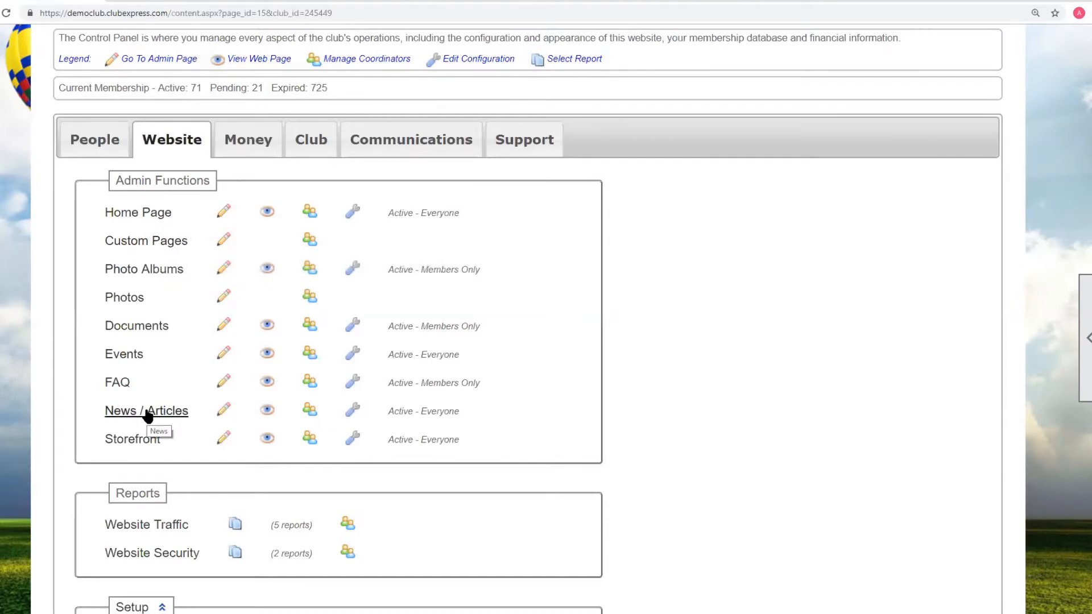
- Browse the Control Panel sections and open the website's Home Page for editing
{"action": "left_click", "coordinate": [413, 152]}
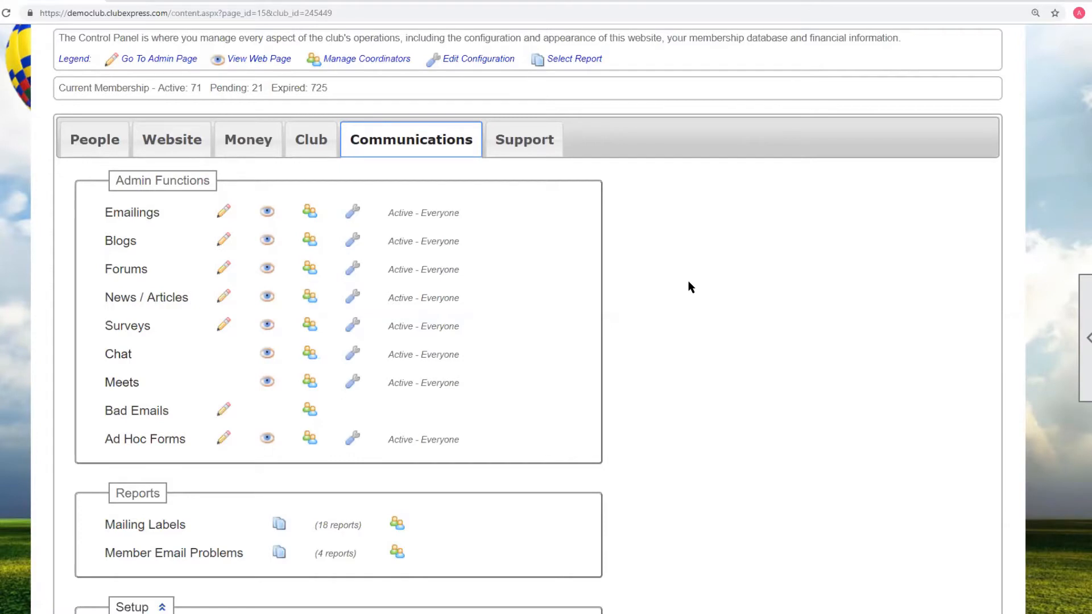
{"action": "left_click", "coordinate": [109, 141]}
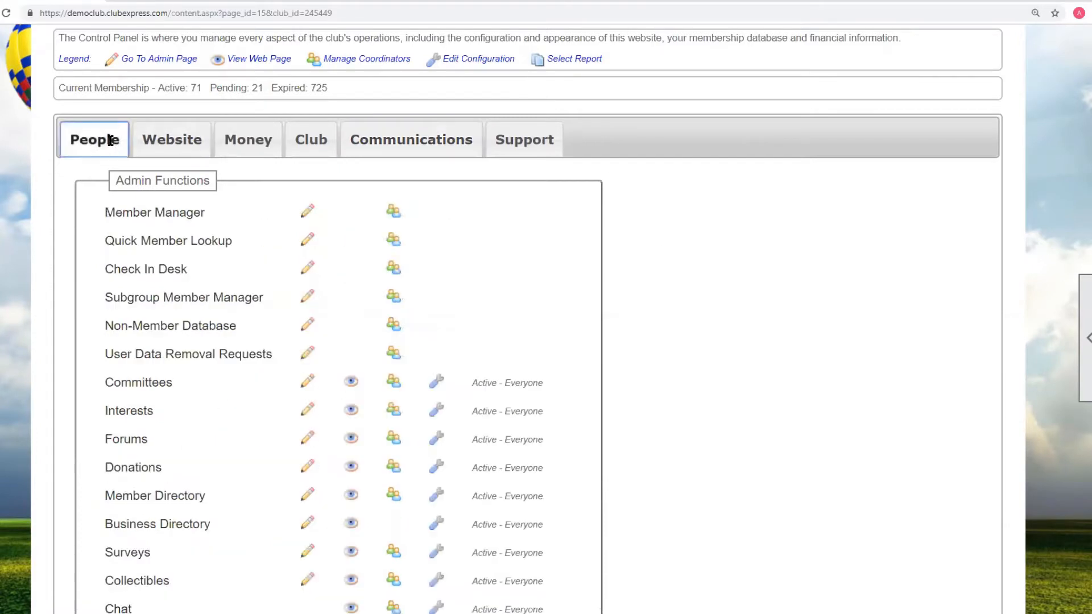
{"action": "left_click", "coordinate": [158, 149]}
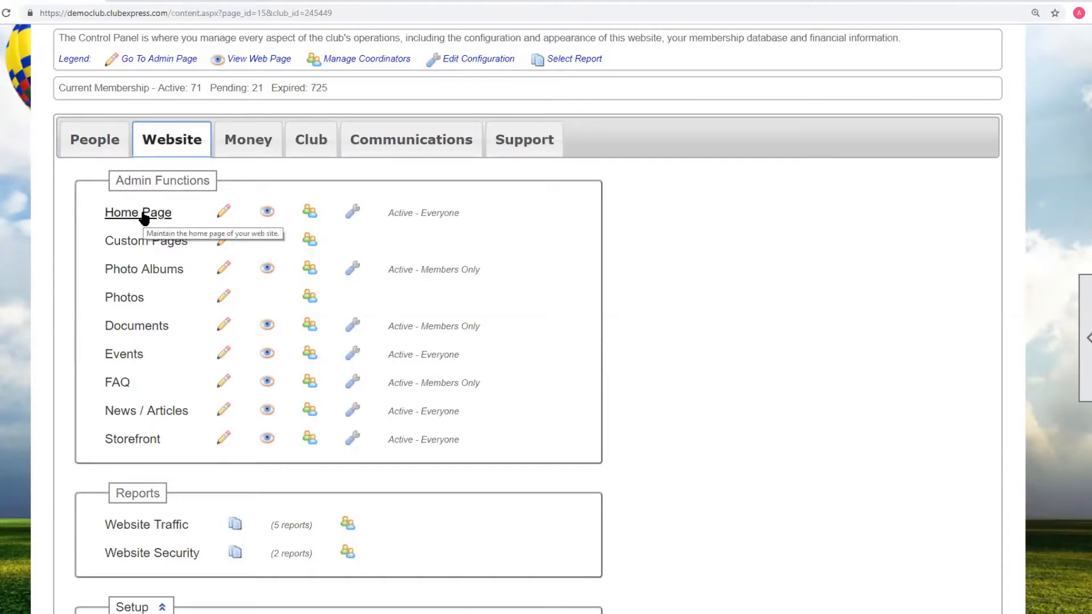
{"action": "left_click", "coordinate": [144, 216]}
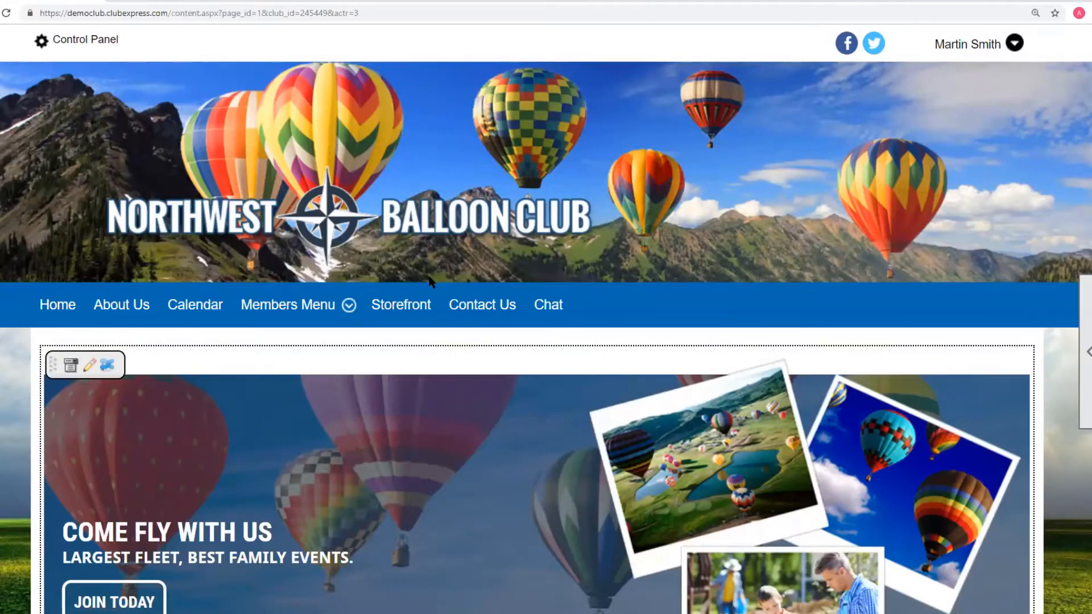
- Scroll through the home page rows and inspect each row's status and visibility options
{"action": "scroll", "coordinate": [431, 281], "scroll_direction": "down", "scroll_amount": 4}
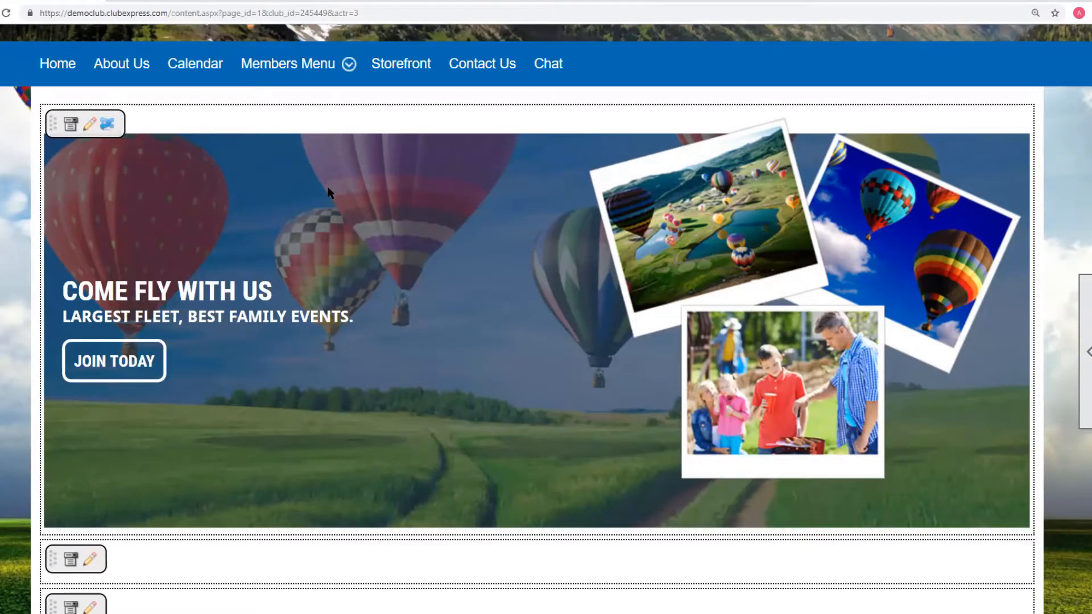
{"action": "left_click", "coordinate": [72, 125]}
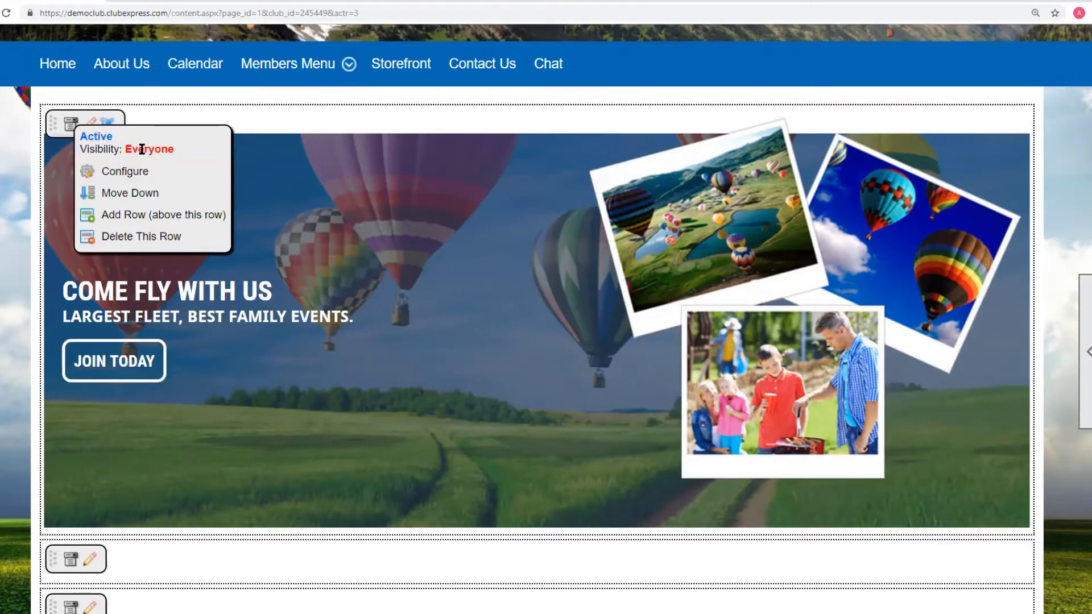
{"action": "scroll", "coordinate": [9, 156], "scroll_direction": "down", "scroll_amount": 7}
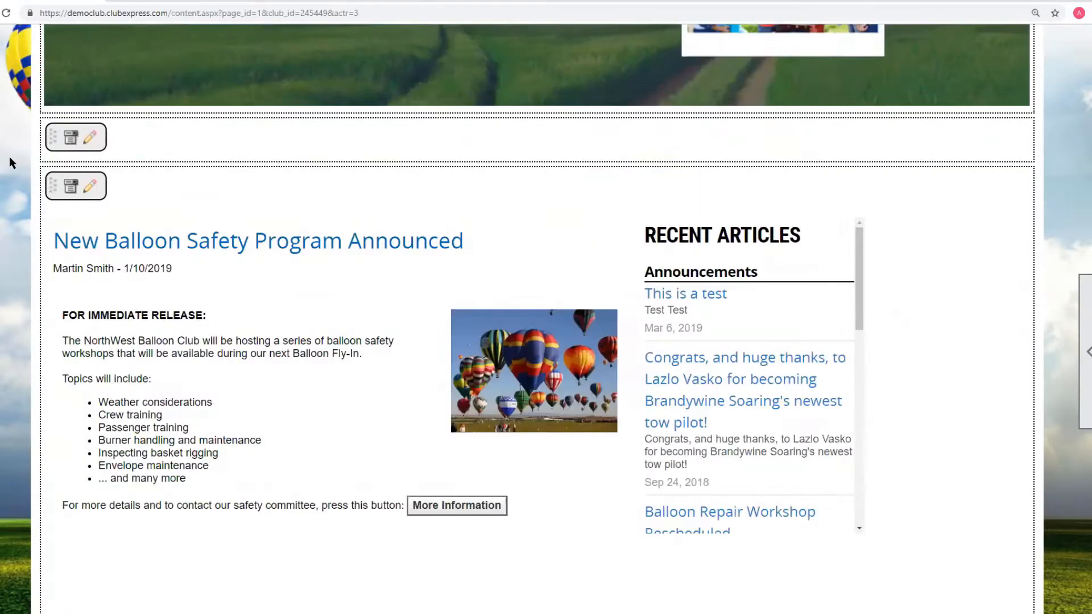
{"action": "left_click", "coordinate": [70, 187]}
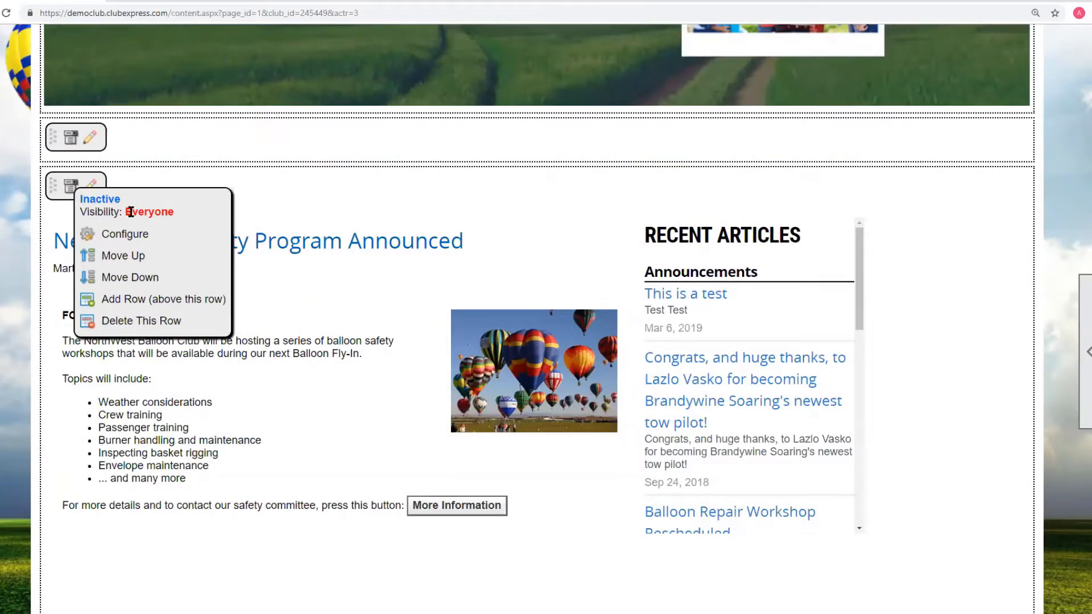
{"action": "scroll", "coordinate": [1, 191], "scroll_direction": "down", "scroll_amount": 8}
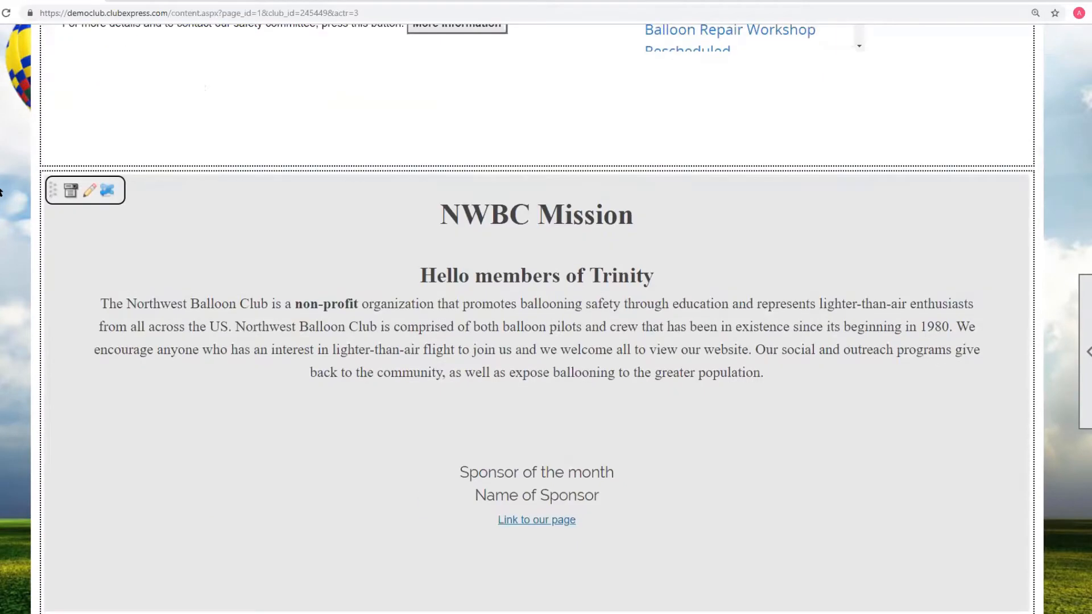
{"action": "scroll", "coordinate": [1, 192], "scroll_direction": "down", "scroll_amount": 7}
{"action": "scroll", "coordinate": [2, 192], "scroll_direction": "down", "scroll_amount": 5}
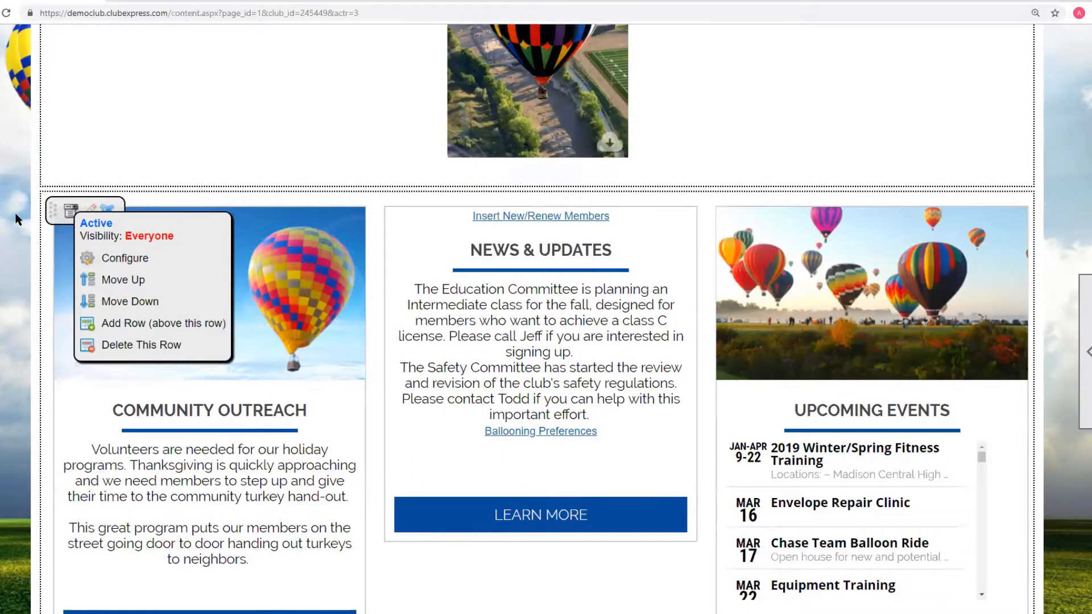
{"action": "scroll", "coordinate": [17, 219], "scroll_direction": "down", "scroll_amount": 8}
{"action": "mouse_move", "coordinate": [69, 107]}
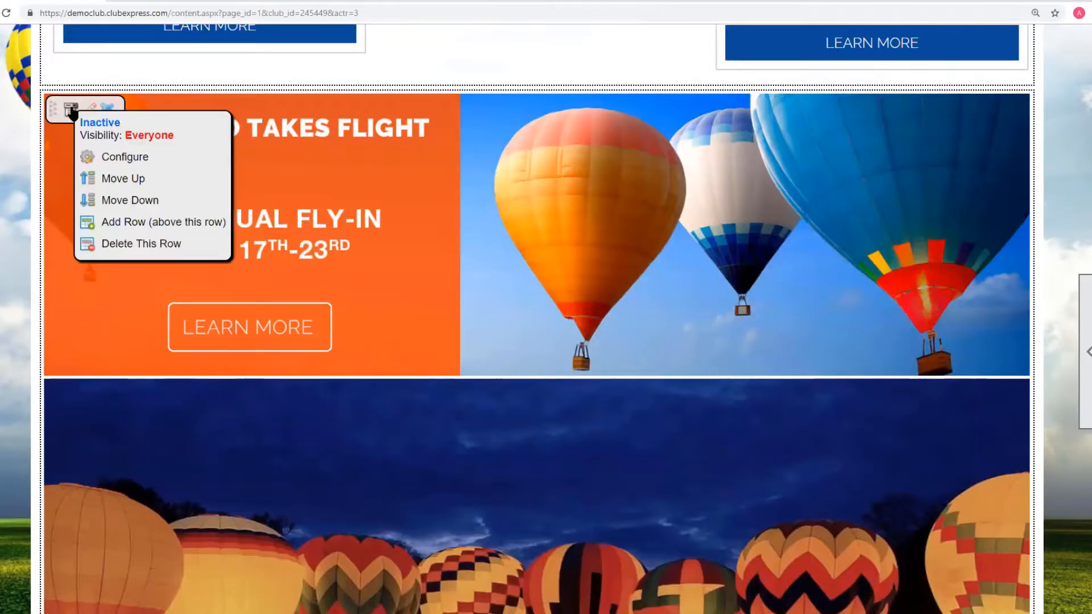
{"action": "scroll", "coordinate": [28, 161], "scroll_direction": "down", "scroll_amount": 12}
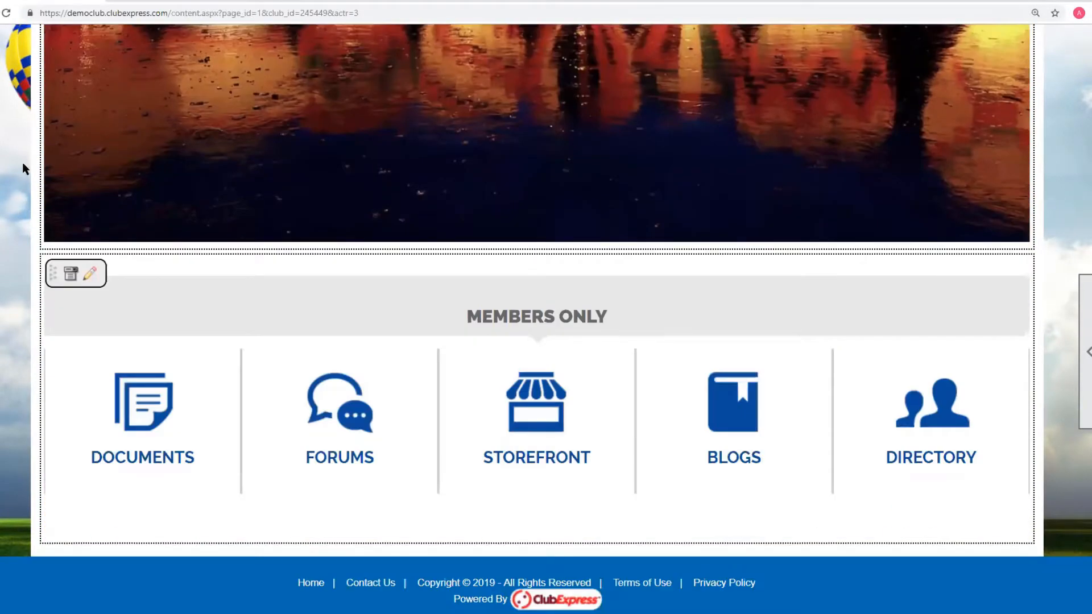
{"action": "mouse_move", "coordinate": [68, 279]}
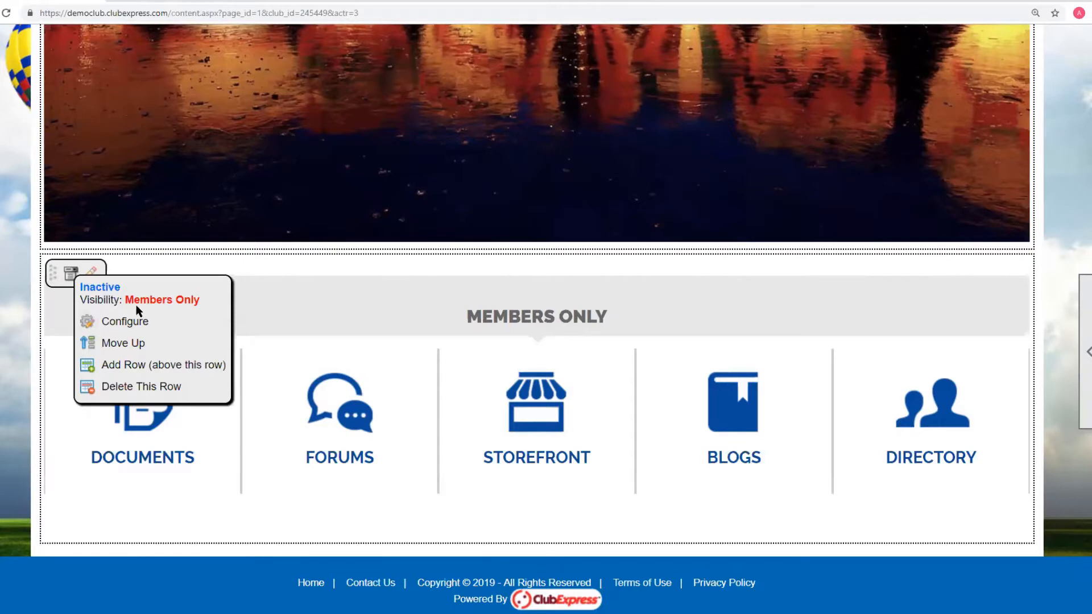
- Edit the Members Only row and insert a 50/50 row above its heading
{"action": "left_click", "coordinate": [90, 275]}
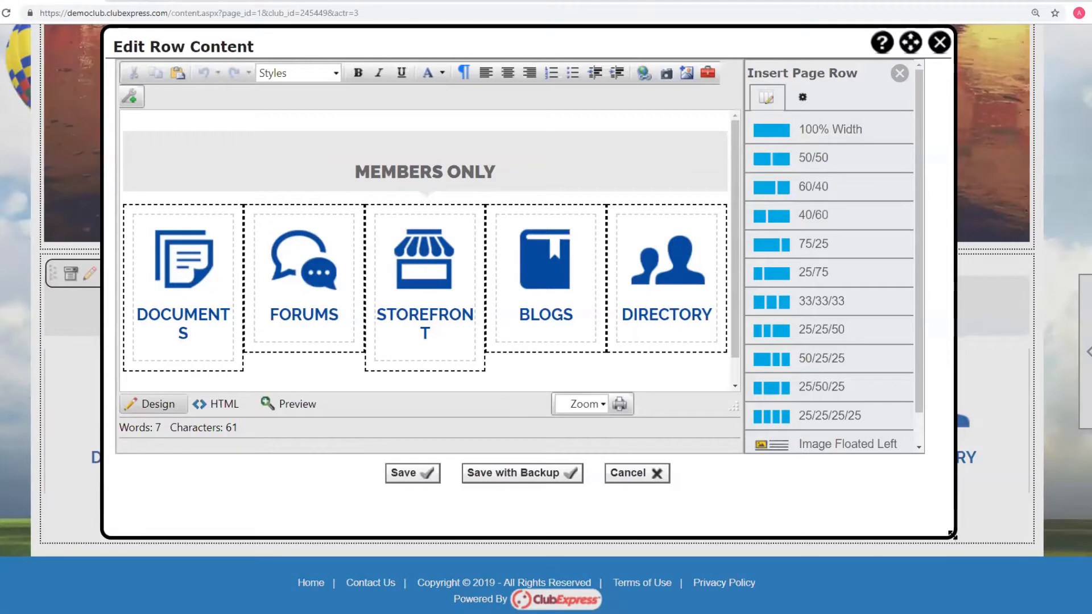
{"action": "left_click_drag", "start_coordinate": [977, 545], "coordinate": [1074, 575]}
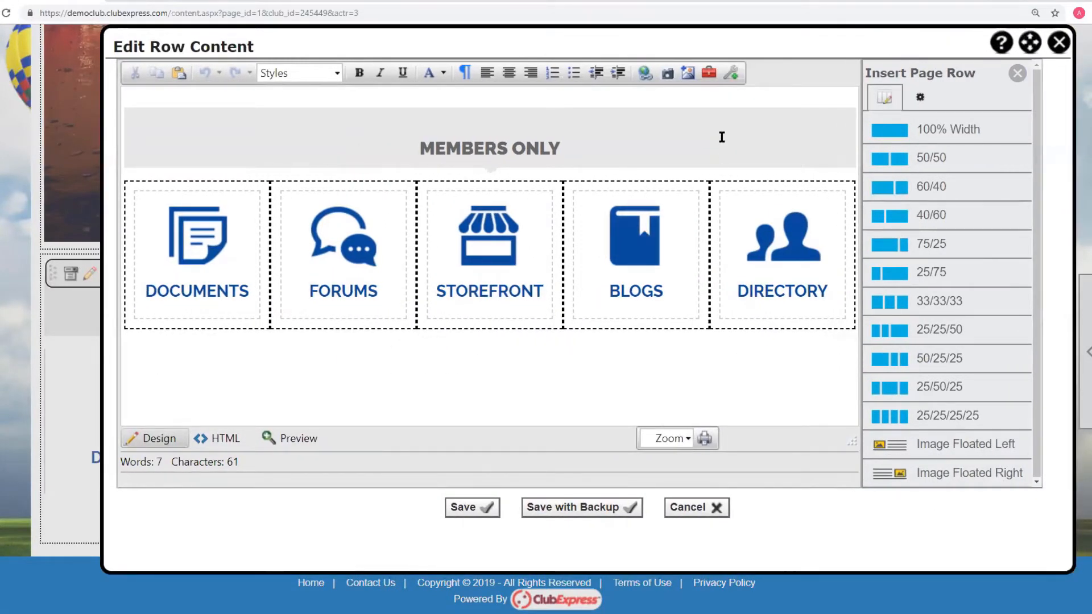
{"action": "left_click", "coordinate": [732, 73]}
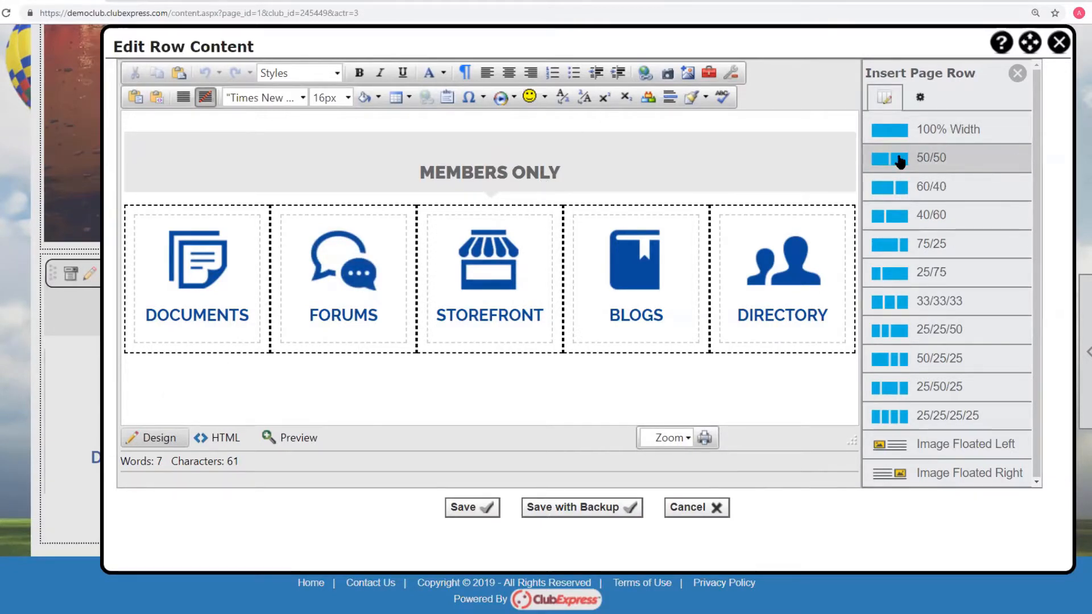
{"action": "left_click", "coordinate": [151, 377]}
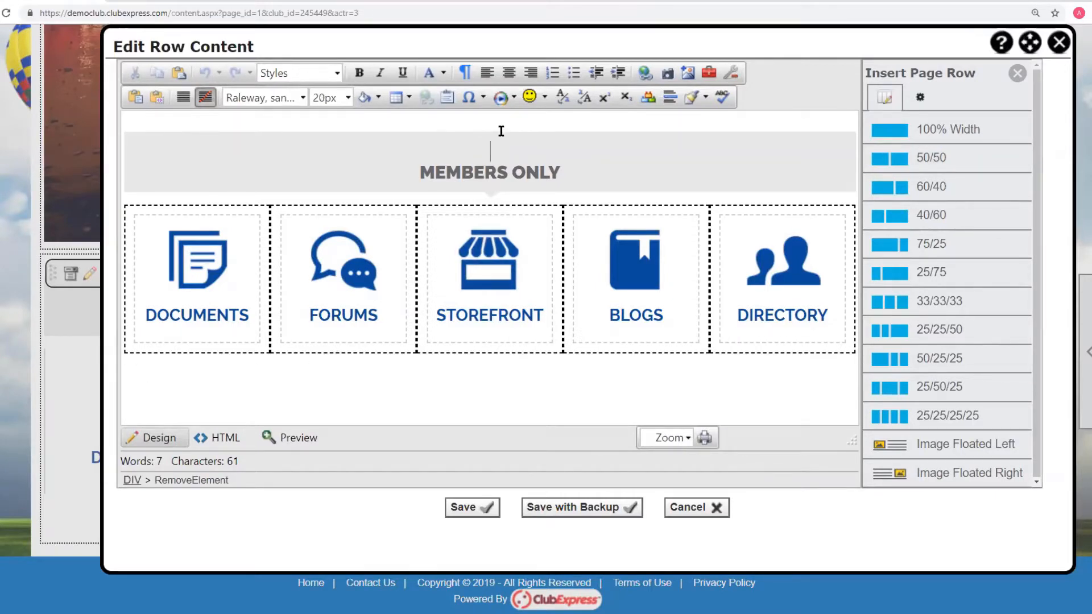
{"action": "key", "text": "Return"}
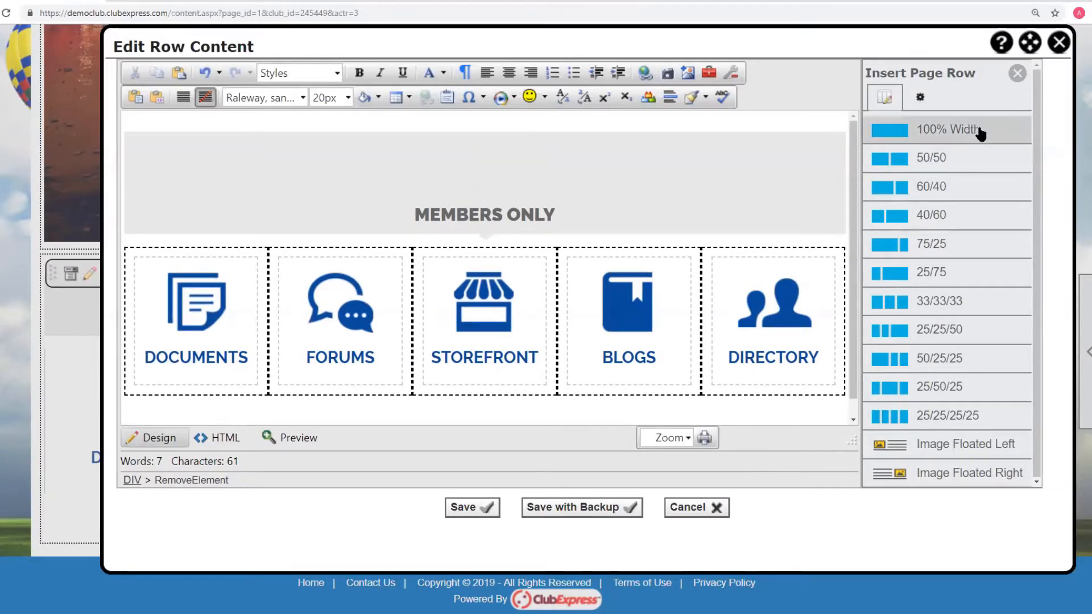
{"action": "left_click", "coordinate": [914, 160]}
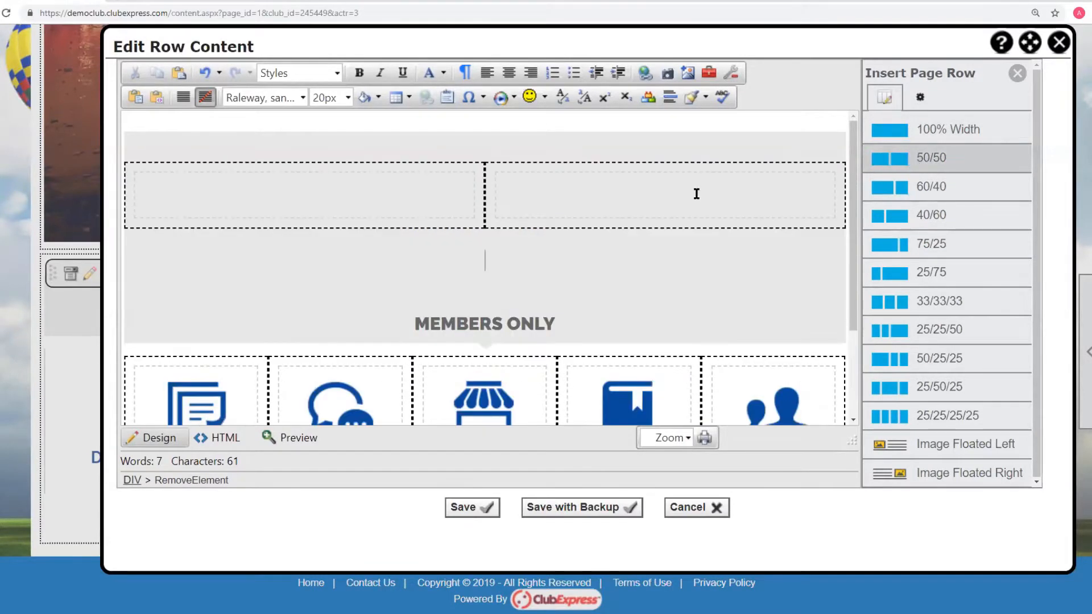
- Insert the balloon_icon.png image, found by searching file names starting with Balloon, into the new row's left column
{"action": "left_click", "coordinate": [344, 193]}
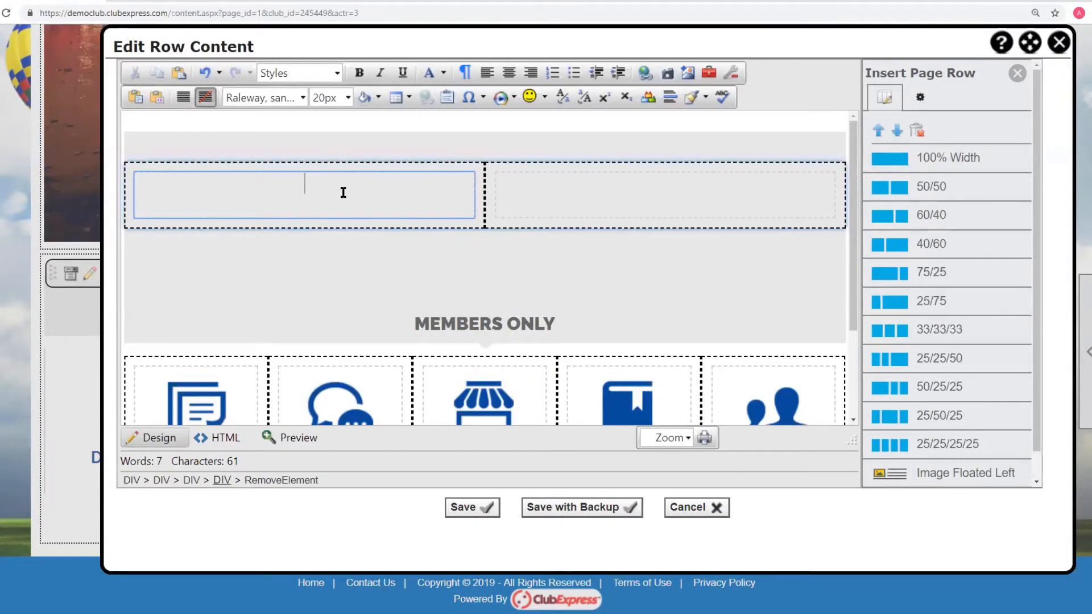
{"action": "left_click", "coordinate": [689, 75]}
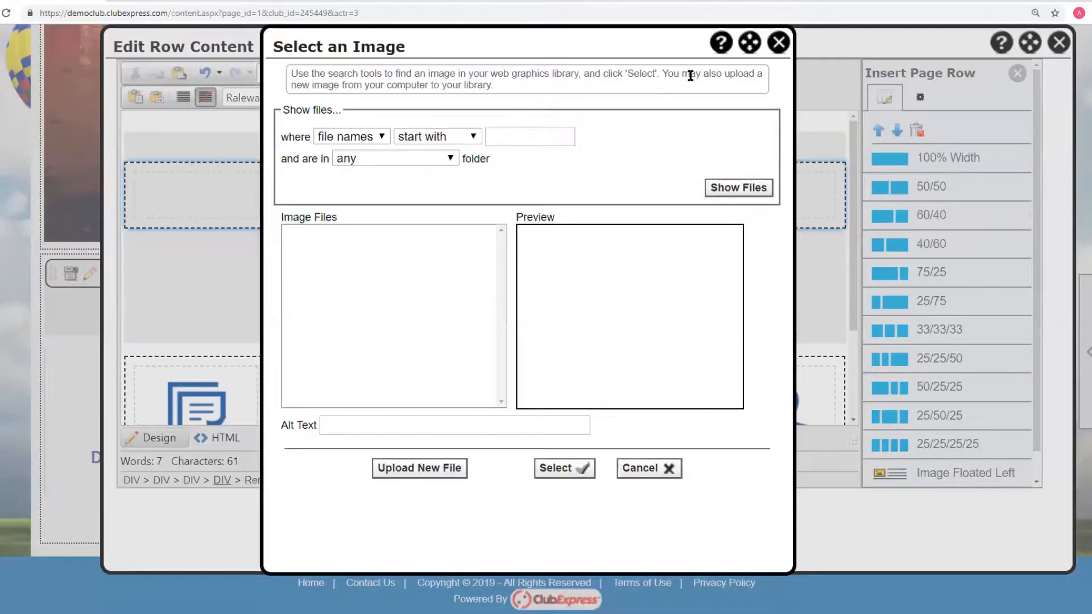
{"action": "left_click", "coordinate": [495, 137]}
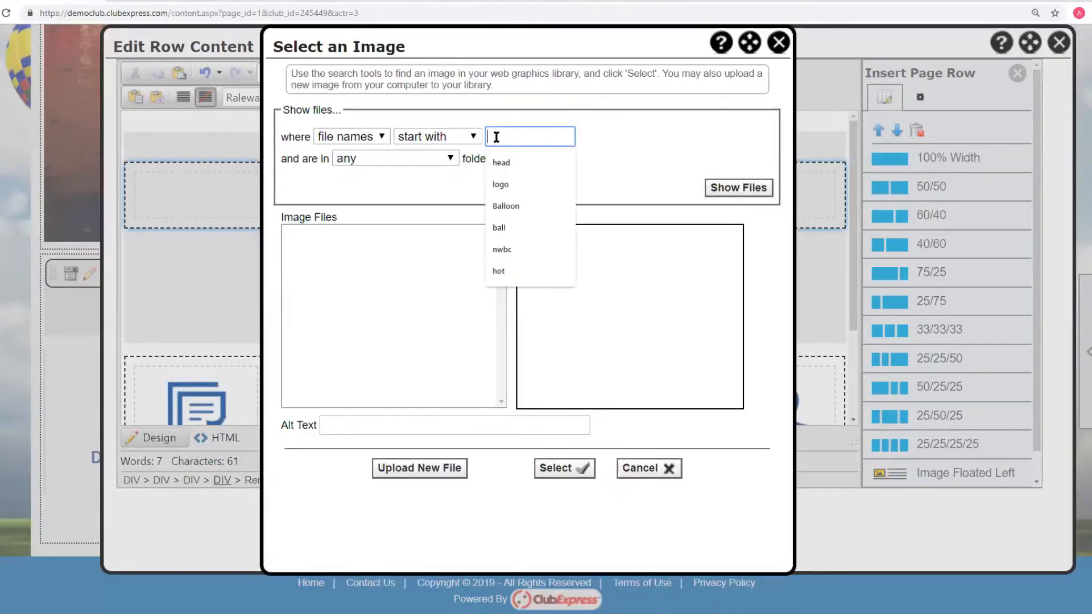
{"action": "type", "text": "bal"}
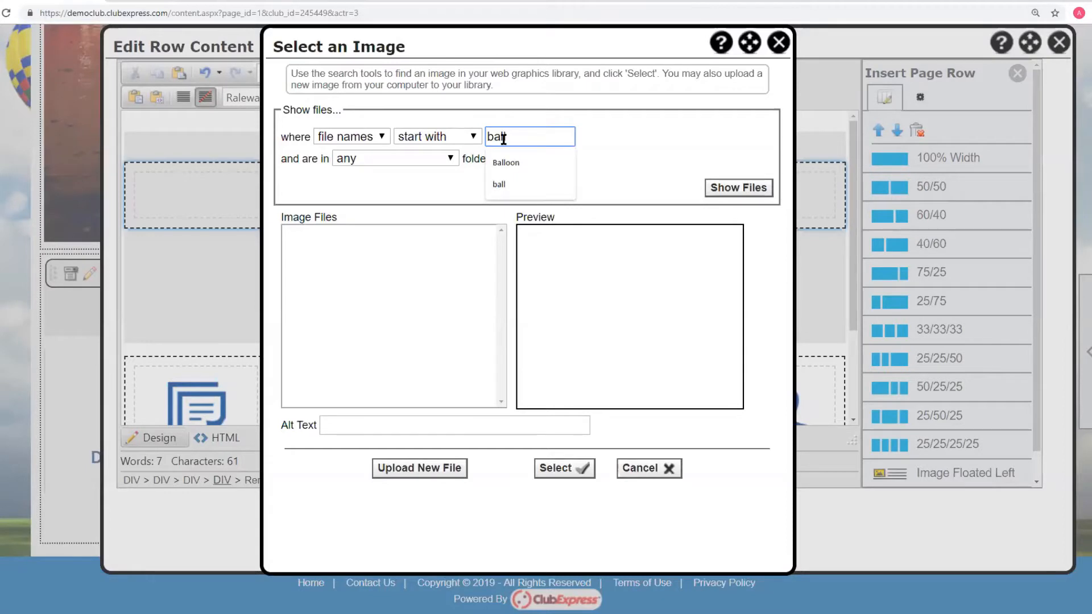
{"action": "left_click", "coordinate": [506, 163]}
{"action": "left_click", "coordinate": [738, 188]}
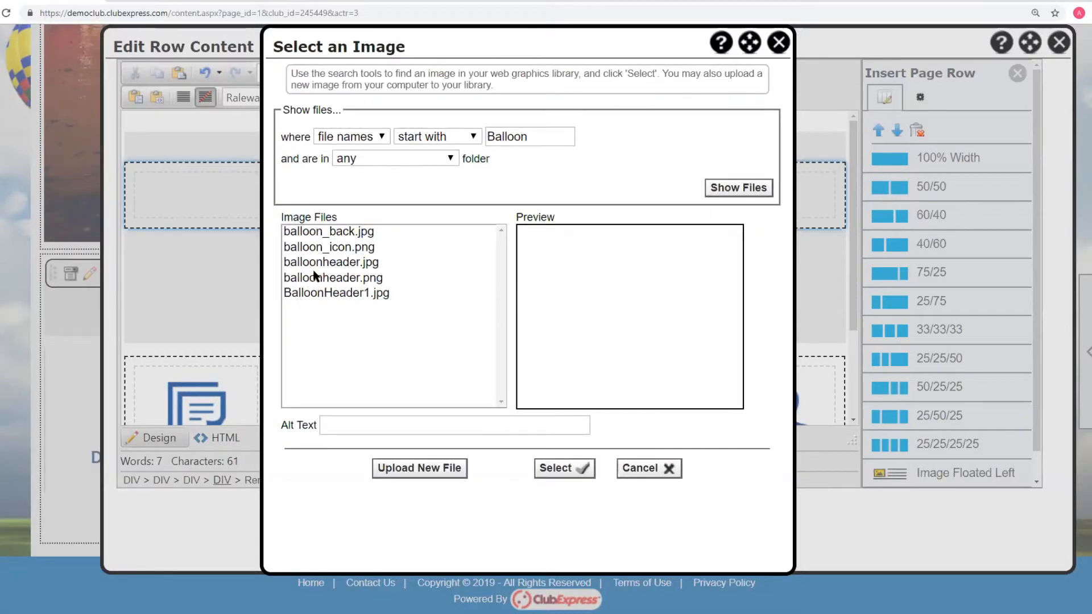
{"action": "left_click", "coordinate": [338, 248]}
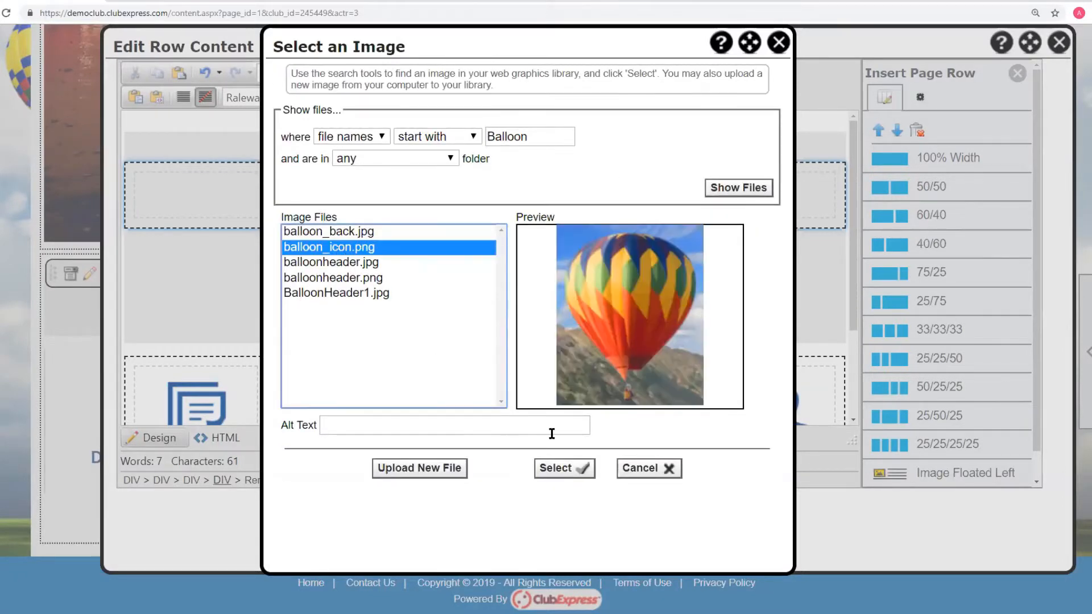
{"action": "left_click", "coordinate": [567, 469]}
{"action": "left_click", "coordinate": [317, 286]}
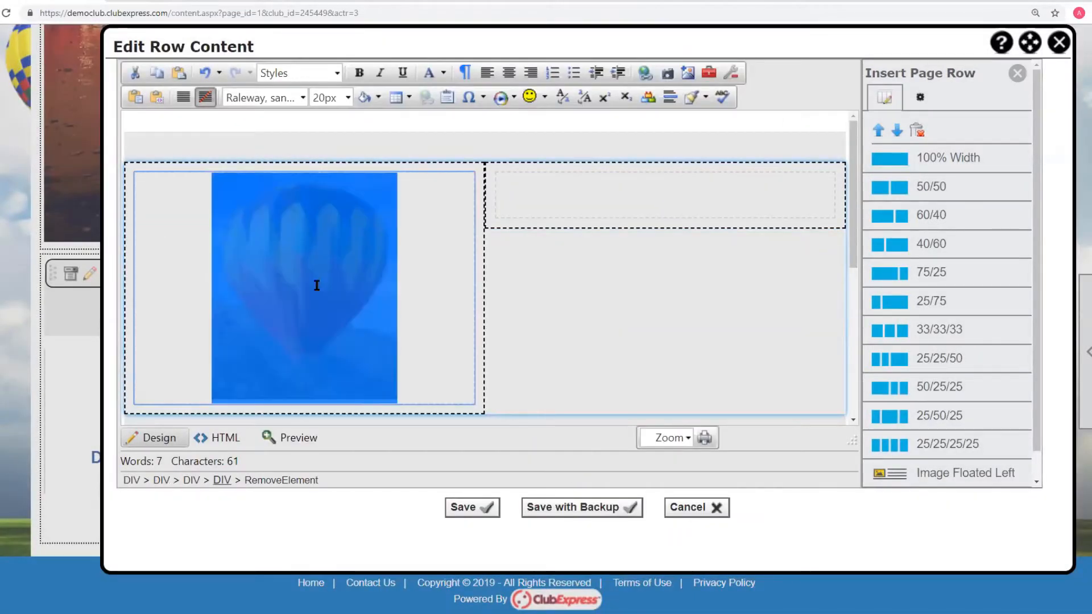
{"action": "left_click", "coordinate": [433, 318]}
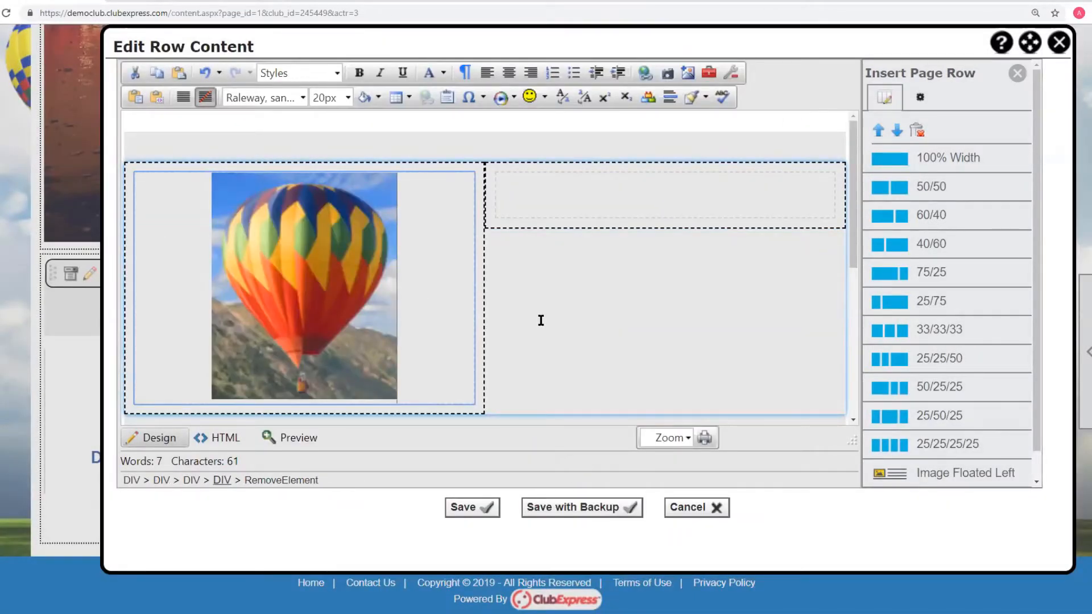
- Switch to the HTML view and examine the code of the inserted image column
{"action": "scroll", "coordinate": [480, 311], "scroll_direction": "up", "scroll_amount": 3}
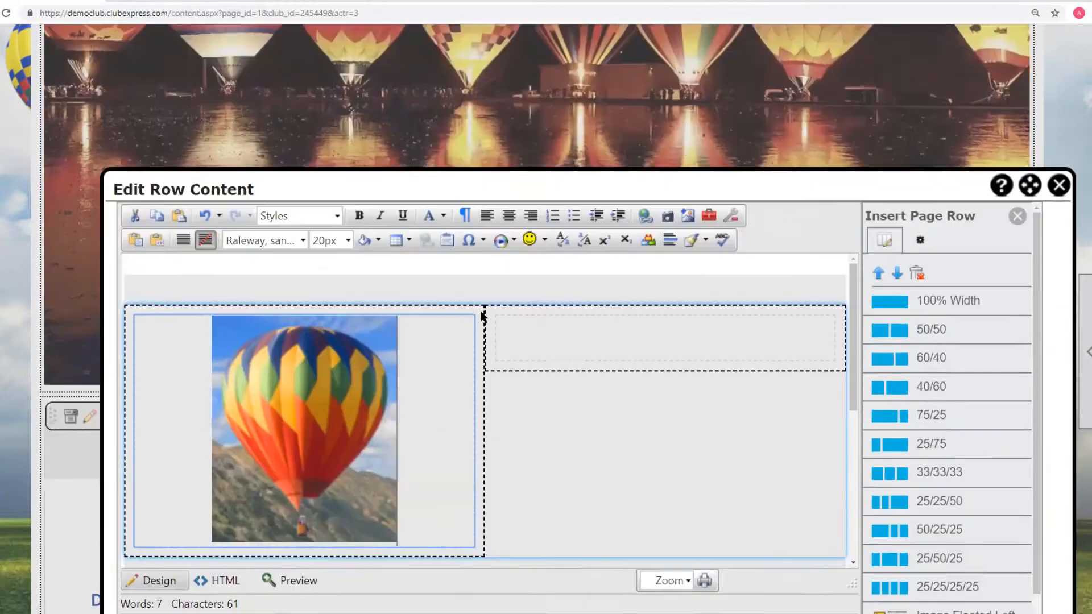
{"action": "scroll", "coordinate": [480, 311], "scroll_direction": "down", "scroll_amount": 3}
{"action": "left_click", "coordinate": [225, 438]}
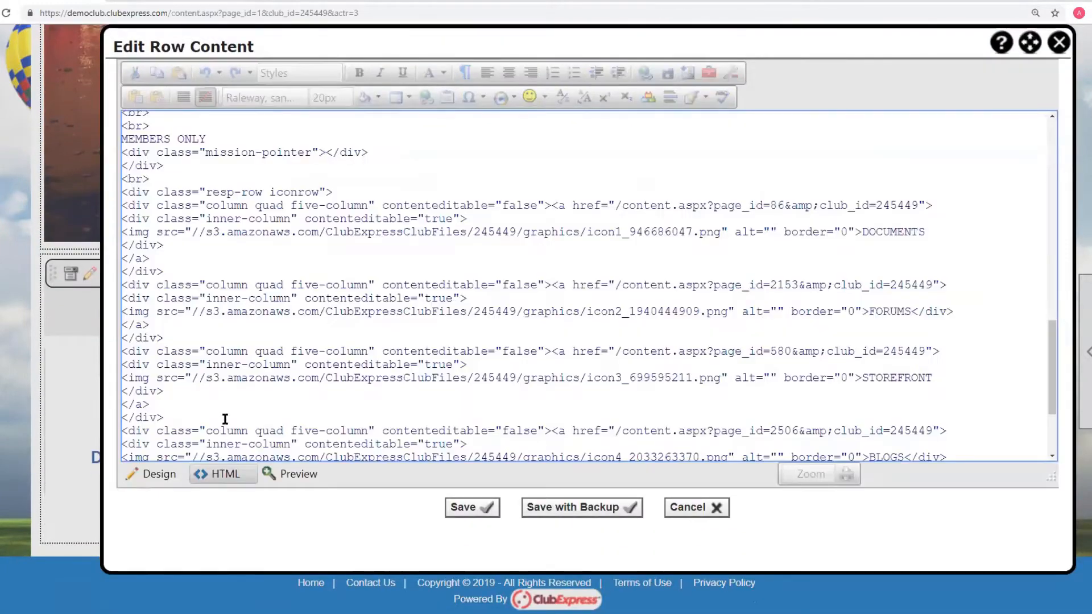
{"action": "scroll", "coordinate": [280, 245], "scroll_direction": "up", "scroll_amount": 10}
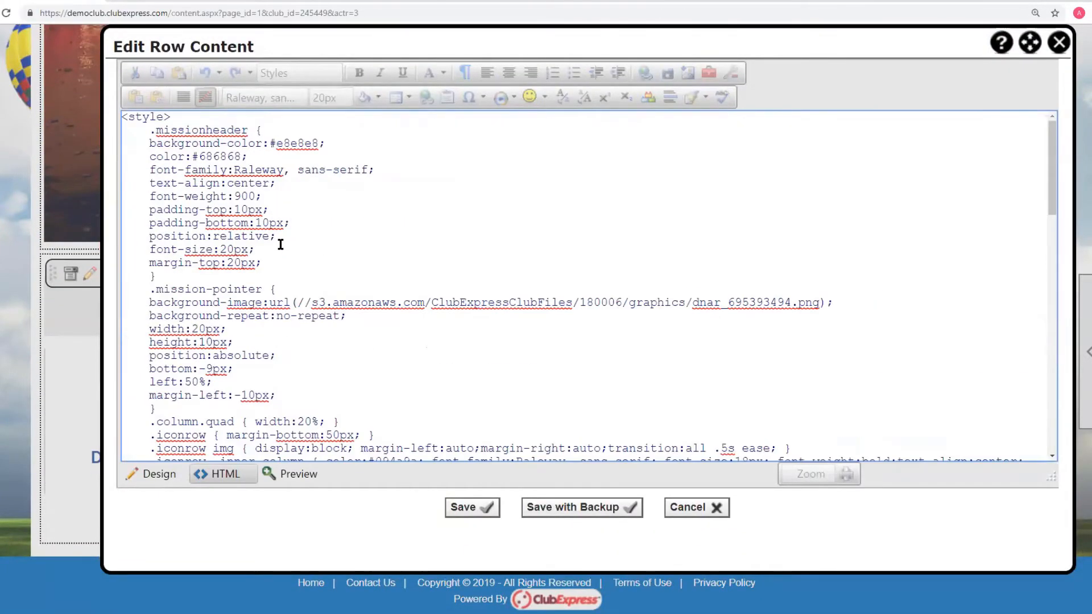
{"action": "scroll", "coordinate": [280, 245], "scroll_direction": "down", "scroll_amount": 8}
{"action": "left_click_drag", "start_coordinate": [926, 258], "coordinate": [109, 250]}
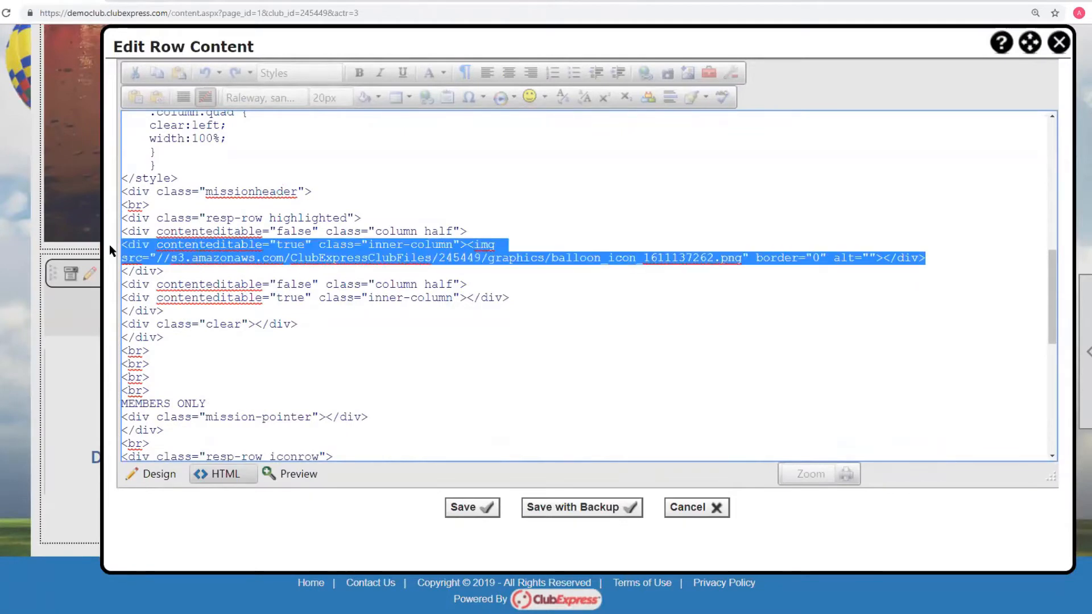
{"action": "left_click", "coordinate": [469, 245]}
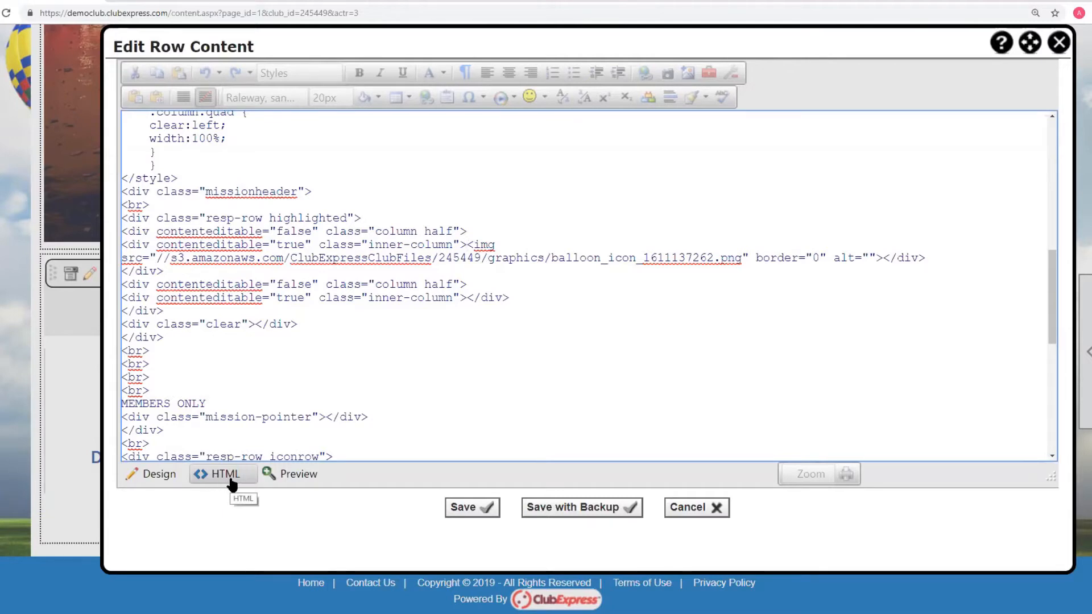
- Cancel the row edit and discard all changes
{"action": "left_click", "coordinate": [699, 510]}
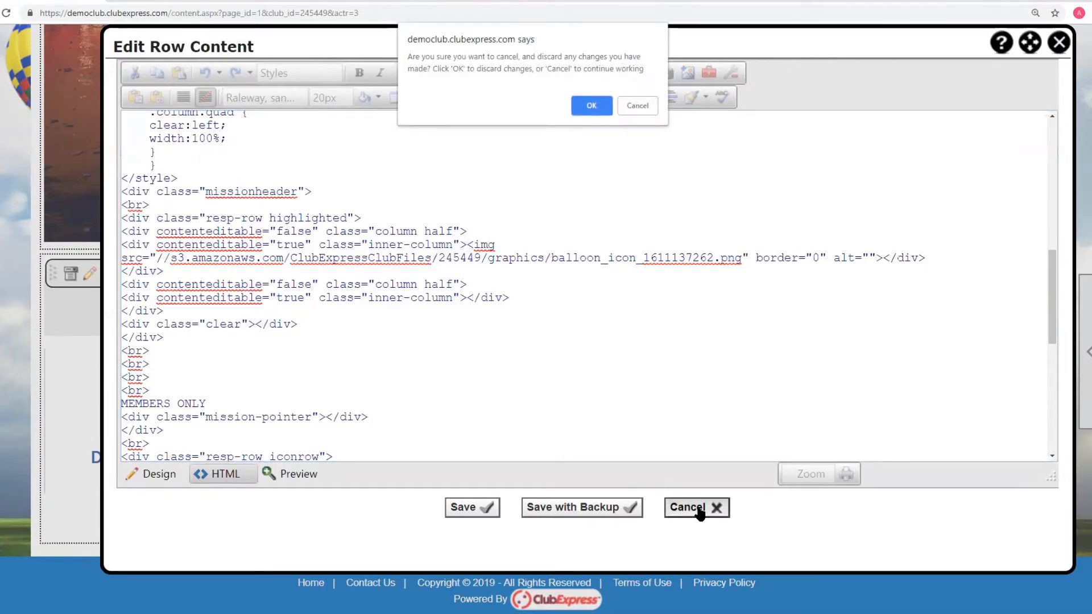
{"action": "key", "text": "Return"}
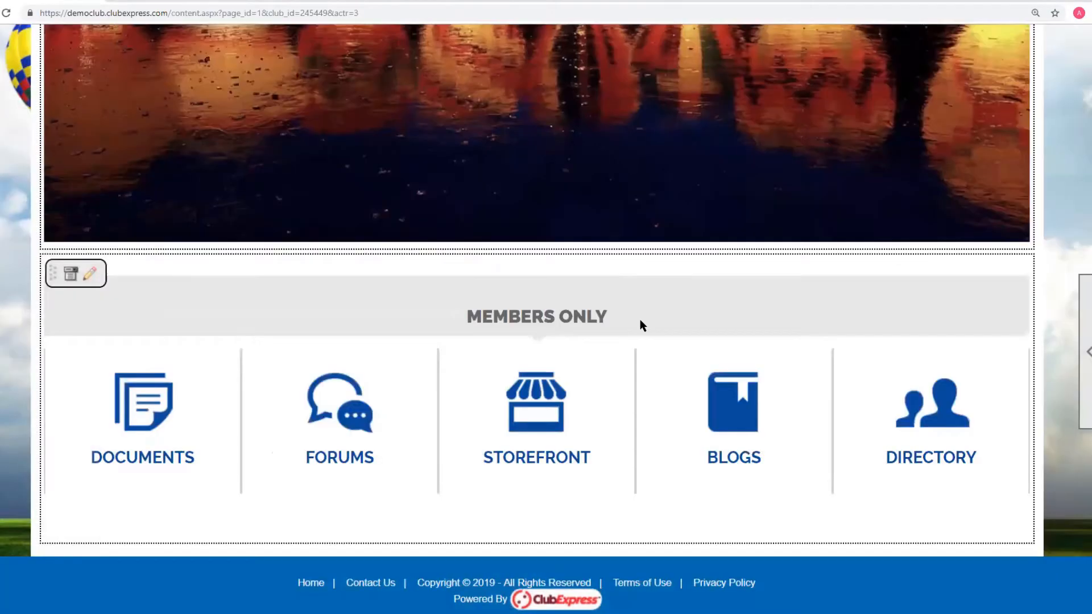
{"action": "scroll", "coordinate": [341, 228], "scroll_direction": "up", "scroll_amount": 20}
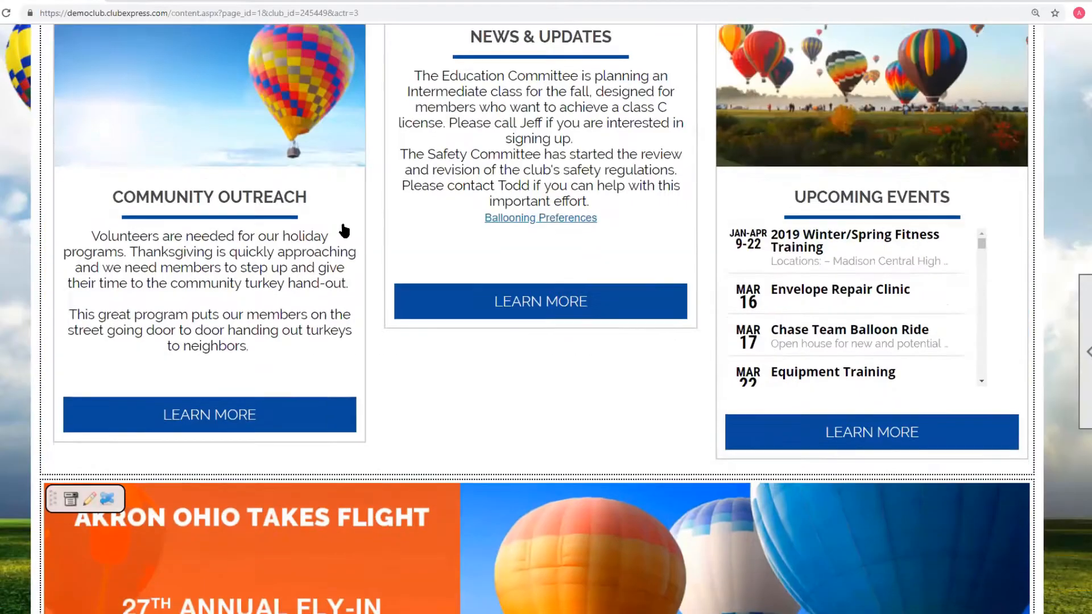
- Open Emailing Administration from the Communications section of the Control Panel
{"action": "scroll", "coordinate": [341, 228], "scroll_direction": "up", "scroll_amount": 7}
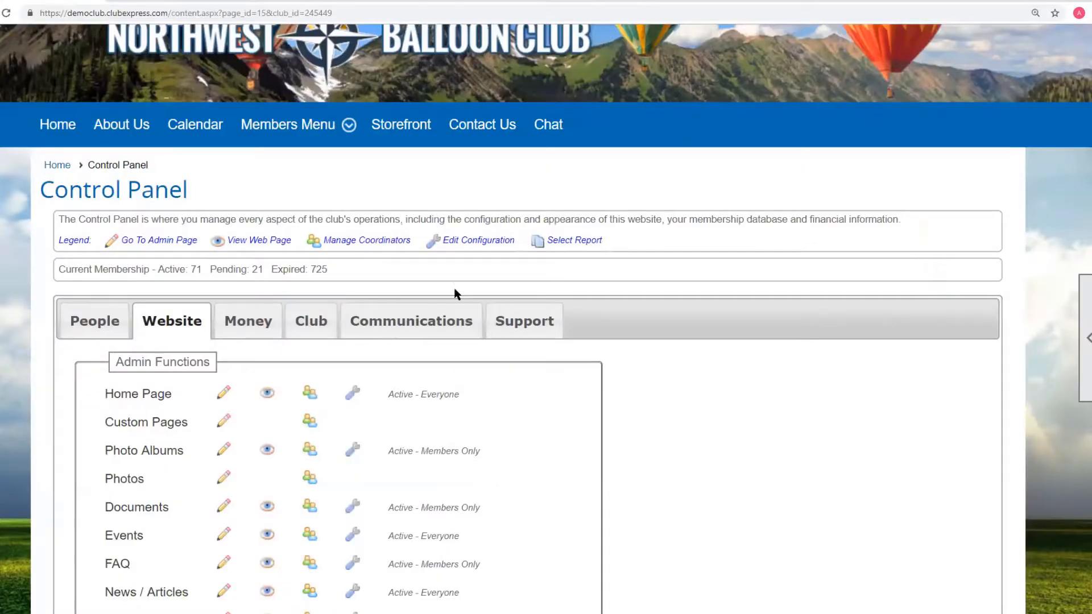
{"action": "left_click", "coordinate": [431, 324]}
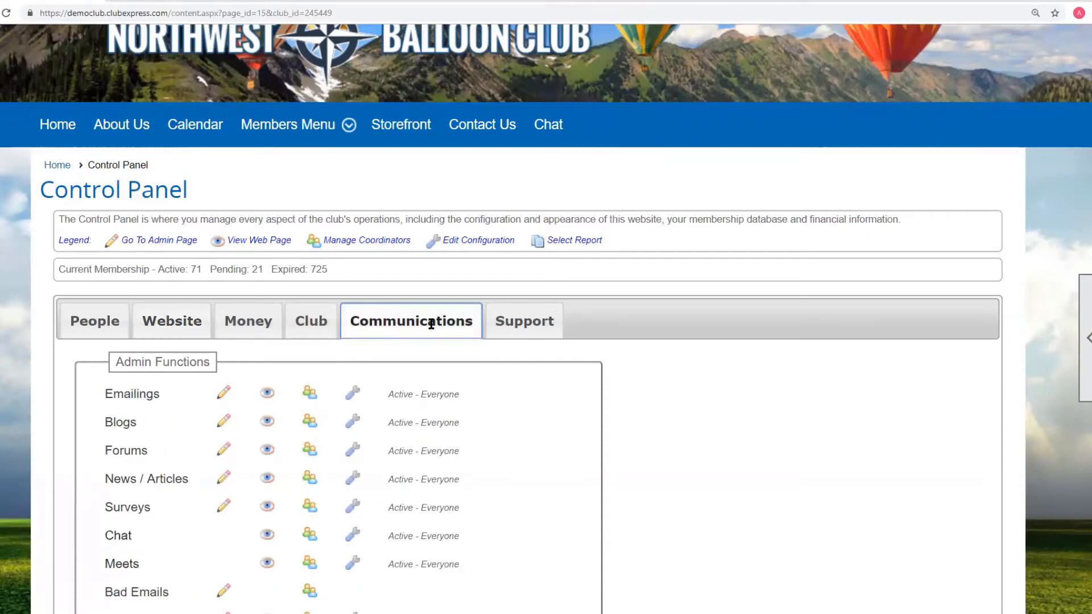
{"action": "left_click", "coordinate": [139, 398]}
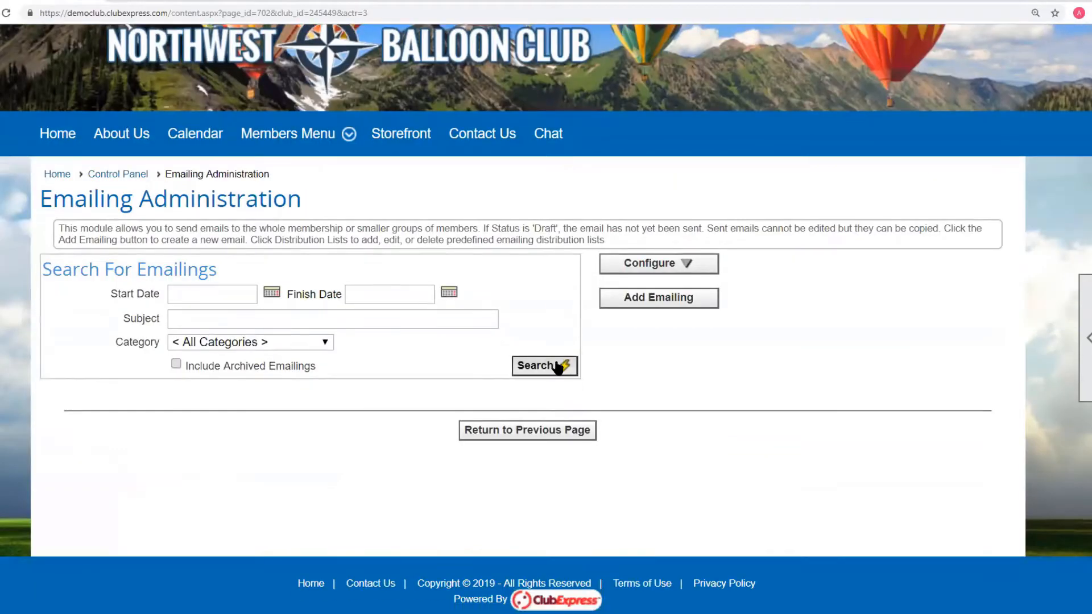
- Search all emailings and open the New Meeeting Time draft for editing
{"action": "left_click", "coordinate": [559, 366]}
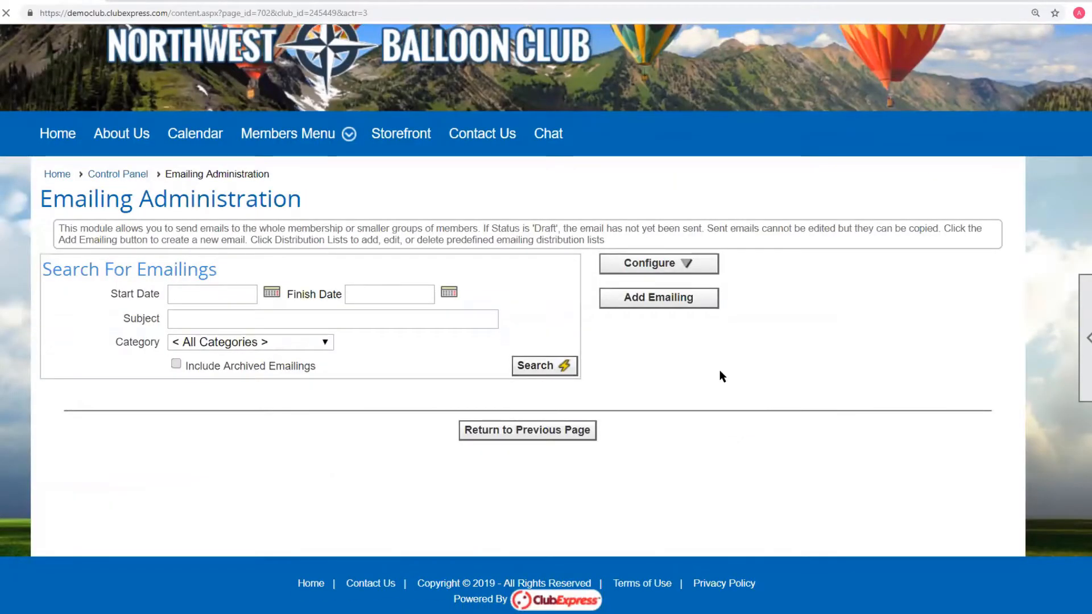
{"action": "scroll", "coordinate": [739, 341], "scroll_direction": "down", "scroll_amount": 6}
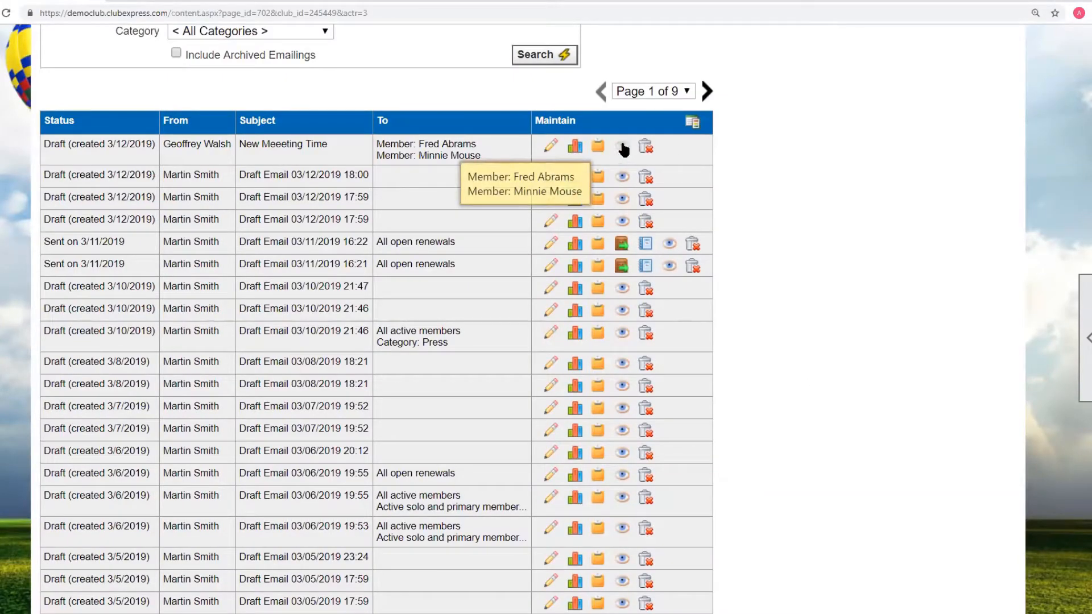
{"action": "left_click", "coordinate": [550, 146]}
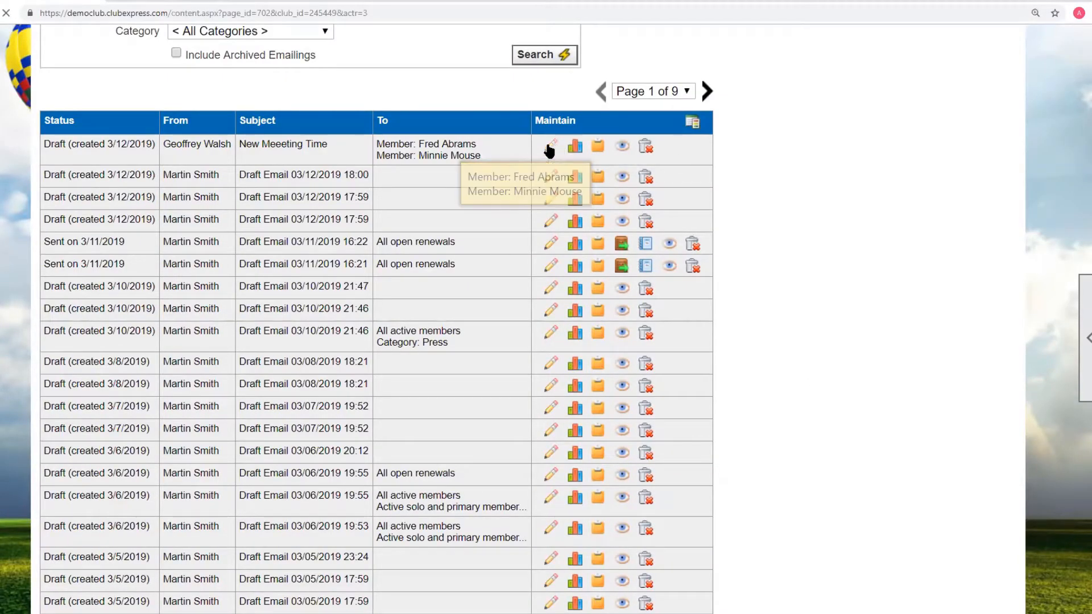
- Review the email's content blocks and element palette, opening and closing the right column's text block editor
{"action": "scroll", "coordinate": [786, 300], "scroll_direction": "down", "scroll_amount": 8}
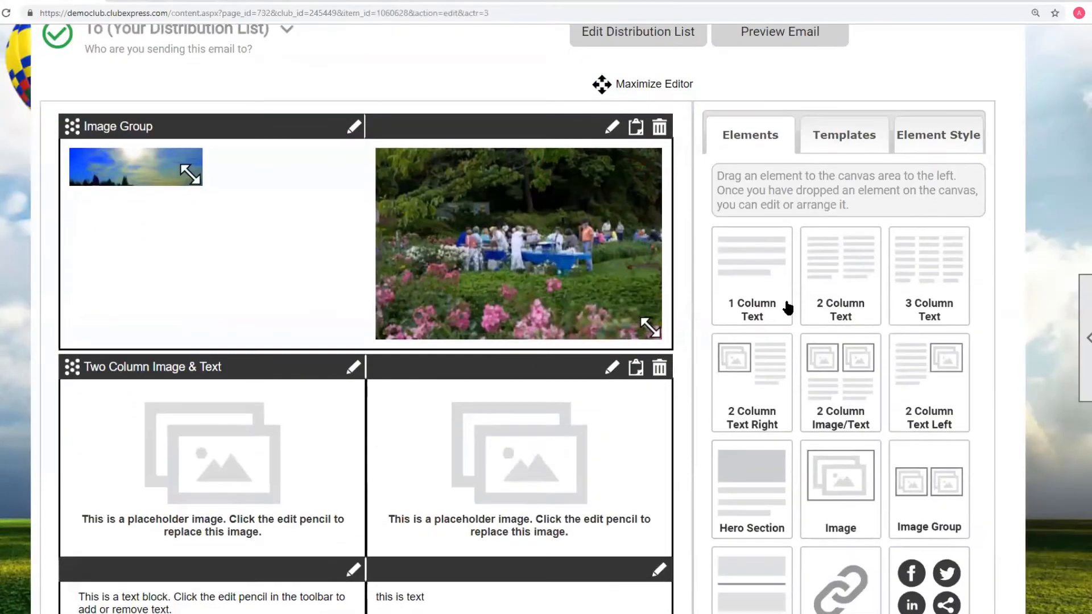
{"action": "scroll", "coordinate": [786, 301], "scroll_direction": "up", "scroll_amount": 2}
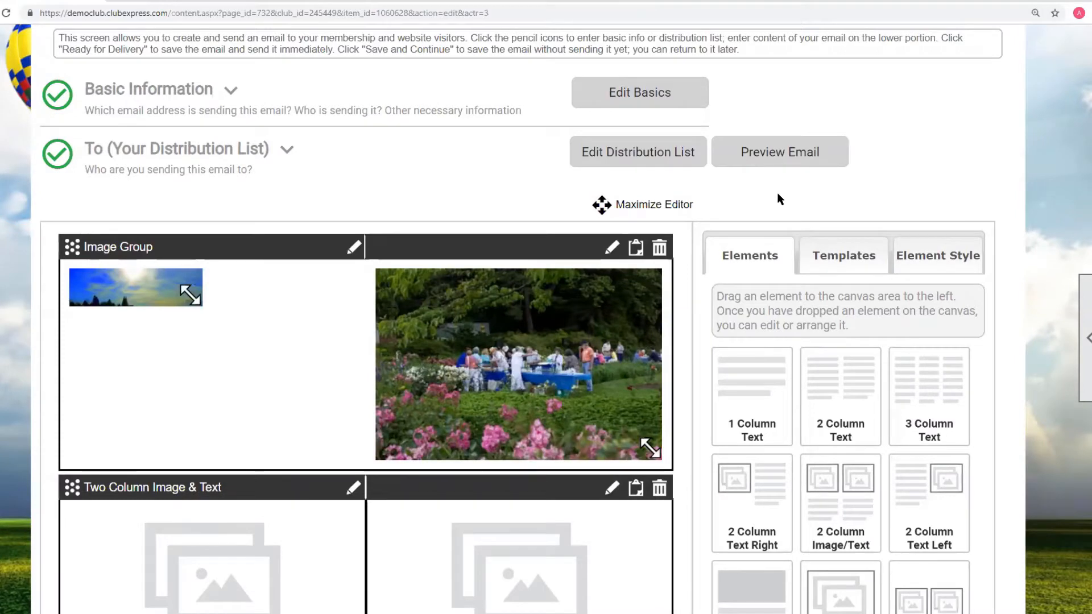
{"action": "scroll", "coordinate": [564, 227], "scroll_direction": "down", "scroll_amount": 5}
{"action": "scroll", "coordinate": [512, 221], "scroll_direction": "up", "scroll_amount": 5}
{"action": "scroll", "coordinate": [603, 275], "scroll_direction": "down", "scroll_amount": 4}
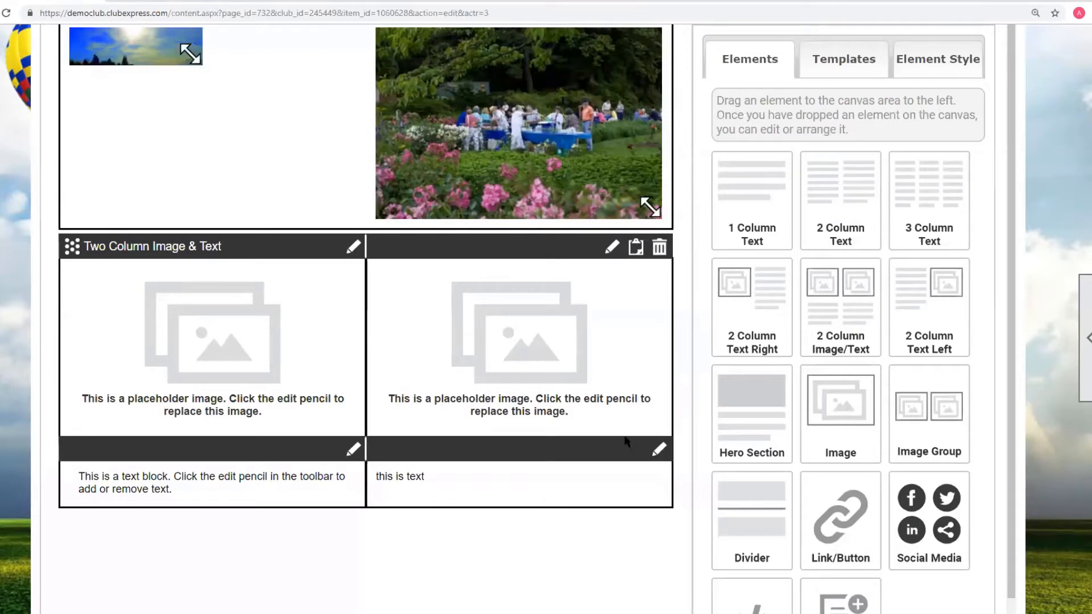
{"action": "scroll", "coordinate": [409, 286], "scroll_direction": "down", "scroll_amount": 1}
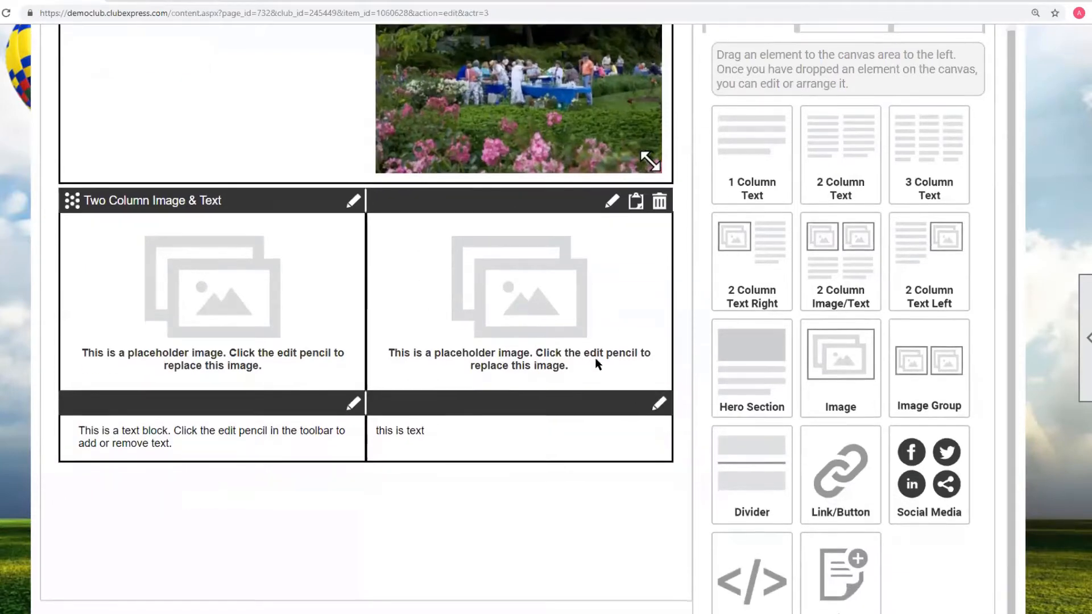
{"action": "scroll", "coordinate": [595, 357], "scroll_direction": "down", "scroll_amount": 1}
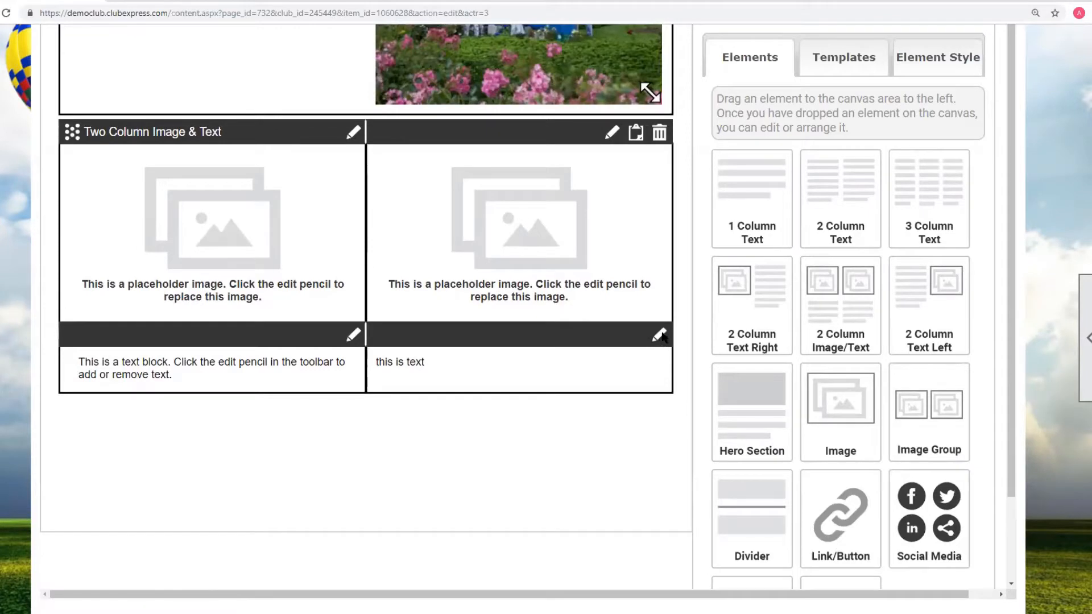
{"action": "left_click", "coordinate": [660, 336]}
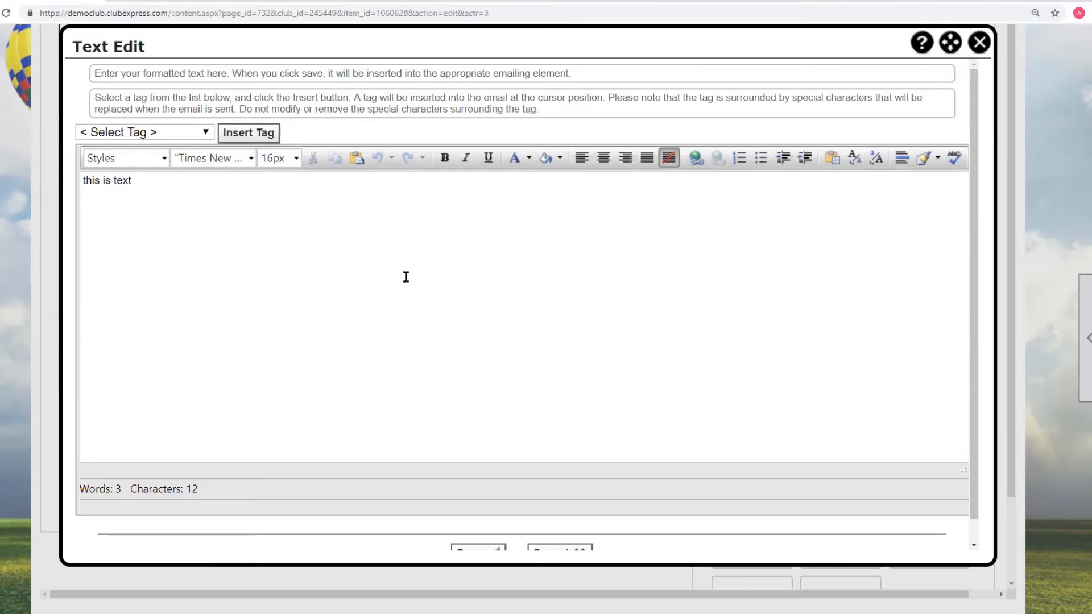
{"action": "left_click", "coordinate": [980, 43]}
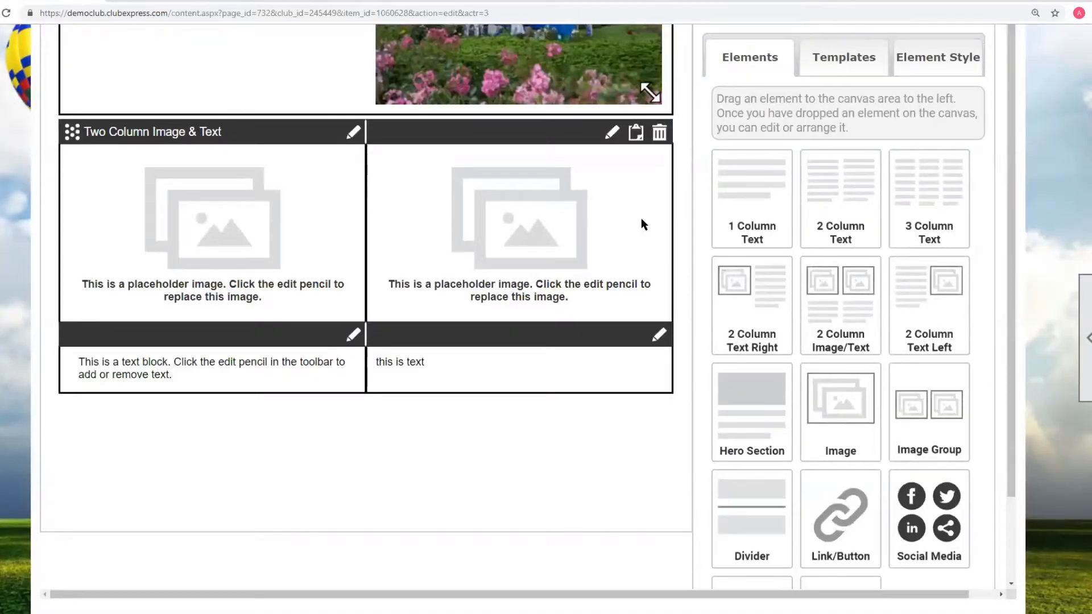
- Add an HTML element below the Two Column Image & Text block
{"action": "scroll", "coordinate": [642, 224], "scroll_direction": "down", "scroll_amount": 3}
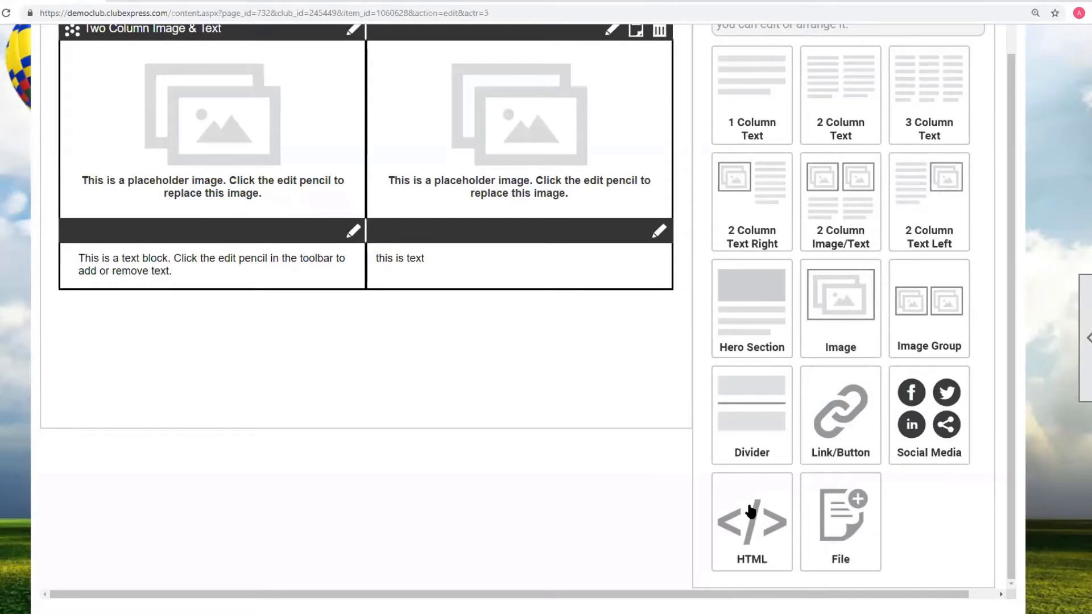
{"action": "left_click_drag", "start_coordinate": [751, 512], "coordinate": [91, 335]}
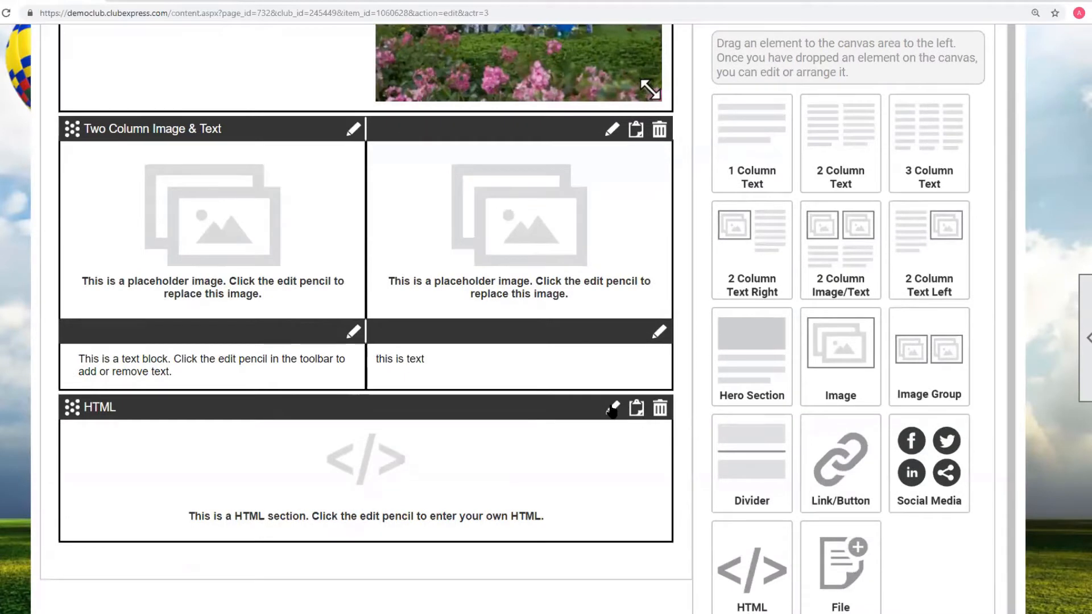
- Open the HTML section's editor, browse its font list and the HTML and Design views, then close it
{"action": "left_click", "coordinate": [612, 409]}
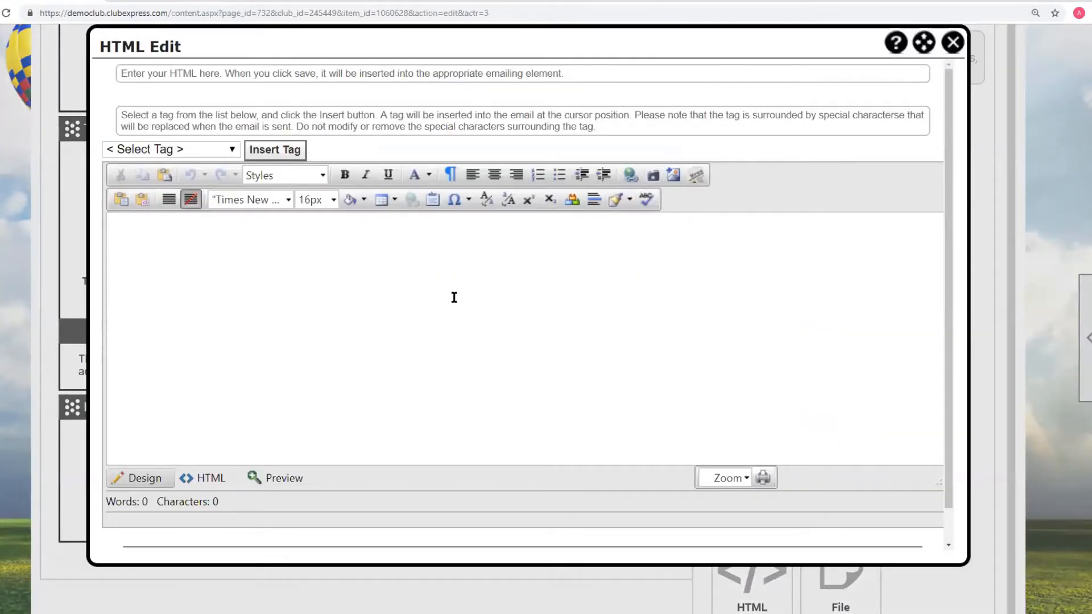
{"action": "left_click", "coordinate": [287, 201]}
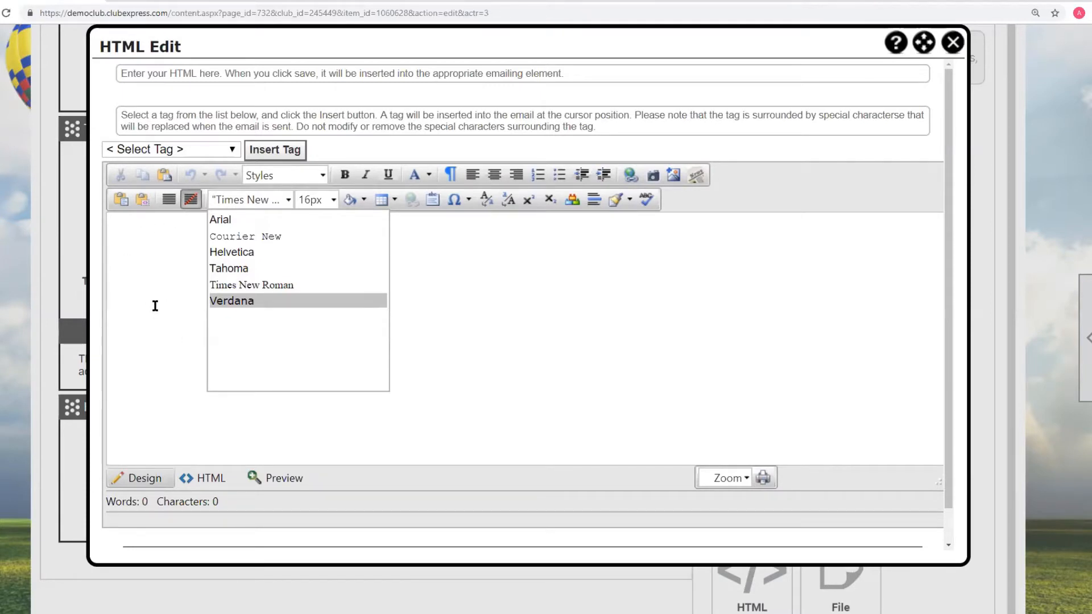
{"action": "left_click", "coordinate": [567, 351]}
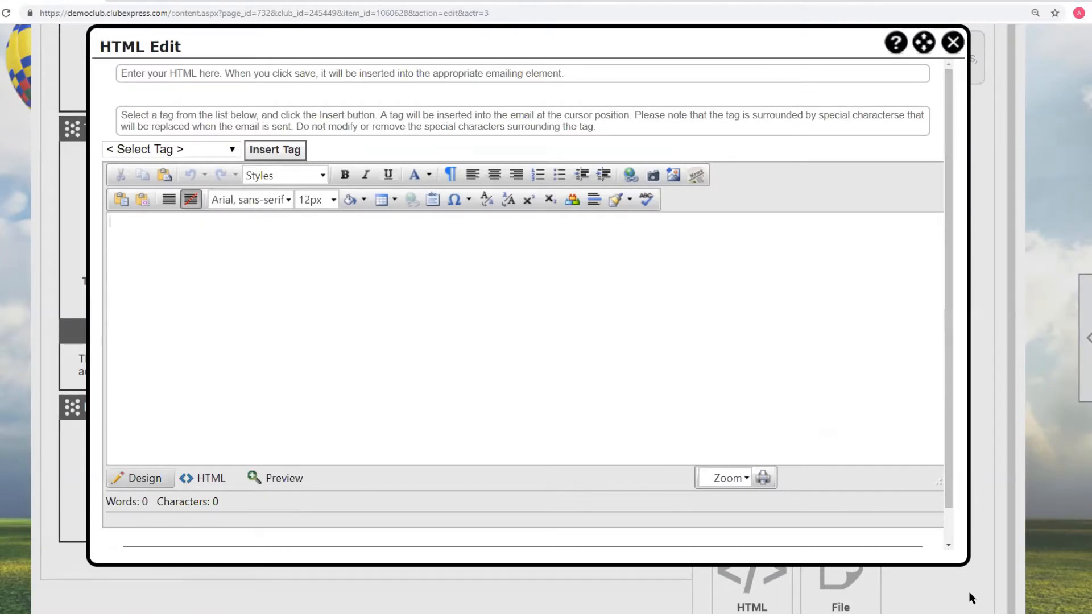
{"action": "left_click", "coordinate": [208, 479]}
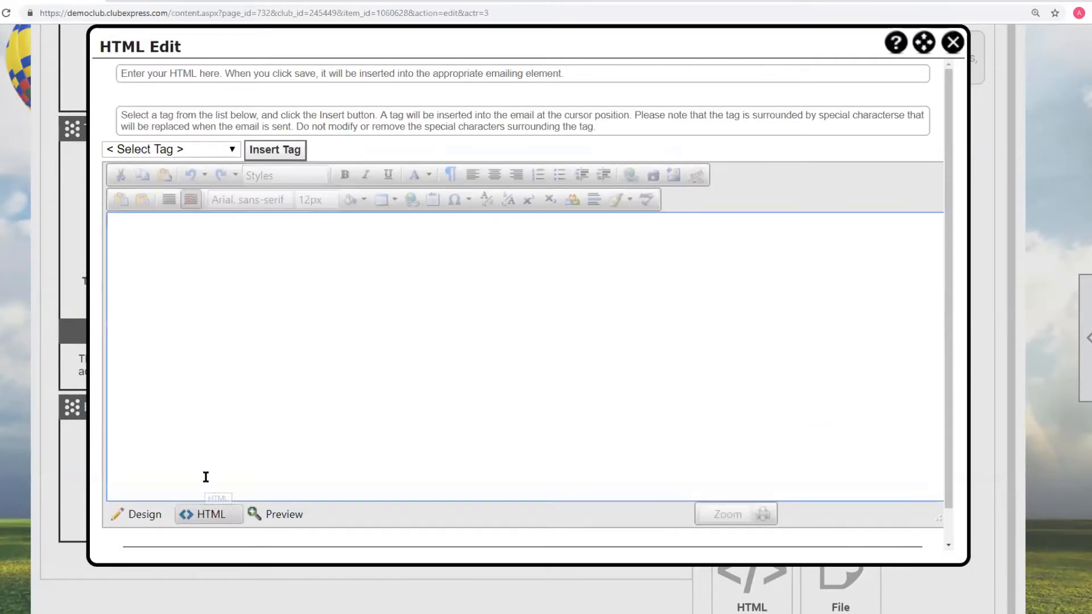
{"action": "left_click", "coordinate": [151, 516]}
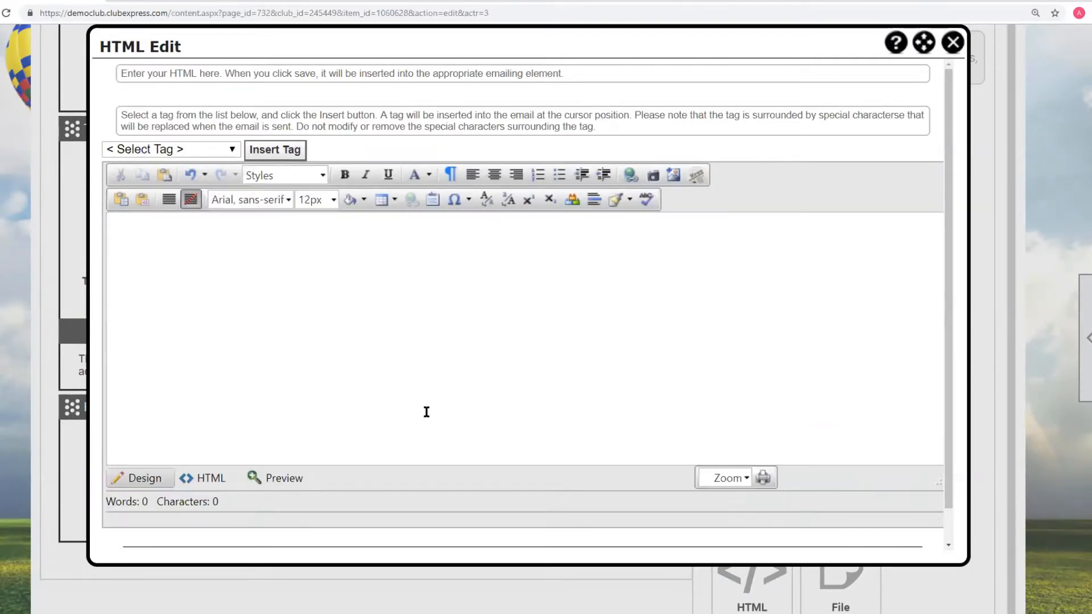
{"action": "left_click", "coordinate": [954, 43]}
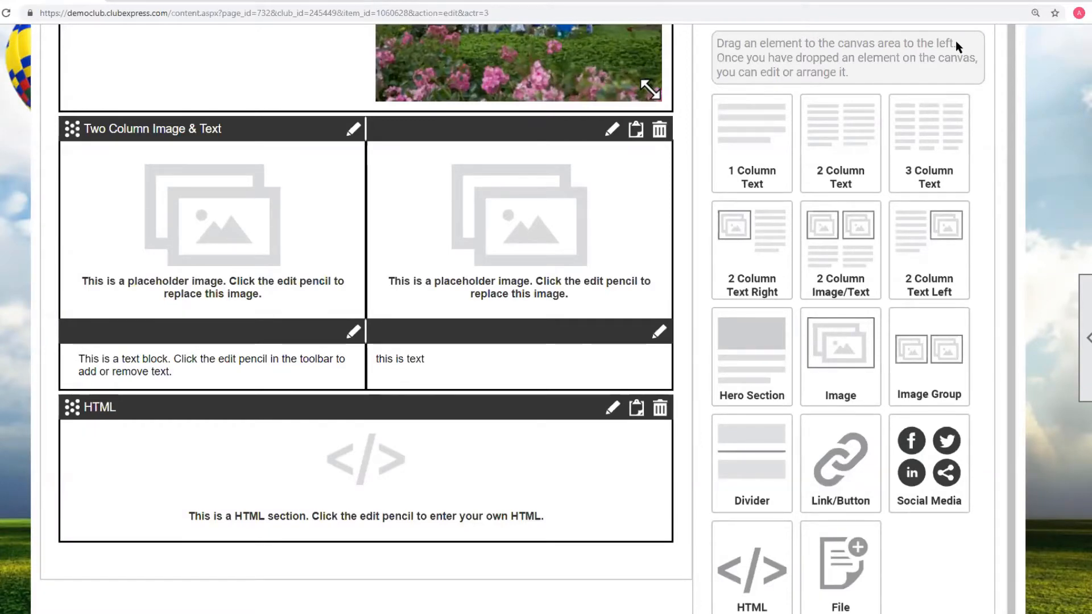
- Return to the Control Panel and open Custom Pages from the Website section
{"action": "scroll", "coordinate": [1029, 162], "scroll_direction": "up", "scroll_amount": 7}
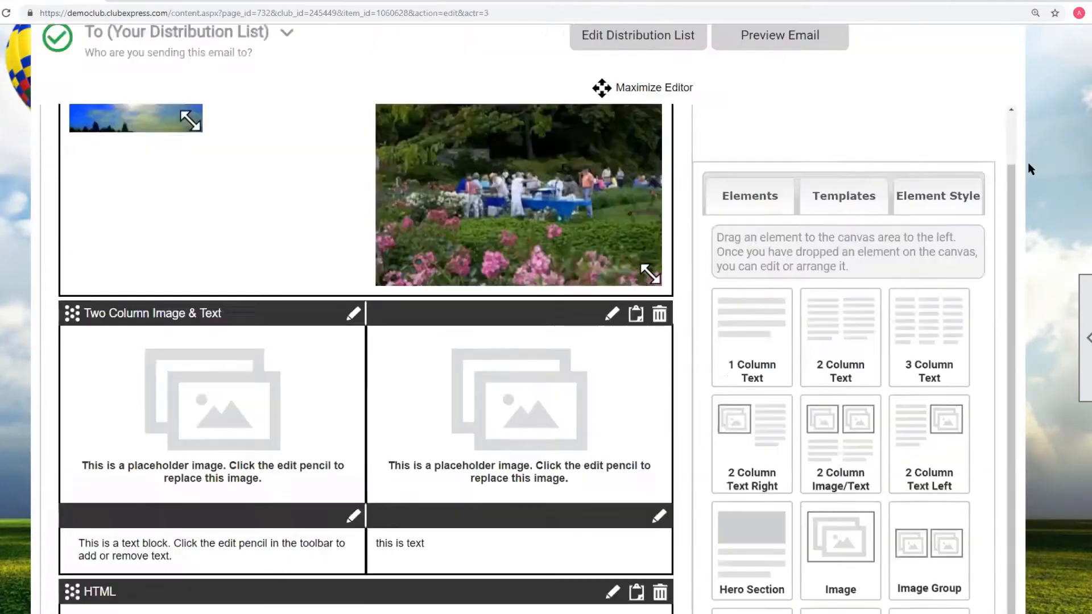
{"action": "scroll", "coordinate": [1029, 168], "scroll_direction": "up", "scroll_amount": 4}
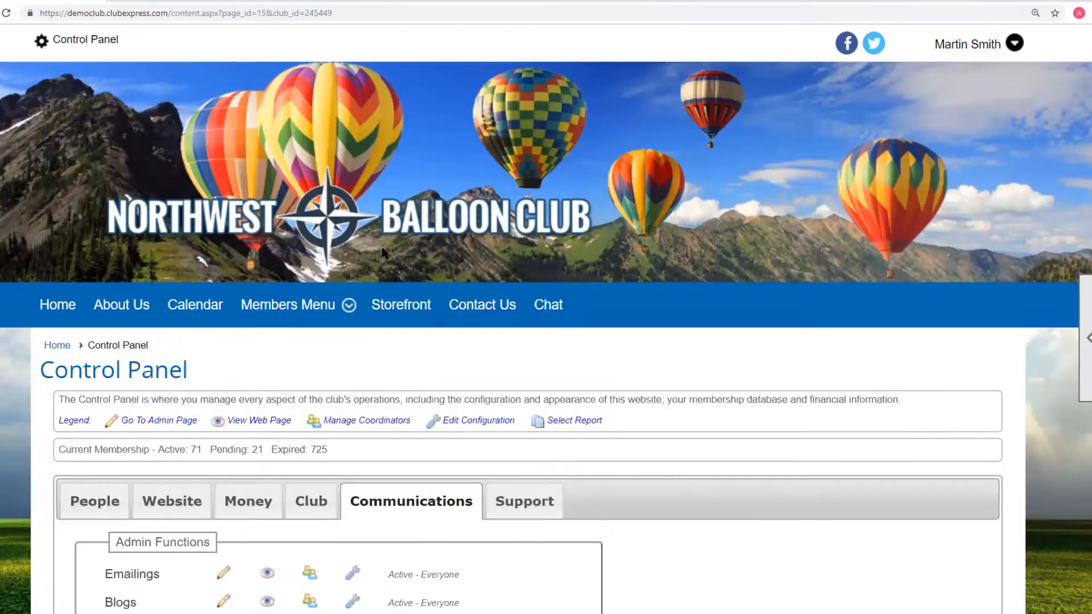
{"action": "scroll", "coordinate": [376, 250], "scroll_direction": "down", "scroll_amount": 4}
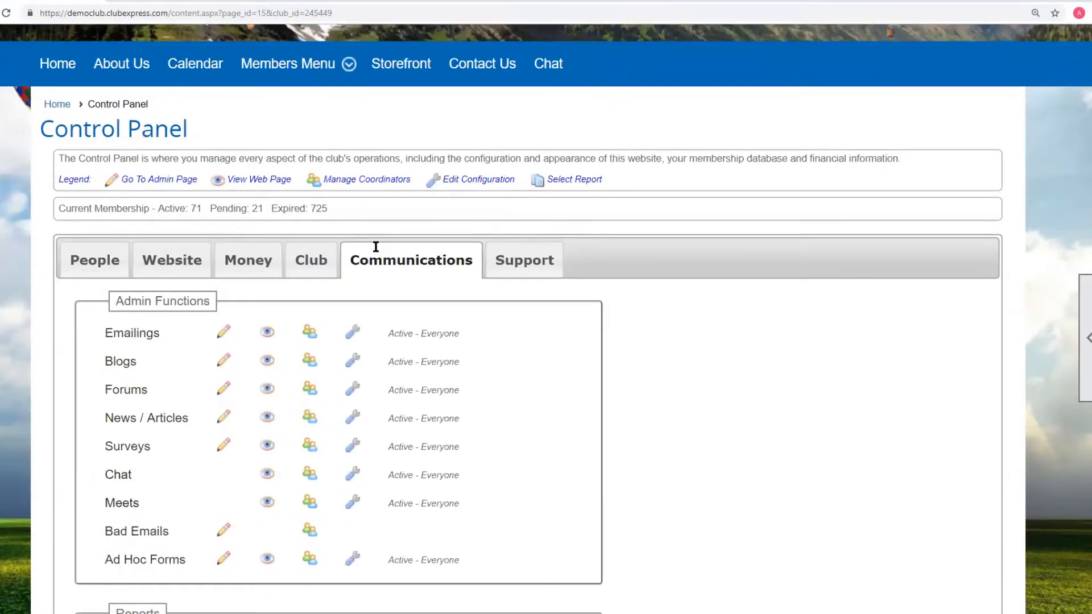
{"action": "left_click", "coordinate": [176, 265]}
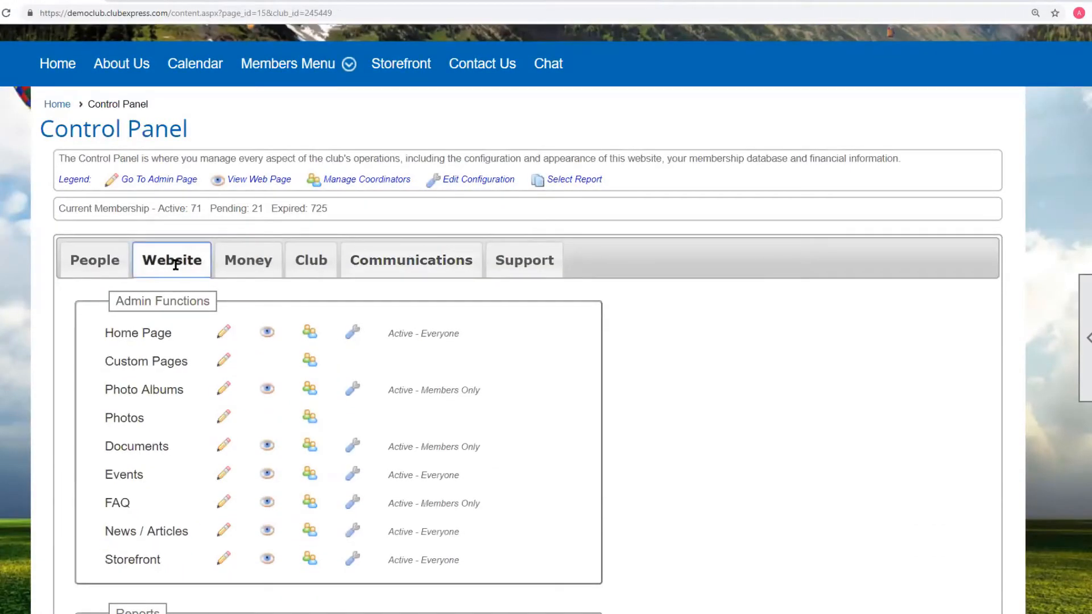
{"action": "left_click", "coordinate": [152, 363]}
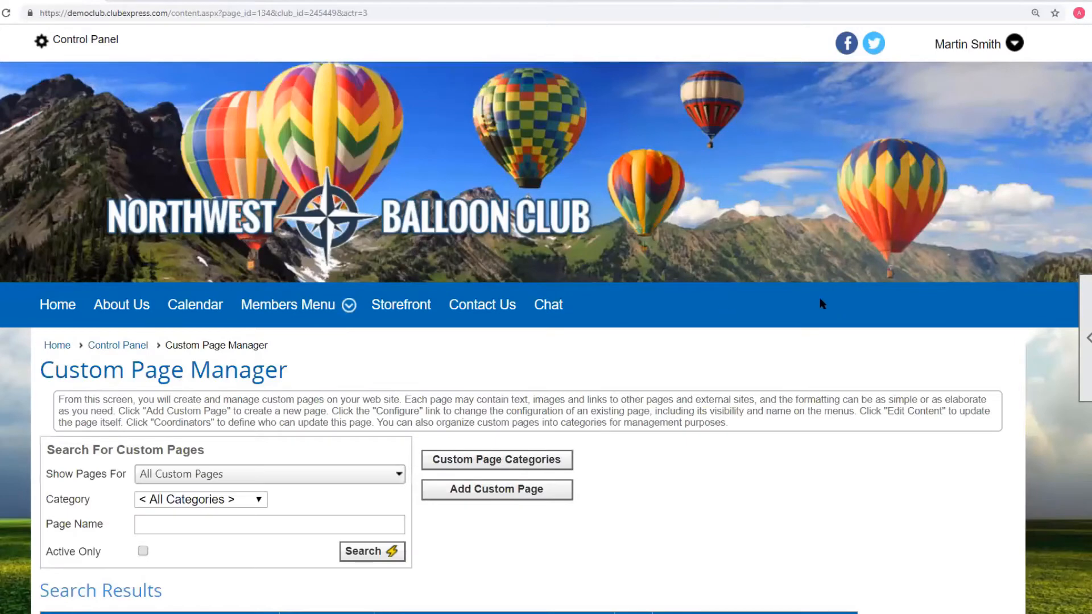
- Open the content editor of the 000 - Demo Advanced Content Editor page and enlarge its window
{"action": "scroll", "coordinate": [802, 284], "scroll_direction": "down", "scroll_amount": 6}
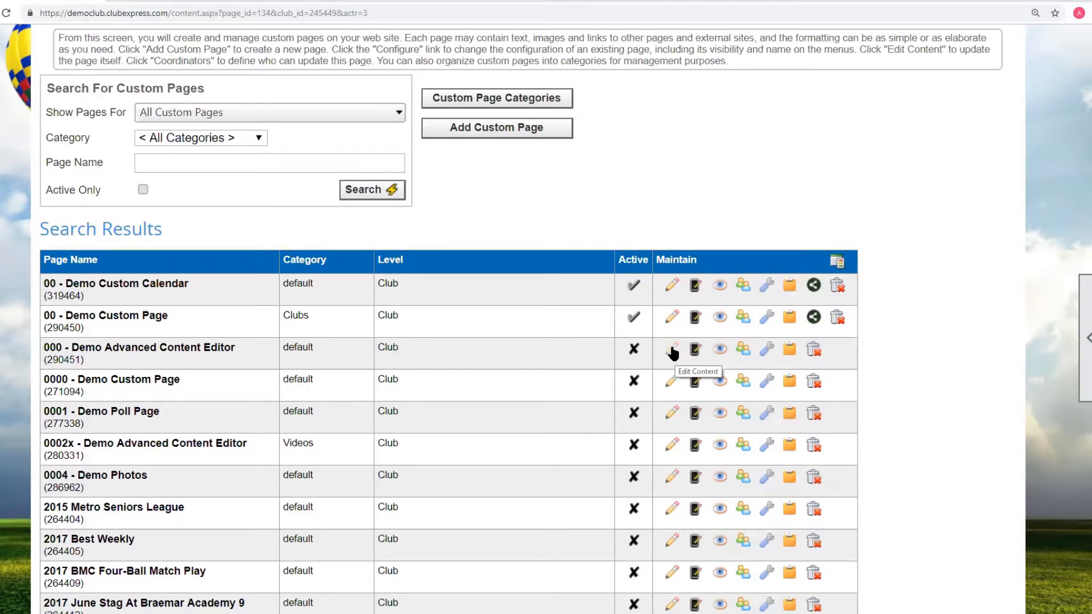
{"action": "left_click", "coordinate": [673, 353]}
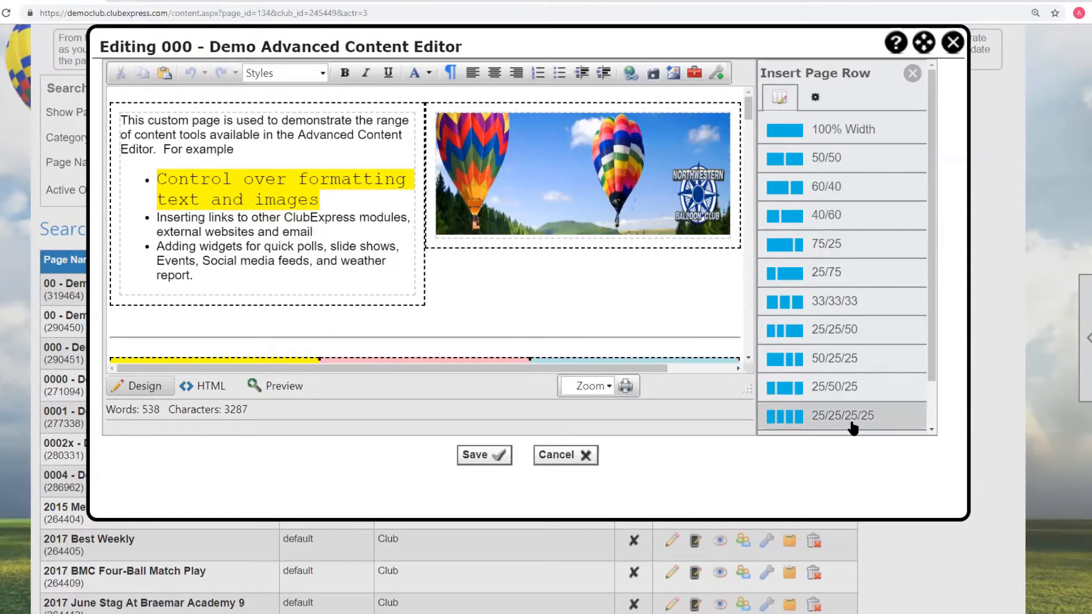
{"action": "left_click_drag", "start_coordinate": [966, 517], "coordinate": [984, 560]}
{"action": "left_click_drag", "start_coordinate": [796, 489], "coordinate": [1022, 576]}
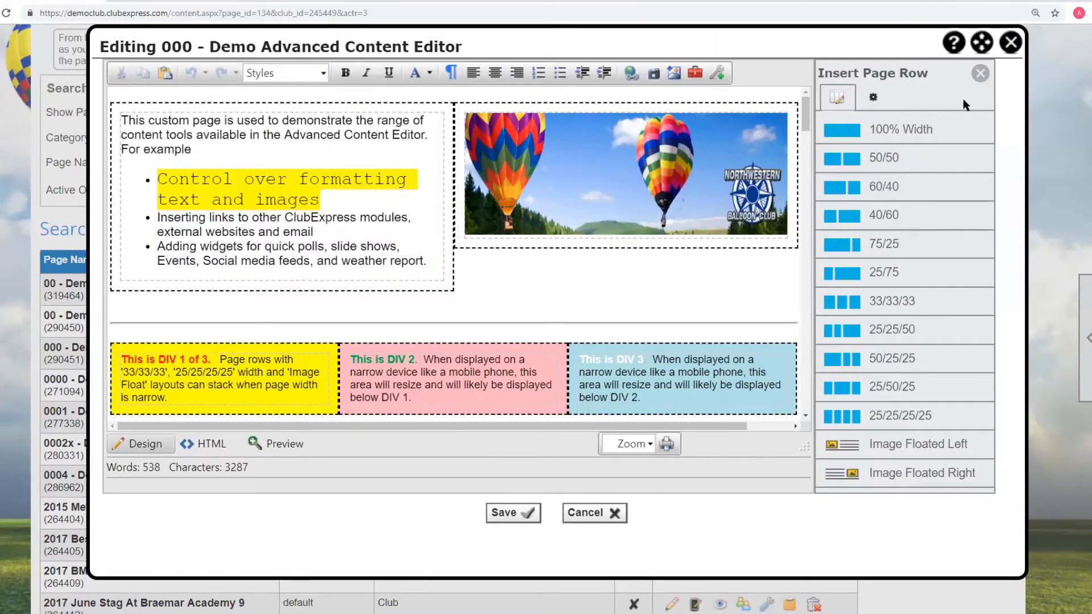
- Maximize and restore the editor window, then reposition and resize it to fill the screen
{"action": "left_click", "coordinate": [982, 43]}
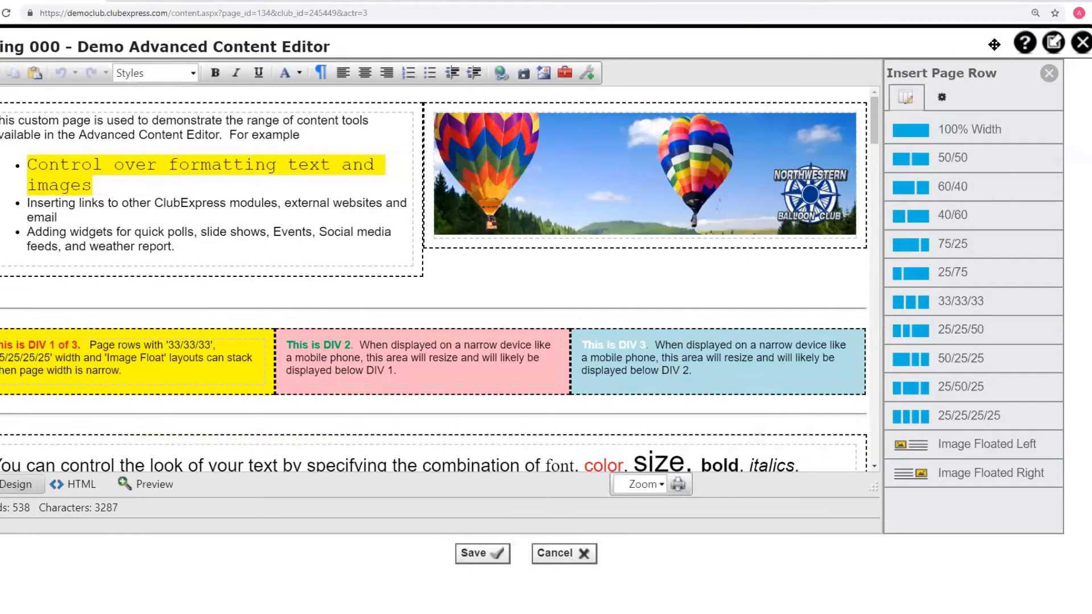
{"action": "left_click", "coordinate": [1055, 43]}
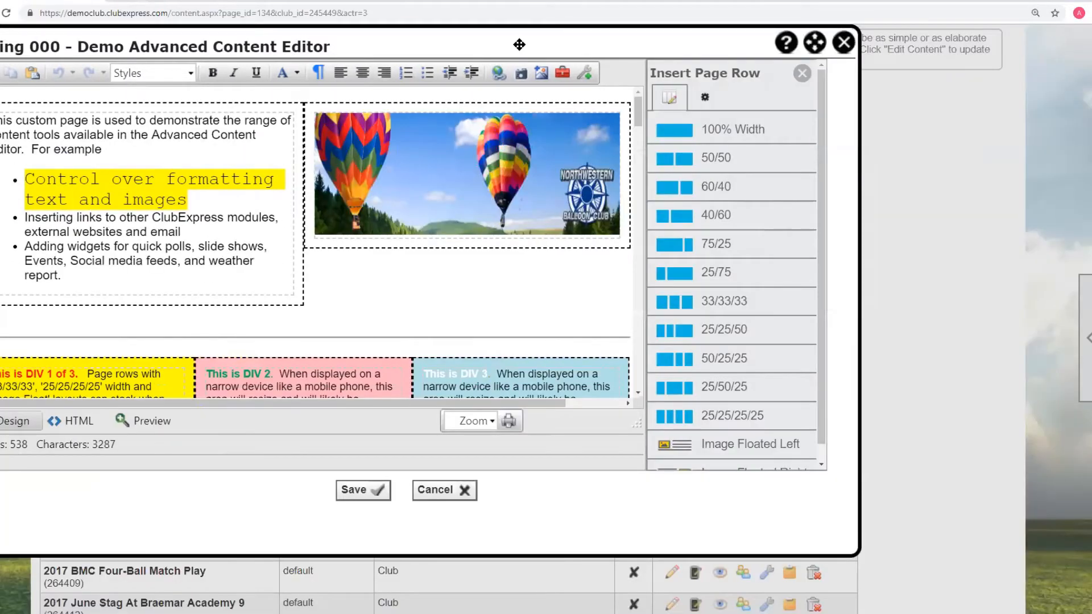
{"action": "left_click_drag", "start_coordinate": [519, 44], "coordinate": [549, 42]}
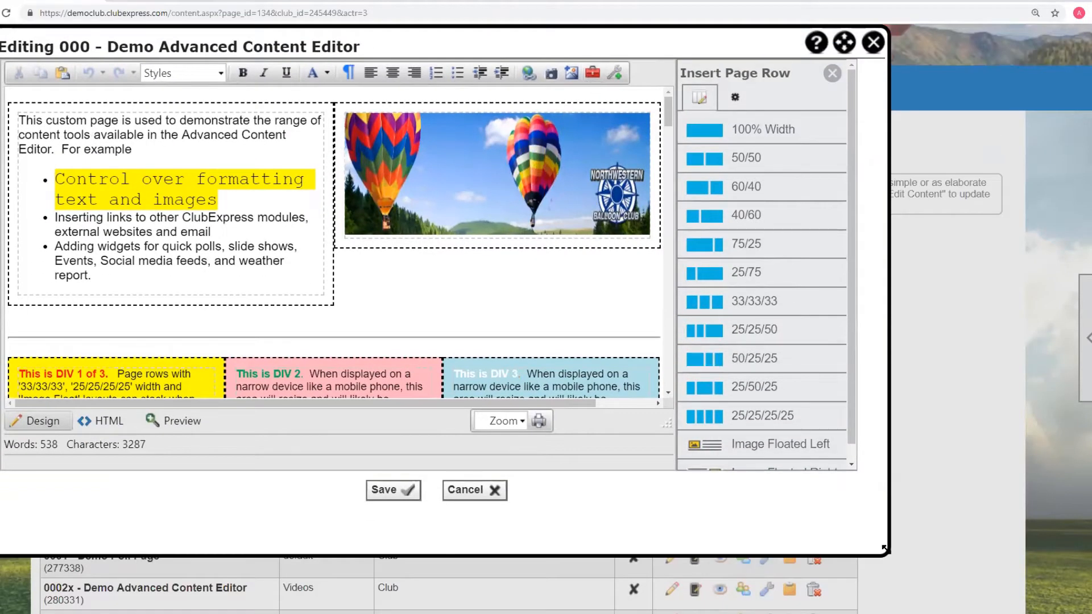
{"action": "left_click_drag", "start_coordinate": [886, 550], "coordinate": [1068, 604]}
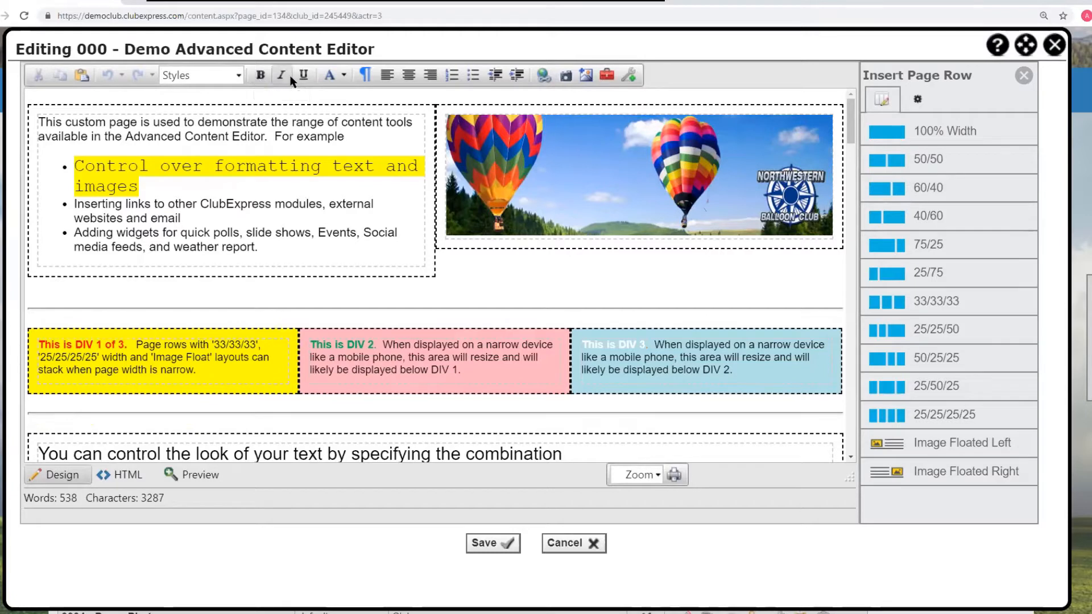
- Open the block Styles list to examine the available heading styles, then close it
{"action": "left_click", "coordinate": [238, 75]}
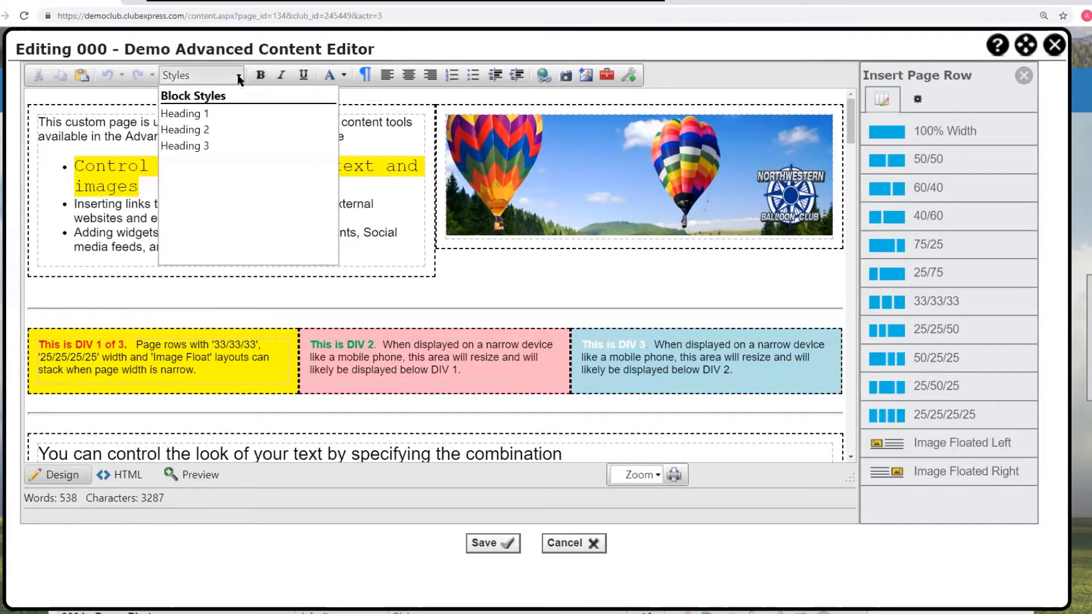
{"action": "left_click", "coordinate": [397, 98]}
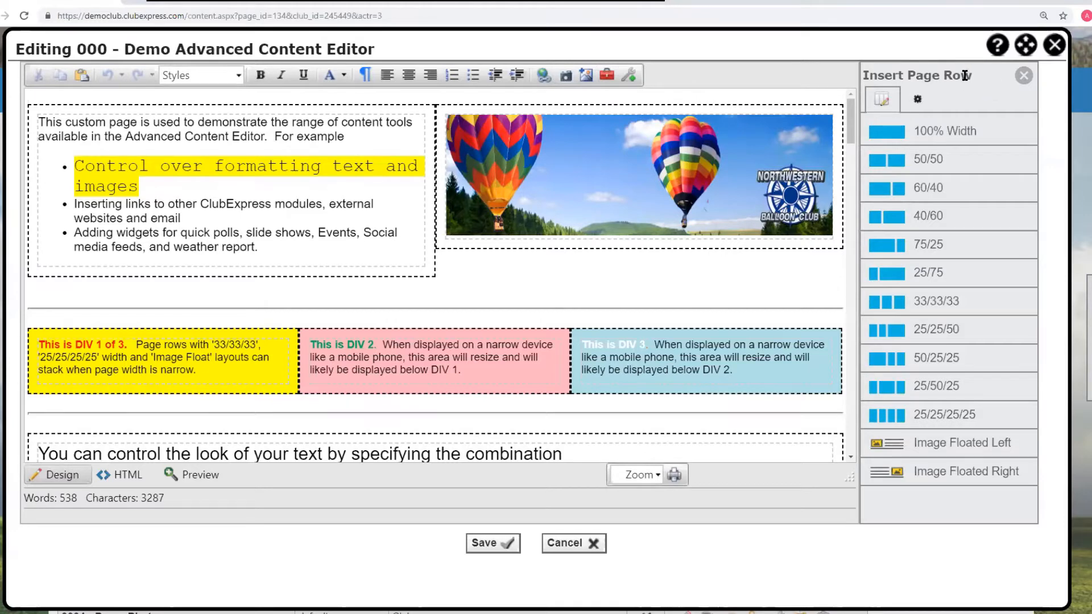
- Close the Insert Page Row panel and reopen it from the editor toolbar
{"action": "left_click", "coordinate": [611, 75]}
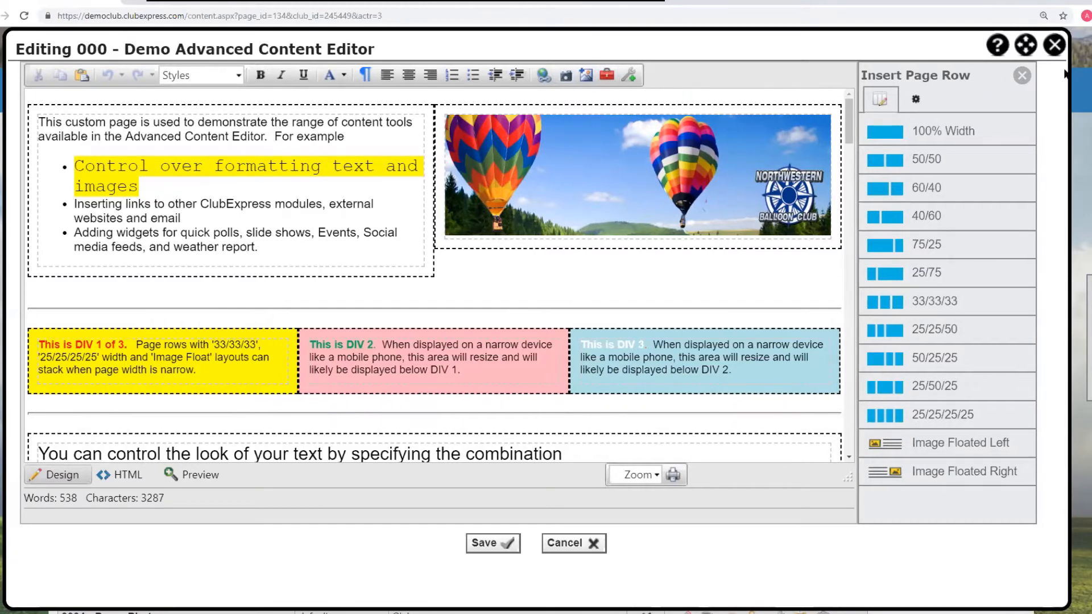
{"action": "left_click", "coordinate": [1018, 74]}
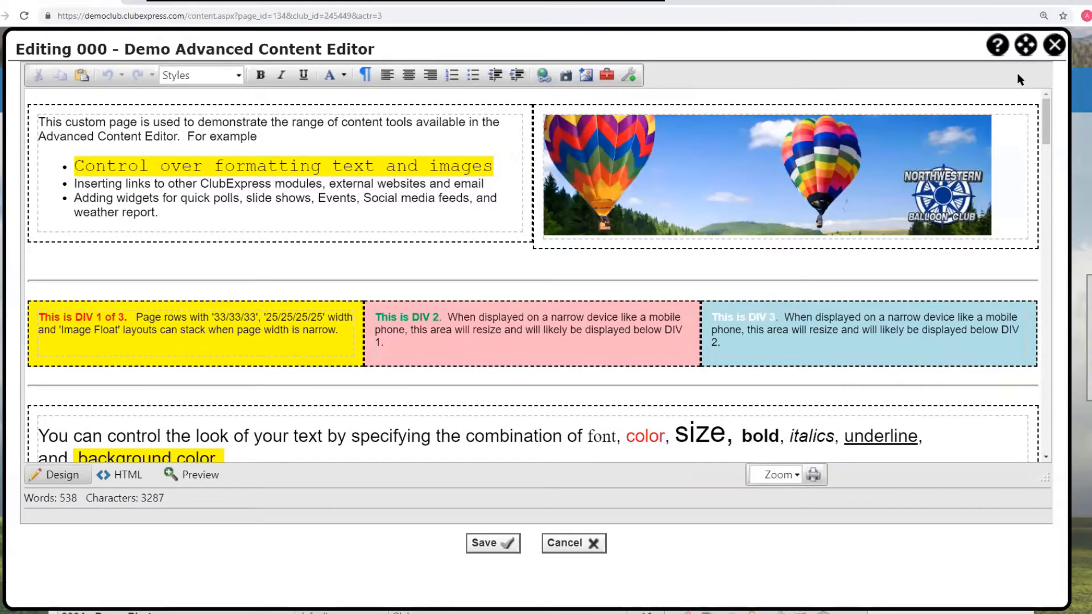
{"action": "left_click", "coordinate": [607, 77]}
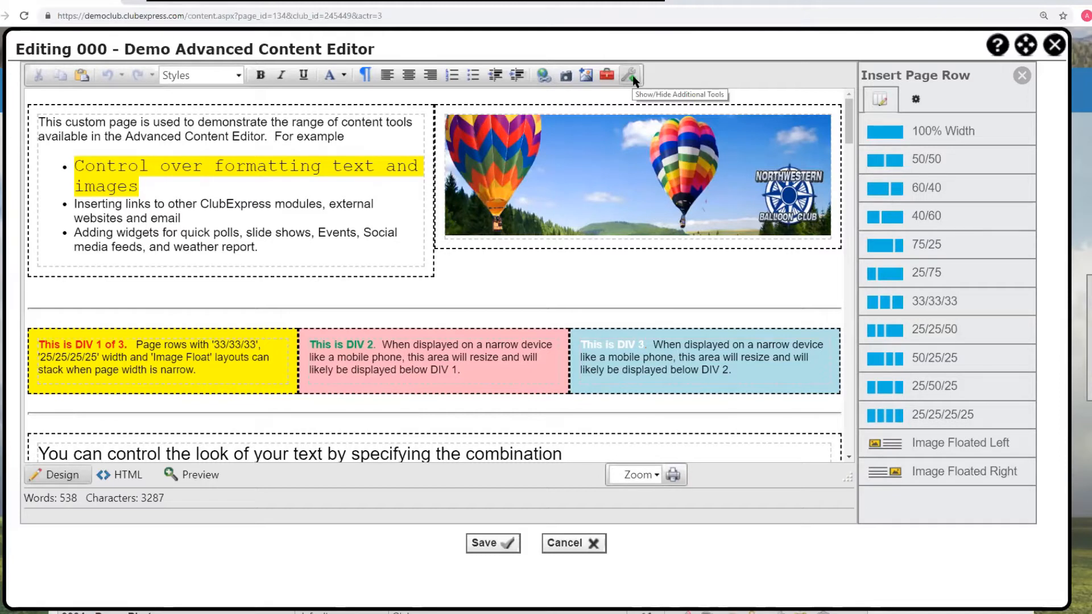
- Toggle the additional tools toolbar on, off, and back on in the content editor
{"action": "left_click", "coordinate": [630, 75]}
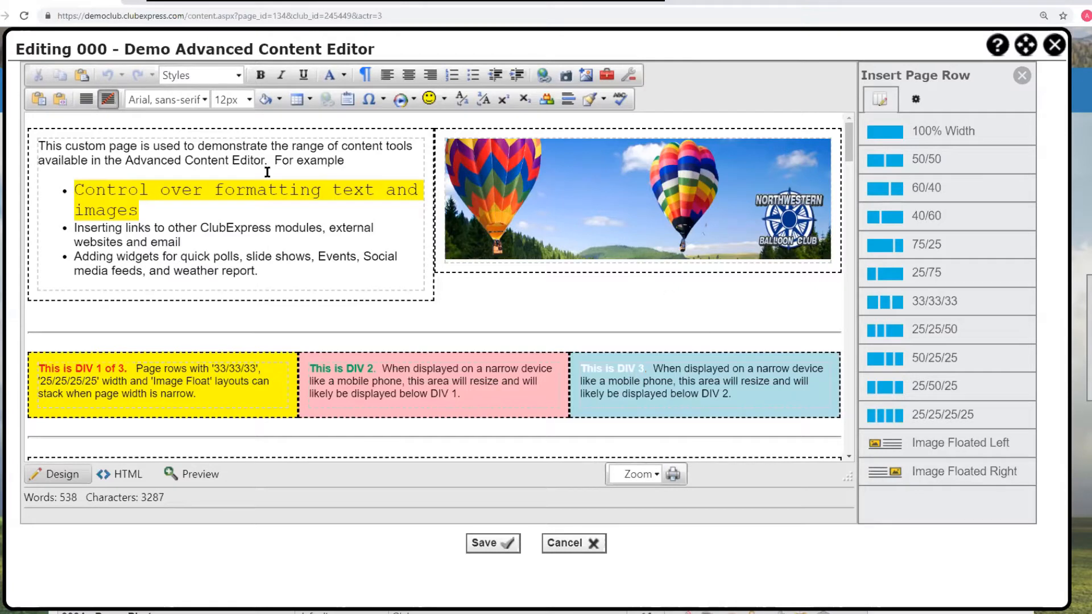
{"action": "left_click", "coordinate": [629, 75]}
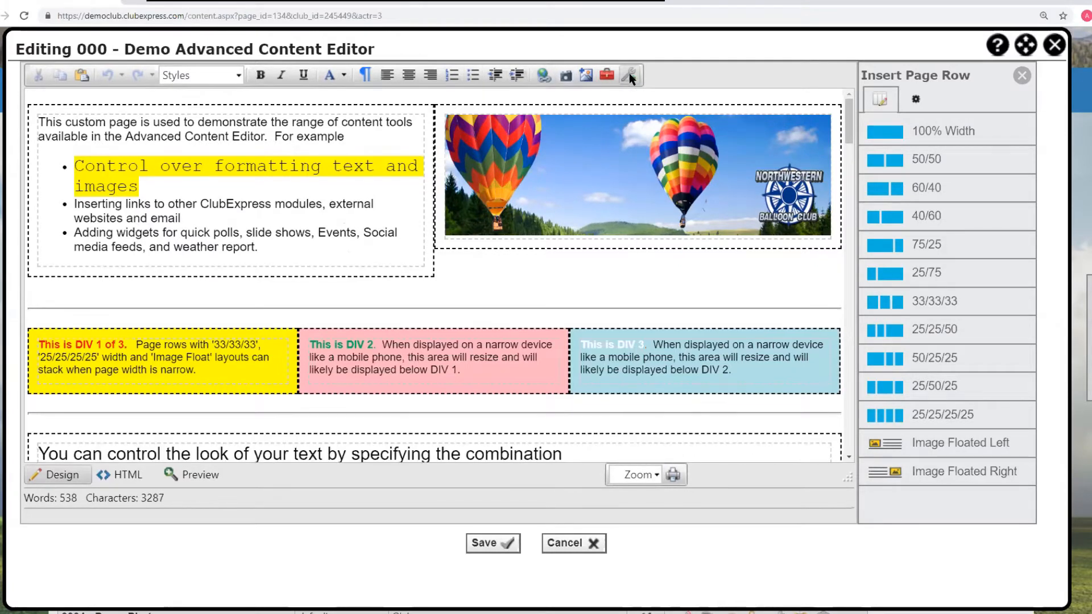
{"action": "left_click", "coordinate": [629, 75]}
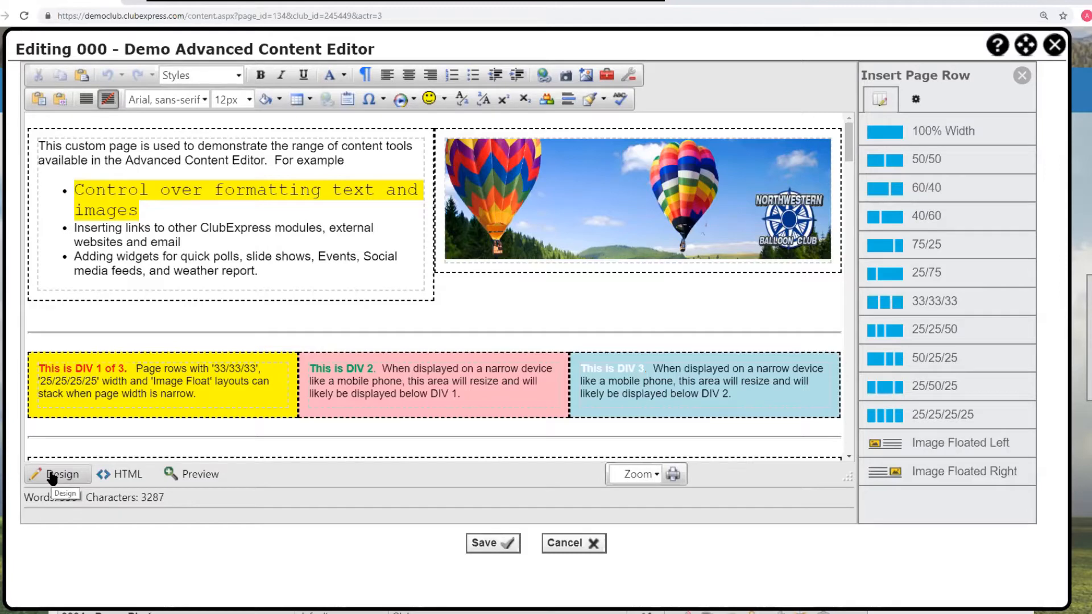
- Switch the editor to HTML view and scroll through the page's source code
{"action": "left_click", "coordinate": [126, 475]}
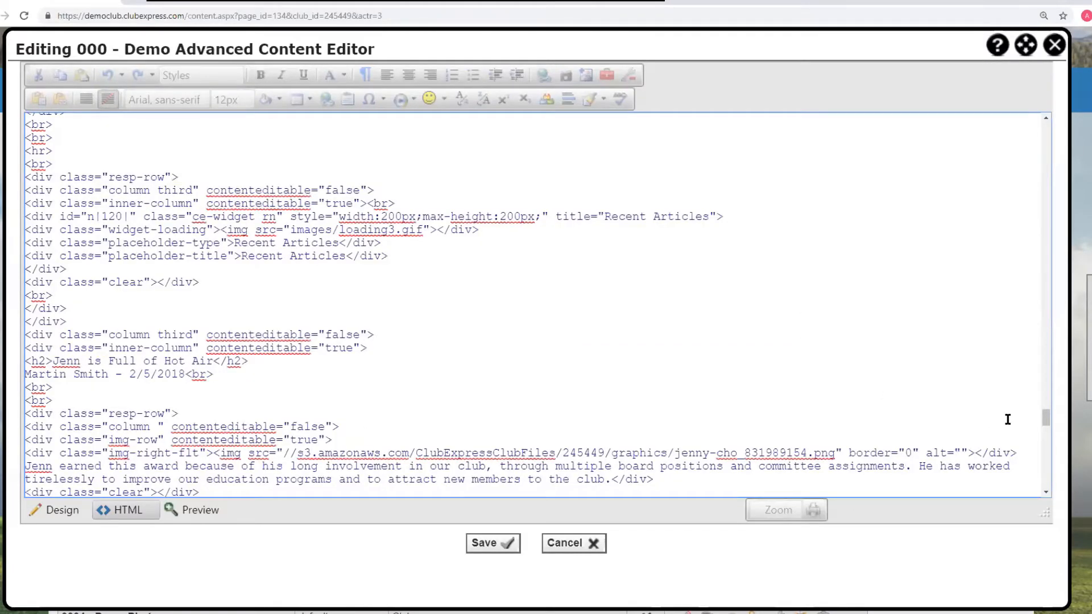
{"action": "left_click_drag", "start_coordinate": [1046, 419], "coordinate": [1033, 144]}
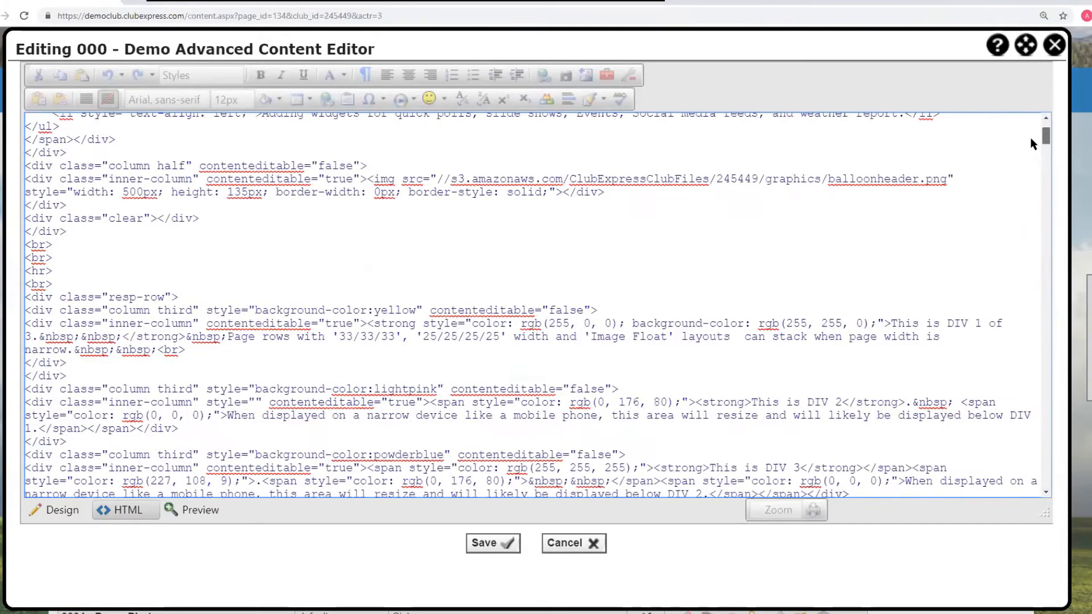
{"action": "scroll", "coordinate": [263, 251], "scroll_direction": "up", "scroll_amount": 3}
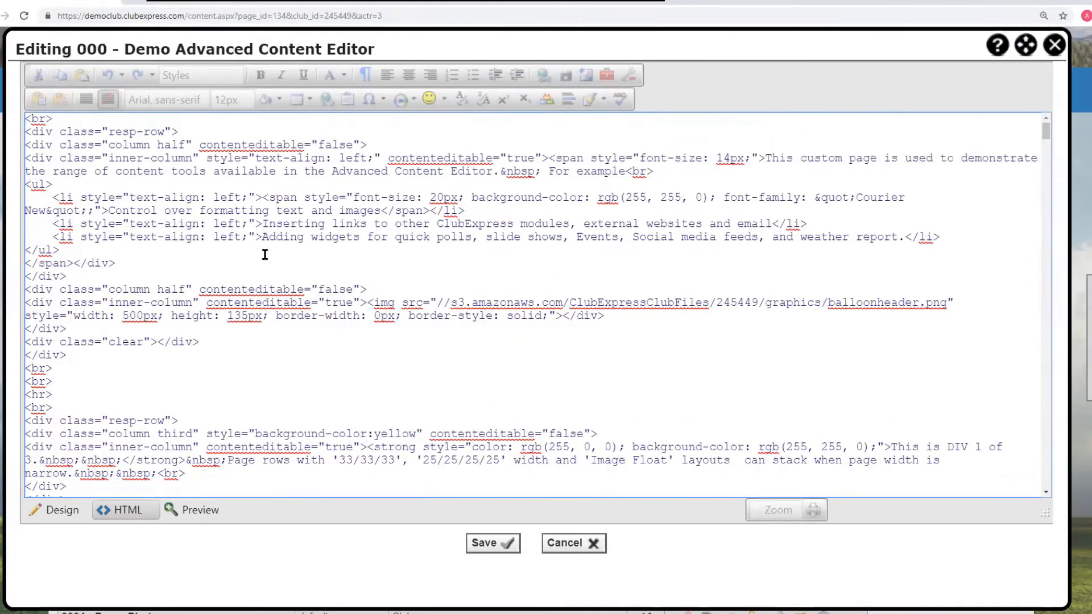
{"action": "scroll", "coordinate": [265, 254], "scroll_direction": "up", "scroll_amount": 4}
{"action": "scroll", "coordinate": [1000, 337], "scroll_direction": "down", "scroll_amount": 3}
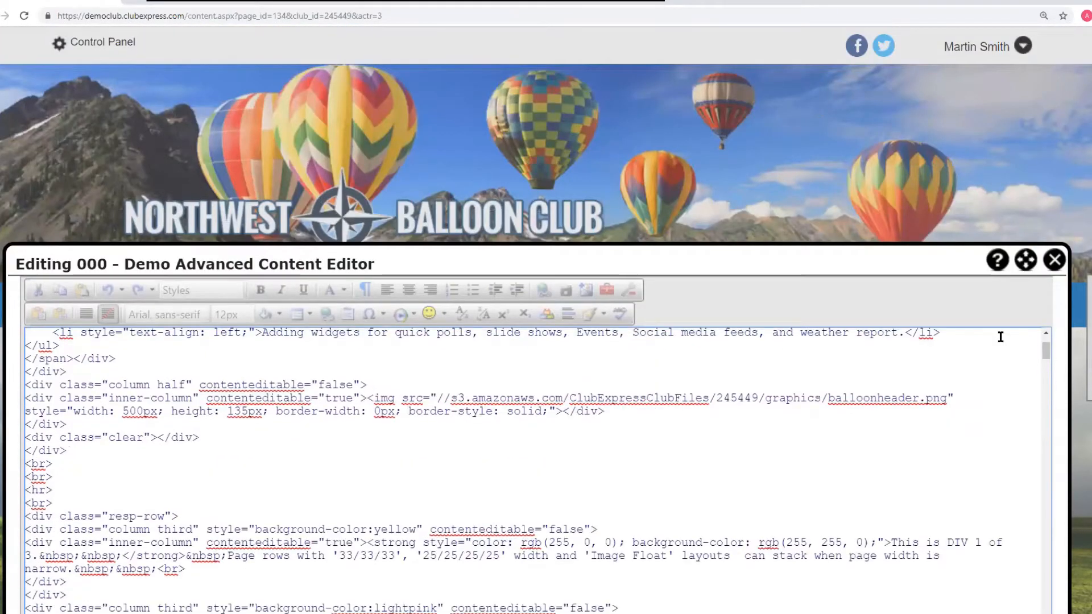
{"action": "scroll", "coordinate": [766, 178], "scroll_direction": "down", "scroll_amount": 5}
{"action": "scroll", "coordinate": [766, 178], "scroll_direction": "up", "scroll_amount": 3}
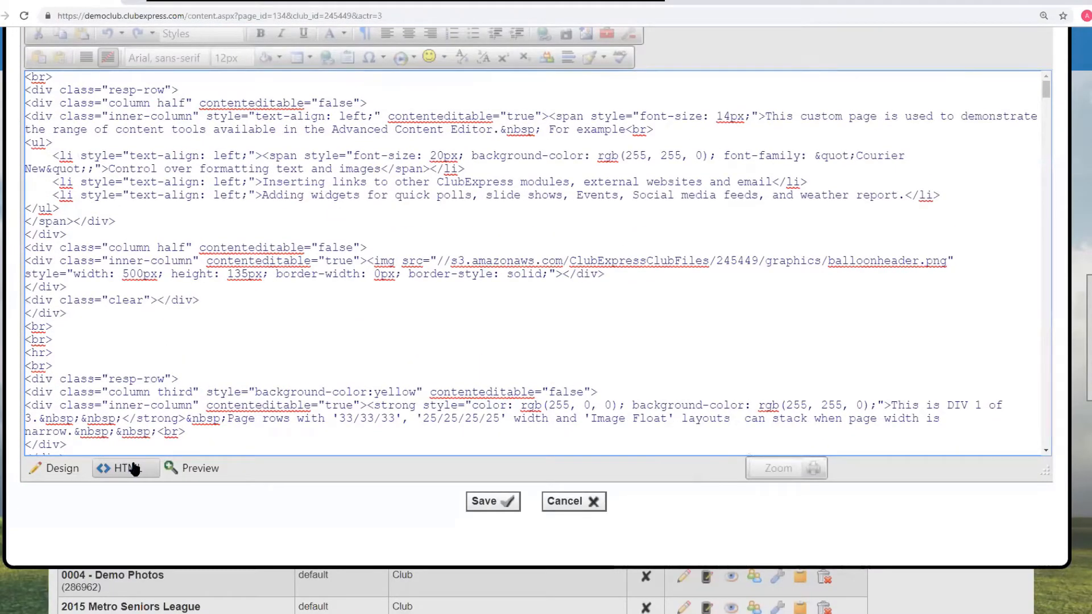
- Switch the editor to Preview mode and scroll through the rendered page content
{"action": "left_click", "coordinate": [199, 475]}
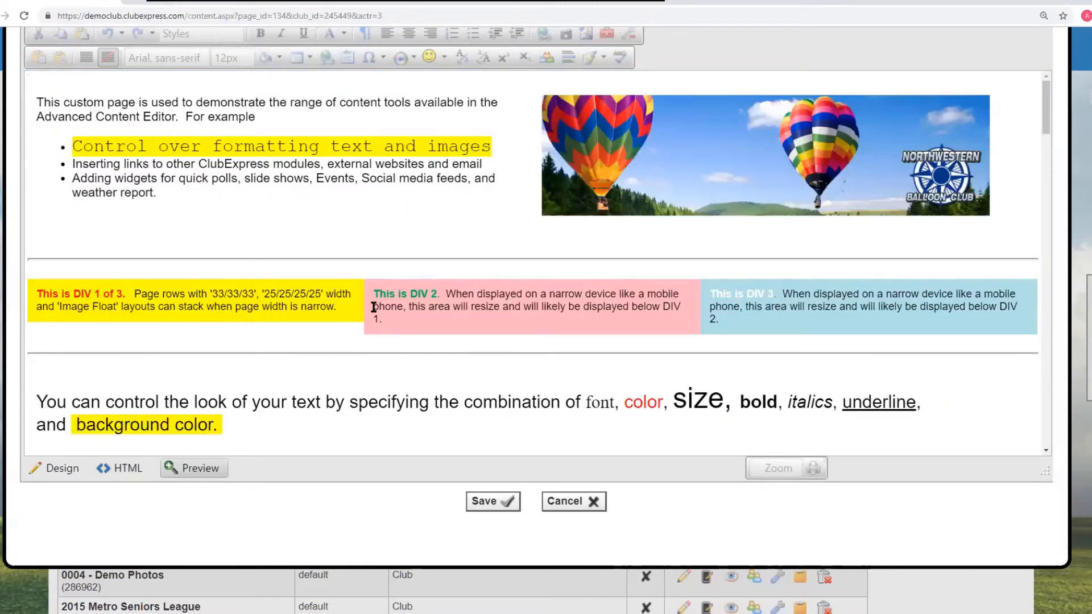
{"action": "scroll", "coordinate": [374, 307], "scroll_direction": "up", "scroll_amount": 2}
{"action": "scroll", "coordinate": [868, 294], "scroll_direction": "down", "scroll_amount": 1}
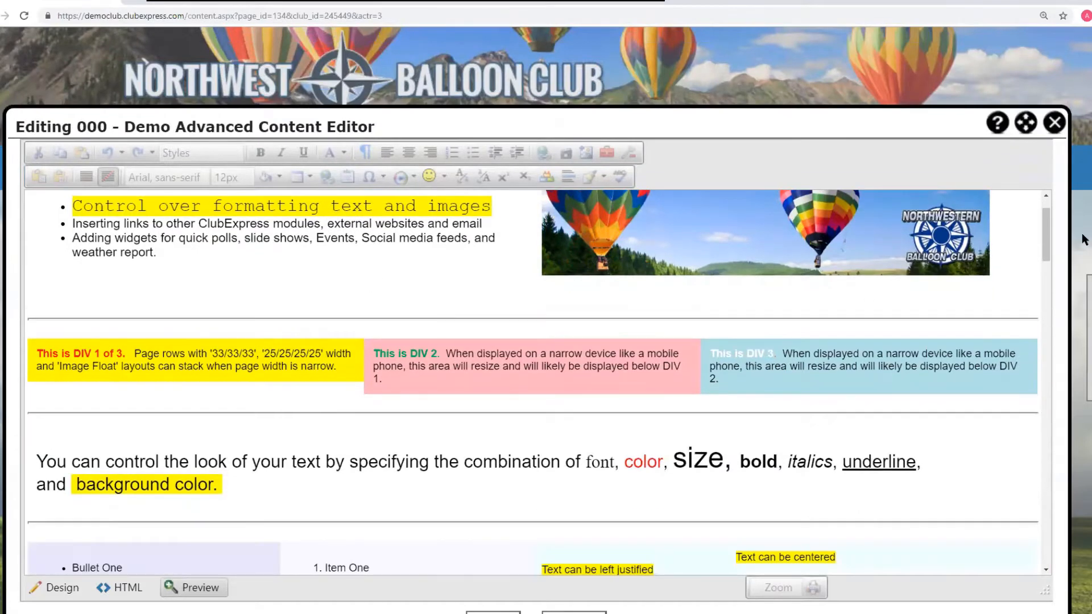
{"action": "scroll", "coordinate": [1049, 122], "scroll_direction": "down", "scroll_amount": 2}
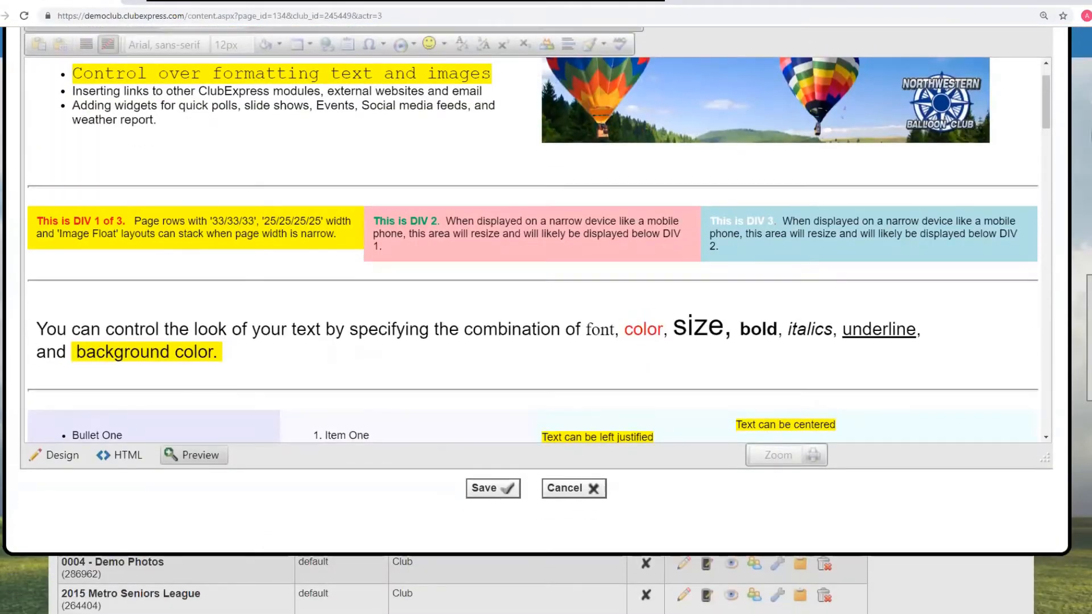
{"action": "left_click_drag", "start_coordinate": [1049, 122], "coordinate": [1033, 270]}
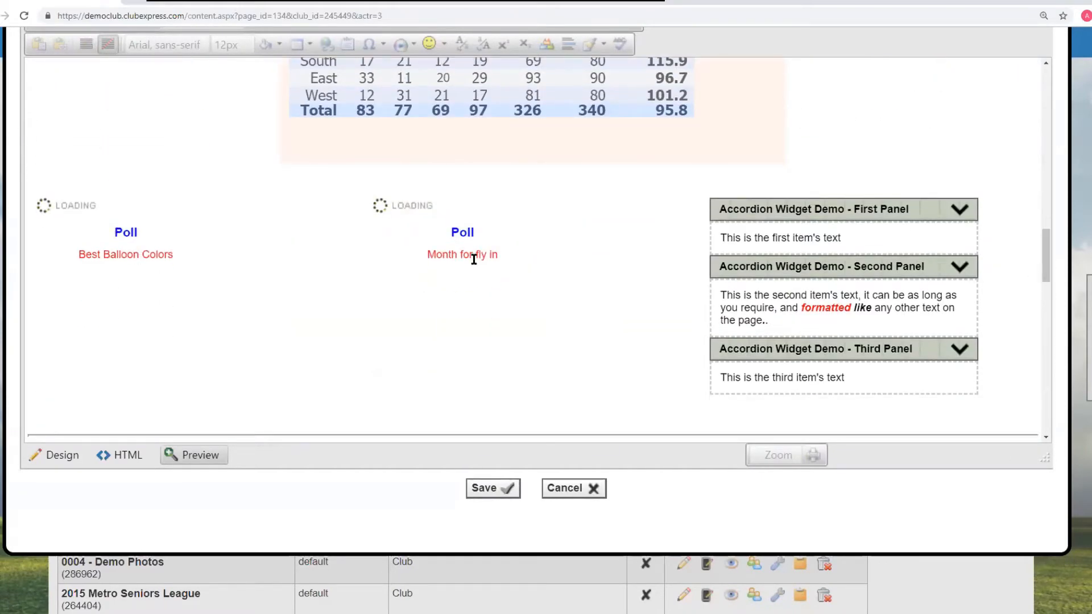
{"action": "scroll", "coordinate": [474, 259], "scroll_direction": "up", "scroll_amount": 1}
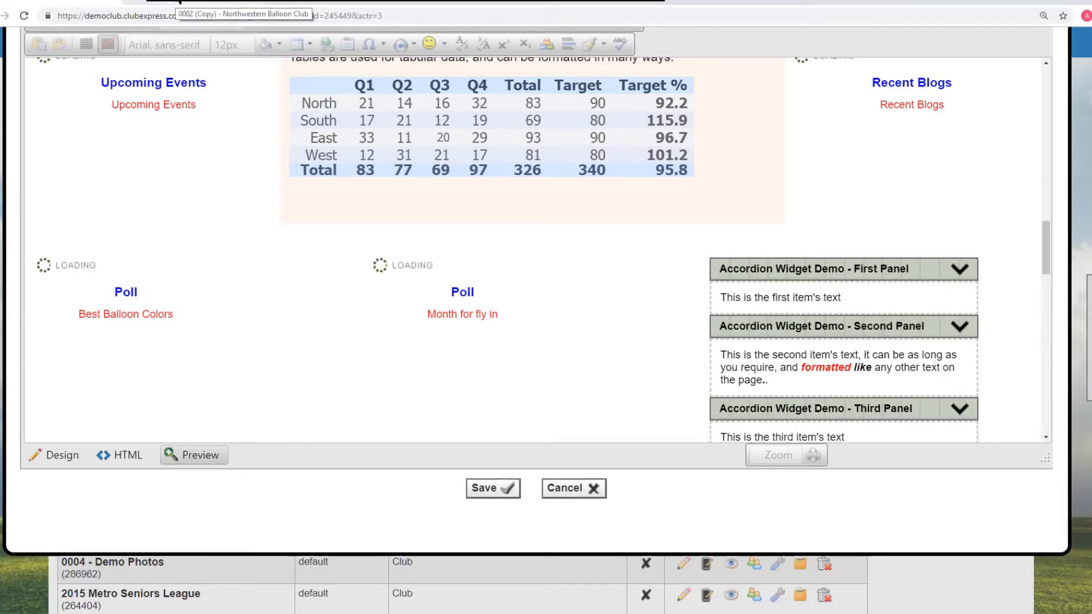
- Switch to the browser tab showing the published page and scroll through its widgets
{"action": "left_click", "coordinate": [178, 1]}
{"action": "scroll", "coordinate": [735, 250], "scroll_direction": "down", "scroll_amount": 7}
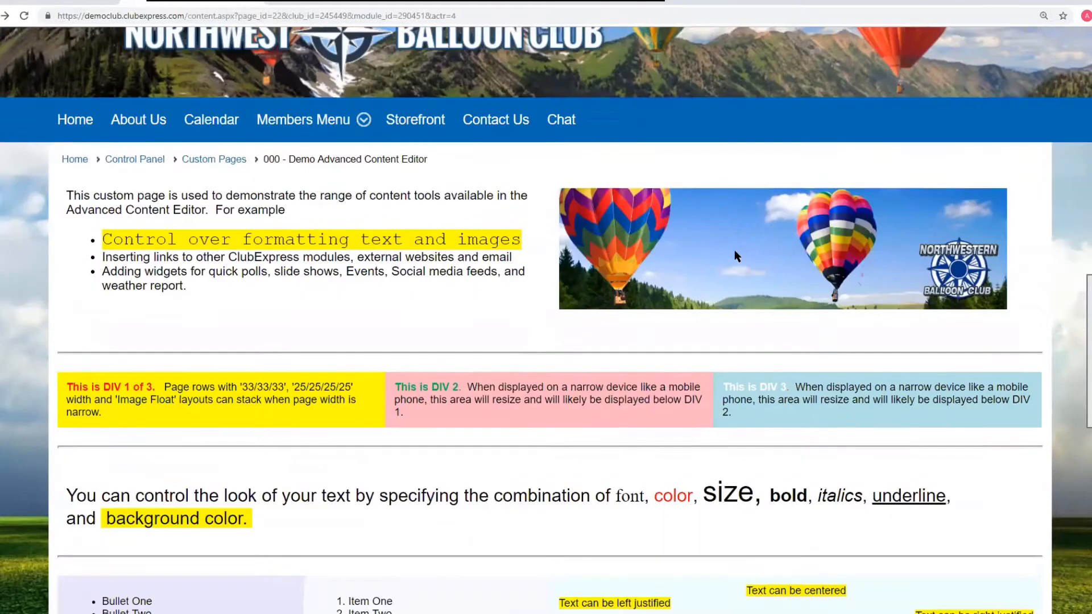
{"action": "scroll", "coordinate": [735, 250], "scroll_direction": "down", "scroll_amount": 10}
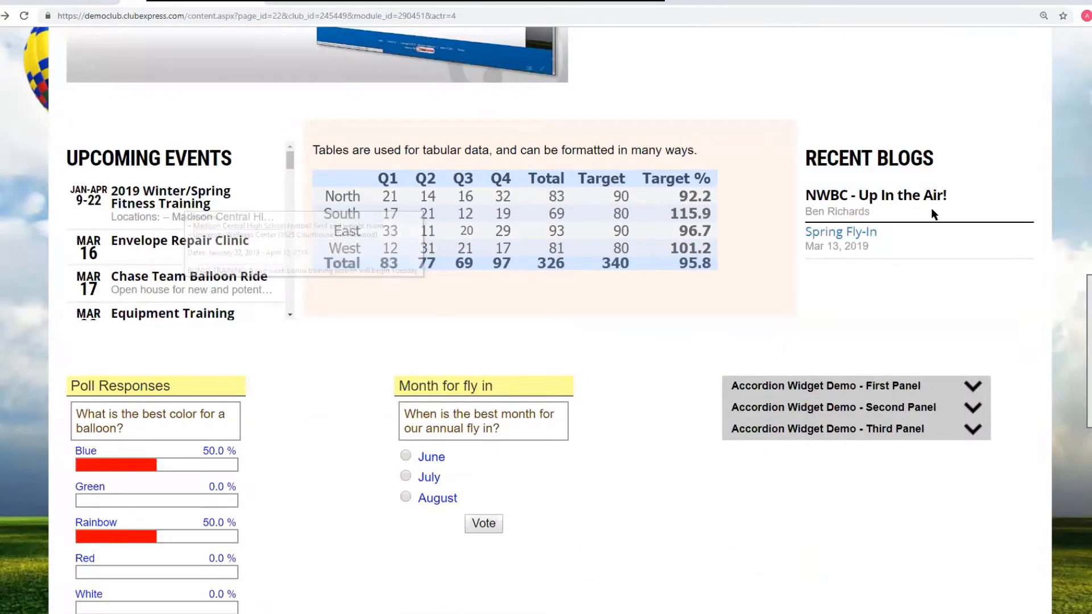
{"action": "scroll", "coordinate": [654, 322], "scroll_direction": "down", "scroll_amount": 4}
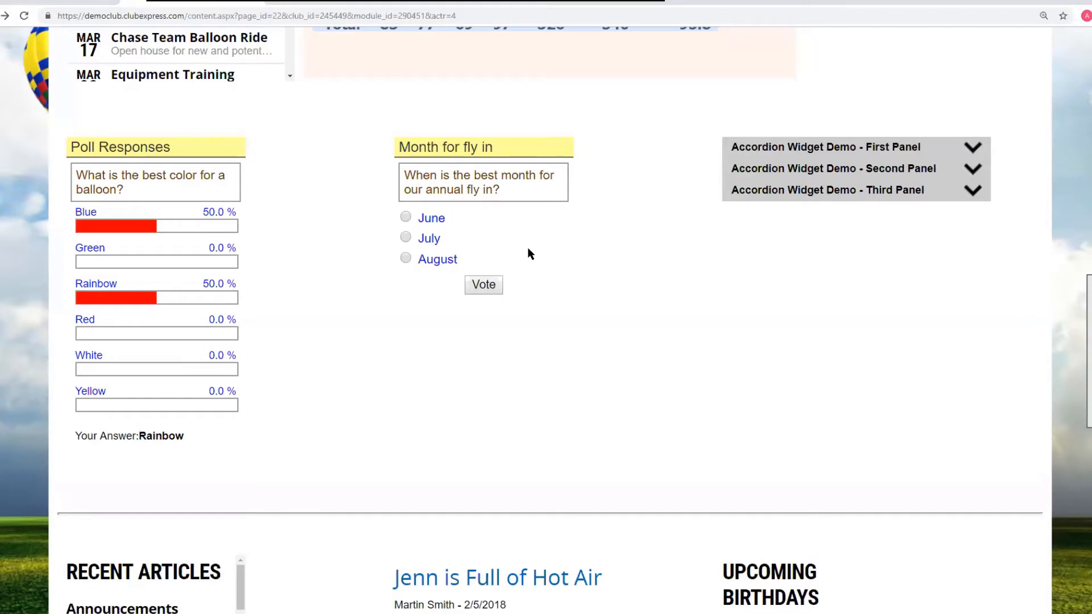
- Return to the editor tab and switch the editor back to Design view
{"action": "left_click", "coordinate": [48, 2]}
{"action": "scroll", "coordinate": [346, 247], "scroll_direction": "up", "scroll_amount": 3}
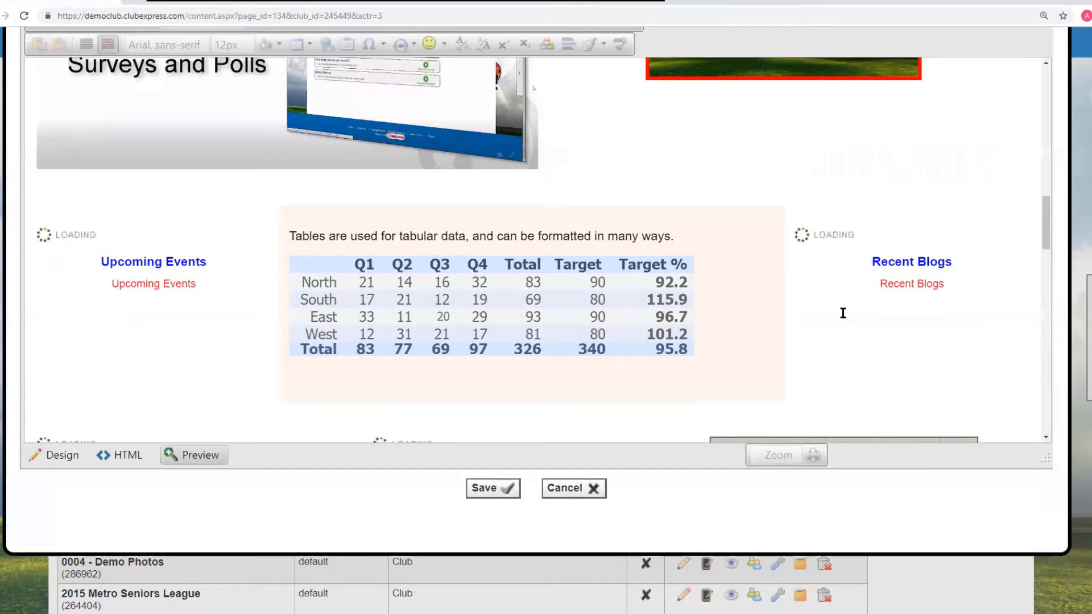
{"action": "scroll", "coordinate": [842, 311], "scroll_direction": "up", "scroll_amount": 6}
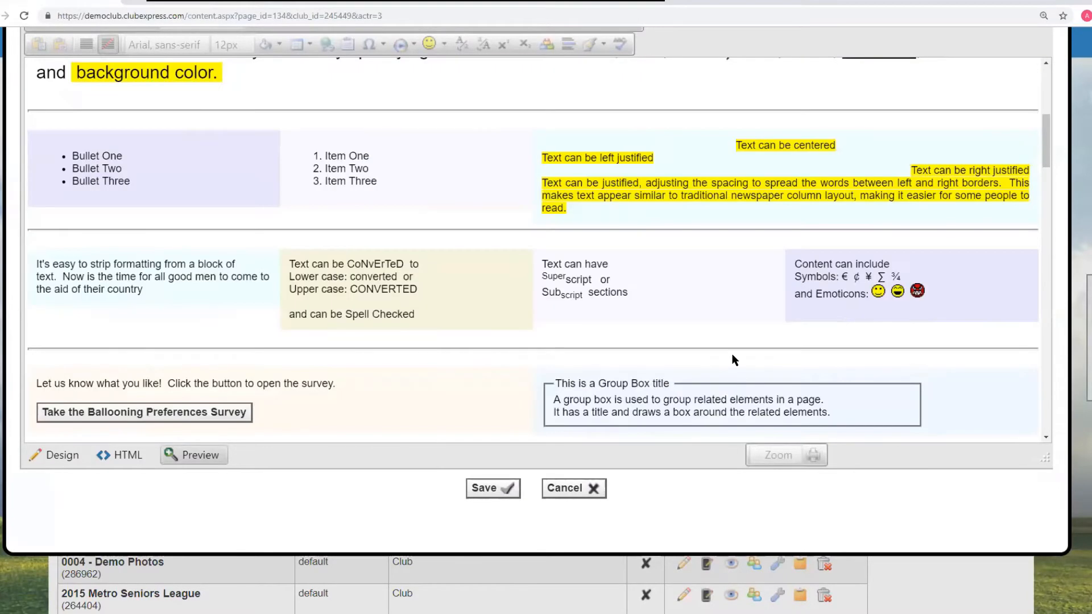
{"action": "left_click", "coordinate": [63, 456]}
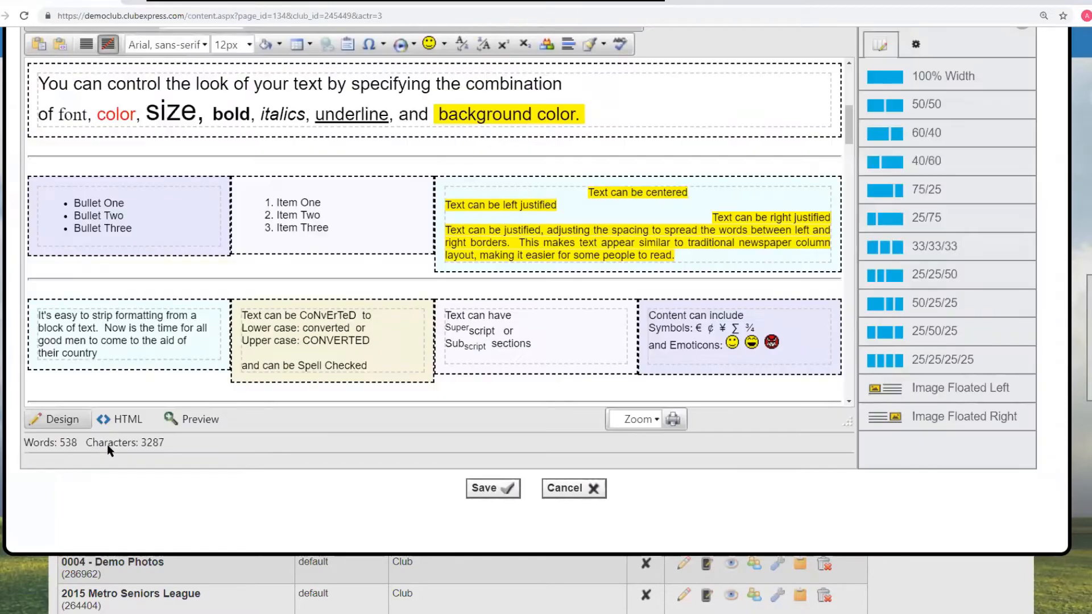
- Cancel editing the 000 - Demo Advanced Content Editor page and confirm discarding changes
{"action": "scroll", "coordinate": [368, 308], "scroll_direction": "up", "scroll_amount": 5}
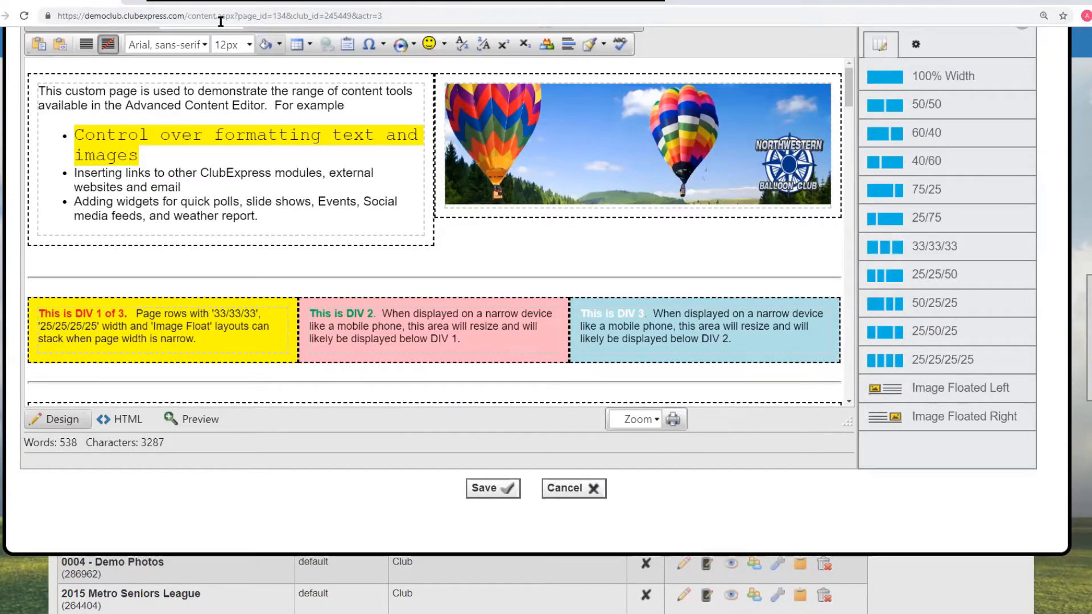
{"action": "scroll", "coordinate": [130, 72], "scroll_direction": "up", "scroll_amount": 3}
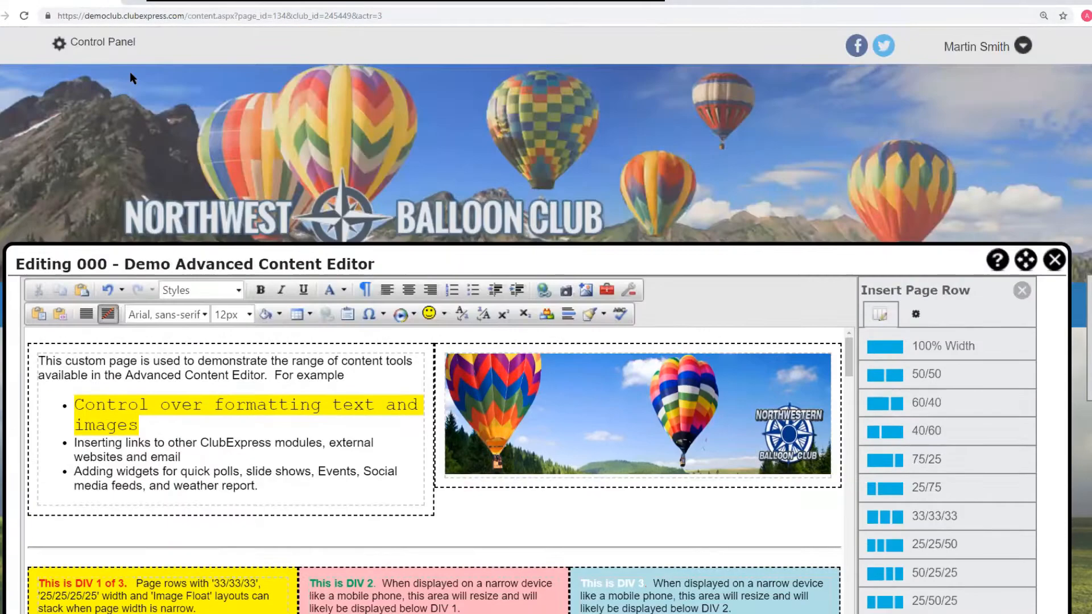
{"action": "scroll", "coordinate": [540, 185], "scroll_direction": "down", "scroll_amount": 8}
{"action": "scroll", "coordinate": [551, 159], "scroll_direction": "down", "scroll_amount": 10}
{"action": "scroll", "coordinate": [548, 171], "scroll_direction": "up", "scroll_amount": 14}
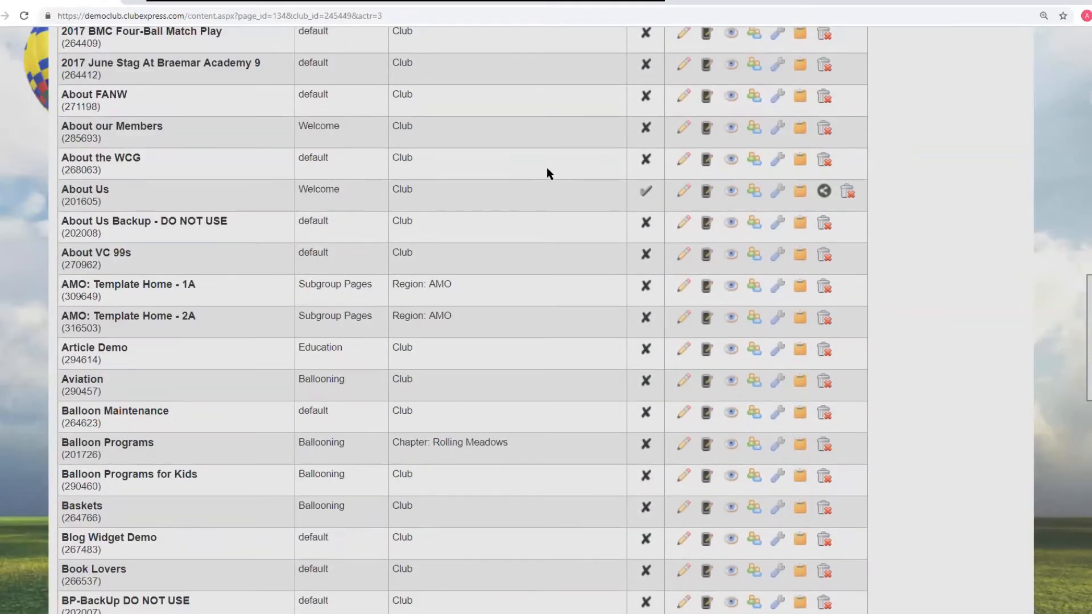
{"action": "left_click", "coordinate": [576, 222]}
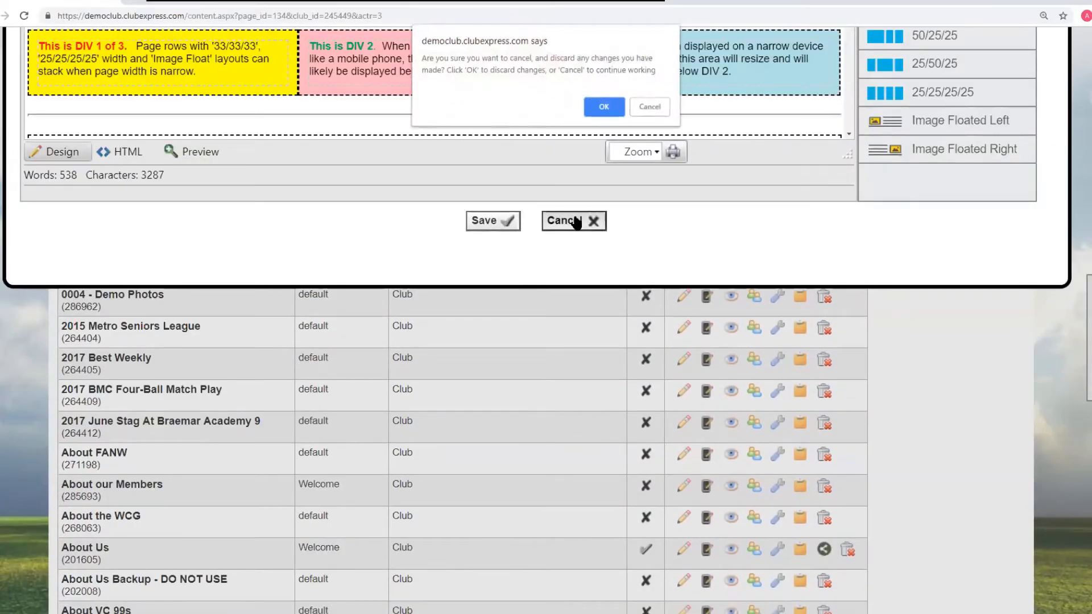
{"action": "left_click", "coordinate": [605, 108]}
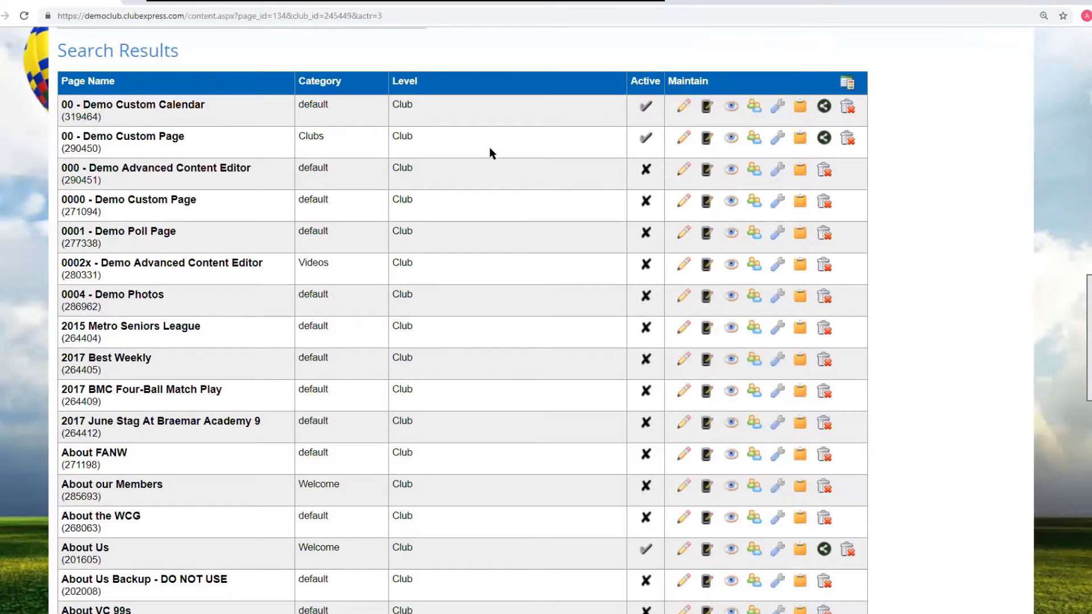
- Add a new custom page named adv editor demo, uncheck Active, and save it
{"action": "scroll", "coordinate": [489, 152], "scroll_direction": "up", "scroll_amount": 3}
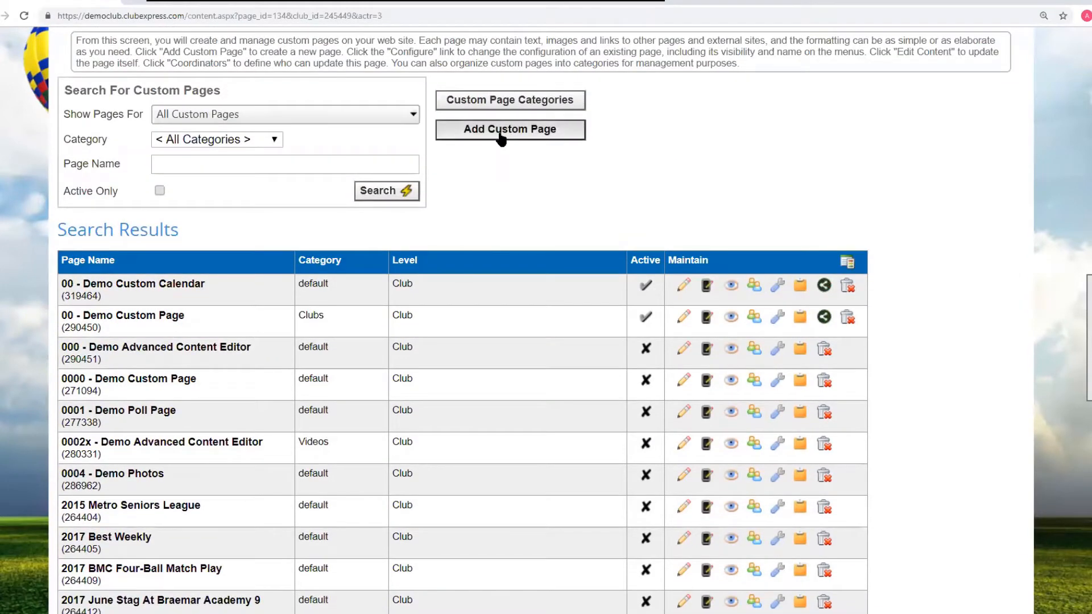
{"action": "left_click", "coordinate": [501, 136]}
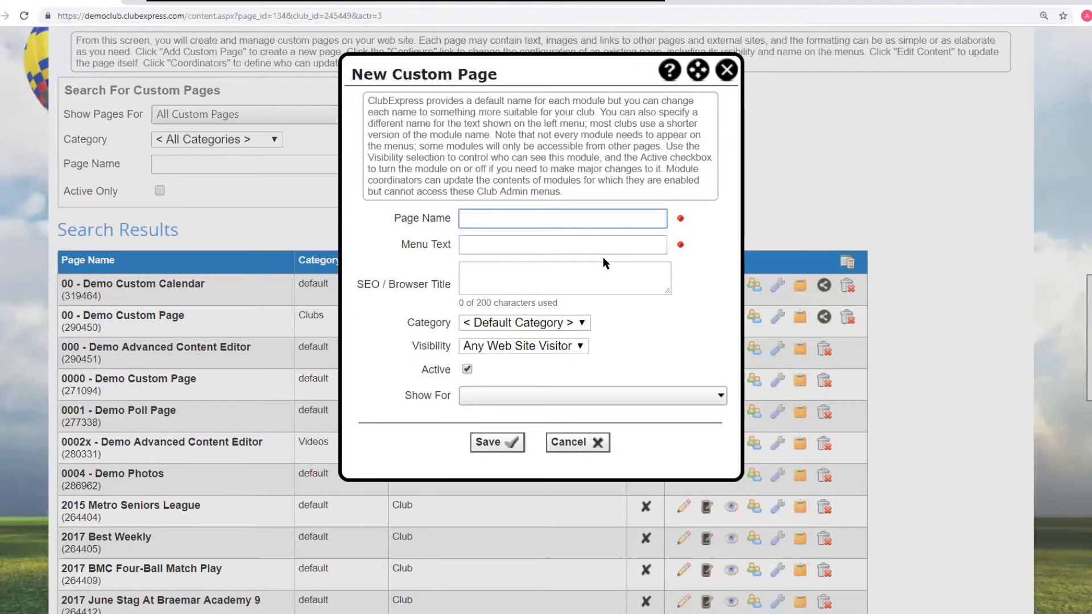
{"action": "type", "text": "adv editor demo"}
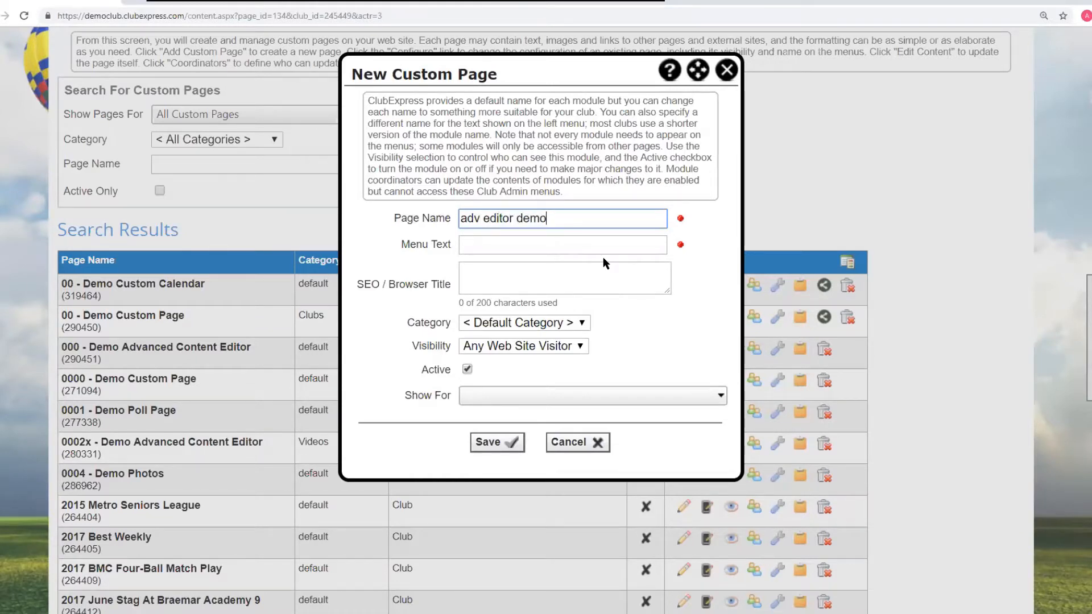
{"action": "left_click", "coordinate": [575, 272]}
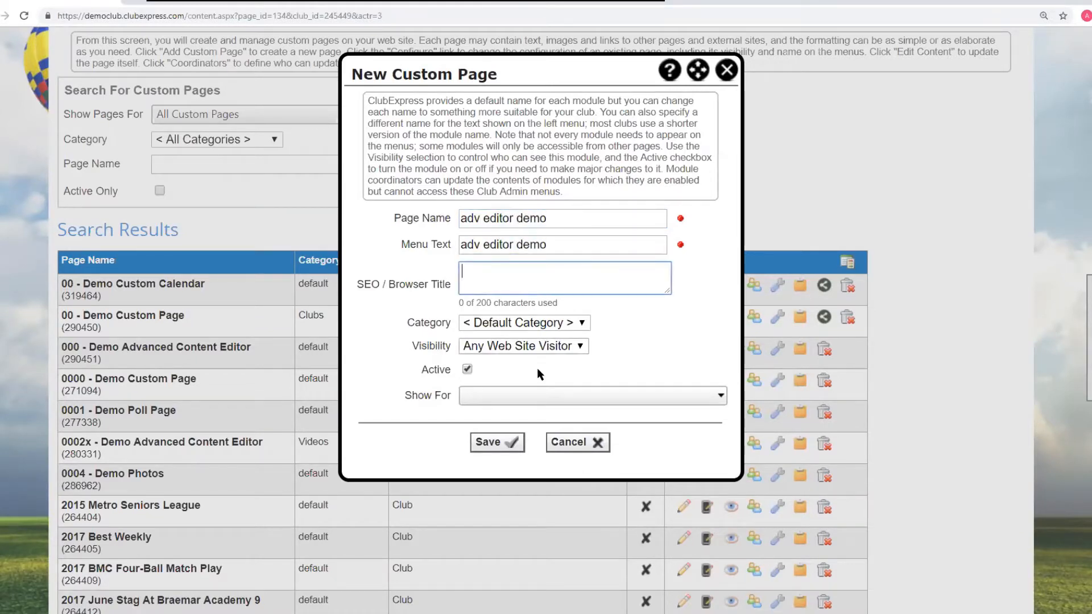
{"action": "left_click", "coordinate": [467, 370]}
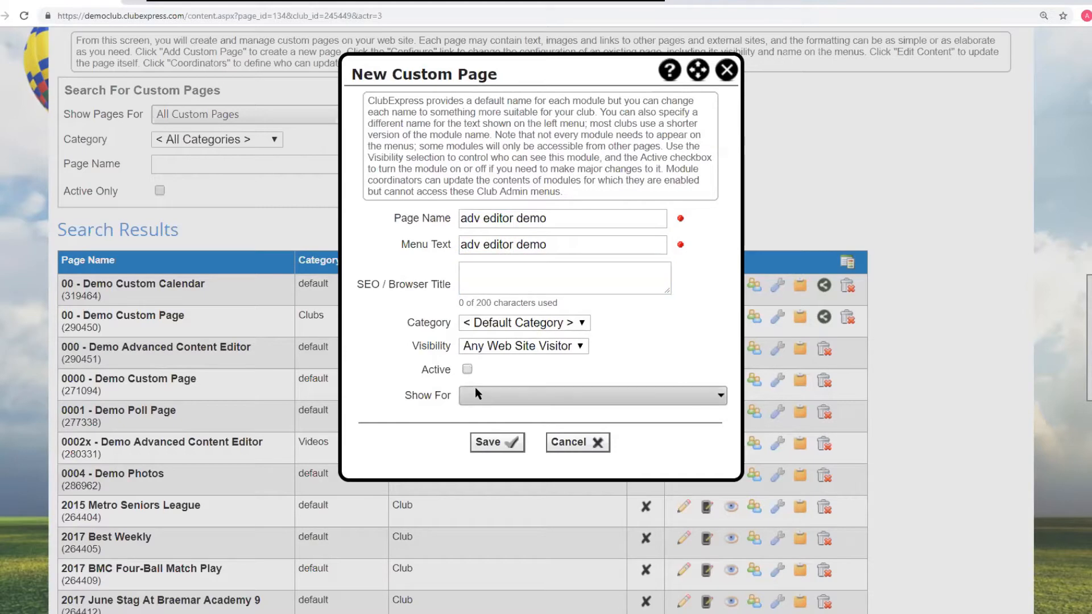
{"action": "left_click", "coordinate": [497, 444]}
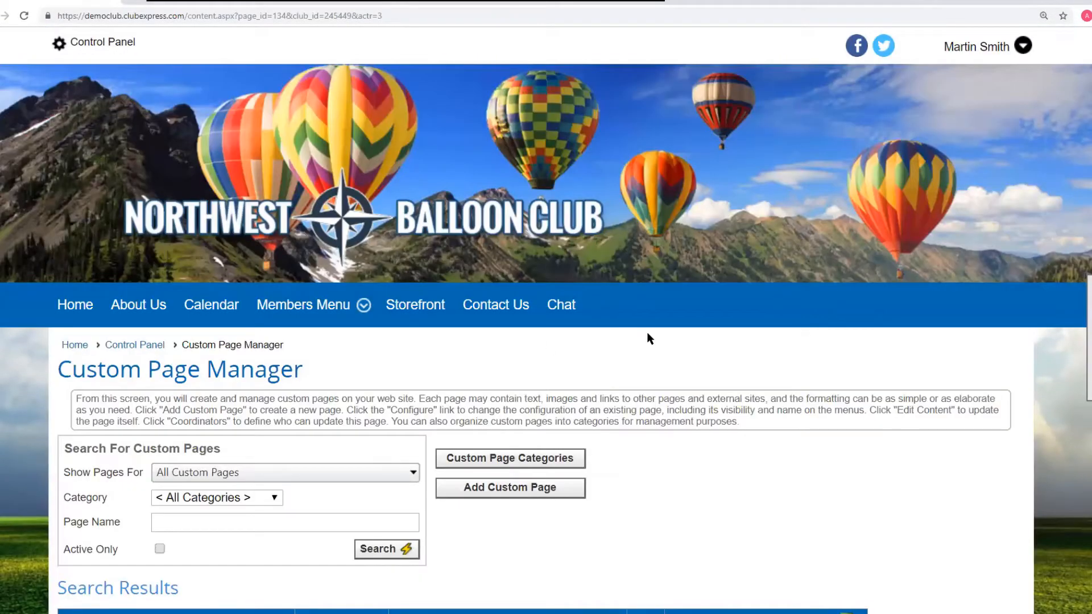
- Scroll the custom pages list to locate the new adv editor demo page
{"action": "scroll", "coordinate": [647, 332], "scroll_direction": "down", "scroll_amount": 5}
{"action": "scroll", "coordinate": [883, 310], "scroll_direction": "down", "scroll_amount": 4}
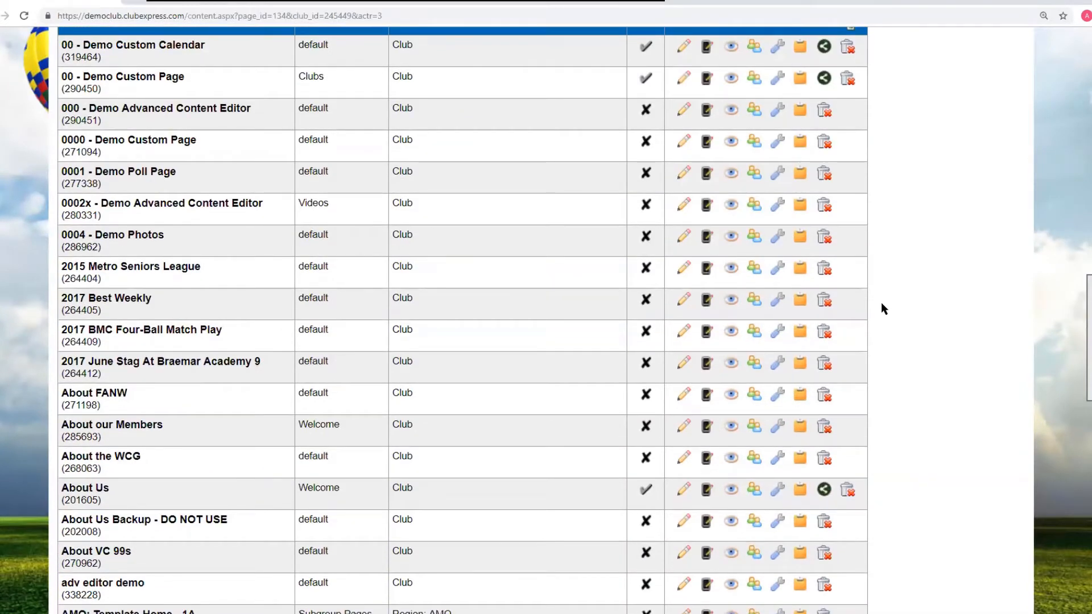
{"action": "scroll", "coordinate": [881, 308], "scroll_direction": "down", "scroll_amount": 3}
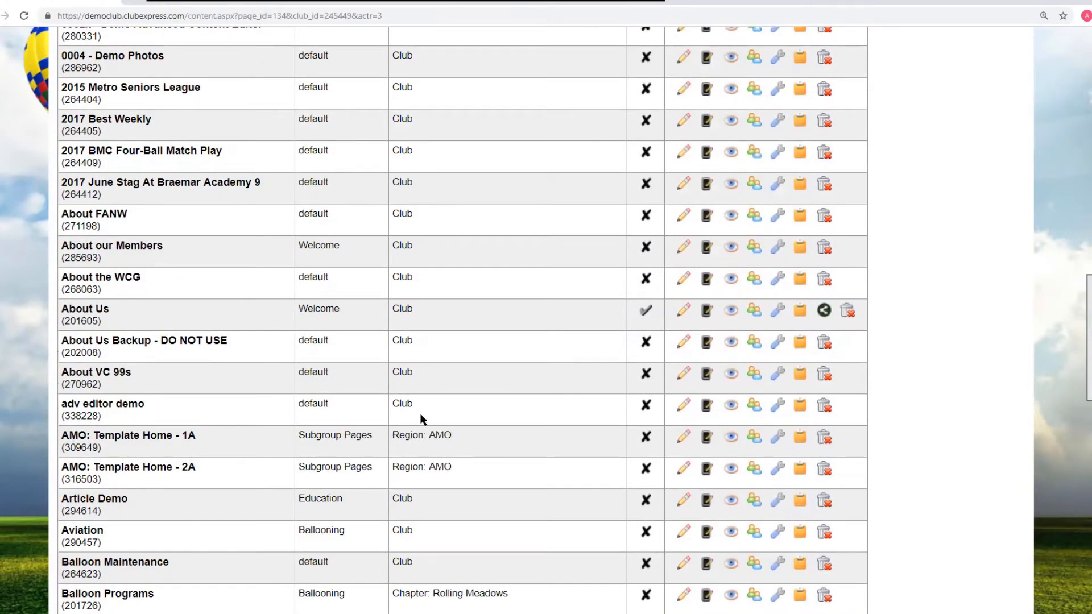
- Open the adv editor demo page for editing and enter "This is content" in its first row
{"action": "left_click", "coordinate": [684, 404]}
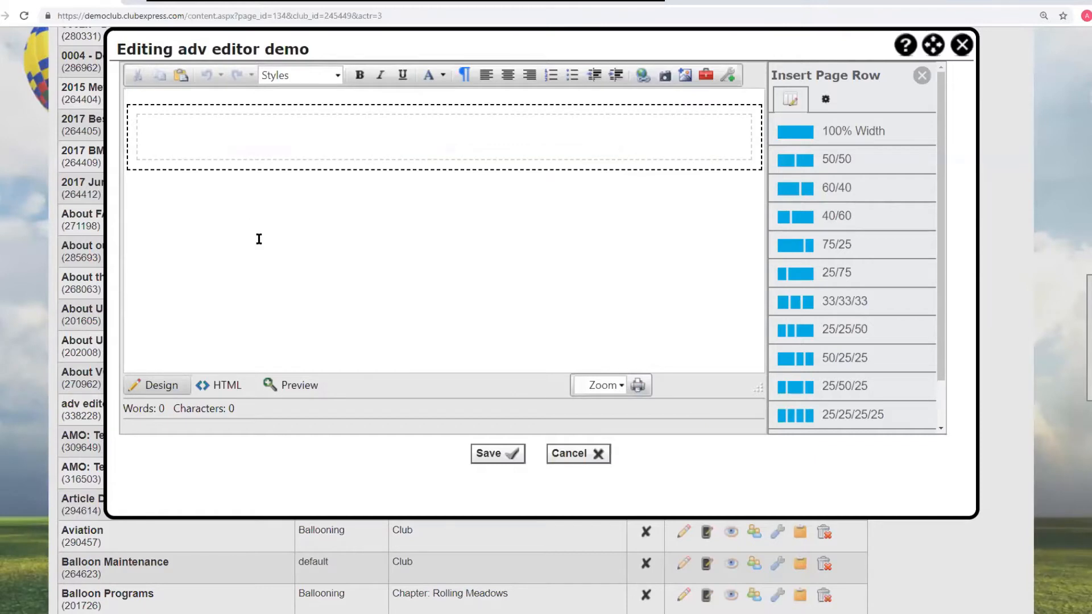
{"action": "scroll", "coordinate": [258, 239], "scroll_direction": "up", "scroll_amount": 1}
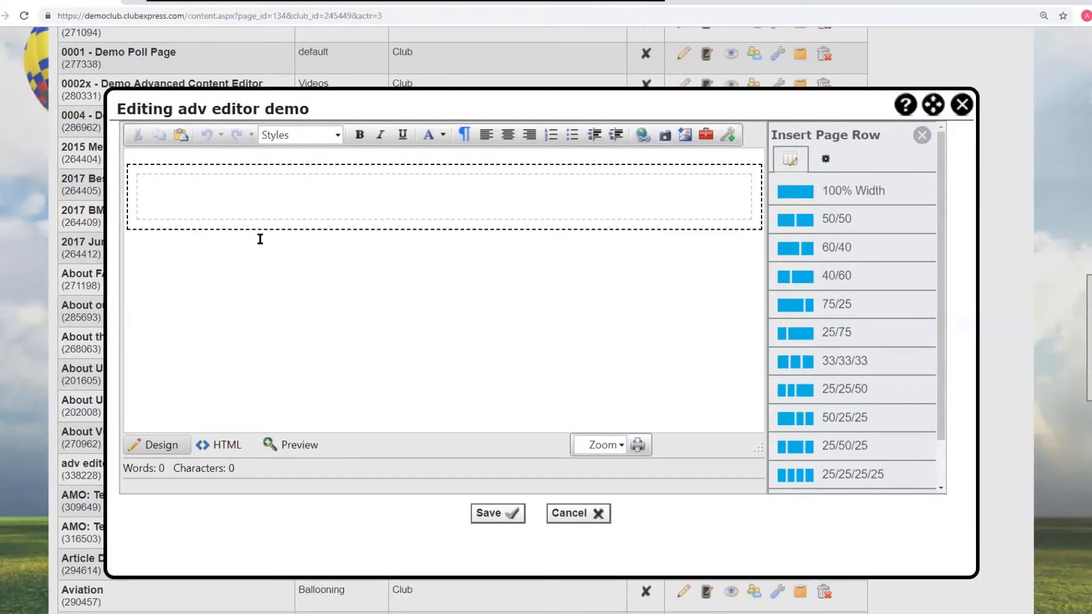
{"action": "left_click", "coordinate": [197, 189]}
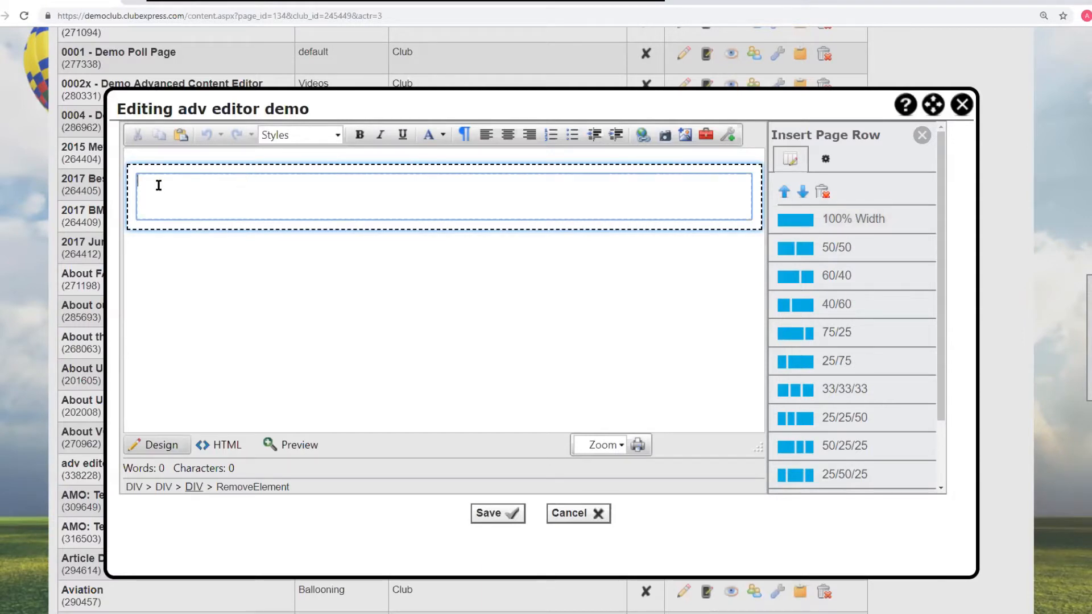
{"action": "type", "text": "This is content"}
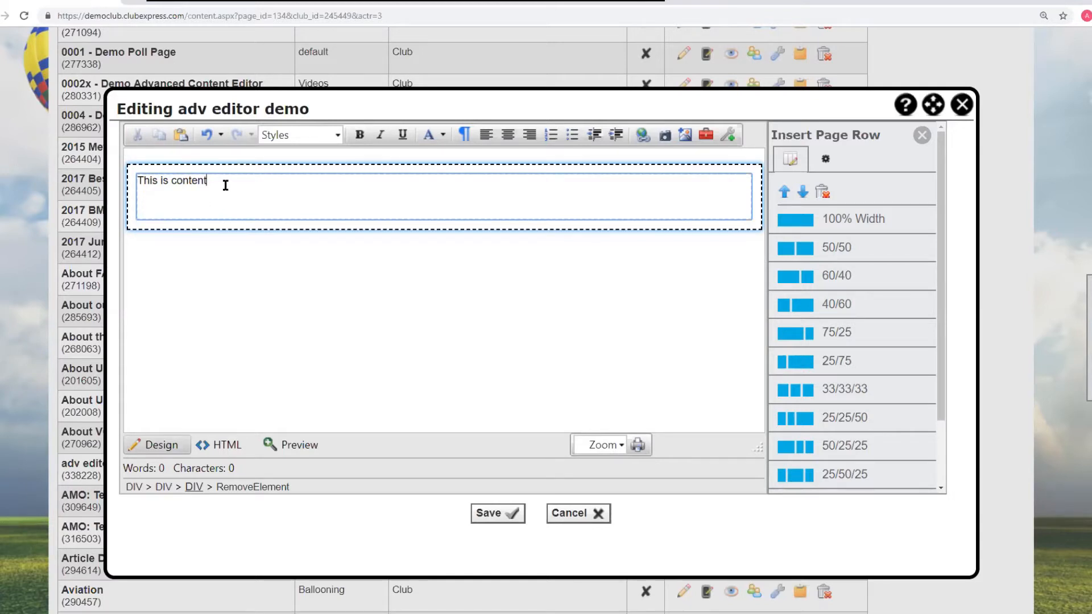
- Inspect the page's HTML source for the new row, then return to Design view
{"action": "left_click", "coordinate": [225, 446]}
{"action": "left_click", "coordinate": [153, 168]}
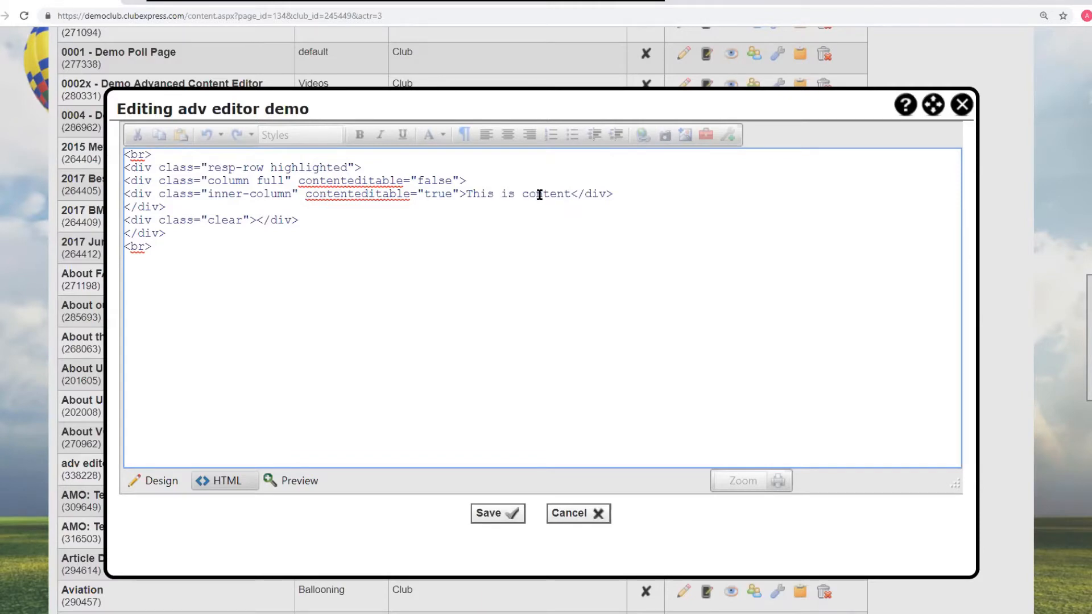
{"action": "left_click", "coordinate": [158, 482]}
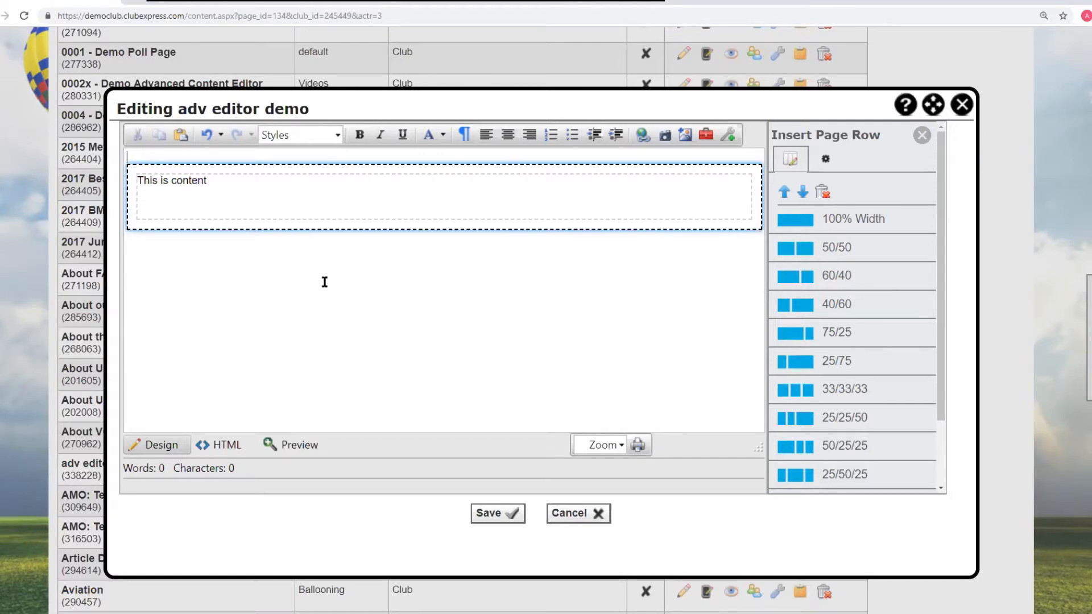
- Insert a 75/25 row and a 33/33/33 row below the first content row
{"action": "left_click", "coordinate": [140, 242]}
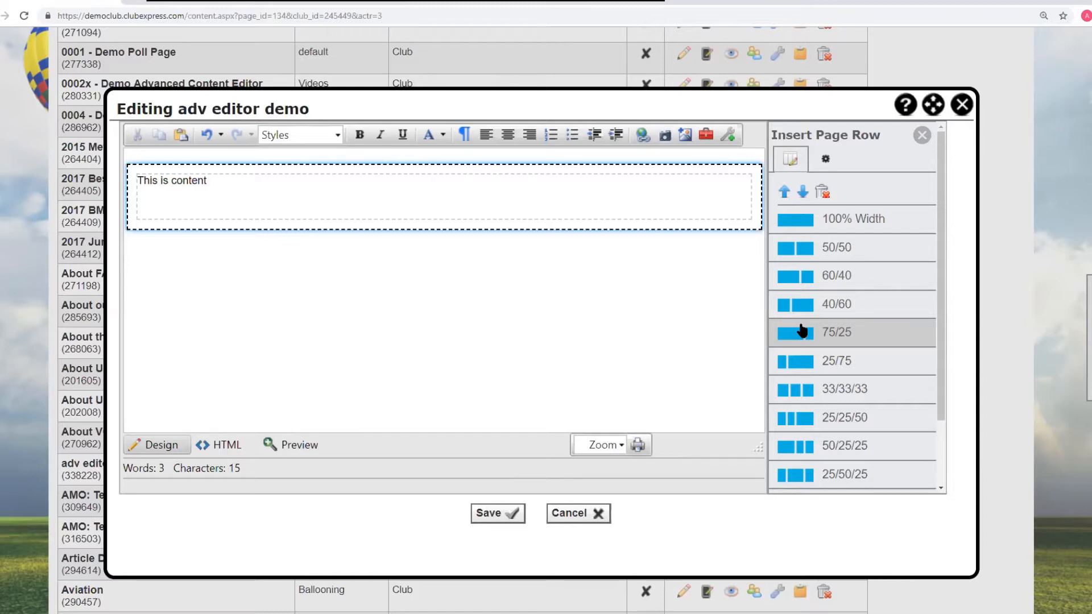
{"action": "left_click", "coordinate": [842, 337]}
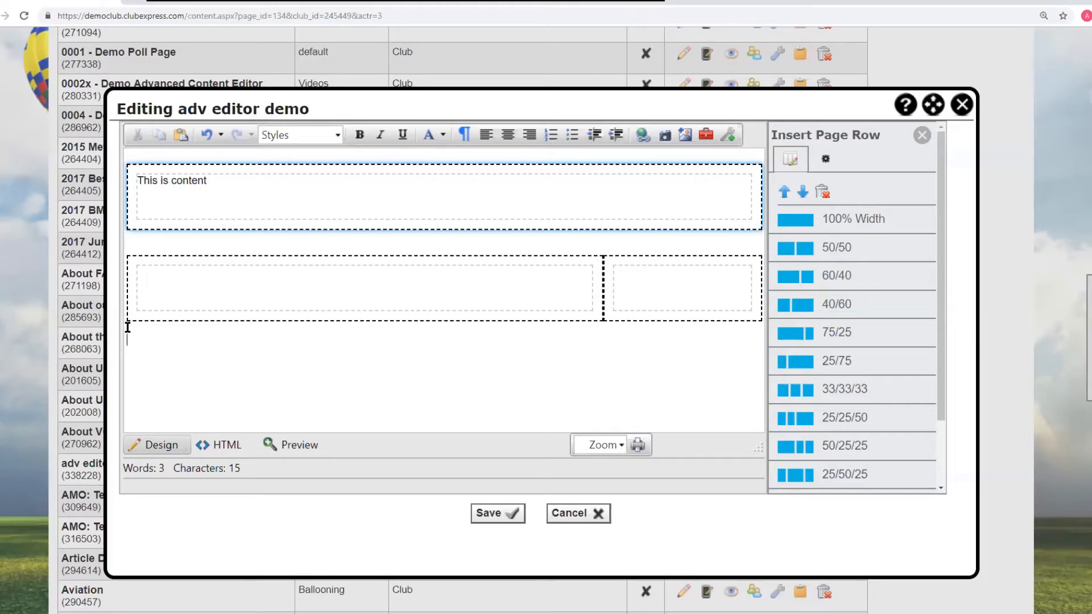
{"action": "left_click", "coordinate": [813, 396]}
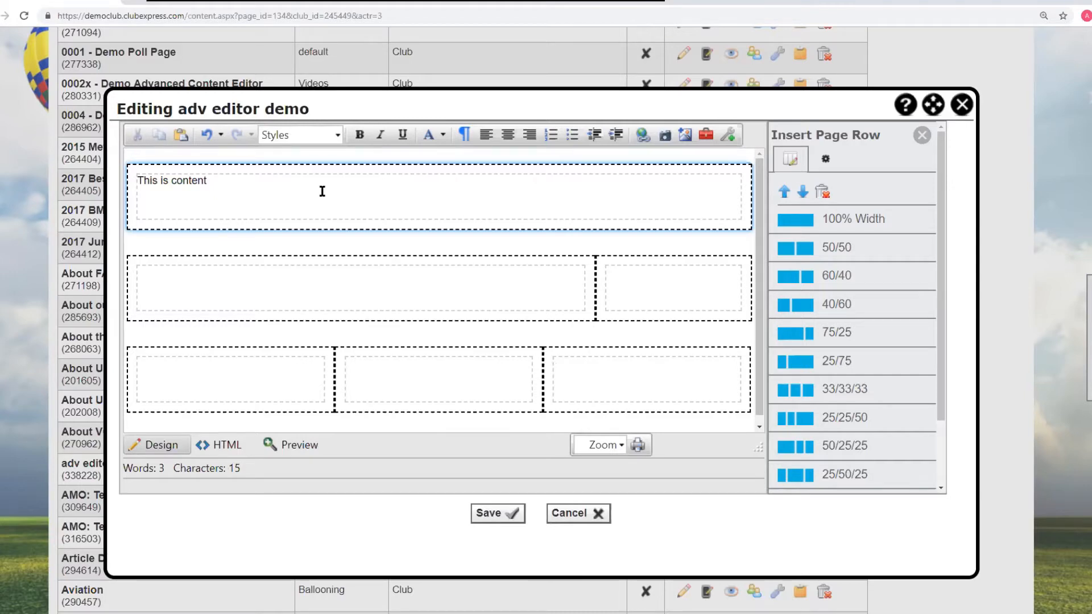
- Switch to the 000 - Demo Advanced Content Editor page window and resize it to examine how its rows stack at narrow widths
{"action": "left_click", "coordinate": [186, 2]}
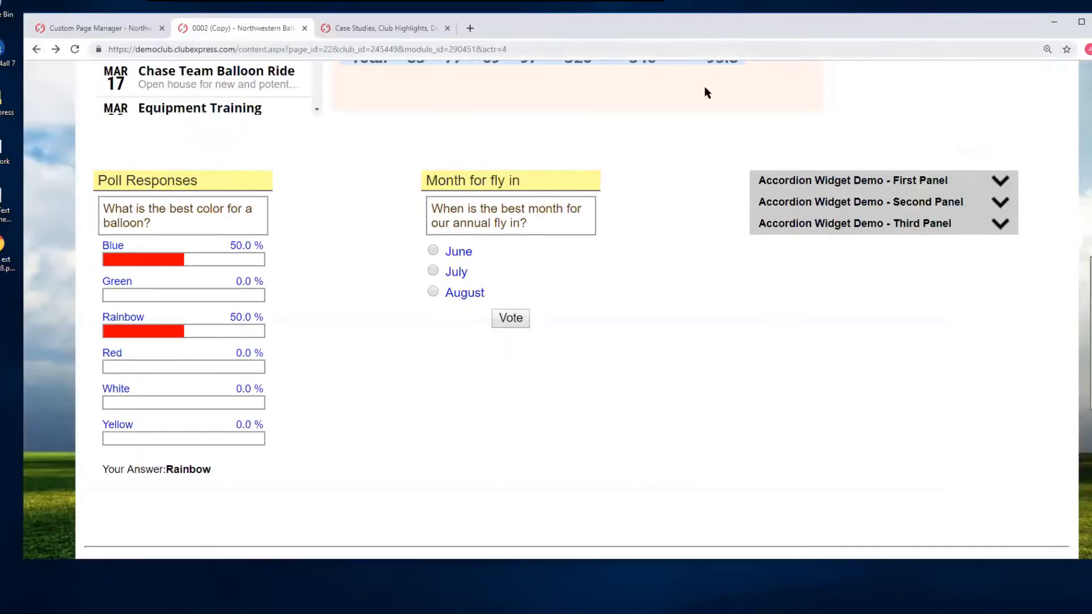
{"action": "scroll", "coordinate": [361, 224], "scroll_direction": "up", "scroll_amount": 8}
{"action": "scroll", "coordinate": [388, 251], "scroll_direction": "up", "scroll_amount": 12}
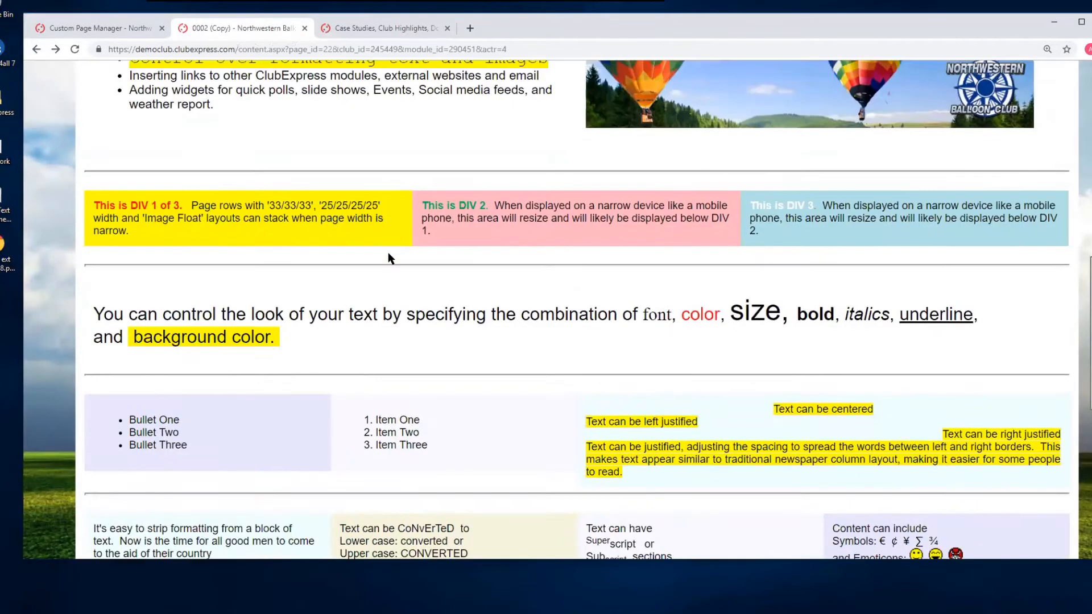
{"action": "scroll", "coordinate": [385, 254], "scroll_direction": "down", "scroll_amount": 1}
{"action": "scroll", "coordinate": [286, 316], "scroll_direction": "up", "scroll_amount": 3}
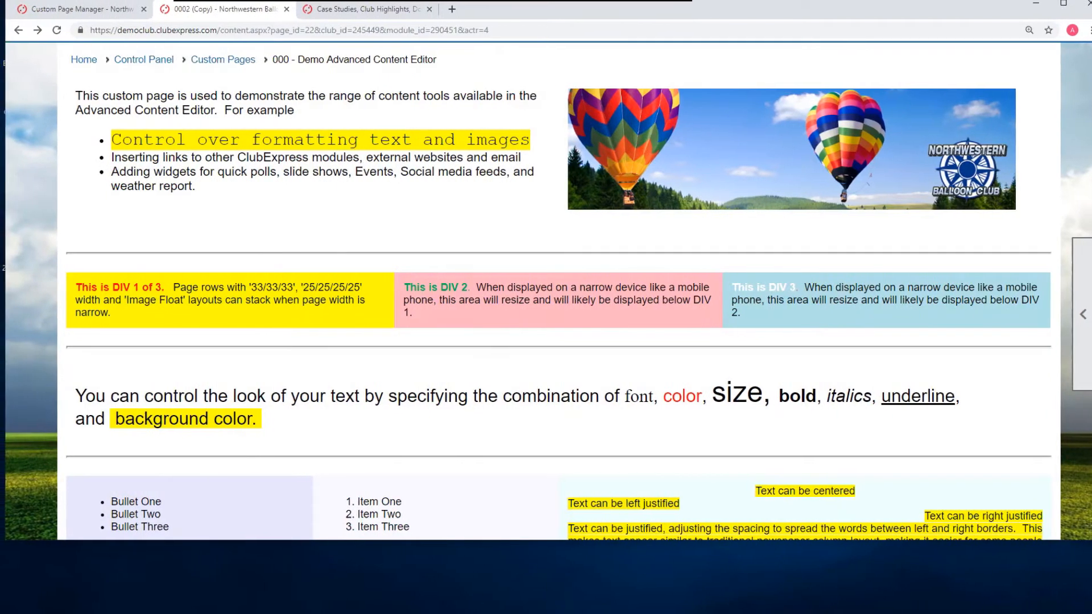
{"action": "left_click_drag", "start_coordinate": [1091, 313], "coordinate": [490, 313]}
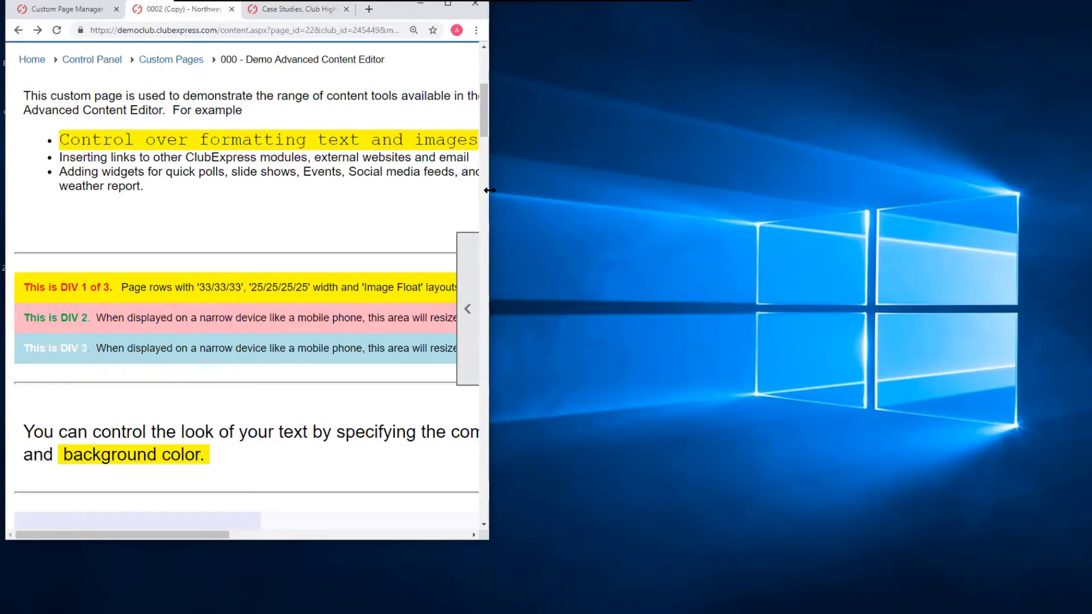
{"action": "left_click_drag", "start_coordinate": [489, 190], "coordinate": [398, 191]}
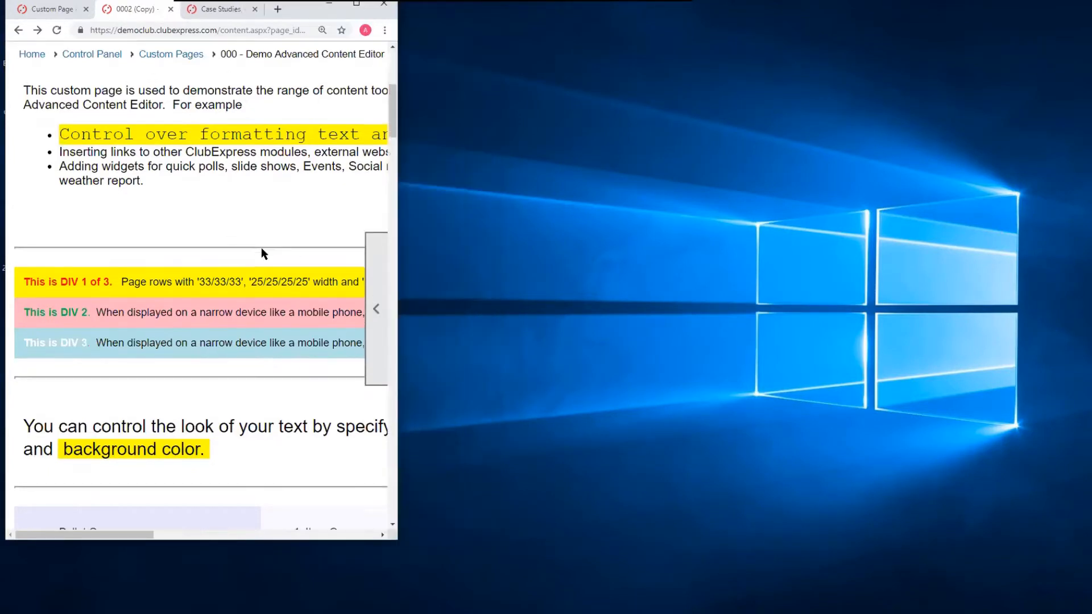
{"action": "scroll", "coordinate": [261, 250], "scroll_direction": "down", "scroll_amount": 5}
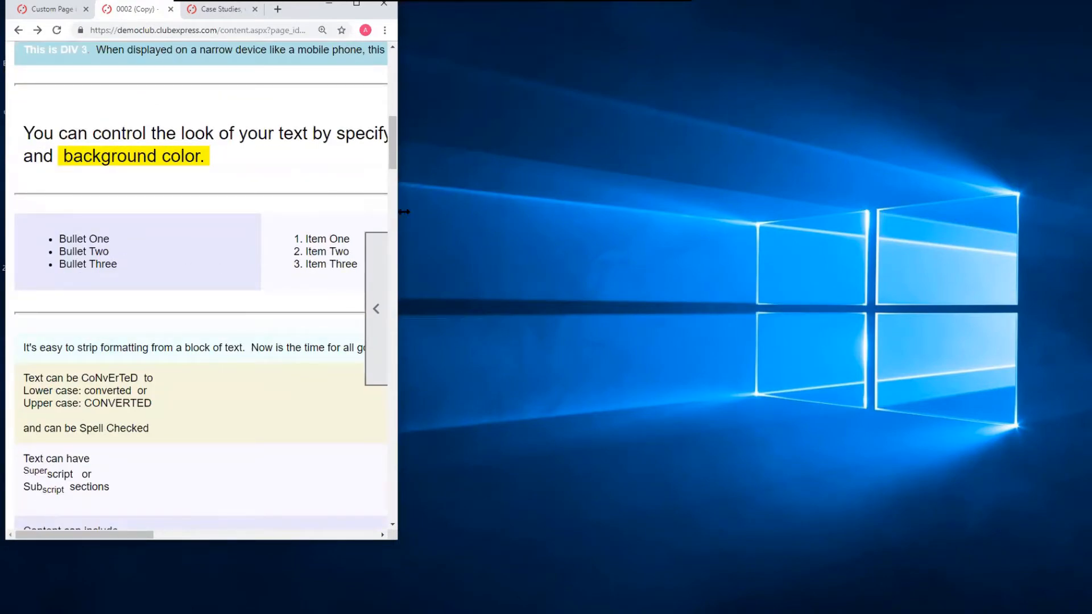
{"action": "left_click_drag", "start_coordinate": [404, 211], "coordinate": [937, 224]}
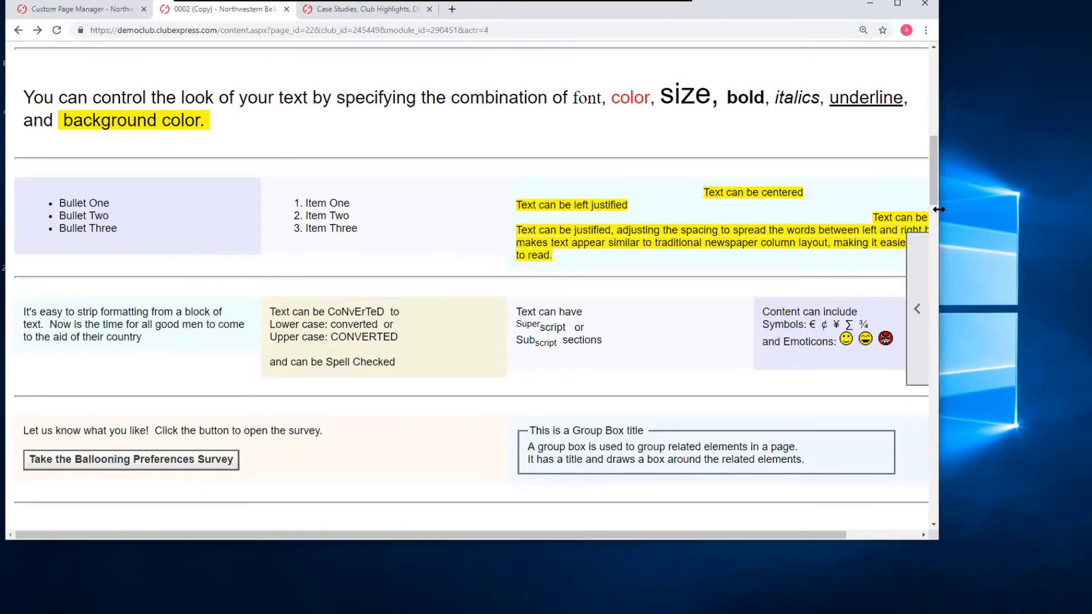
{"action": "left_click_drag", "start_coordinate": [939, 210], "coordinate": [405, 228]}
{"action": "left_click_drag", "start_coordinate": [403, 158], "coordinate": [403, 134]}
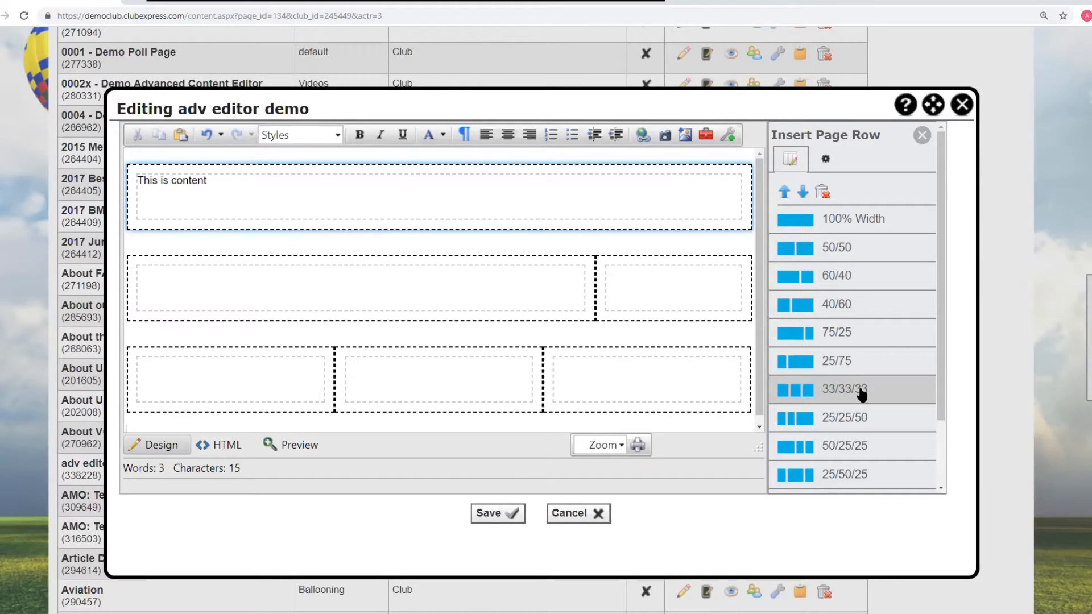
- Add a blank line below the first row and insert an Image Floated Left row there
{"action": "scroll", "coordinate": [862, 392], "scroll_direction": "down", "scroll_amount": 2}
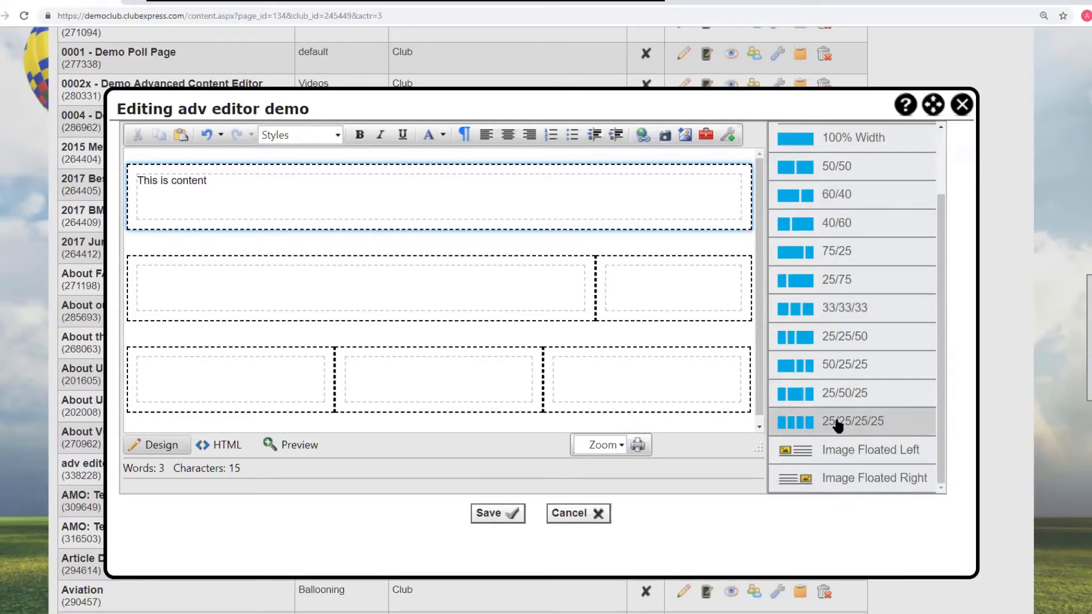
{"action": "scroll", "coordinate": [900, 427], "scroll_direction": "up", "scroll_amount": 3}
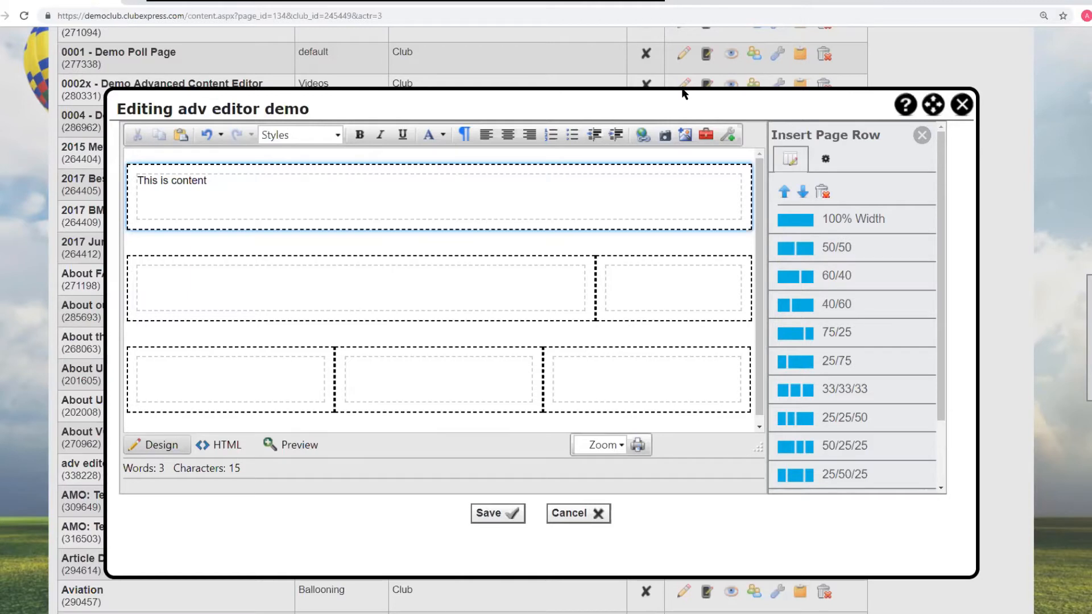
{"action": "scroll", "coordinate": [850, 253], "scroll_direction": "down", "scroll_amount": 3}
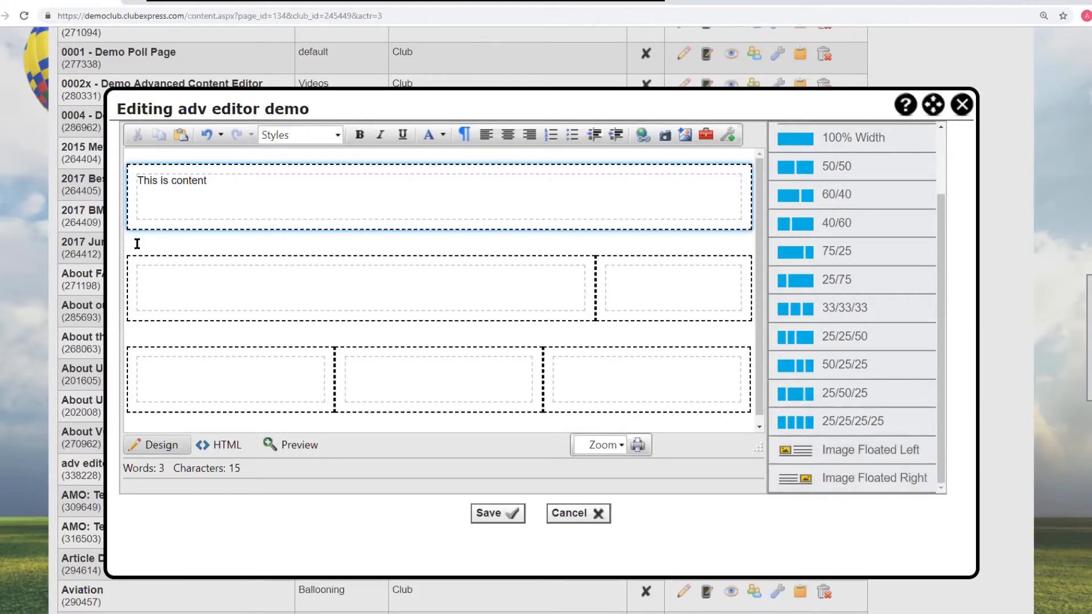
{"action": "key", "text": "Return"}
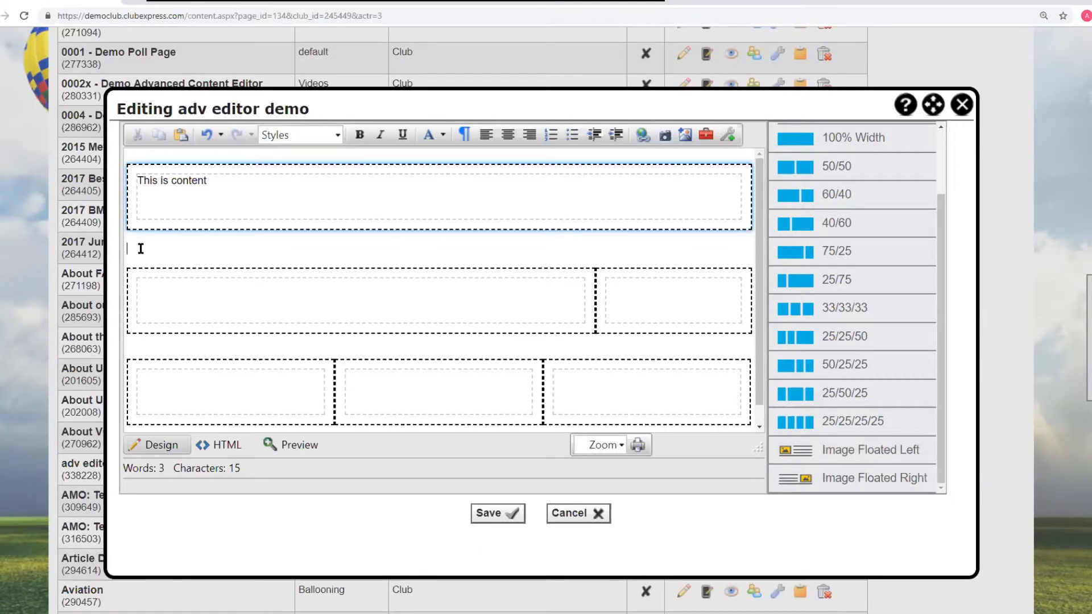
{"action": "left_click", "coordinate": [824, 454]}
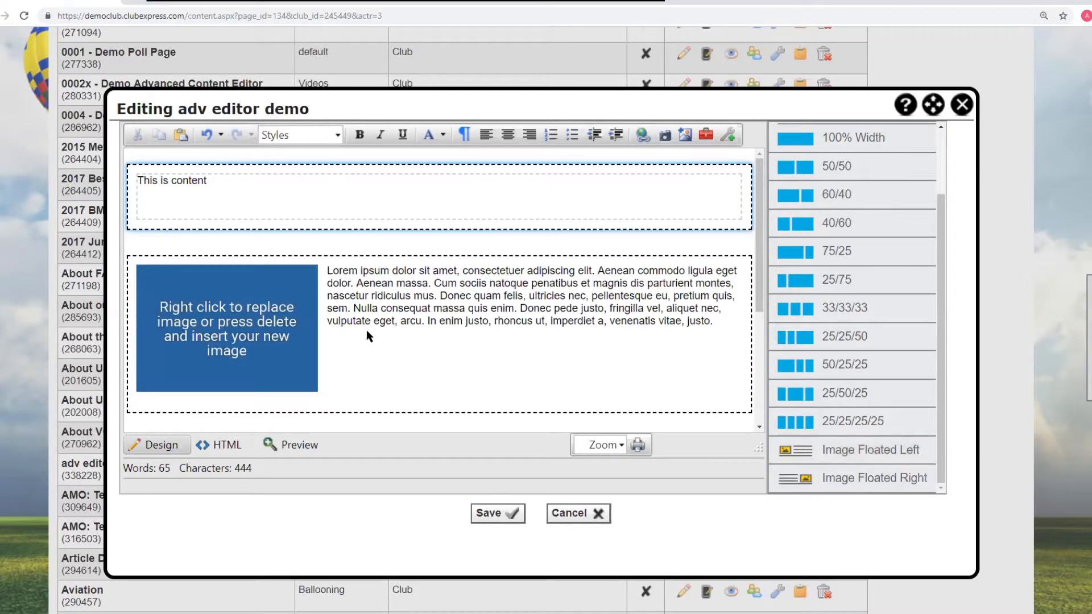
- Move the "This is content" row down below the image row and the 75/25 row
{"action": "left_click", "coordinate": [302, 303]}
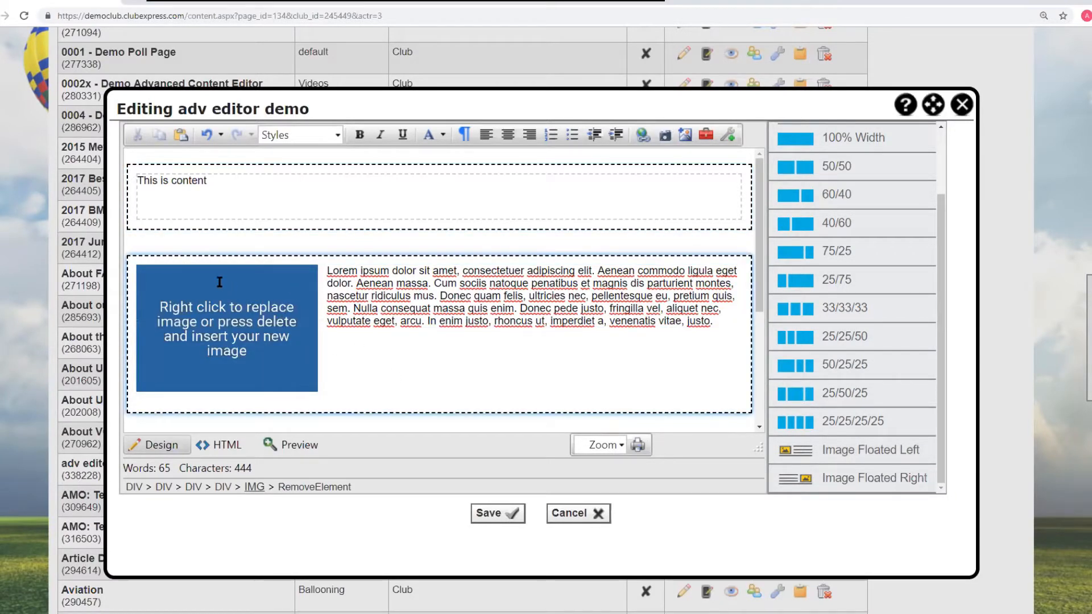
{"action": "left_click", "coordinate": [219, 282]}
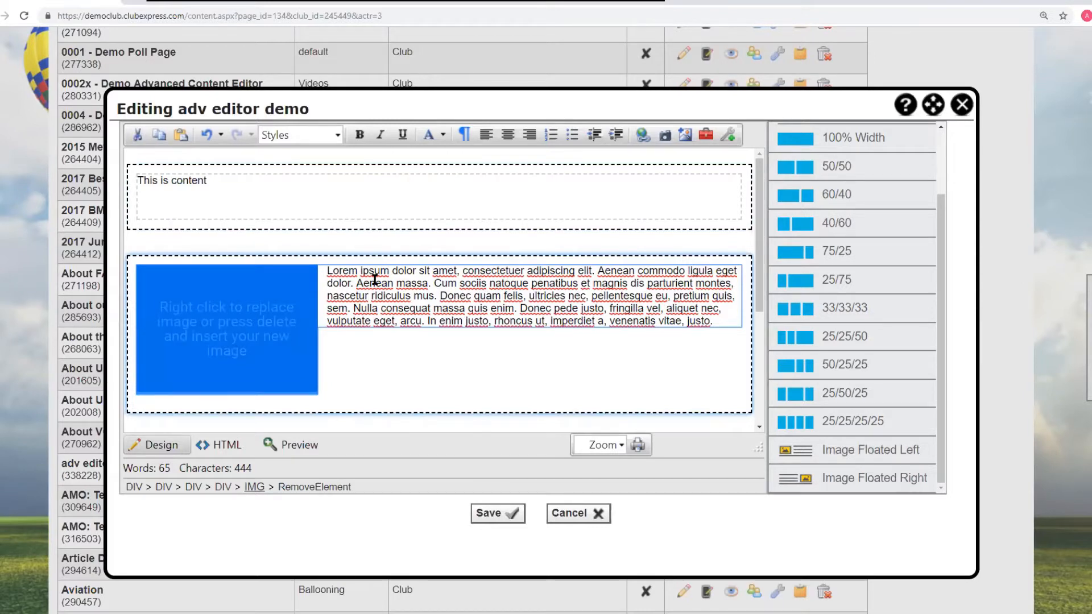
{"action": "left_click", "coordinate": [427, 203]}
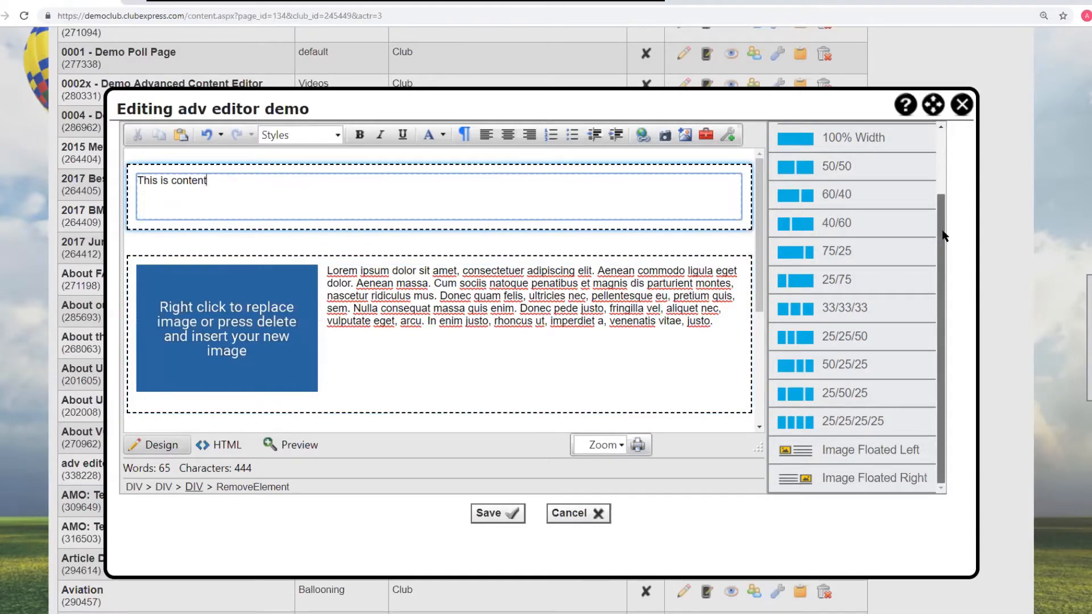
{"action": "scroll", "coordinate": [943, 188], "scroll_direction": "up", "scroll_amount": 2}
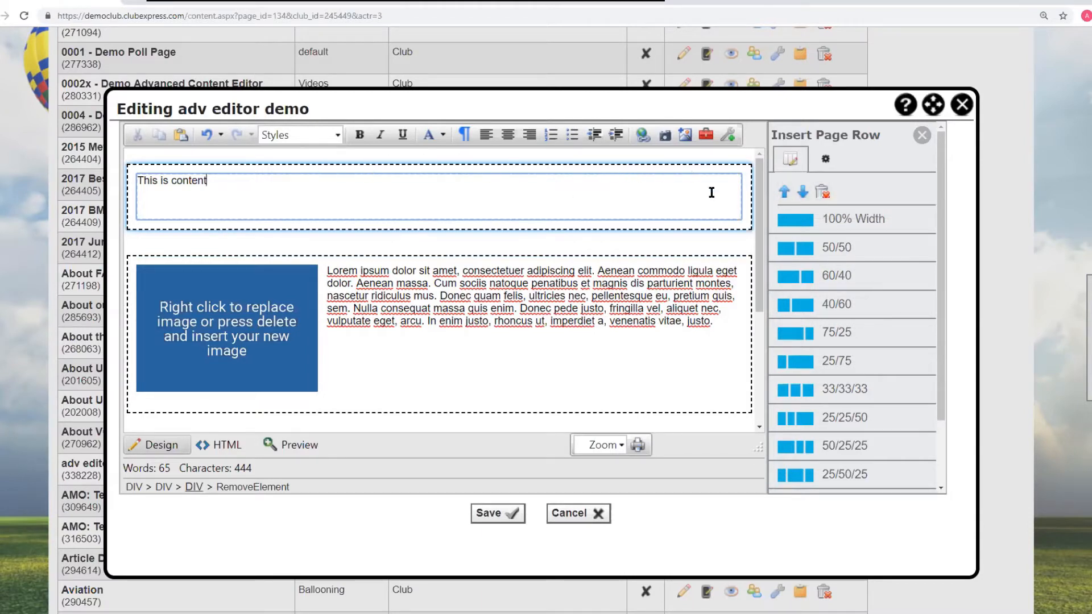
{"action": "left_click", "coordinate": [803, 192]}
{"action": "left_click", "coordinate": [803, 193]}
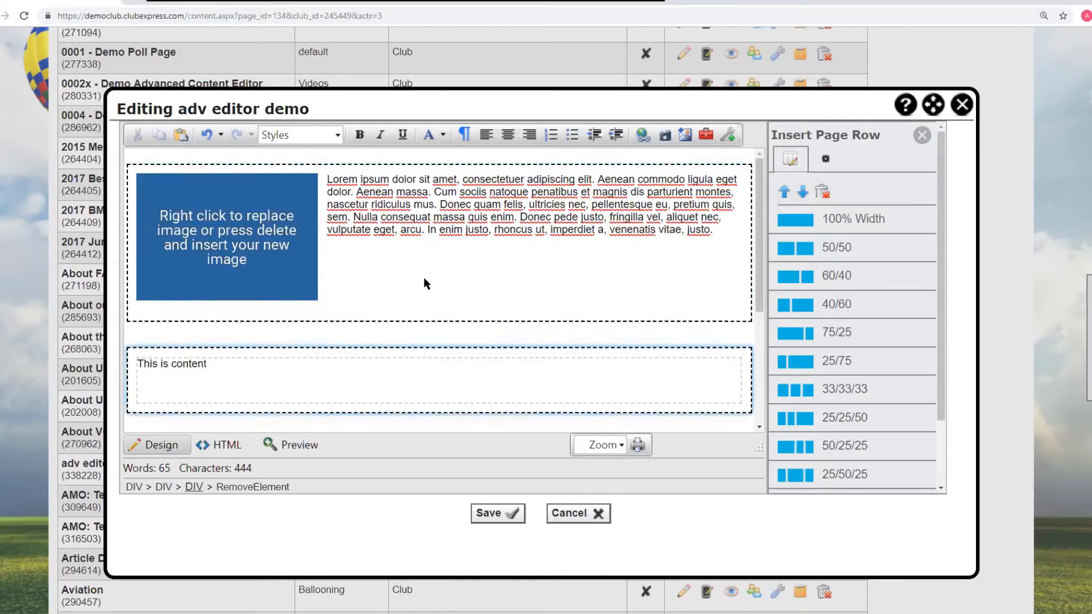
{"action": "scroll", "coordinate": [496, 290], "scroll_direction": "down", "scroll_amount": 3}
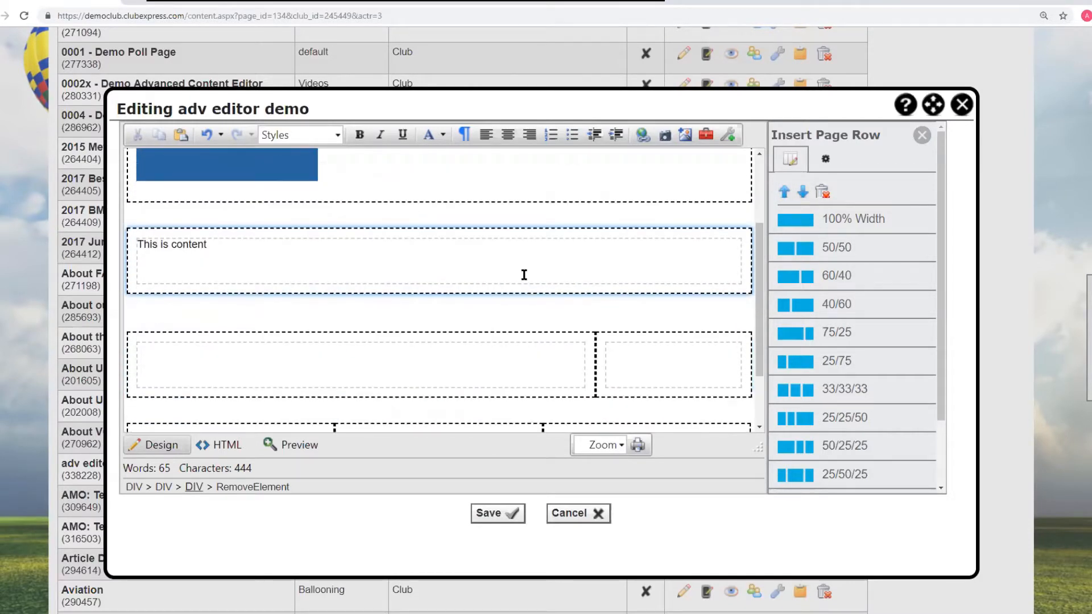
{"action": "left_click", "coordinate": [803, 193]}
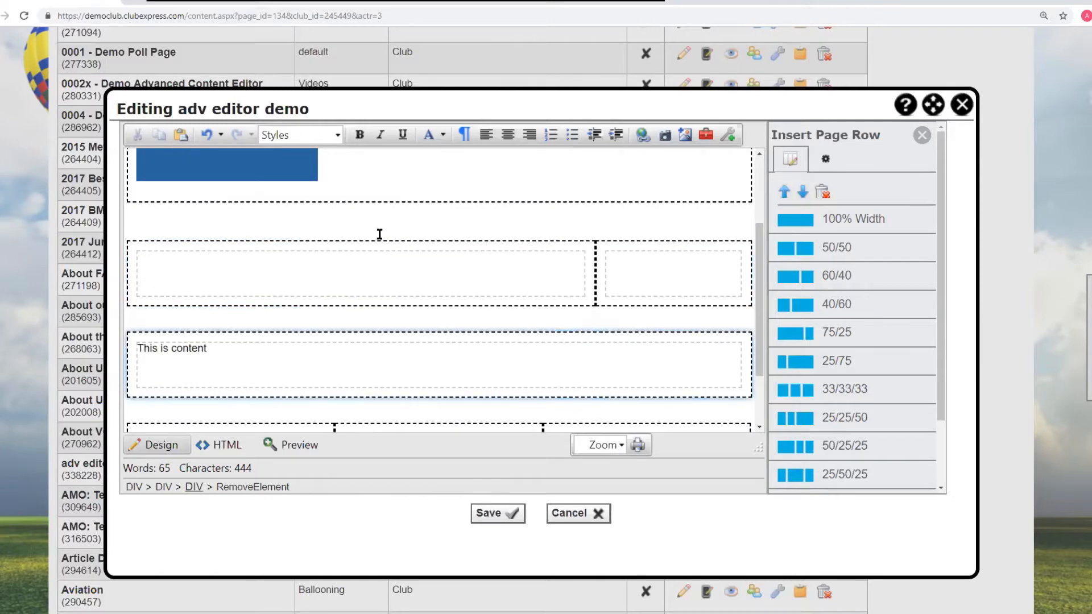
- Move the Image Floated Left row down below the 75/25 row
{"action": "scroll", "coordinate": [578, 207], "scroll_direction": "up", "scroll_amount": 3}
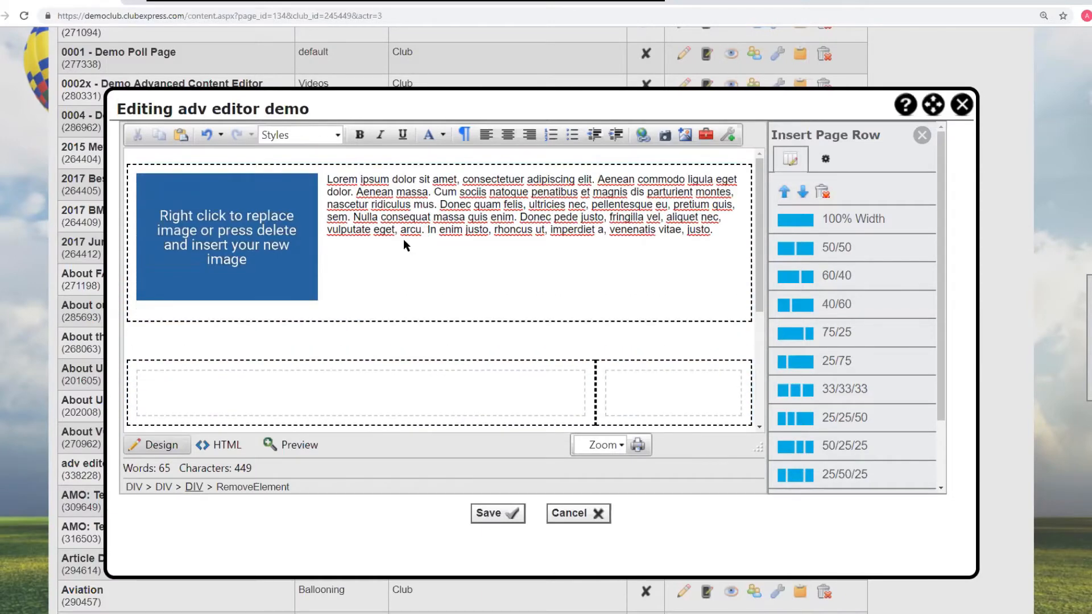
{"action": "left_click", "coordinate": [313, 205]}
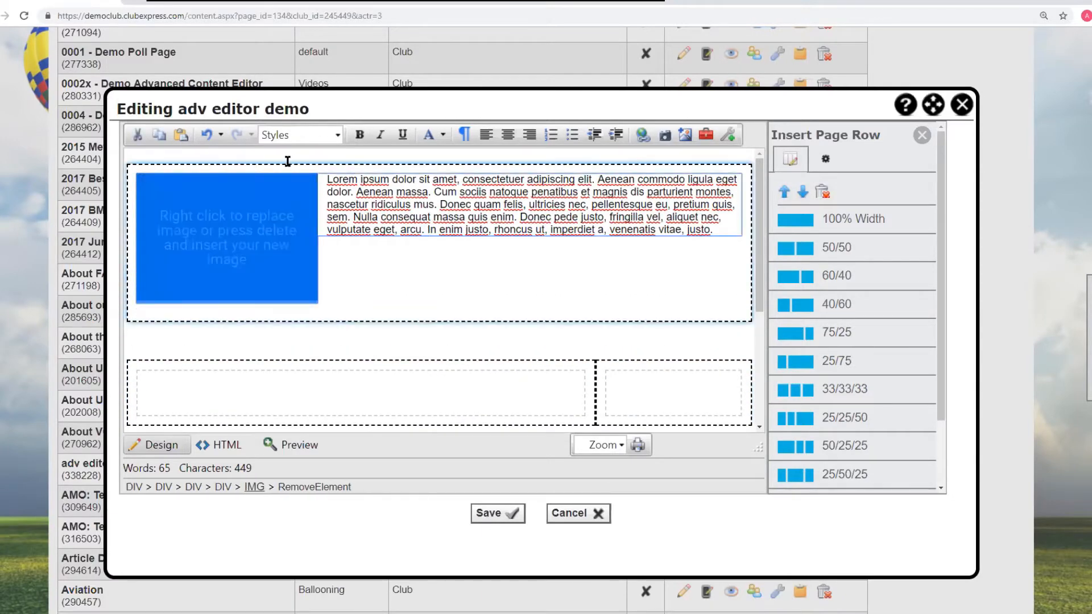
{"action": "left_click", "coordinate": [803, 194]}
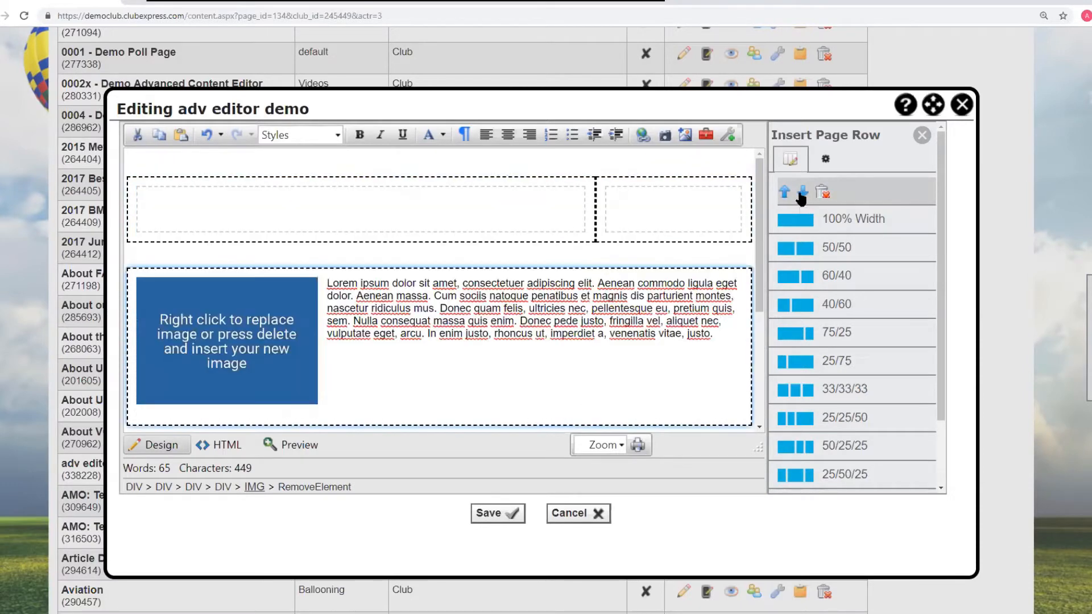
- Try to delete the 33/33/33 row, cancelling at the confirmation
{"action": "scroll", "coordinate": [499, 300], "scroll_direction": "down", "scroll_amount": 3}
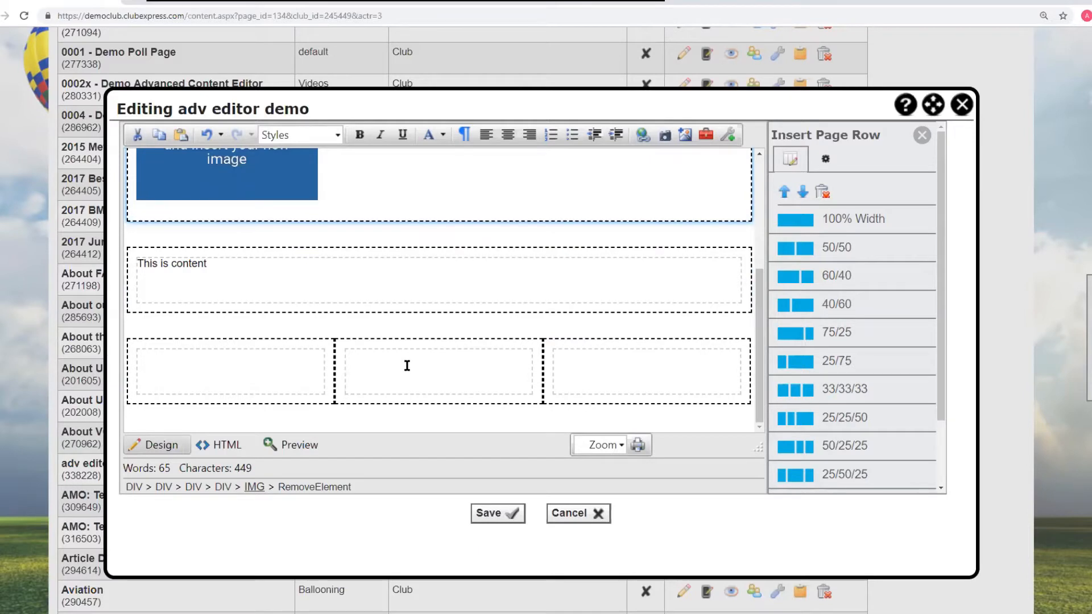
{"action": "left_click", "coordinate": [274, 362]}
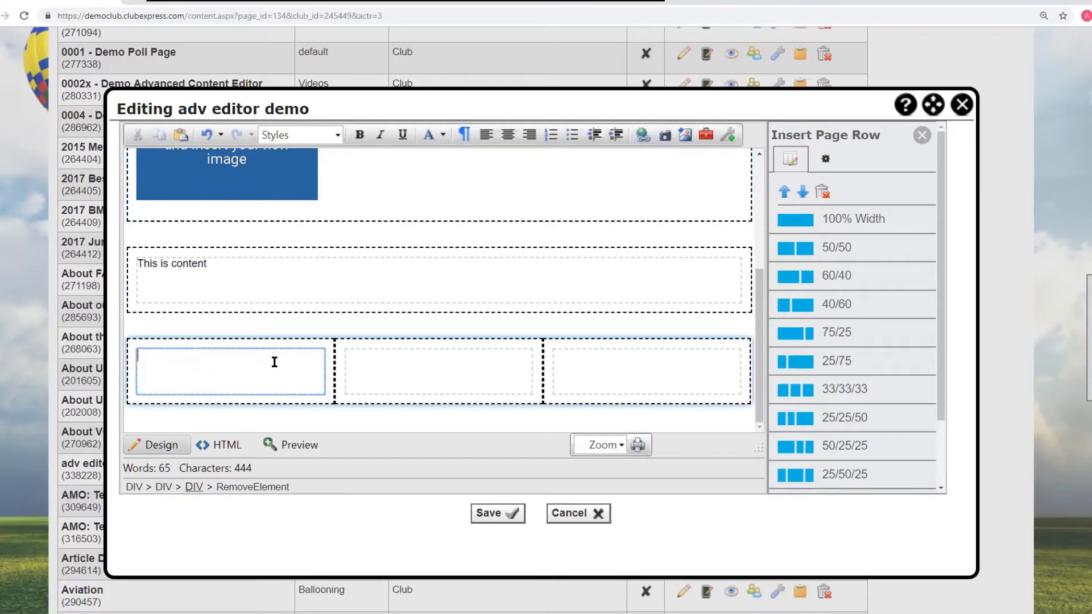
{"action": "left_click", "coordinate": [823, 193]}
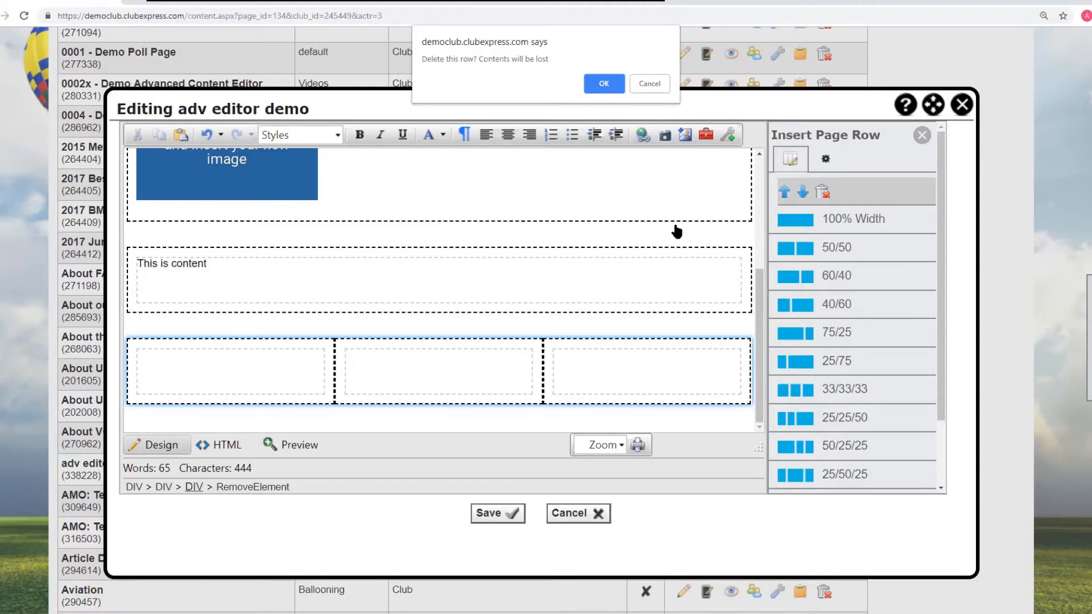
{"action": "left_click", "coordinate": [648, 84]}
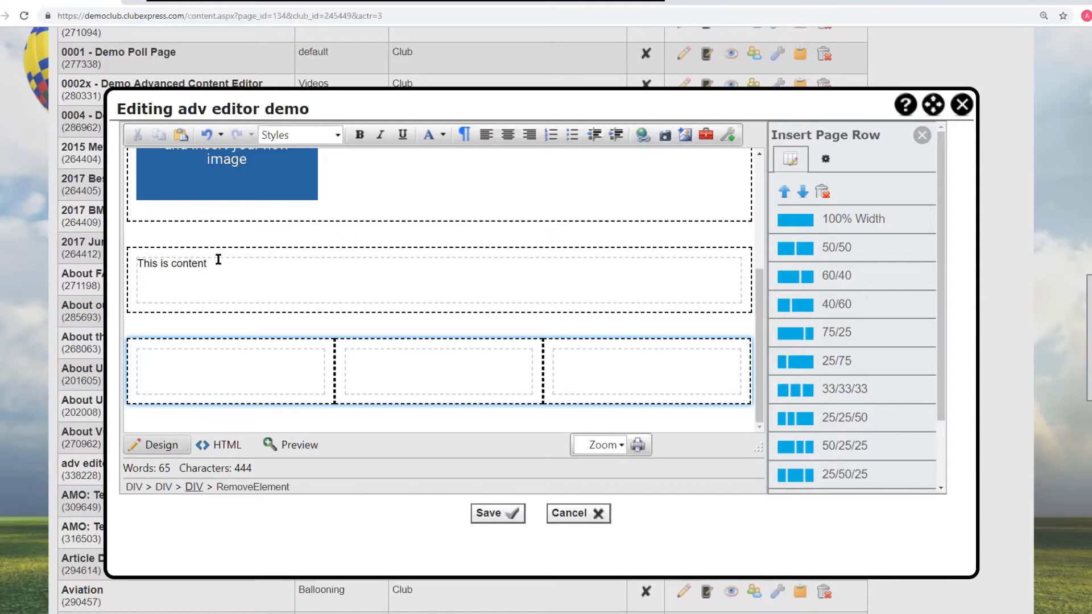
- Move the "This is content" text into the first cell of the 33/33/33 row and delete the emptied 100% Width row
{"action": "left_click_drag", "start_coordinate": [208, 263], "coordinate": [163, 358]}
{"action": "left_click", "coordinate": [290, 280]}
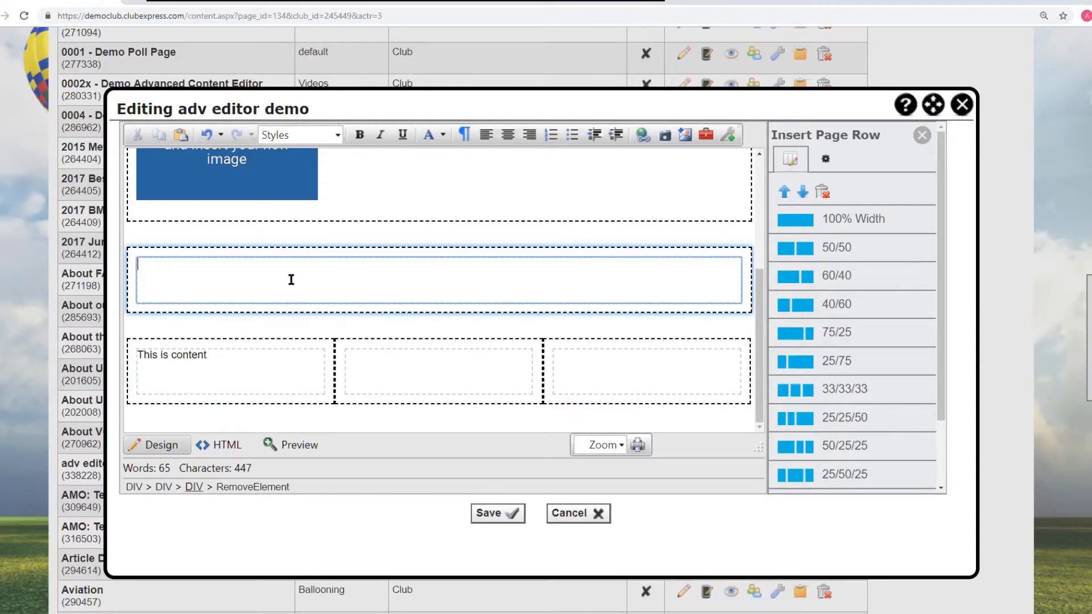
{"action": "left_click", "coordinate": [823, 192]}
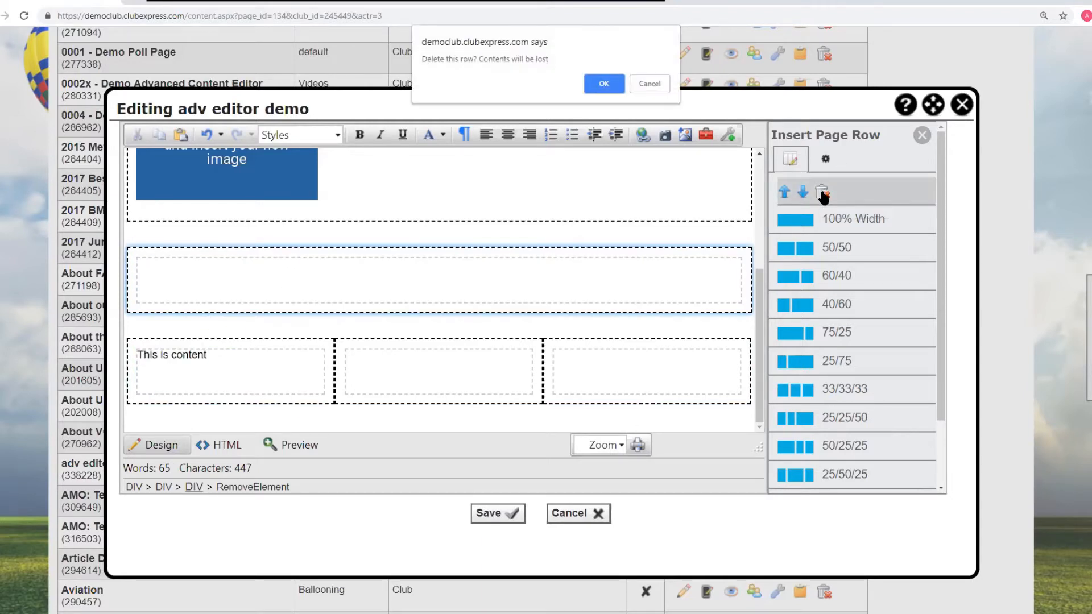
{"action": "left_click", "coordinate": [604, 83]}
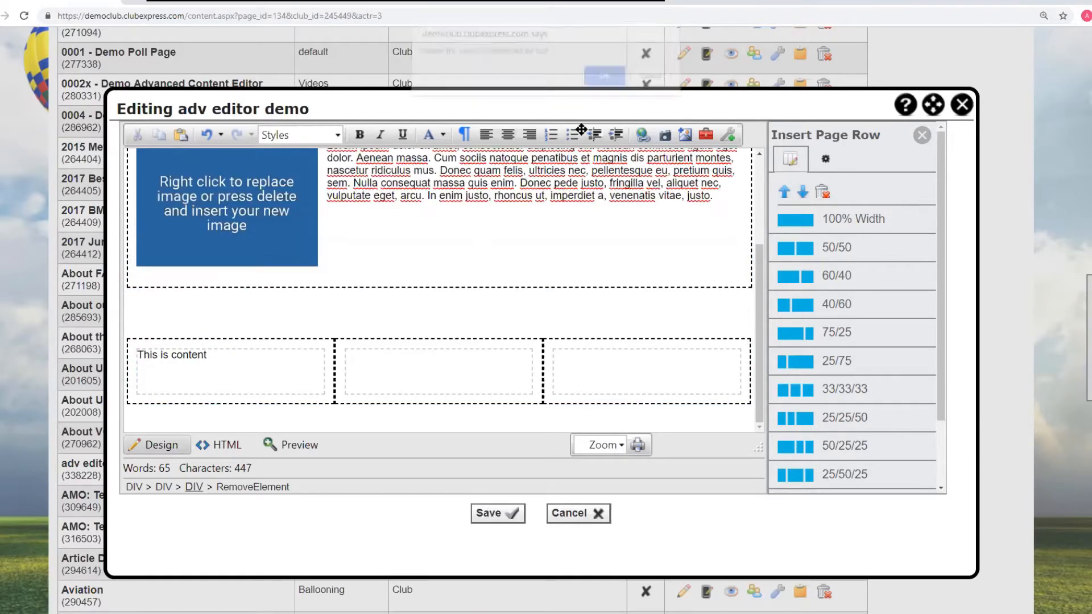
- Remove the blank line between the image row and the 33/33/33 row
{"action": "left_click", "coordinate": [163, 310]}
{"action": "key", "text": "BackSpace"}
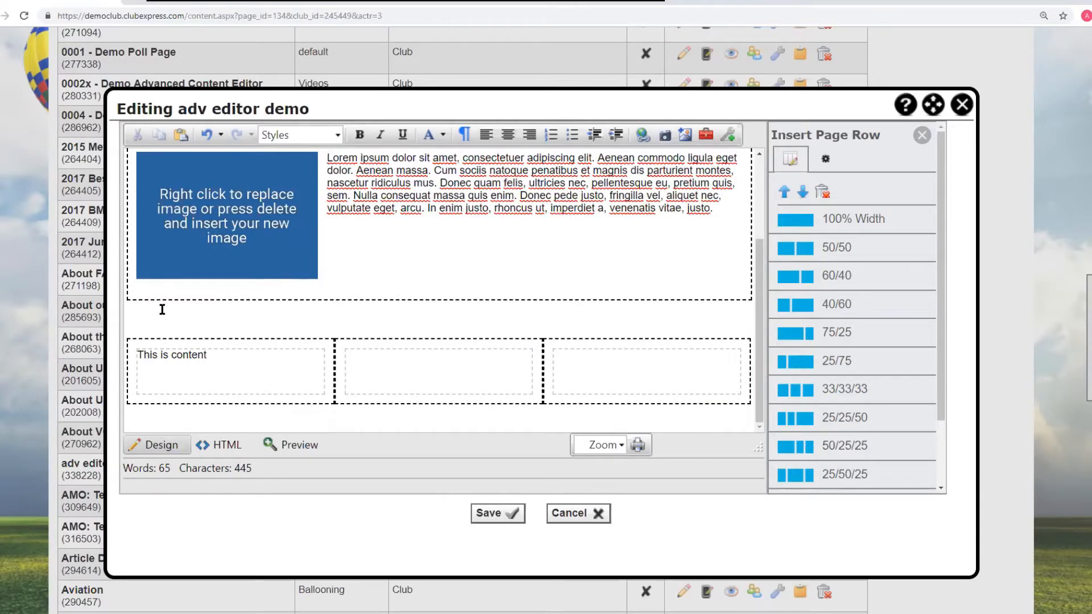
- Type "I can type text here." on the top line of the page, above the 75/25 row
{"action": "scroll", "coordinate": [438, 326], "scroll_direction": "up", "scroll_amount": 3}
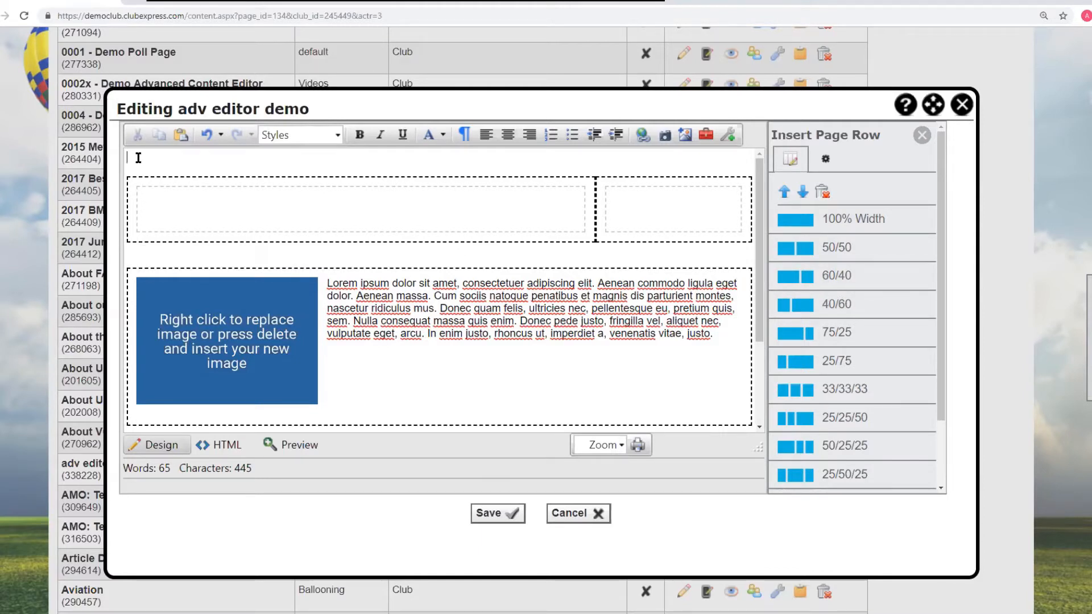
{"action": "type", "text": "an type text here."}
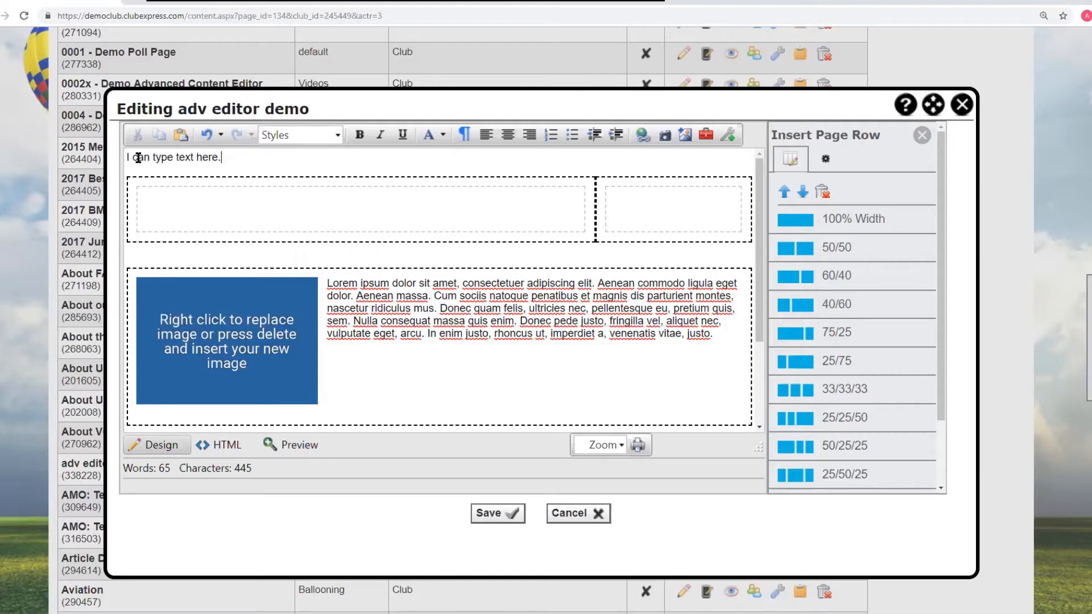
- Review the page's HTML source, then remove the blank line between the 75/25 row and the image row
{"action": "left_click", "coordinate": [208, 449]}
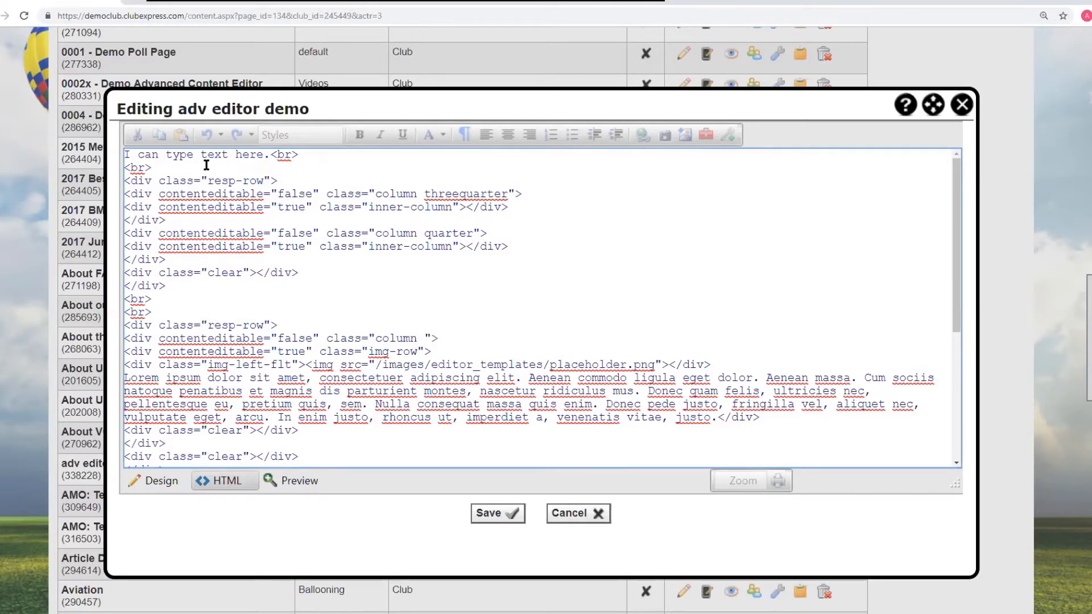
{"action": "left_click", "coordinate": [164, 480]}
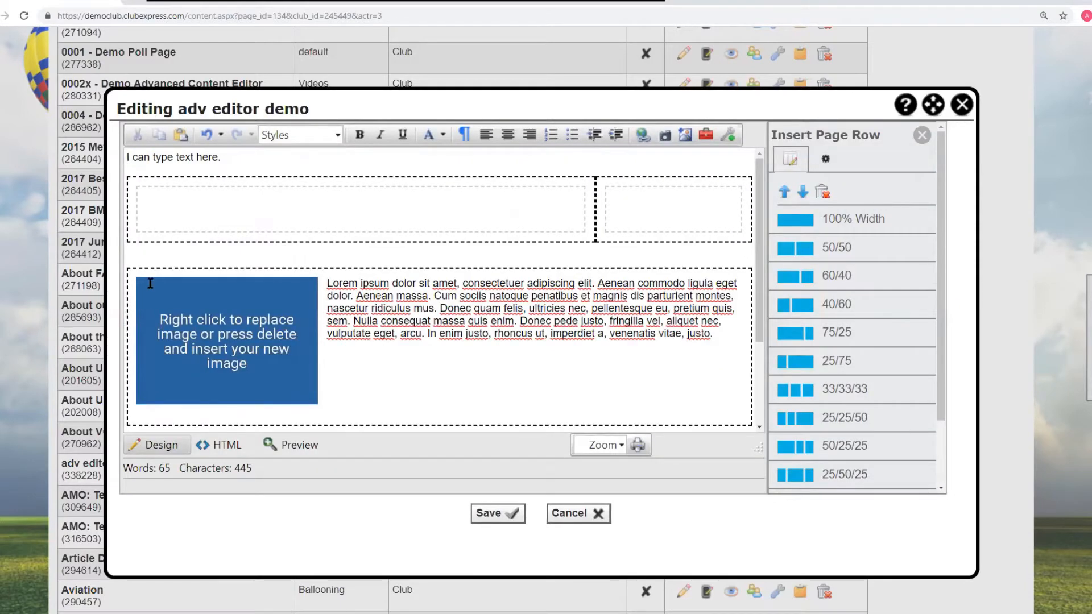
{"action": "left_click", "coordinate": [135, 252]}
{"action": "key", "text": "BackSpace"}
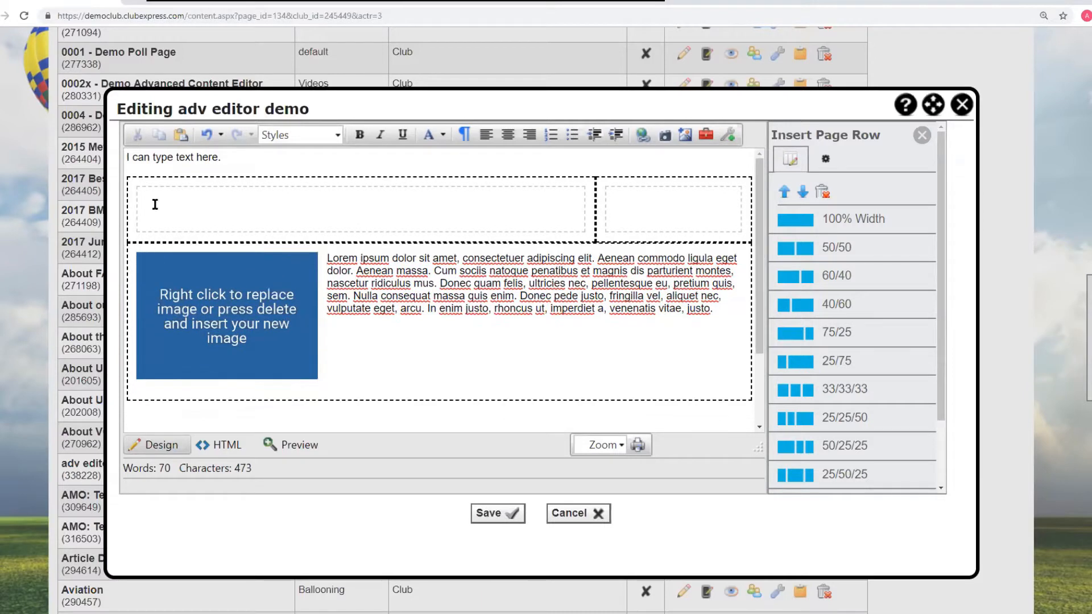
- Move the "I can type text here." sentence into the wide left column of the 75/25 row and check the HTML source
{"action": "triple_click", "coordinate": [171, 166]}
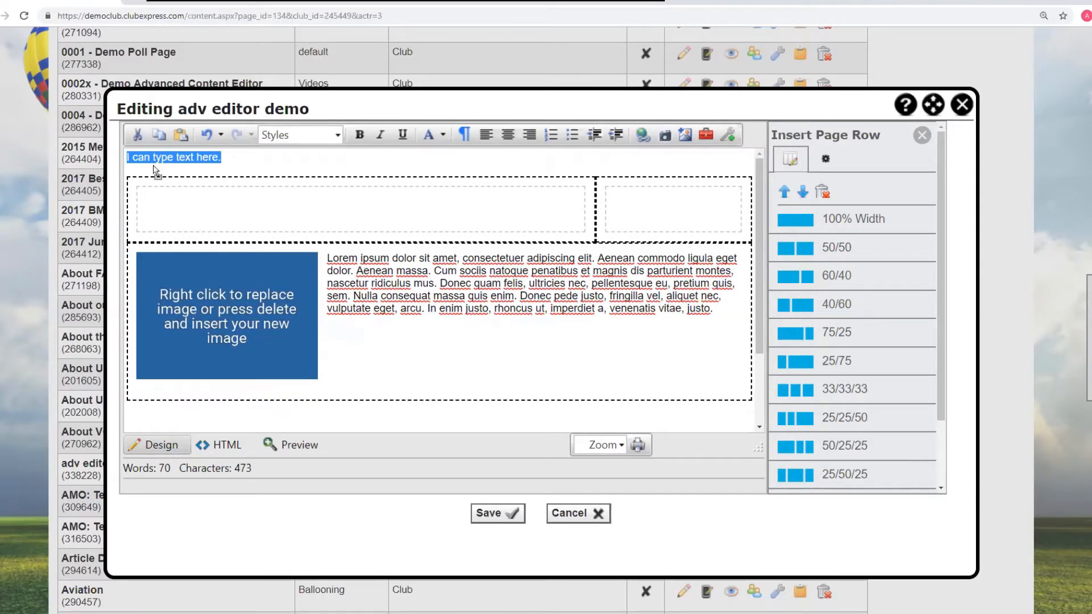
{"action": "mouse_move", "coordinate": [153, 170]}
{"action": "left_mouse_down"}
{"action": "mouse_move", "coordinate": [142, 195]}
{"action": "mouse_move", "coordinate": [148, 174]}
{"action": "left_mouse_up"}
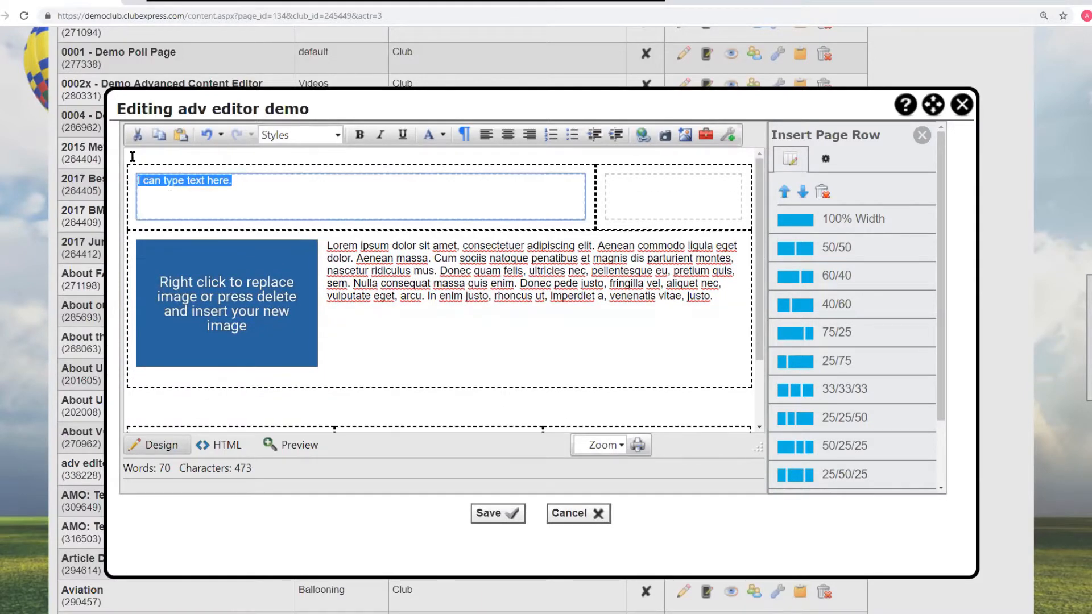
{"action": "left_click", "coordinate": [132, 157]}
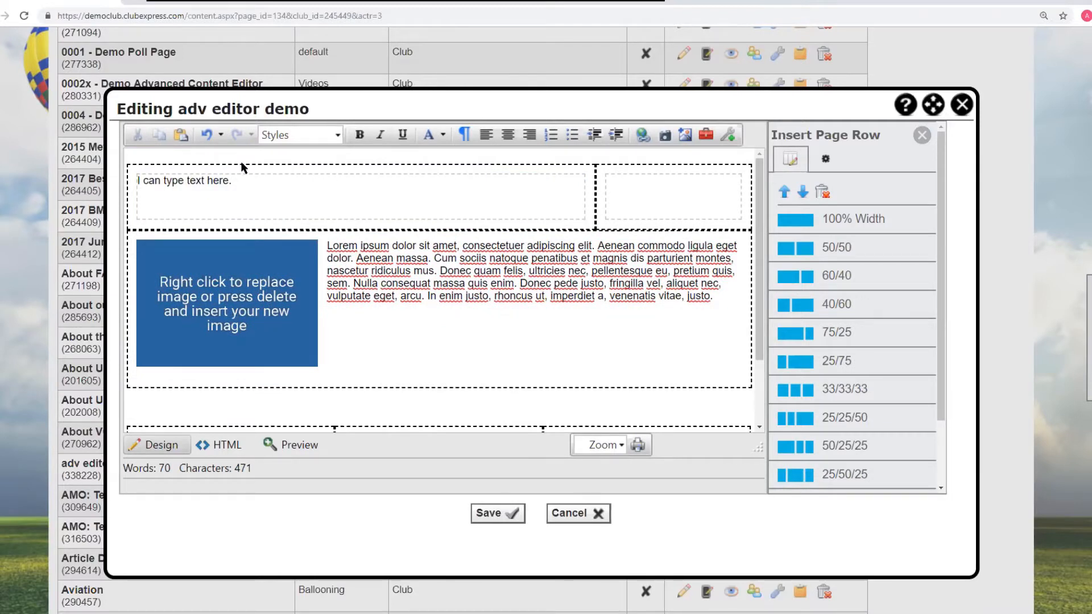
{"action": "left_click", "coordinate": [143, 401]}
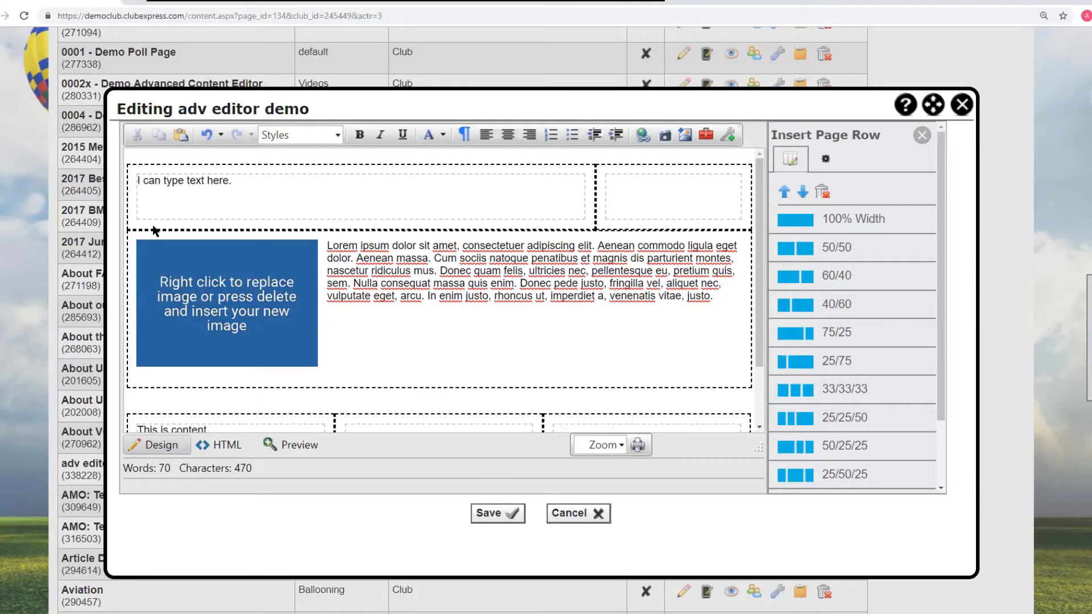
{"action": "left_click", "coordinate": [222, 444]}
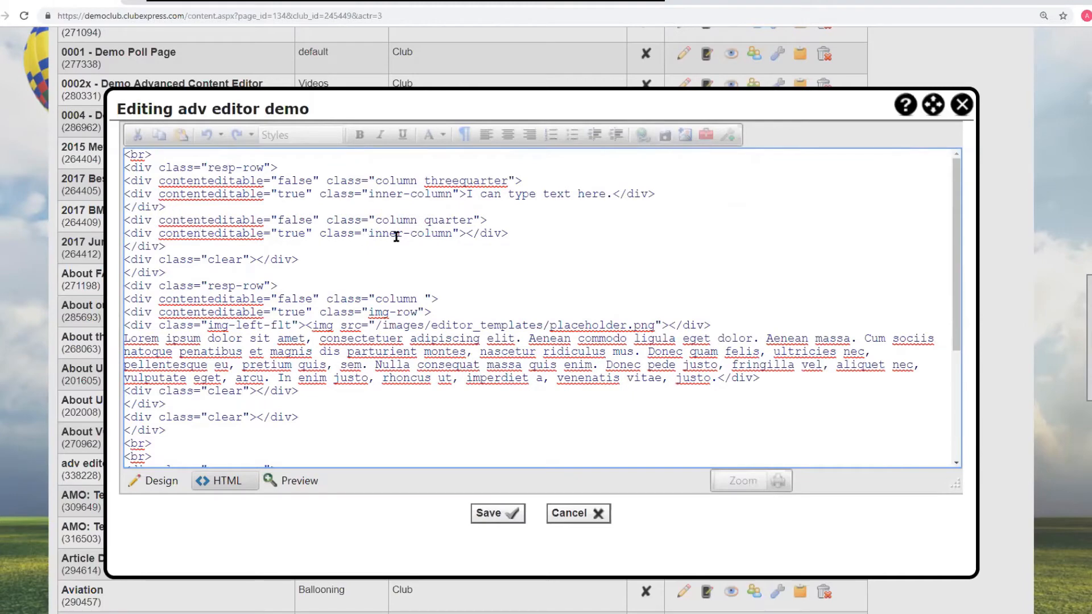
{"action": "left_click", "coordinate": [171, 482]}
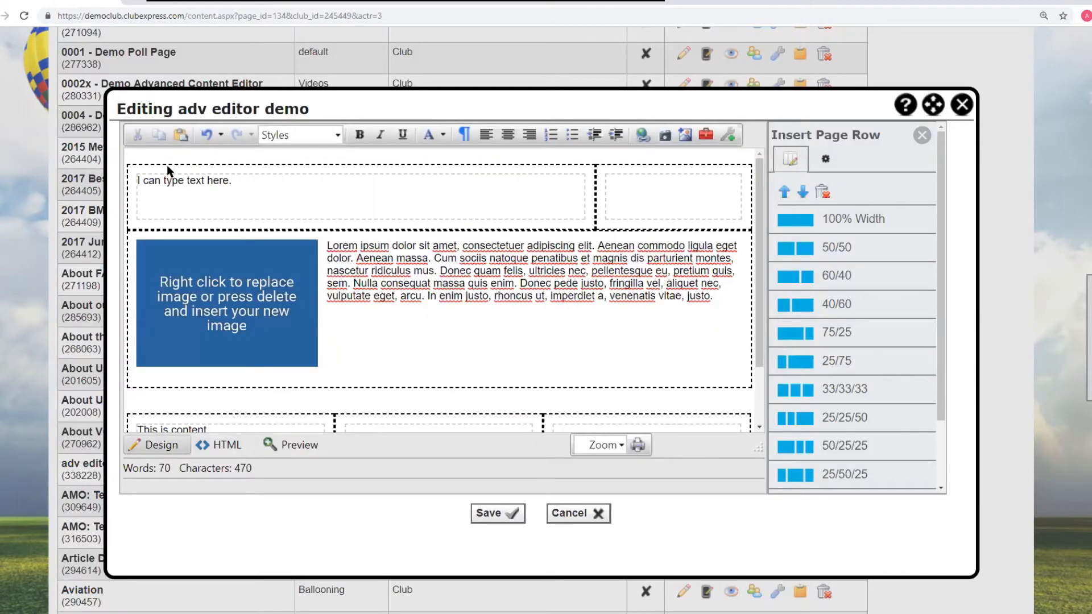
- Insert a 50/50 row nested inside the middle cell of the 33/33/33 row
{"action": "scroll", "coordinate": [470, 275], "scroll_direction": "down", "scroll_amount": 2}
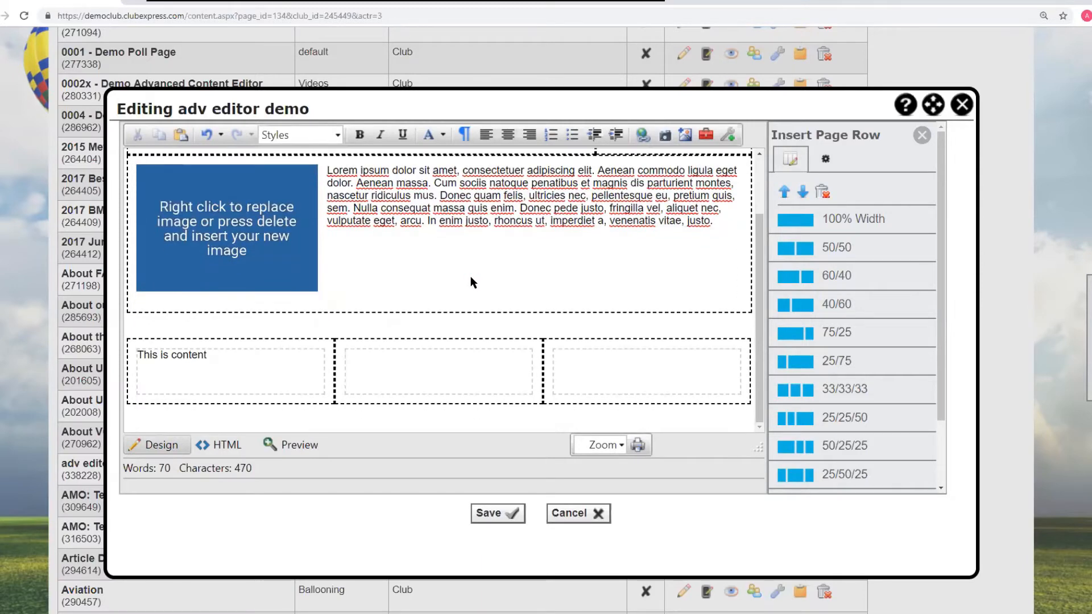
{"action": "left_click", "coordinate": [374, 356]}
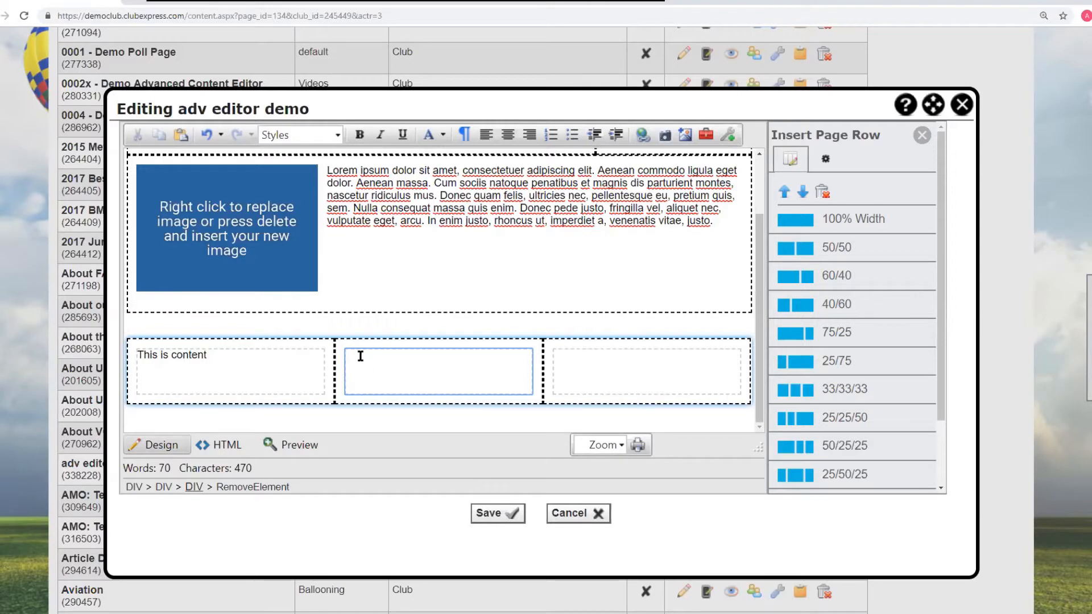
{"action": "left_click", "coordinate": [810, 253]}
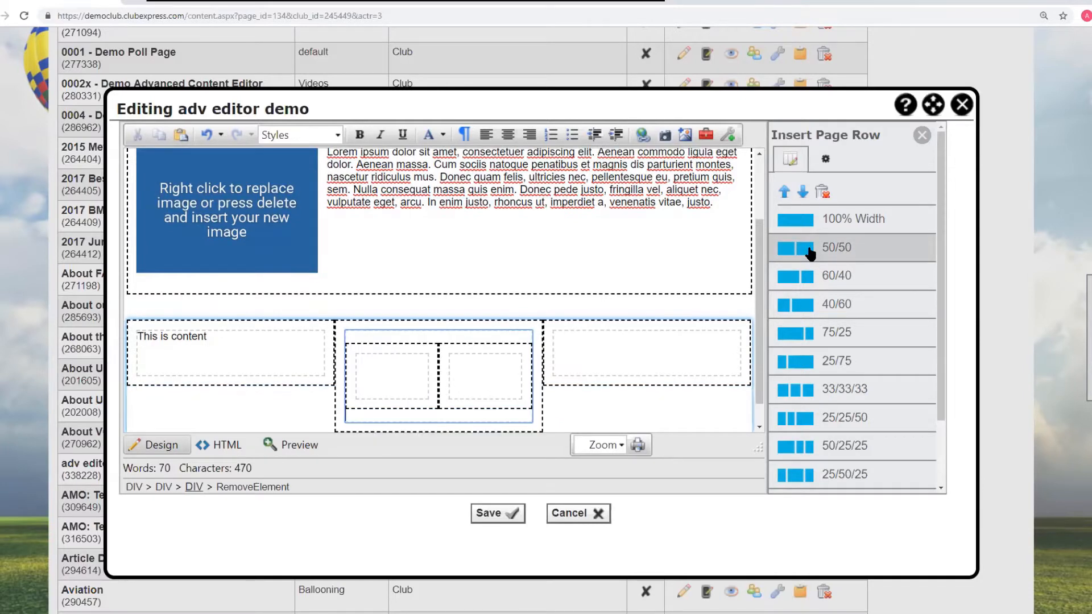
{"action": "left_click", "coordinate": [360, 364]}
{"action": "left_click", "coordinate": [471, 366]}
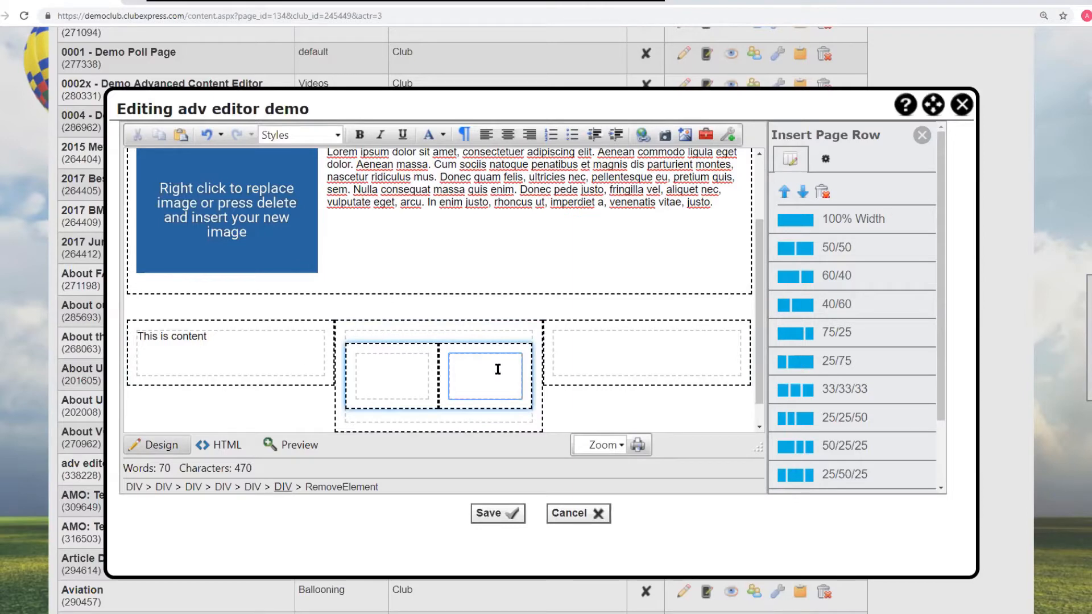
- Insert a 25/25/25/25 row nested inside the narrow right column of the 75/25 row
{"action": "scroll", "coordinate": [467, 398], "scroll_direction": "up", "scroll_amount": 3}
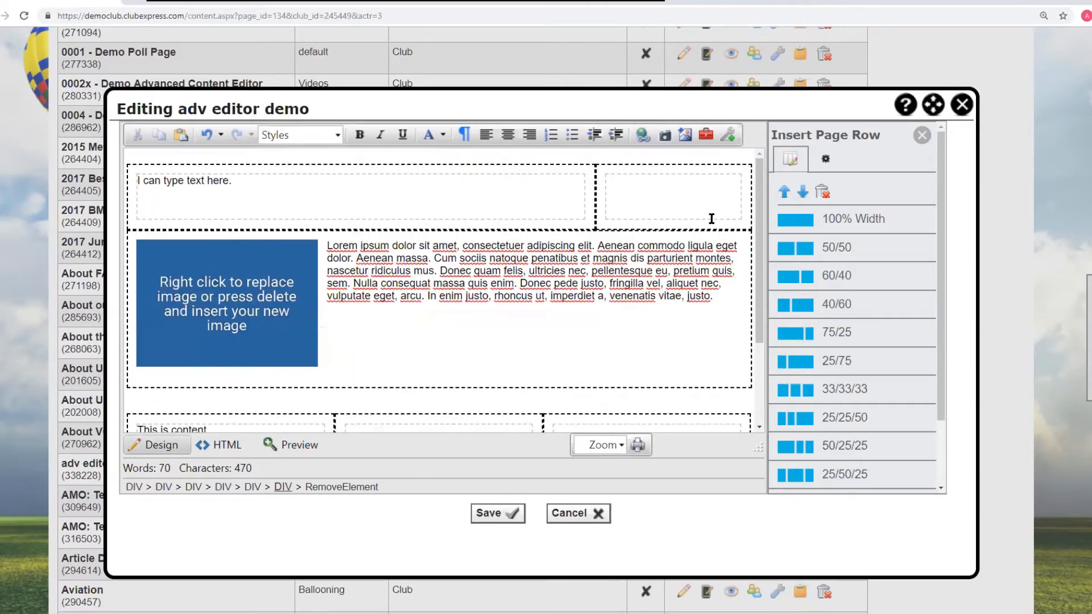
{"action": "scroll", "coordinate": [606, 323], "scroll_direction": "down", "scroll_amount": 3}
{"action": "scroll", "coordinate": [606, 323], "scroll_direction": "up", "scroll_amount": 5}
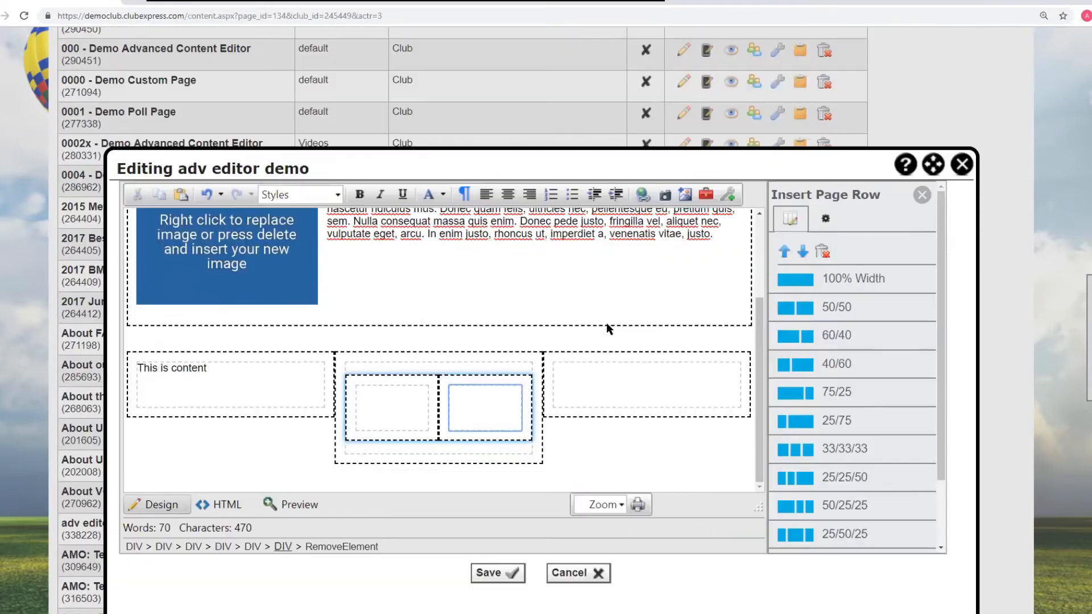
{"action": "scroll", "coordinate": [607, 323], "scroll_direction": "down", "scroll_amount": 2}
{"action": "scroll", "coordinate": [532, 328], "scroll_direction": "up", "scroll_amount": 2}
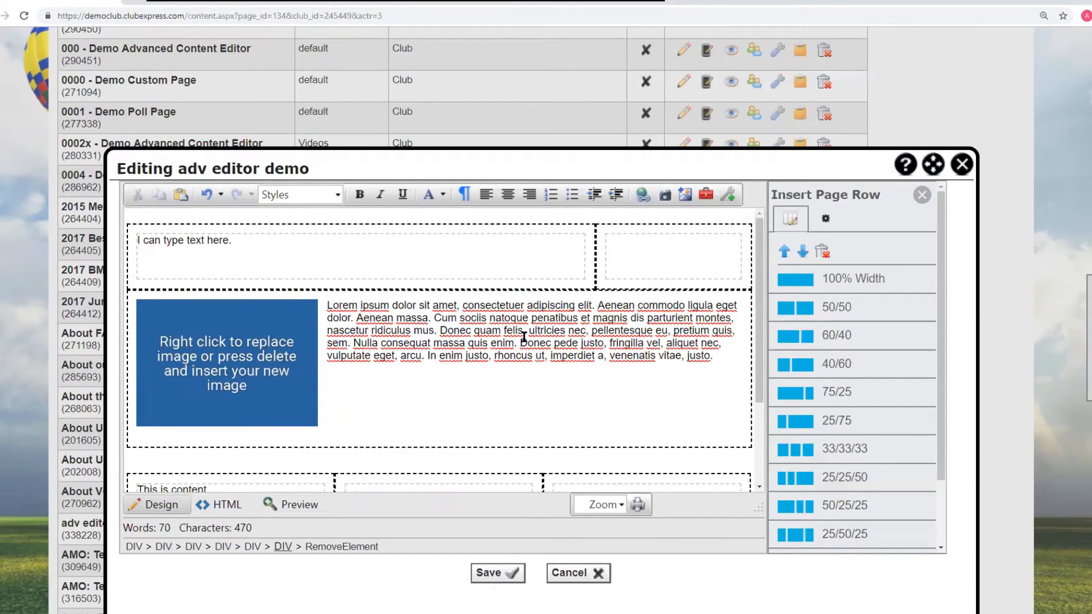
{"action": "left_click", "coordinate": [616, 253]}
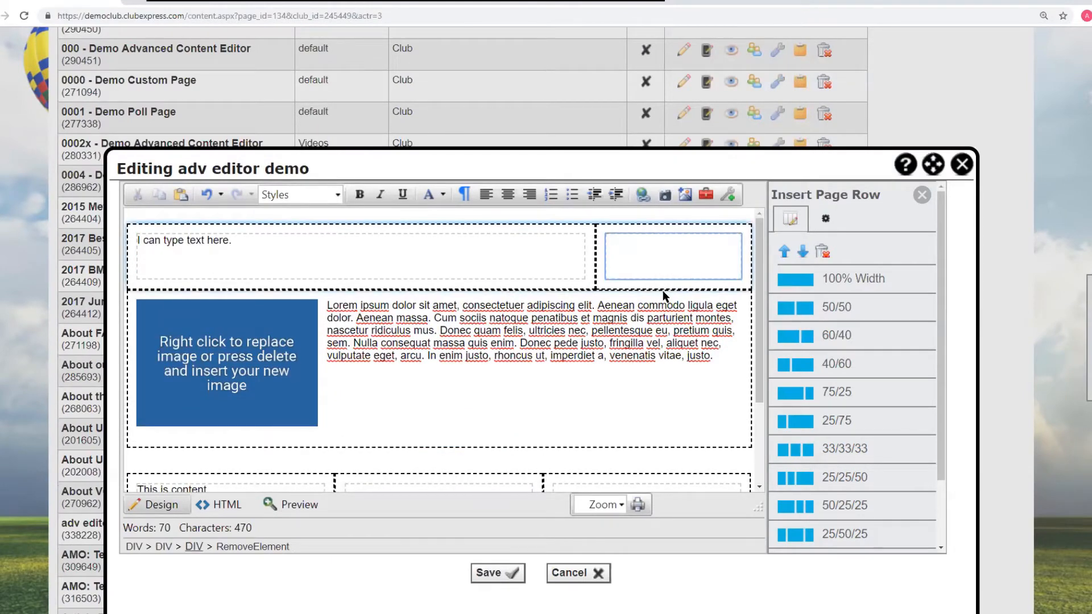
{"action": "scroll", "coordinate": [803, 478], "scroll_direction": "down", "scroll_amount": 2}
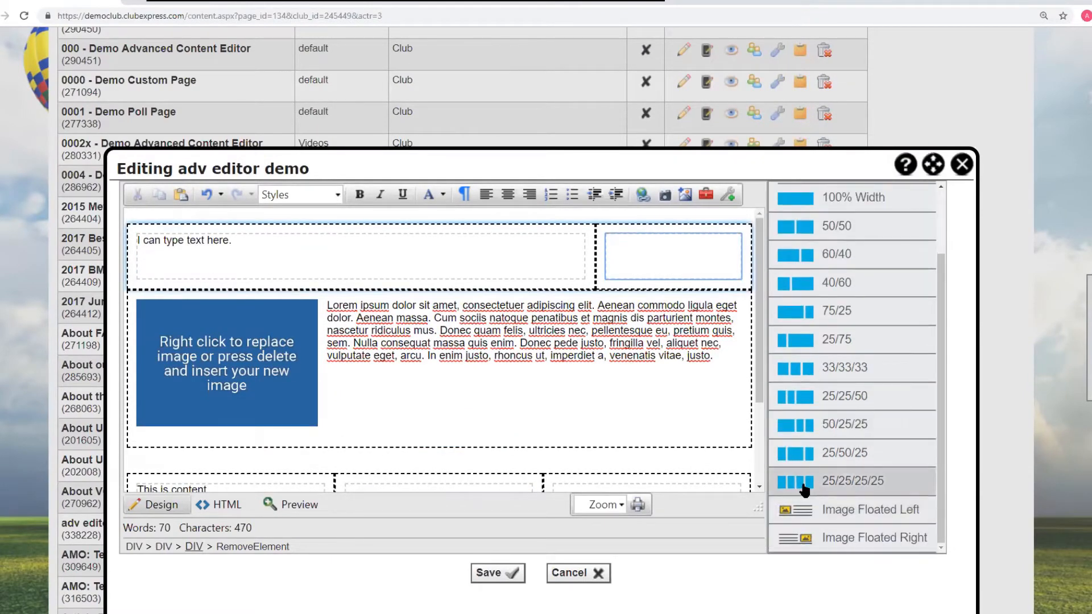
{"action": "left_click", "coordinate": [804, 483]}
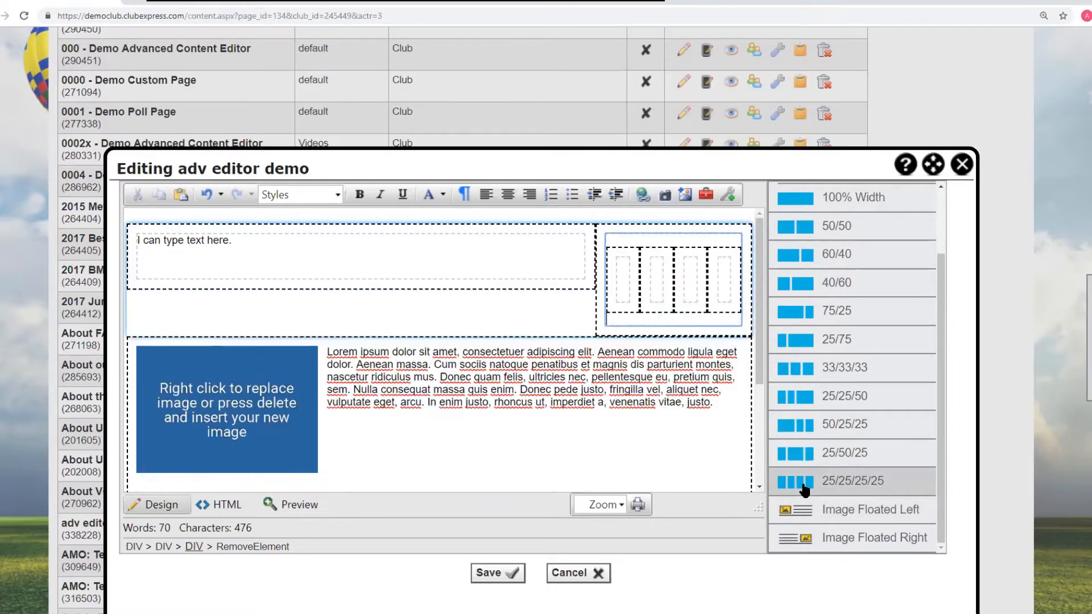
- Insert a 40/60 row inside the first cell of the nested four-column row
{"action": "left_click", "coordinate": [458, 305]}
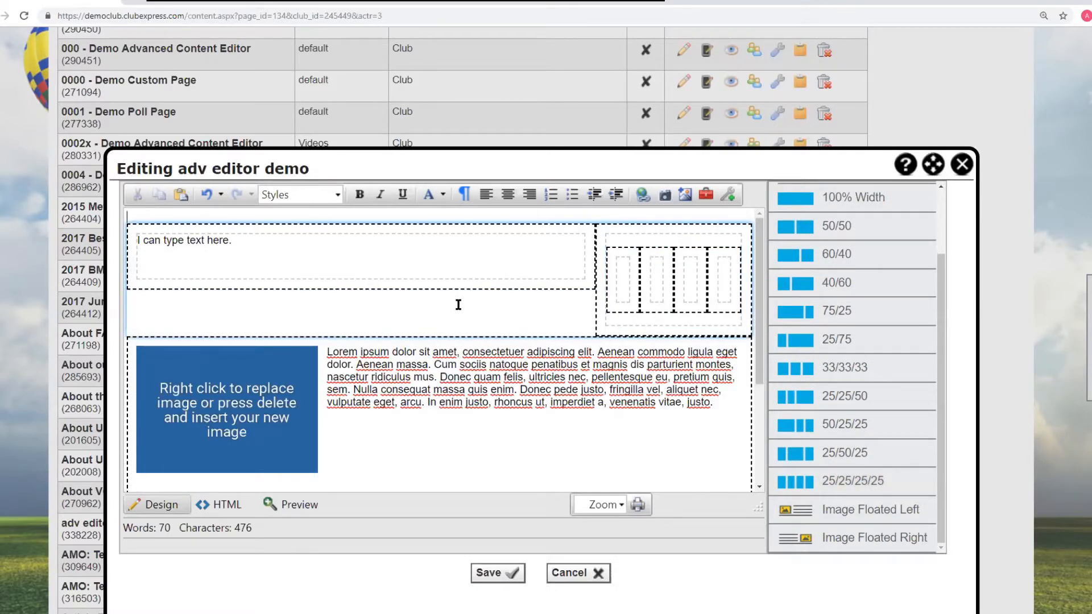
{"action": "left_click", "coordinate": [619, 276]}
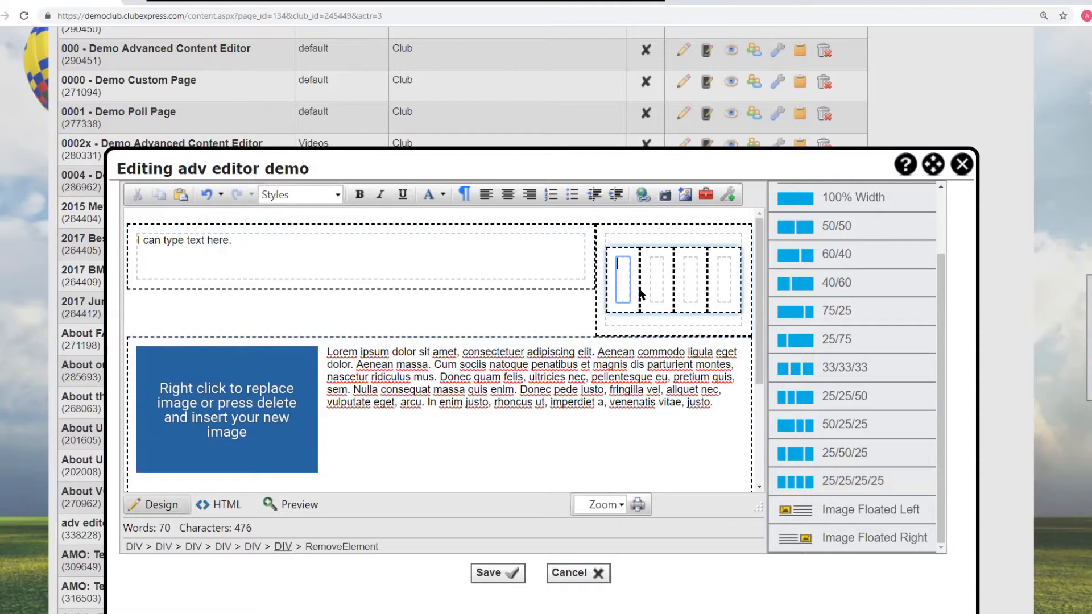
{"action": "left_click", "coordinate": [796, 282]}
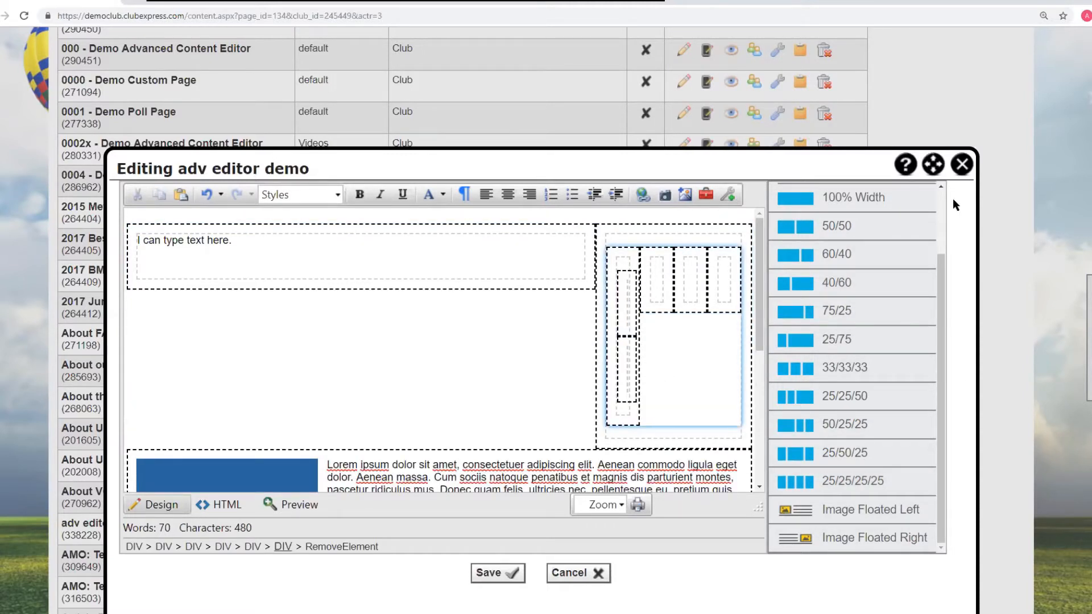
- Close the Insert Page Row panel and cancel editing the page, discarding all changes
{"action": "scroll", "coordinate": [943, 263], "scroll_direction": "up", "scroll_amount": 2}
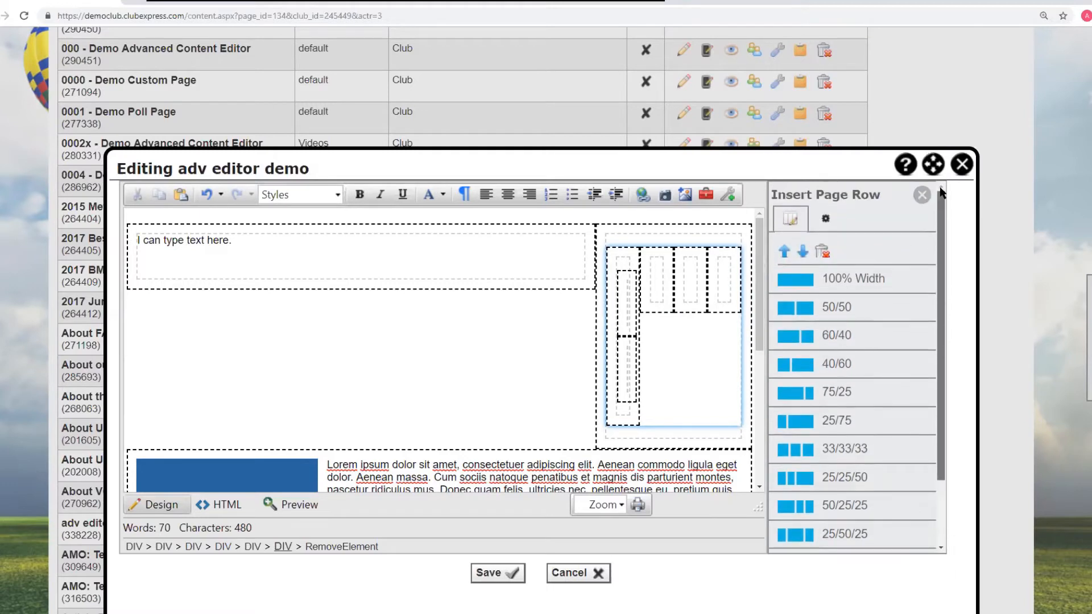
{"action": "left_click", "coordinate": [923, 195]}
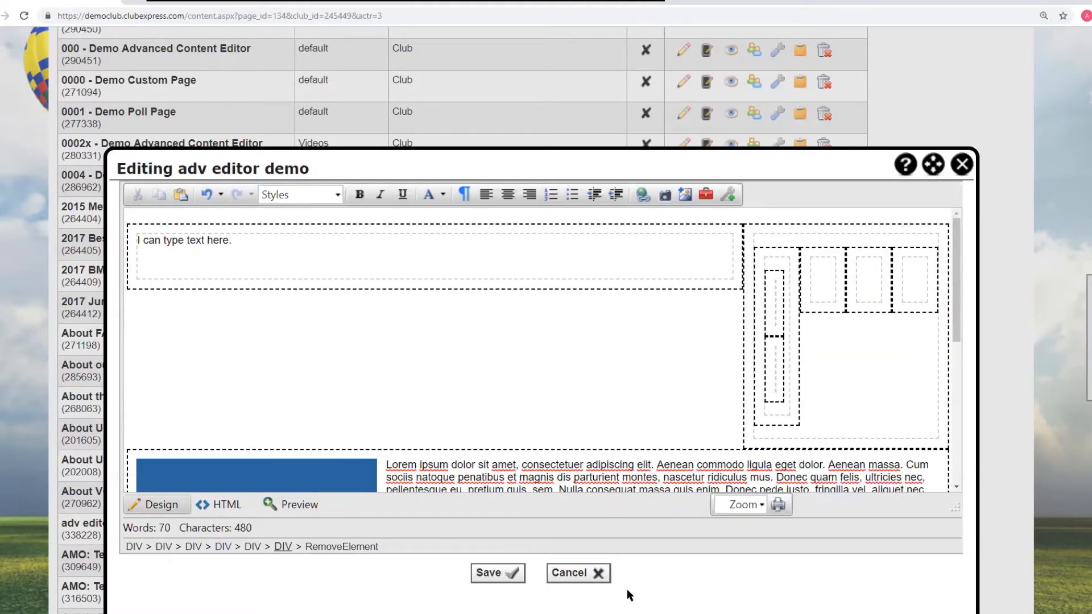
{"action": "left_click", "coordinate": [581, 575]}
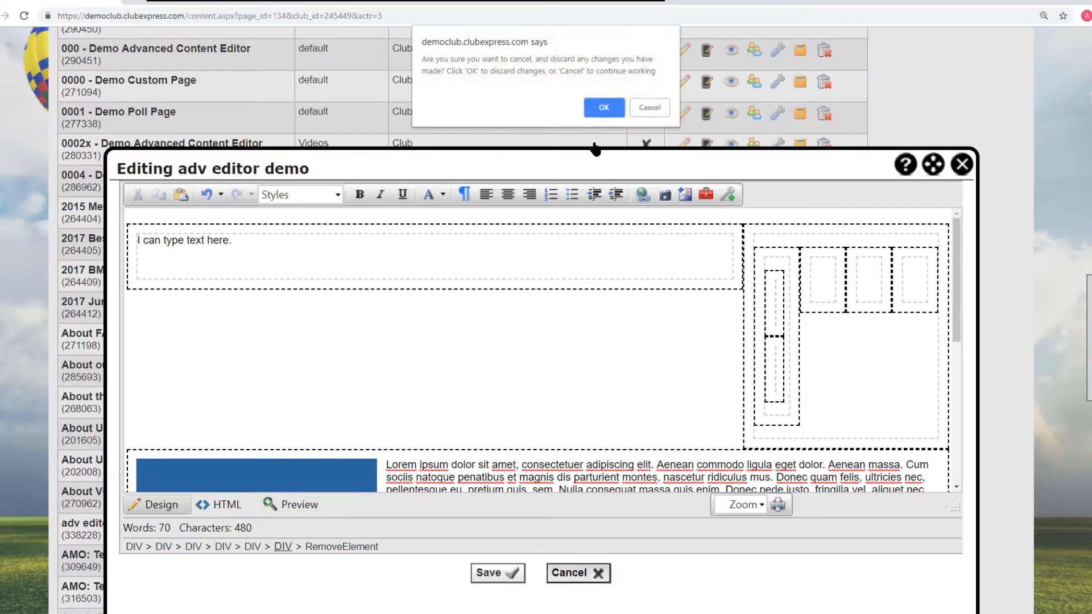
{"action": "left_click", "coordinate": [605, 109]}
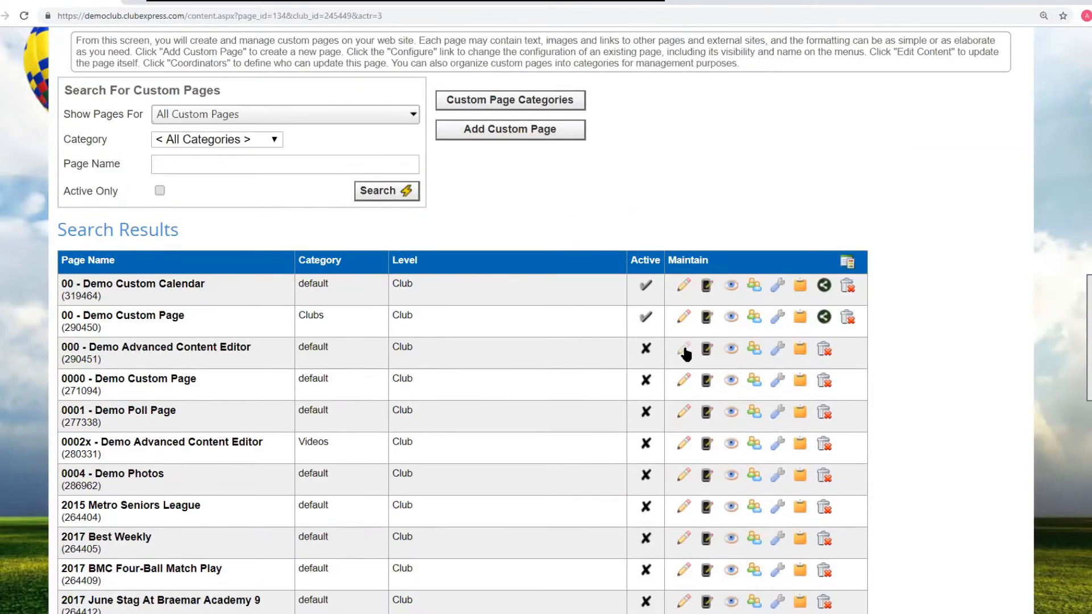
- Open the "000 - Demo Advanced Content Editor" page for editing and zoom the editor to 200%
{"action": "left_click", "coordinate": [684, 350]}
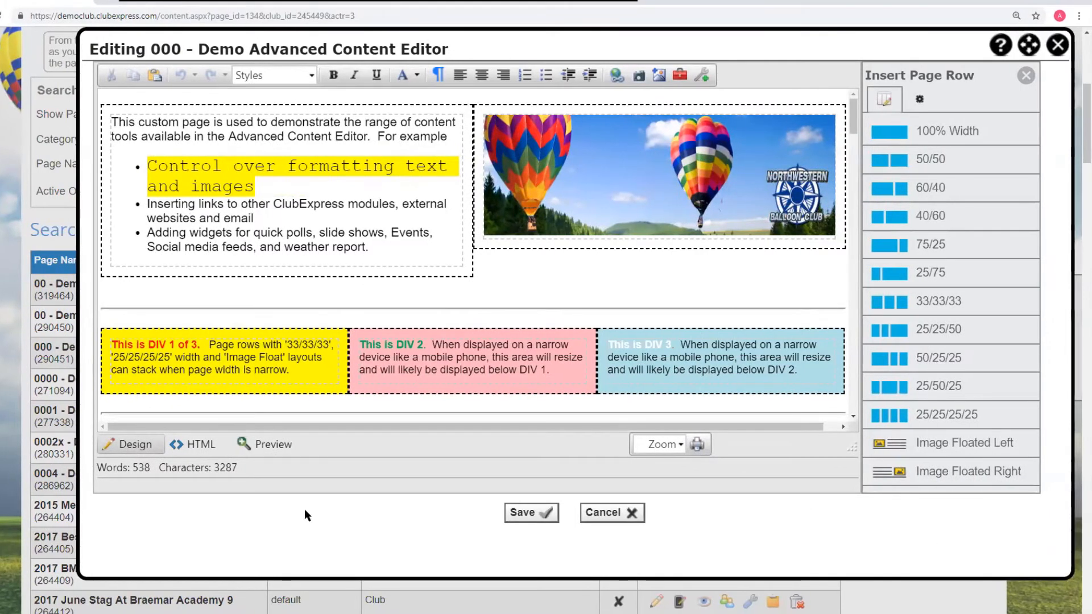
{"action": "left_click", "coordinate": [682, 445]}
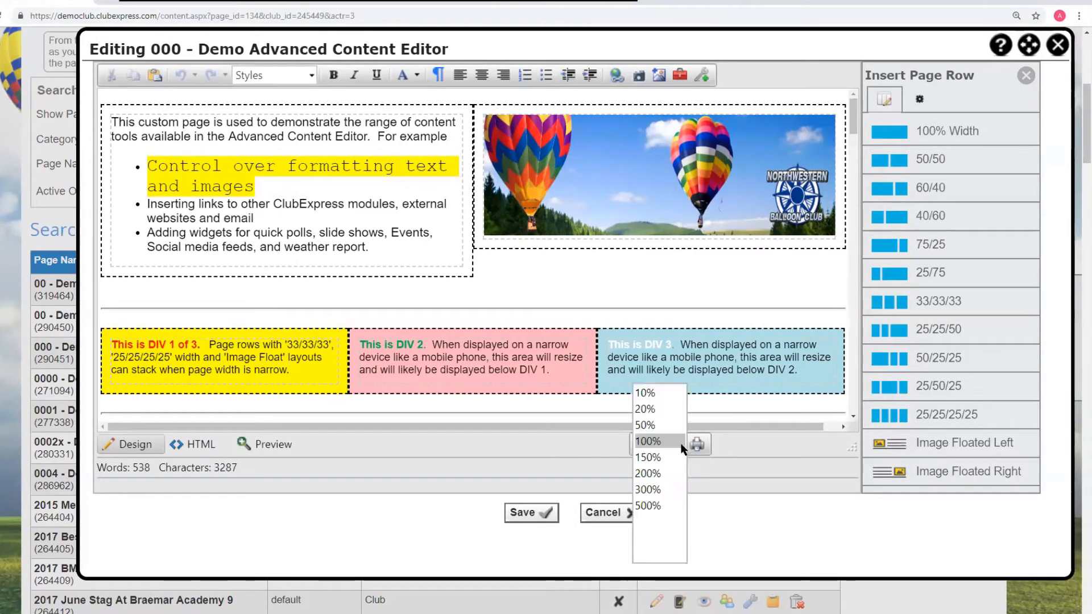
{"action": "left_click", "coordinate": [650, 474]}
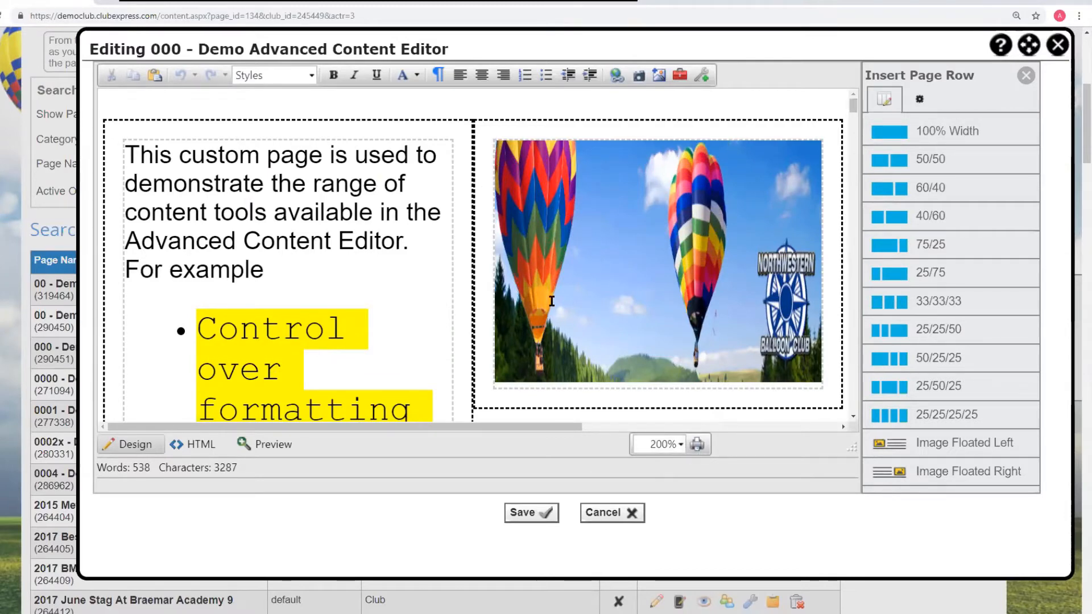
{"action": "key", "text": "ctrl+plus"}
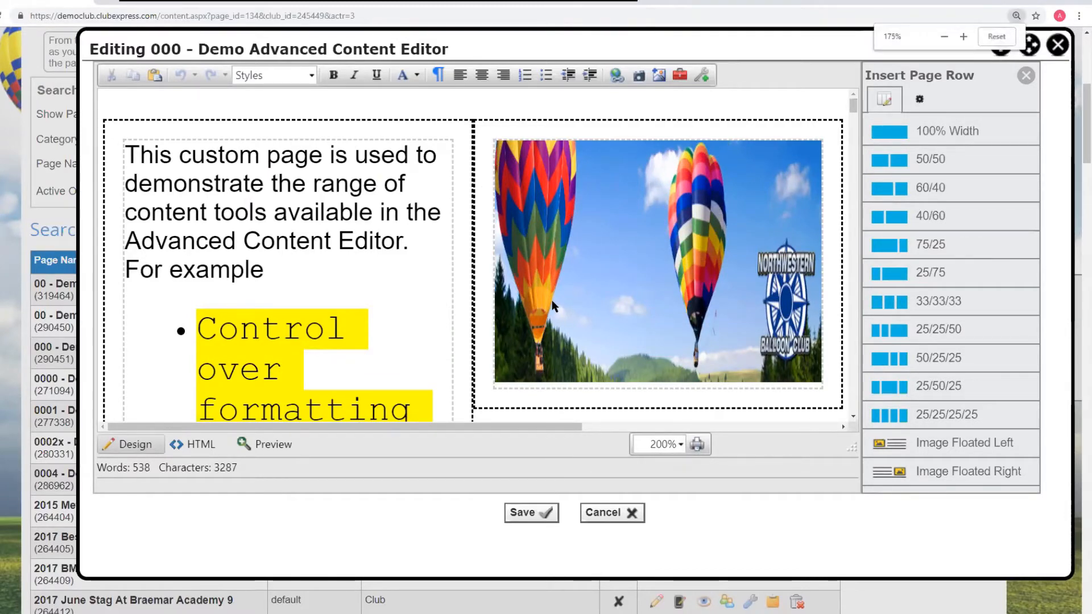
{"action": "key", "text": "ctrl+plus"}
{"action": "key", "text": "ctrl+minus"}
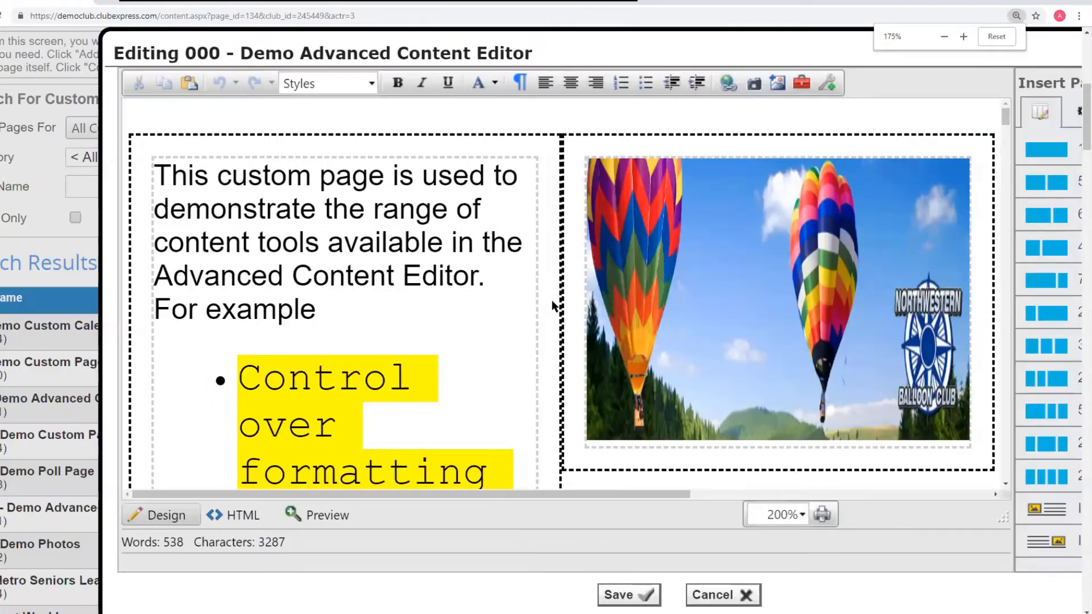
{"action": "key", "text": "ctrl+minus"}
{"action": "key", "text": "ctrl+plus"}
{"action": "key", "text": "ctrl+plus"}
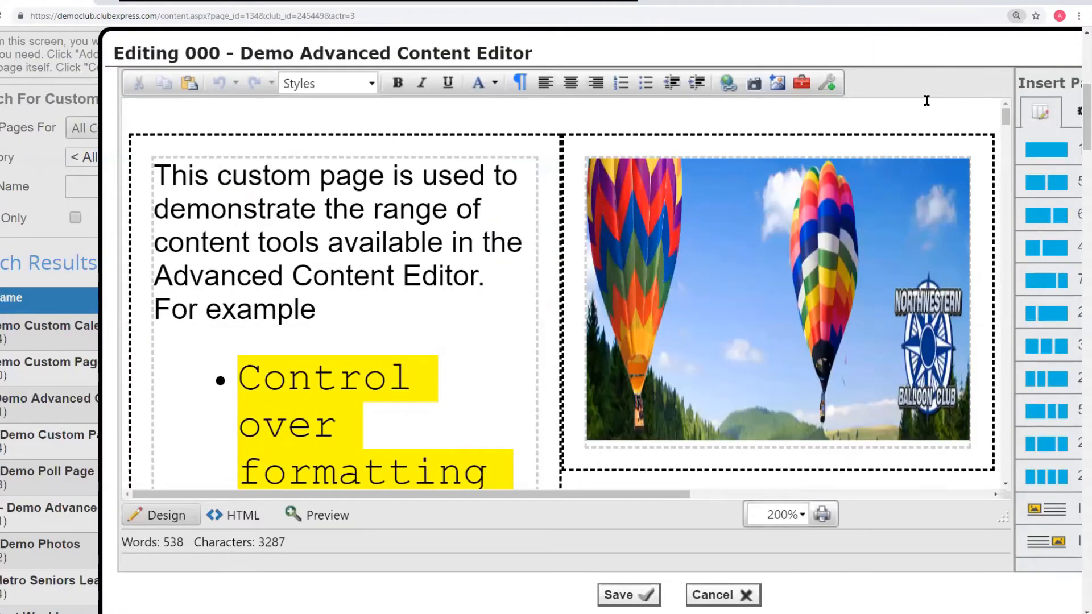
{"action": "left_click", "coordinate": [925, 97]}
{"action": "key", "text": "ctrl+minus"}
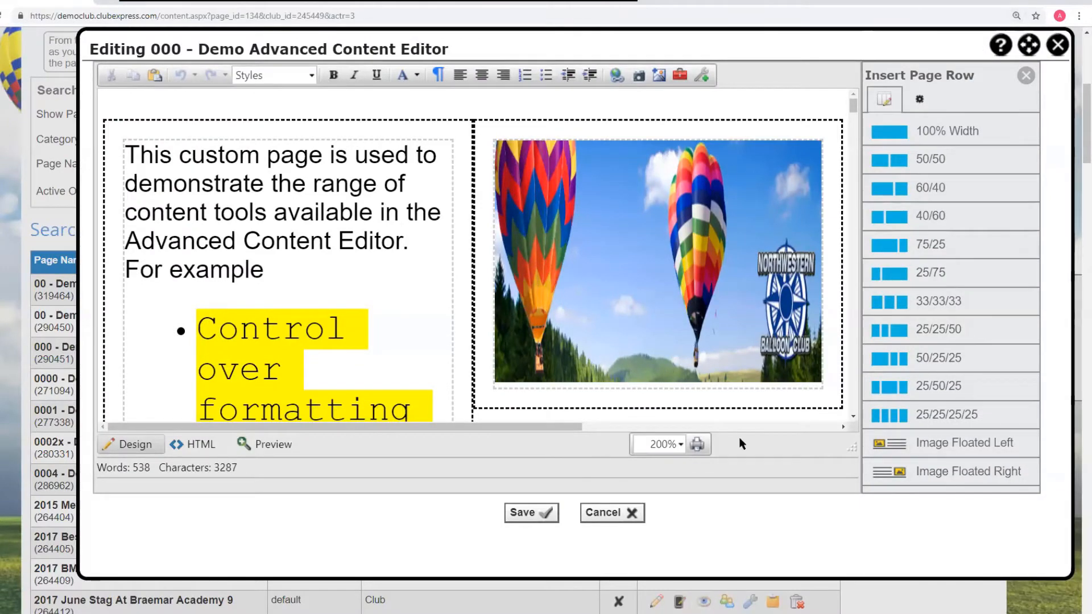
- Set the editor zoom to 100% and enlarge the editing window
{"action": "left_click", "coordinate": [681, 445]}
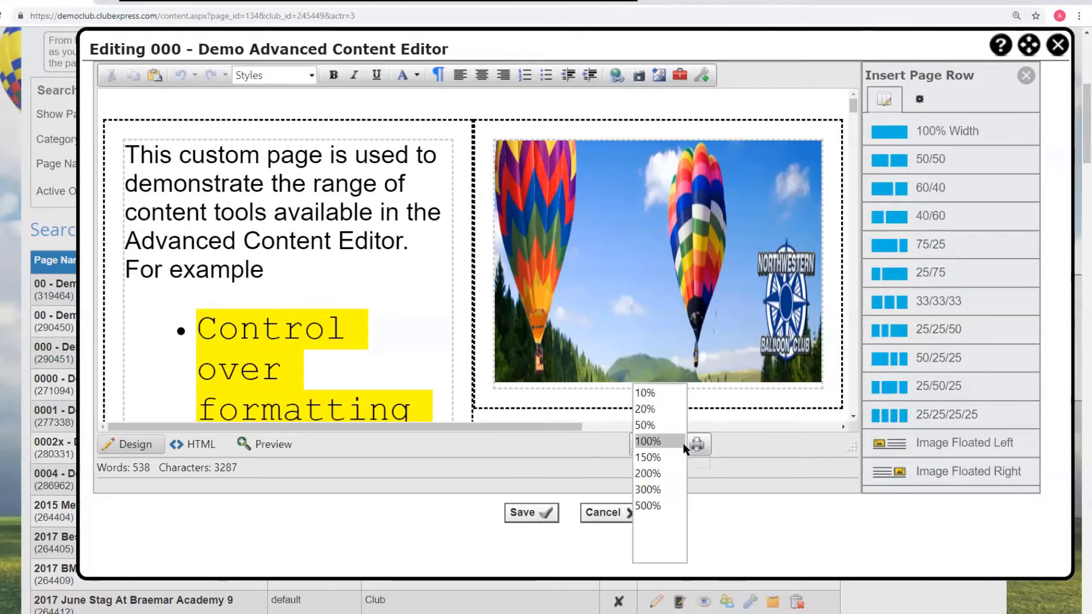
{"action": "left_click", "coordinate": [647, 441]}
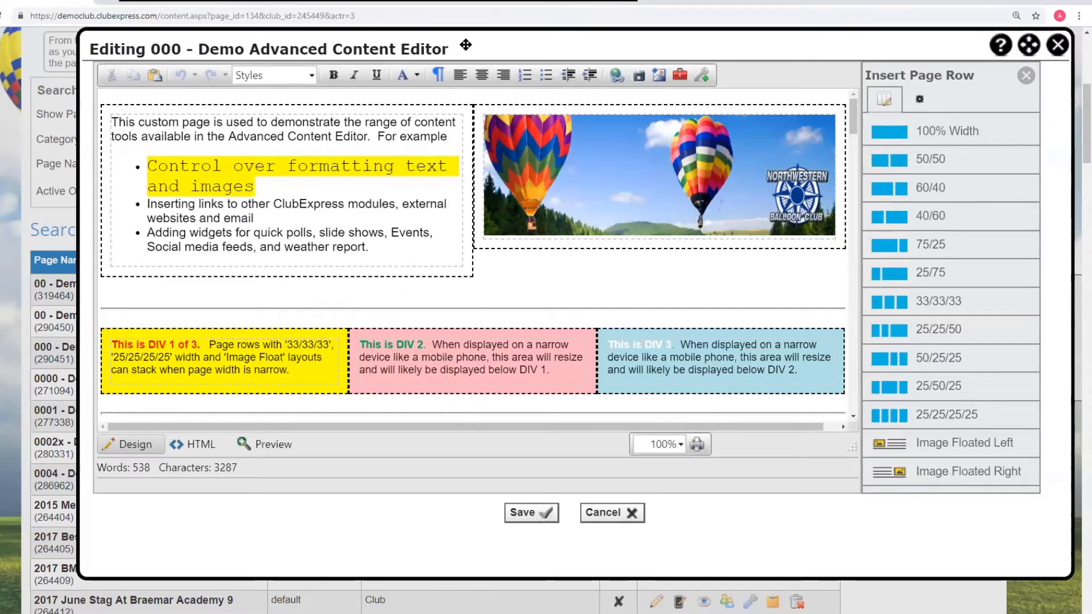
{"action": "left_click_drag", "start_coordinate": [463, 42], "coordinate": [385, 43]}
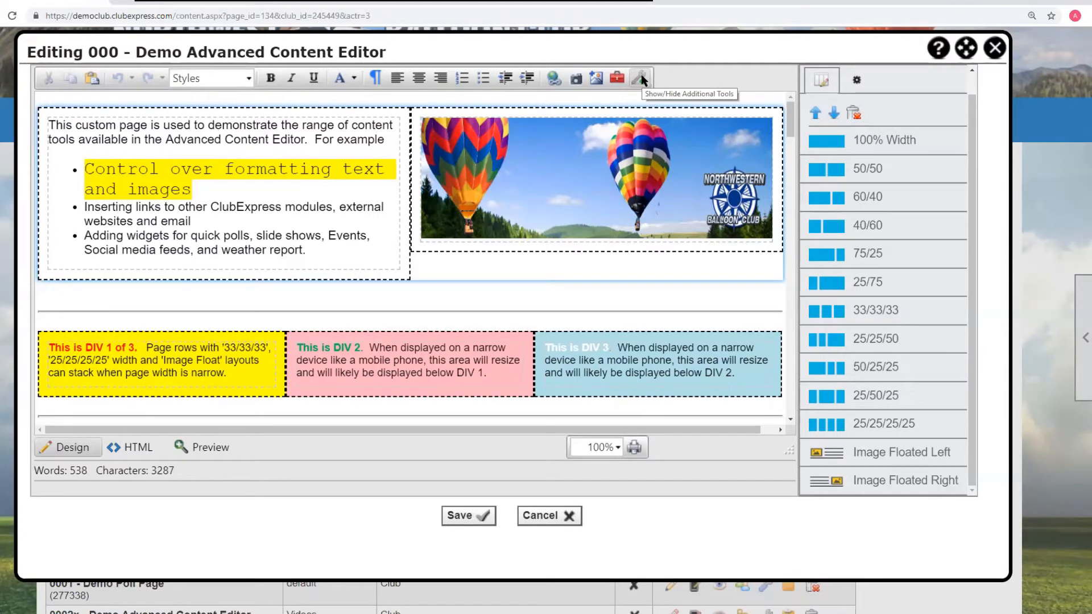
{"action": "mouse_move", "coordinate": [580, 50]}
{"action": "left_mouse_down"}
{"action": "mouse_move", "coordinate": [580, 38]}
{"action": "mouse_move", "coordinate": [579, 53]}
{"action": "left_mouse_up"}
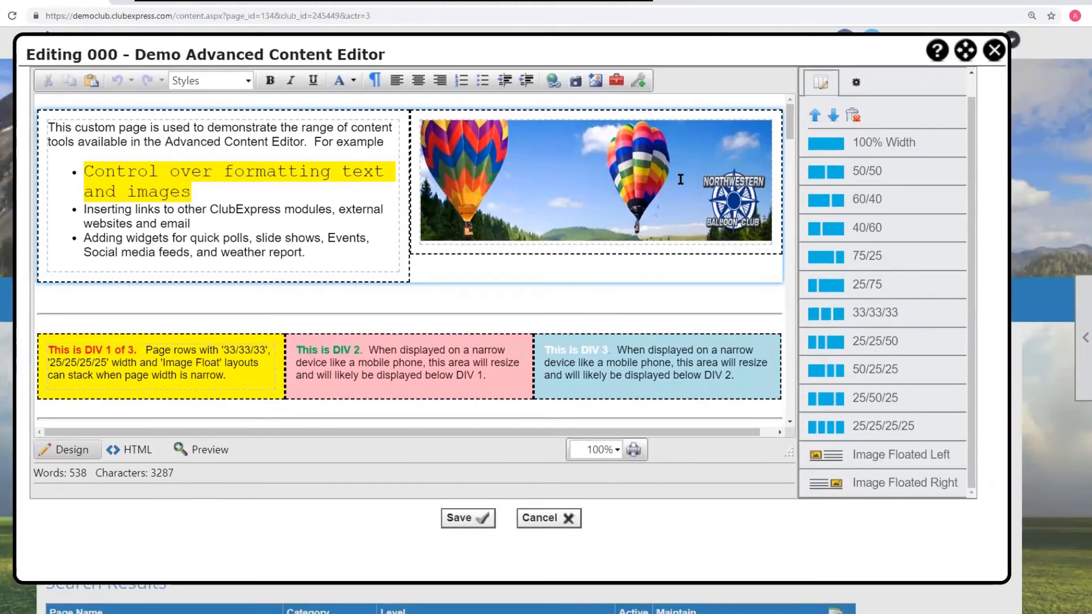
{"action": "left_click_drag", "start_coordinate": [1005, 579], "coordinate": [1038, 593]}
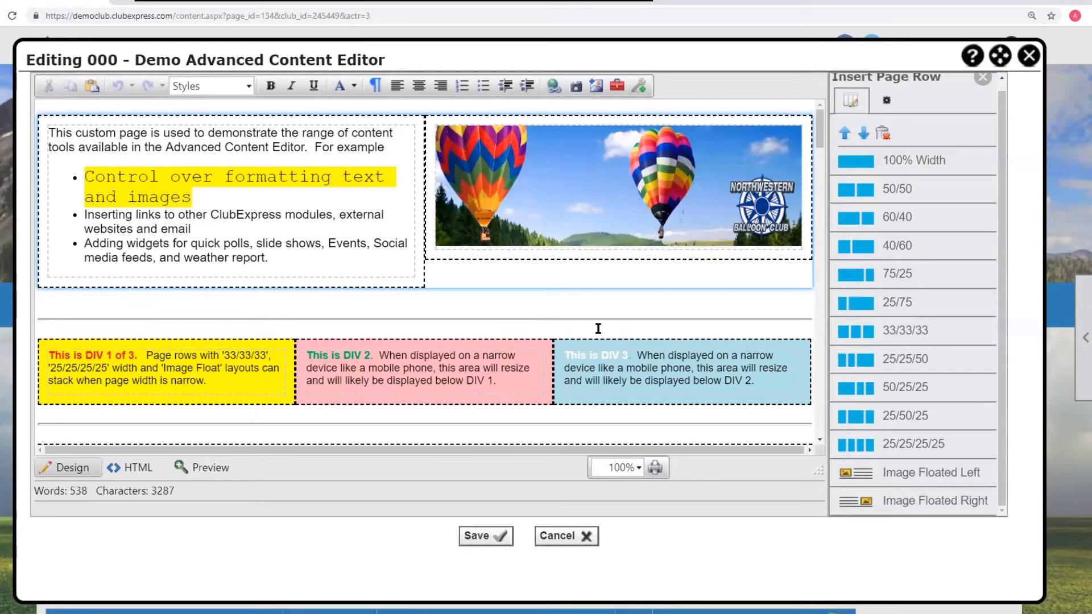
- Show the additional editor tools and make the words 'custom page' in the intro text bold
{"action": "left_click", "coordinate": [642, 86]}
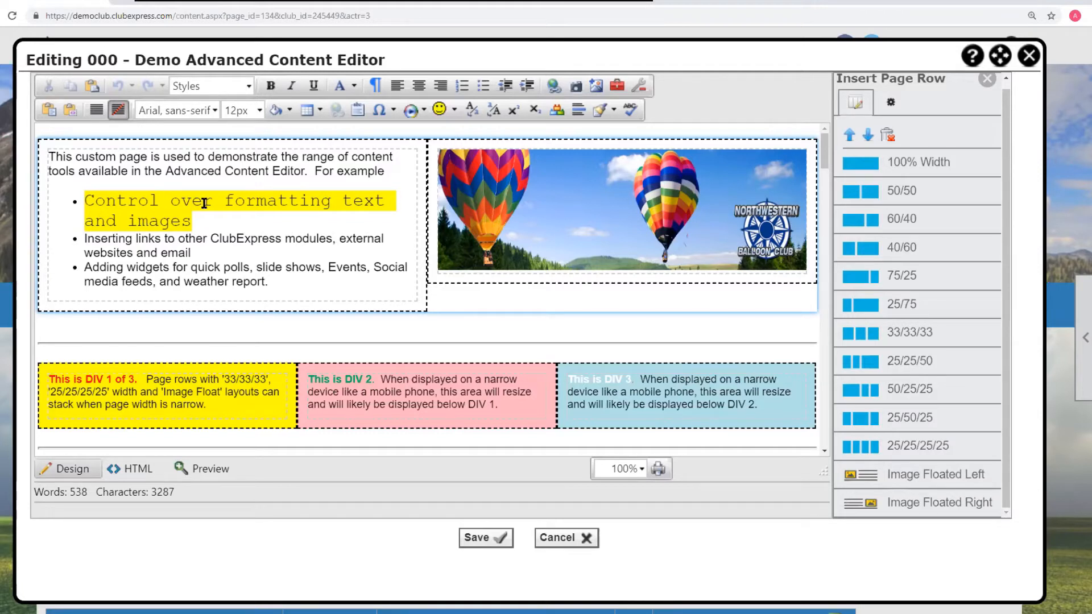
{"action": "left_click", "coordinate": [77, 157]}
{"action": "left_click_drag", "start_coordinate": [77, 157], "coordinate": [148, 161]}
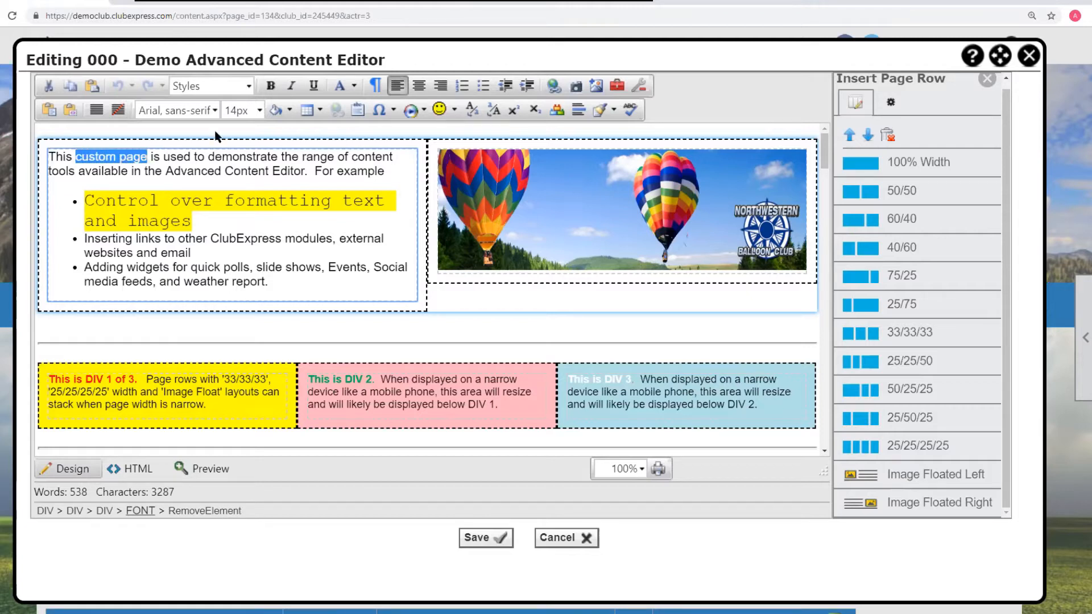
{"action": "left_click", "coordinate": [272, 85]}
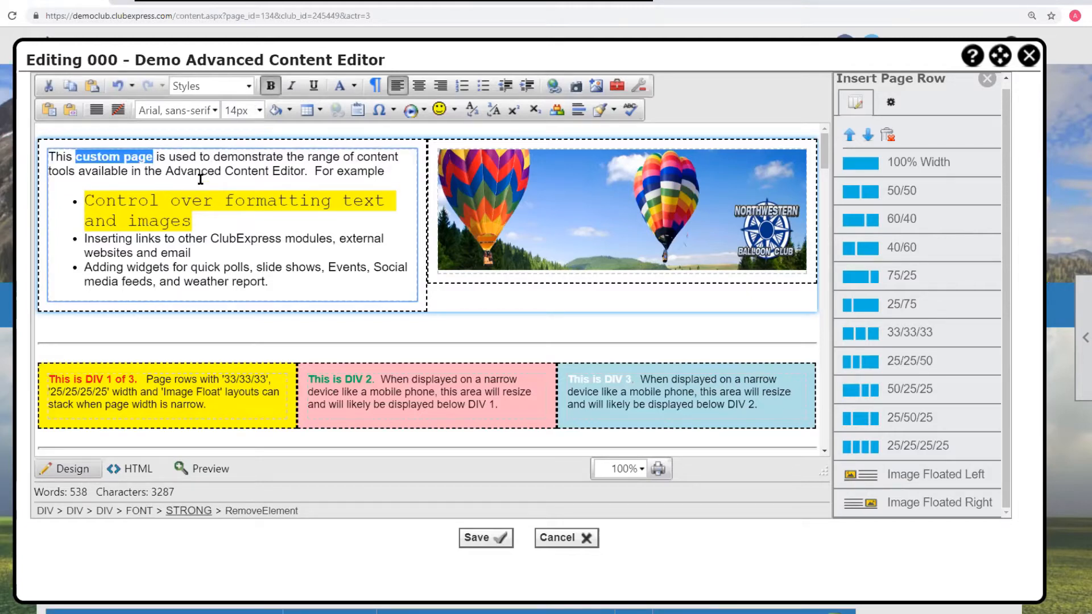
- Set the font size of 'custom page' to 48px
{"action": "left_click", "coordinate": [203, 200]}
{"action": "left_click_drag", "start_coordinate": [152, 157], "coordinate": [74, 157]}
{"action": "left_click", "coordinate": [259, 113]}
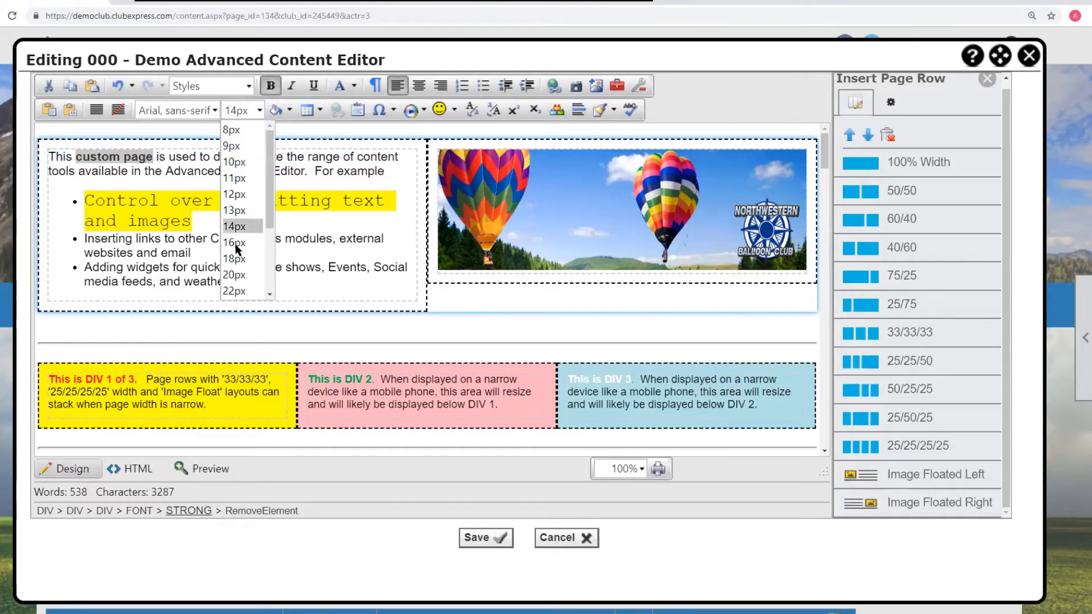
{"action": "scroll", "coordinate": [238, 284], "scroll_direction": "down", "scroll_amount": 2}
{"action": "left_click", "coordinate": [234, 276]}
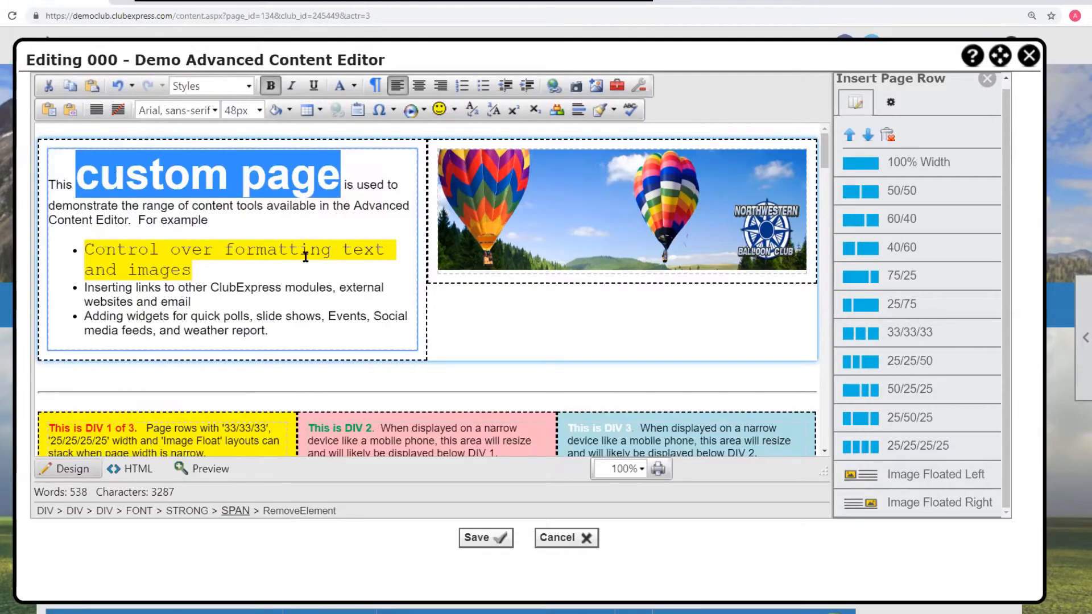
- Give the word 'page' an orange #ffc000 background highlight
{"action": "left_click", "coordinate": [319, 245]}
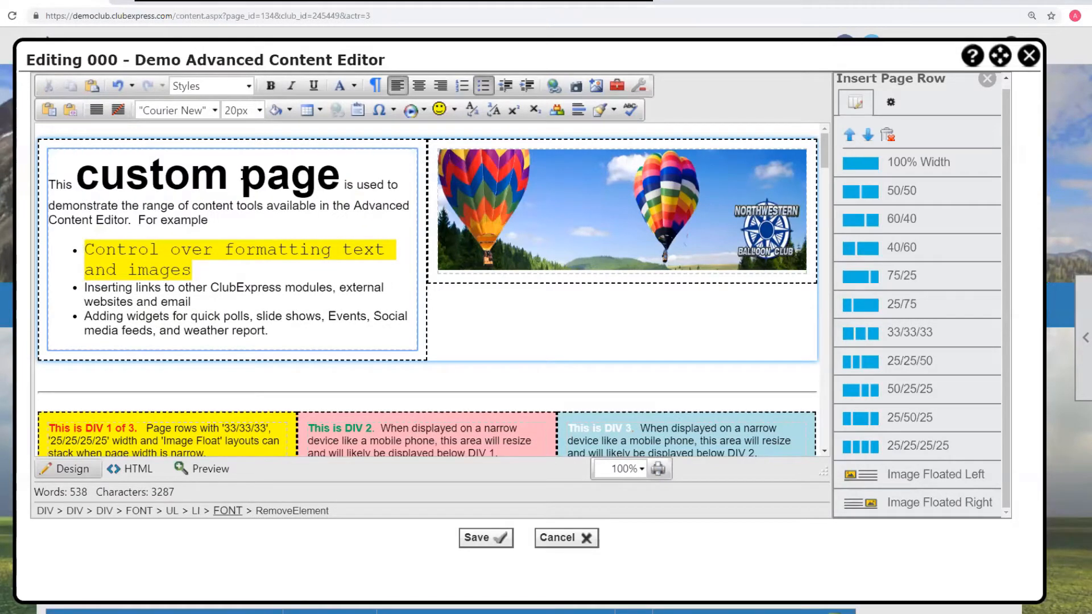
{"action": "left_click_drag", "start_coordinate": [242, 179], "coordinate": [330, 180]}
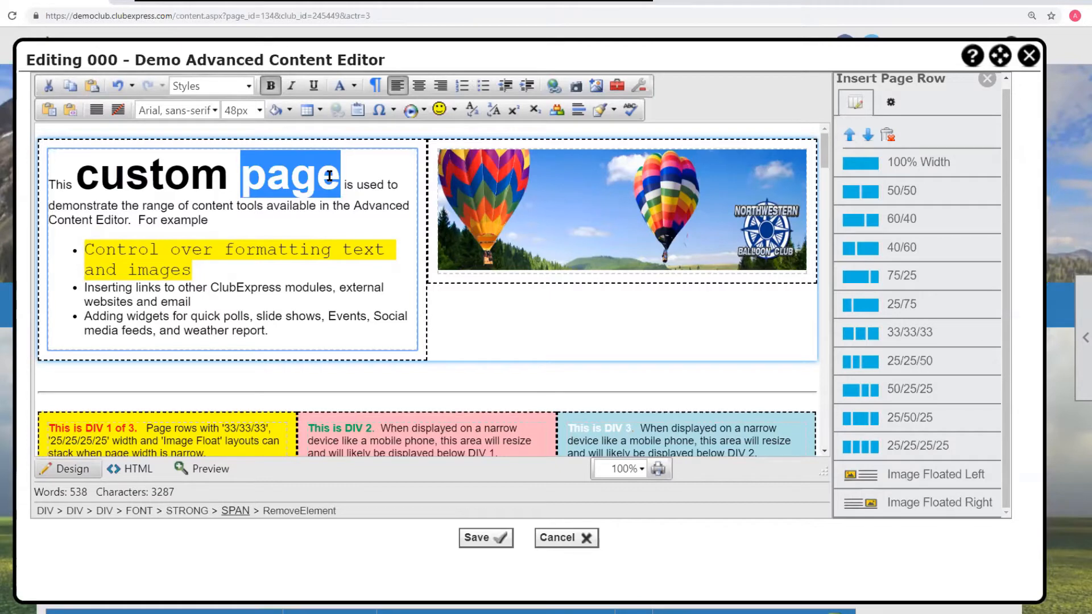
{"action": "left_click", "coordinate": [290, 110]}
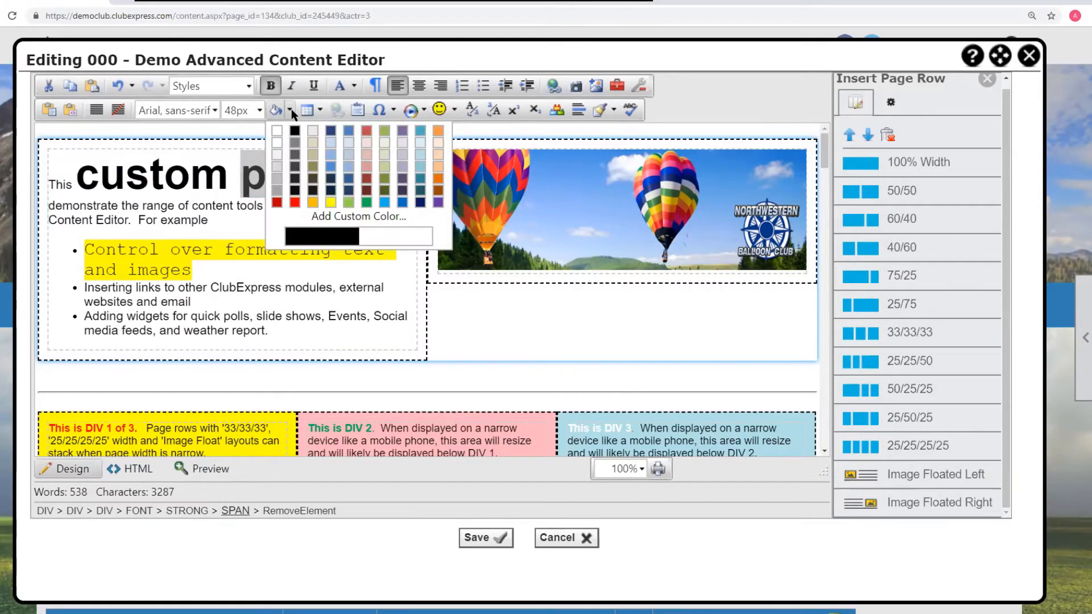
{"action": "left_click", "coordinate": [314, 203]}
{"action": "left_click", "coordinate": [284, 214]}
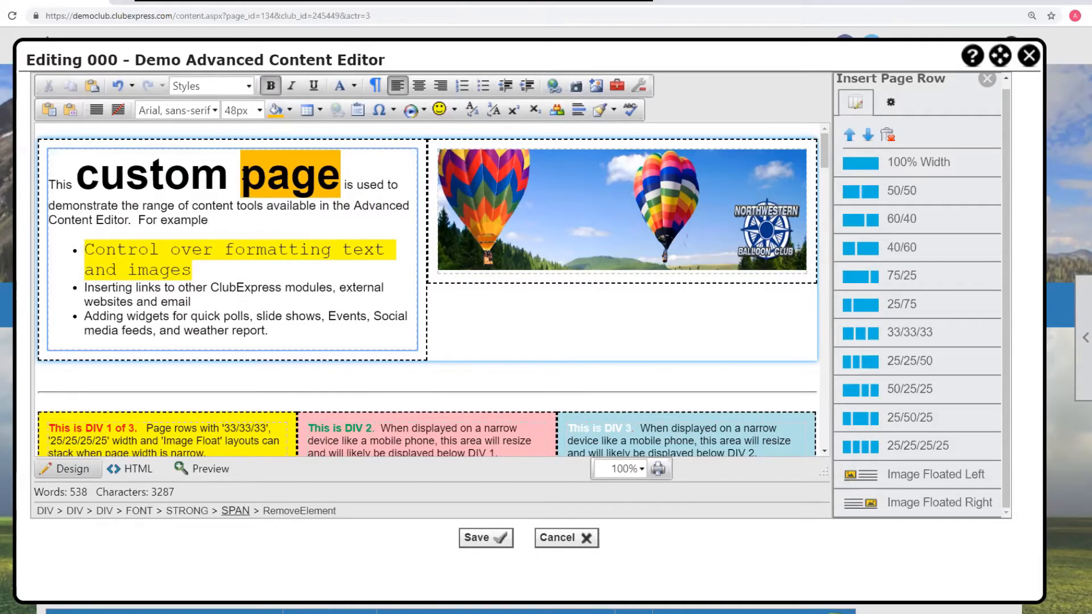
- Color the word 'custom' red #ff0000
{"action": "left_click_drag", "start_coordinate": [229, 176], "coordinate": [77, 174]}
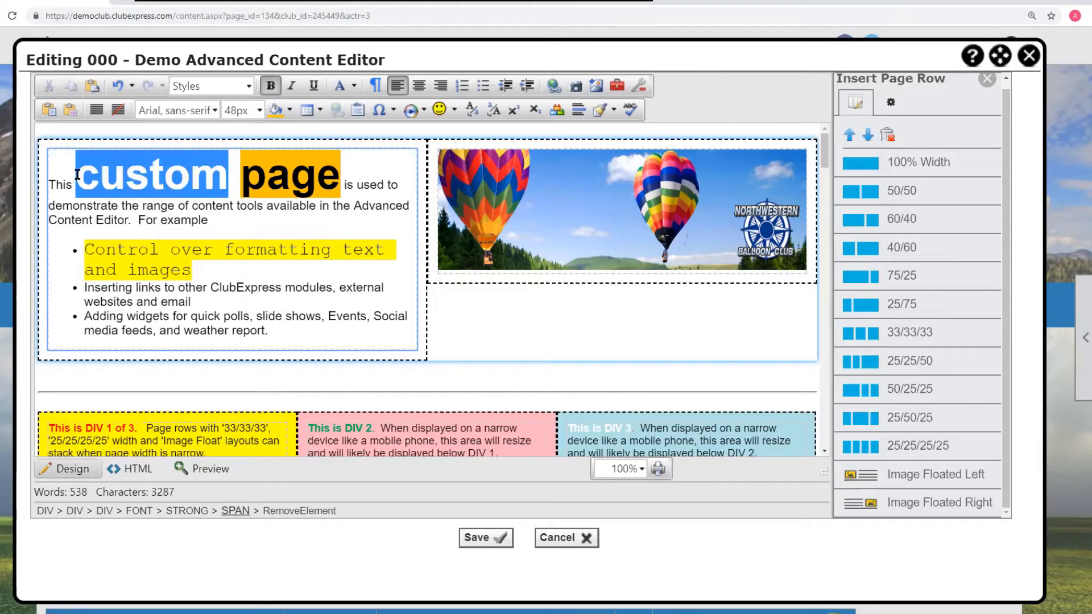
{"action": "left_click", "coordinate": [353, 86]}
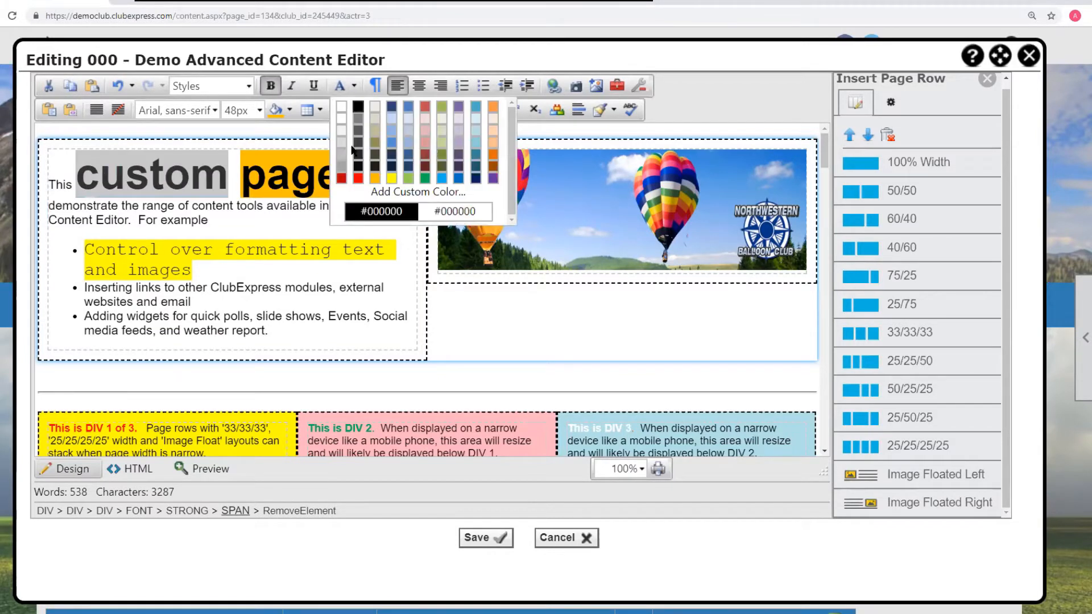
{"action": "left_click", "coordinate": [358, 179]}
{"action": "left_click", "coordinate": [302, 219]}
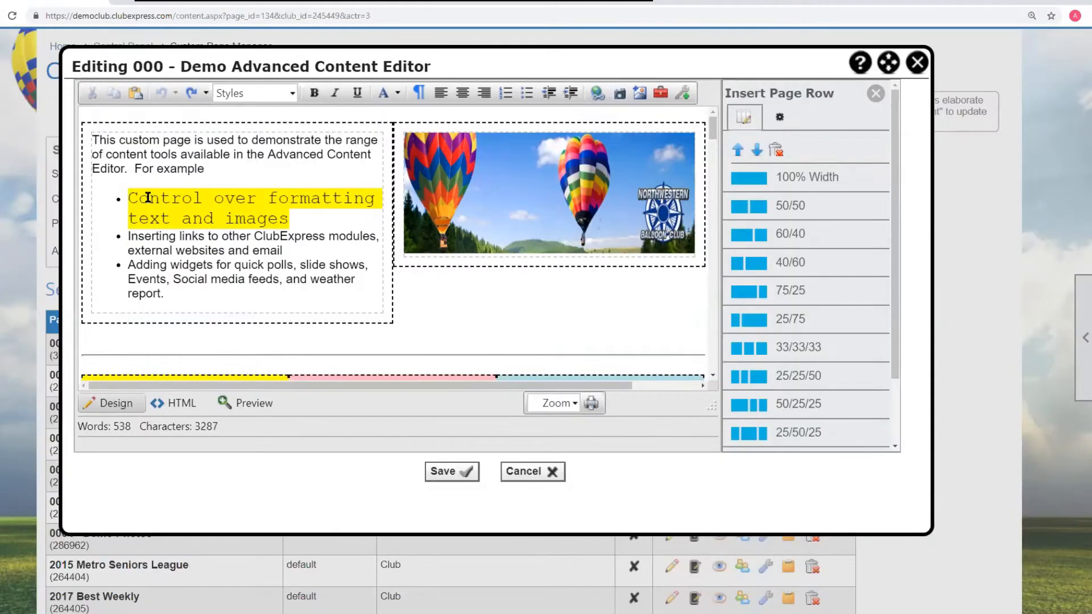
- Indent the 'Inserting links to other ClubExpress modules' bullet one level and outdent it again
{"action": "left_click", "coordinate": [139, 196]}
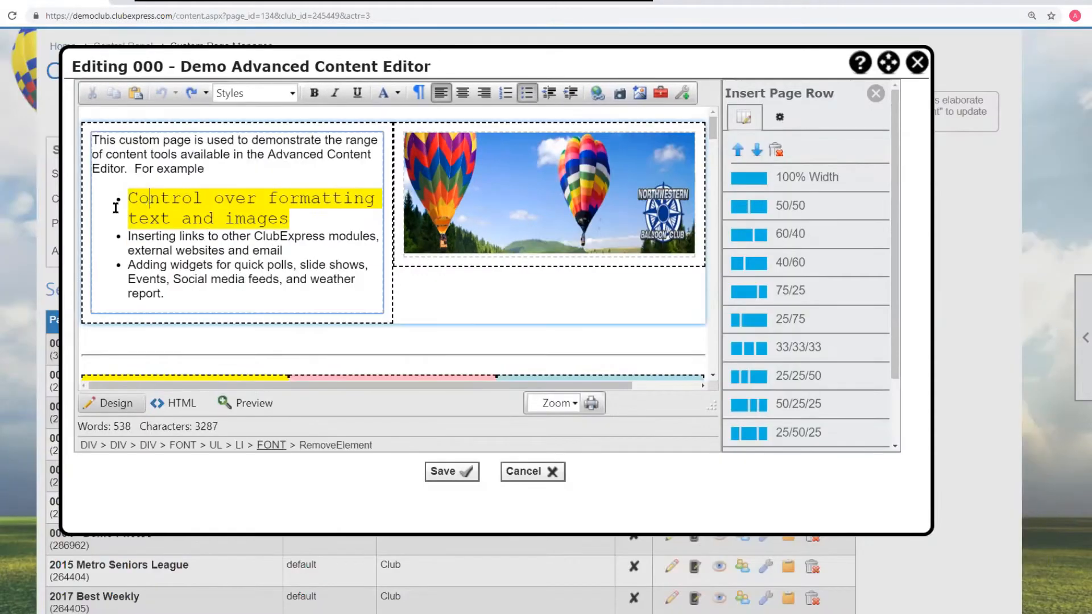
{"action": "left_click", "coordinate": [570, 93]}
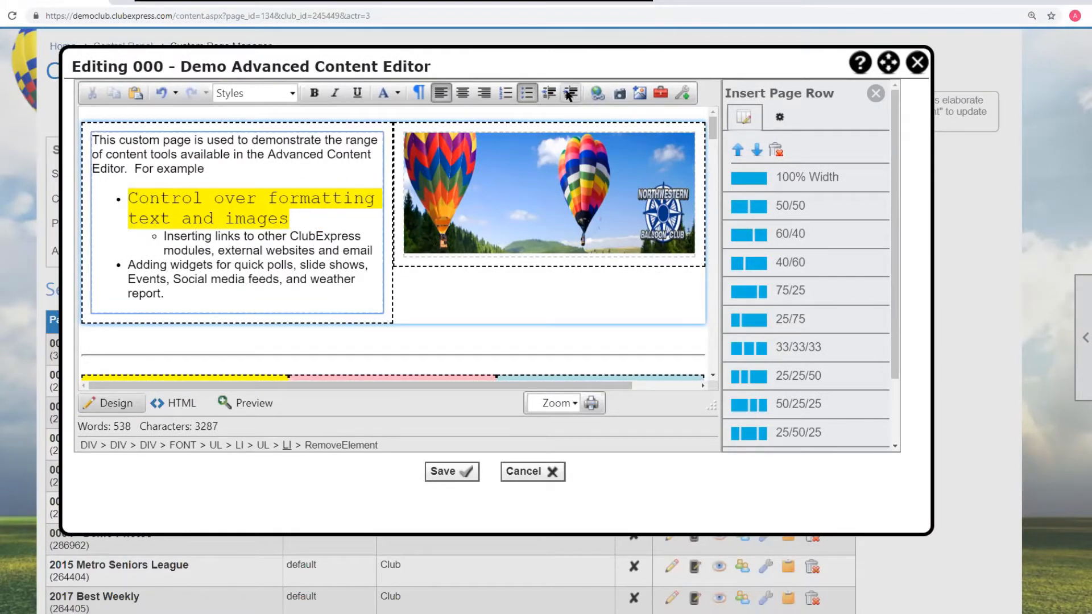
{"action": "left_click", "coordinate": [549, 92]}
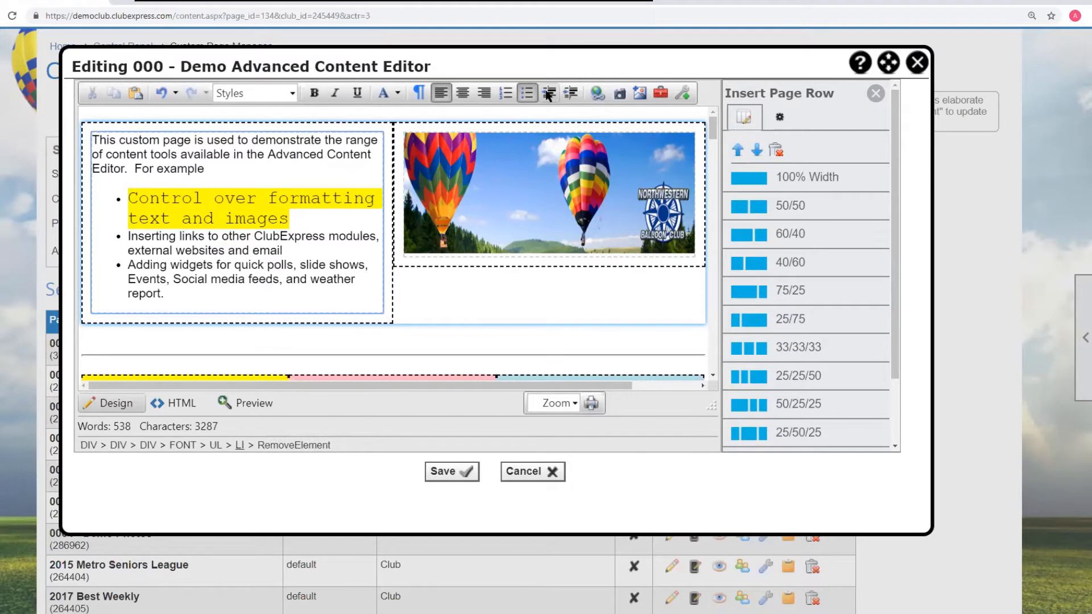
- Right-align the 'Control over formatting text and images' bullet and restore it to left alignment
{"action": "left_click", "coordinate": [289, 214]}
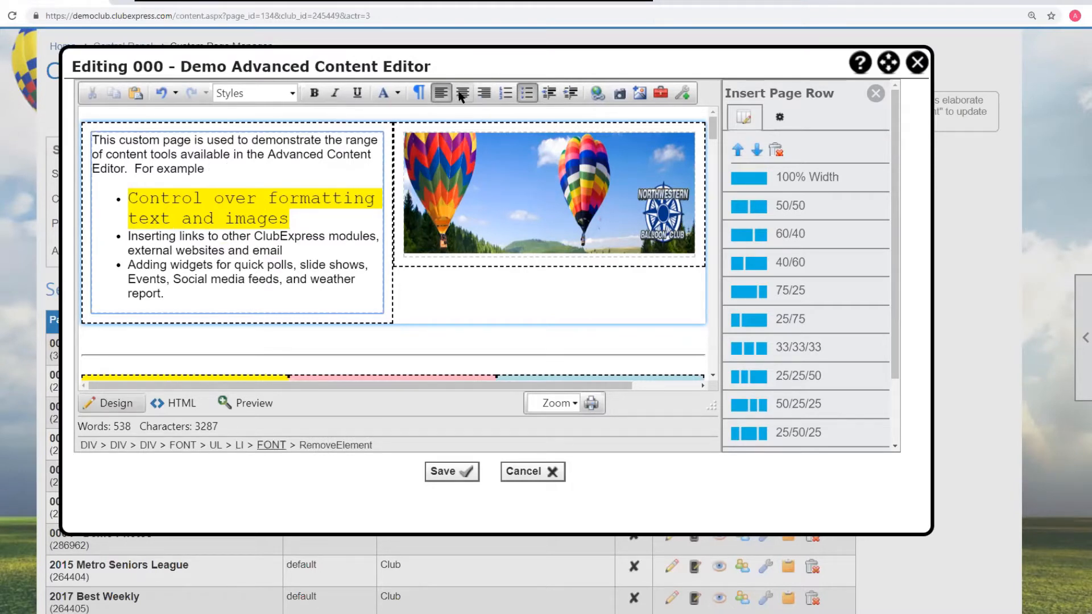
{"action": "left_click", "coordinate": [483, 93]}
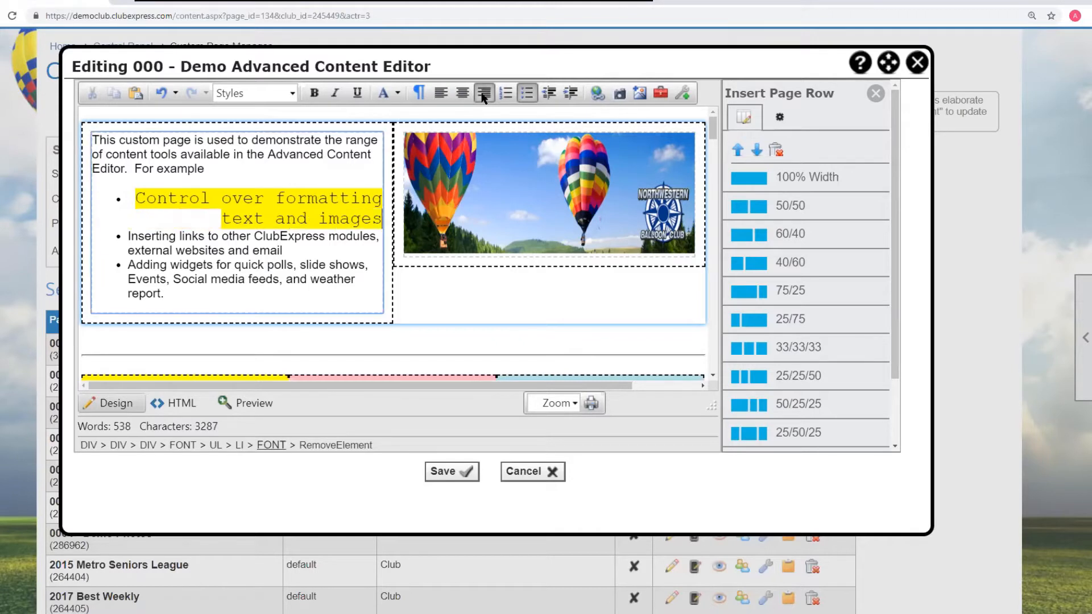
{"action": "left_click", "coordinate": [441, 93]}
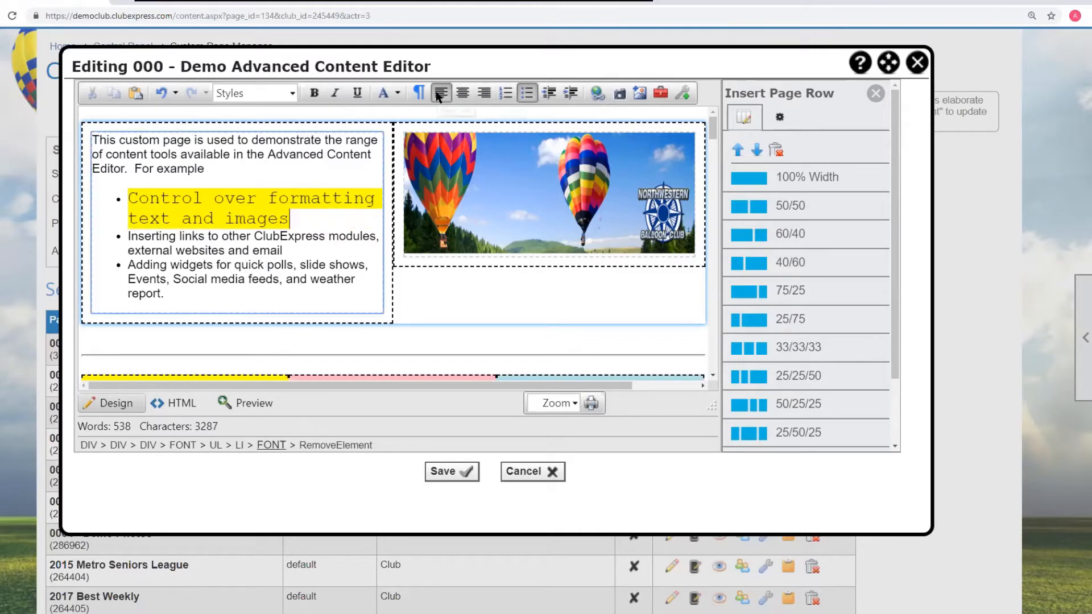
- Show the additional editor tools and try the editor's paste command
{"action": "left_click", "coordinate": [683, 94]}
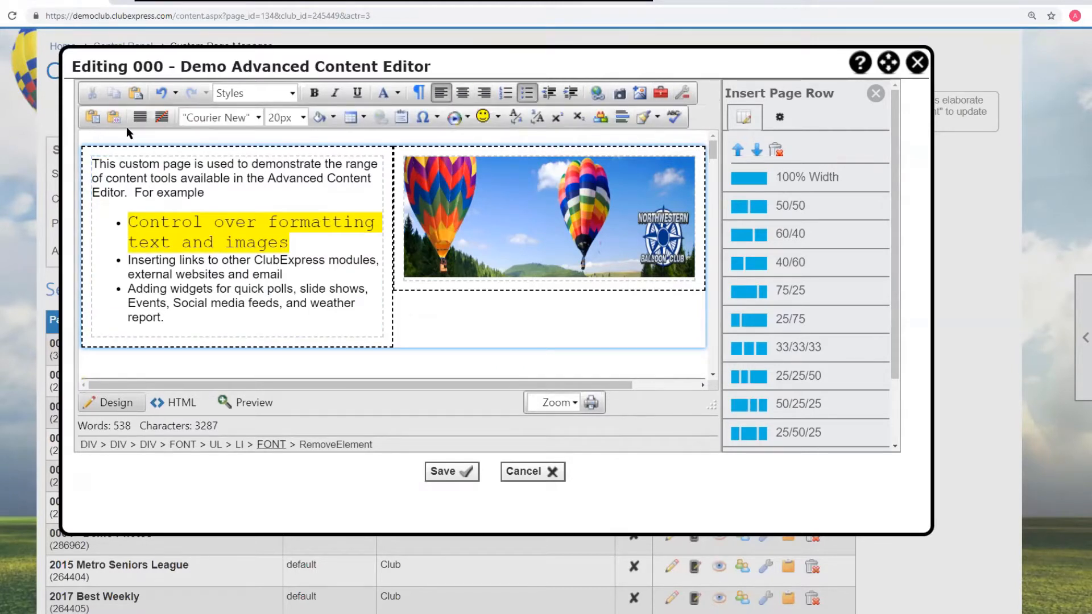
{"action": "left_click", "coordinate": [139, 118]}
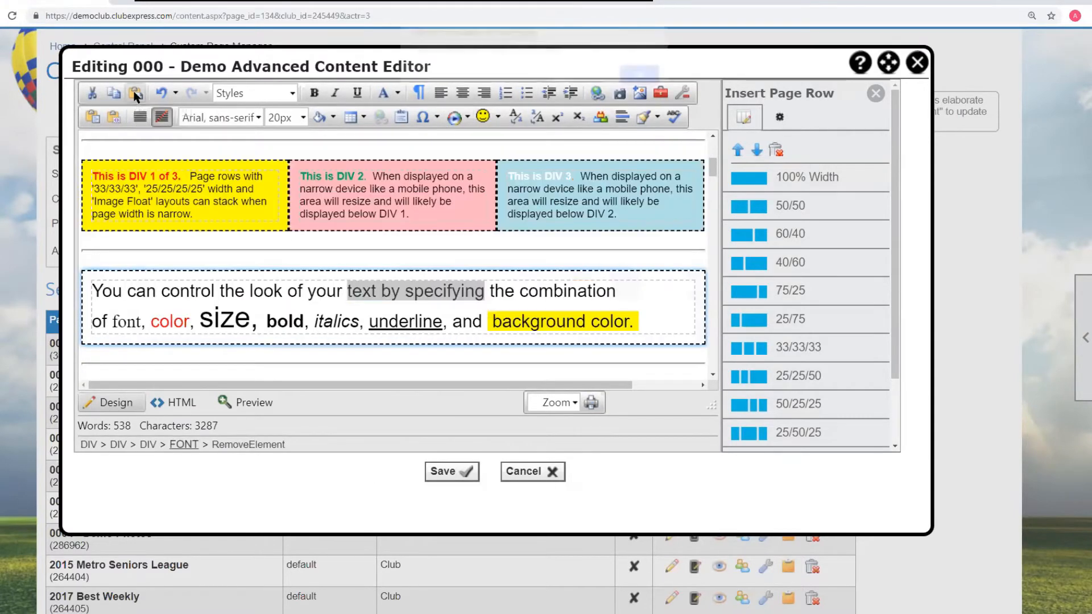
{"action": "left_click", "coordinate": [136, 94]}
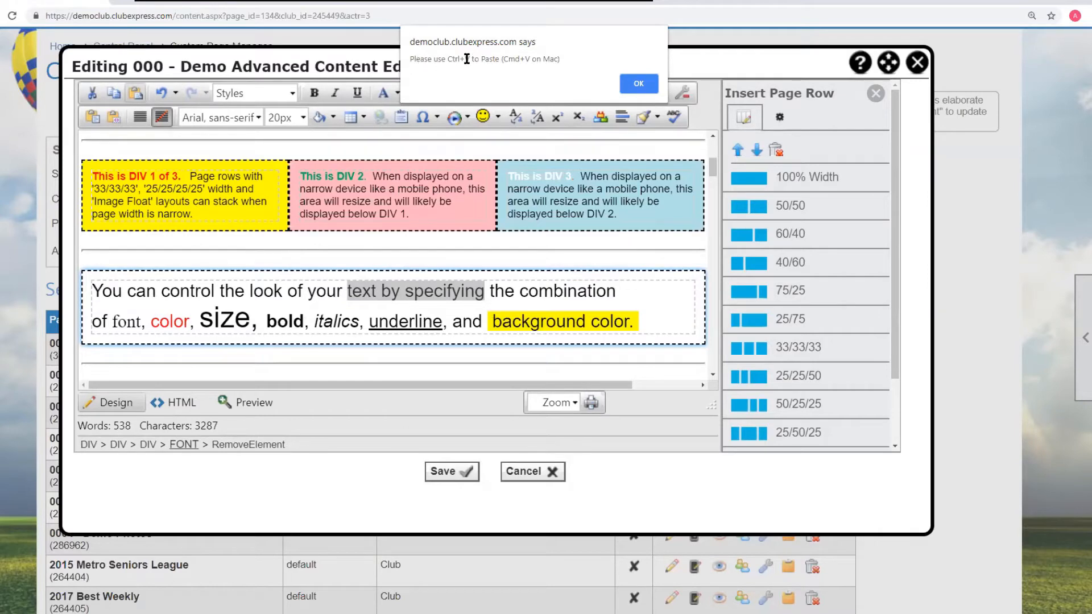
{"action": "left_click", "coordinate": [638, 84]}
- Paste the sentence 'We are all looking forward to many more balloon launches this year.' after 'report.' in the intro column
{"action": "scroll", "coordinate": [198, 155], "scroll_direction": "up", "scroll_amount": 2}
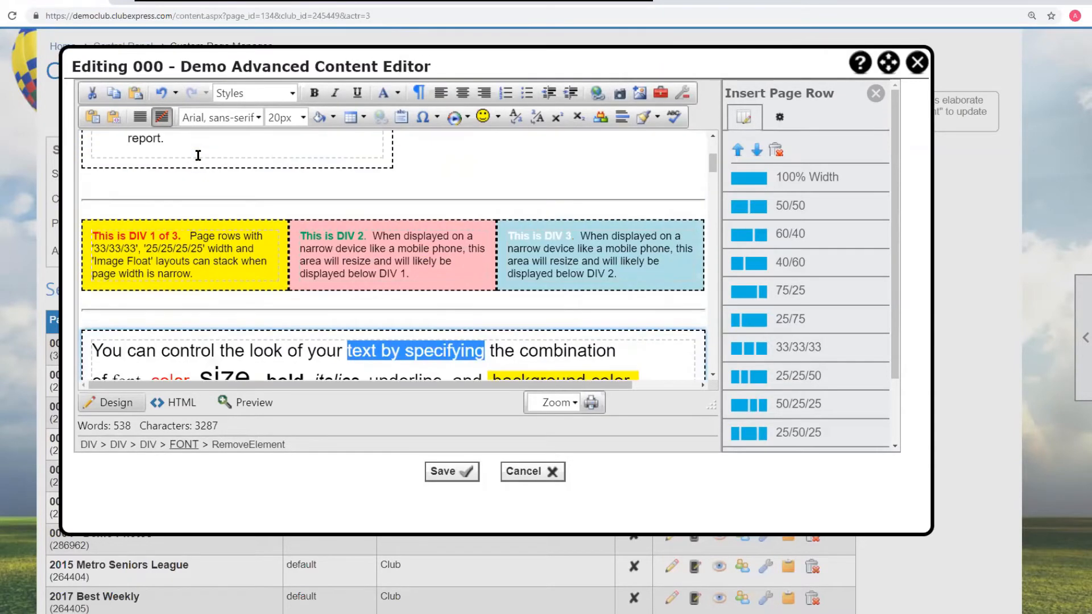
{"action": "scroll", "coordinate": [198, 170], "scroll_direction": "up", "scroll_amount": 2}
{"action": "right_click", "coordinate": [191, 200]}
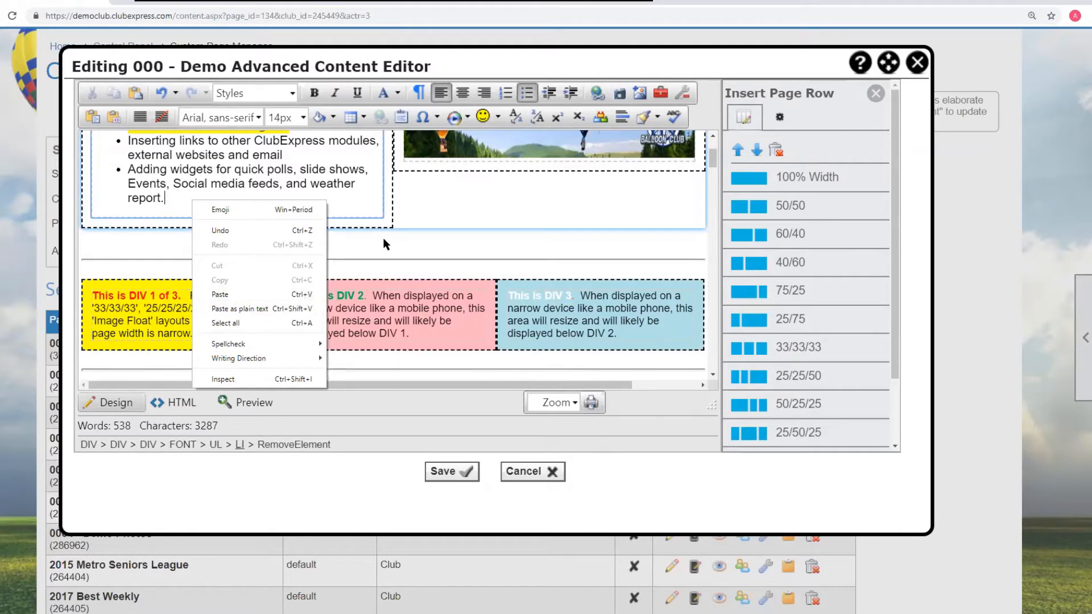
{"action": "left_click", "coordinate": [193, 194]}
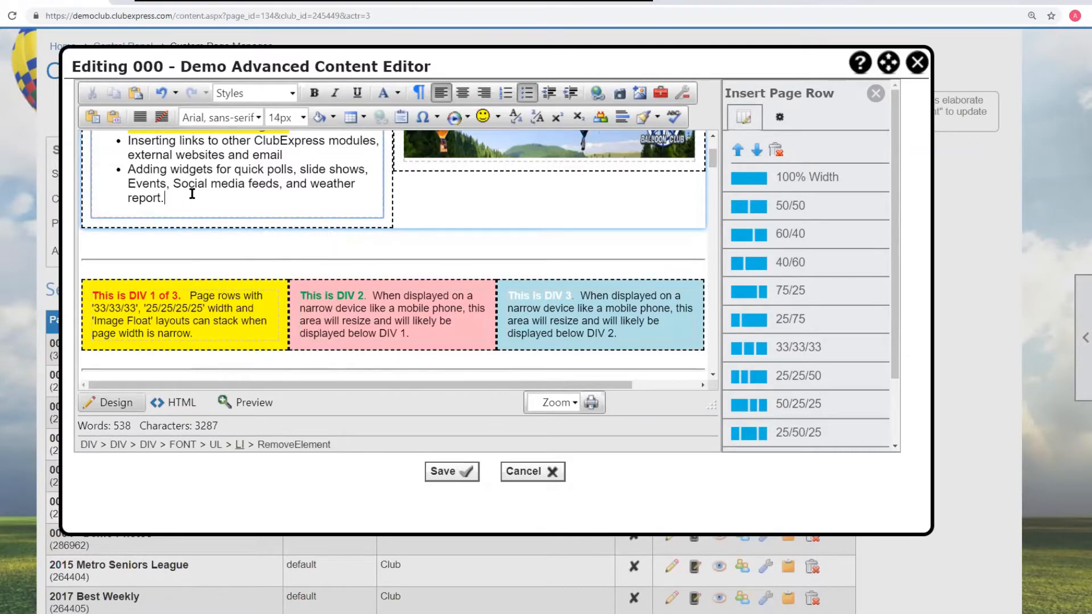
{"action": "type", "text": "We are all looking forward to many more balloon launches this year."}
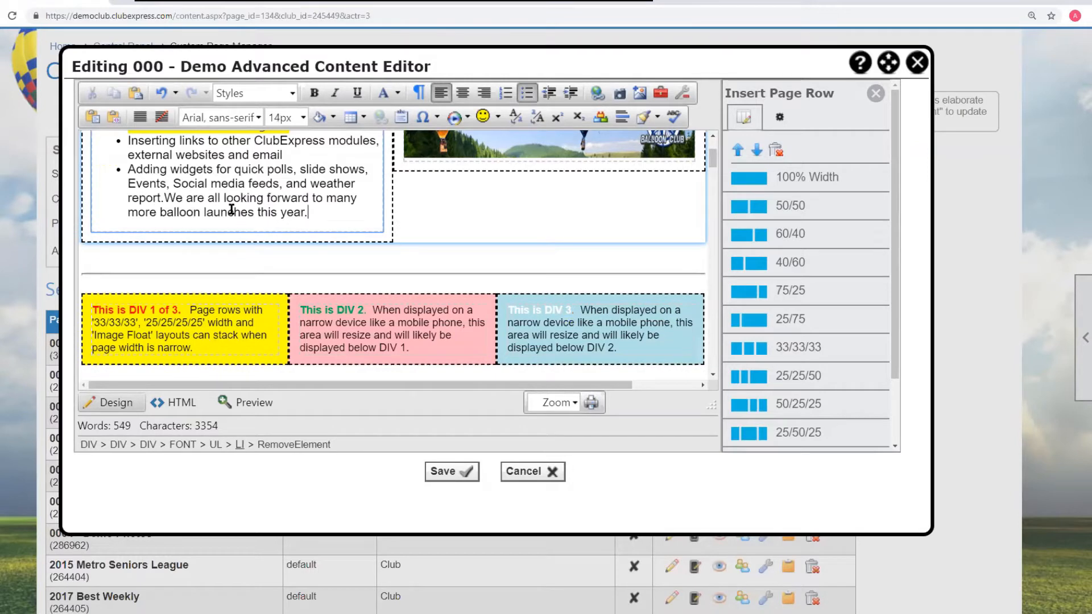
{"action": "left_click", "coordinate": [164, 198]}
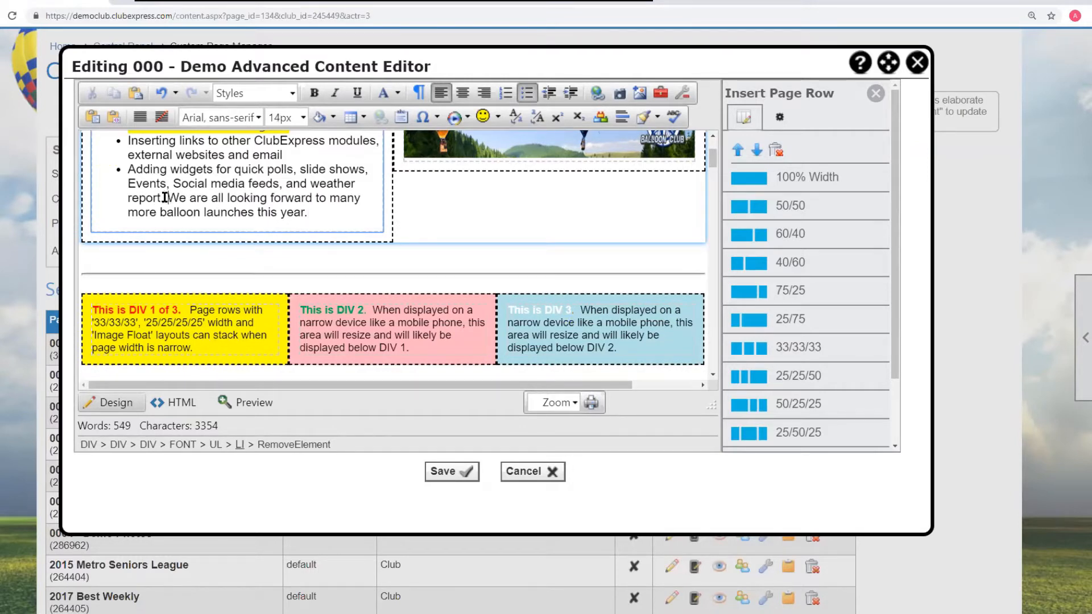
- Undo the pasted sentence in the intro column
{"action": "key", "text": "ctrl+z"}
{"action": "key", "text": "ctrl+z"}
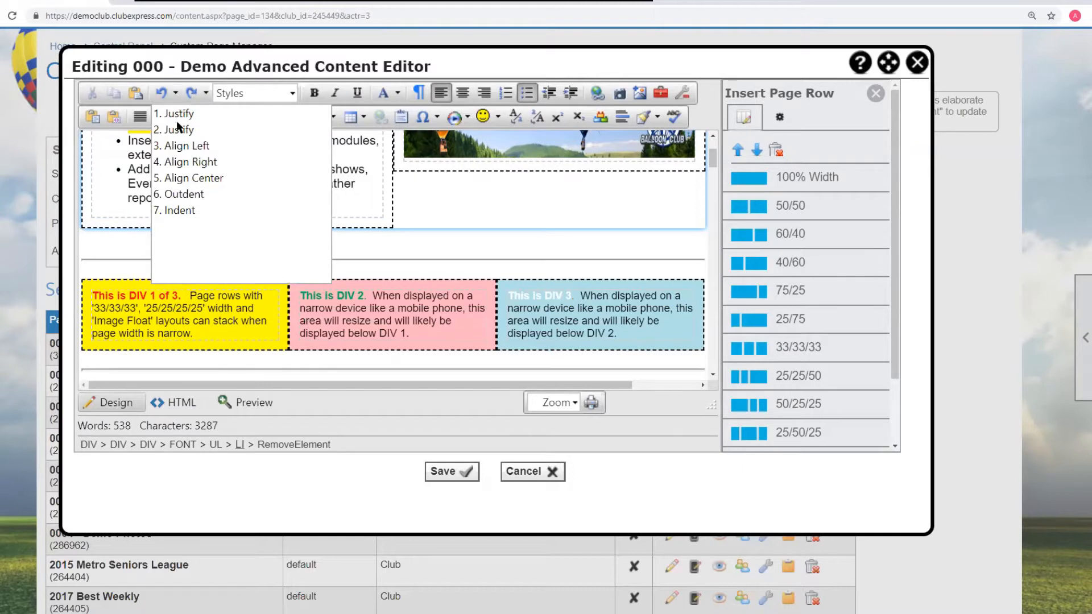
{"action": "left_click", "coordinate": [206, 94]}
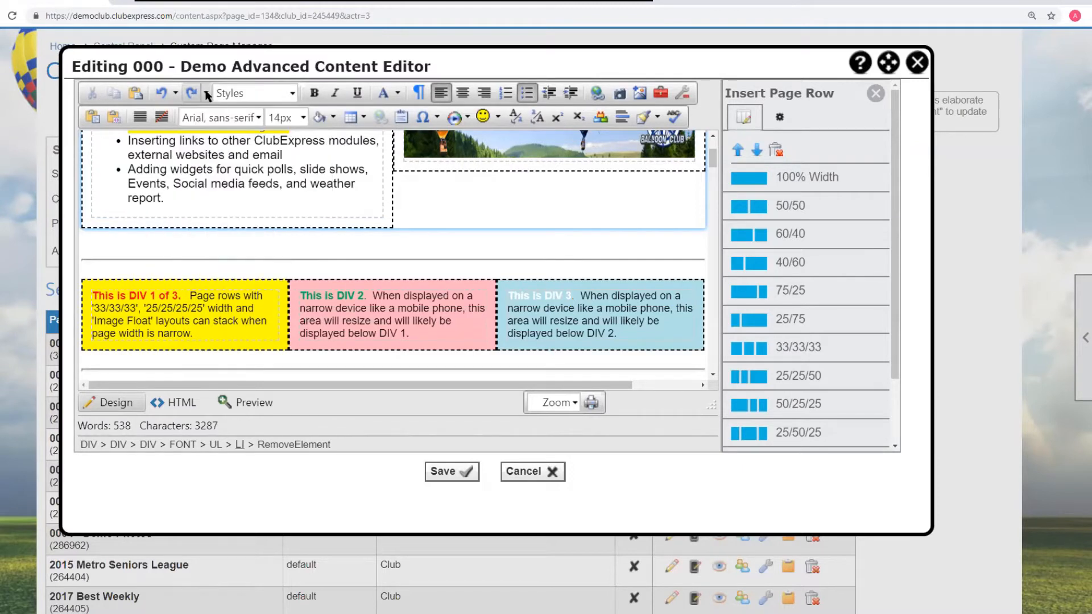
{"action": "left_click", "coordinate": [208, 94]}
{"action": "left_click", "coordinate": [480, 188]}
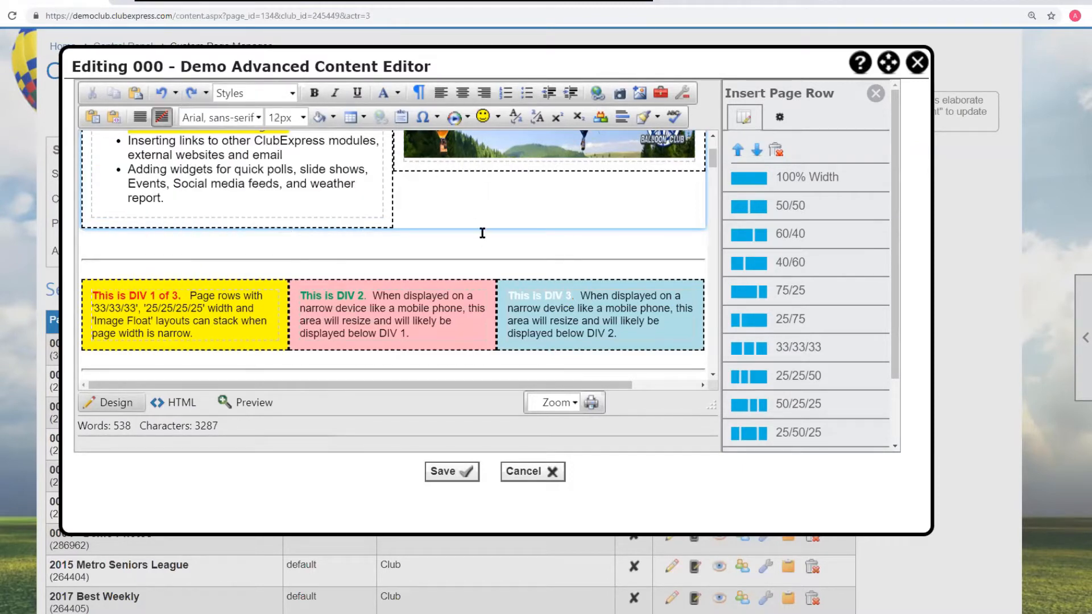
- Inspect the element path of the formatting sample line, selecting the word 'color'
{"action": "scroll", "coordinate": [482, 233], "scroll_direction": "up", "scroll_amount": 2}
{"action": "scroll", "coordinate": [482, 236], "scroll_direction": "down", "scroll_amount": 6}
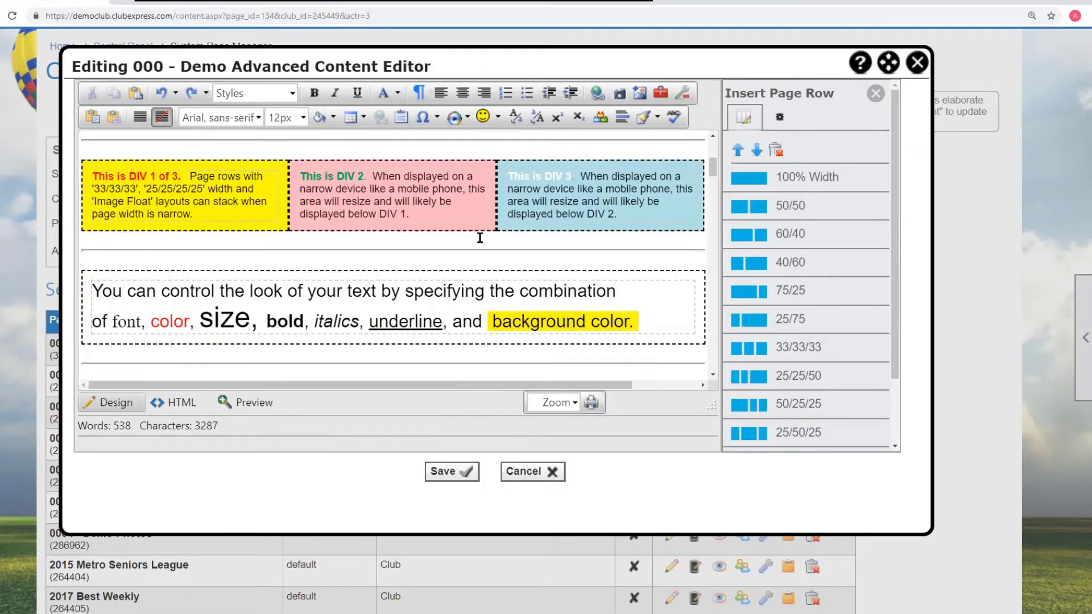
{"action": "scroll", "coordinate": [480, 238], "scroll_direction": "up", "scroll_amount": 1}
{"action": "scroll", "coordinate": [481, 239], "scroll_direction": "down", "scroll_amount": 3}
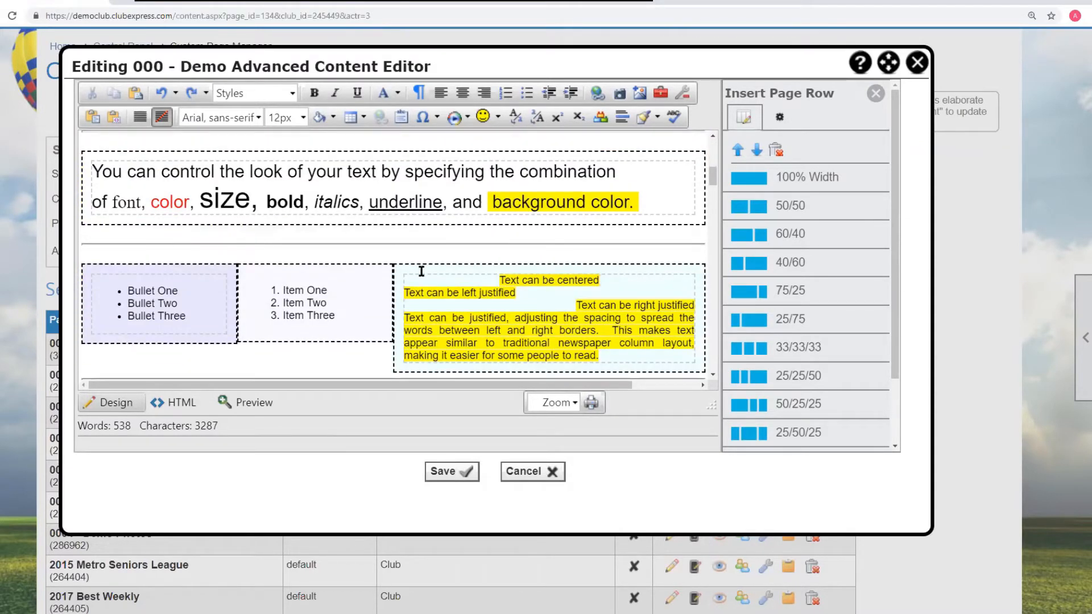
{"action": "left_click", "coordinate": [536, 203]}
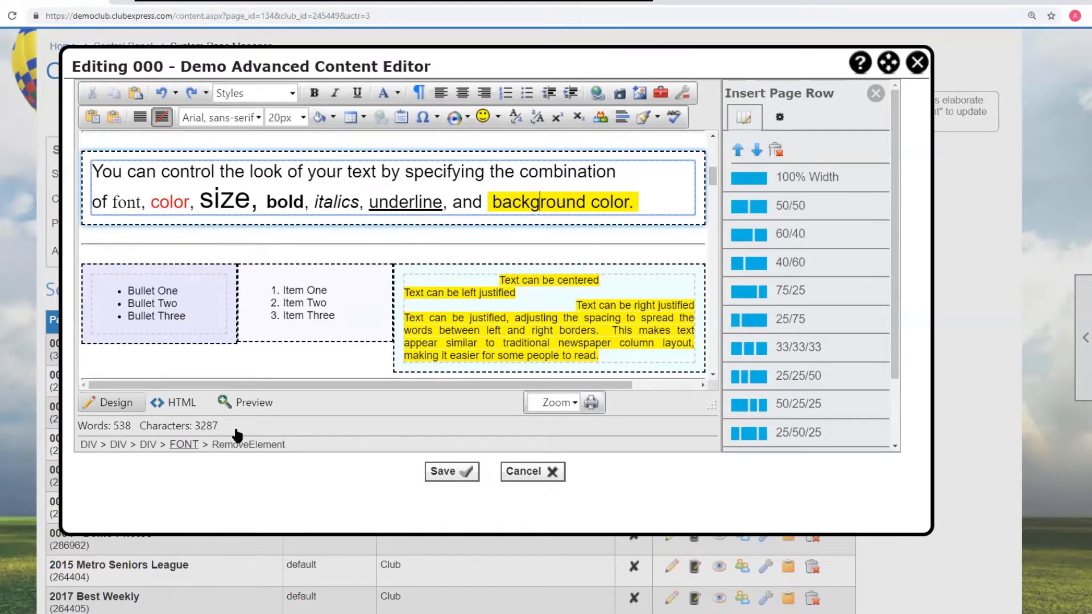
{"action": "left_click", "coordinate": [87, 445]}
{"action": "left_click_drag", "start_coordinate": [191, 203], "coordinate": [151, 203]}
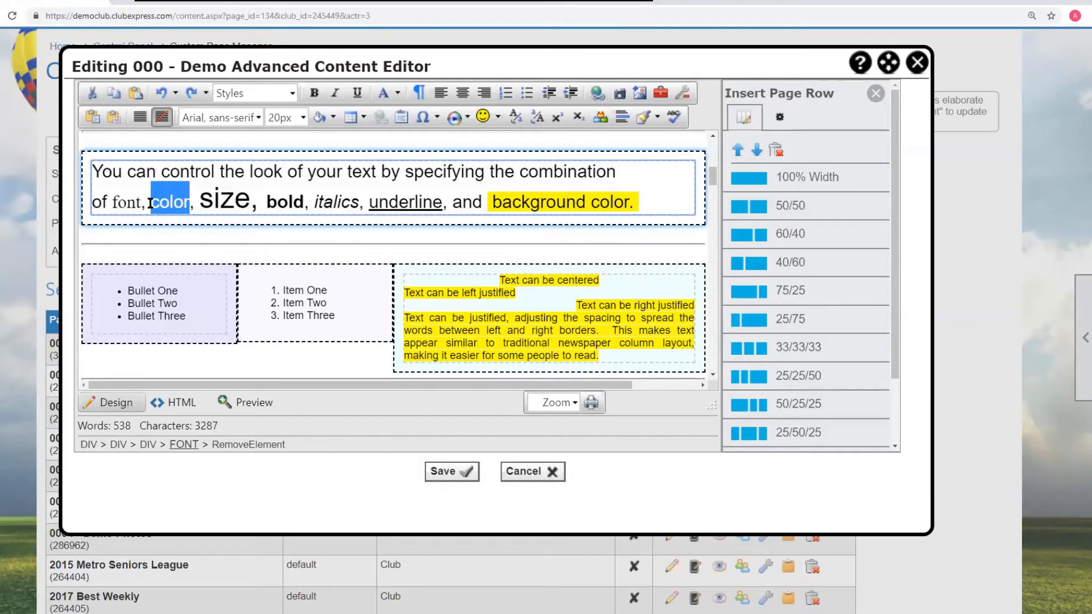
- Remove the font, bold and cell elements around the table's 326 total, then undo those removals
{"action": "scroll", "coordinate": [388, 254], "scroll_direction": "up", "scroll_amount": 5}
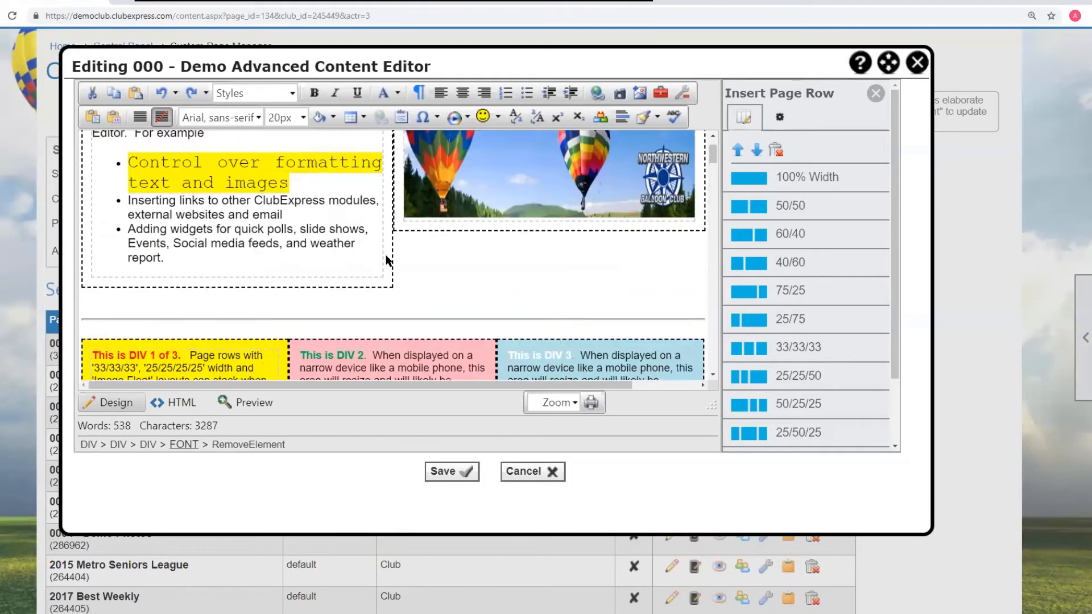
{"action": "scroll", "coordinate": [388, 259], "scroll_direction": "down", "scroll_amount": 10}
{"action": "scroll", "coordinate": [387, 258], "scroll_direction": "down", "scroll_amount": 10}
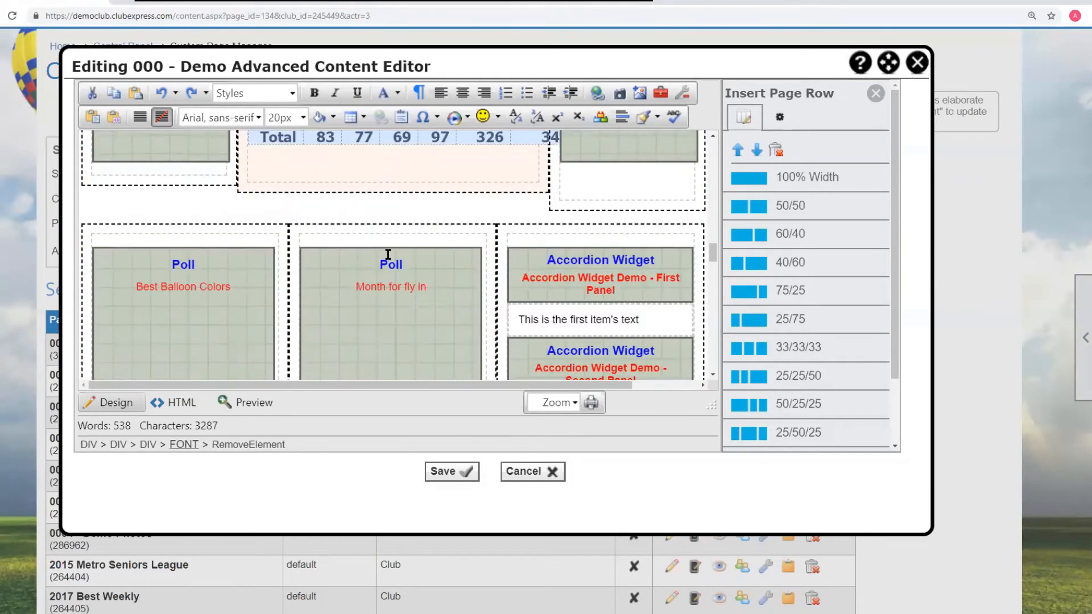
{"action": "scroll", "coordinate": [481, 259], "scroll_direction": "up", "scroll_amount": 3}
{"action": "left_click_drag", "start_coordinate": [472, 317], "coordinate": [503, 317]}
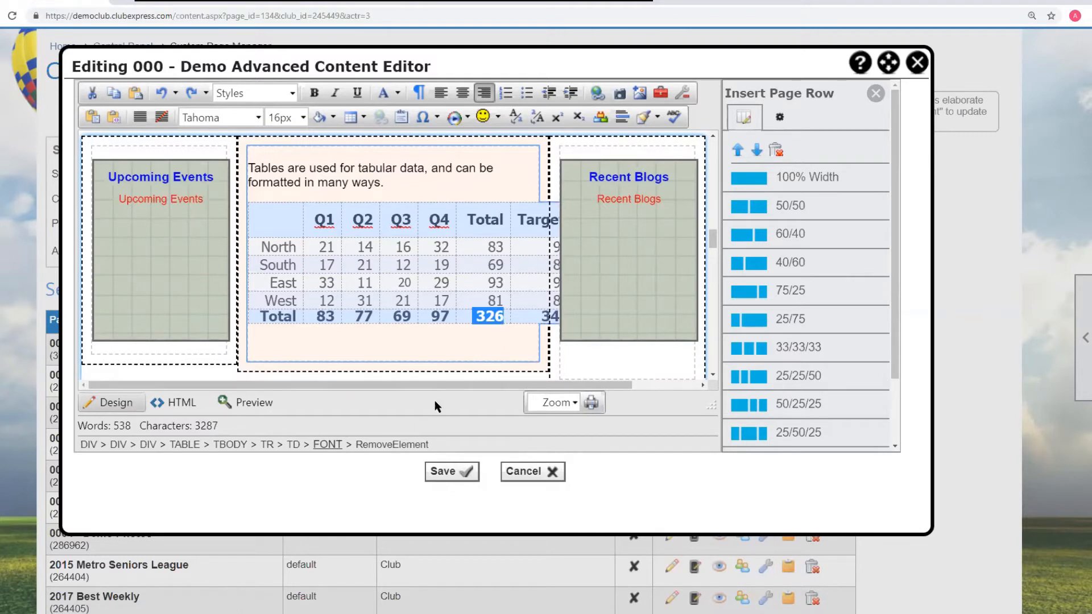
{"action": "left_click", "coordinate": [400, 447]}
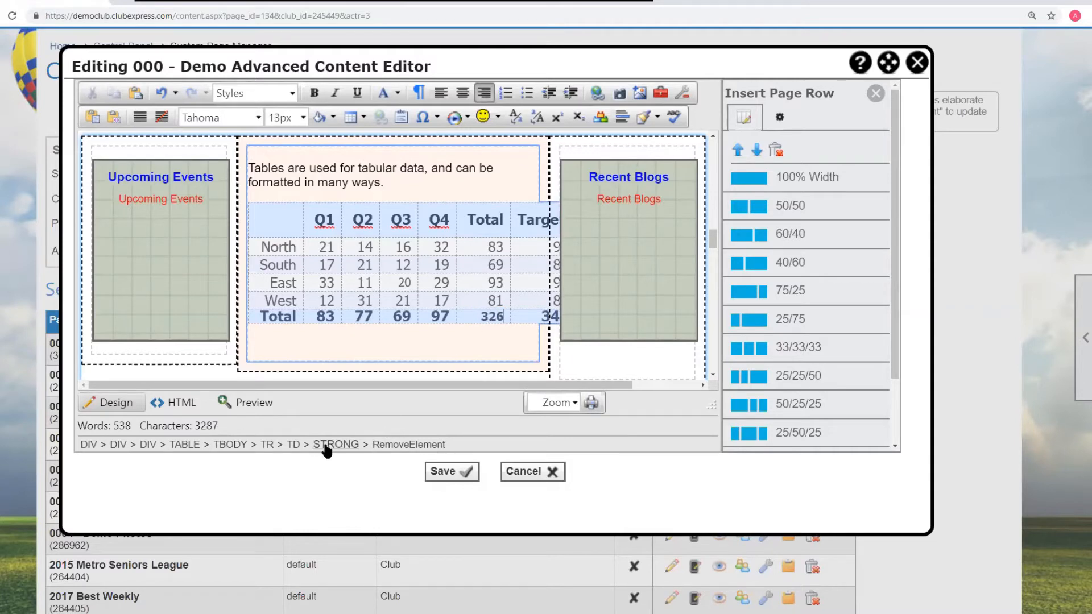
{"action": "left_click", "coordinate": [386, 446]}
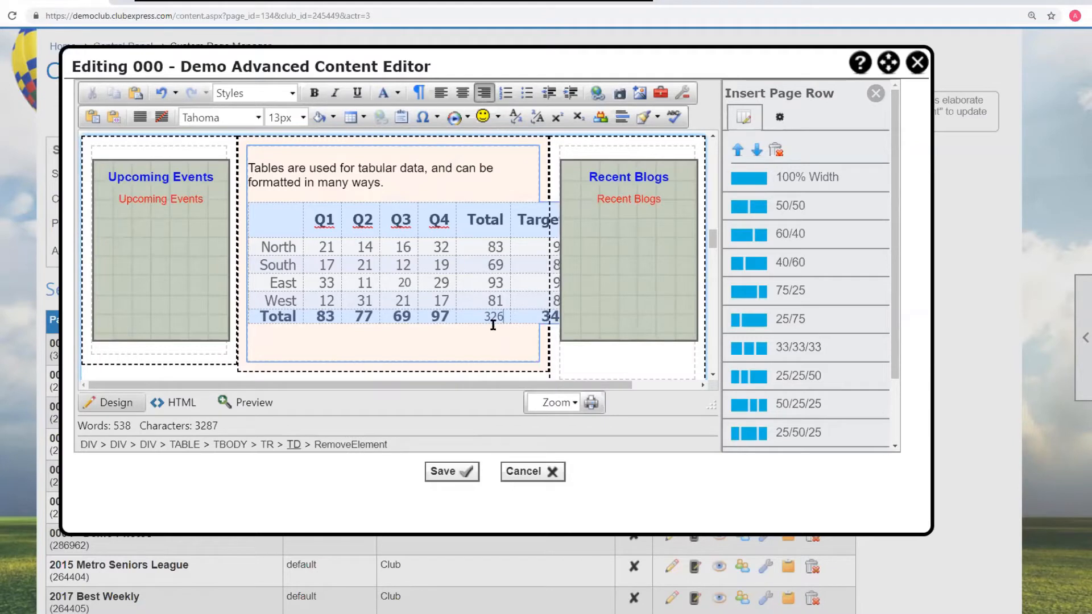
{"action": "left_click", "coordinate": [349, 445]}
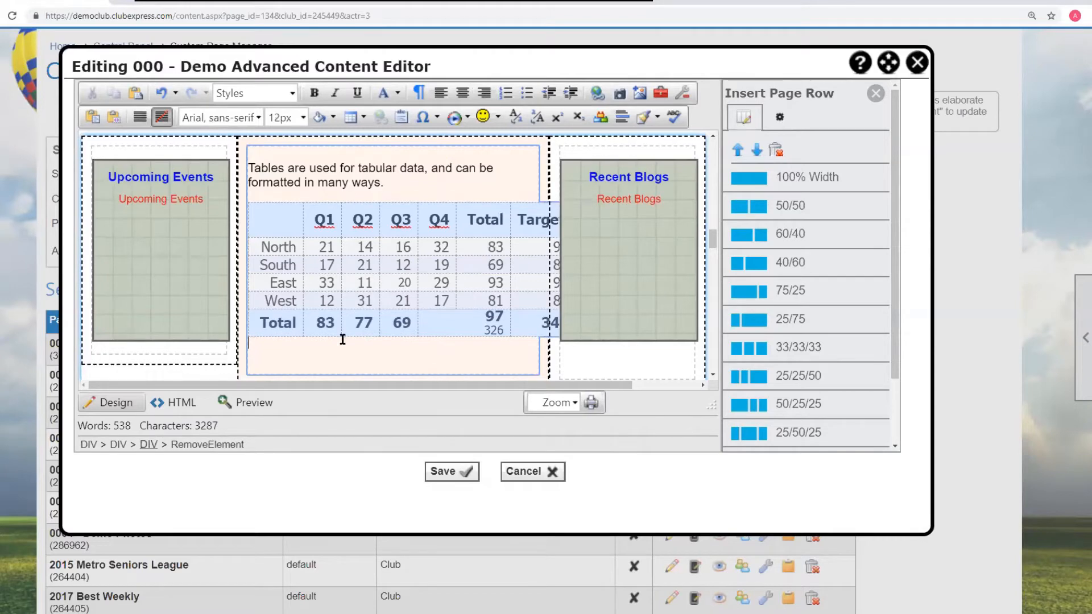
{"action": "left_click", "coordinate": [154, 96]}
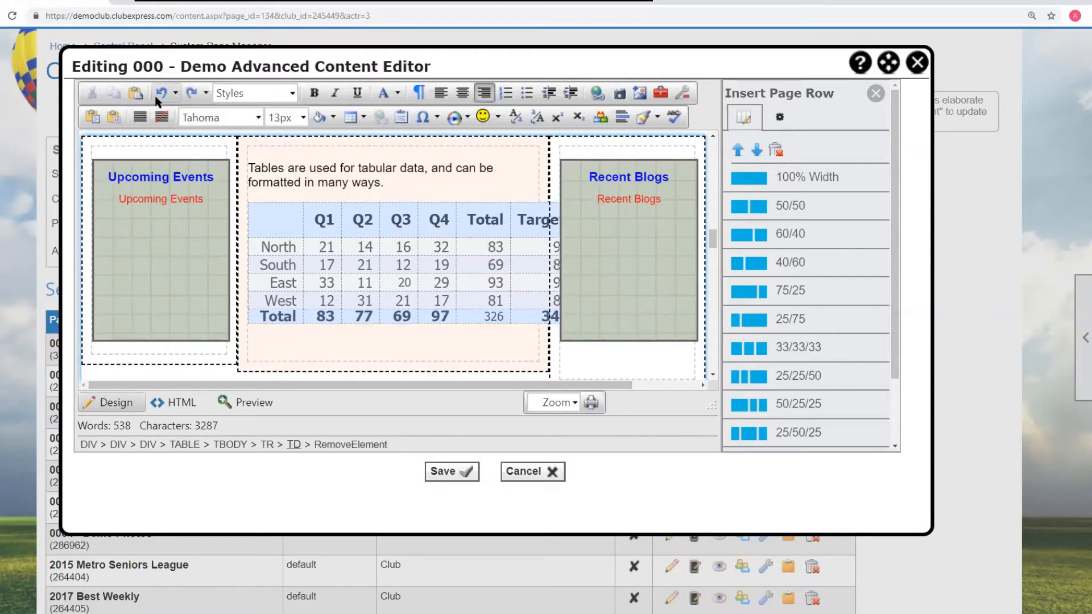
{"action": "left_click", "coordinate": [155, 96]}
{"action": "left_click", "coordinate": [155, 95]}
{"action": "left_click", "coordinate": [154, 95]}
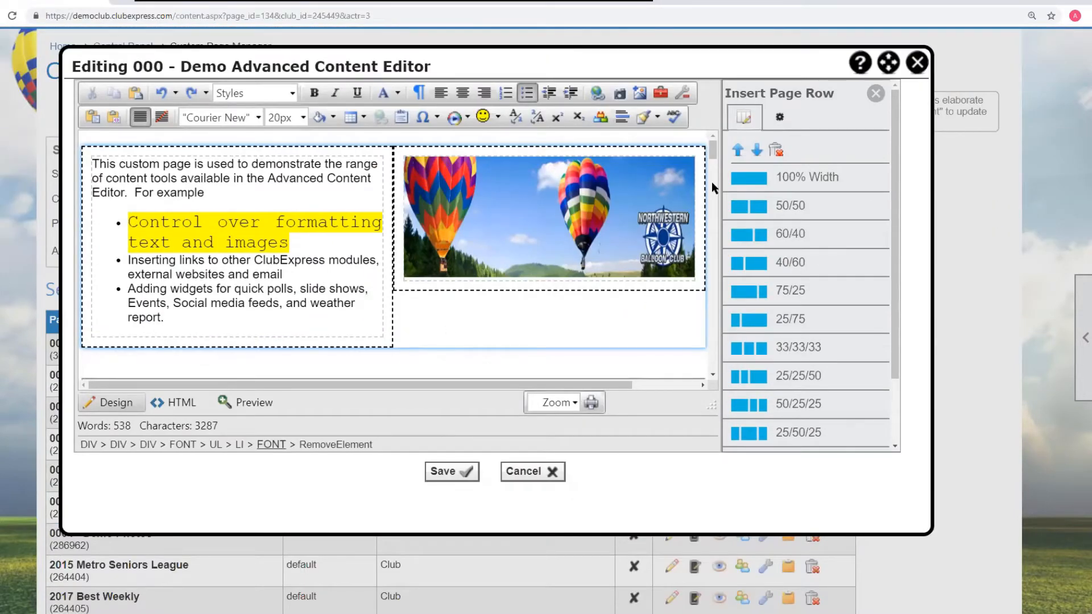
- Select the whole quarterly table and then its North row through the element path
{"action": "left_click_drag", "start_coordinate": [713, 152], "coordinate": [705, 244]}
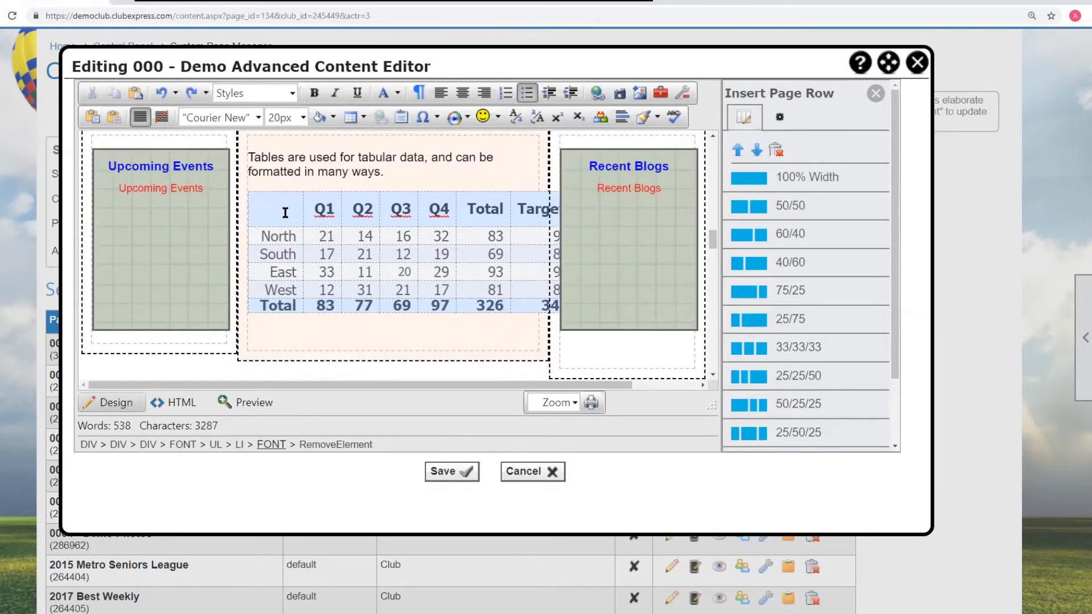
{"action": "left_click", "coordinate": [360, 256]}
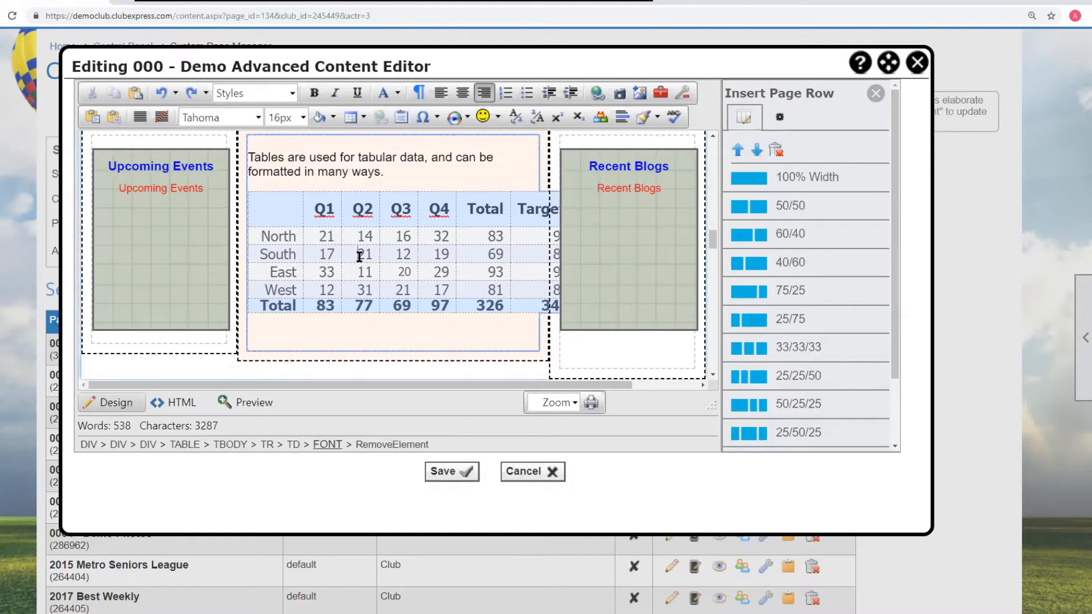
{"action": "left_click", "coordinate": [184, 444]}
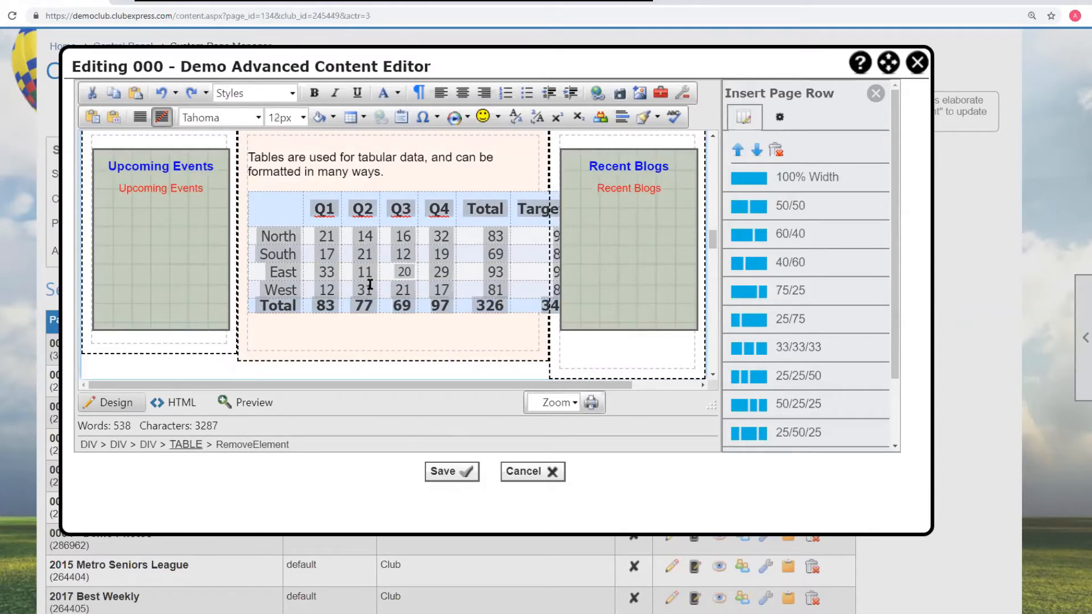
{"action": "left_click", "coordinate": [307, 237]}
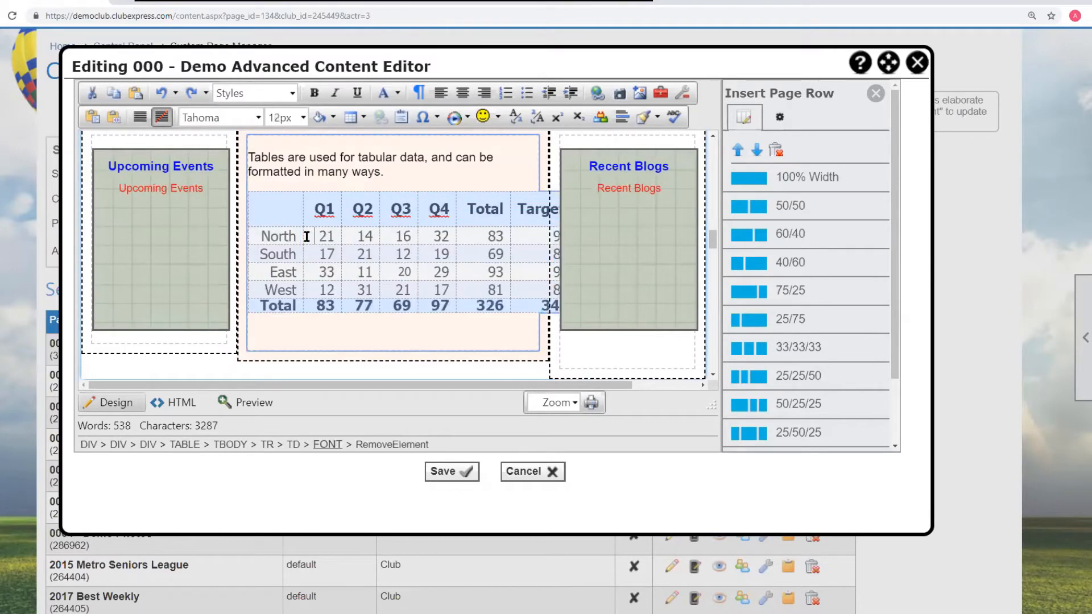
{"action": "left_click", "coordinate": [267, 447]}
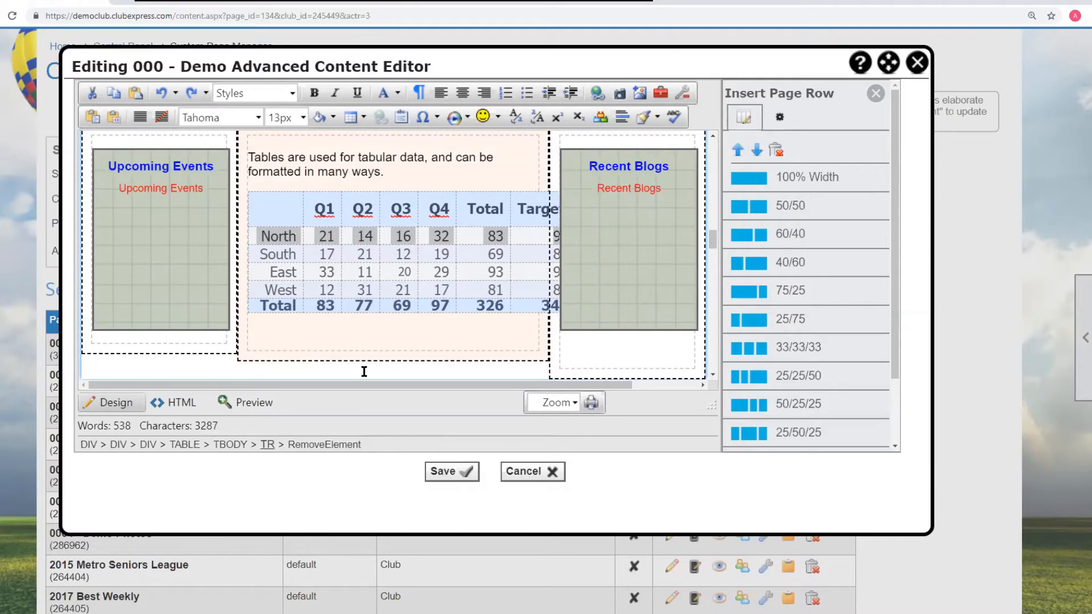
- Insert an Image Floated Left page row at the top of the page content
{"action": "scroll", "coordinate": [448, 404], "scroll_direction": "up", "scroll_amount": 5}
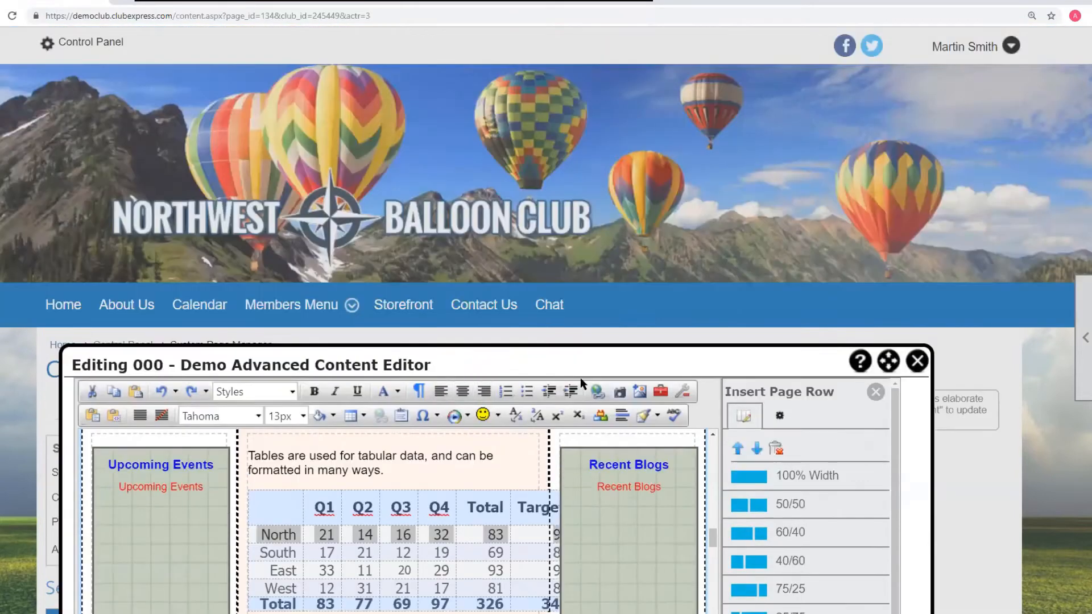
{"action": "scroll", "coordinate": [932, 380], "scroll_direction": "down", "scroll_amount": 5}
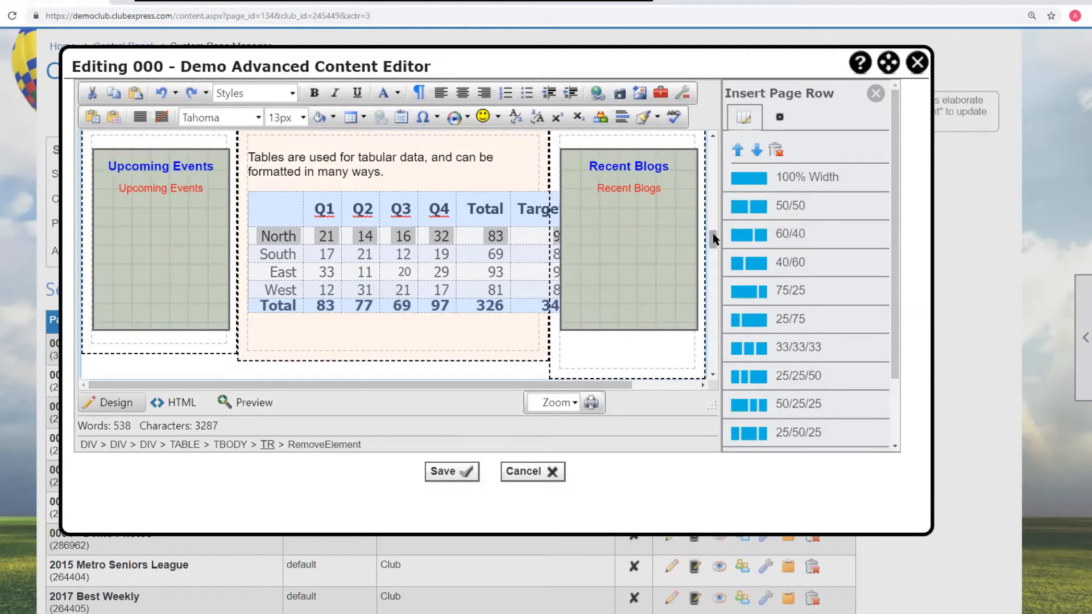
{"action": "left_click", "coordinate": [420, 334]}
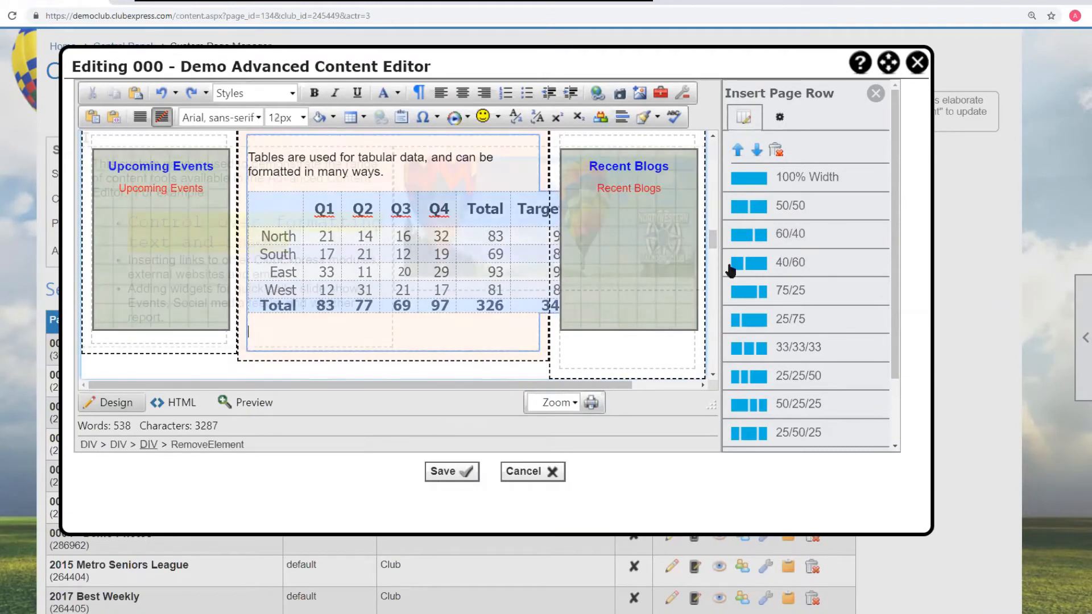
{"action": "scroll", "coordinate": [419, 318], "scroll_direction": "up", "scroll_amount": 5}
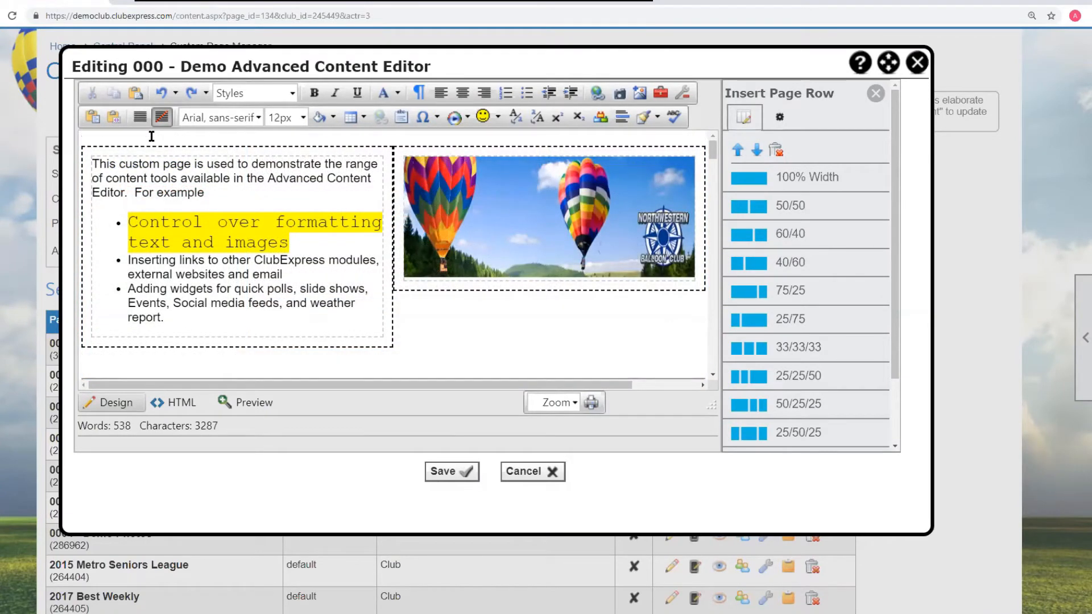
{"action": "scroll", "coordinate": [824, 300], "scroll_direction": "down", "scroll_amount": 3}
{"action": "scroll", "coordinate": [790, 253], "scroll_direction": "down", "scroll_amount": 3}
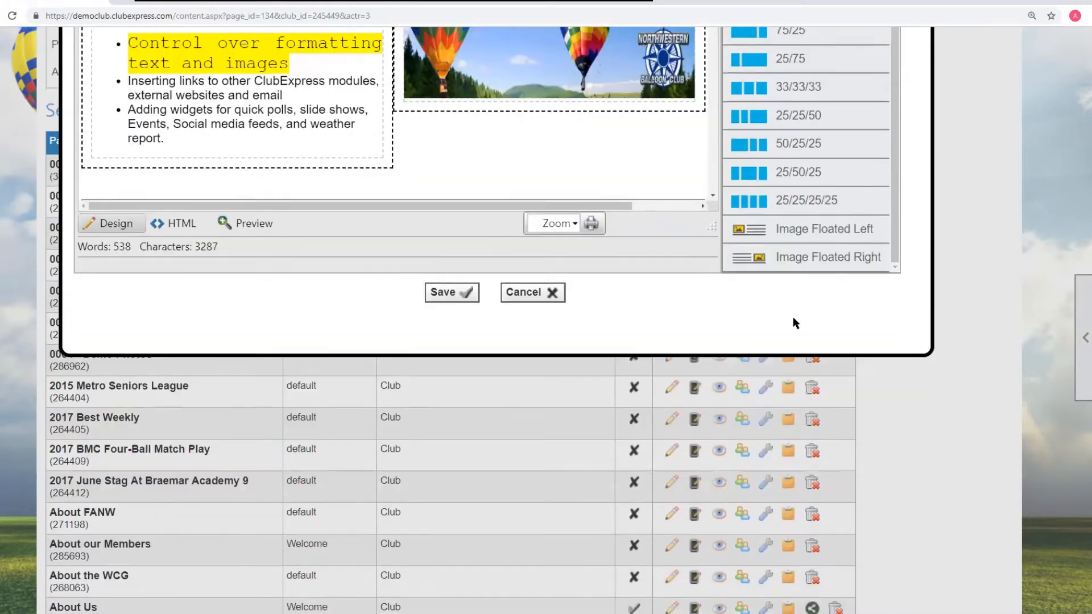
{"action": "left_click", "coordinate": [793, 232]}
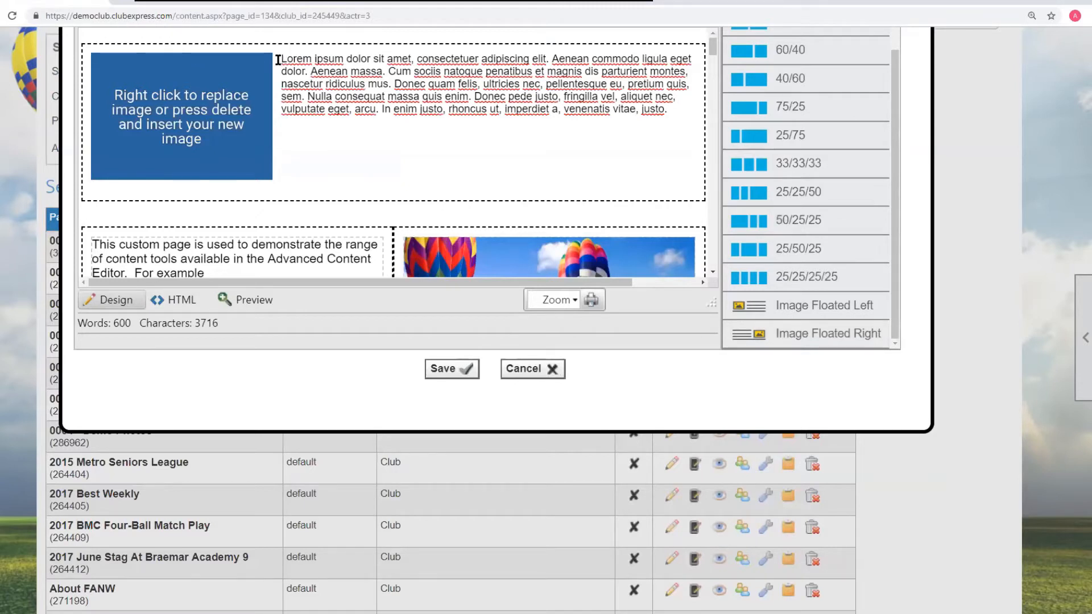
- Replace the row's lorem ipsum paragraph with the text 'This is float left text'
{"action": "left_click_drag", "start_coordinate": [281, 59], "coordinate": [667, 112]}
{"action": "type", "text": "This is fla"}
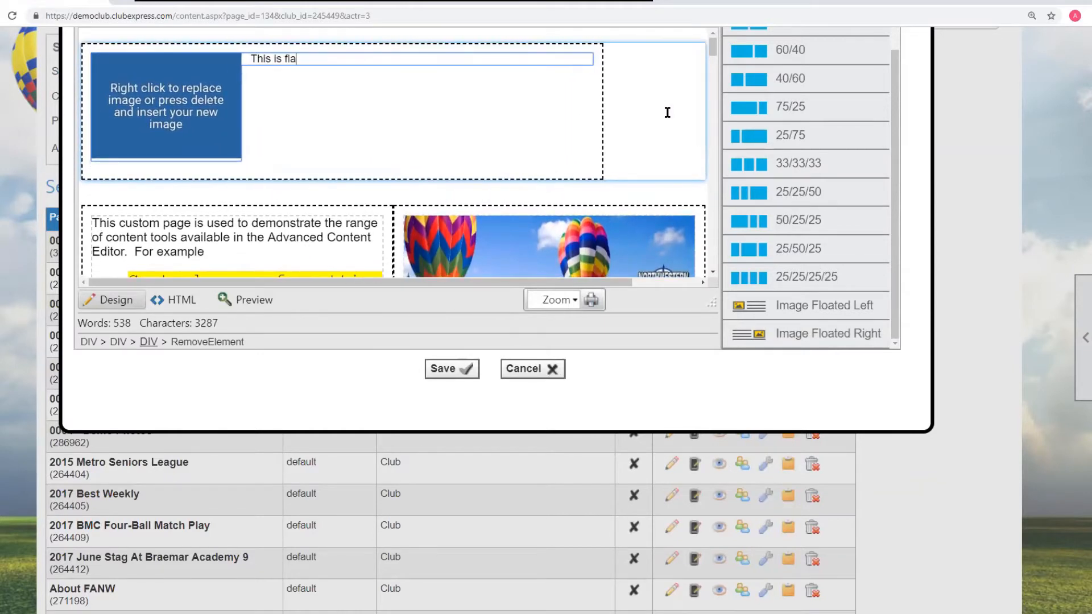
{"action": "key", "text": "BackSpace"}
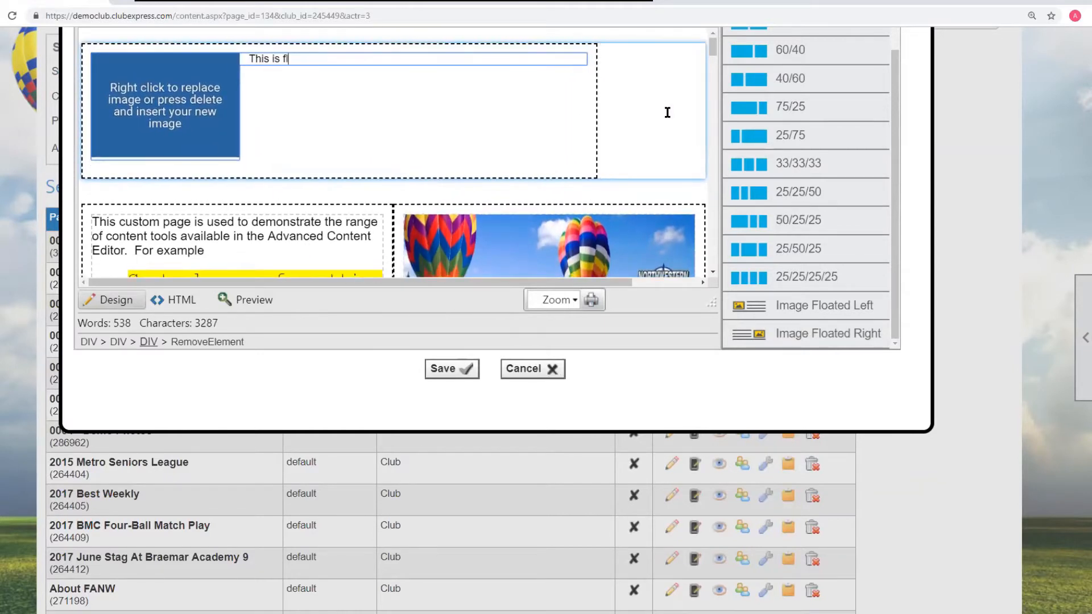
{"action": "type", "text": "oat lef"}
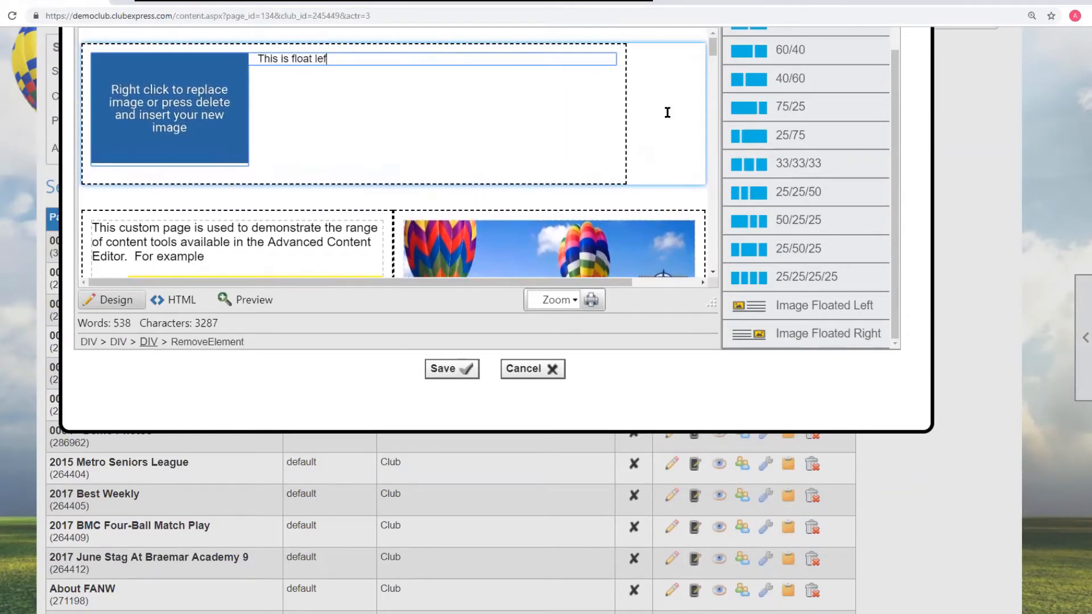
{"action": "type", "text": "t text"}
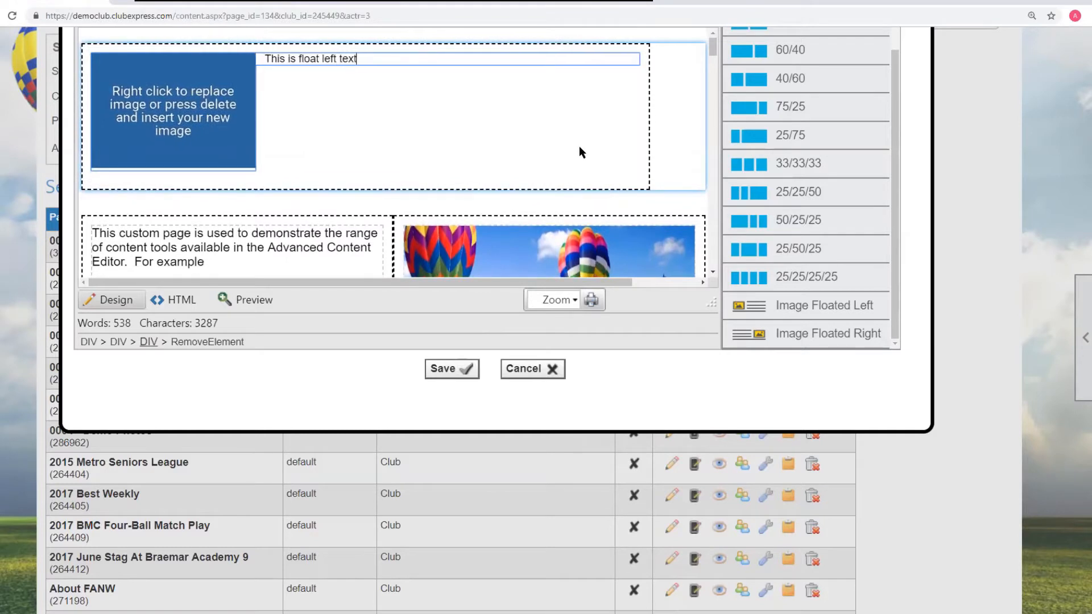
- Replace the float-left row's placeholder image with balloon_icon.png, found by searching file names starting with Balloon
{"action": "left_click", "coordinate": [150, 88]}
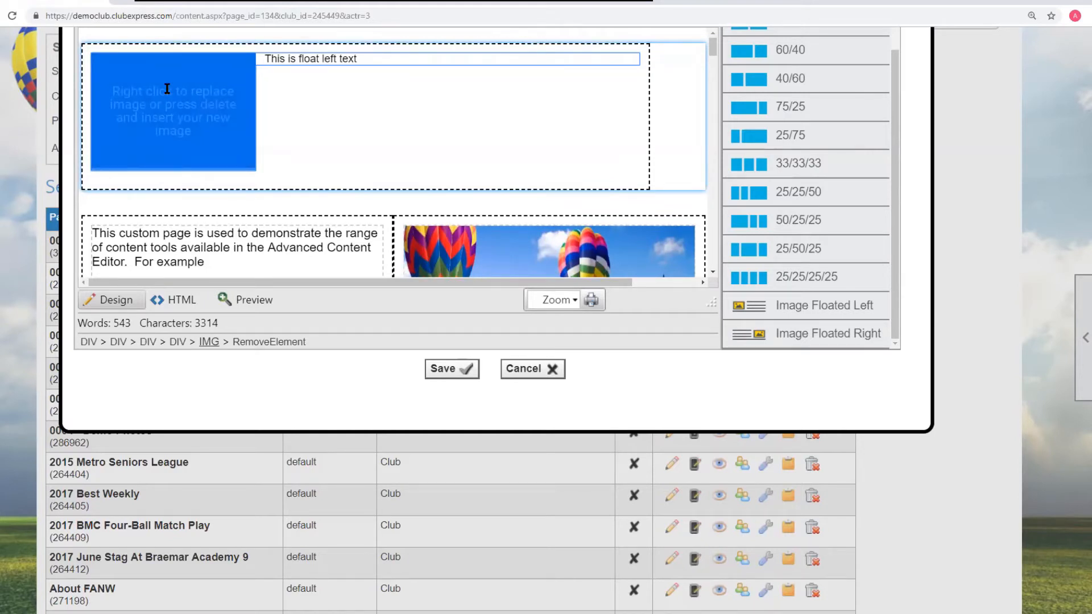
{"action": "right_click", "coordinate": [167, 88]}
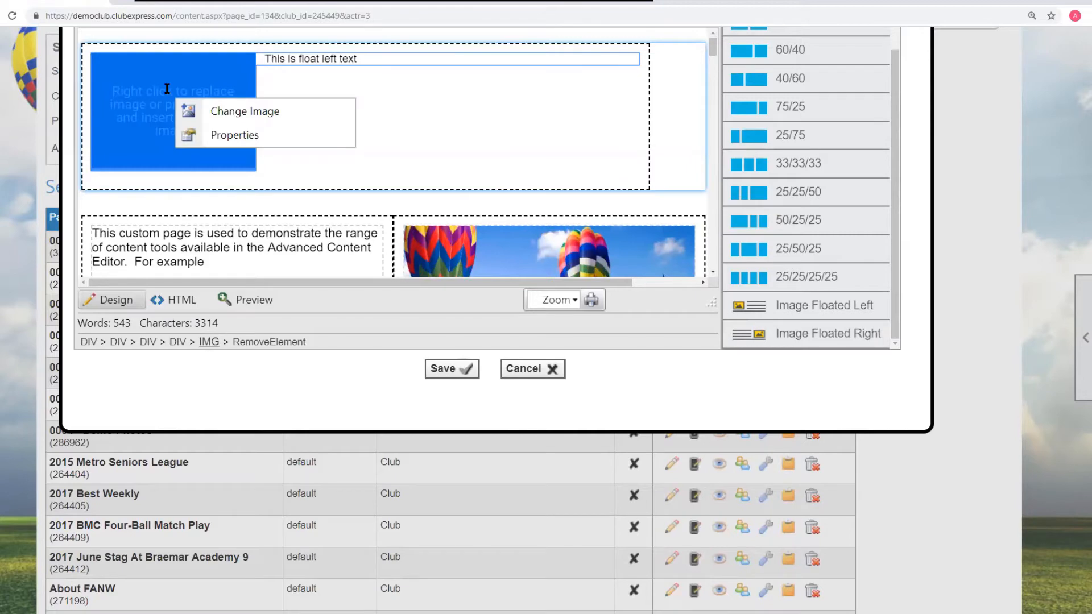
{"action": "left_click", "coordinate": [241, 111]}
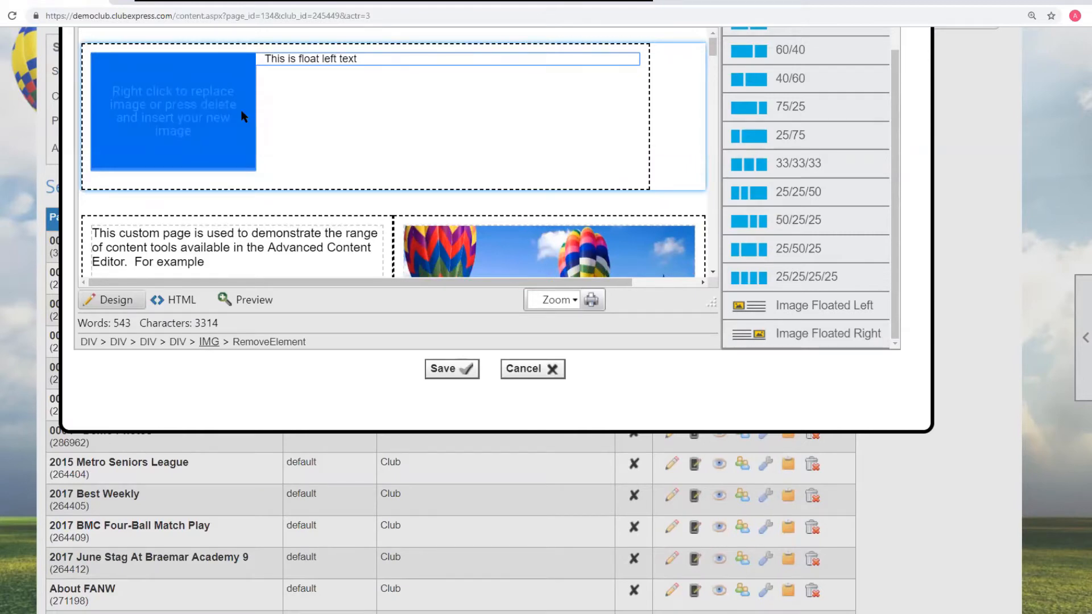
{"action": "left_click", "coordinate": [522, 137]}
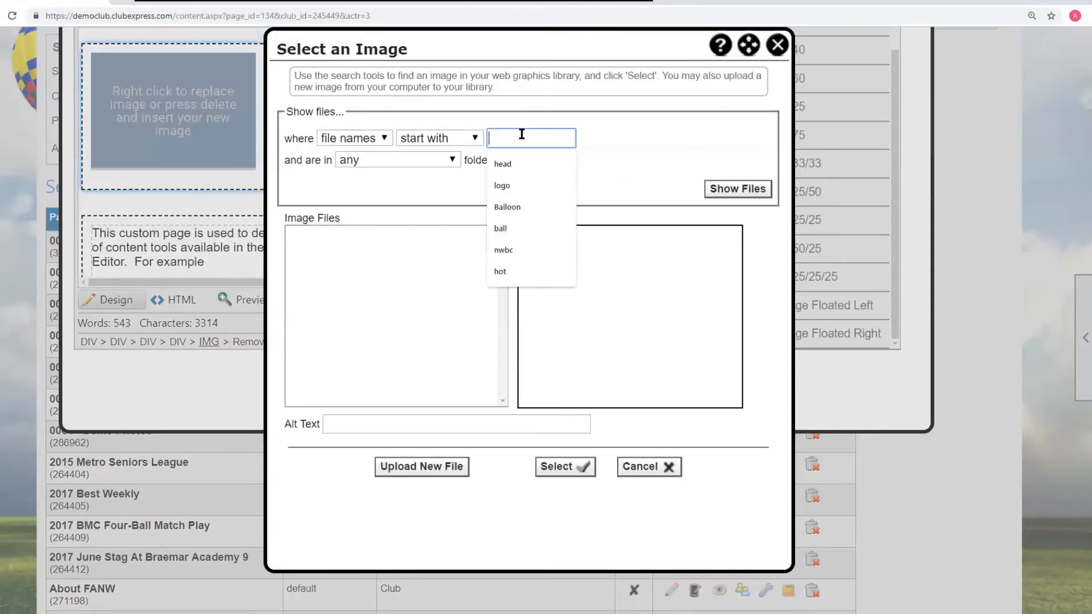
{"action": "type", "text": "ba"}
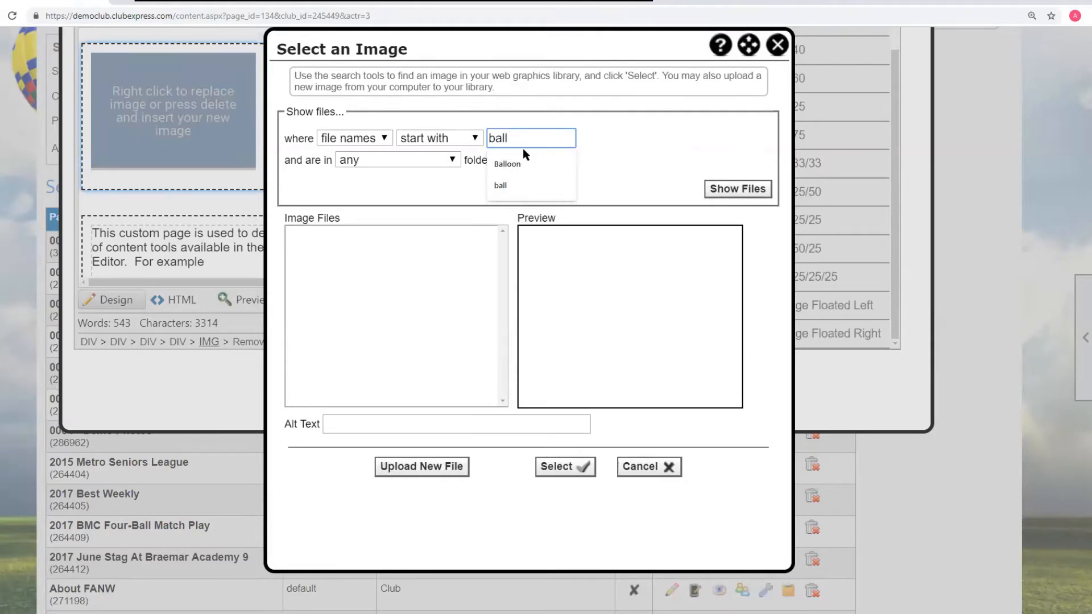
{"action": "type", "text": "ll"}
{"action": "left_click", "coordinate": [508, 164]}
{"action": "left_click", "coordinate": [738, 189]}
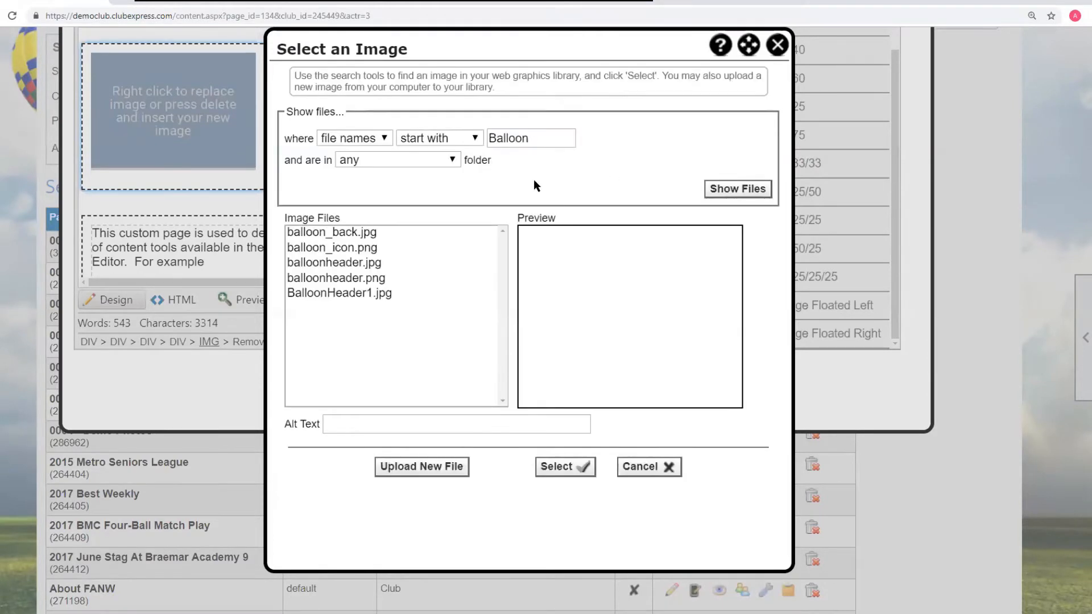
{"action": "left_click", "coordinate": [350, 233]}
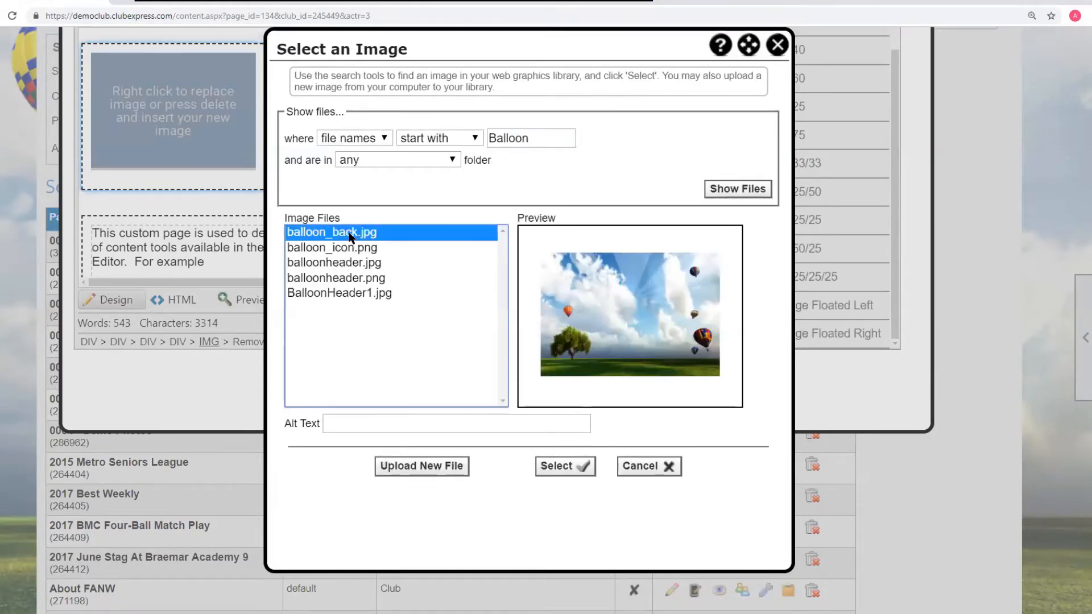
{"action": "left_click", "coordinate": [352, 251]}
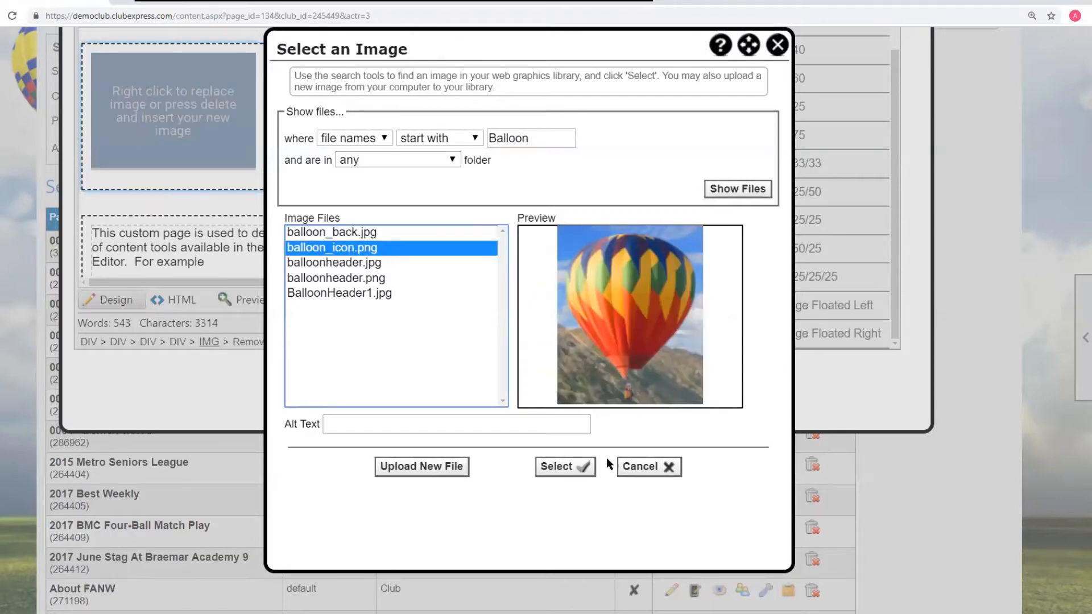
{"action": "left_click", "coordinate": [564, 467]}
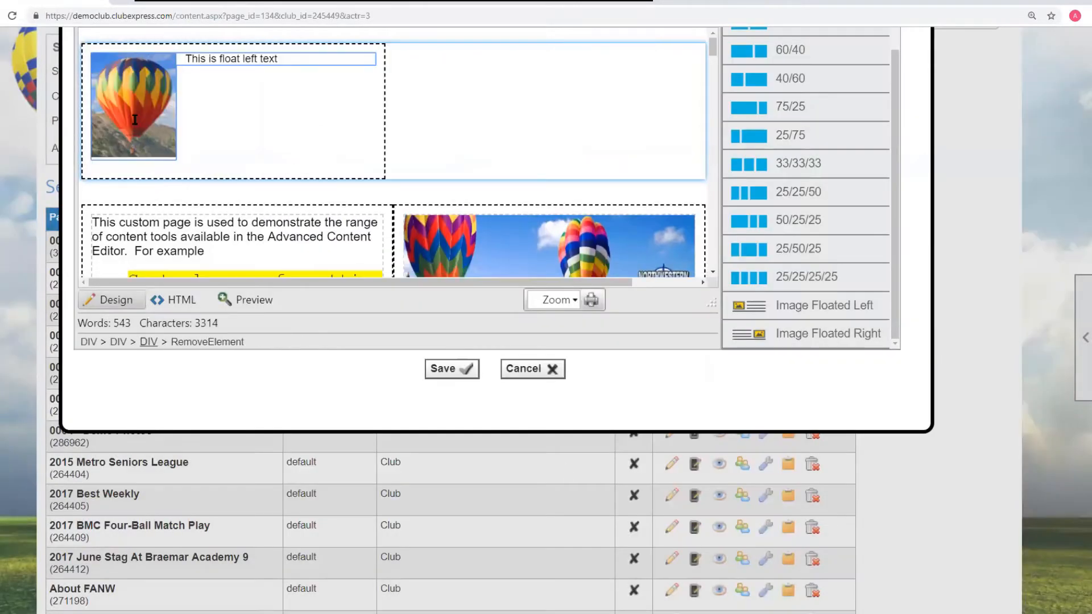
- Set the balloon image's width to 200 px and give it a red border 3 px wide
{"action": "left_click", "coordinate": [481, 129]}
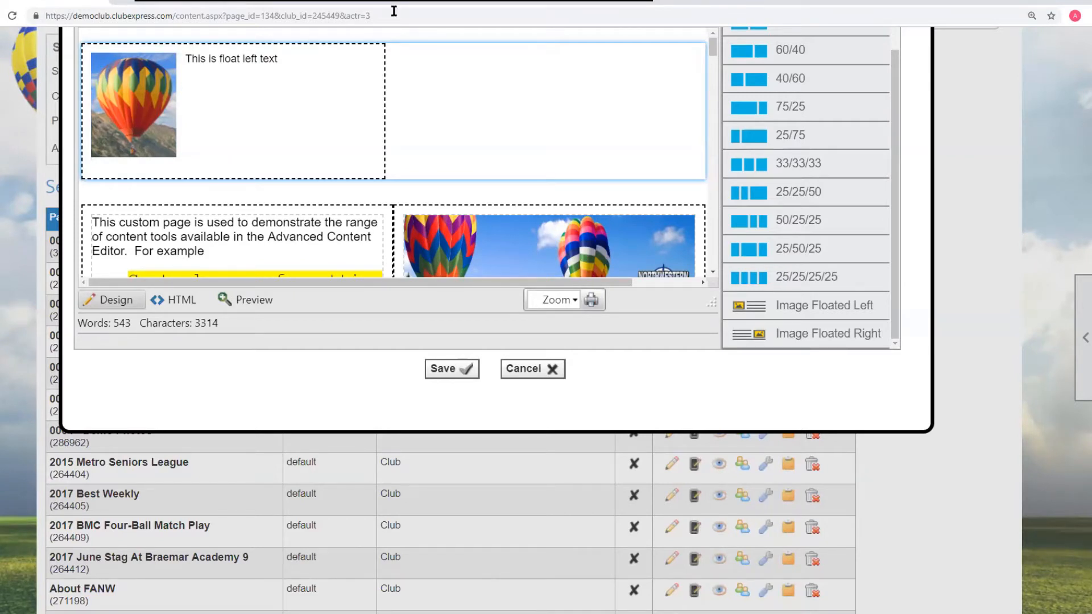
{"action": "left_click", "coordinate": [165, 141]}
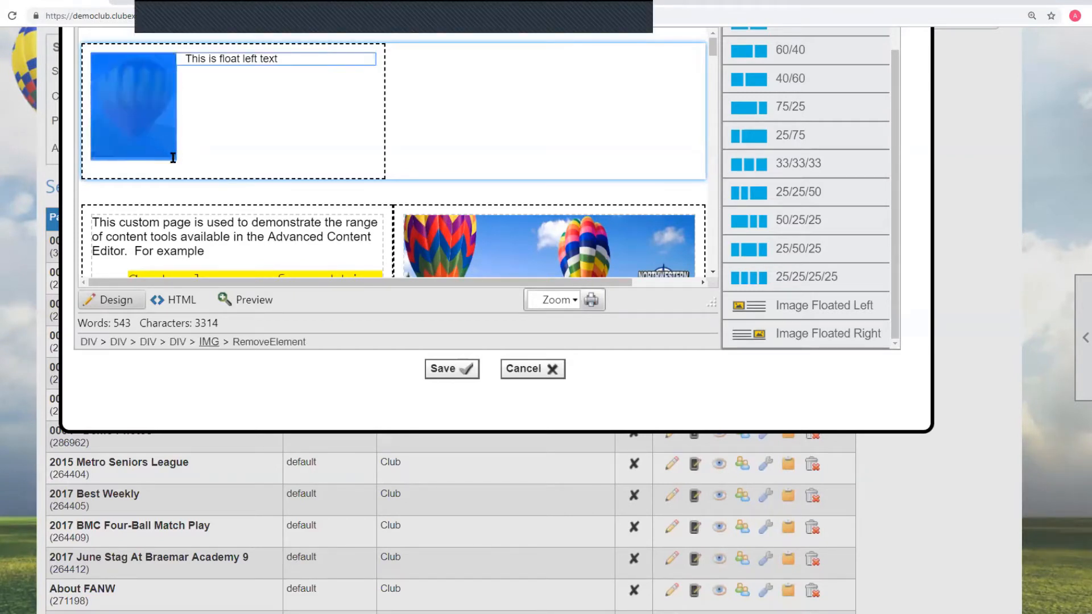
{"action": "right_click", "coordinate": [151, 131]}
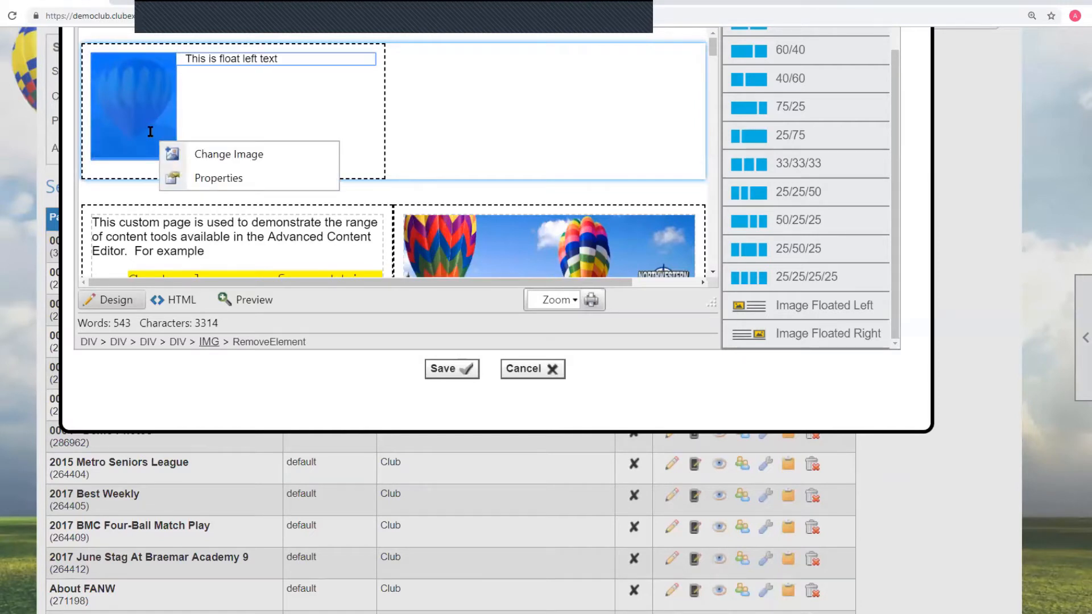
{"action": "left_click", "coordinate": [220, 178]}
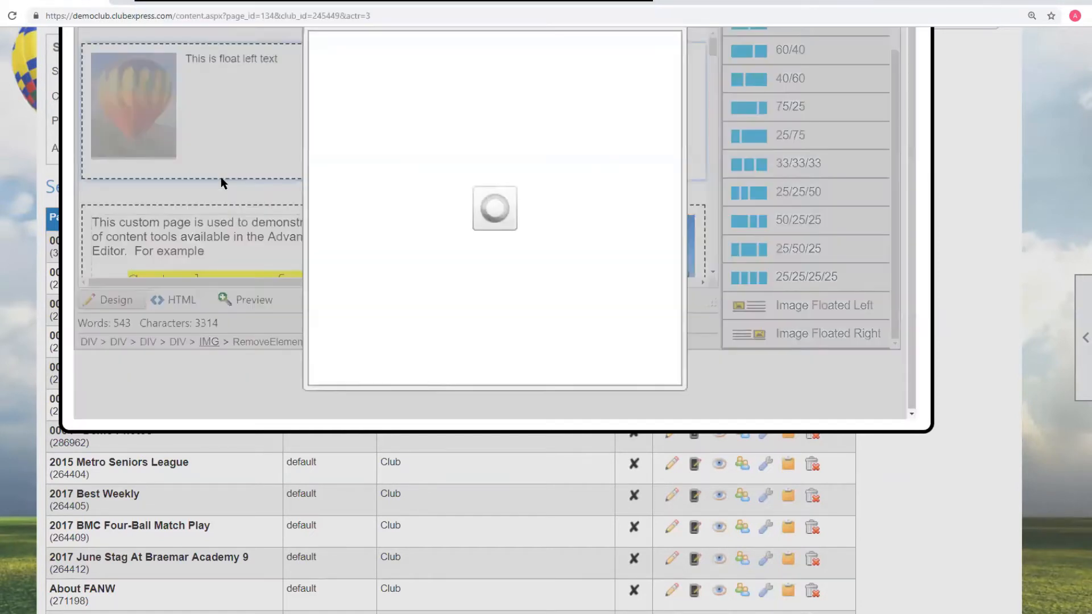
{"action": "left_click_drag", "start_coordinate": [466, 68], "coordinate": [432, 67]}
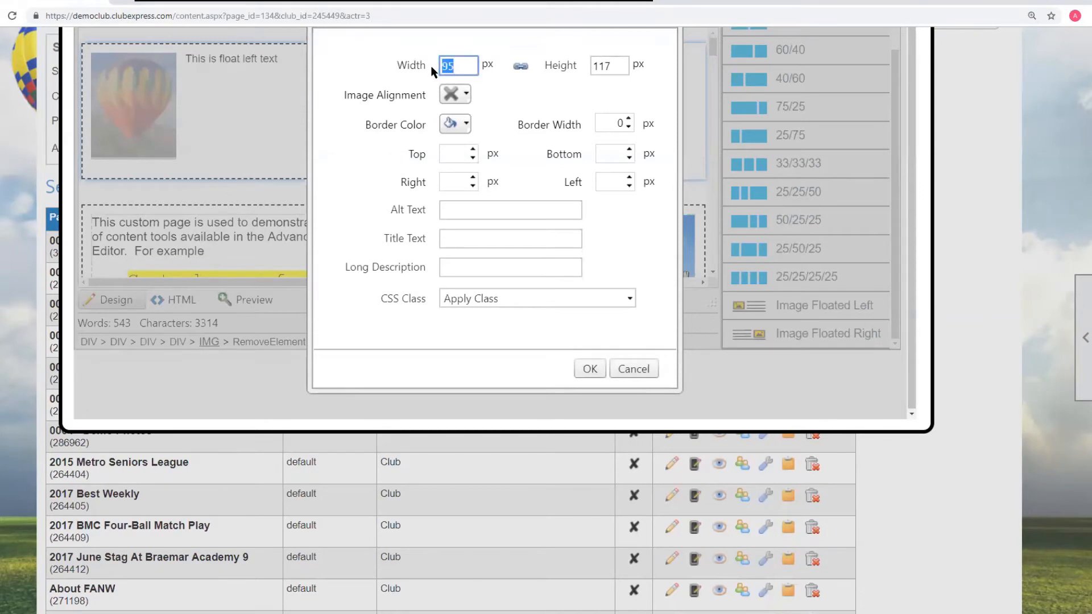
{"action": "type", "text": "200"}
{"action": "left_click", "coordinate": [467, 124]}
{"action": "left_click", "coordinate": [469, 214]}
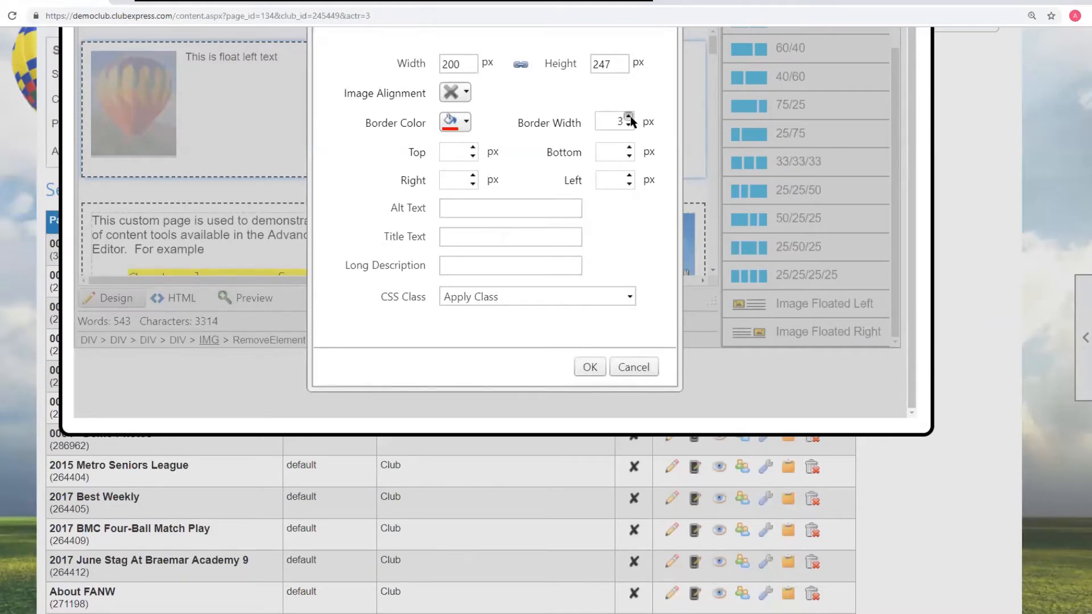
{"action": "left_click", "coordinate": [586, 366]}
{"action": "left_click", "coordinate": [191, 167]}
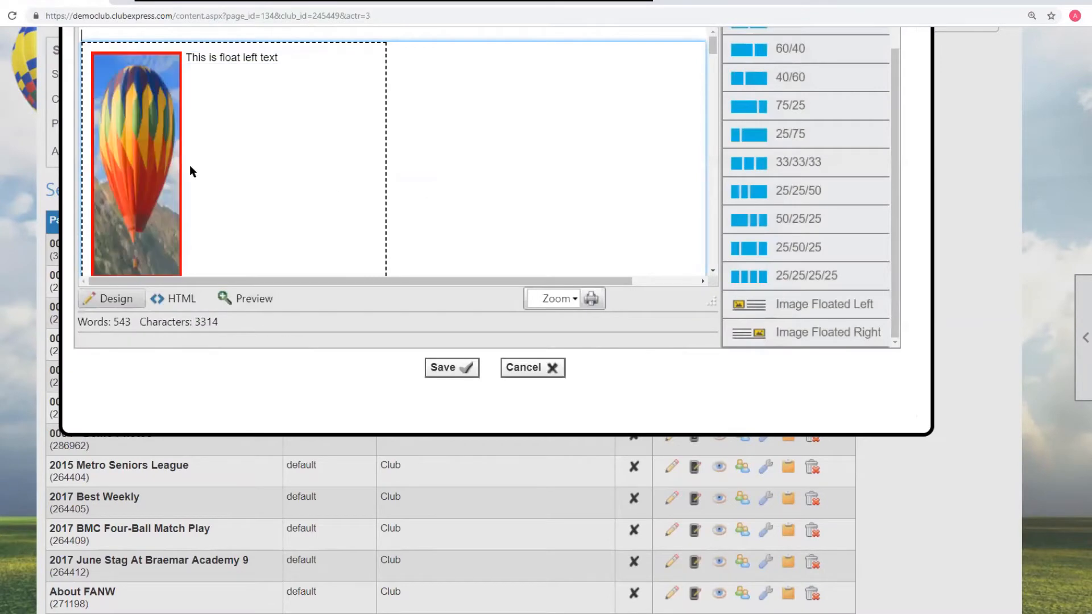
- Reopen the balloon image's properties and cancel them
{"action": "scroll", "coordinate": [233, 163], "scroll_direction": "down", "scroll_amount": 3}
{"action": "right_click", "coordinate": [168, 142]}
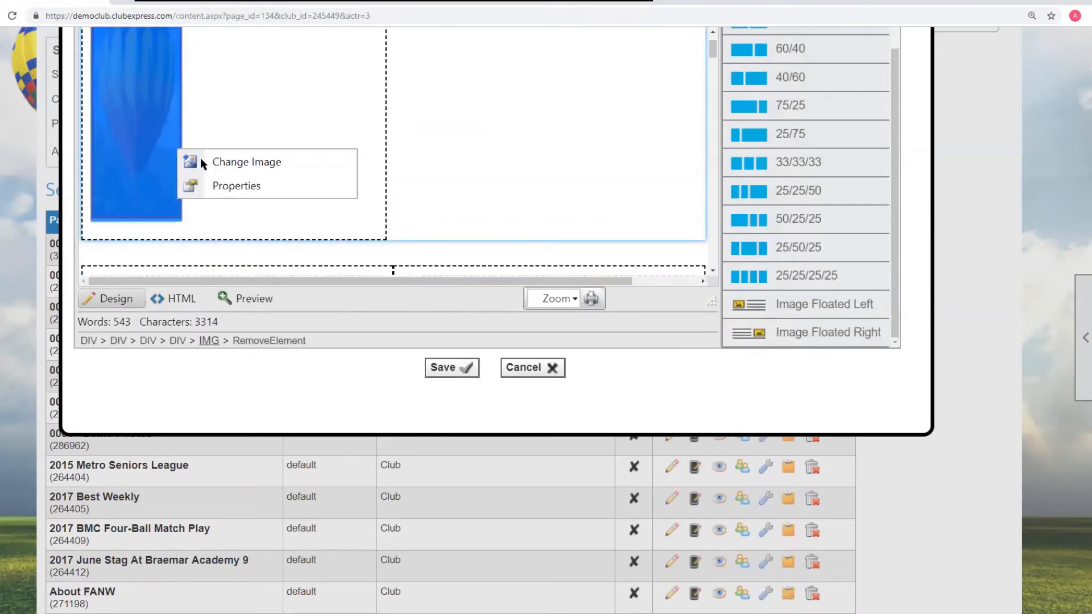
{"action": "left_click", "coordinate": [244, 185]}
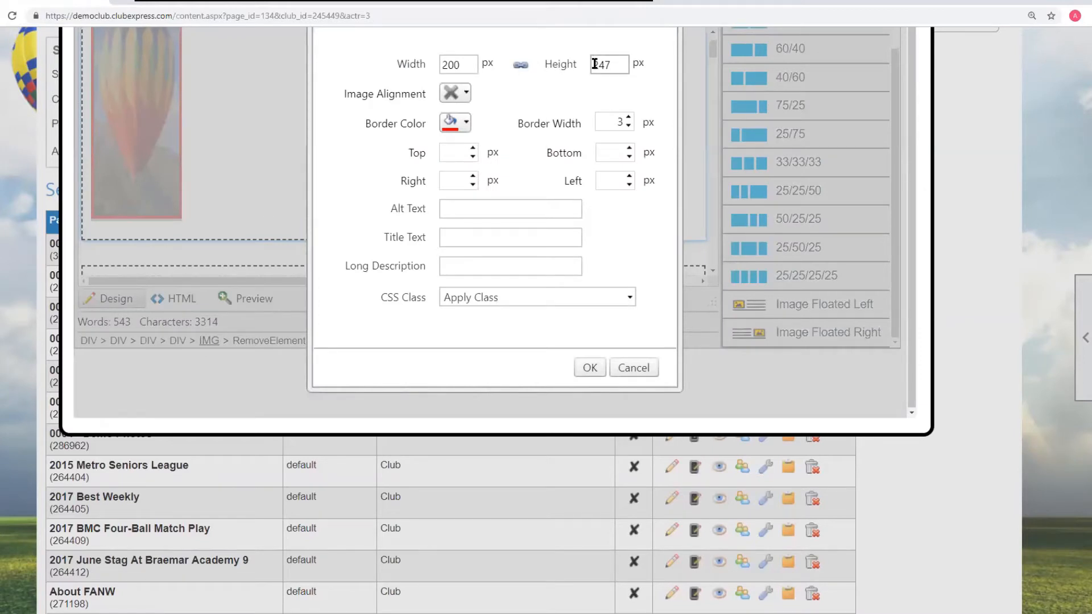
{"action": "left_click", "coordinate": [635, 369]}
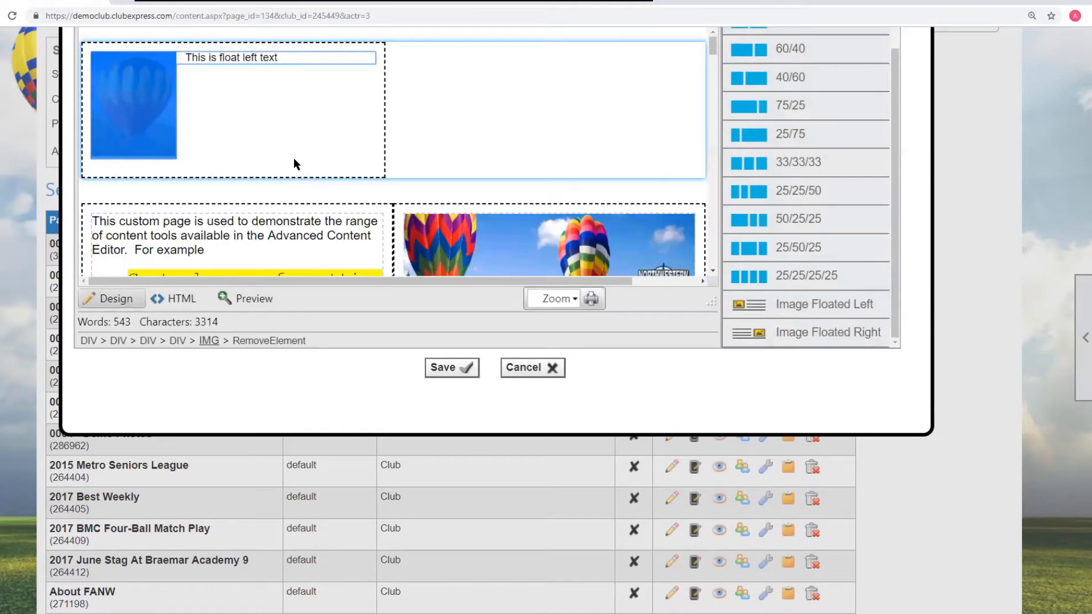
{"action": "right_click", "coordinate": [137, 105]}
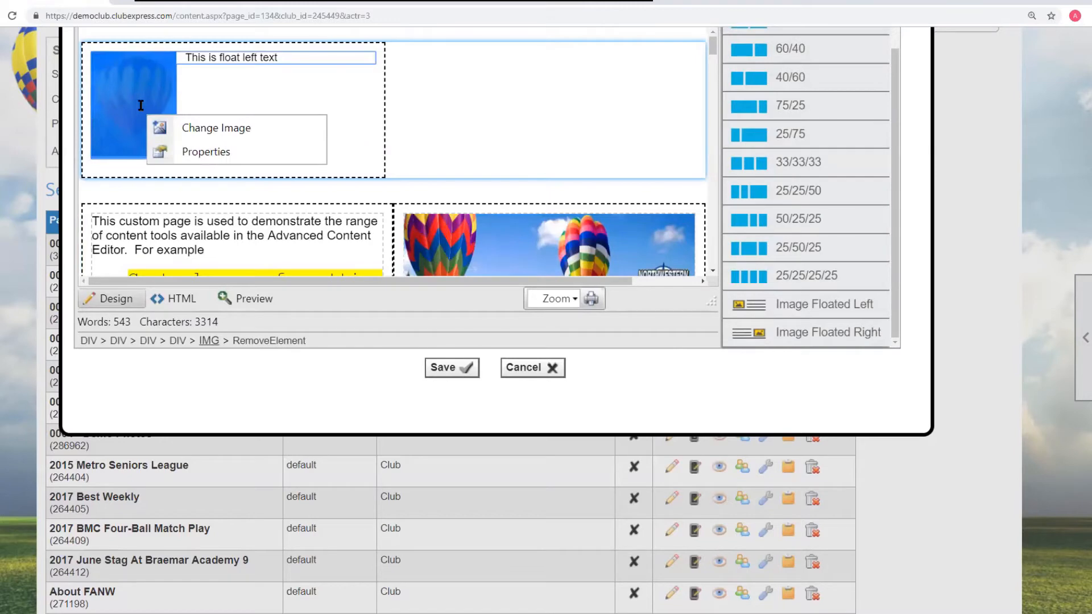
{"action": "left_click", "coordinate": [141, 85]}
{"action": "scroll", "coordinate": [372, 127], "scroll_direction": "down", "scroll_amount": 3}
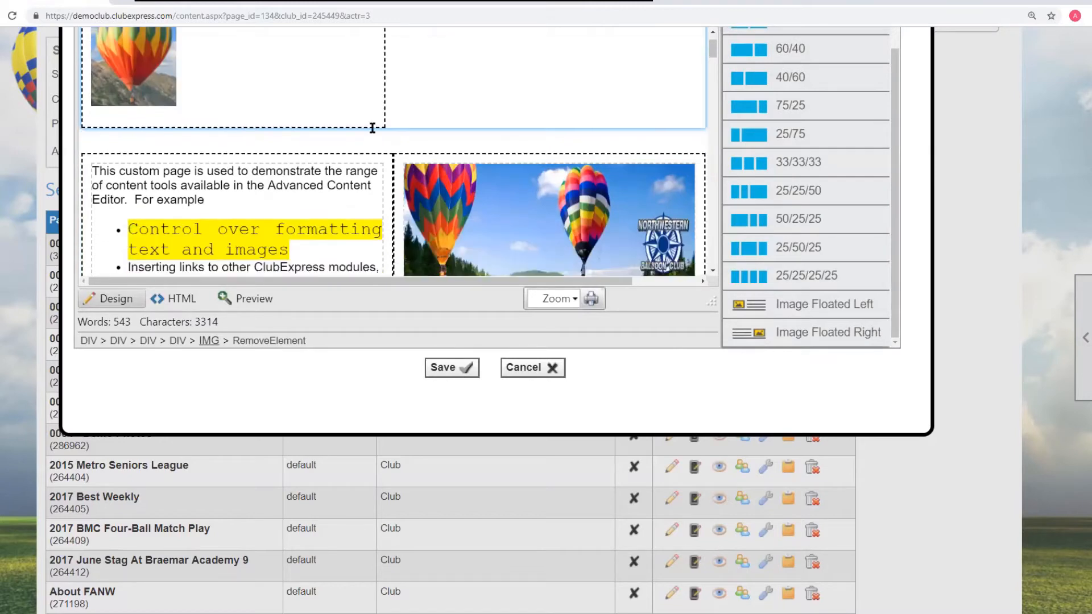
{"action": "right_click", "coordinate": [529, 99]}
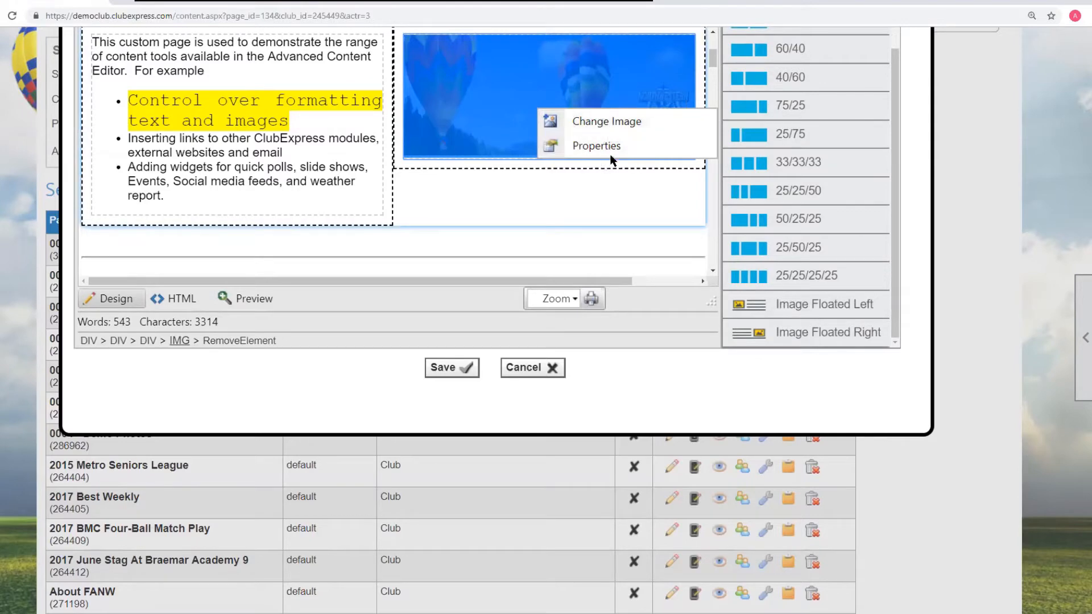
{"action": "left_click", "coordinate": [395, 118]}
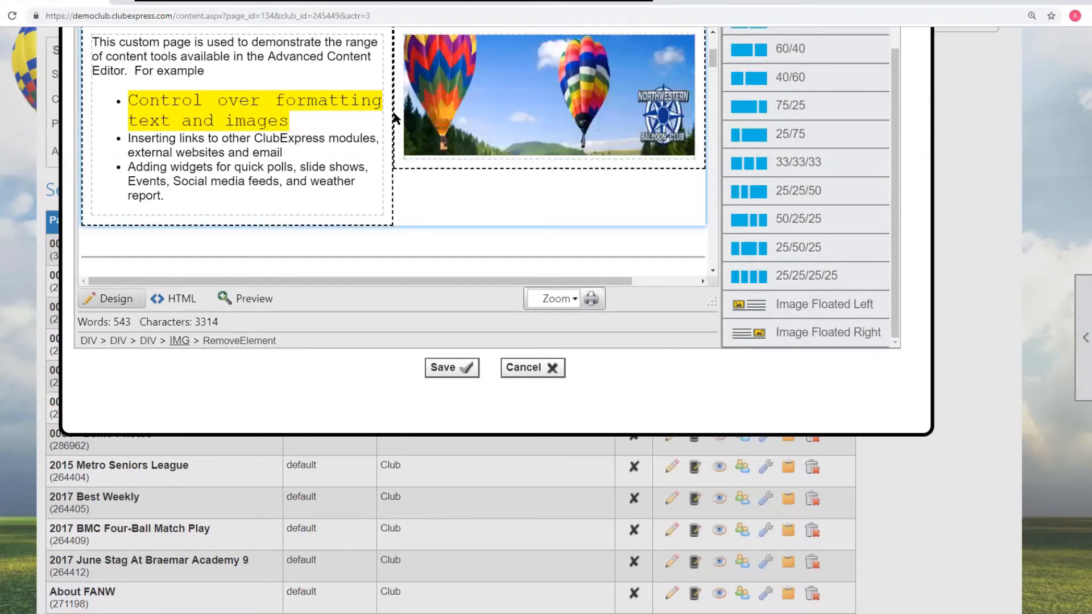
{"action": "scroll", "coordinate": [397, 114], "scroll_direction": "up", "scroll_amount": 10}
{"action": "scroll", "coordinate": [676, 215], "scroll_direction": "down", "scroll_amount": 2}
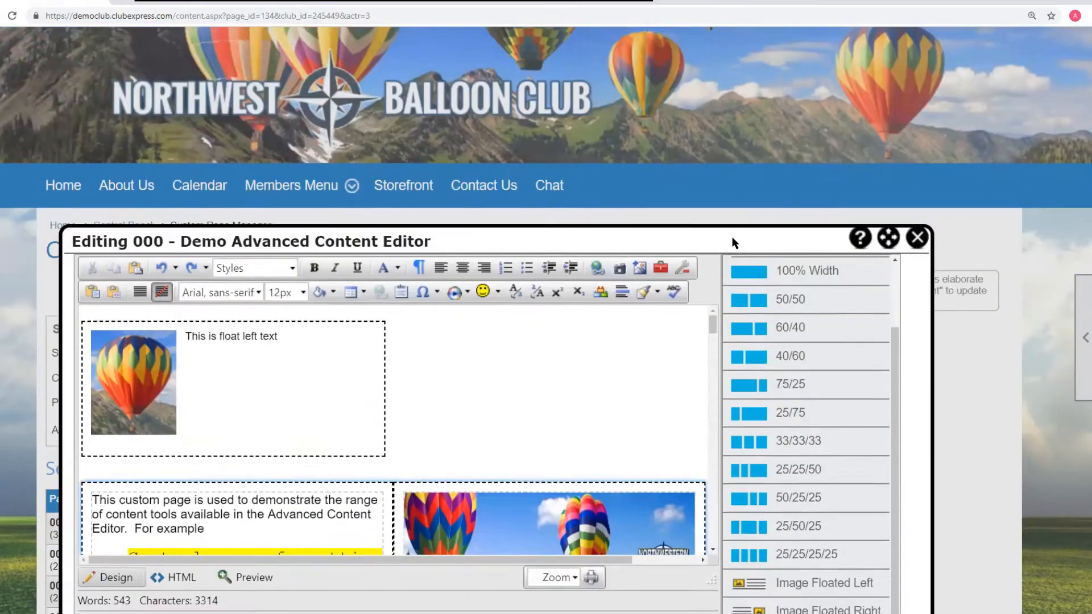
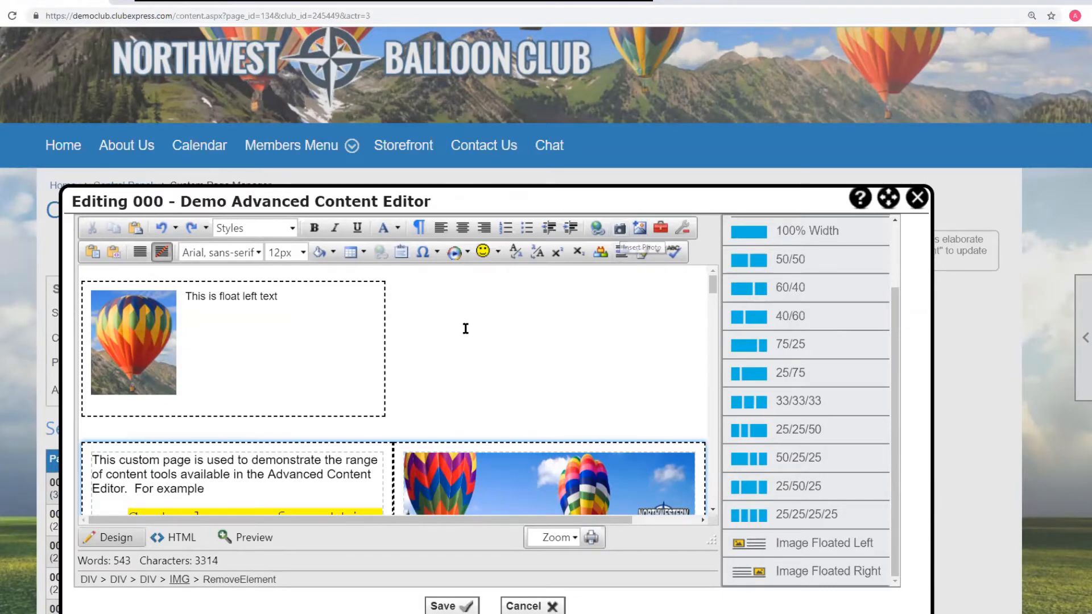
- Delete the float-left image row from the page
{"action": "scroll", "coordinate": [488, 339], "scroll_direction": "down", "scroll_amount": 3}
{"action": "scroll", "coordinate": [445, 348], "scroll_direction": "up", "scroll_amount": 2}
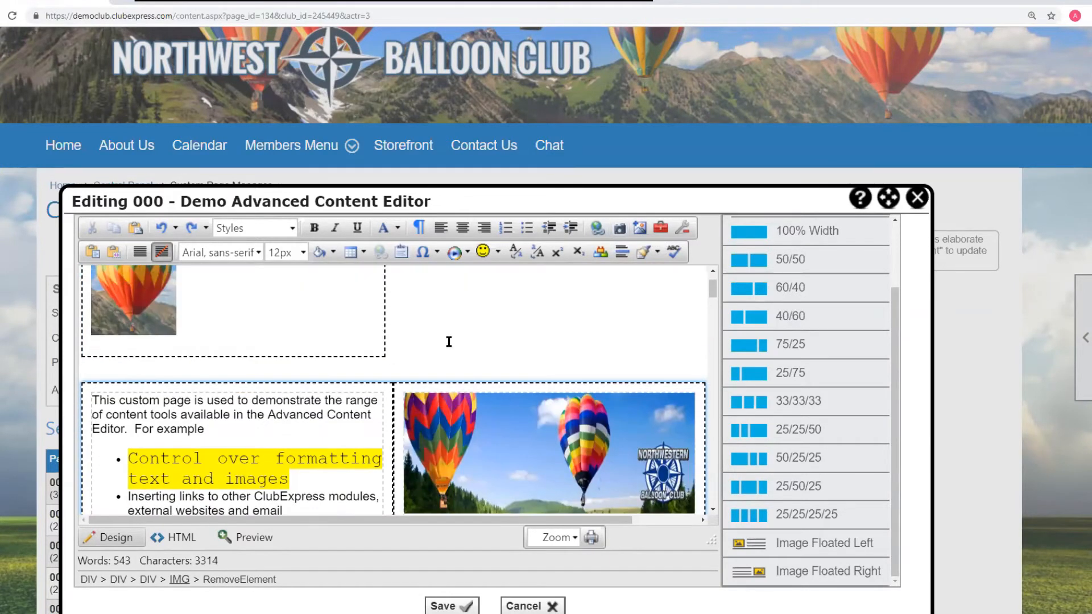
{"action": "scroll", "coordinate": [473, 339], "scroll_direction": "up", "scroll_amount": 1}
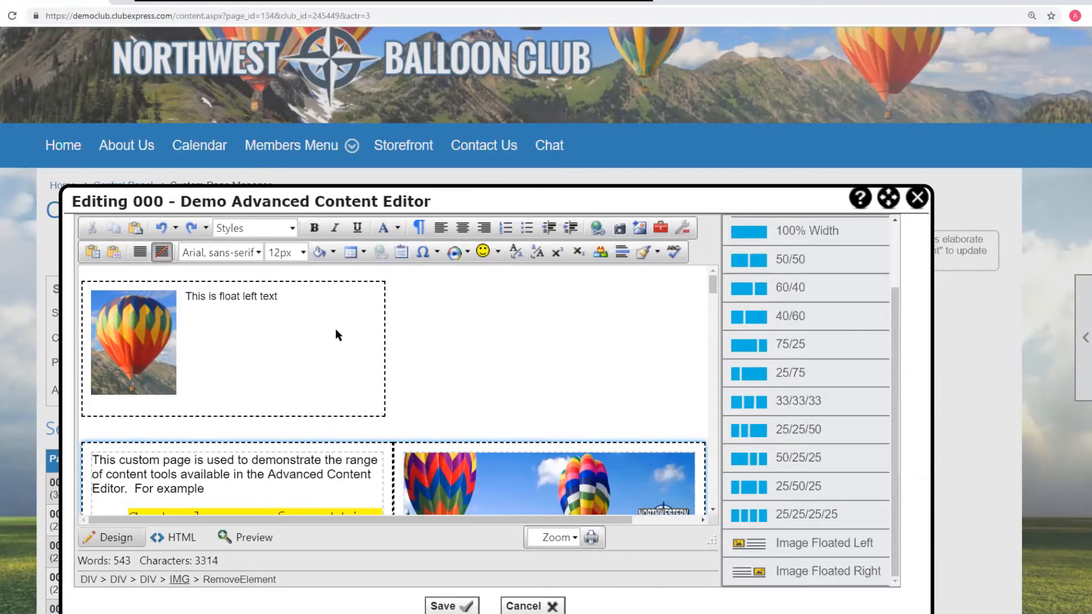
{"action": "left_click", "coordinate": [414, 326]}
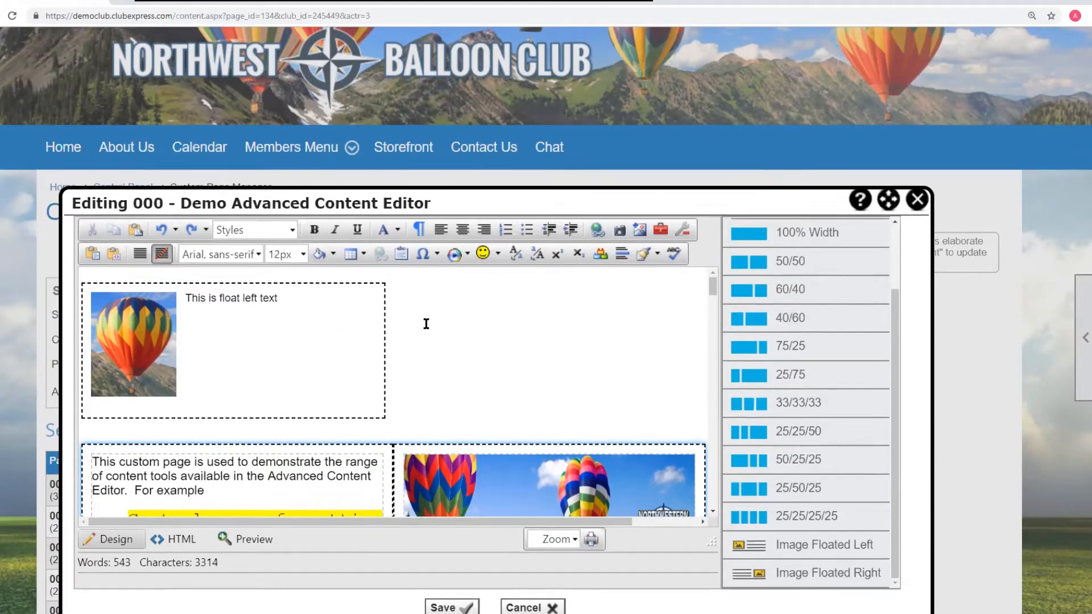
{"action": "scroll", "coordinate": [426, 322], "scroll_direction": "up", "scroll_amount": 1}
{"action": "scroll", "coordinate": [626, 295], "scroll_direction": "down", "scroll_amount": 2}
{"action": "scroll", "coordinate": [900, 253], "scroll_direction": "up", "scroll_amount": 3}
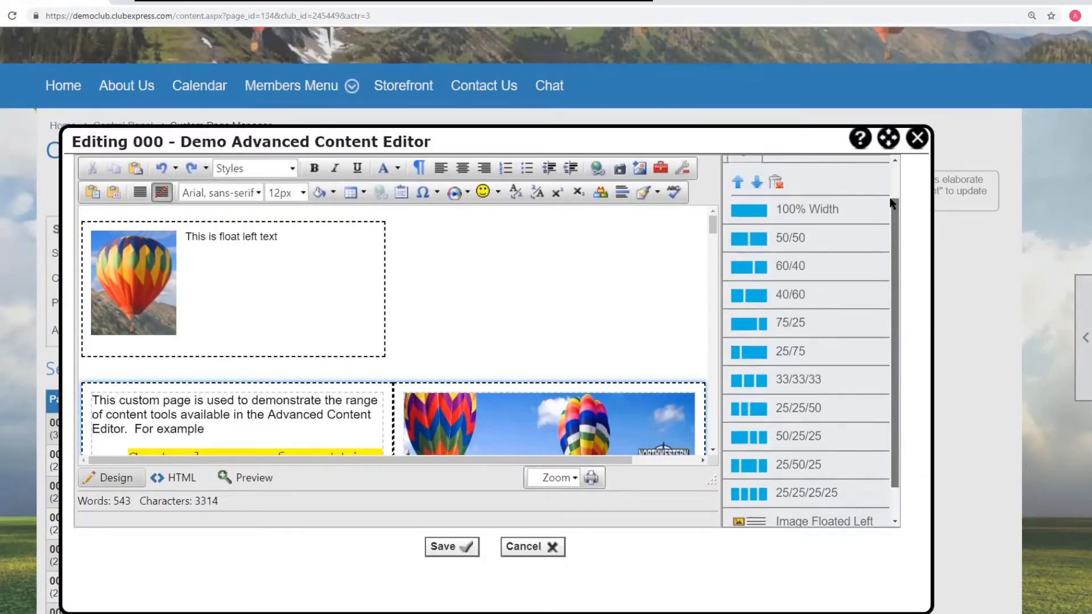
{"action": "left_click", "coordinate": [186, 237]}
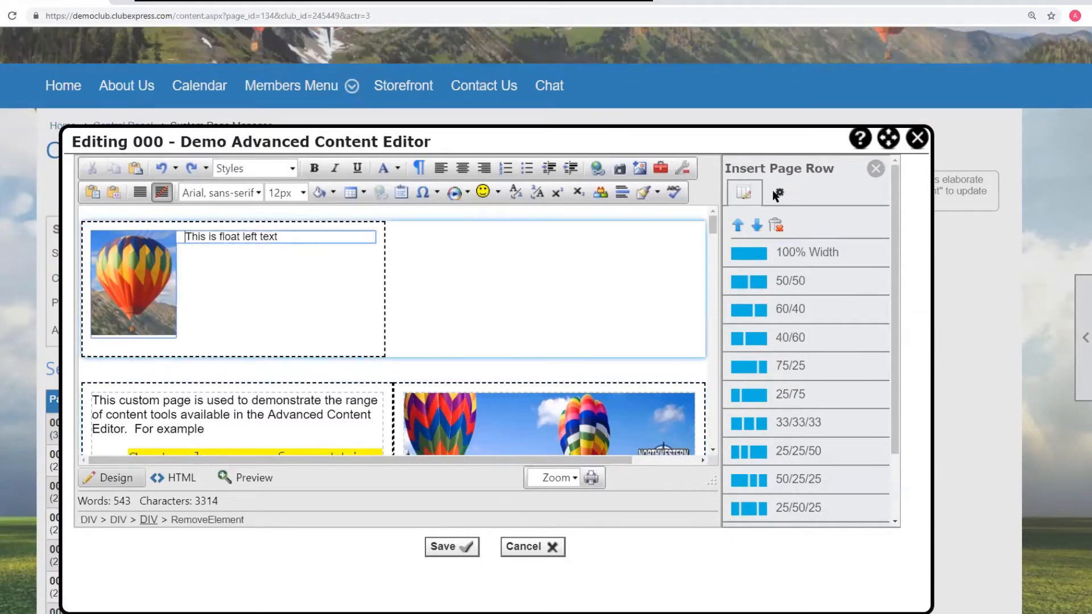
{"action": "left_click", "coordinate": [776, 225]}
{"action": "left_click", "coordinate": [589, 85]}
{"action": "left_click", "coordinate": [590, 84]}
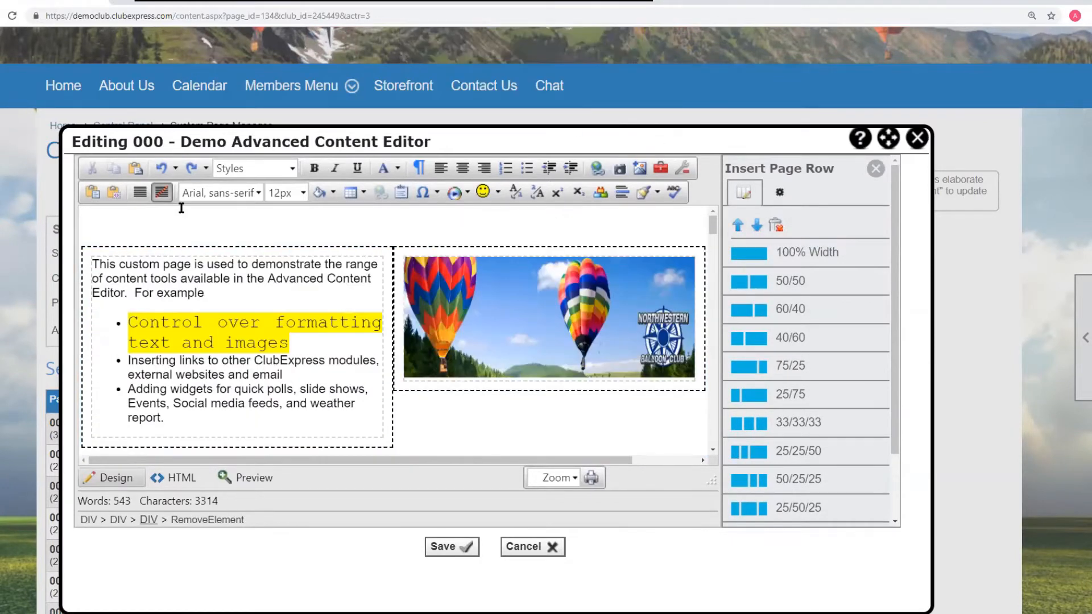
- Insert a 50/50 page row above the text-and-image row and place the cursor in its left cell
{"action": "left_click", "coordinate": [772, 289]}
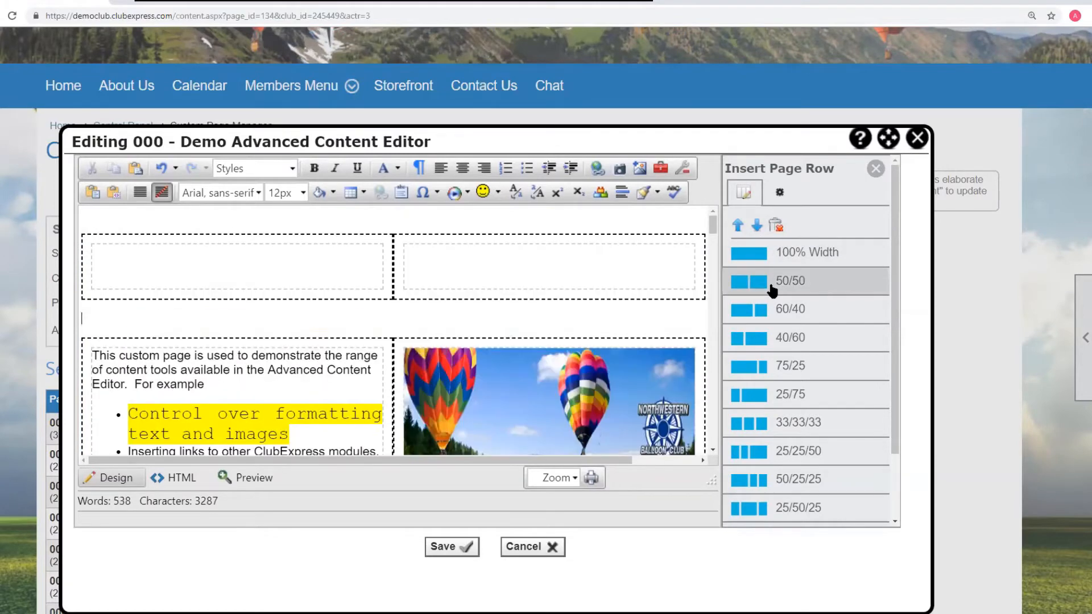
{"action": "left_click", "coordinate": [199, 258]}
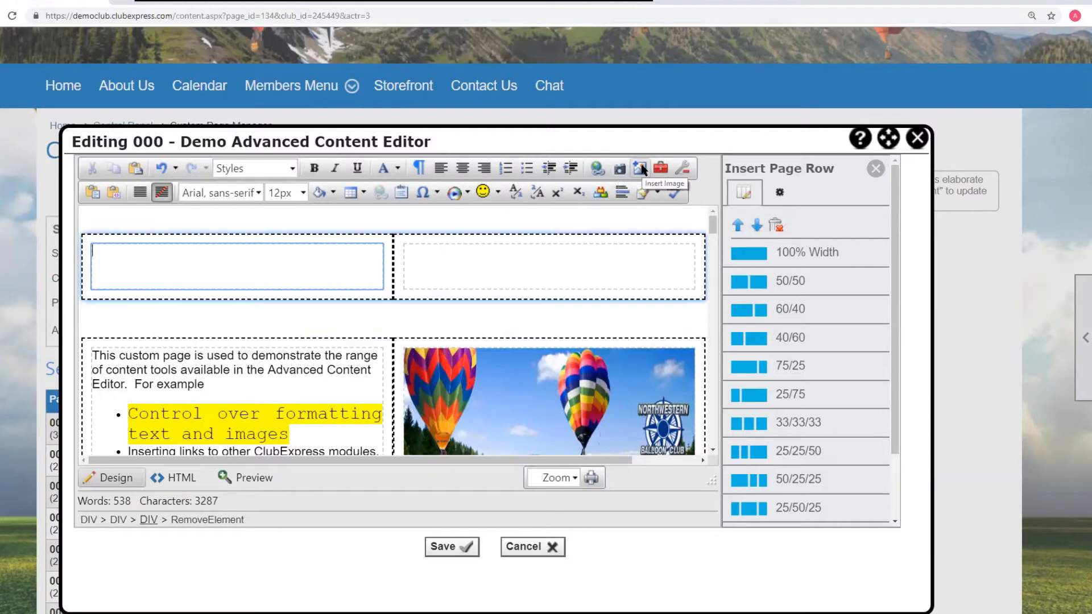
- Insert balloon-pair.jpg, found by searching photos titled Balloon, into the left cell as a thumbnail image
{"action": "left_click", "coordinate": [621, 168]}
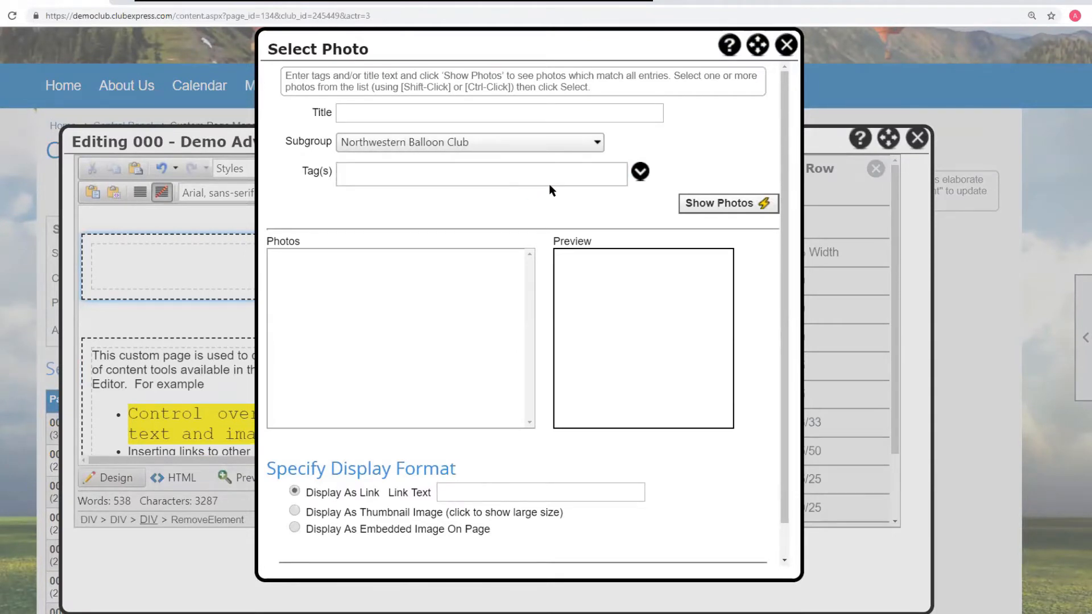
{"action": "left_click", "coordinate": [373, 113]}
{"action": "type", "text": "ball"}
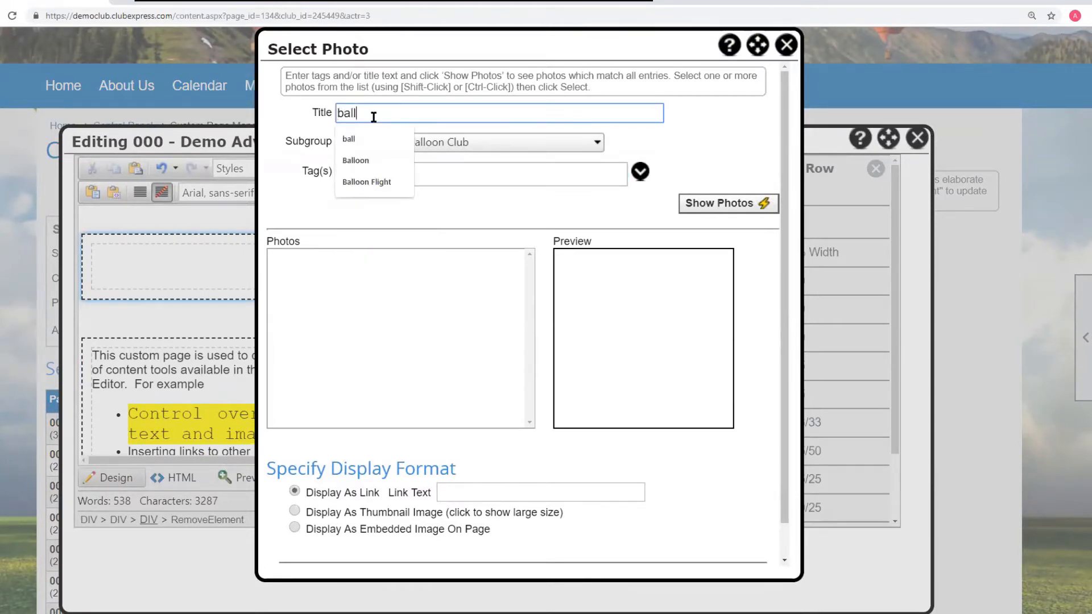
{"action": "left_click", "coordinate": [355, 161]}
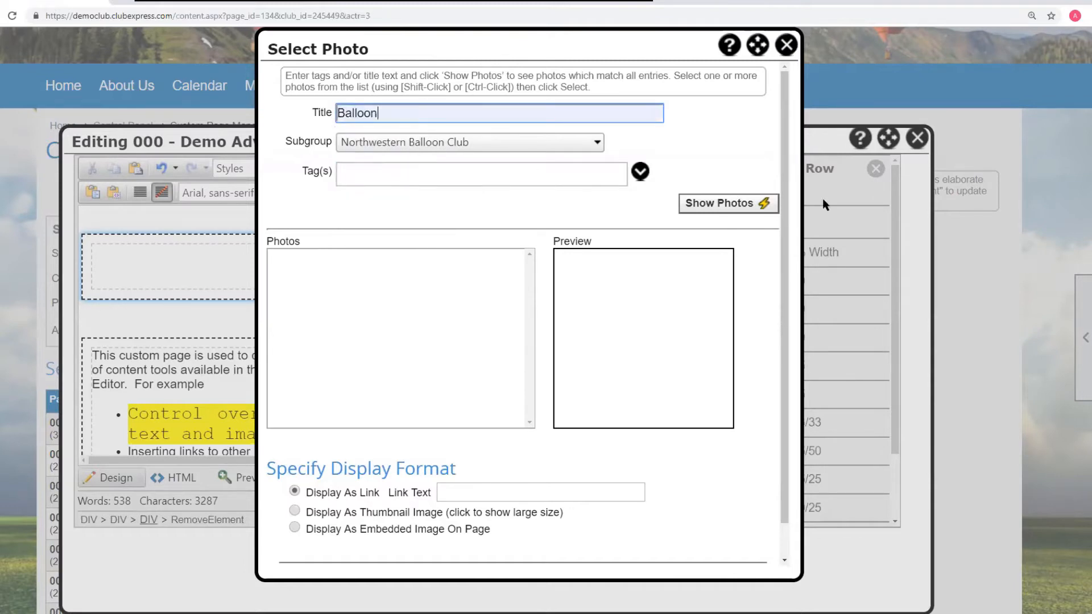
{"action": "left_click", "coordinate": [754, 205]}
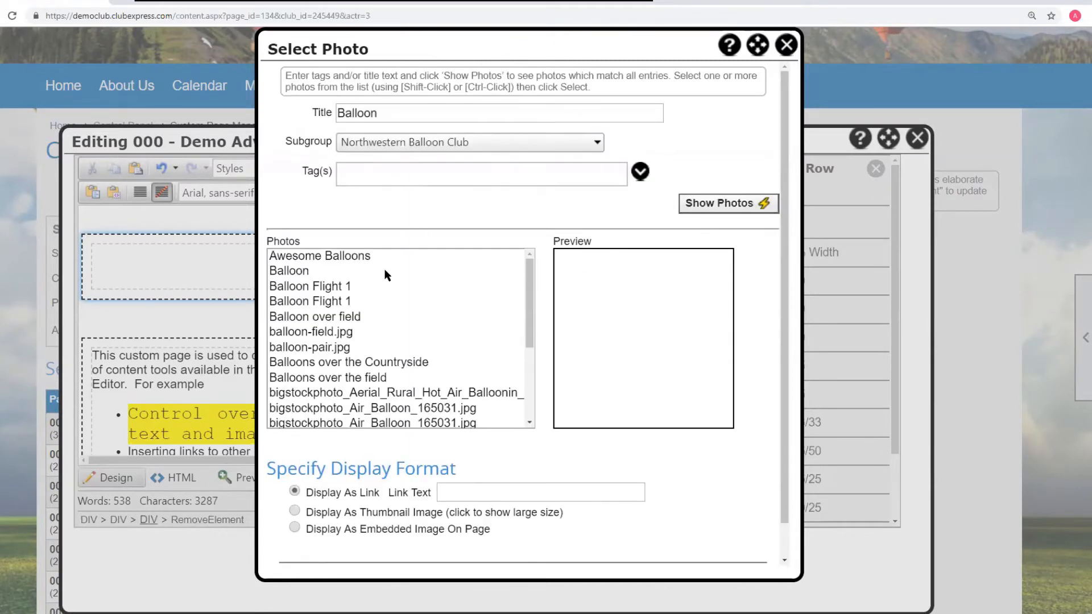
{"action": "left_click", "coordinate": [328, 335]}
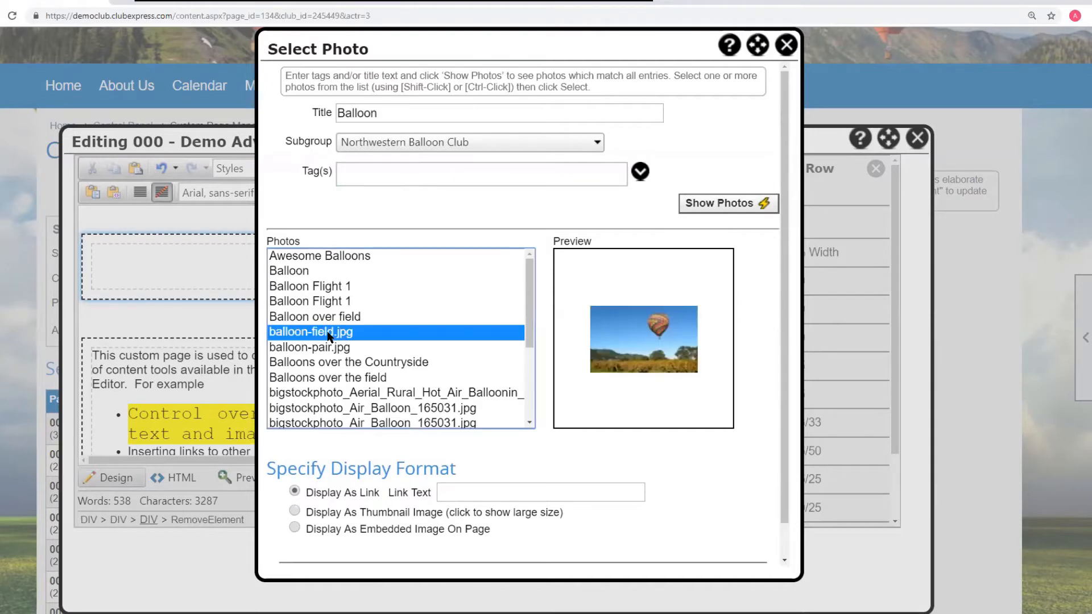
{"action": "left_click", "coordinate": [330, 347]}
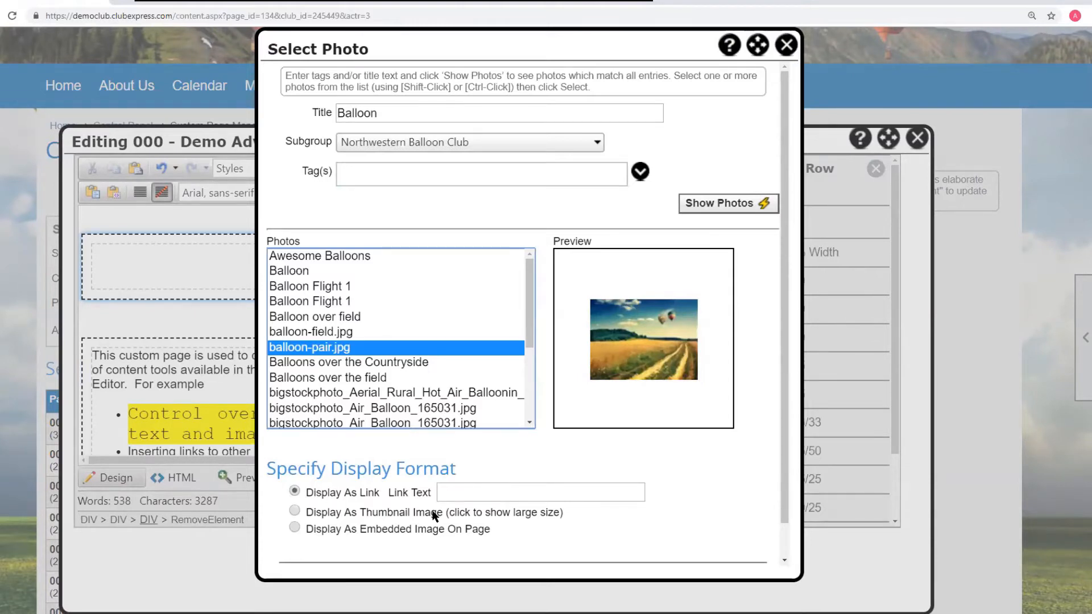
{"action": "left_click", "coordinate": [294, 509]}
{"action": "scroll", "coordinate": [683, 497], "scroll_direction": "down", "scroll_amount": 1}
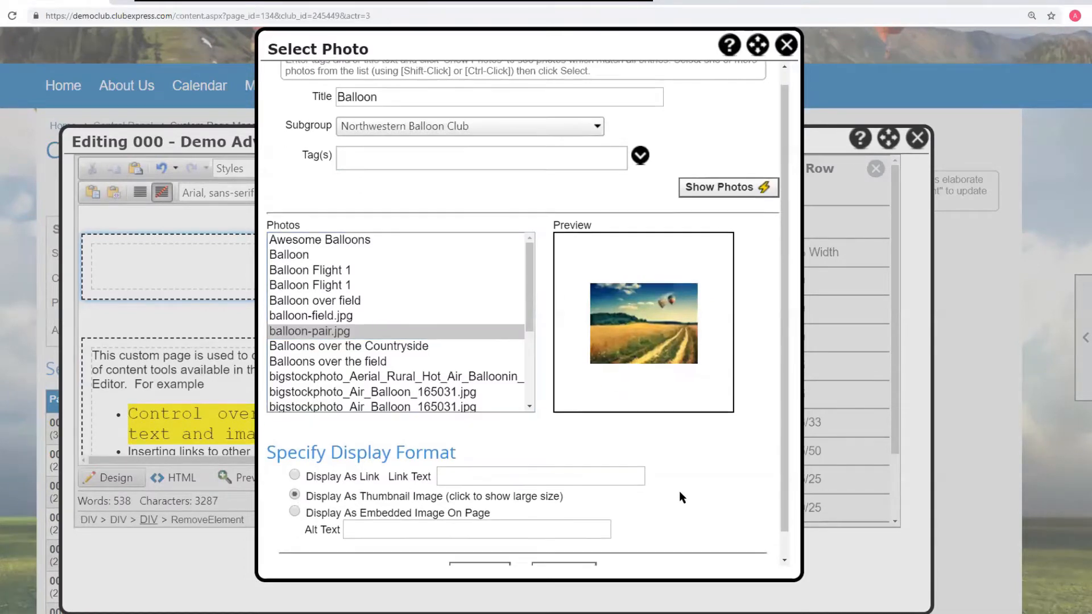
{"action": "scroll", "coordinate": [683, 498], "scroll_direction": "down", "scroll_amount": 1}
{"action": "left_click", "coordinate": [461, 546]}
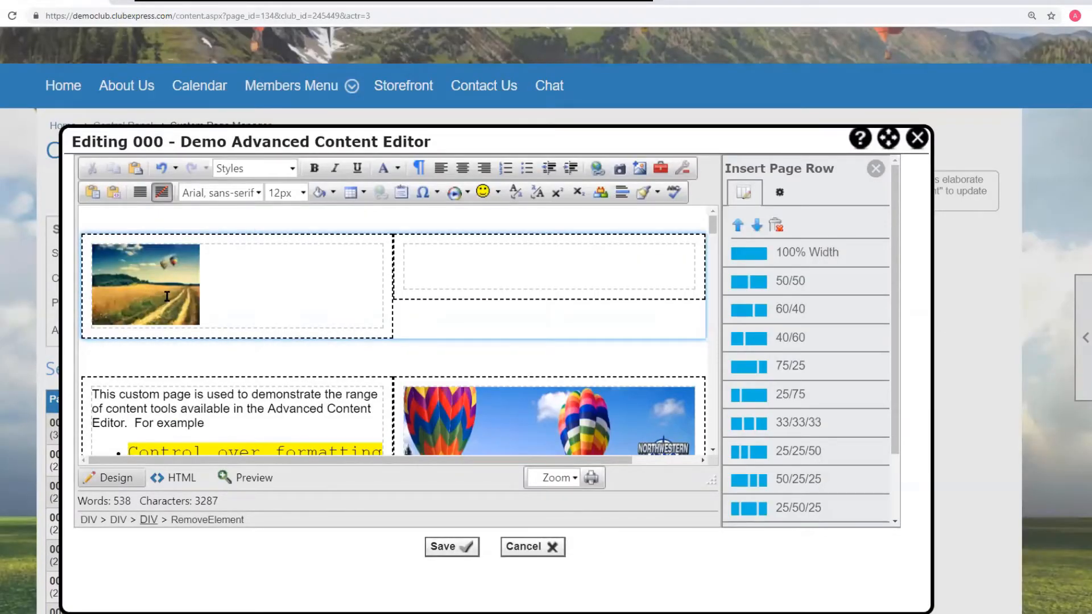
- Preview the page and open the thumbnail image to check it, then return to design view
{"action": "left_click", "coordinate": [253, 479]}
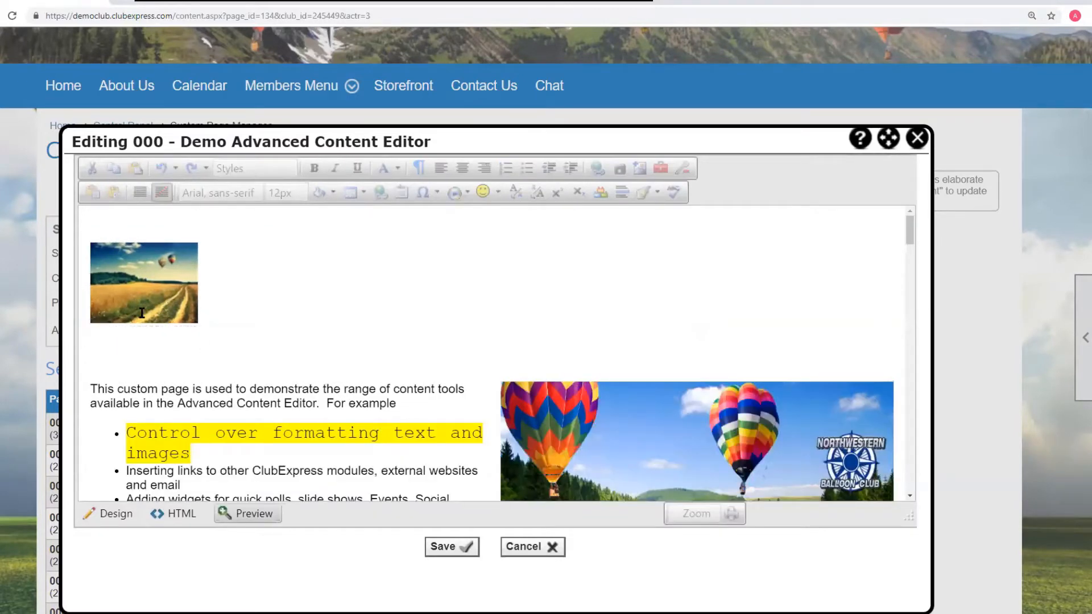
{"action": "left_click", "coordinate": [158, 294]}
{"action": "left_click", "coordinate": [180, 346]}
{"action": "left_click", "coordinate": [107, 517]}
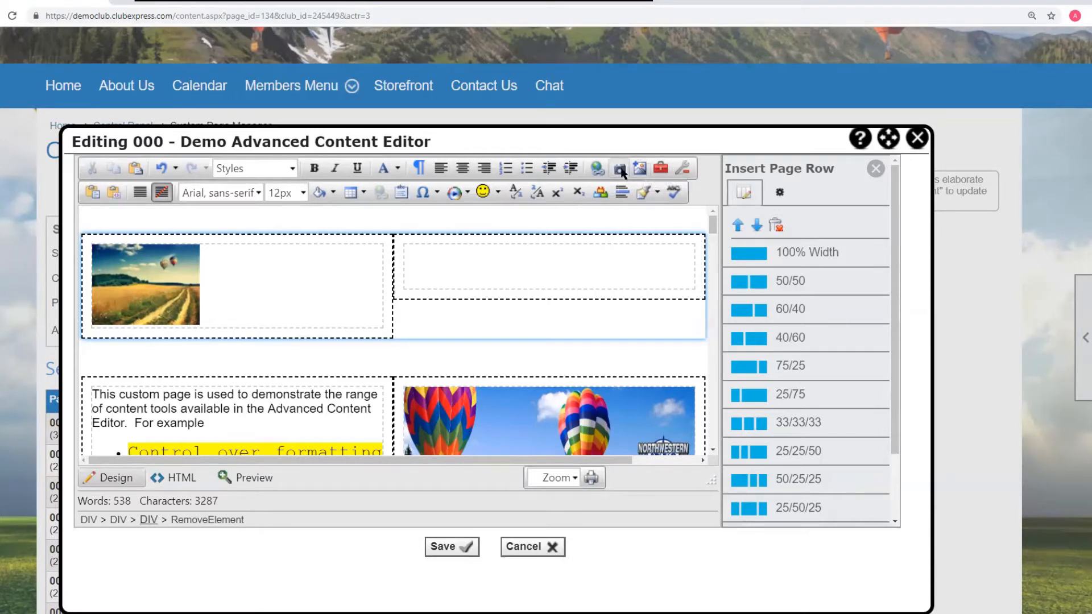
- Type 'This is a link' in the right cell of the new row
{"action": "left_click", "coordinate": [413, 254]}
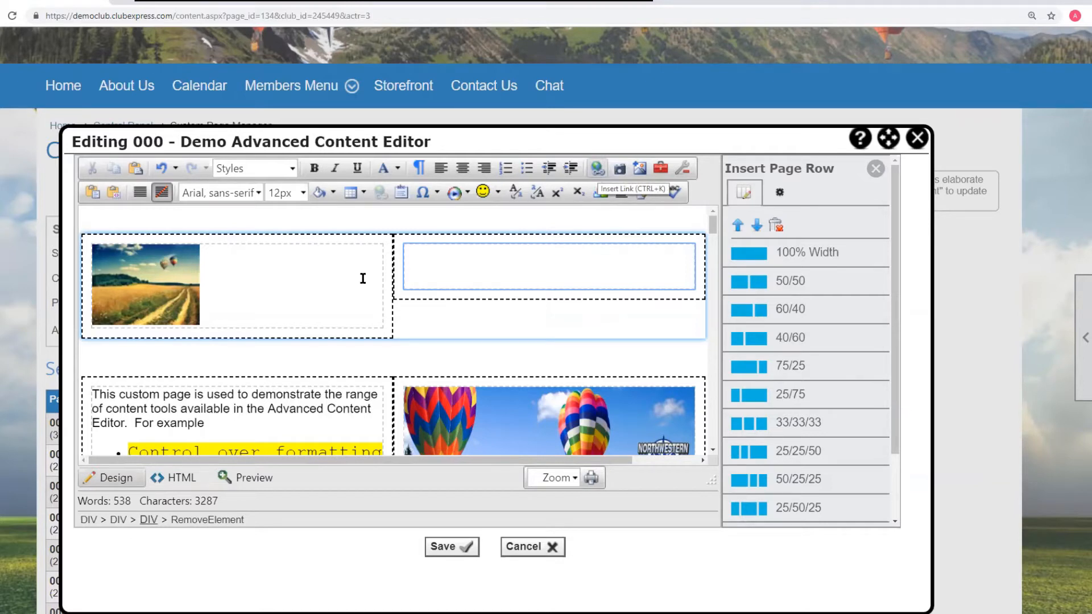
{"action": "type", "text": "This is a link"}
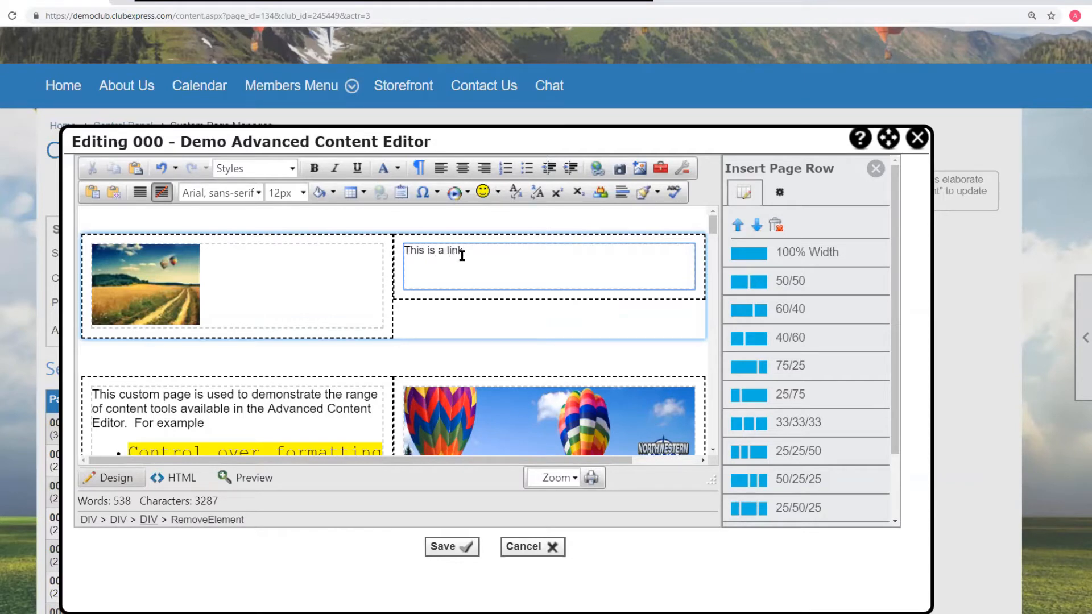
{"action": "left_click_drag", "start_coordinate": [429, 251], "coordinate": [448, 251]}
{"action": "left_click", "coordinate": [481, 250]}
- Start a document link to FAA Drone Regulations in the Government Issued > Regulations folder
{"action": "left_click", "coordinate": [595, 169]}
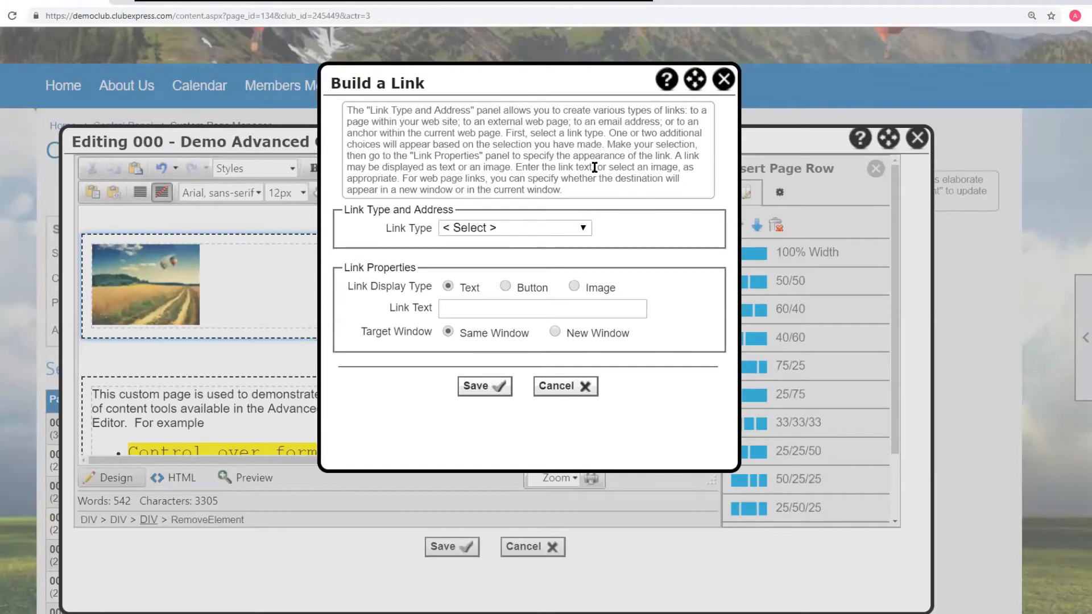
{"action": "left_click", "coordinate": [584, 229]}
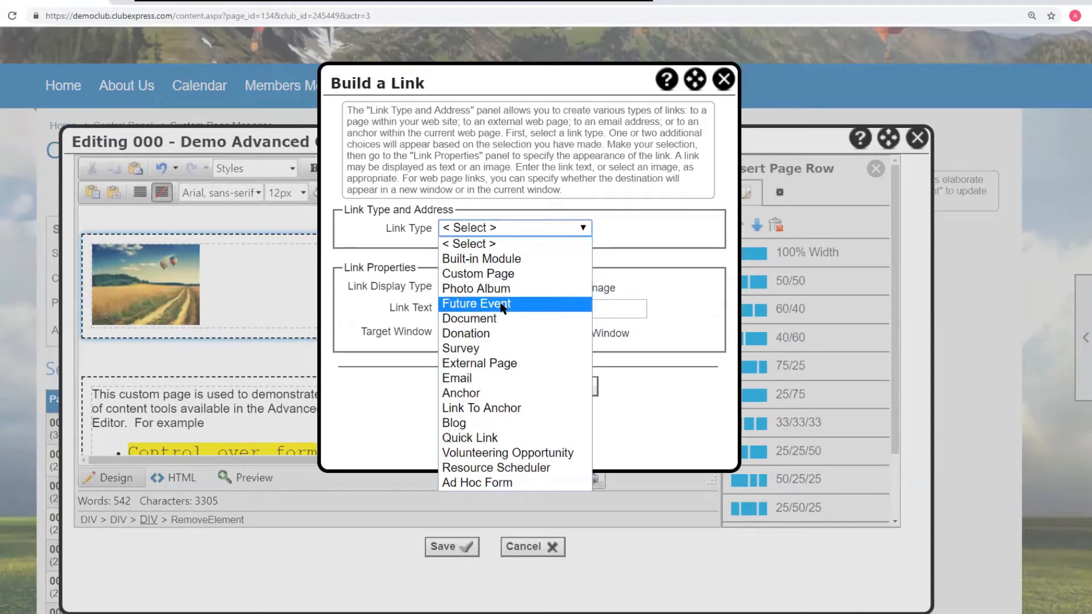
{"action": "left_click", "coordinate": [471, 320]}
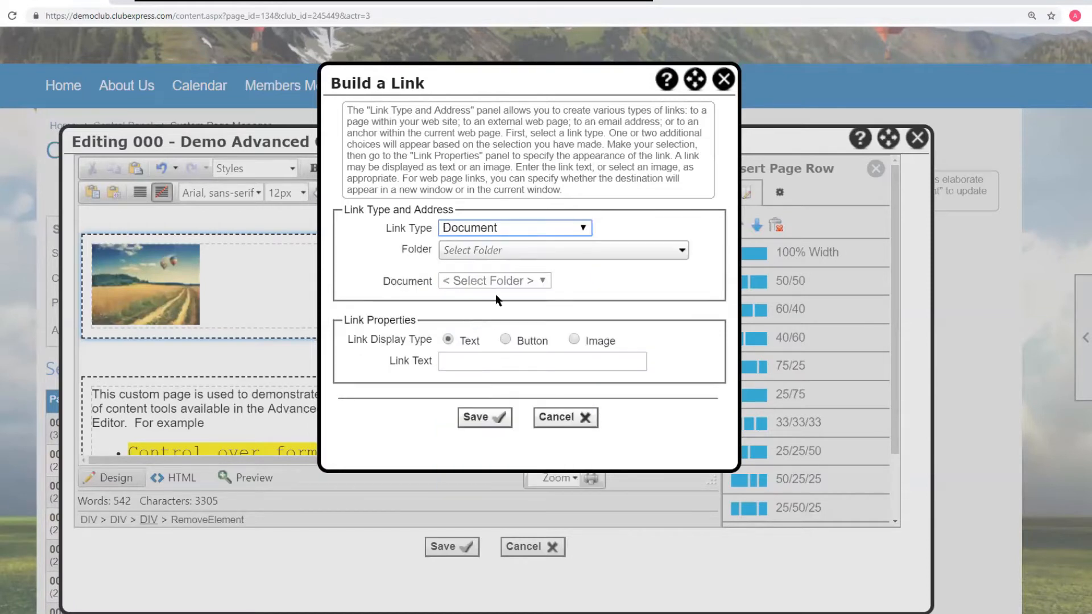
{"action": "left_click", "coordinate": [581, 251]}
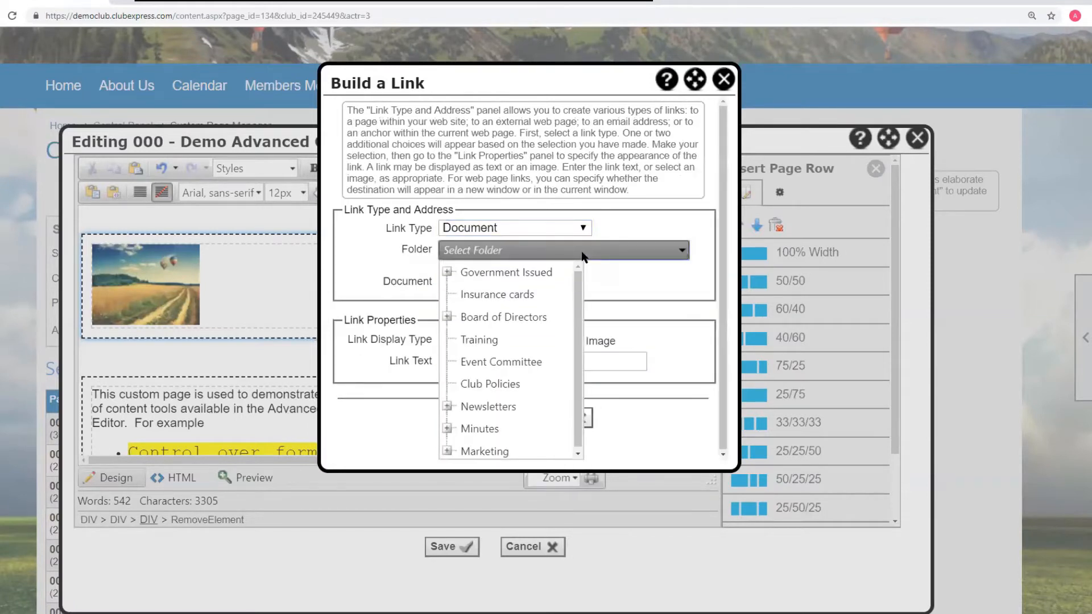
{"action": "left_click", "coordinate": [447, 272]}
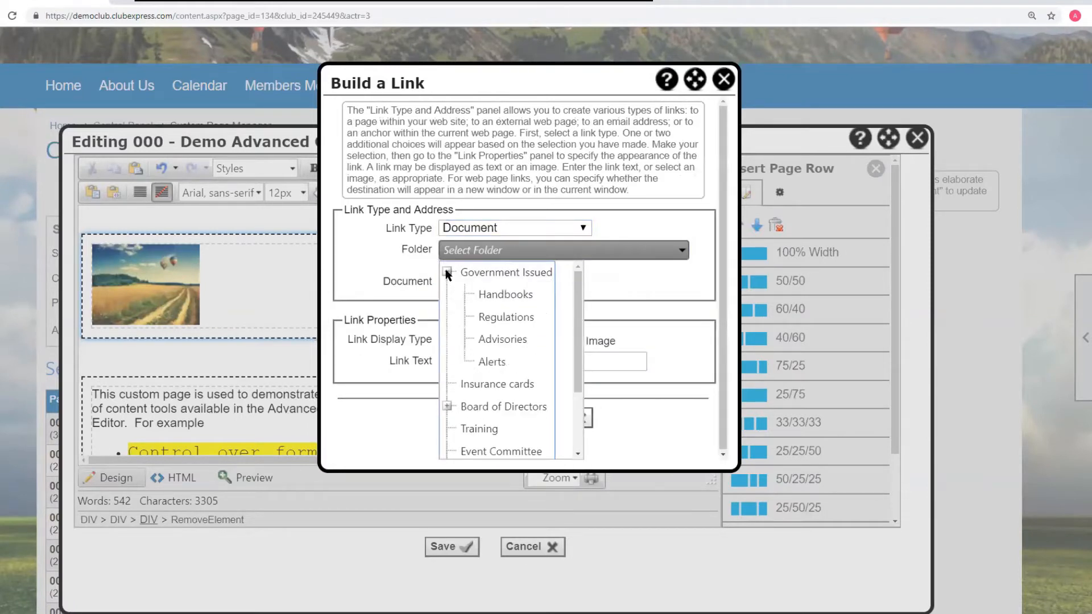
{"action": "left_click", "coordinate": [508, 318]}
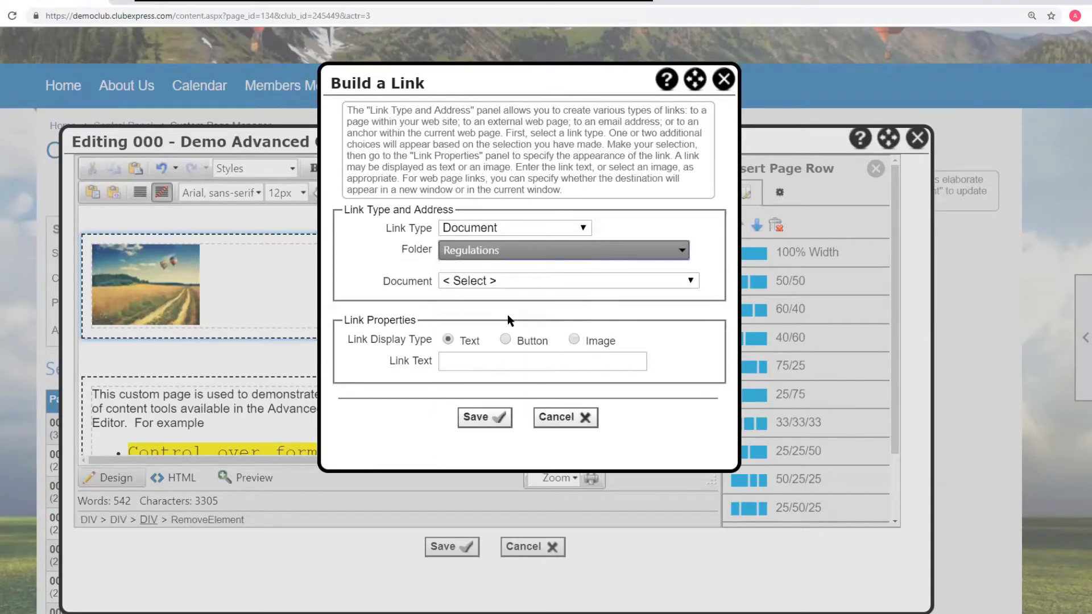
{"action": "left_click", "coordinate": [497, 281]}
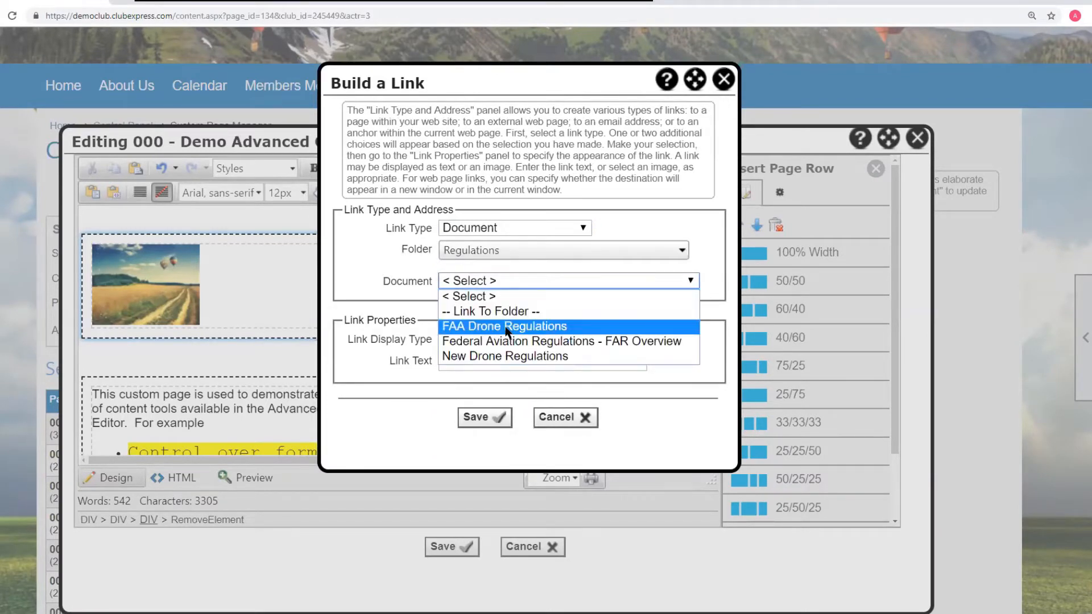
{"action": "left_click", "coordinate": [505, 327]}
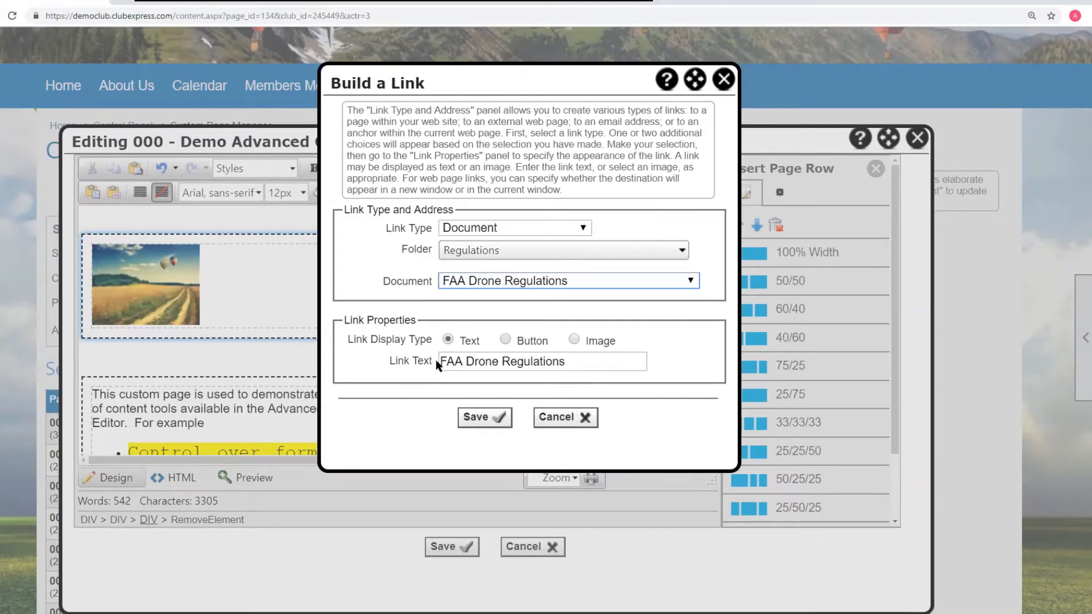
- Display the document link as a button labelled FAA Drone Regulations and insert it
{"action": "mouse_move", "coordinate": [441, 360]}
{"action": "left_mouse_down"}
{"action": "mouse_move", "coordinate": [562, 364]}
{"action": "mouse_move", "coordinate": [421, 360]}
{"action": "left_mouse_up"}
{"action": "left_click", "coordinate": [562, 364]}
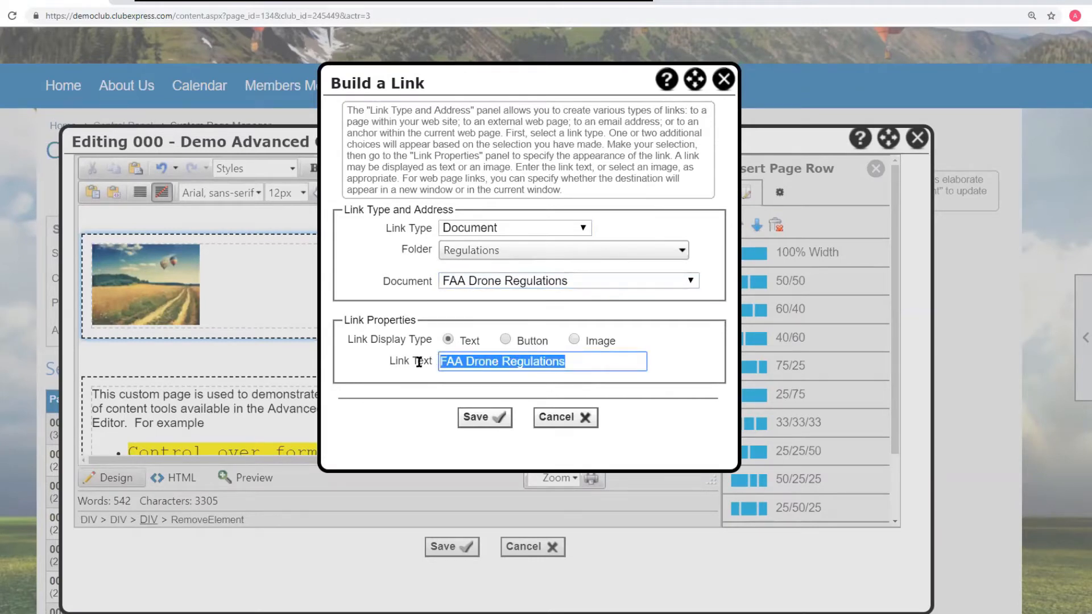
{"action": "left_click", "coordinate": [506, 340]}
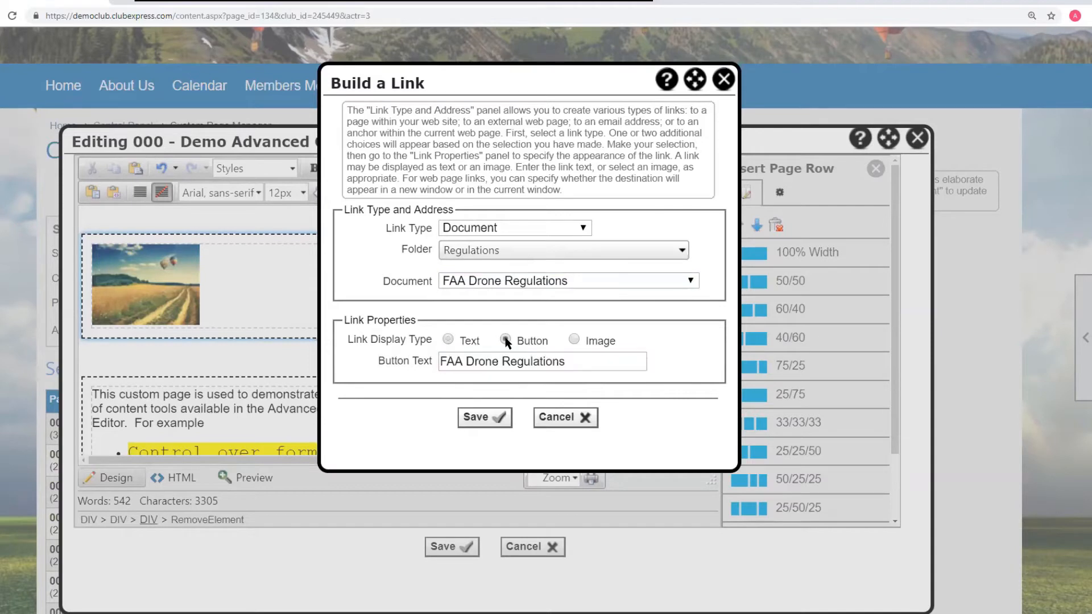
{"action": "left_click", "coordinate": [575, 339]}
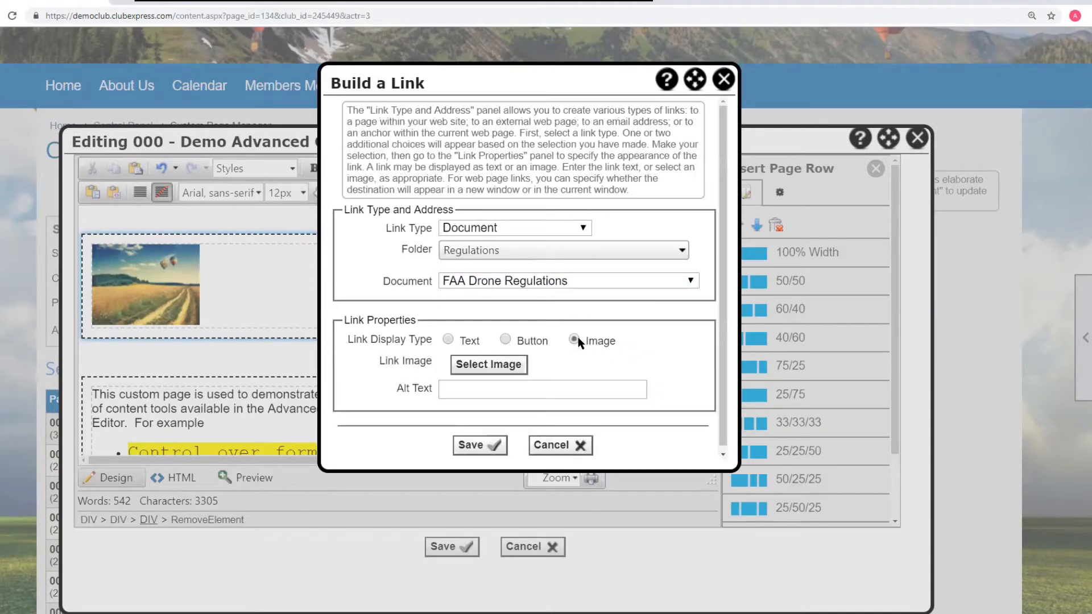
{"action": "left_click", "coordinate": [506, 339]}
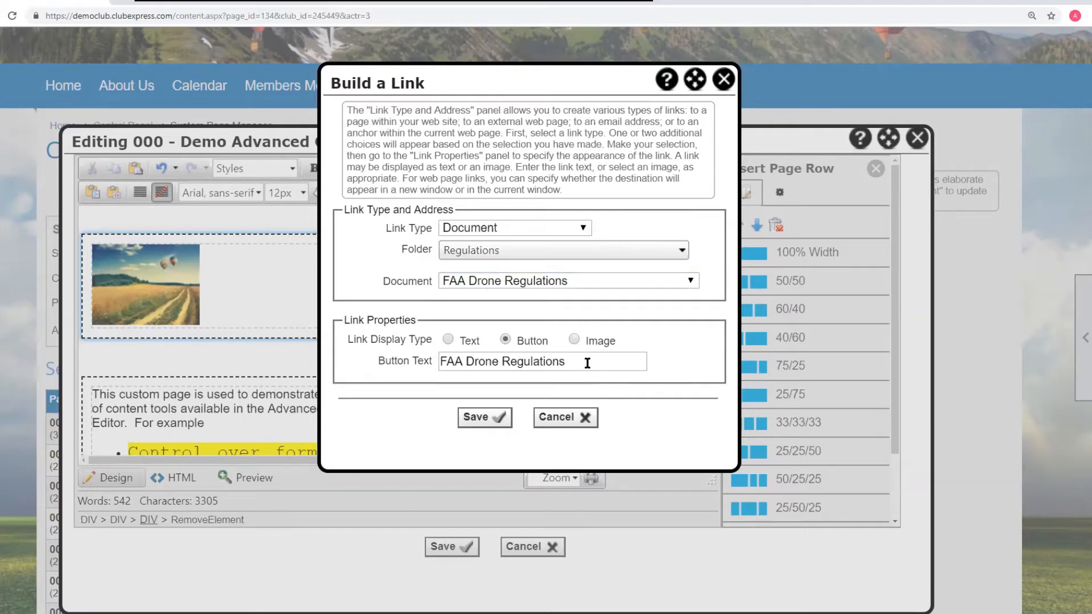
{"action": "left_click", "coordinate": [493, 419]}
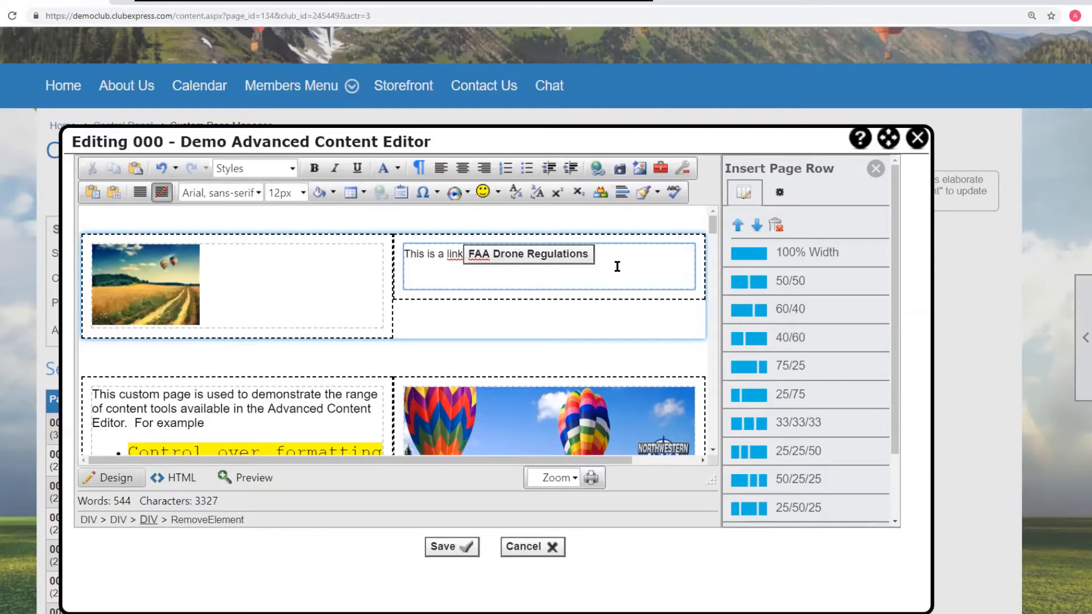
- Delete the FAA Drone Regulations button and start a new link of type Blog, browsing the available blogs
{"action": "key", "text": "BackSpace"}
{"action": "left_click", "coordinate": [598, 168]}
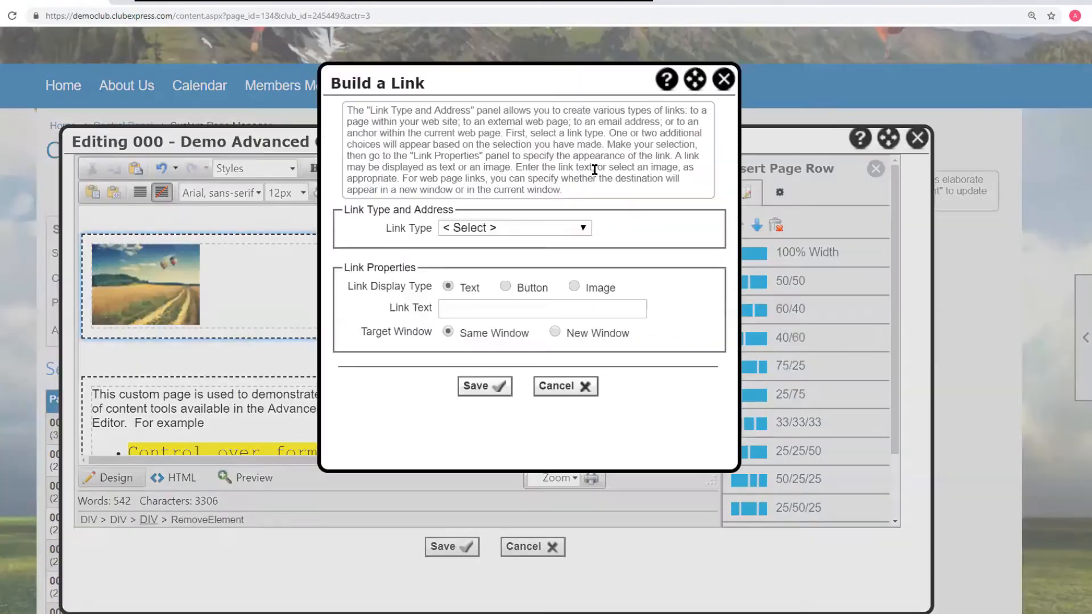
{"action": "left_click", "coordinate": [583, 230]}
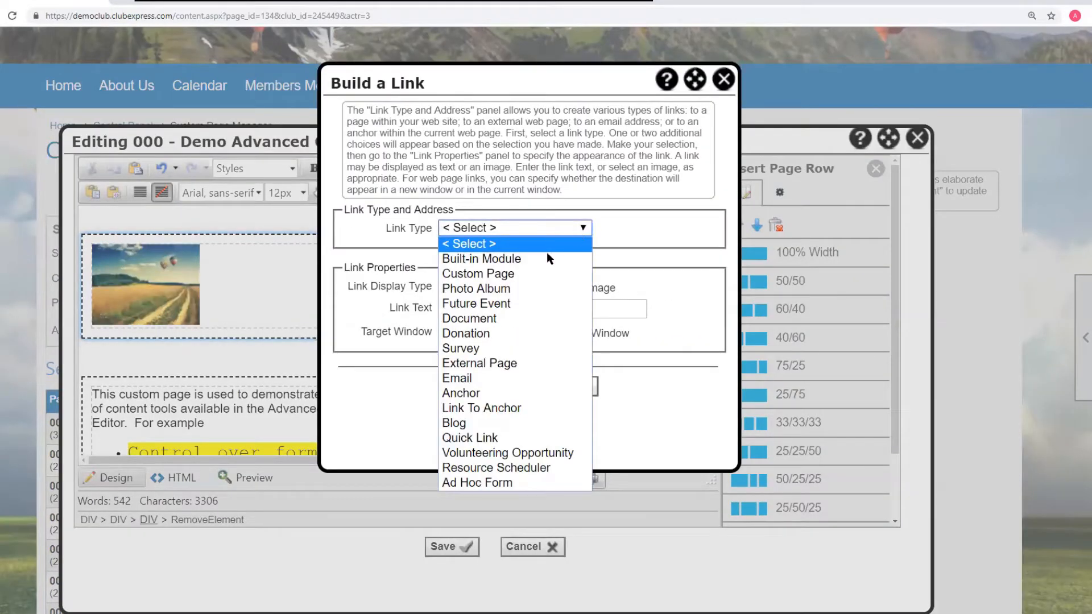
{"action": "left_click", "coordinate": [471, 424]}
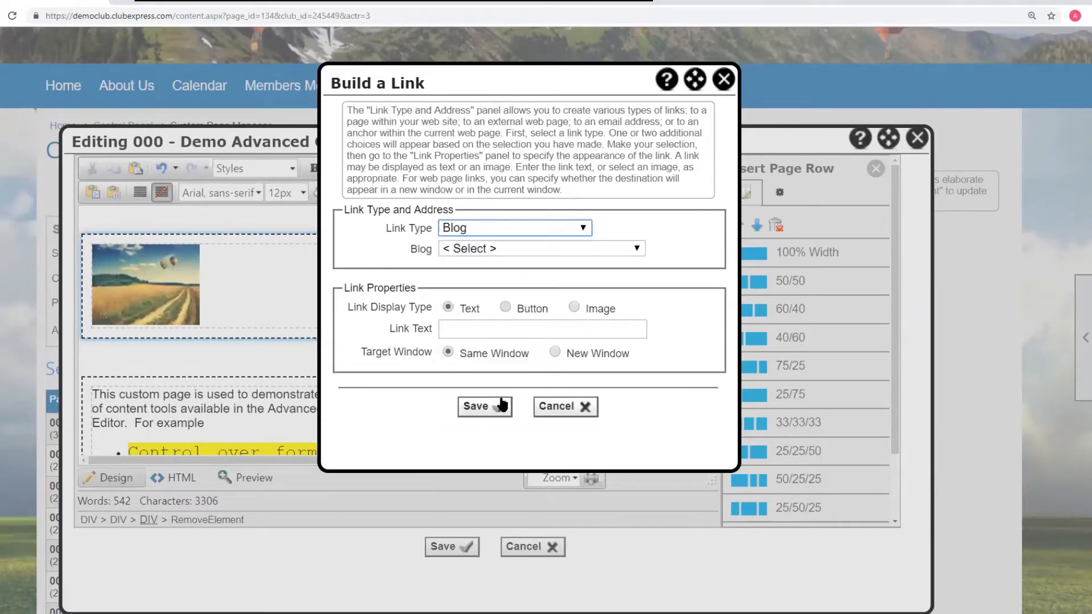
{"action": "left_click", "coordinate": [510, 248]}
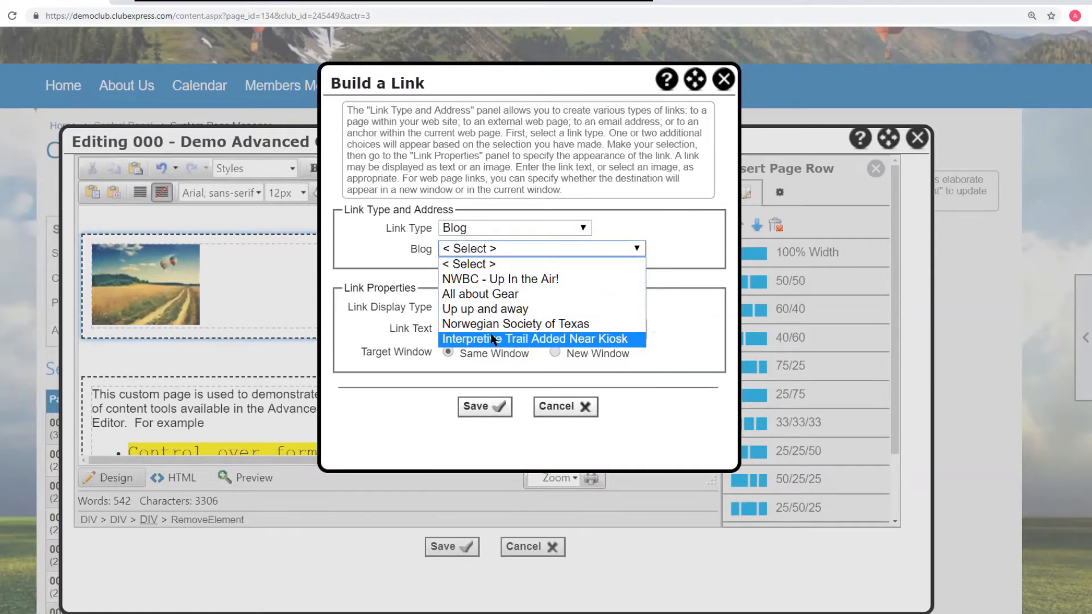
{"action": "left_click", "coordinate": [677, 228]}
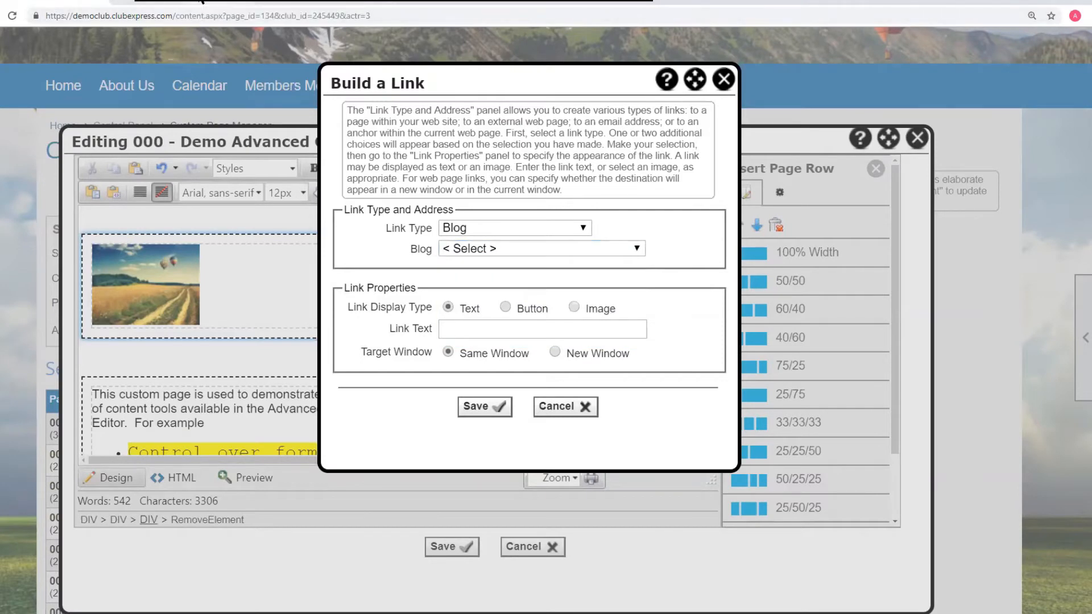
- Open the Spring Fly-In post of the NWBC - Up In the Air! blog on the site and copy its page address
{"action": "left_click", "coordinate": [200, 1]}
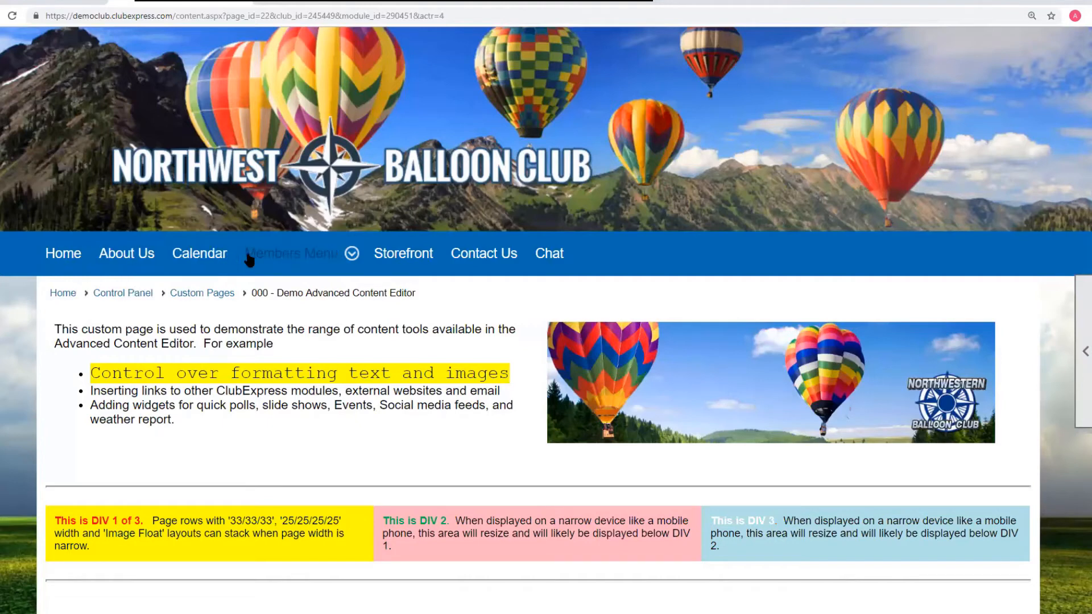
{"action": "mouse_move", "coordinate": [328, 261]}
{"action": "left_click", "coordinate": [122, 293]}
{"action": "scroll", "coordinate": [511, 312], "scroll_direction": "down", "scroll_amount": 5}
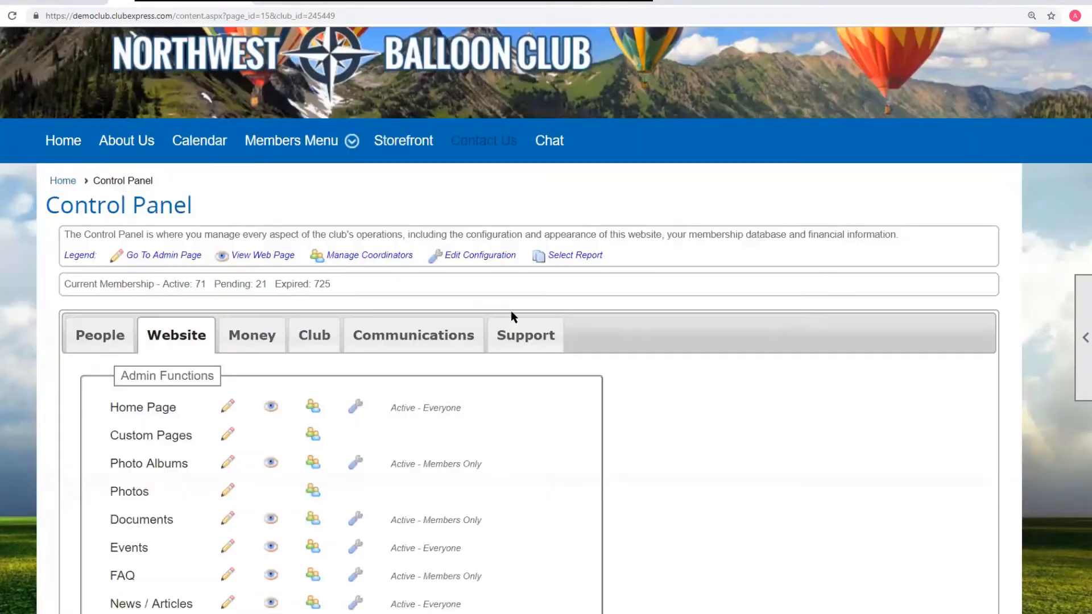
{"action": "left_click", "coordinate": [437, 208]}
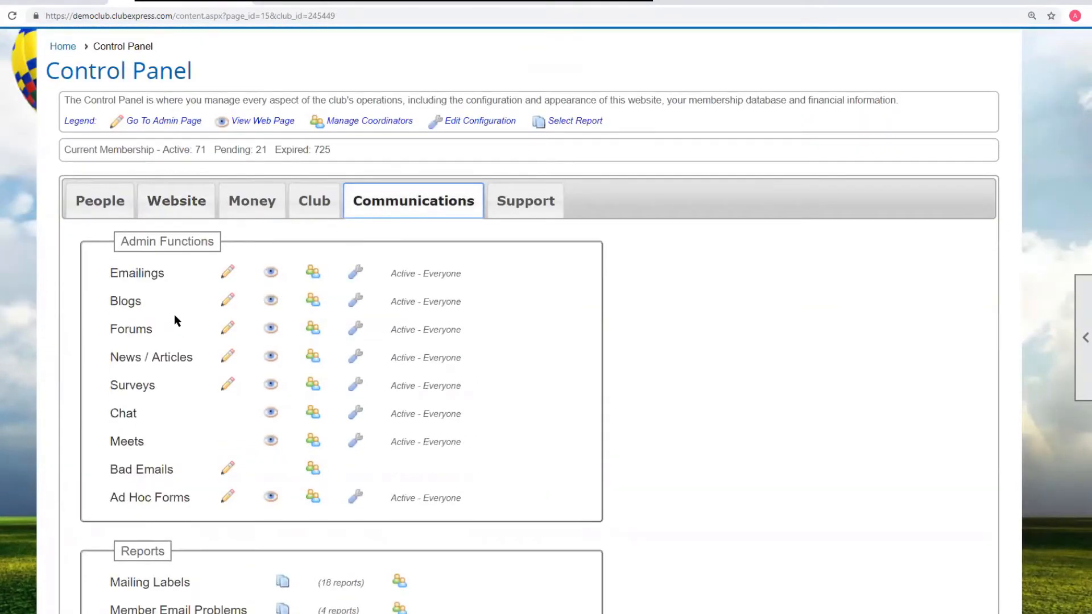
{"action": "left_click", "coordinate": [126, 301]}
{"action": "scroll", "coordinate": [439, 339], "scroll_direction": "down", "scroll_amount": 4}
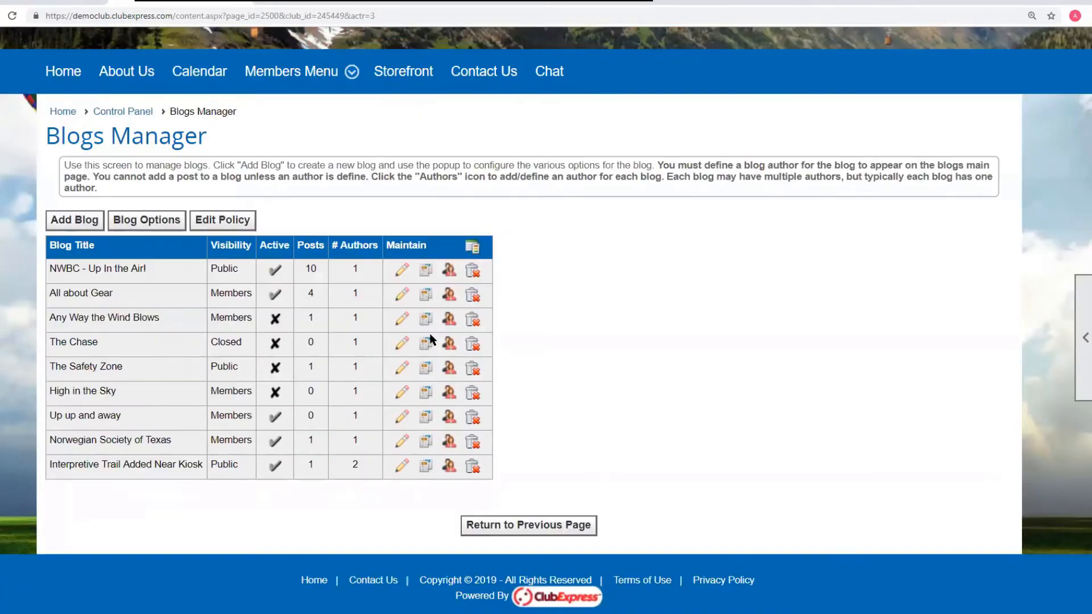
{"action": "left_click", "coordinate": [426, 271]}
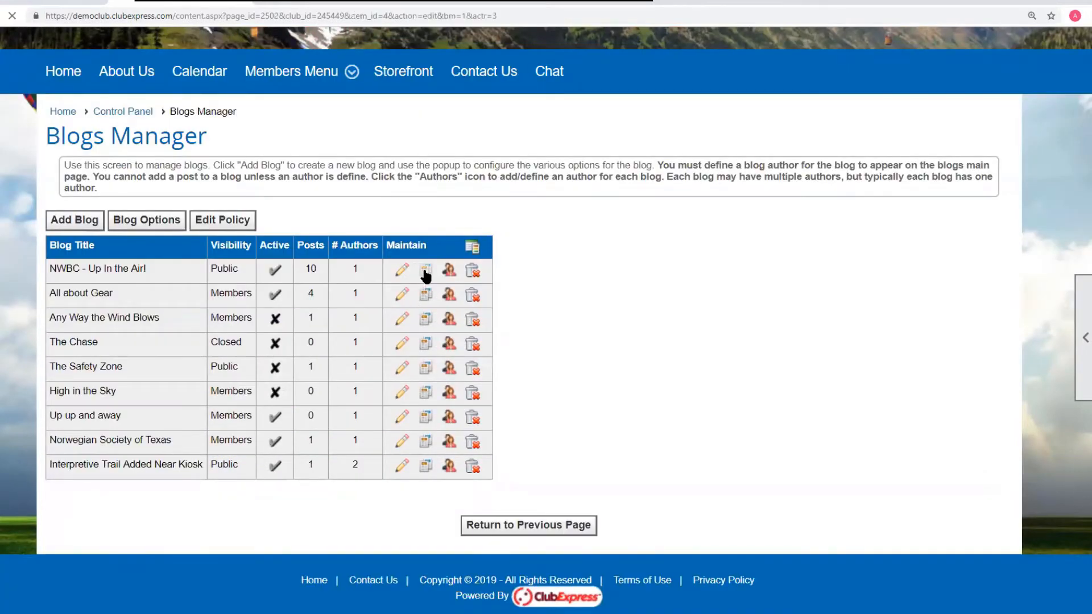
{"action": "scroll", "coordinate": [638, 326], "scroll_direction": "down", "scroll_amount": 5}
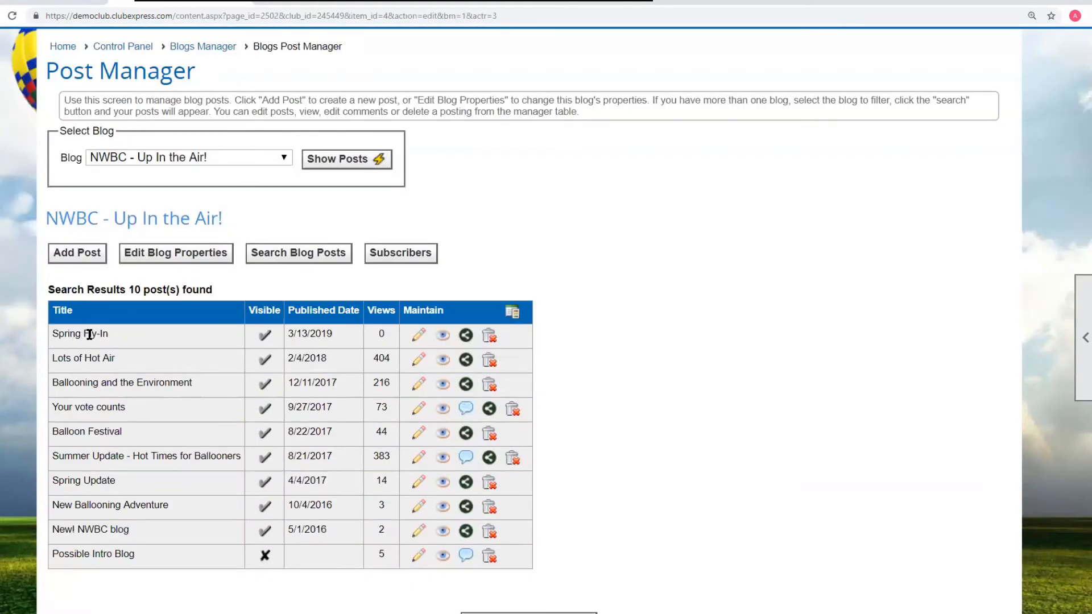
{"action": "left_click", "coordinate": [443, 336]}
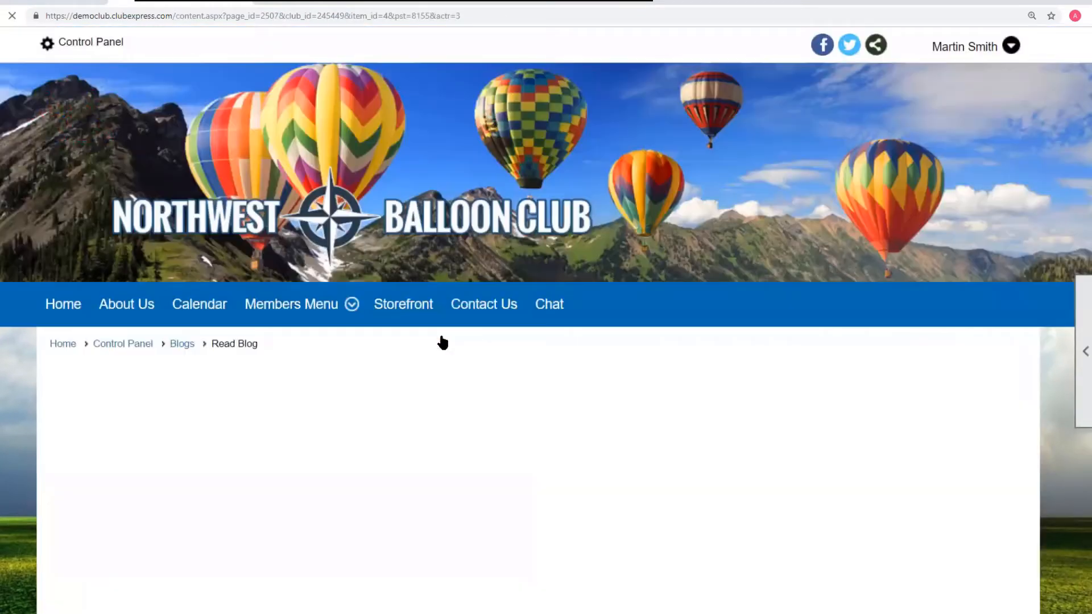
{"action": "scroll", "coordinate": [444, 343], "scroll_direction": "down", "scroll_amount": 4}
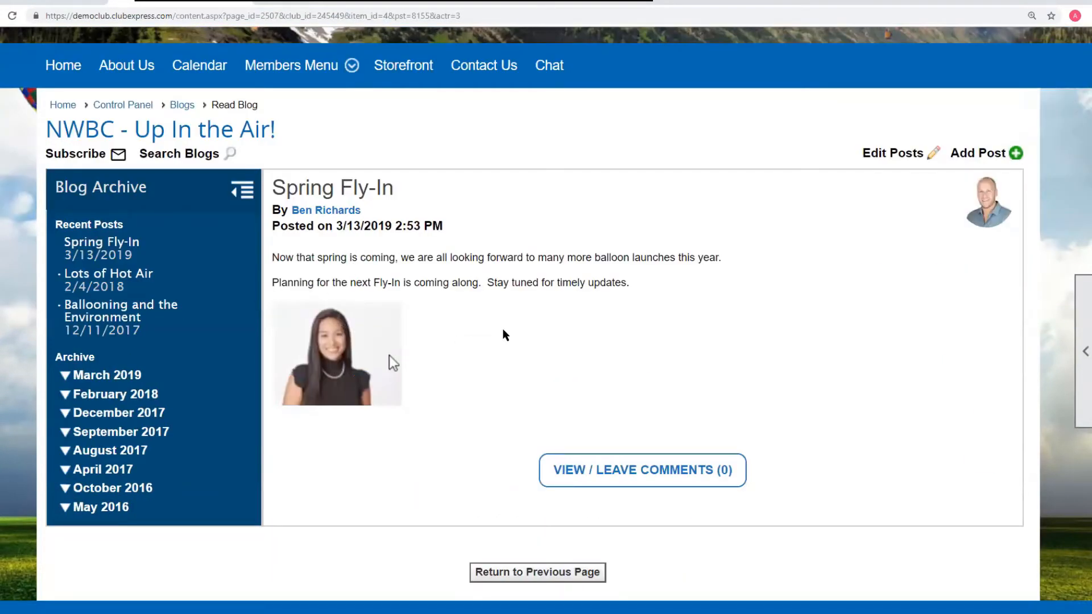
{"action": "scroll", "coordinate": [503, 334], "scroll_direction": "up", "scroll_amount": 4}
{"action": "left_click_drag", "start_coordinate": [489, 18], "coordinate": [25, 18]}
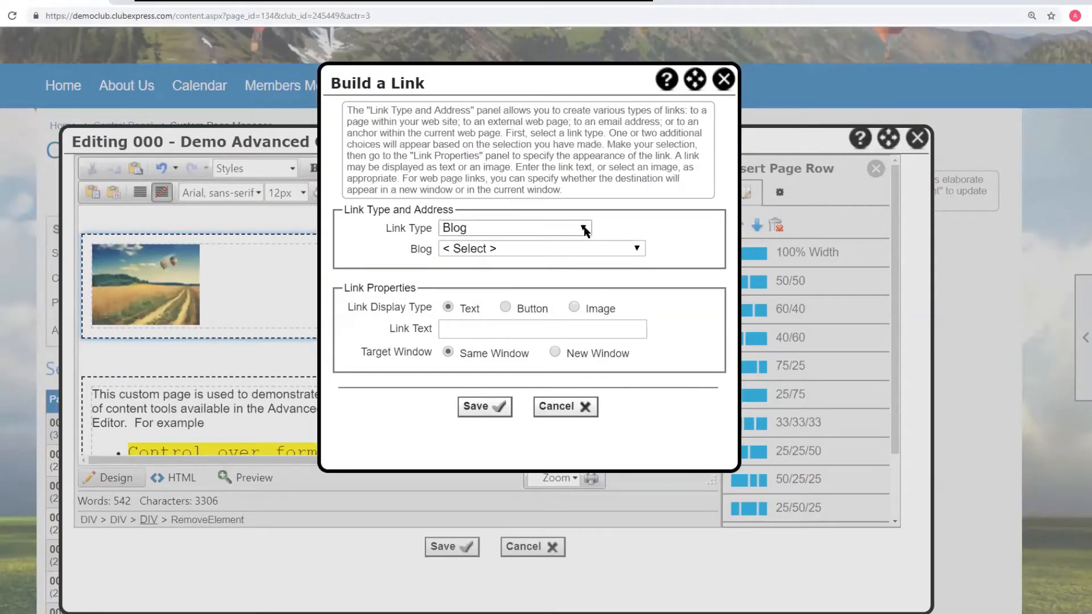
- Build an External Page link to the copied post address with link text 'Jenn's blog post' and insert it
{"action": "left_click", "coordinate": [584, 228]}
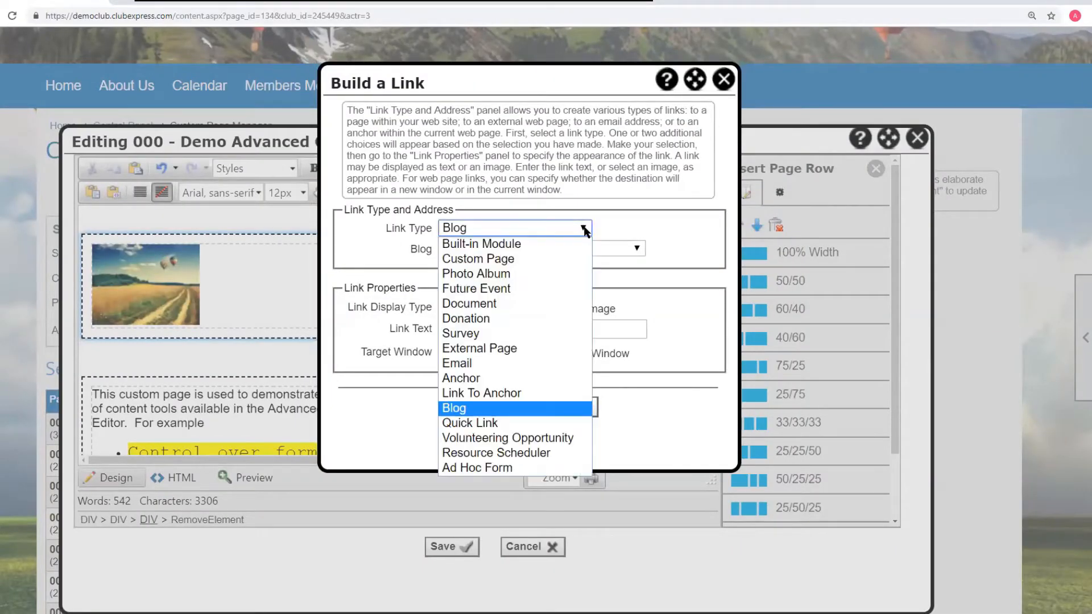
{"action": "left_click", "coordinate": [509, 348]}
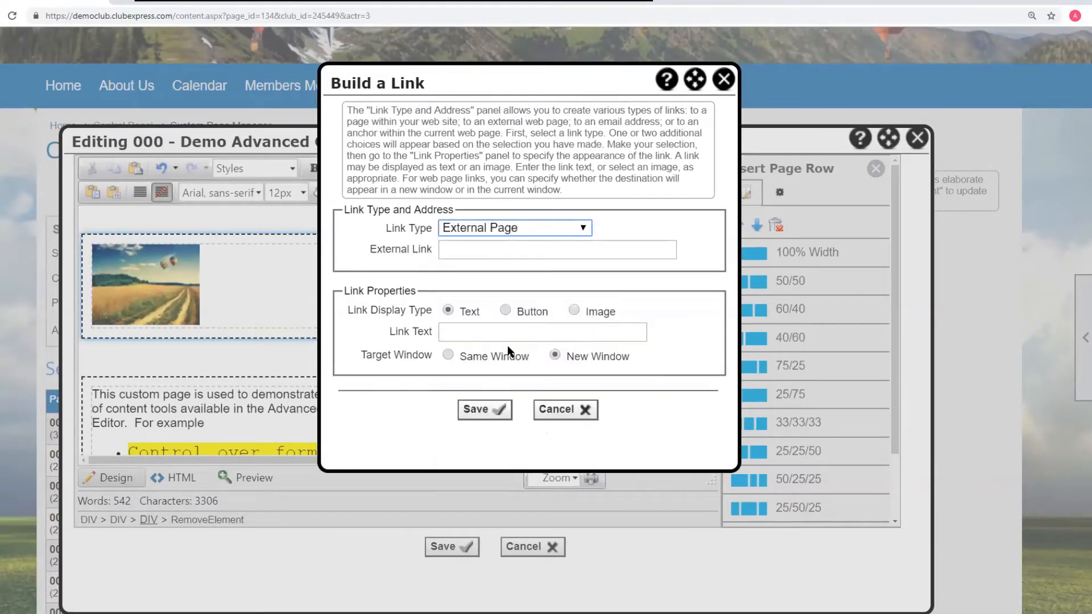
{"action": "left_click", "coordinate": [451, 247]}
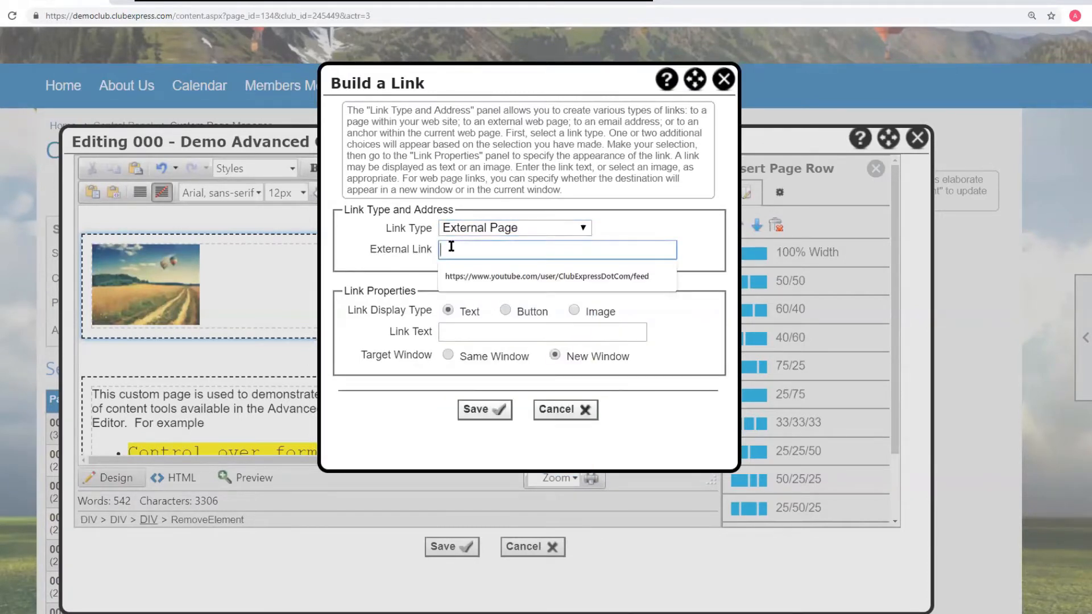
{"action": "type", "text": "https://democlub.clubexpress.com/content.aspx?page_id=134&club_id=245449&actr=3"}
{"action": "left_click", "coordinate": [477, 333]}
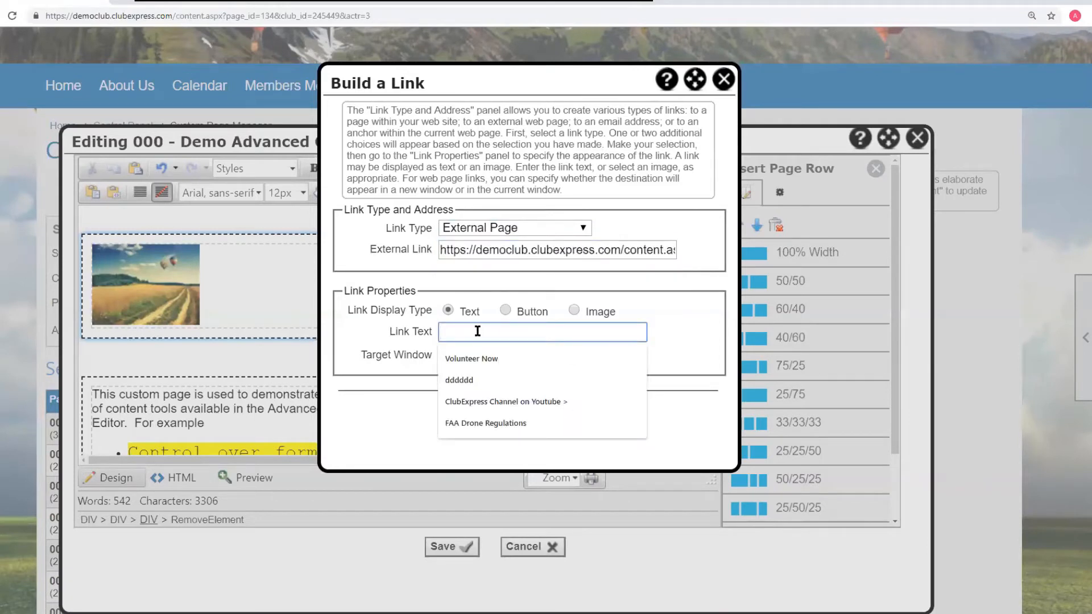
{"action": "type", "text": "Jenn"}
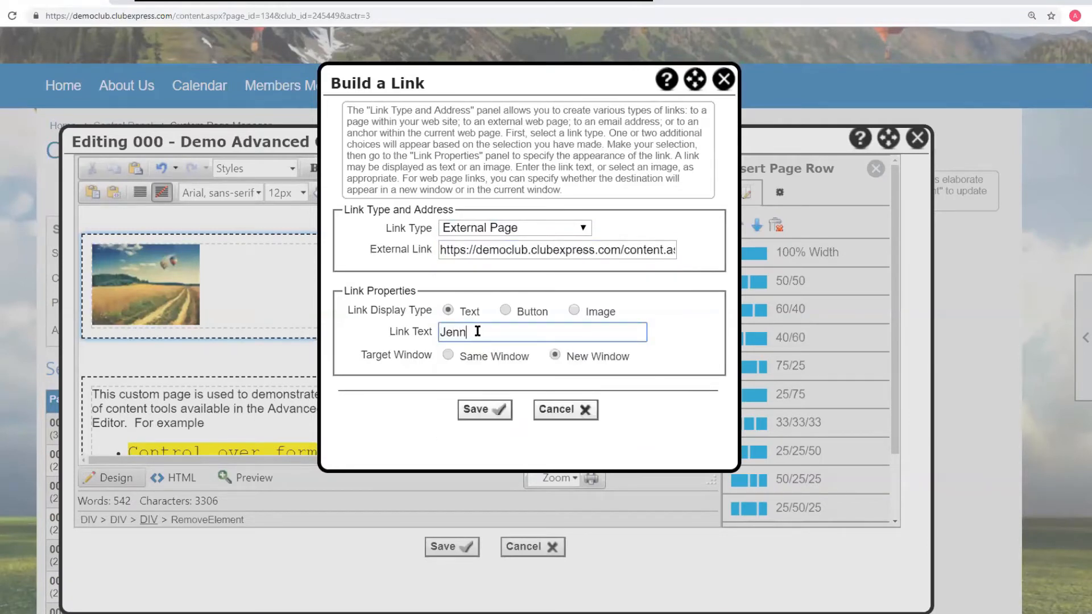
{"action": "type", "text": "'s blog post"}
{"action": "left_click", "coordinate": [485, 409]}
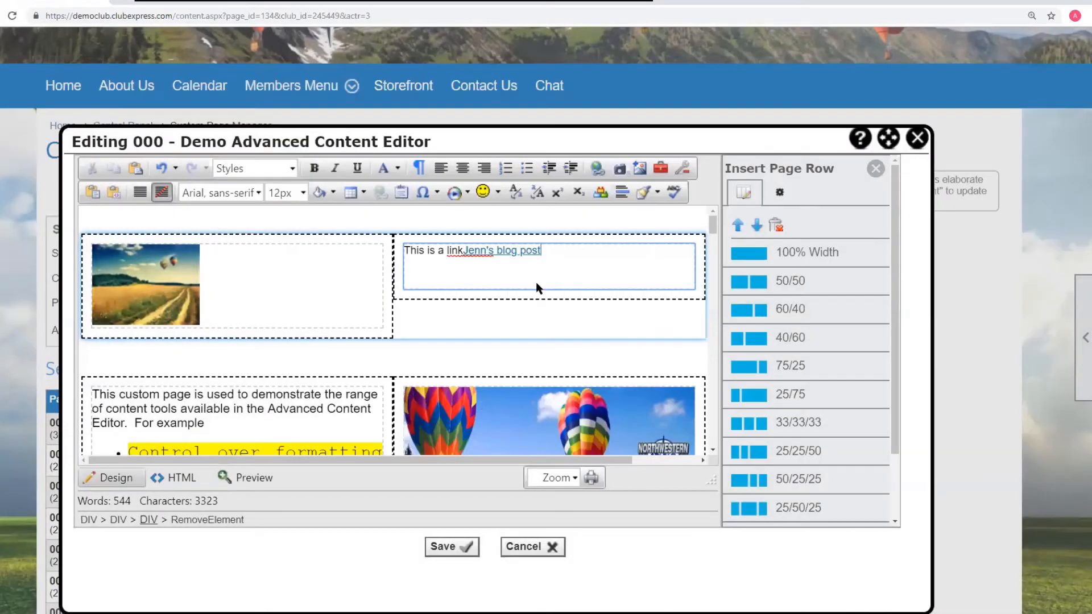
{"action": "left_click", "coordinate": [549, 259]}
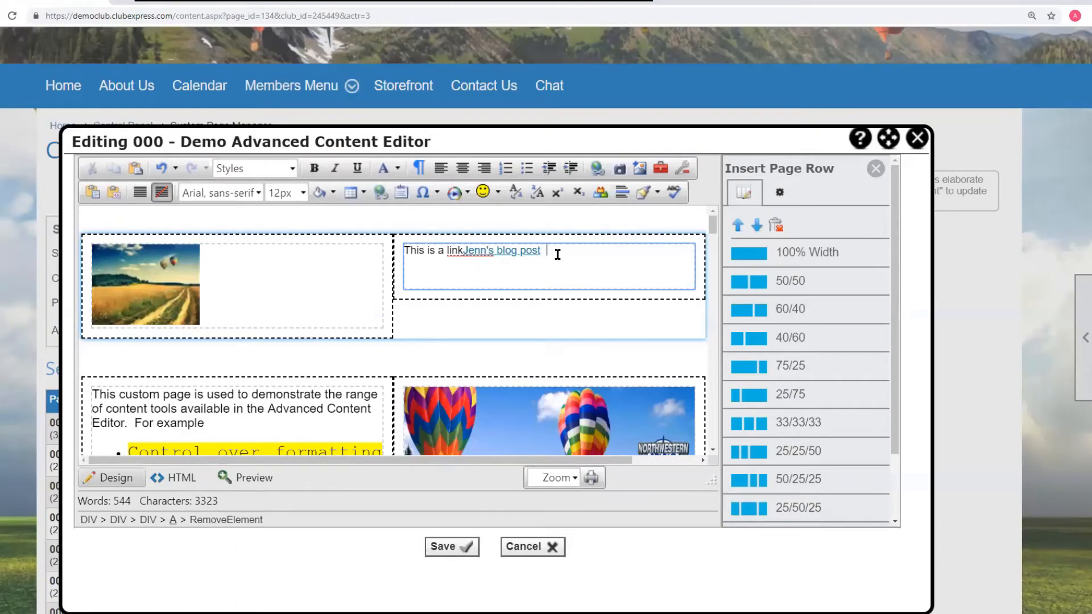
{"action": "left_click", "coordinate": [557, 255]}
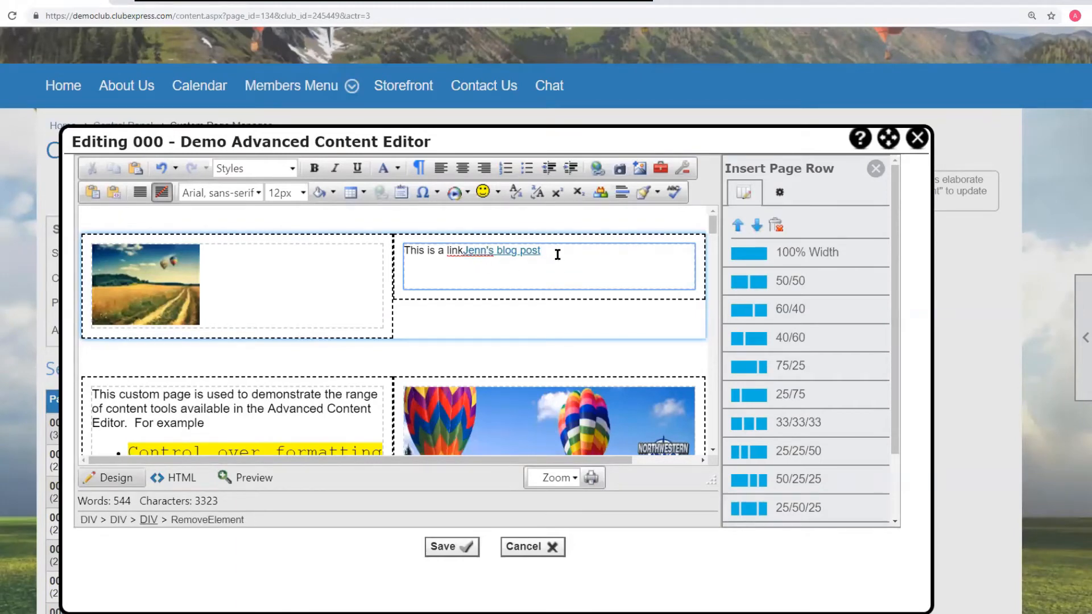
{"action": "left_click", "coordinate": [597, 168]}
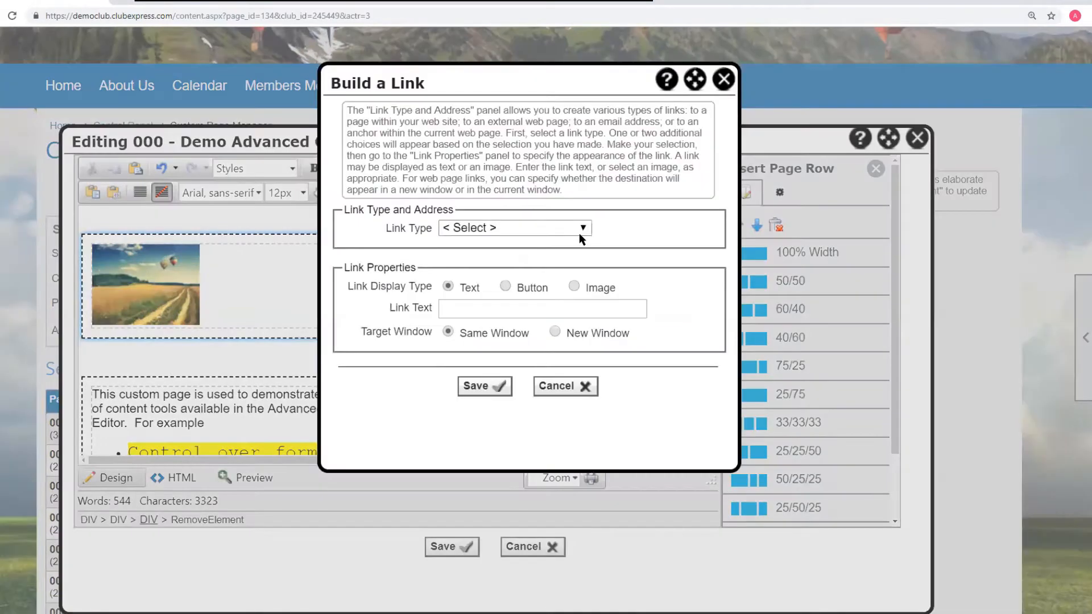
{"action": "left_click", "coordinate": [584, 229]}
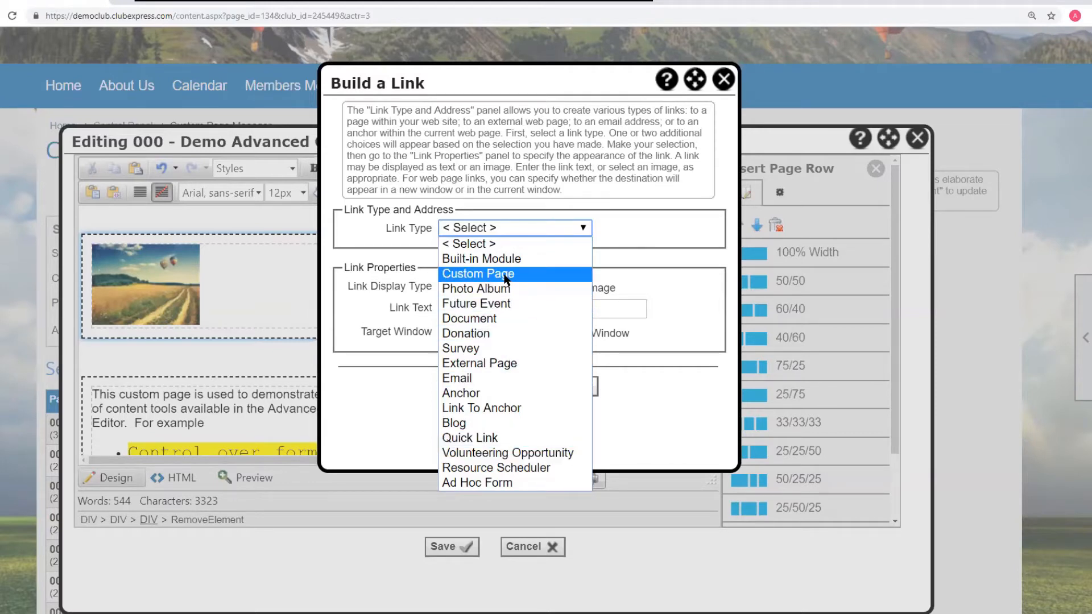
{"action": "left_click", "coordinate": [689, 302]}
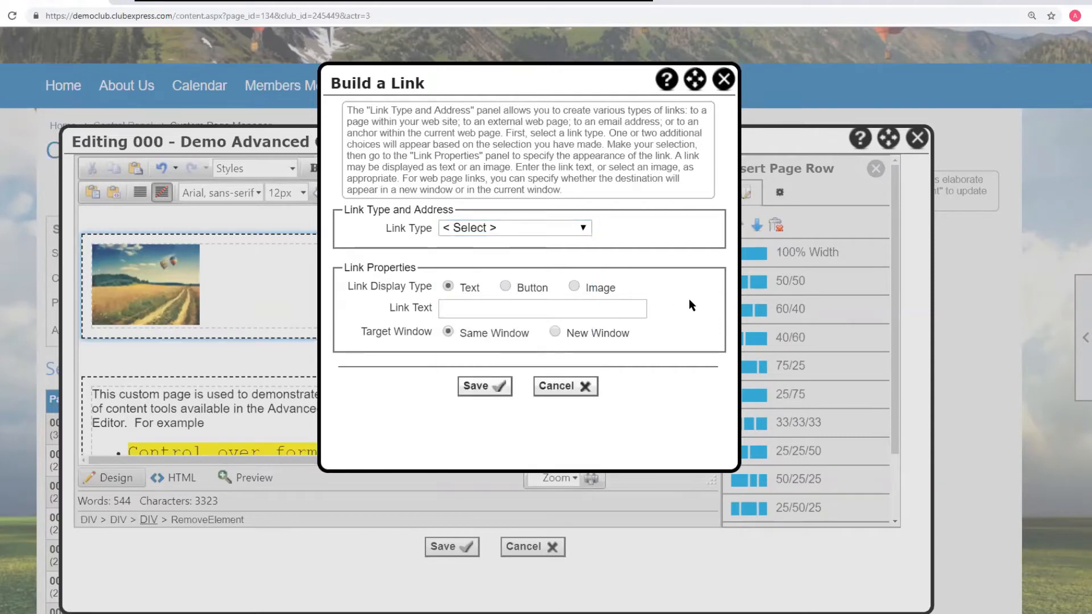
{"action": "left_click", "coordinate": [570, 387]}
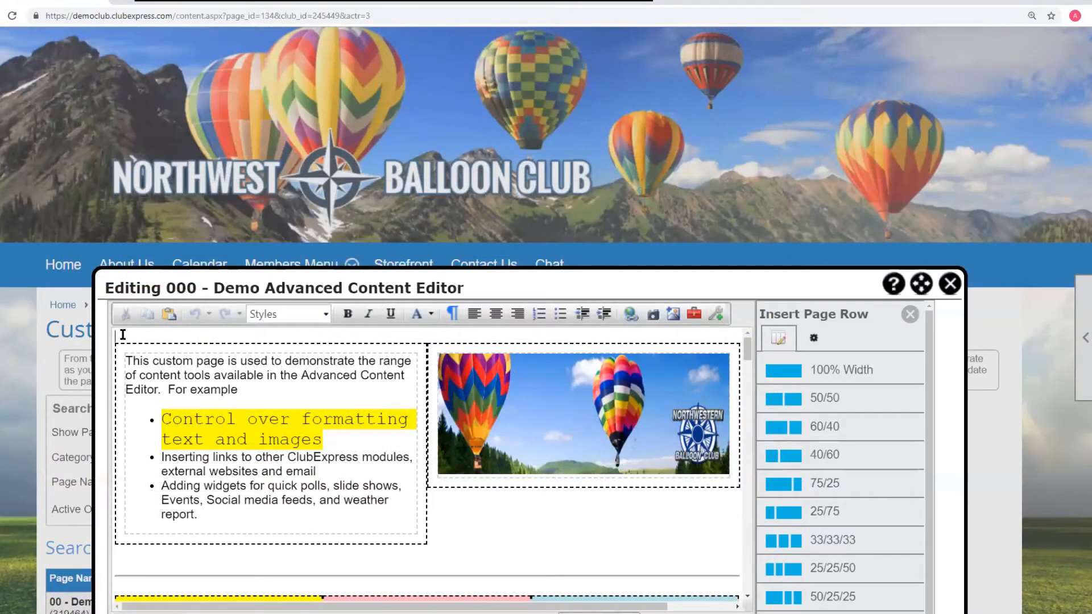
- Add an empty line at the top of the content and insert a 50/50 page row there
{"action": "key", "text": "Return"}
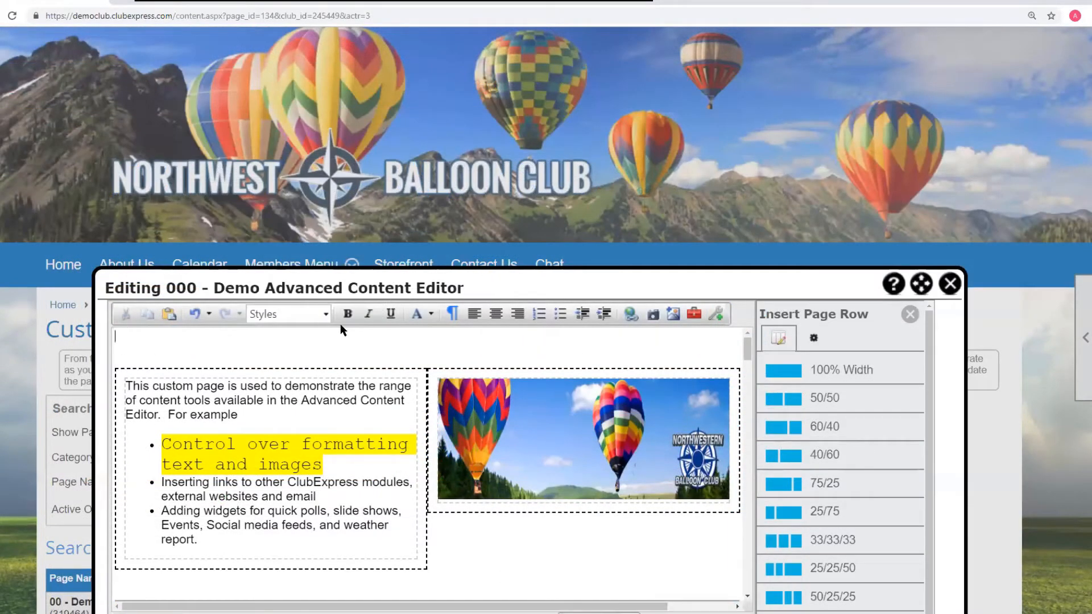
{"action": "left_click", "coordinate": [794, 405]}
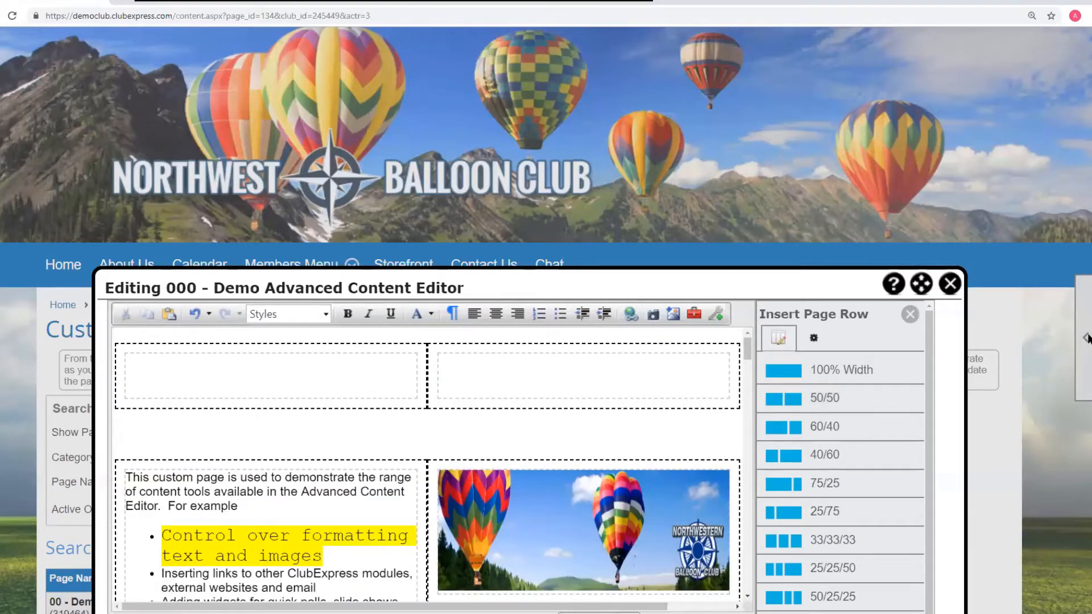
{"action": "left_click_drag", "start_coordinate": [784, 283], "coordinate": [764, 62]}
{"action": "left_click_drag", "start_coordinate": [942, 536], "coordinate": [1049, 608]}
- Insert a small table into the new row's left cell, then undo it
{"action": "left_click", "coordinate": [260, 151]}
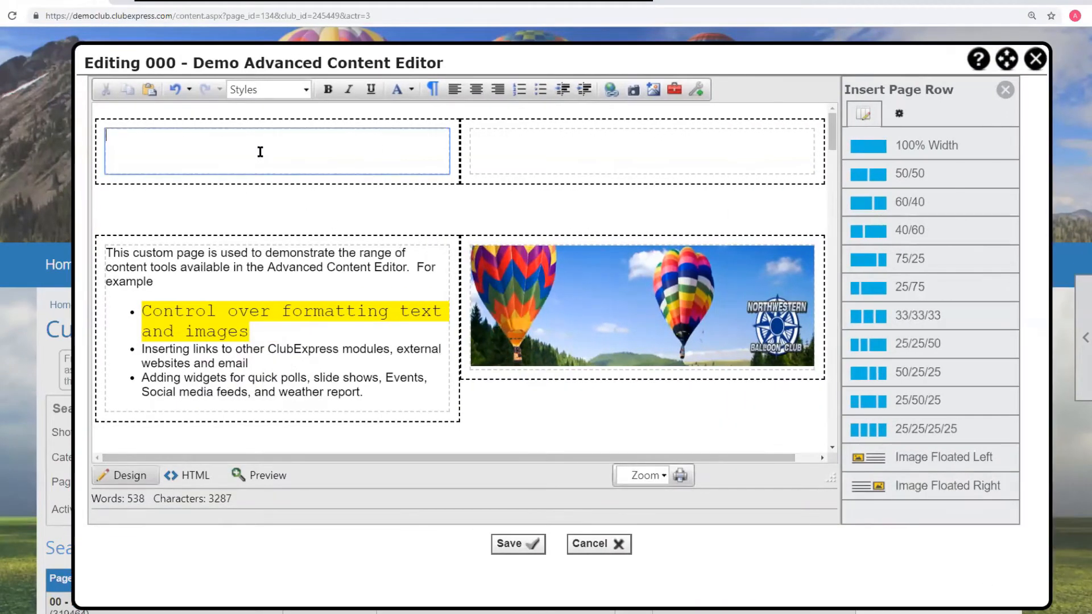
{"action": "left_click", "coordinate": [699, 91]}
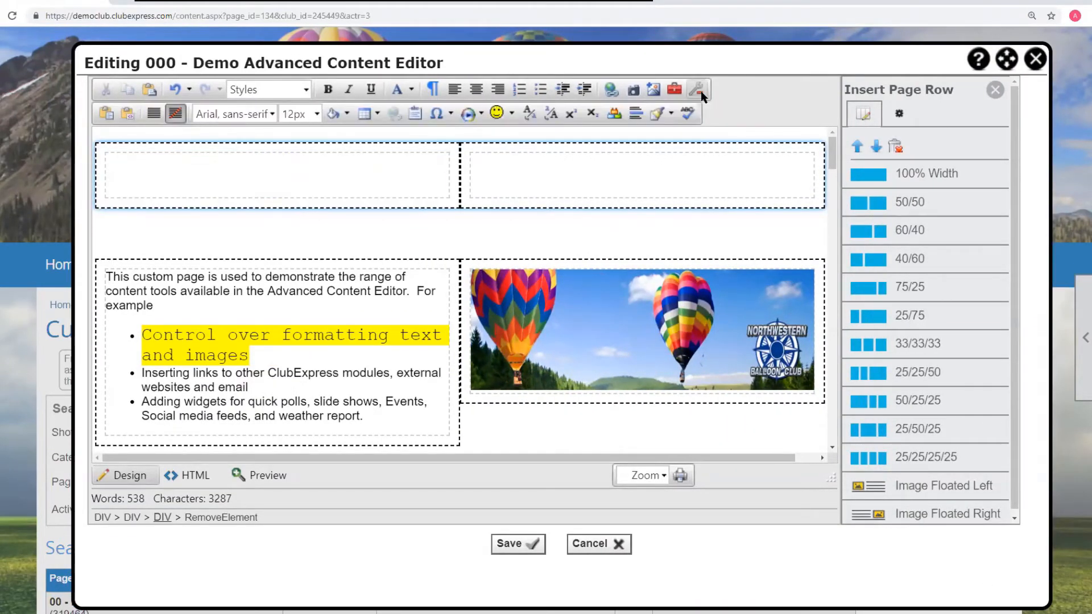
{"action": "left_click", "coordinate": [377, 115]}
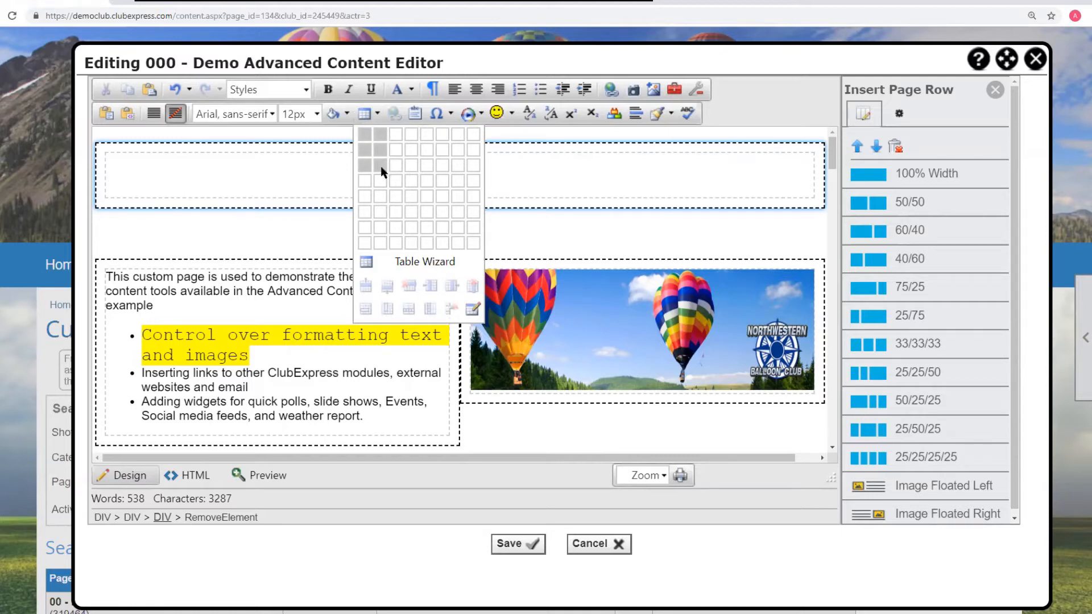
{"action": "left_click", "coordinate": [409, 171]}
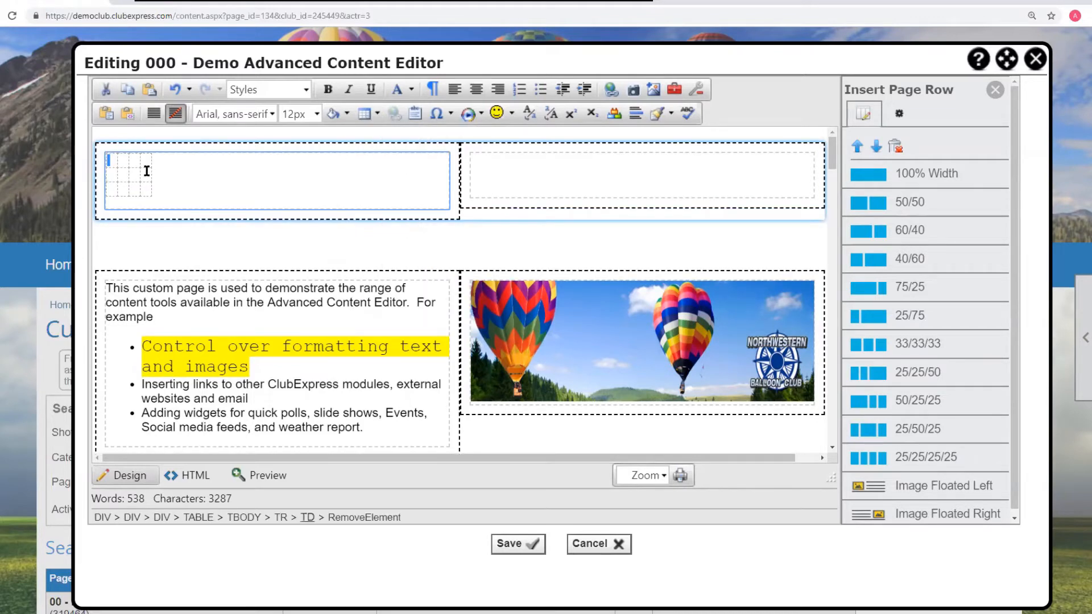
{"action": "key", "text": "ctrl+z"}
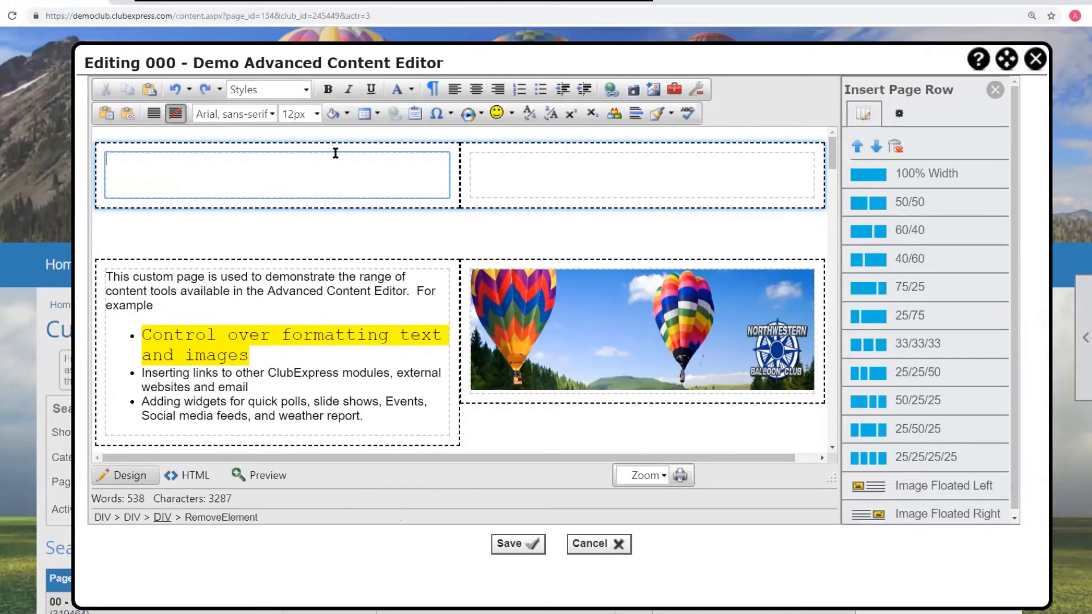
- Preview the telerik-reTable styles in the Table Wizard's layouts and close the wizard without inserting a table
{"action": "left_click", "coordinate": [378, 113]}
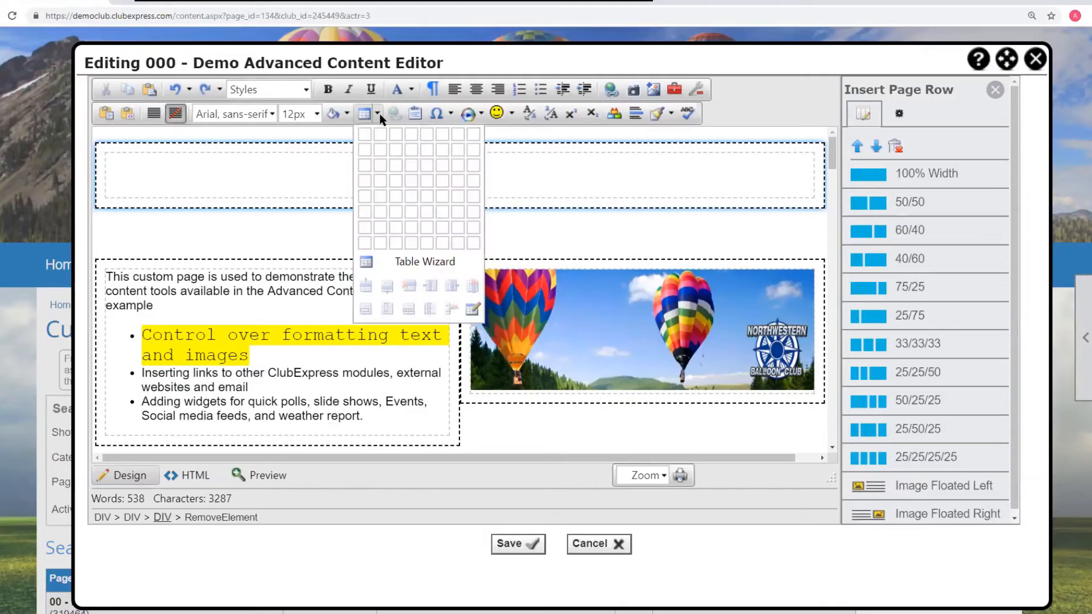
{"action": "left_click", "coordinate": [391, 265]}
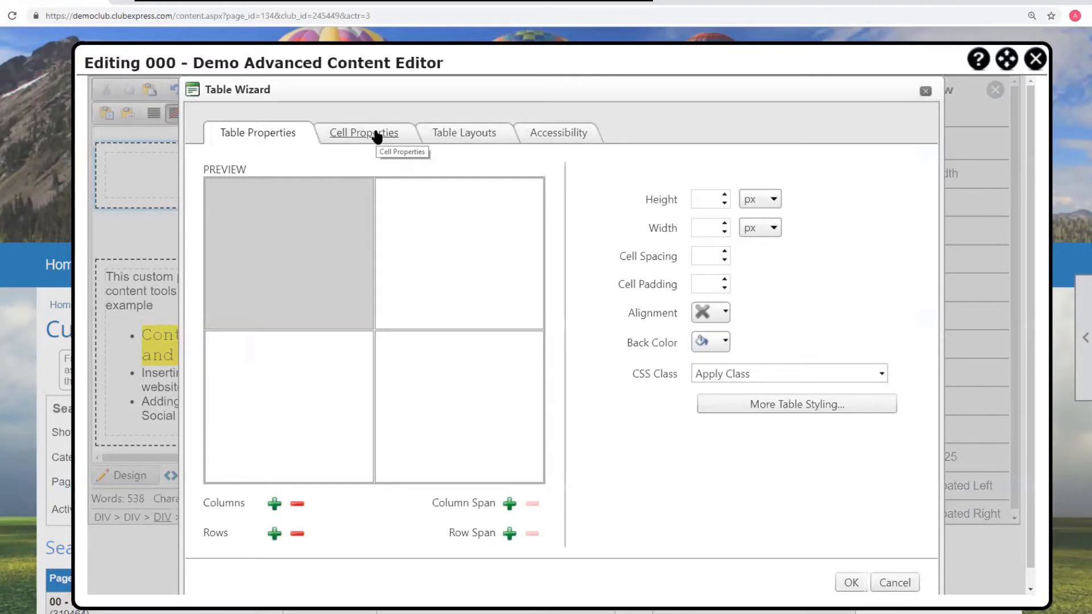
{"action": "left_click", "coordinate": [454, 136]}
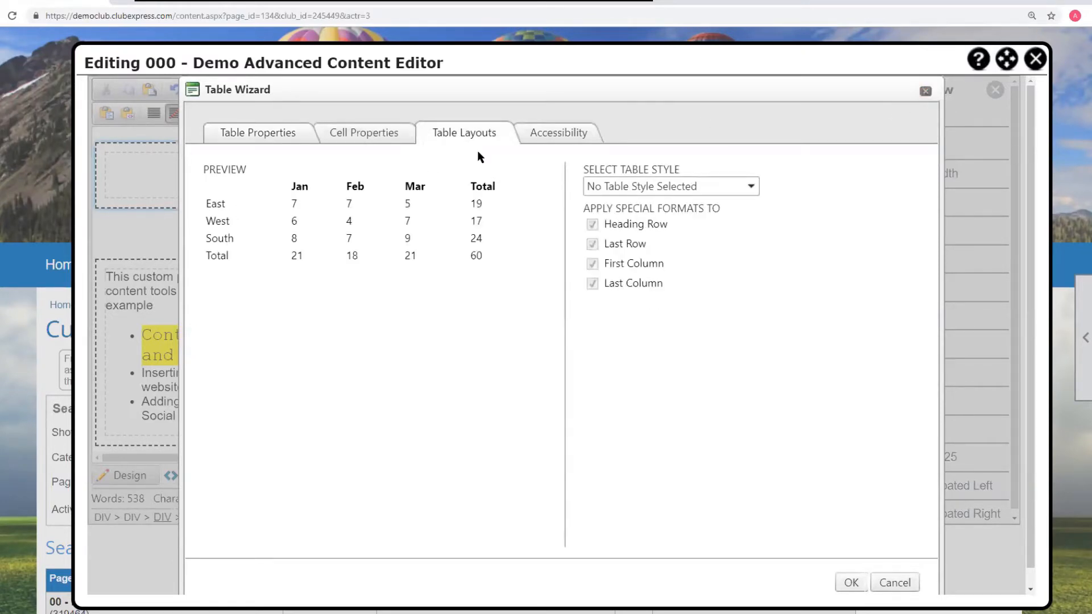
{"action": "left_click", "coordinate": [605, 185]}
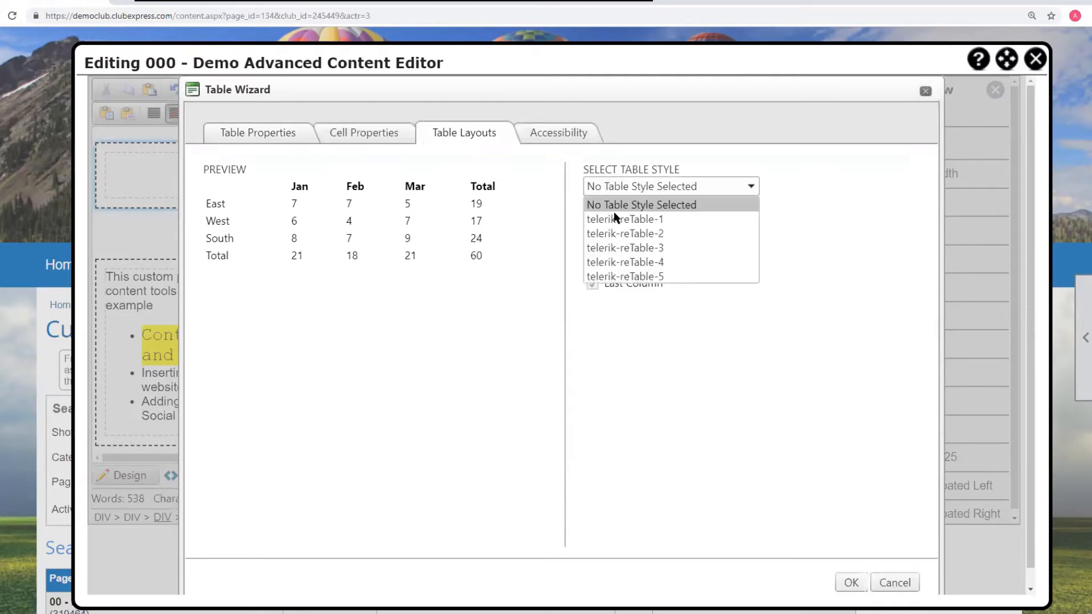
{"action": "left_click", "coordinate": [615, 219]}
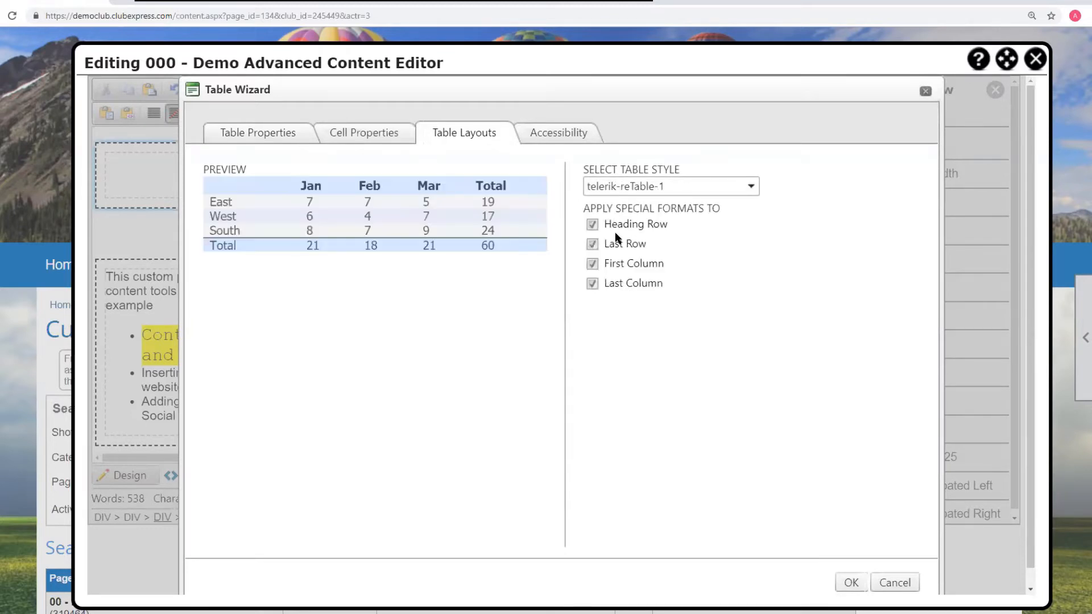
{"action": "left_click", "coordinate": [667, 190]}
{"action": "left_click", "coordinate": [659, 248]}
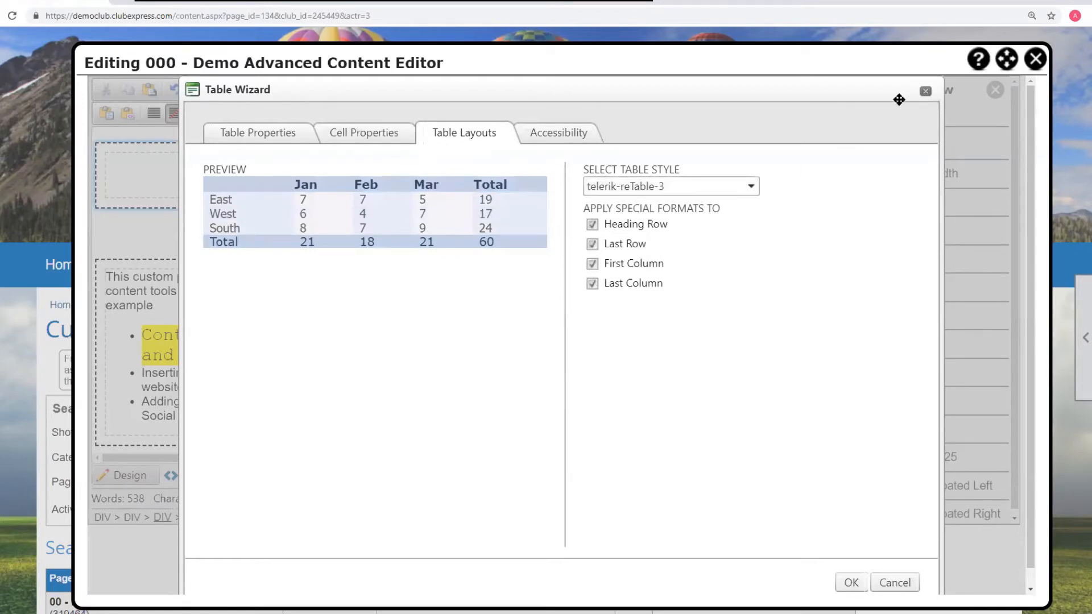
{"action": "left_click", "coordinate": [926, 91]}
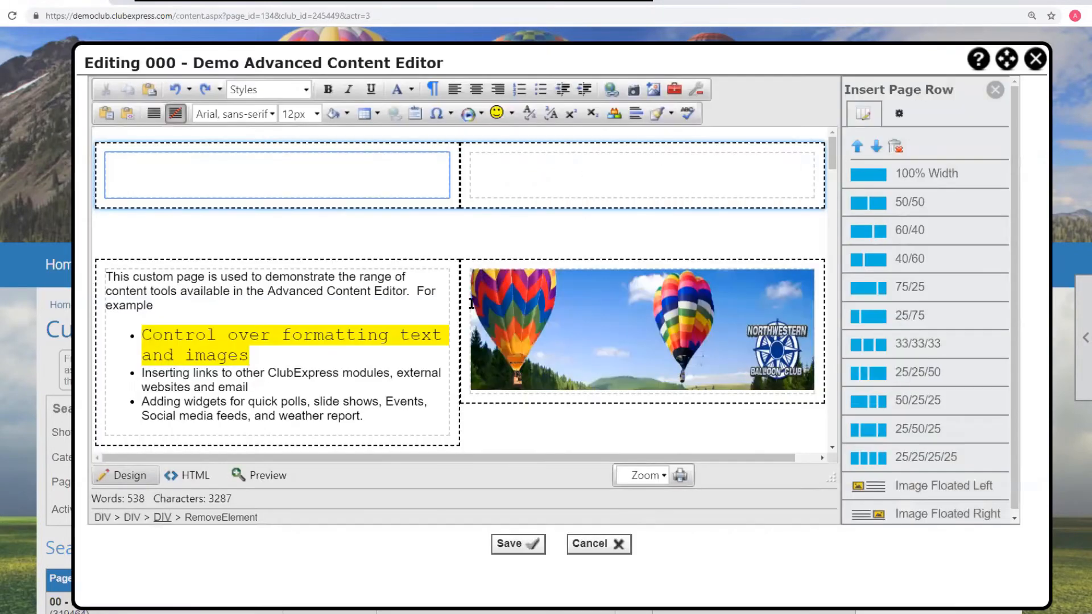
- Inspect the cell properties and table properties of the existing quarterly table, closing the wizard each time
{"action": "scroll", "coordinate": [471, 303], "scroll_direction": "down", "scroll_amount": 15}
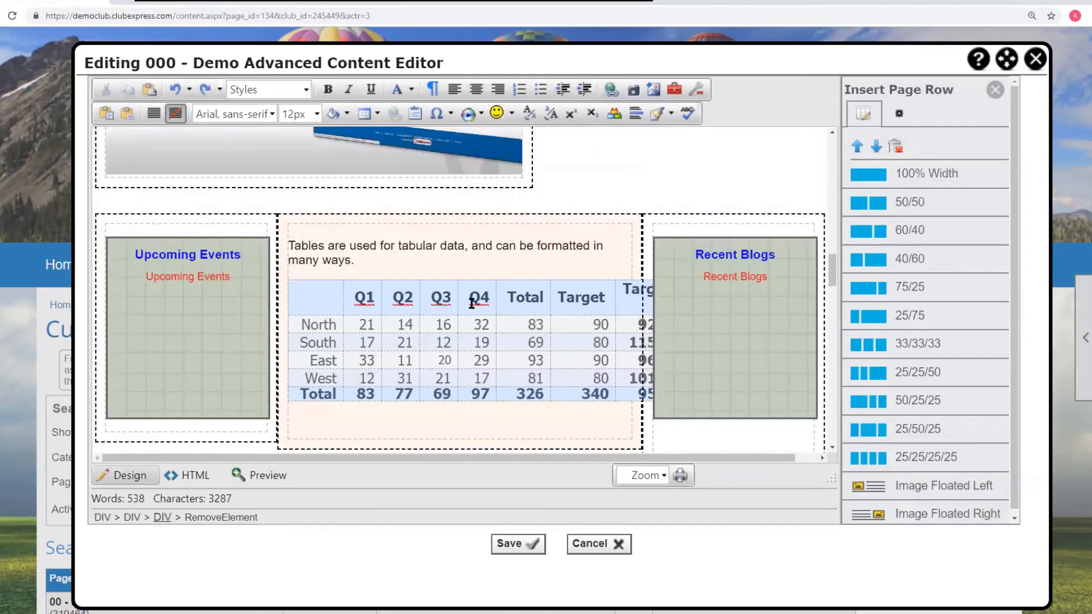
{"action": "left_click", "coordinate": [332, 296]}
{"action": "right_click", "coordinate": [331, 296]}
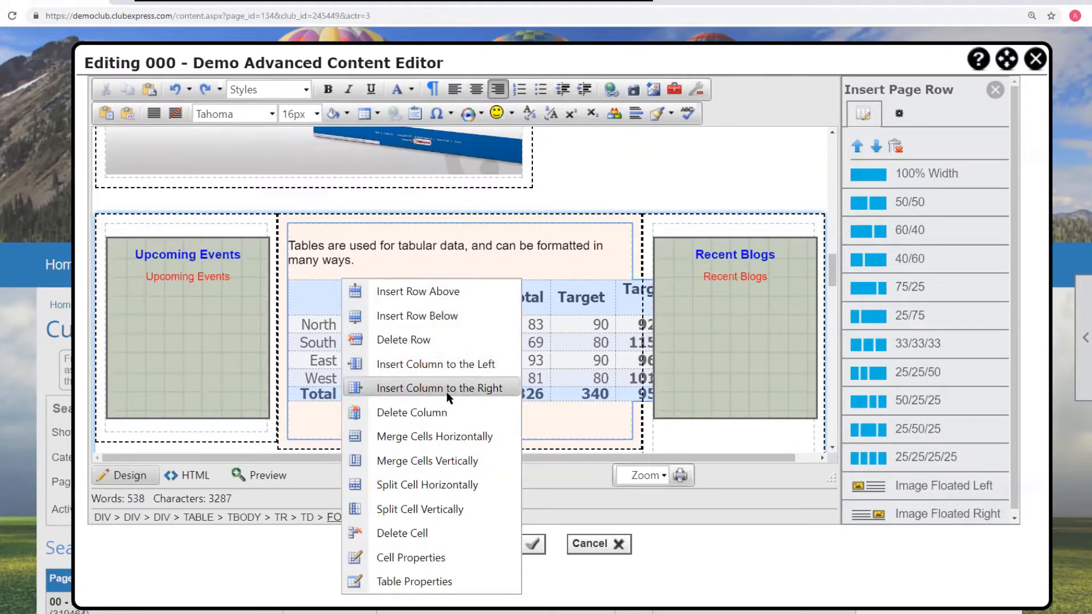
{"action": "left_click", "coordinate": [411, 556]}
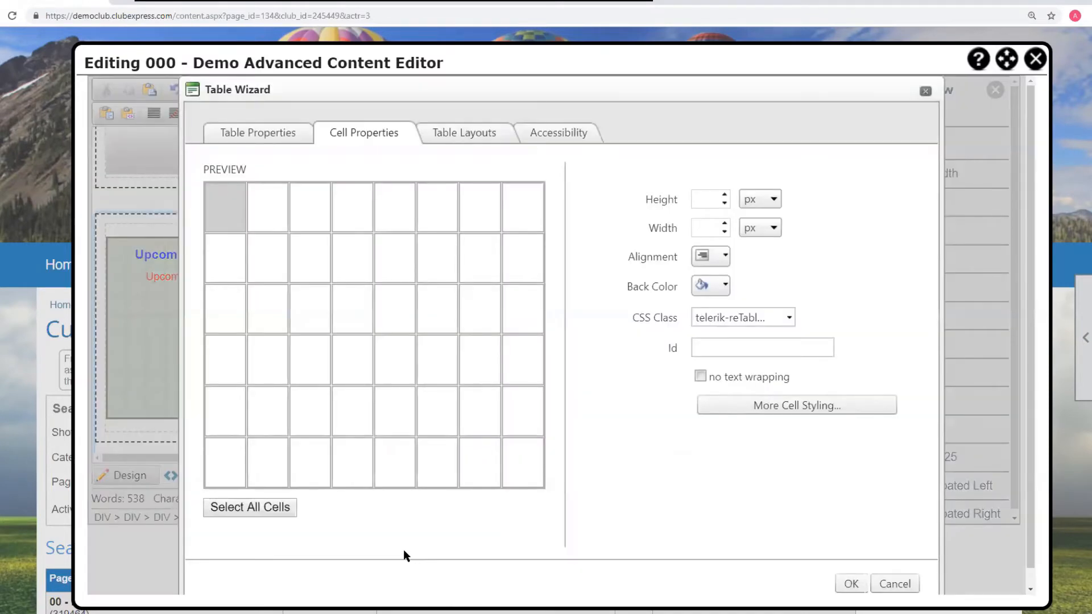
{"action": "left_click", "coordinate": [925, 92]}
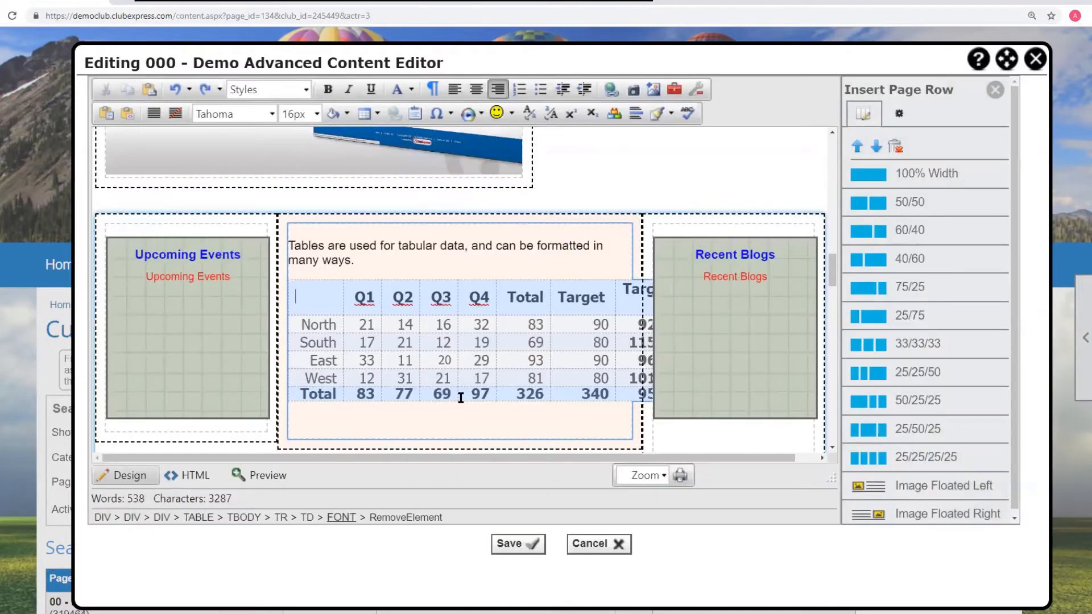
{"action": "right_click", "coordinate": [450, 365]}
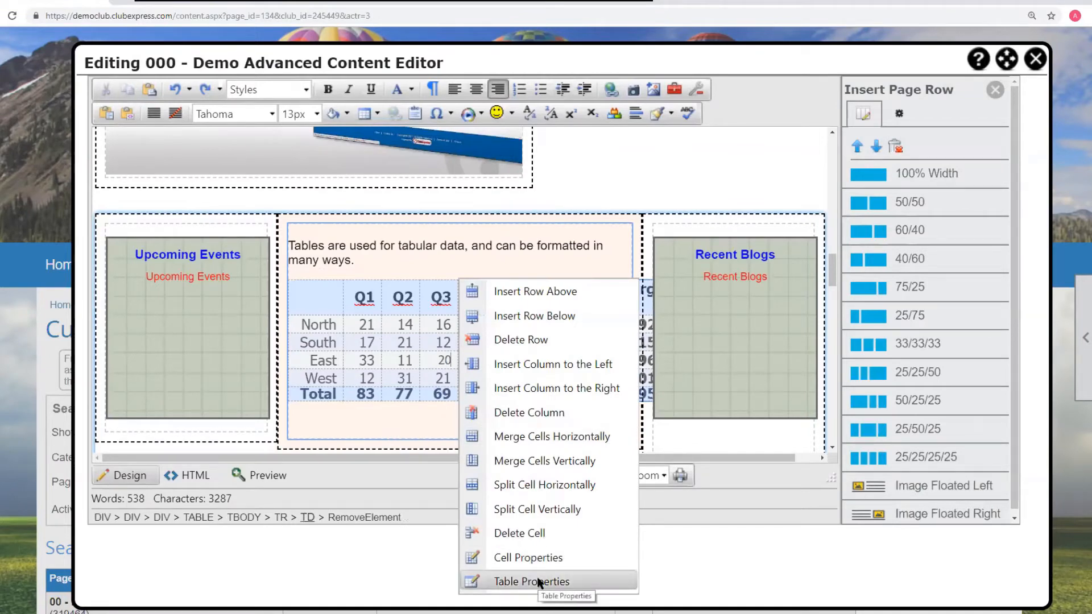
{"action": "left_click", "coordinate": [539, 583]}
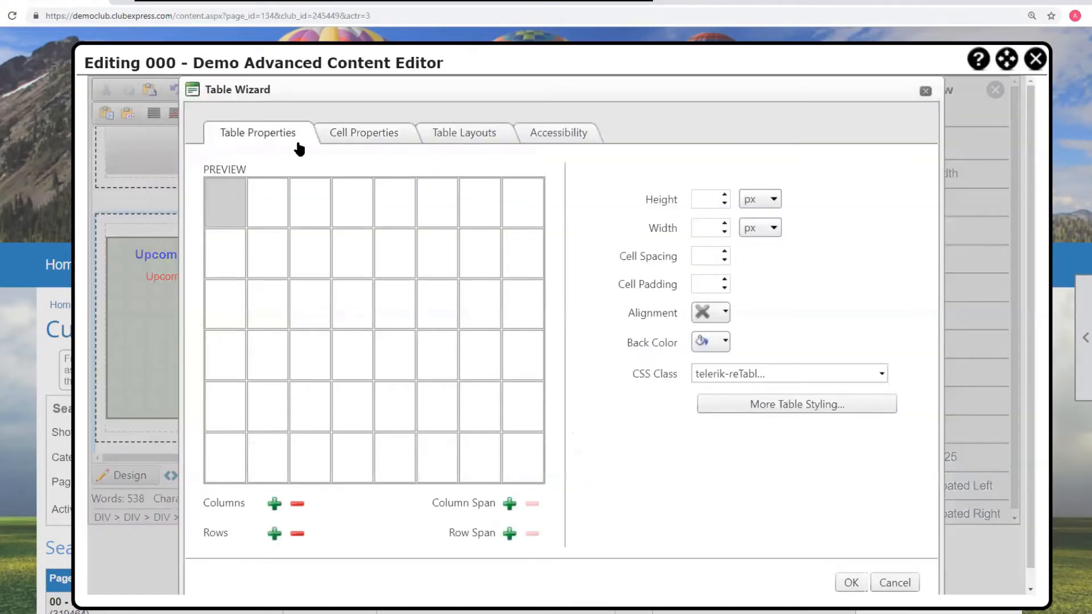
{"action": "left_click", "coordinate": [344, 136]}
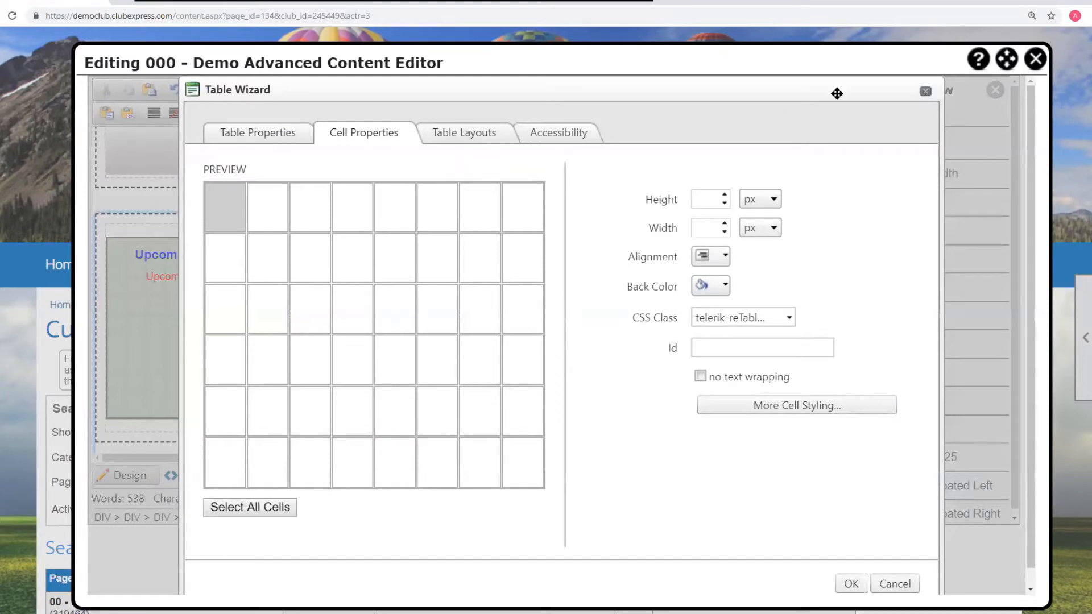
{"action": "left_click", "coordinate": [925, 92]}
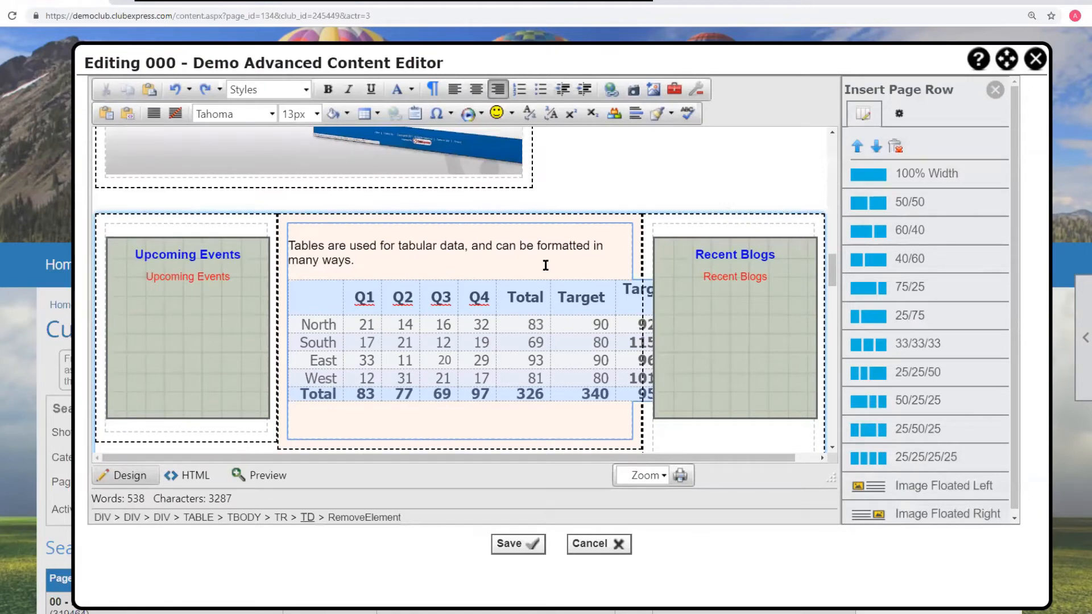
- Insert a Custom Page link to '0001 - Demo Poll Page' in the new row's left cell
{"action": "left_click_drag", "start_coordinate": [1071, 244], "coordinate": [1089, 244]}
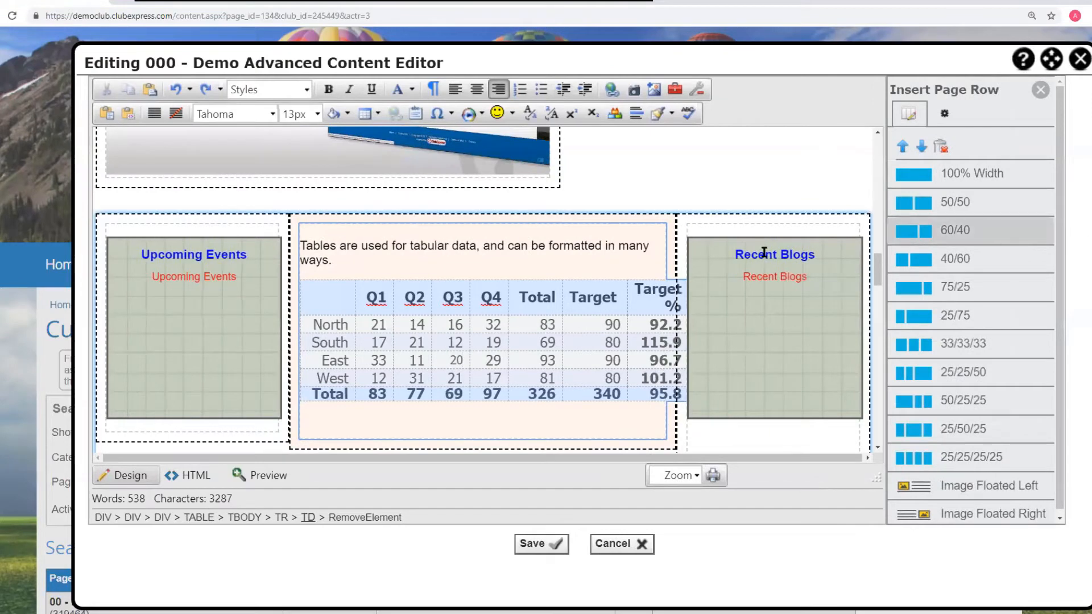
{"action": "scroll", "coordinate": [613, 216], "scroll_direction": "up", "scroll_amount": 5}
{"action": "scroll", "coordinate": [612, 216], "scroll_direction": "up", "scroll_amount": 10}
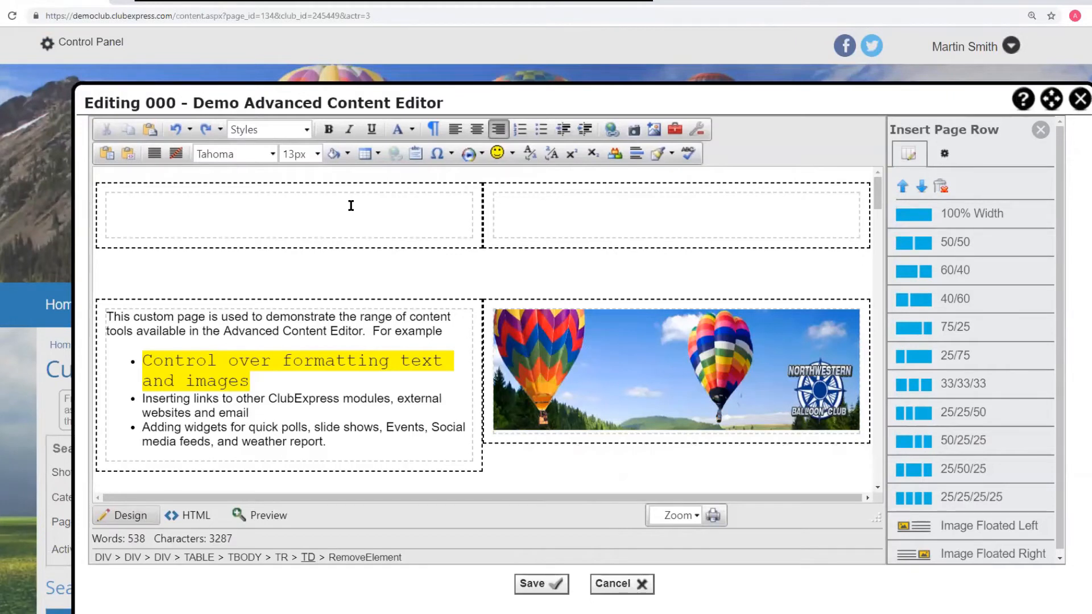
{"action": "left_click", "coordinate": [170, 199]}
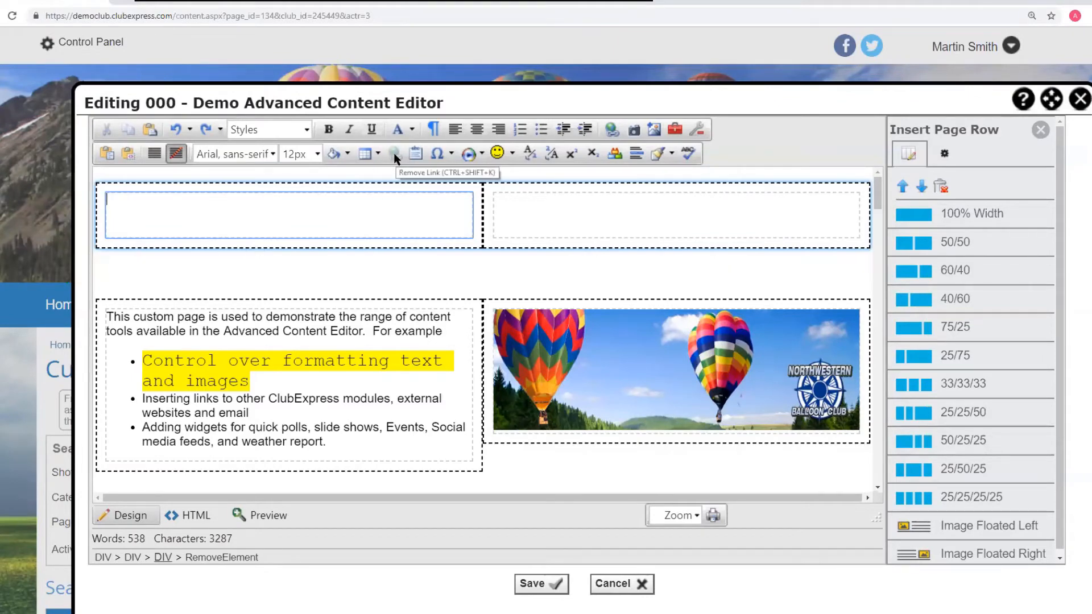
{"action": "scroll", "coordinate": [421, 251], "scroll_direction": "down", "scroll_amount": 5}
{"action": "scroll", "coordinate": [420, 251], "scroll_direction": "up", "scroll_amount": 5}
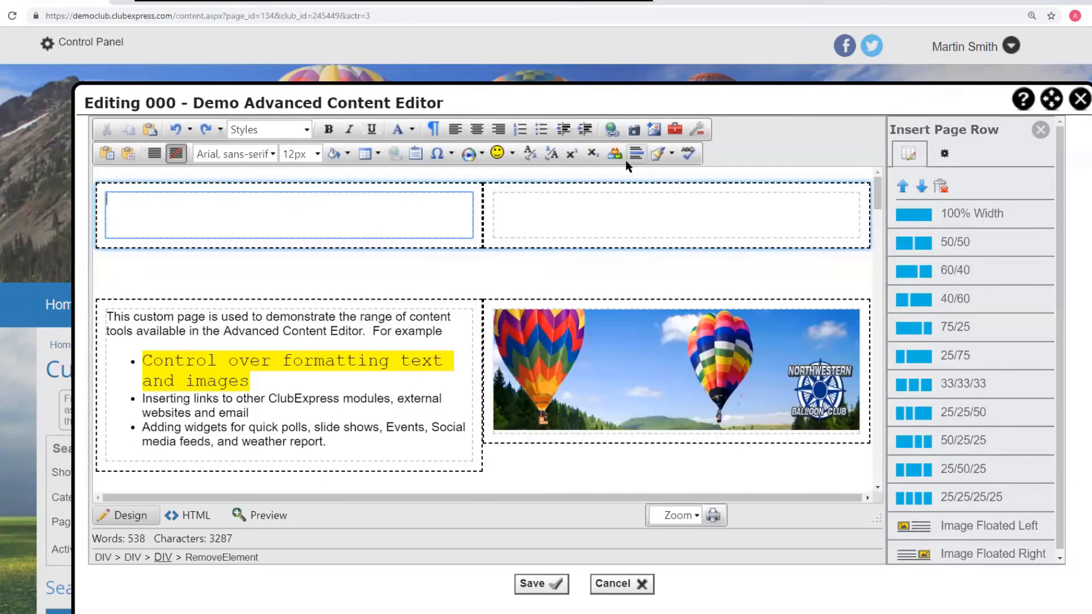
{"action": "left_click", "coordinate": [611, 136]}
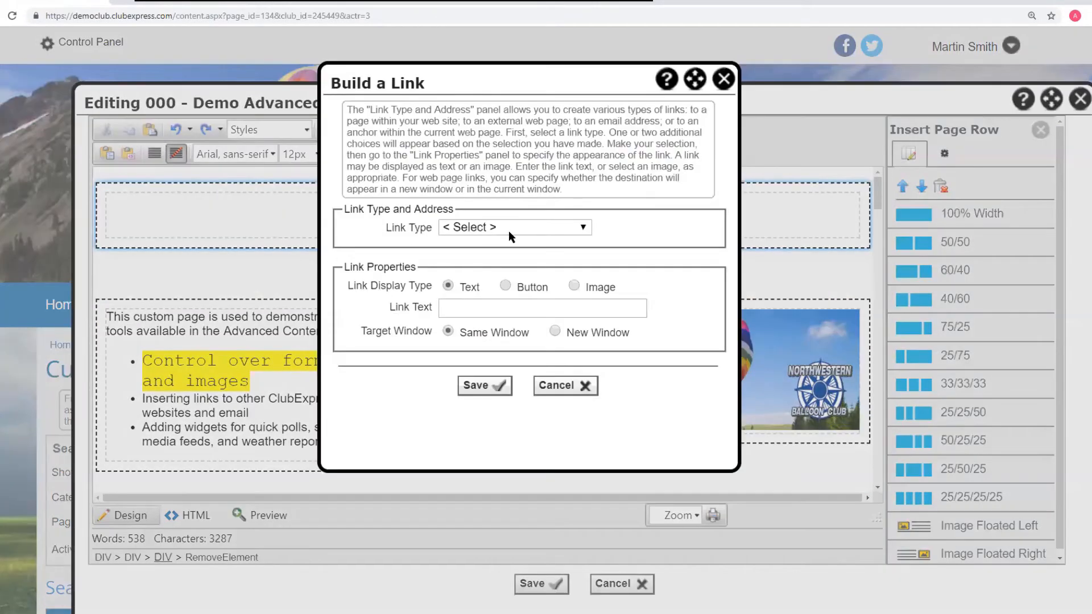
{"action": "left_click", "coordinate": [512, 228]}
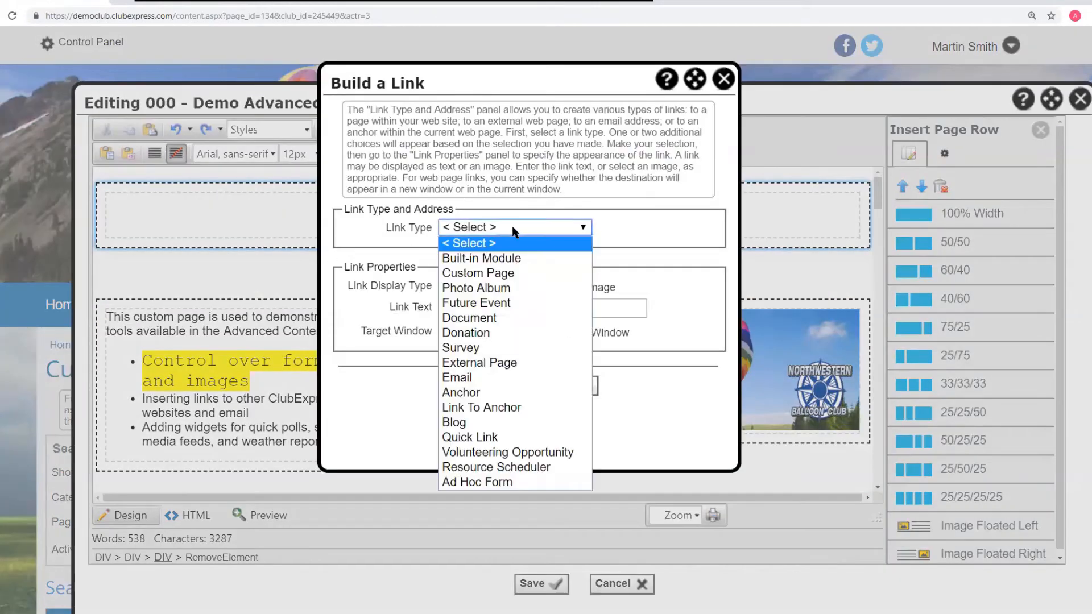
{"action": "left_click", "coordinate": [483, 272]}
{"action": "left_click", "coordinate": [460, 248]}
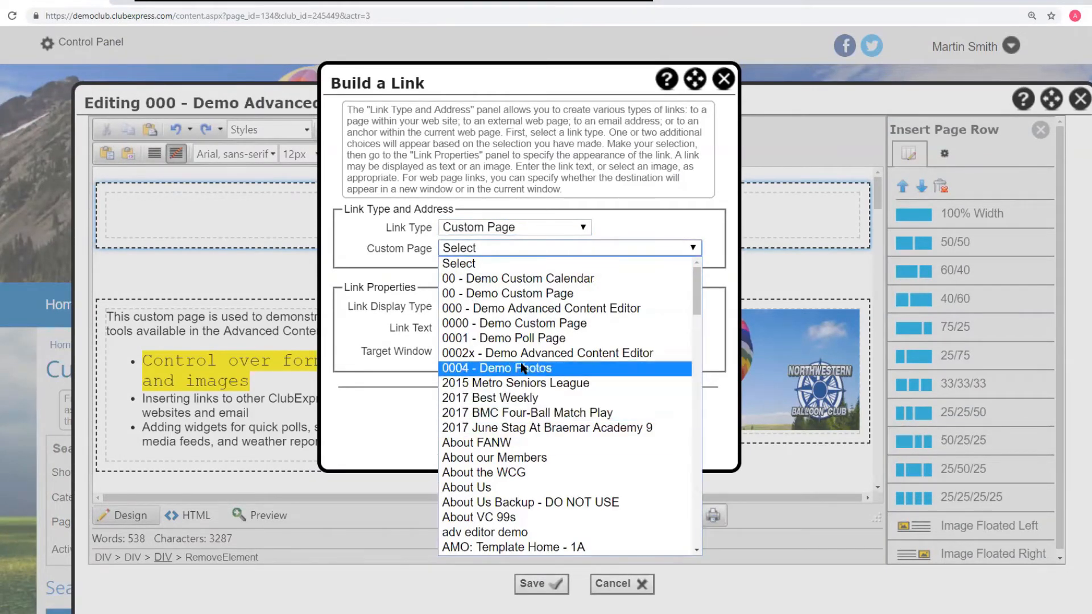
{"action": "left_click", "coordinate": [519, 338]}
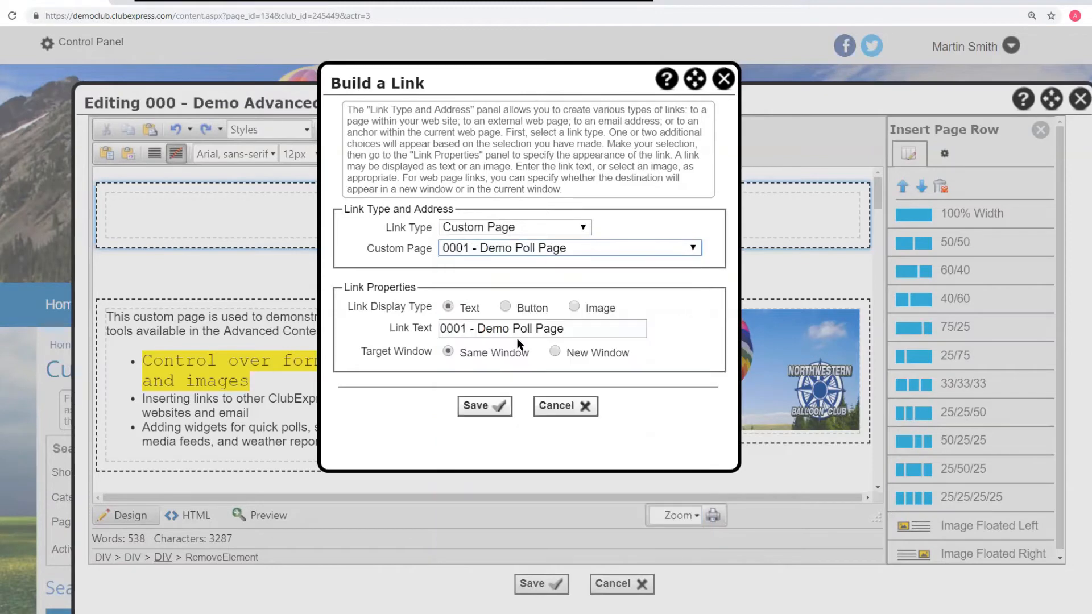
{"action": "left_click", "coordinate": [485, 407]}
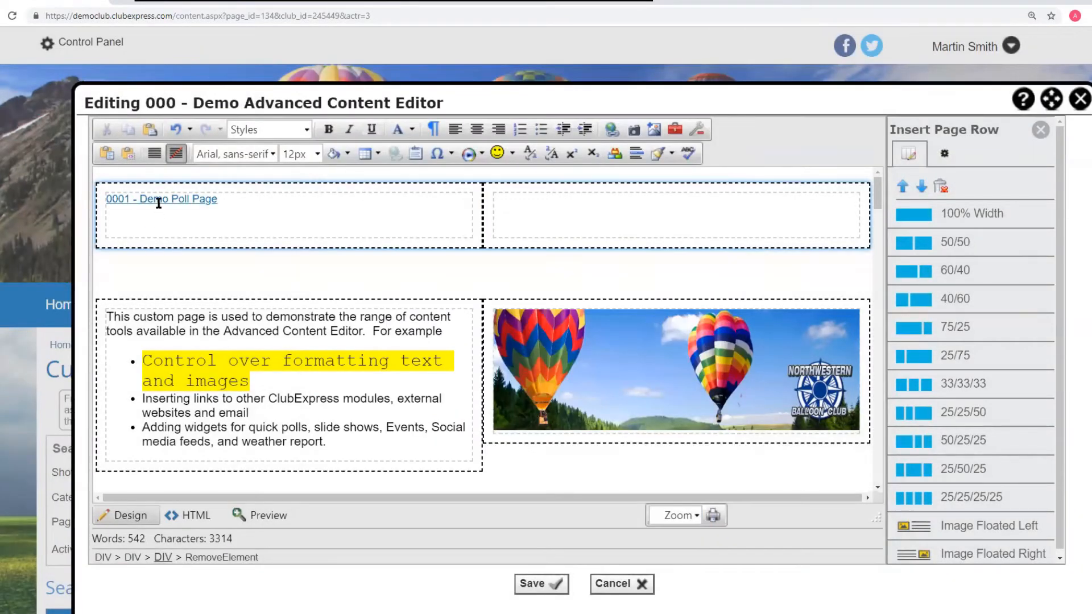
- Break the link on the '0001 - Demo Poll Page' text, leaving it as plain text
{"action": "left_click", "coordinate": [159, 199]}
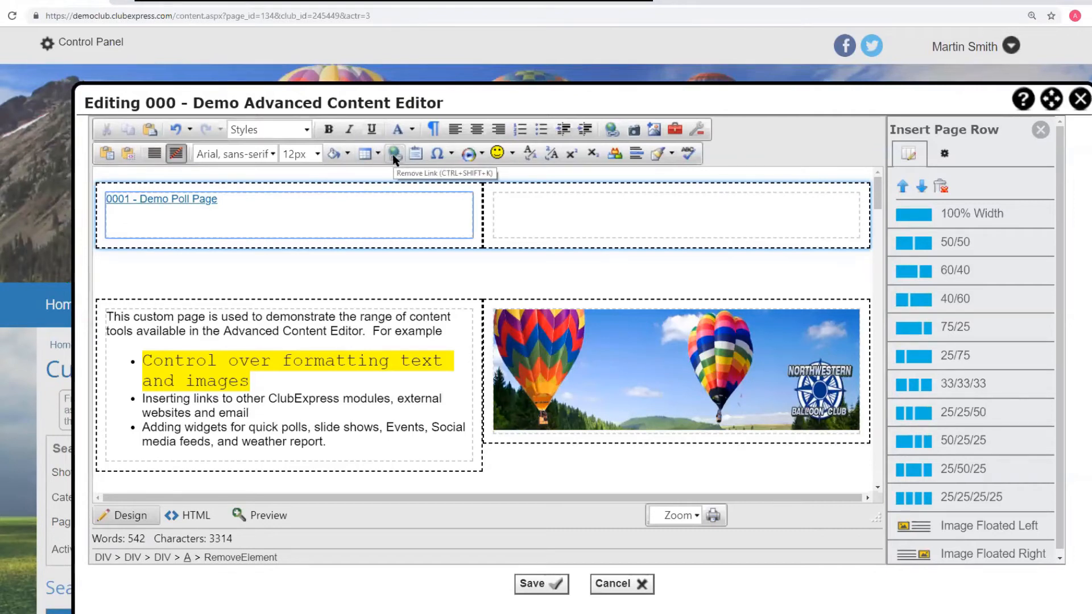
{"action": "right_click", "coordinate": [172, 199]}
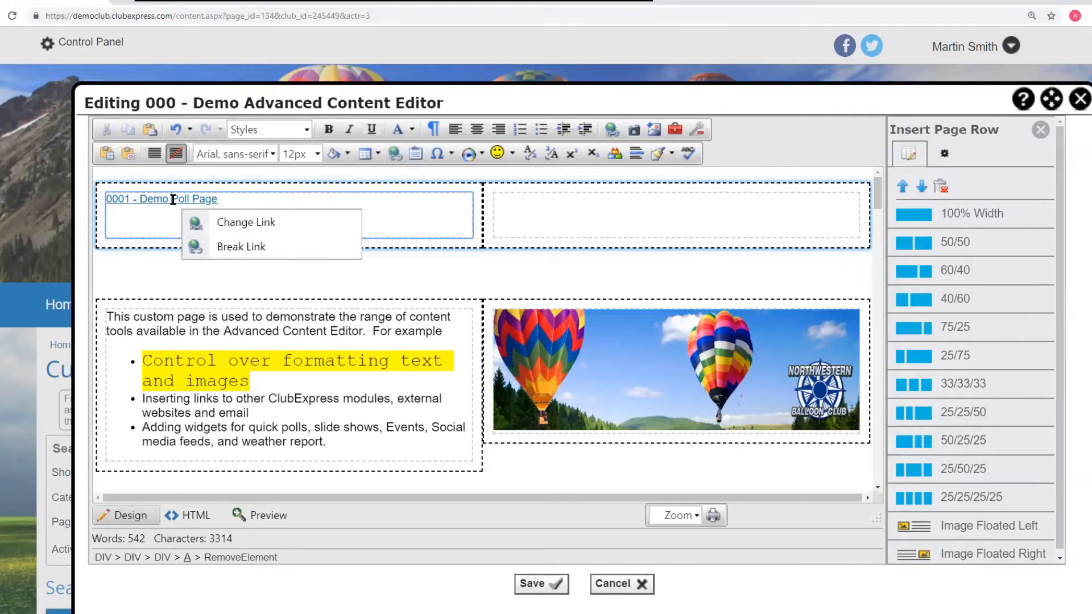
{"action": "left_click", "coordinate": [237, 248]}
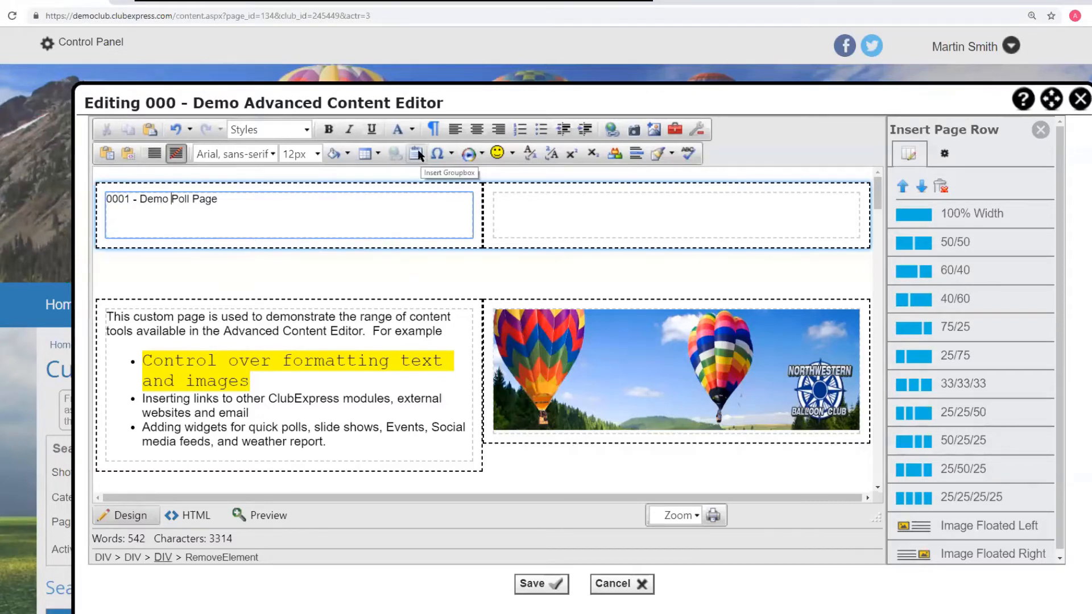
- Insert a group box into the new row's right cell and select part of its placeholder content text
{"action": "scroll", "coordinate": [624, 273], "scroll_direction": "down", "scroll_amount": 10}
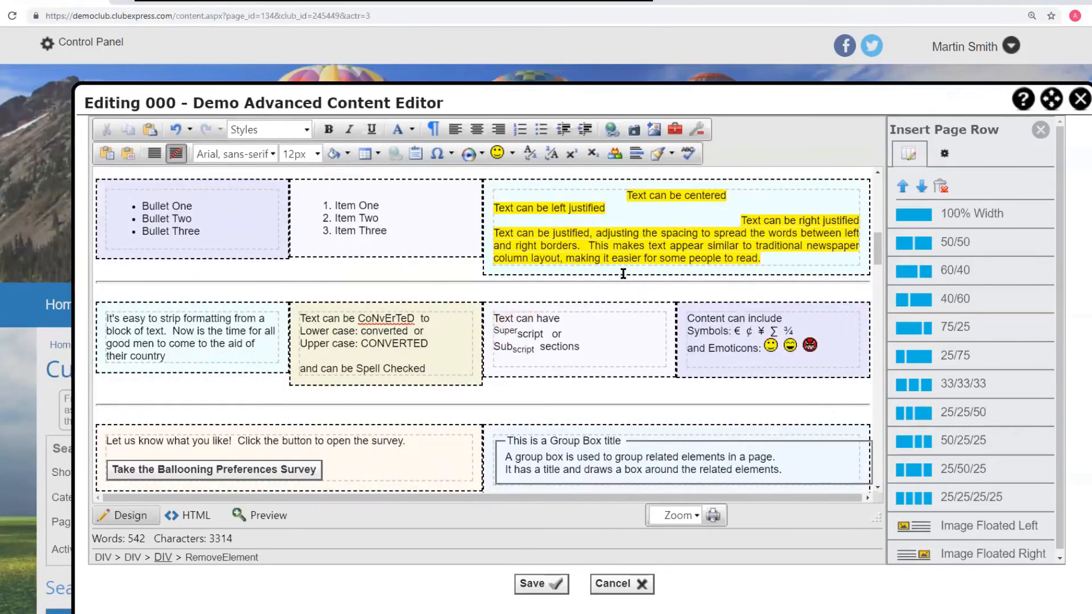
{"action": "scroll", "coordinate": [623, 274], "scroll_direction": "down", "scroll_amount": 3}
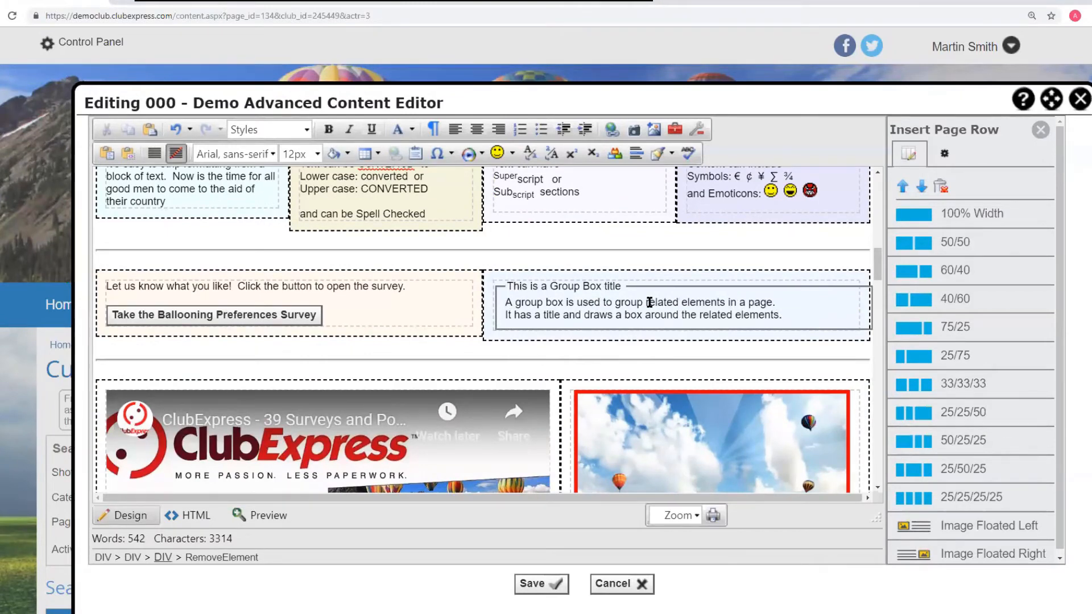
{"action": "scroll", "coordinate": [649, 302], "scroll_direction": "up", "scroll_amount": 15}
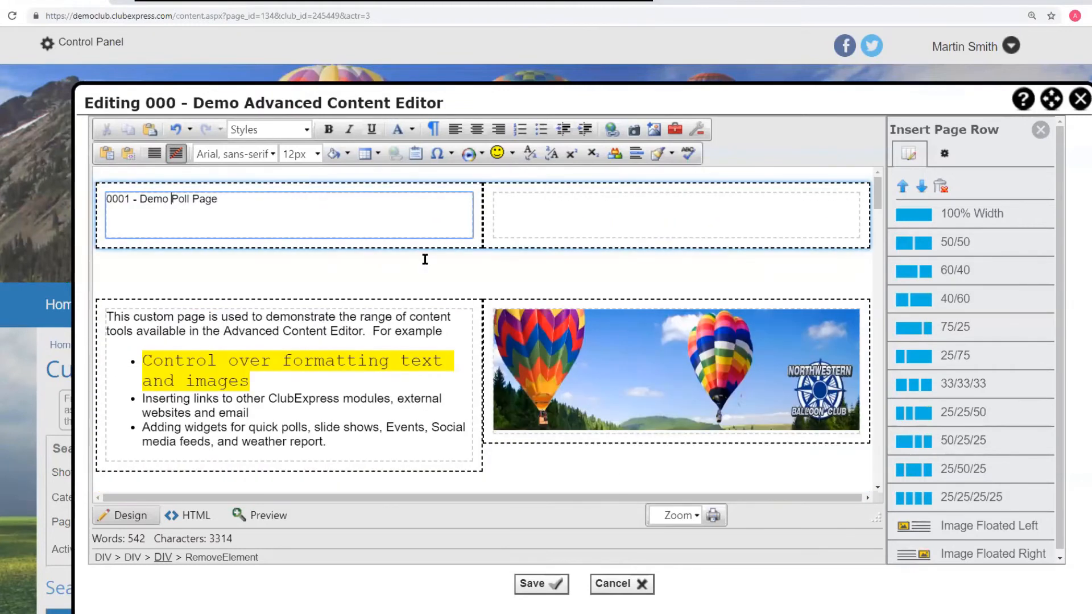
{"action": "left_click", "coordinate": [529, 204]}
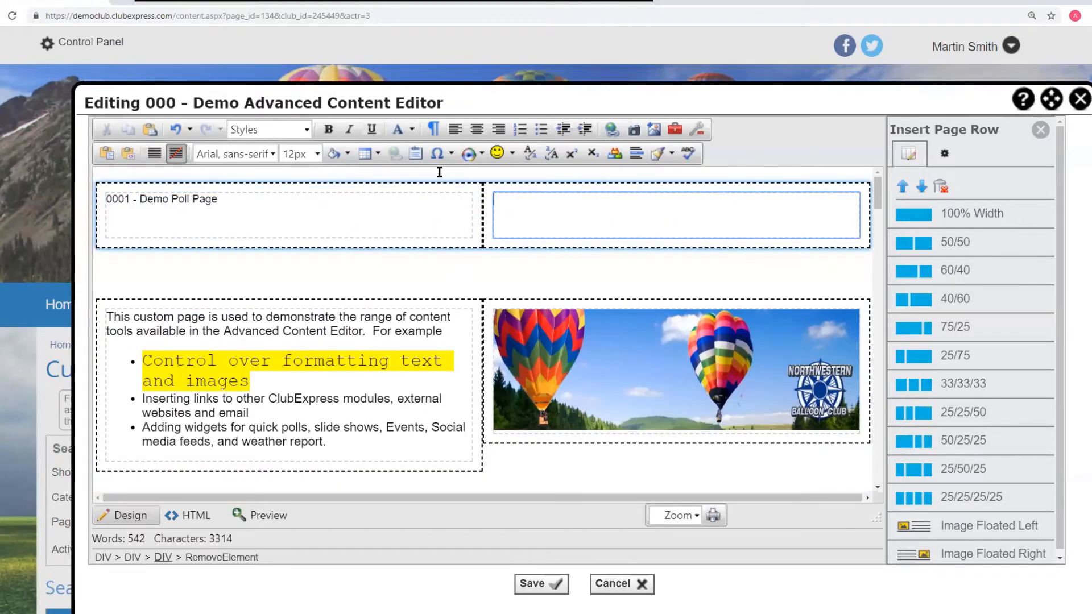
{"action": "left_click", "coordinate": [416, 153]}
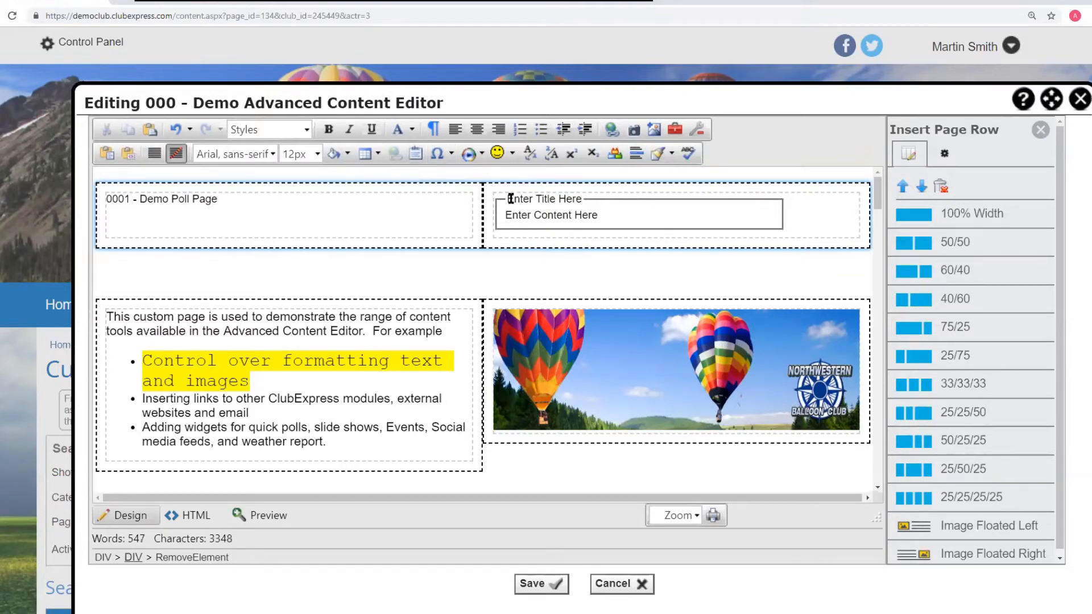
{"action": "left_click_drag", "start_coordinate": [510, 198], "coordinate": [570, 218]}
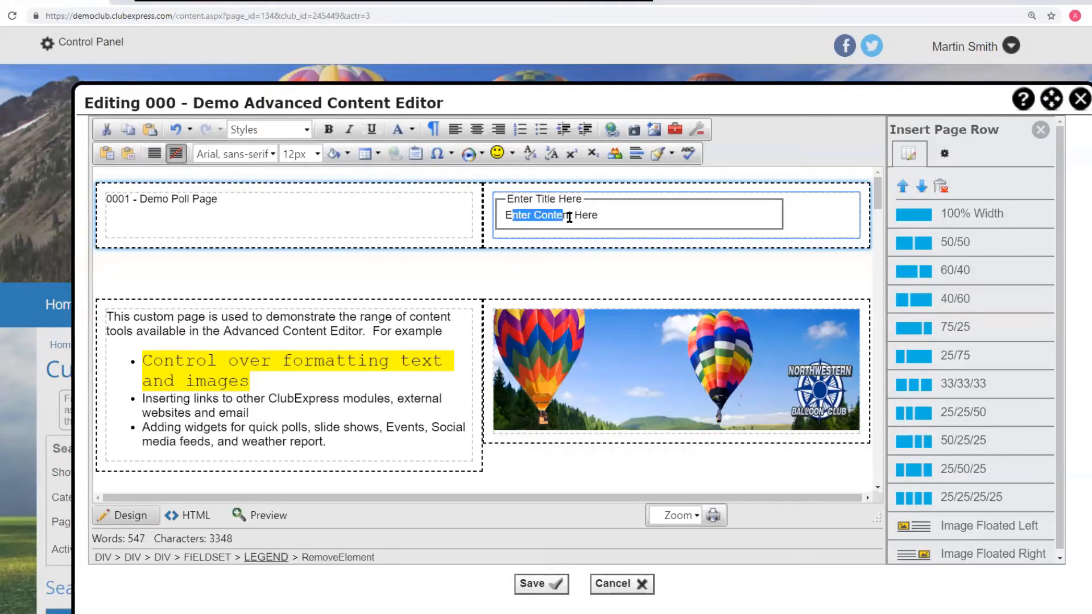
{"action": "scroll", "coordinate": [604, 302], "scroll_direction": "down", "scroll_amount": 8}
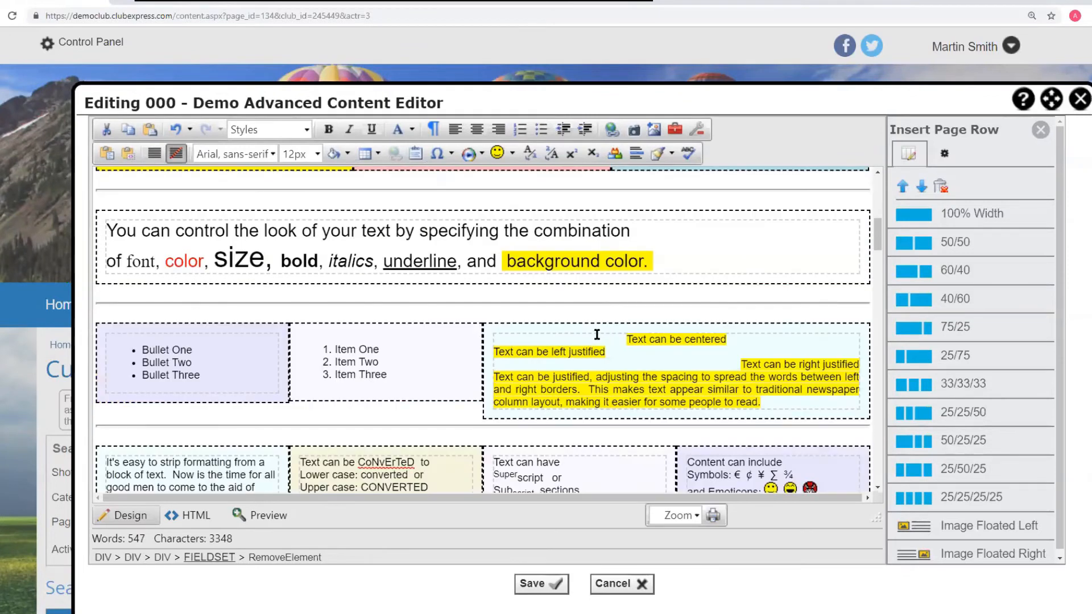
{"action": "scroll", "coordinate": [597, 335], "scroll_direction": "down", "scroll_amount": 5}
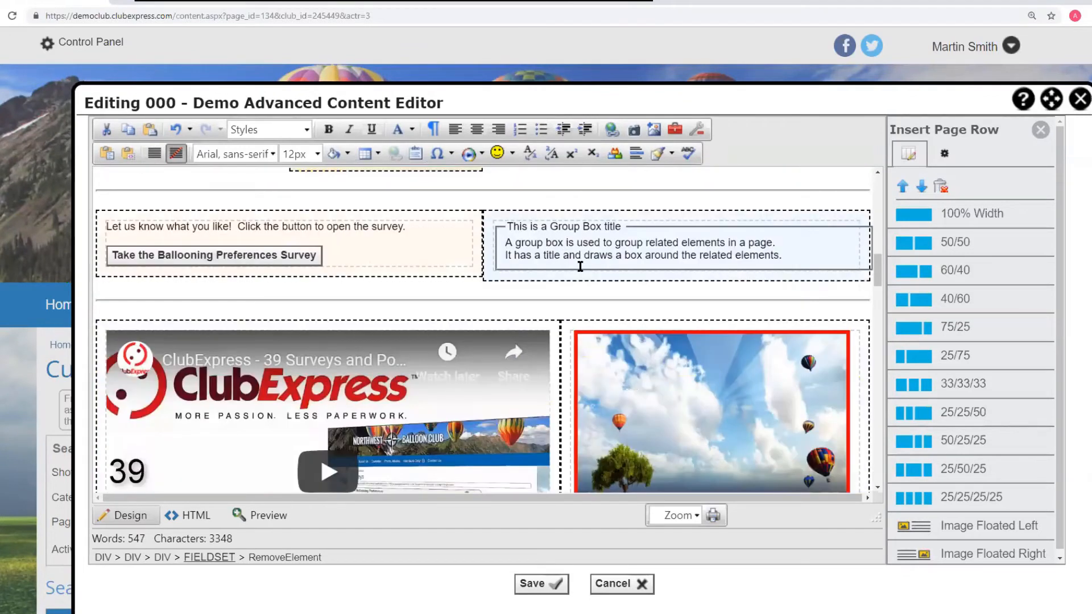
- Undo the group box insertion and the link removal in the new row
{"action": "scroll", "coordinate": [663, 269], "scroll_direction": "up", "scroll_amount": 12}
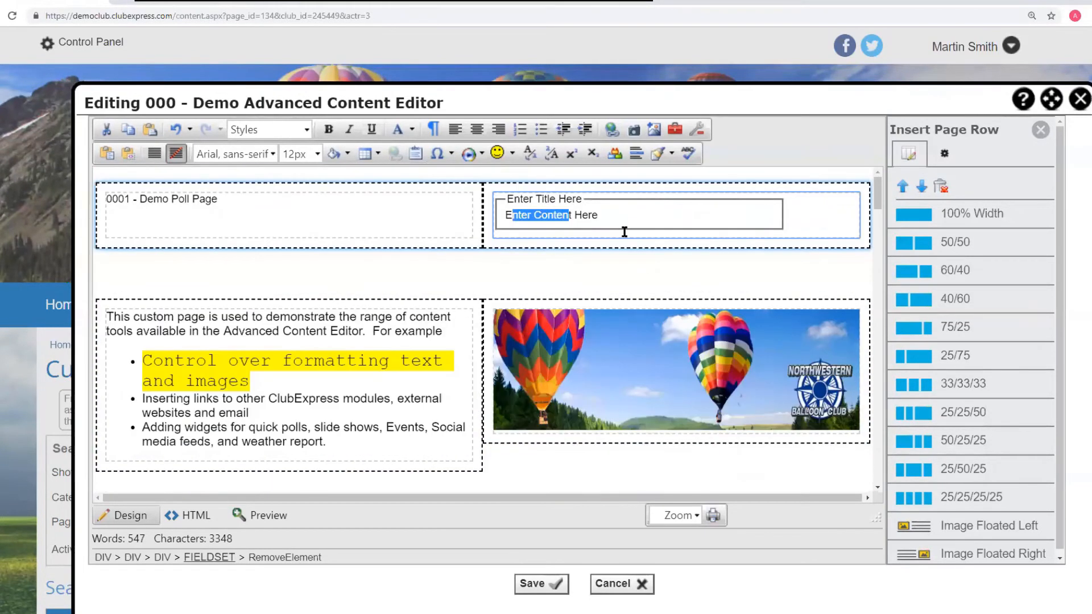
{"action": "key", "text": "ctrl+z"}
{"action": "key", "text": "ctrl+z"}
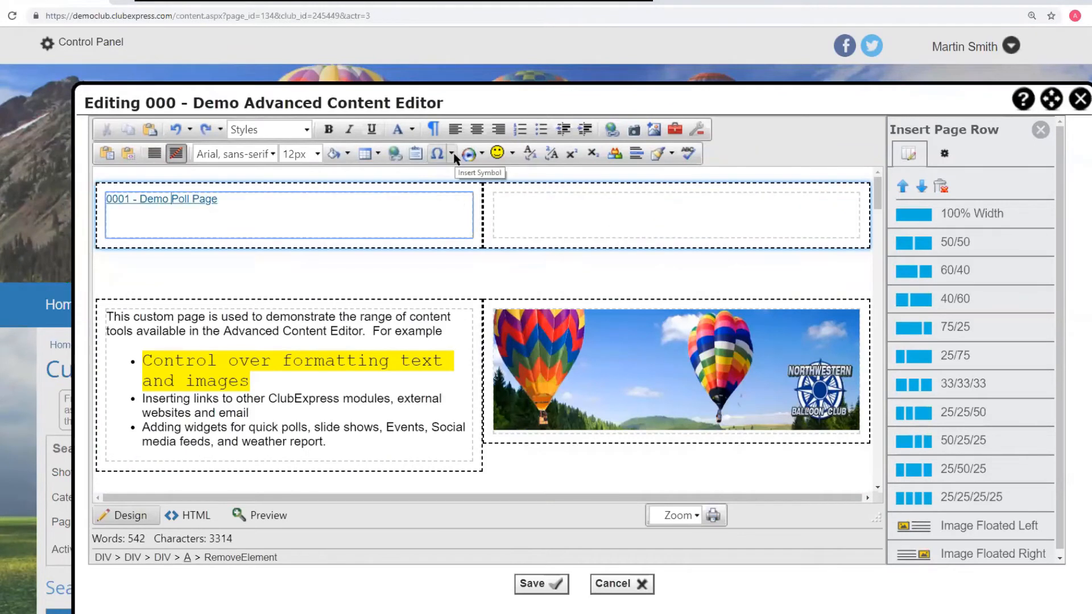
- Insert the ∞ symbol into the '0001 - Demo Poll Page' link text
{"action": "left_click", "coordinate": [453, 153]}
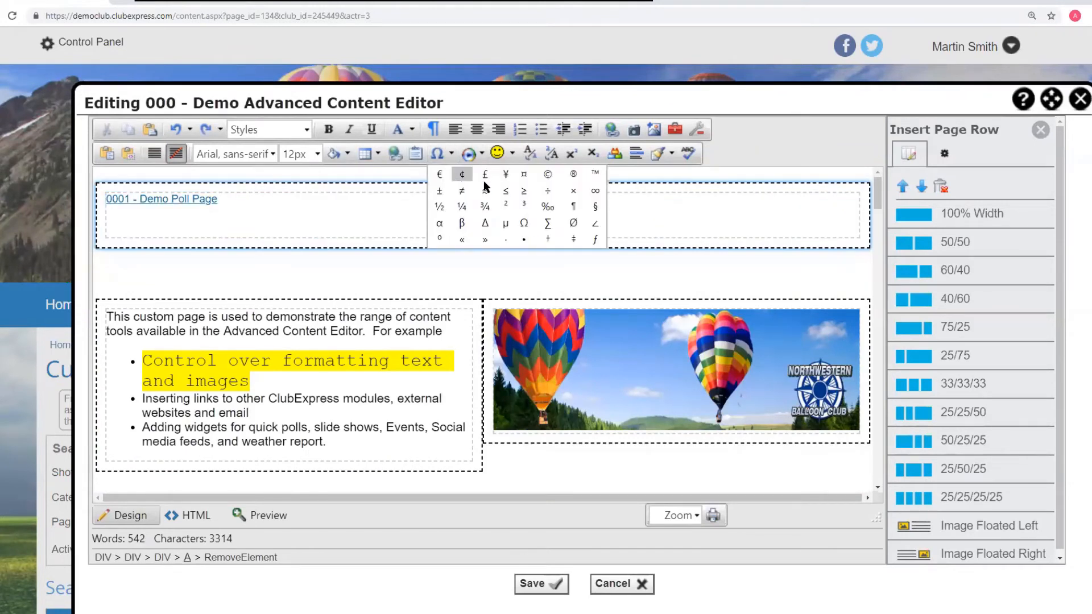
{"action": "left_click", "coordinate": [596, 190]}
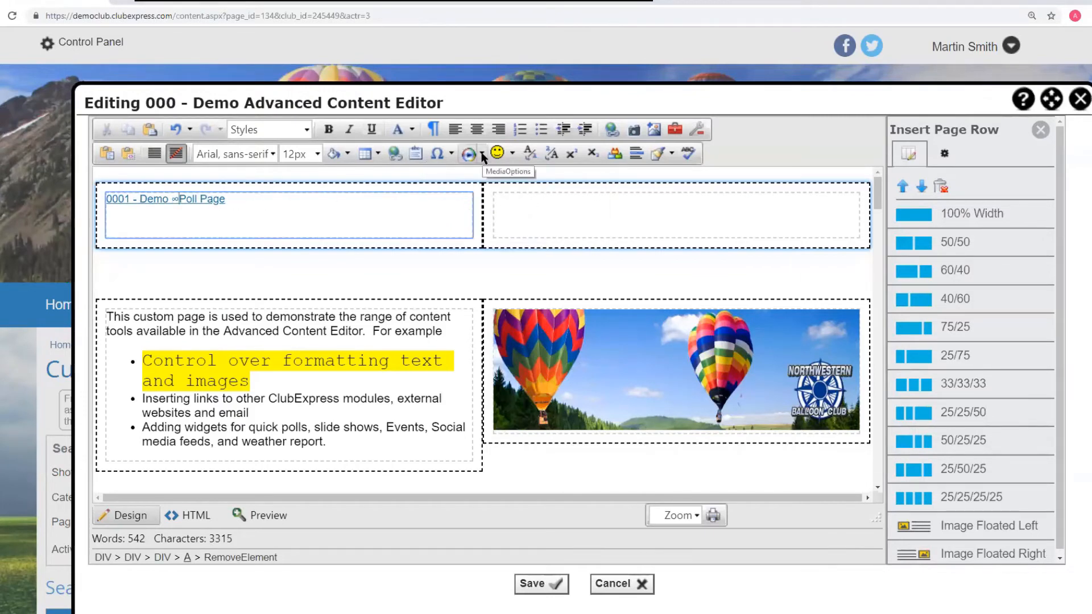
{"action": "left_click", "coordinate": [509, 205]}
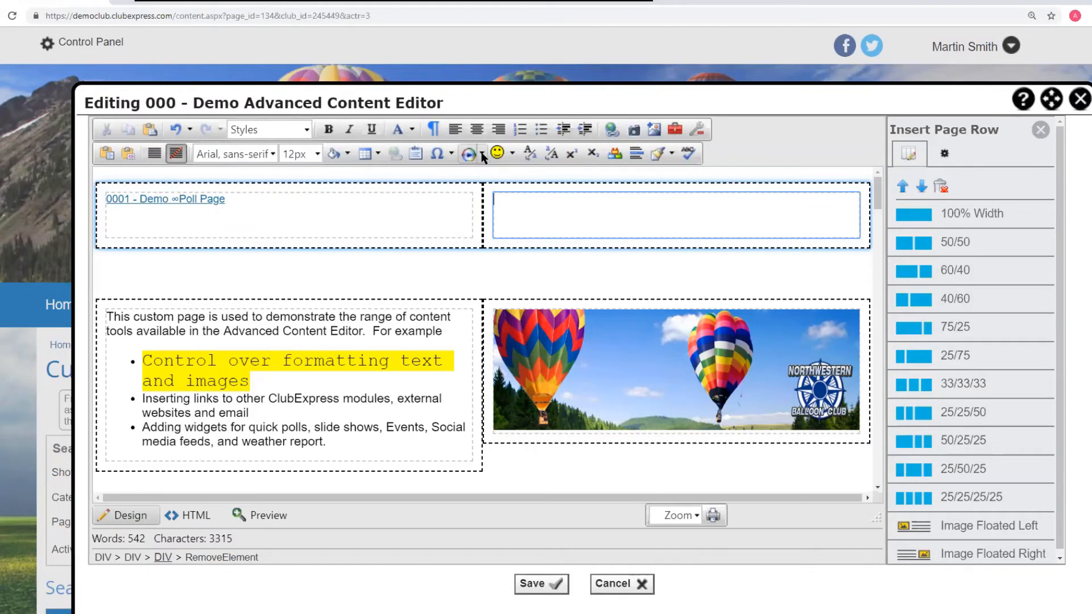
{"action": "left_click", "coordinate": [482, 155]}
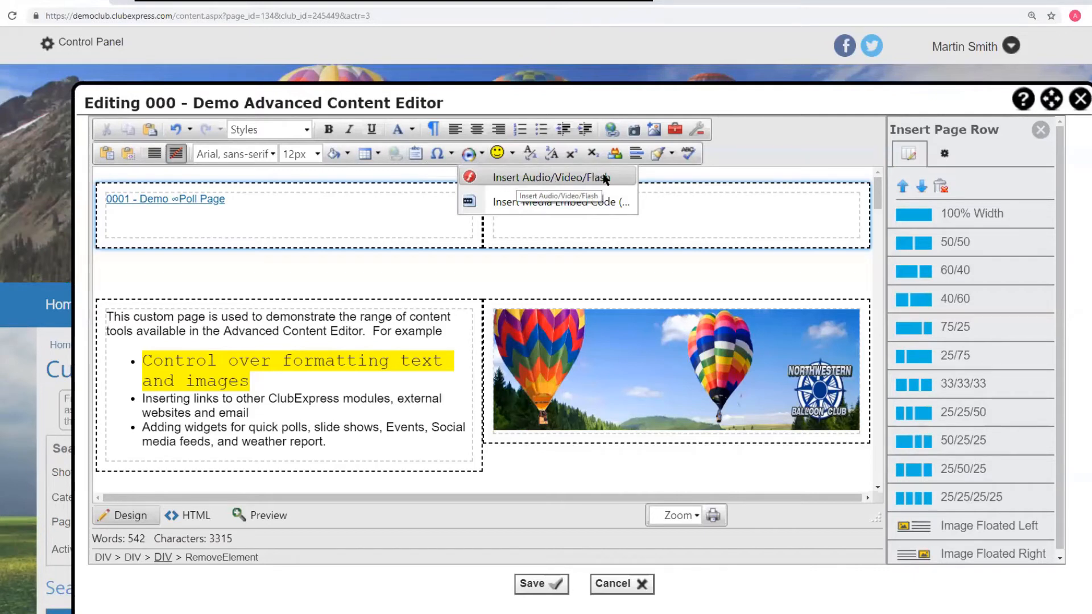
{"action": "left_click", "coordinate": [685, 176]}
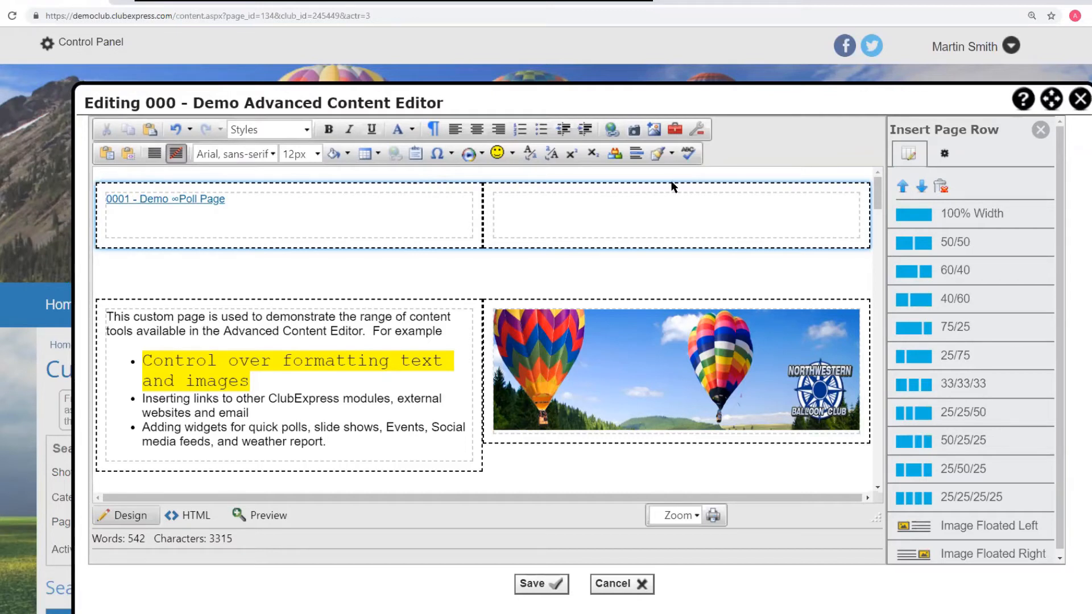
{"action": "left_click", "coordinate": [514, 208]}
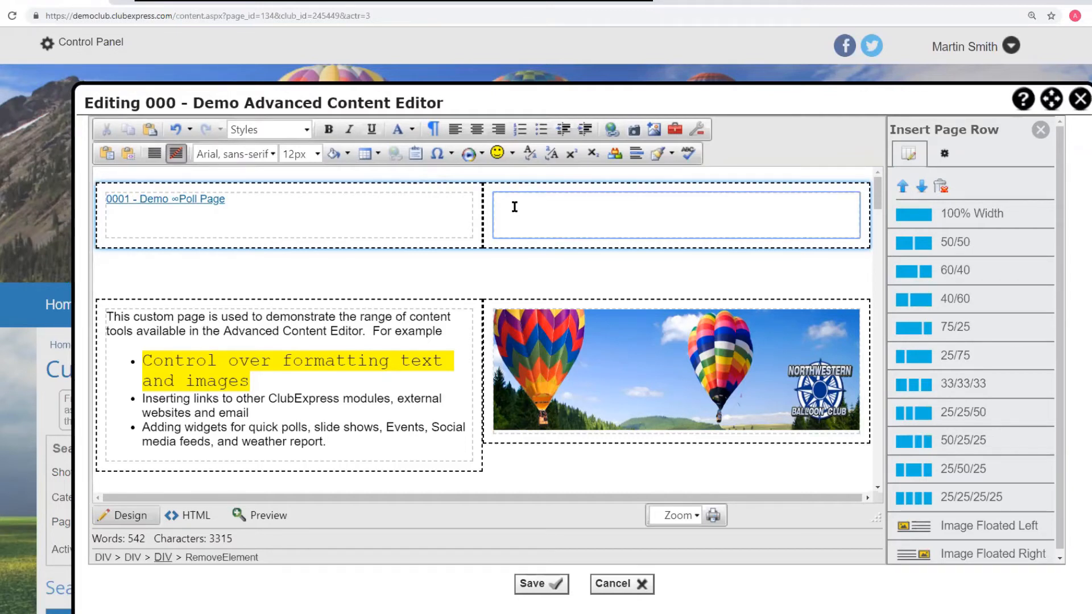
- Switch to the ClubExpress site tab and open the 'News and Articles' video tutorial on YouTube
{"action": "left_click", "coordinate": [286, 2]}
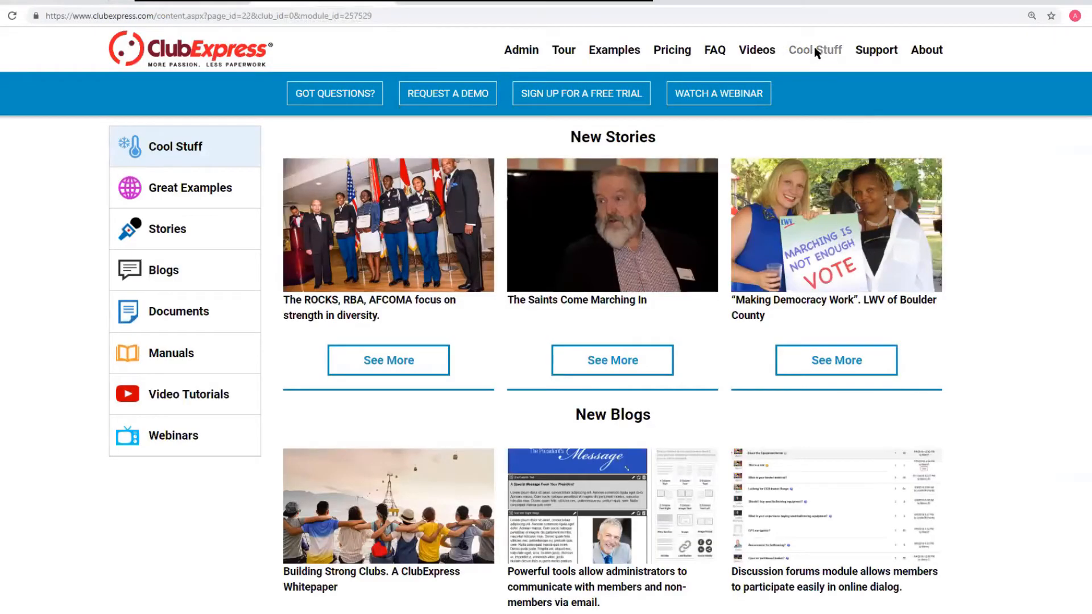
{"action": "left_click", "coordinate": [174, 437]}
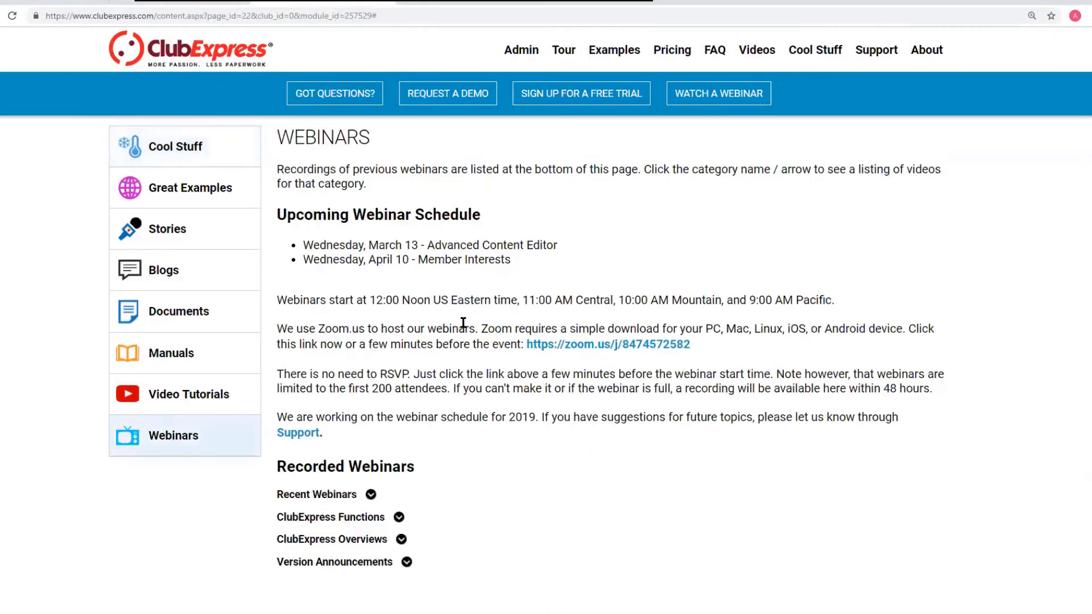
{"action": "scroll", "coordinate": [377, 418], "scroll_direction": "down", "scroll_amount": 1}
{"action": "left_click", "coordinate": [346, 432]}
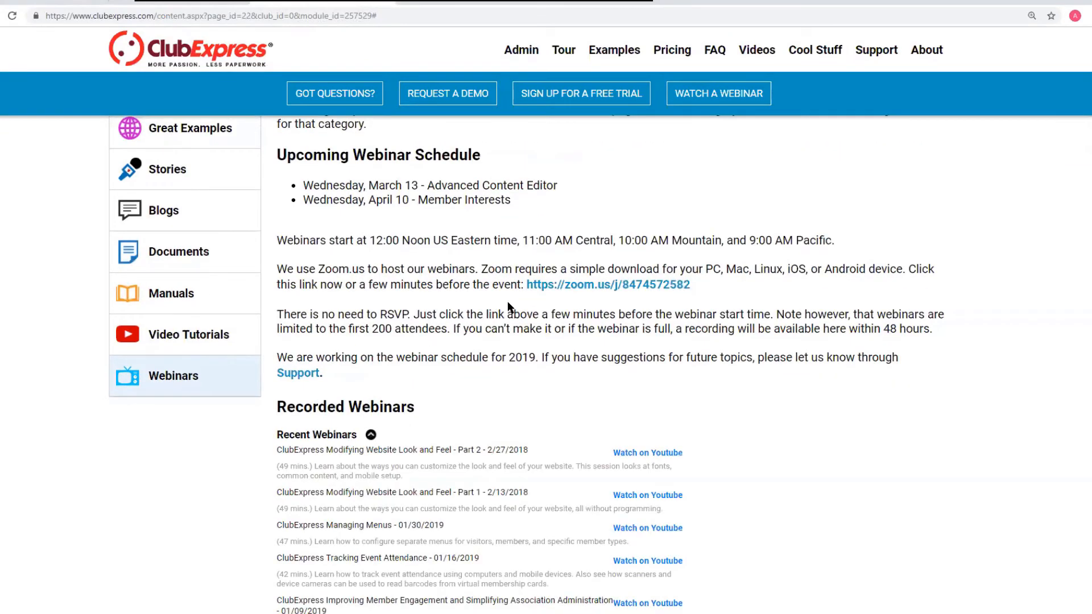
{"action": "scroll", "coordinate": [506, 310], "scroll_direction": "down", "scroll_amount": 3}
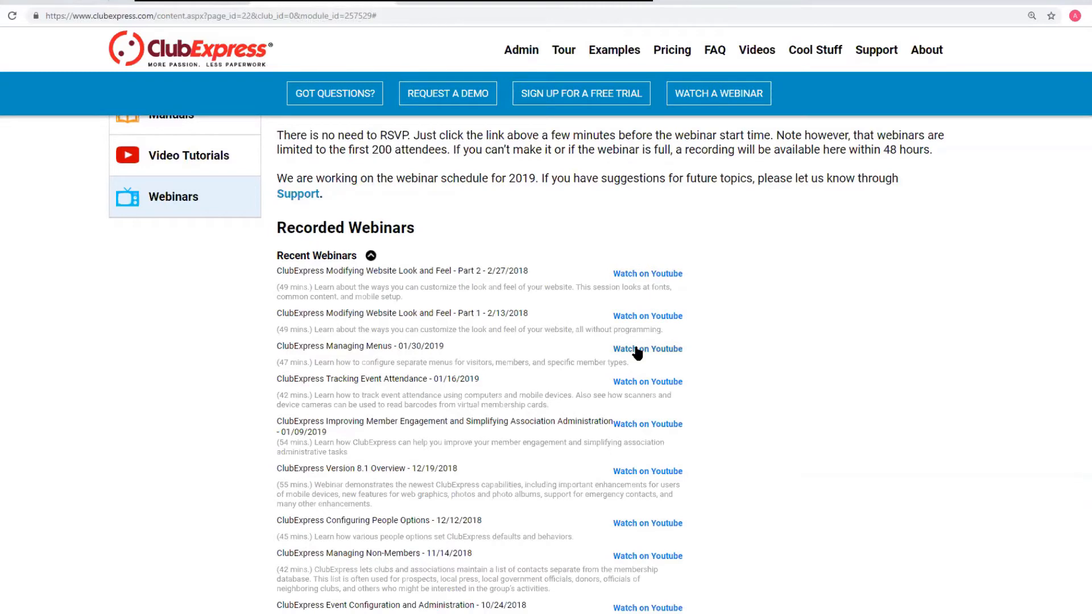
{"action": "left_click", "coordinate": [190, 162]}
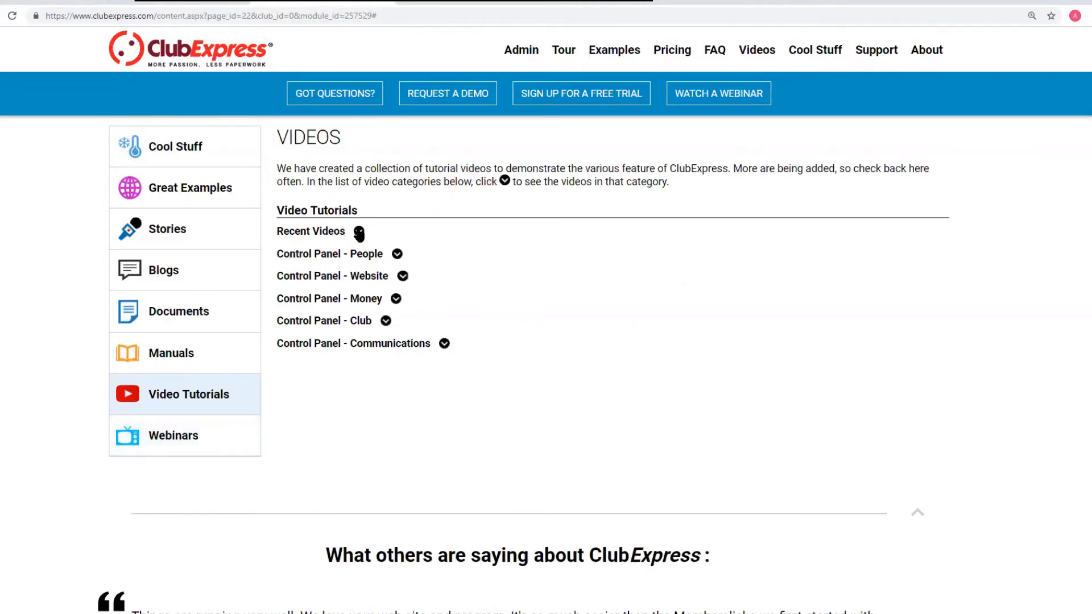
{"action": "left_click", "coordinate": [359, 232]}
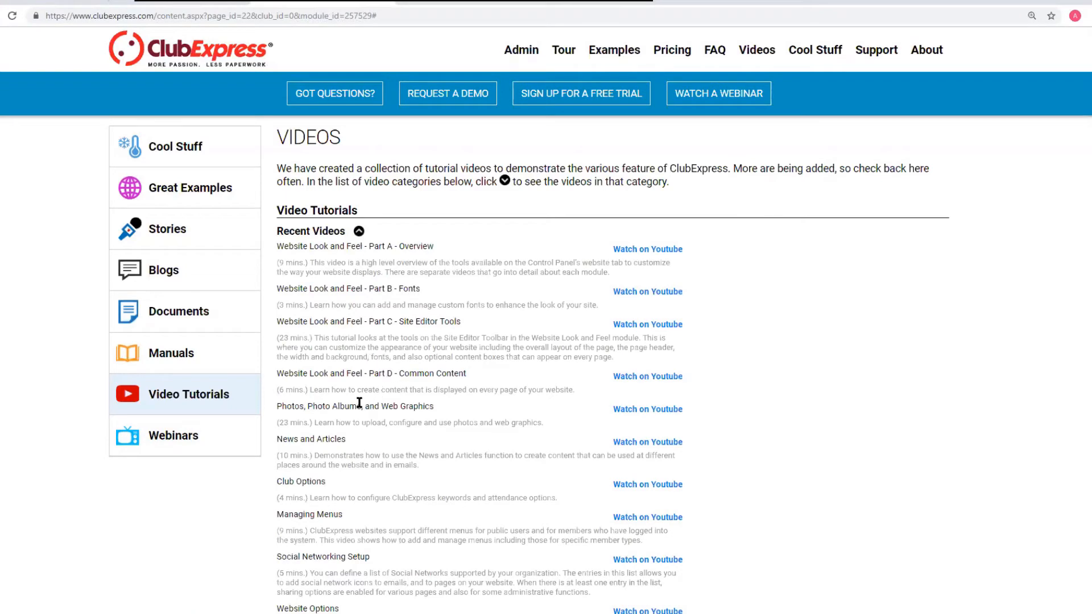
{"action": "left_click", "coordinate": [649, 443]}
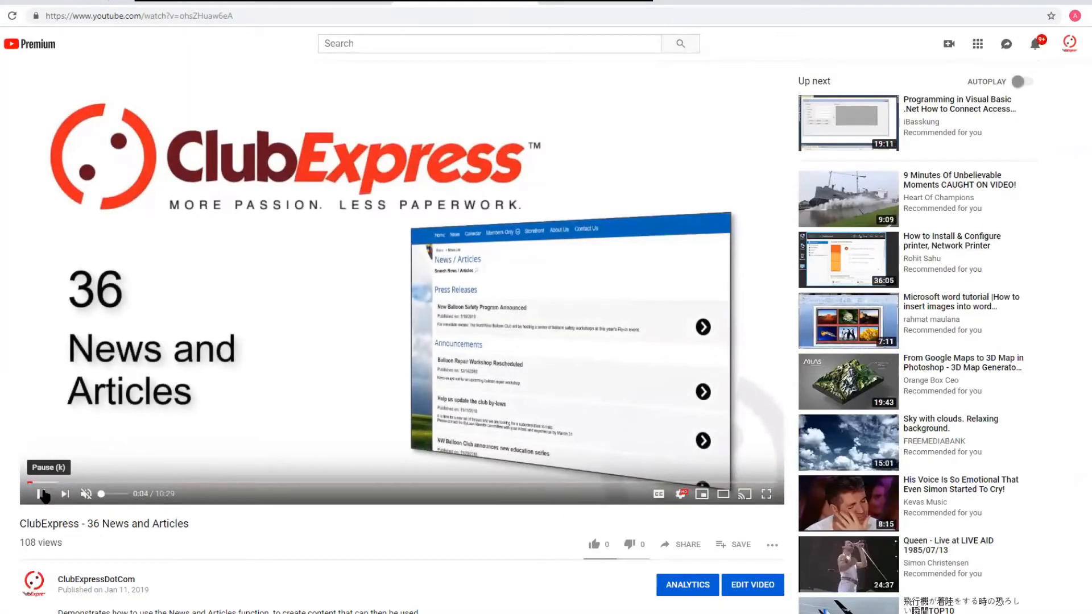
- Open the video's Share embed option and copy the embed code
{"action": "left_click", "coordinate": [682, 545]}
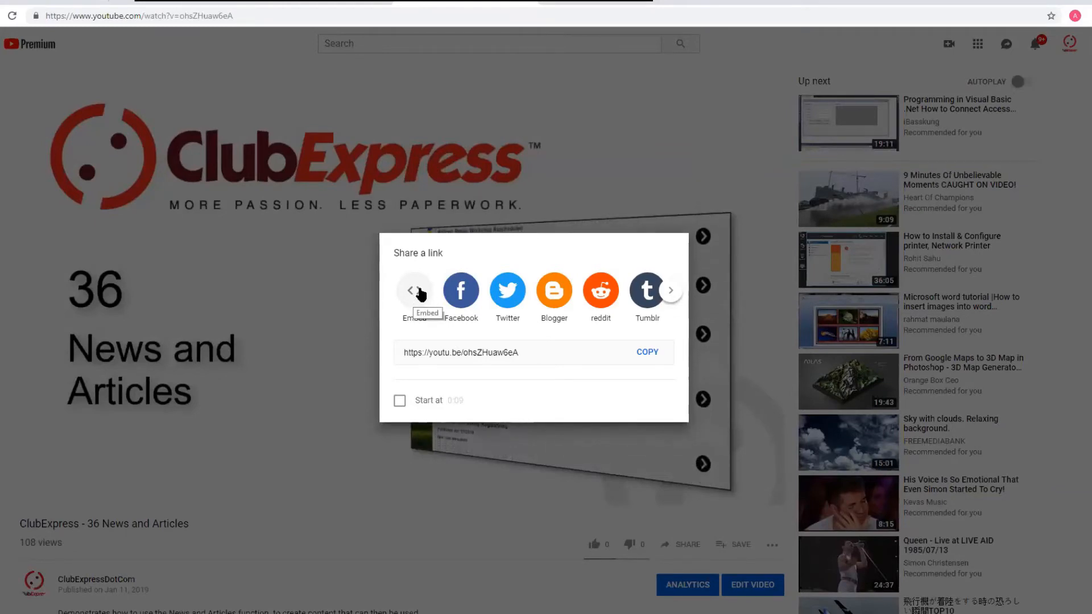
{"action": "left_click", "coordinate": [417, 299]}
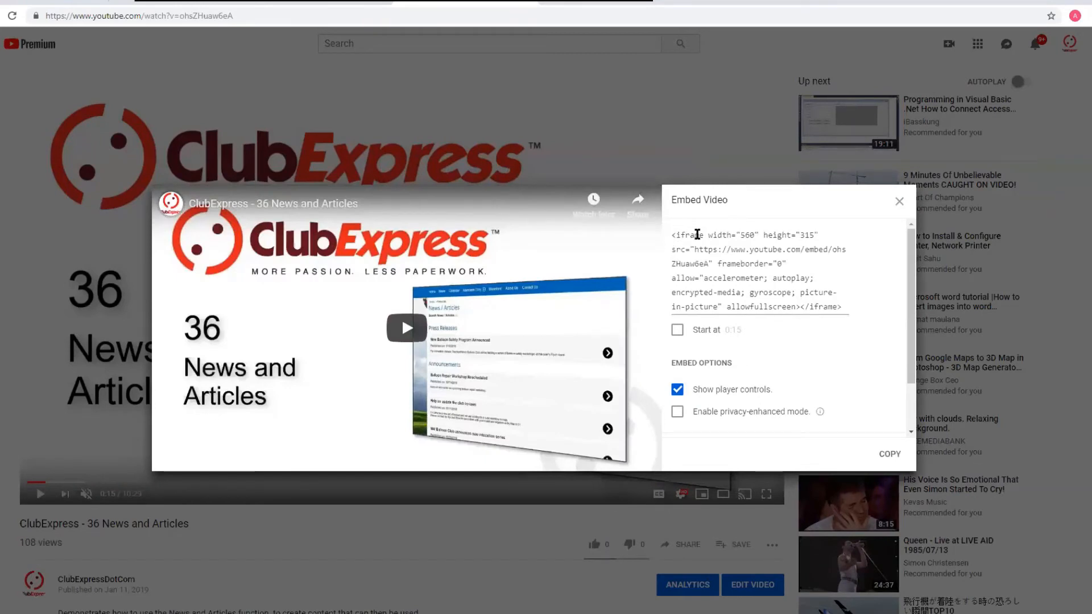
{"action": "left_click_drag", "start_coordinate": [671, 234], "coordinate": [857, 312]}
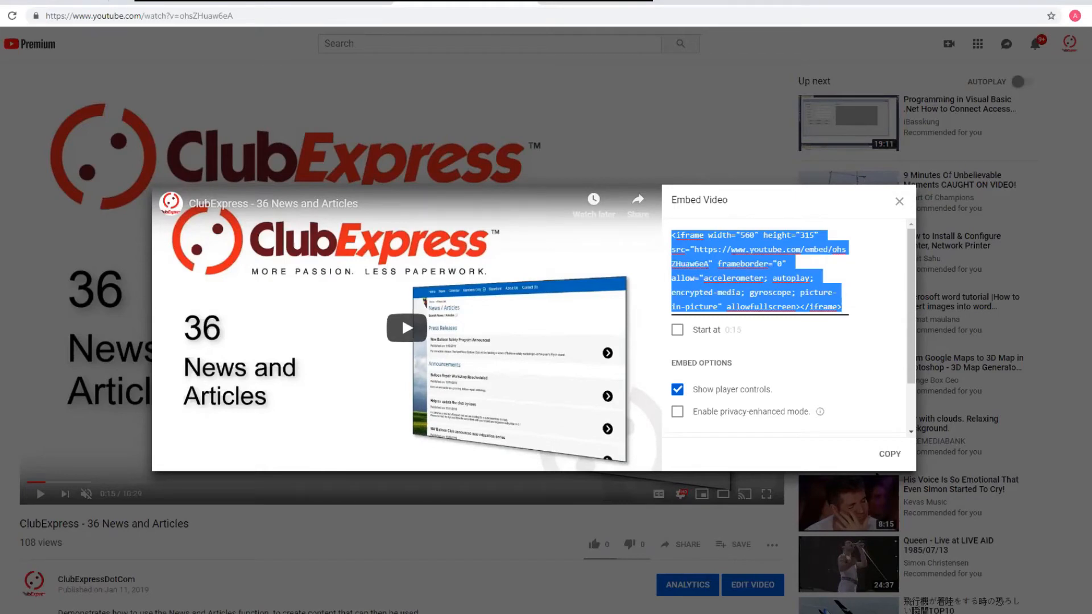
{"action": "left_click", "coordinate": [891, 455]}
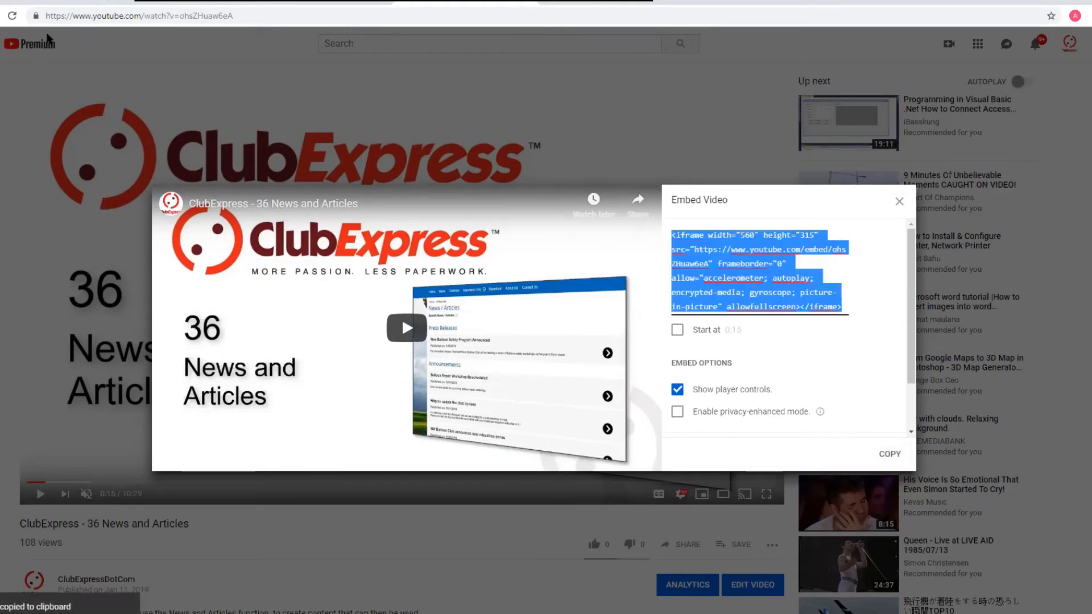
- Back in the editor, paste the copied embed code as media embed code into the new row's right cell
{"action": "left_click", "coordinate": [41, 1]}
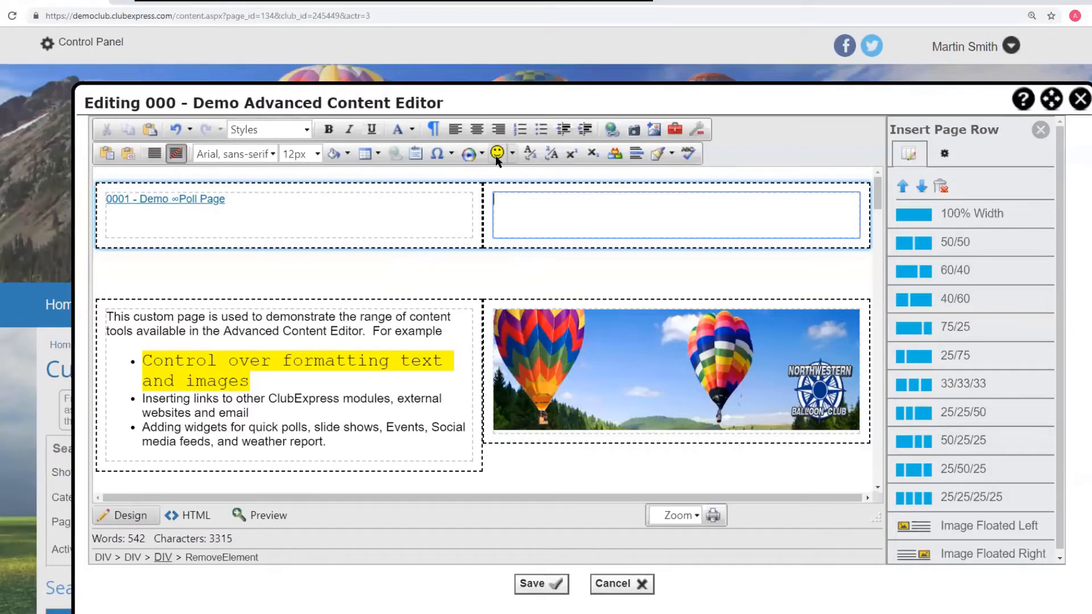
{"action": "left_click", "coordinate": [469, 155]}
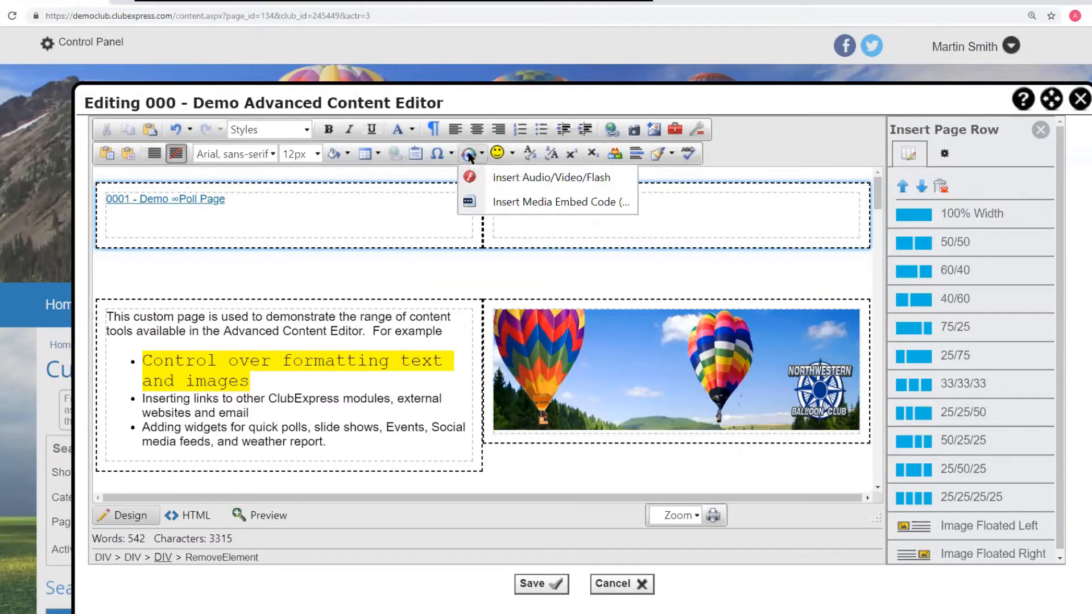
{"action": "left_click", "coordinate": [532, 203]}
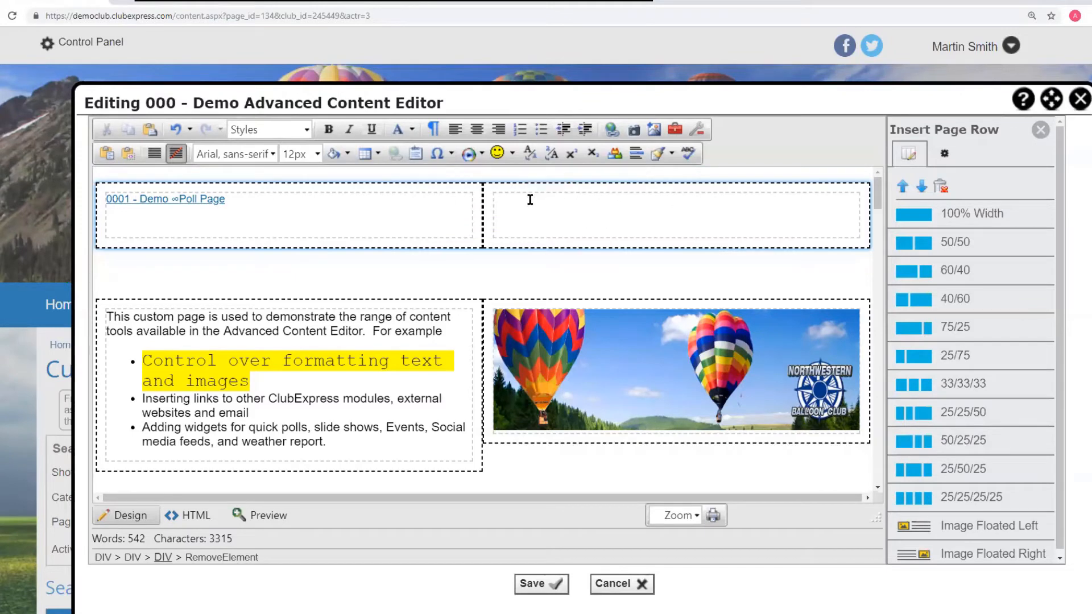
{"action": "left_click", "coordinate": [362, 162]}
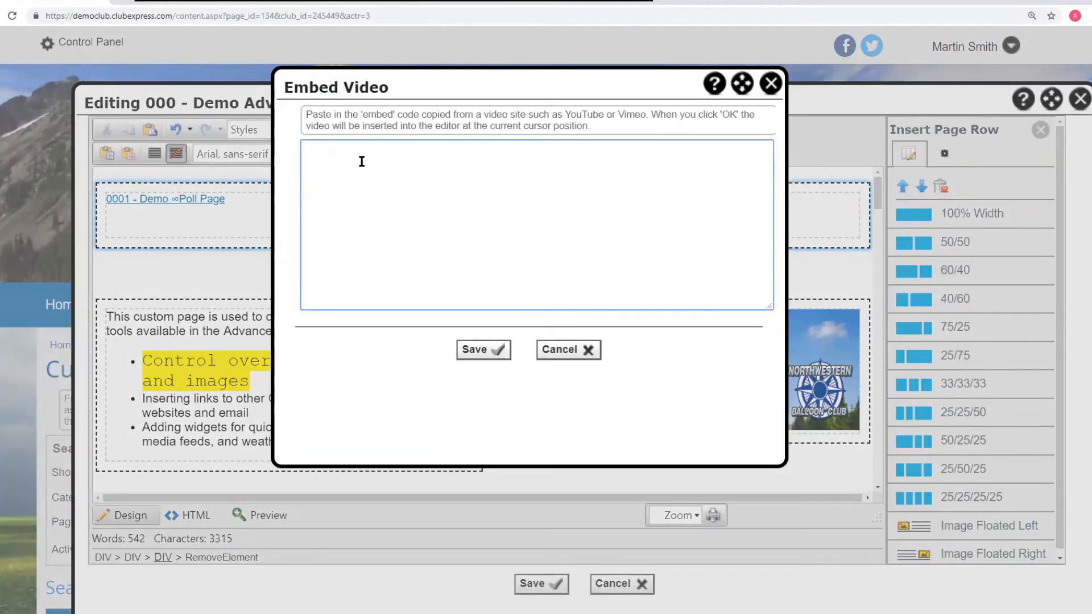
{"action": "key", "text": "ctrl+v"}
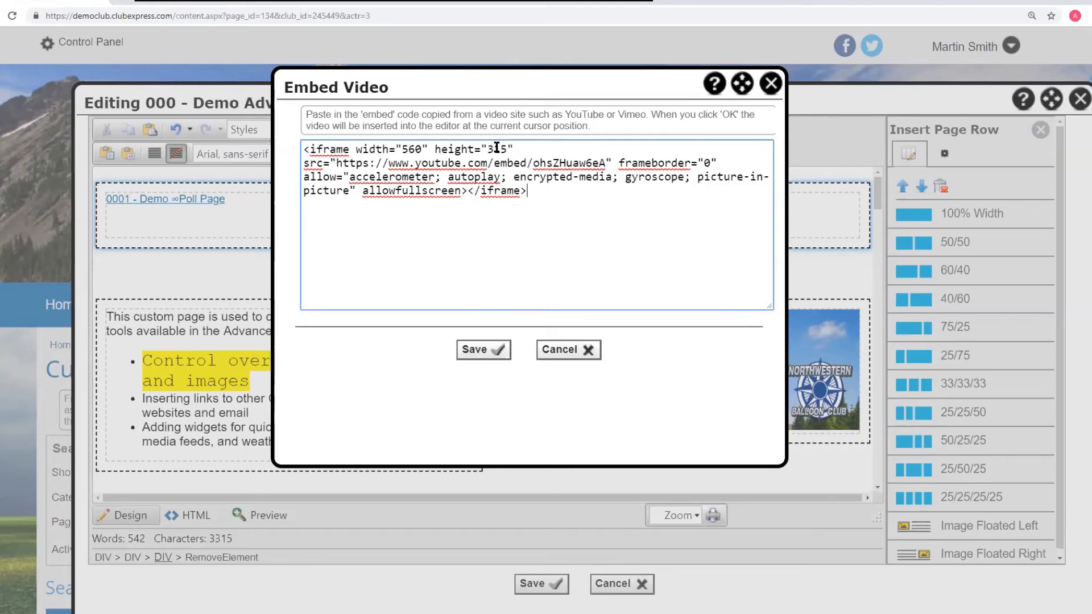
{"action": "left_click", "coordinate": [477, 354]}
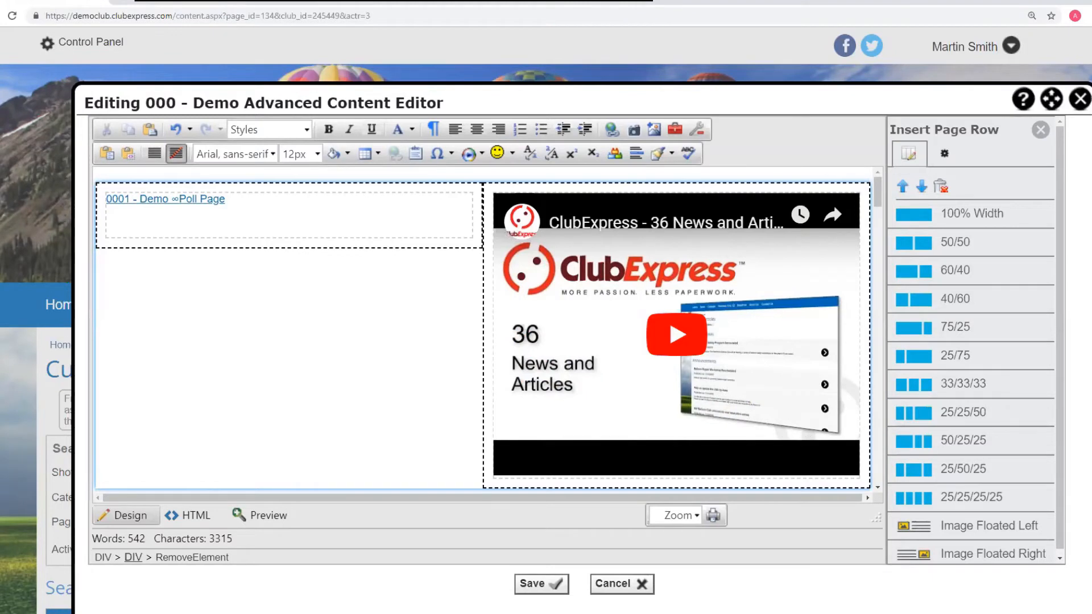
- Delete the embedded YouTube video from the right cell
{"action": "right_click", "coordinate": [827, 460]}
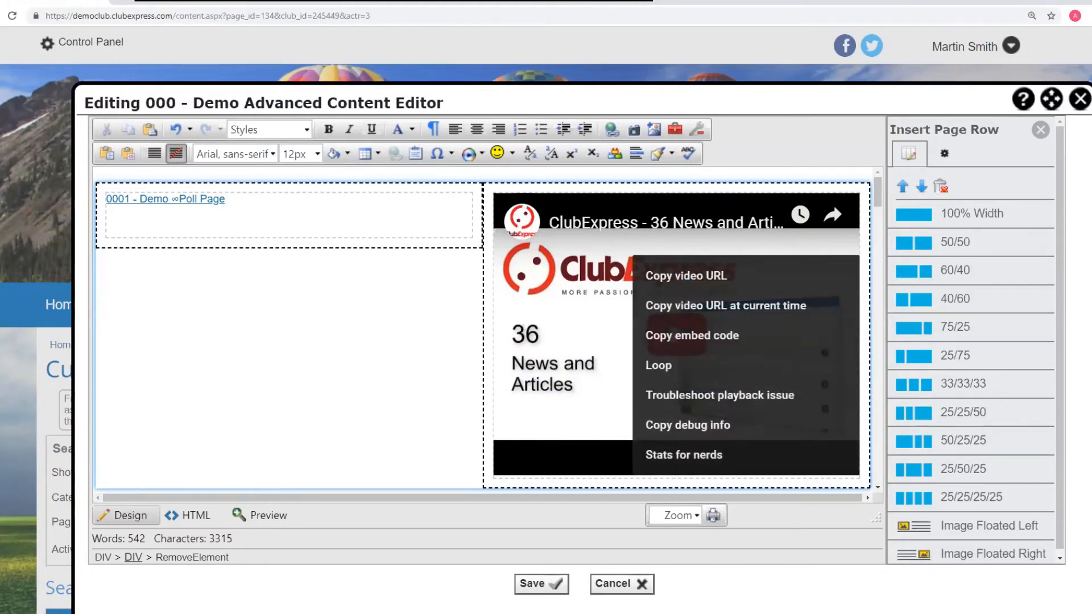
{"action": "left_click", "coordinate": [723, 481]}
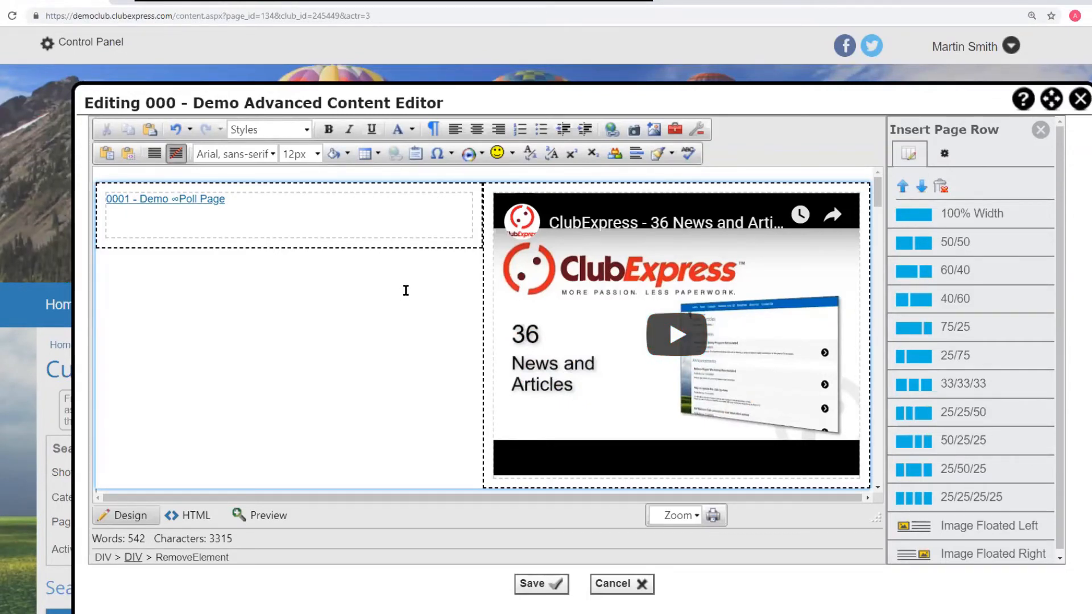
{"action": "key", "text": "Delete"}
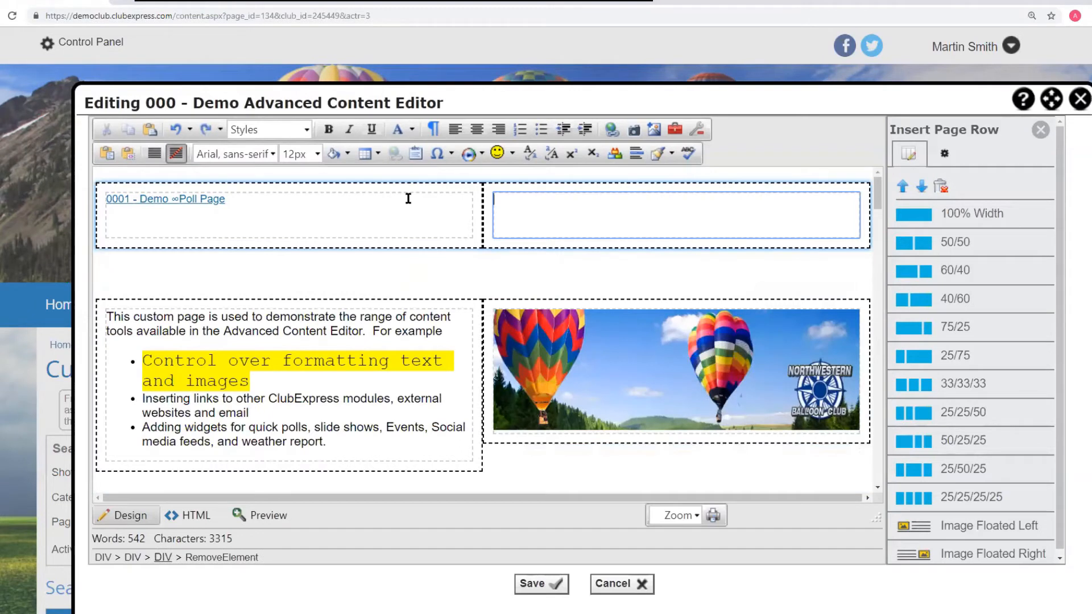
- Insert an emoticon into the new row's right cell
{"action": "left_click", "coordinate": [497, 152]}
{"action": "scroll", "coordinate": [568, 228], "scroll_direction": "down", "scroll_amount": 2}
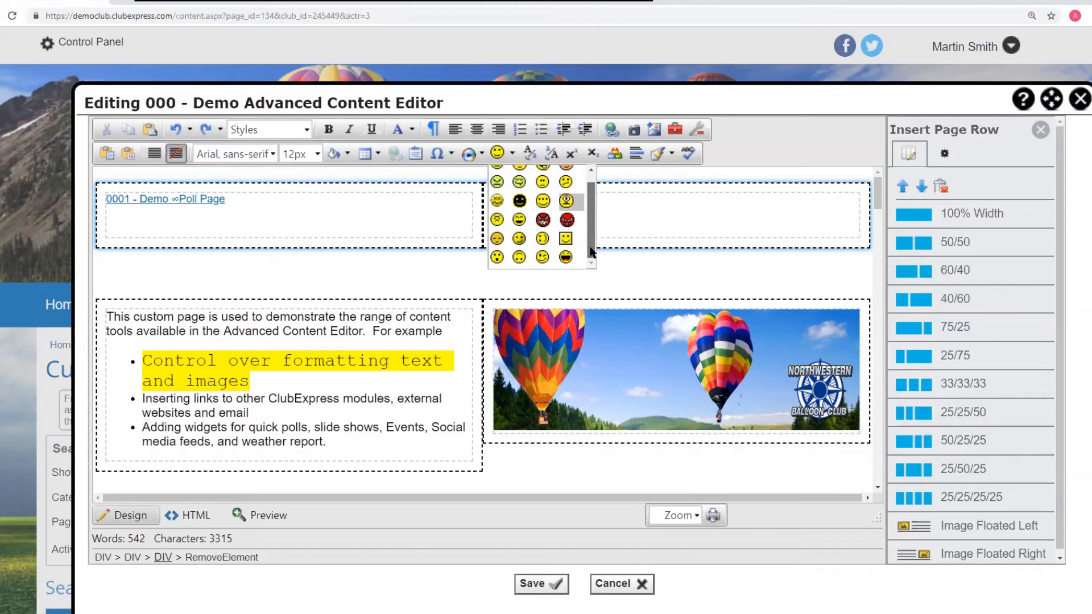
{"action": "left_click", "coordinate": [565, 253]}
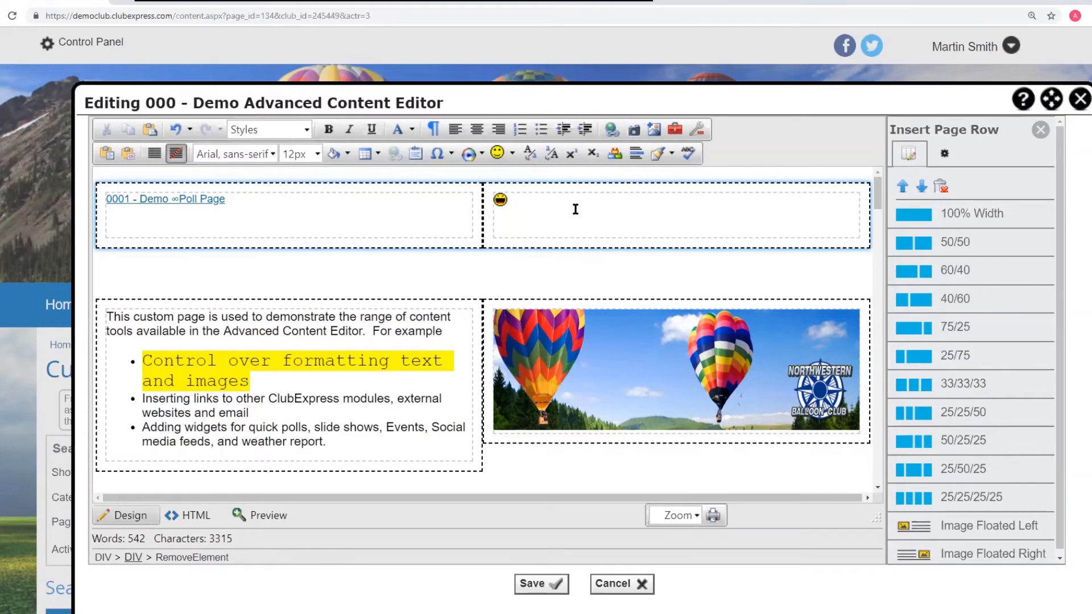
- Convert the 'Text can be CoNvErTeD' text block to lower case
{"action": "scroll", "coordinate": [524, 200], "scroll_direction": "down", "scroll_amount": 2}
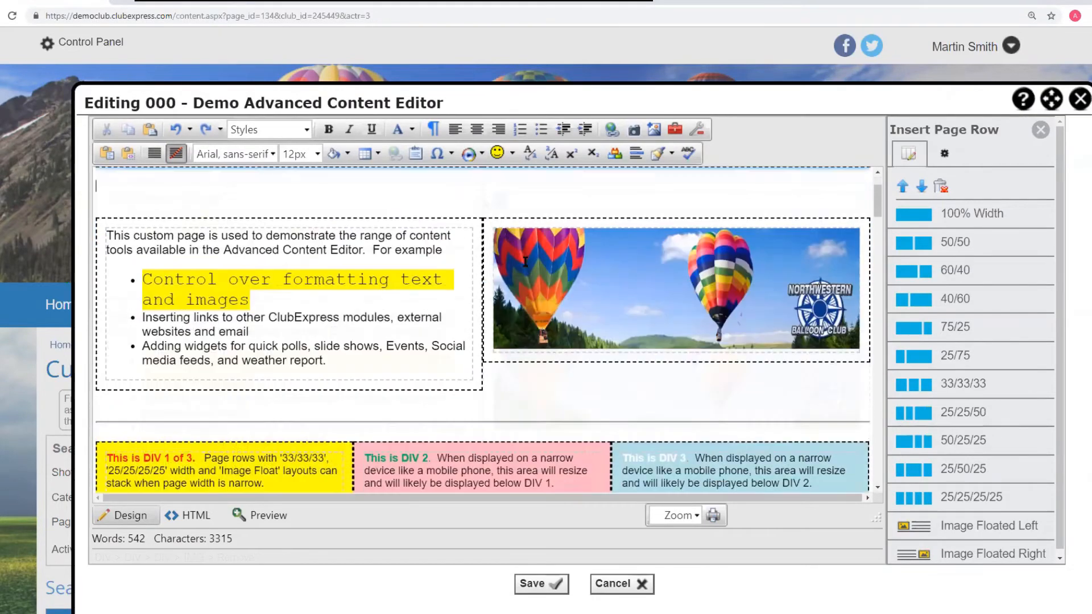
{"action": "scroll", "coordinate": [474, 295], "scroll_direction": "up", "scroll_amount": 2}
{"action": "left_click", "coordinate": [398, 267]}
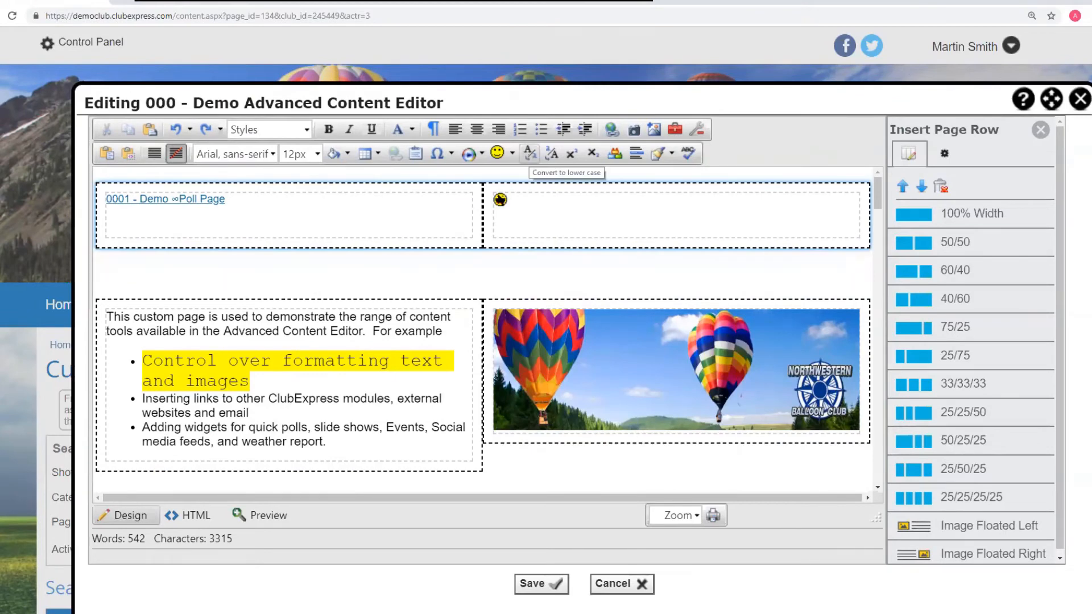
{"action": "scroll", "coordinate": [455, 313], "scroll_direction": "down", "scroll_amount": 3}
{"action": "scroll", "coordinate": [417, 309], "scroll_direction": "down", "scroll_amount": 4}
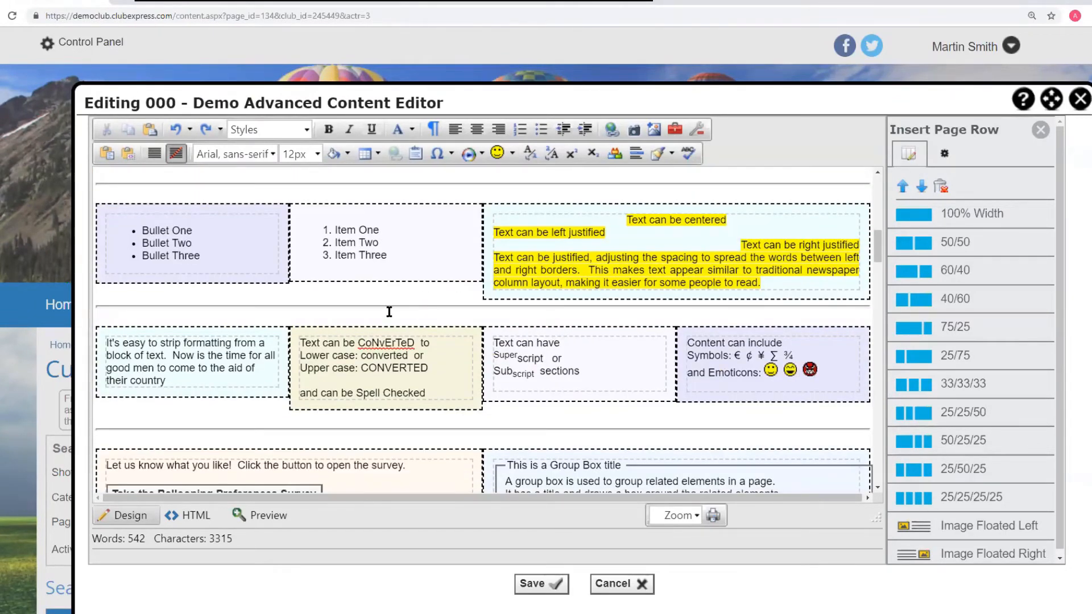
{"action": "scroll", "coordinate": [389, 311], "scroll_direction": "down", "scroll_amount": 2}
{"action": "left_click", "coordinate": [302, 221]}
{"action": "left_click_drag", "start_coordinate": [302, 220], "coordinate": [444, 249]}
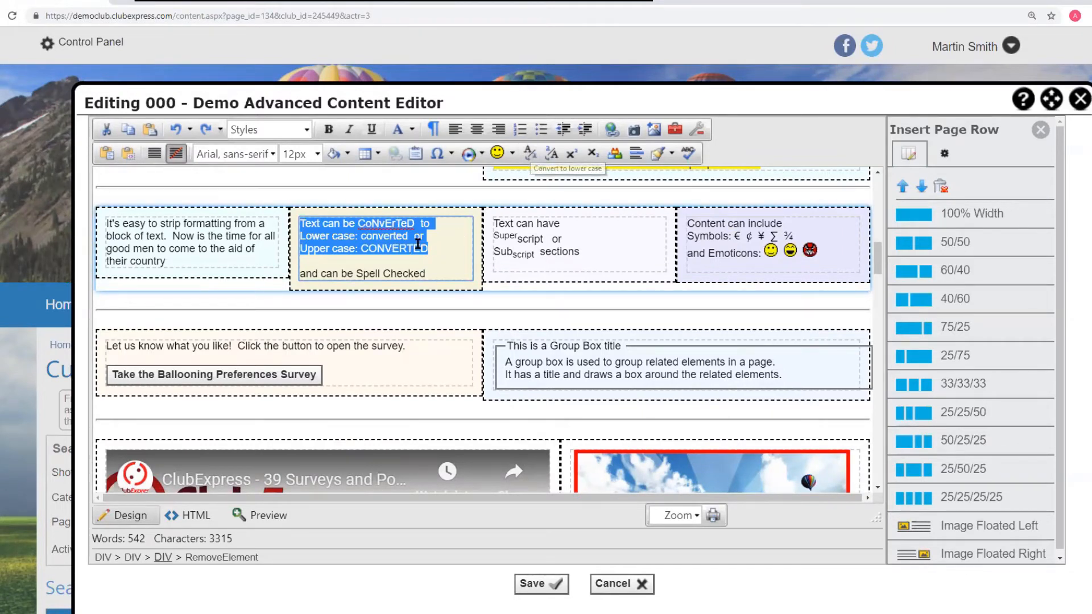
{"action": "left_click", "coordinate": [531, 153]}
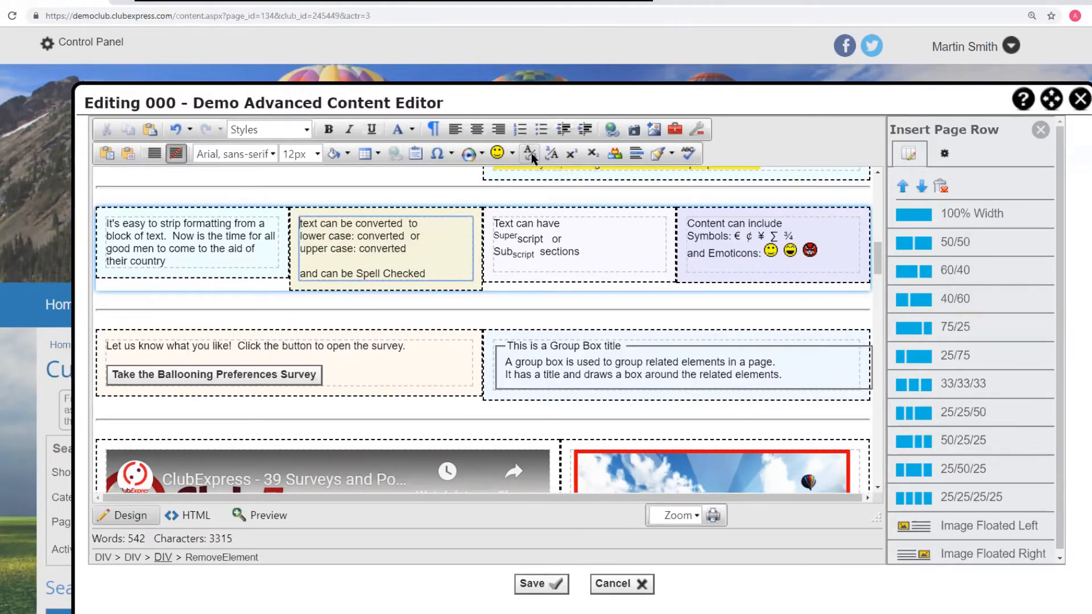
- Undo the lower-case conversion, convert the text block's first three lines to upper case, and undo that as well
{"action": "key", "text": "ctrl+z"}
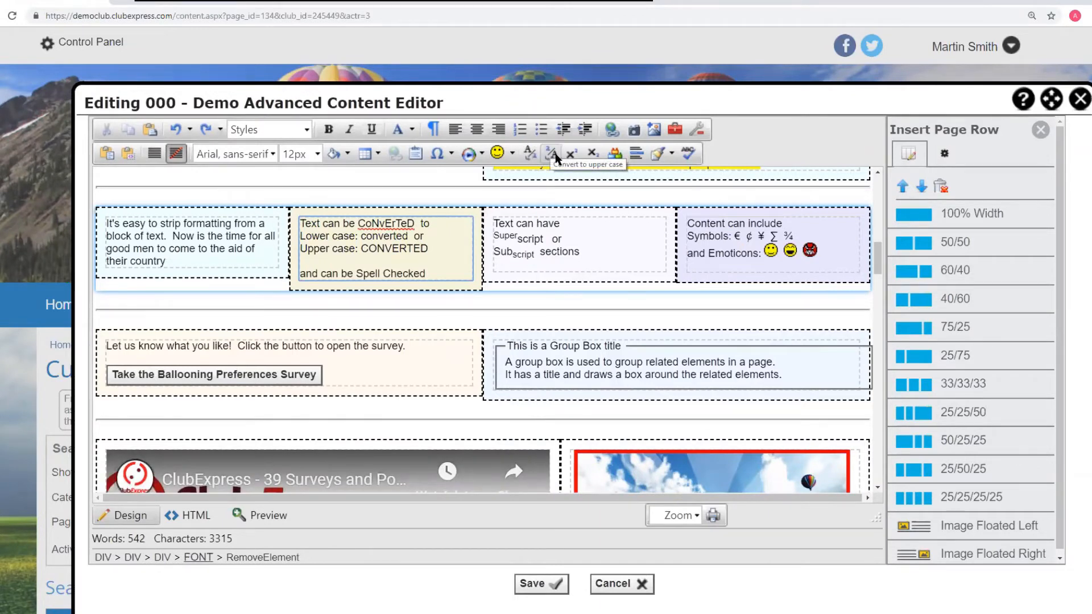
{"action": "left_click", "coordinate": [552, 153]}
{"action": "left_click_drag", "start_coordinate": [428, 248], "coordinate": [300, 223]}
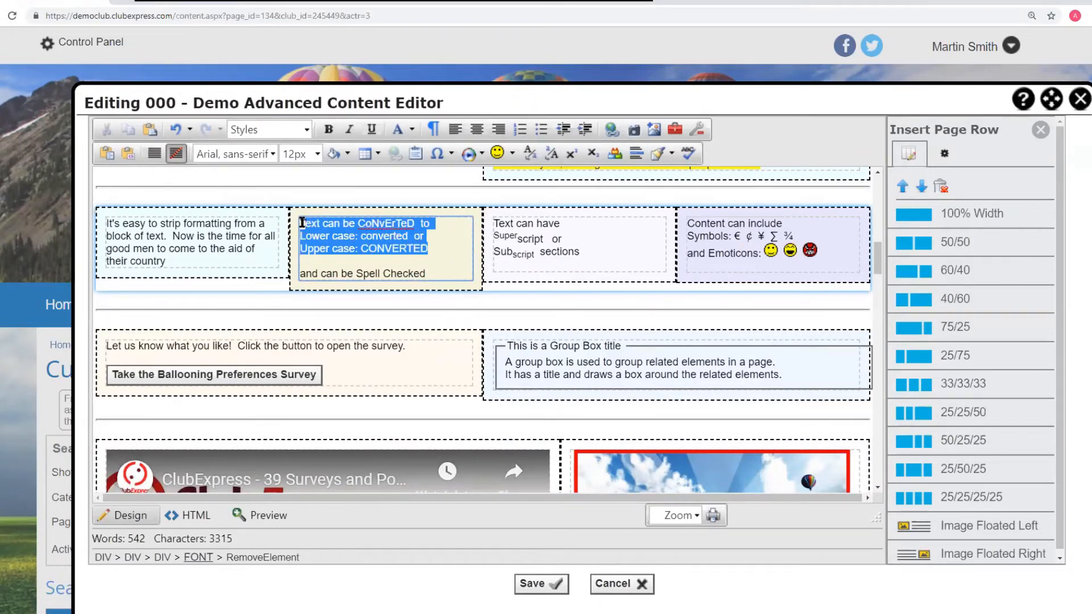
{"action": "left_click", "coordinate": [551, 155]}
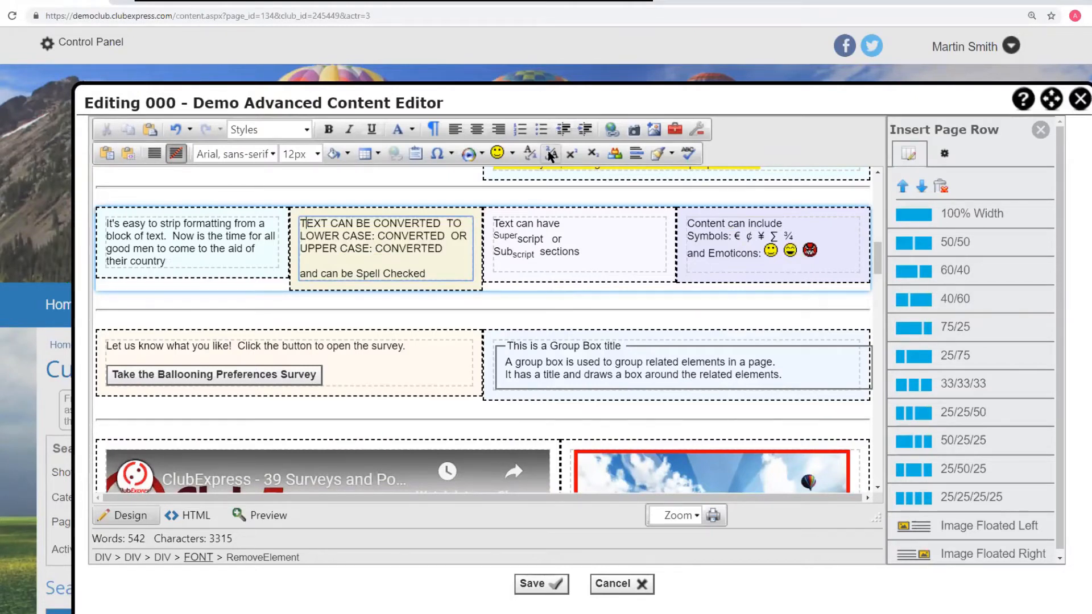
{"action": "key", "text": "ctrl+z"}
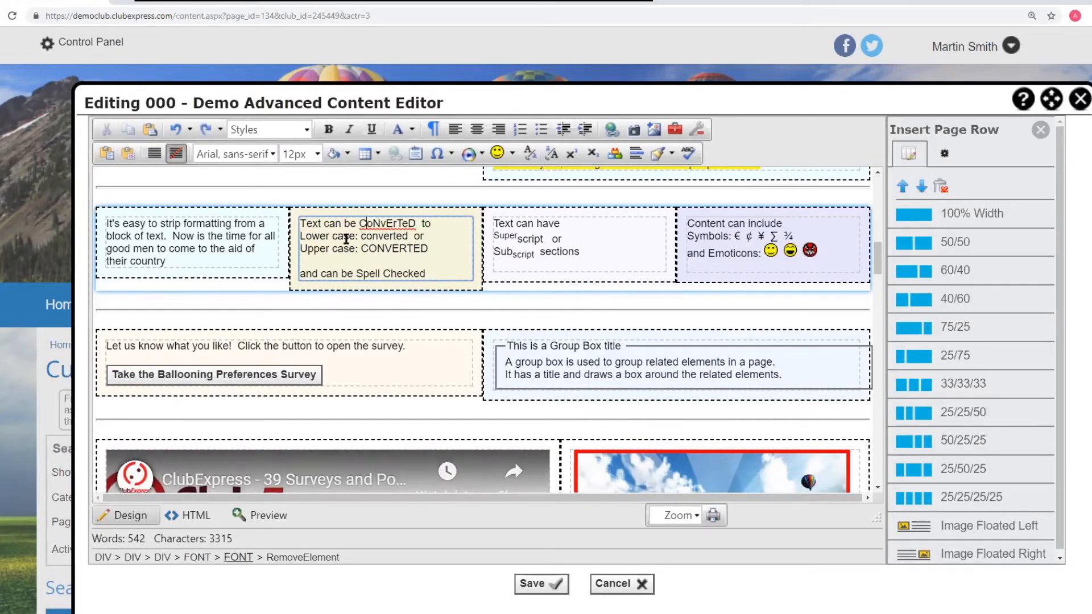
- Try making the word 'case' in the 'Lower case' line superscript, then undo it
{"action": "left_click_drag", "start_coordinate": [335, 235], "coordinate": [356, 235]}
{"action": "left_click", "coordinate": [571, 154]}
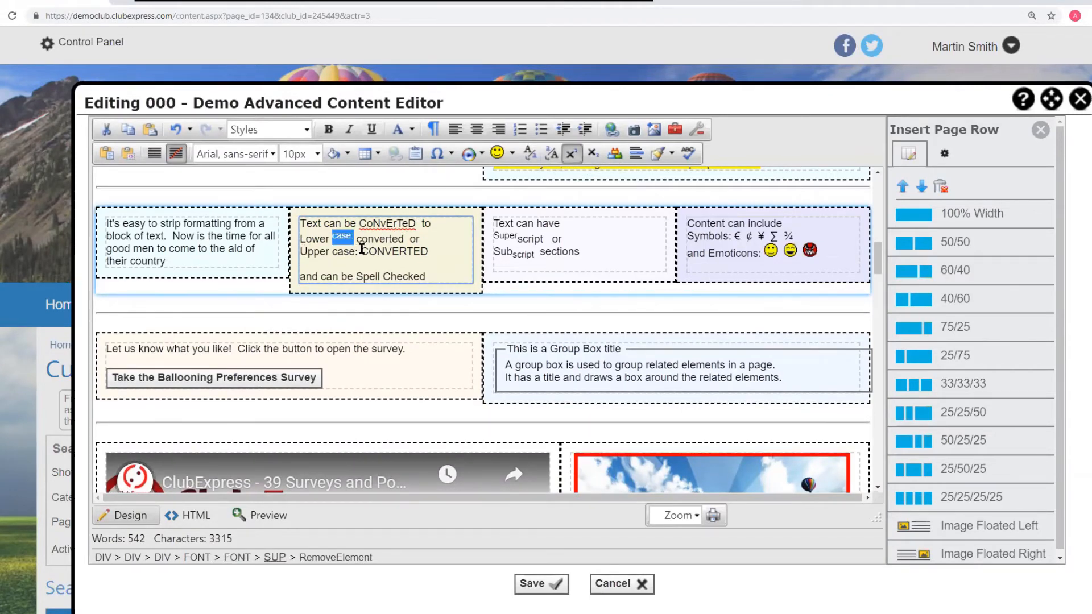
{"action": "key", "text": "ctrl+z"}
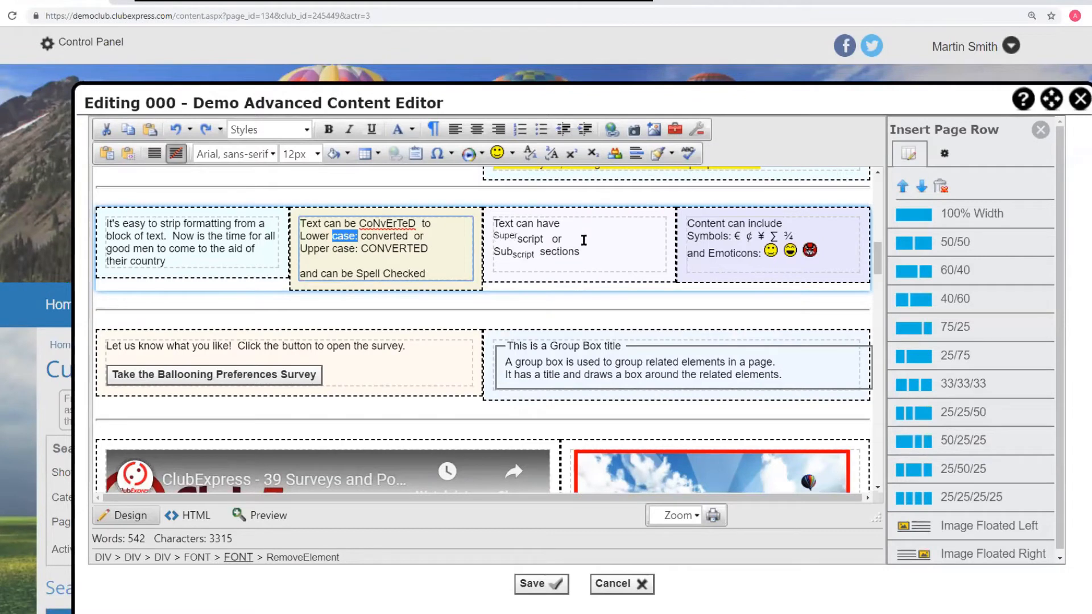
- Select 'Now is the time' in the left text block and give it an orange background in Style Builder
{"action": "left_click", "coordinate": [186, 236]}
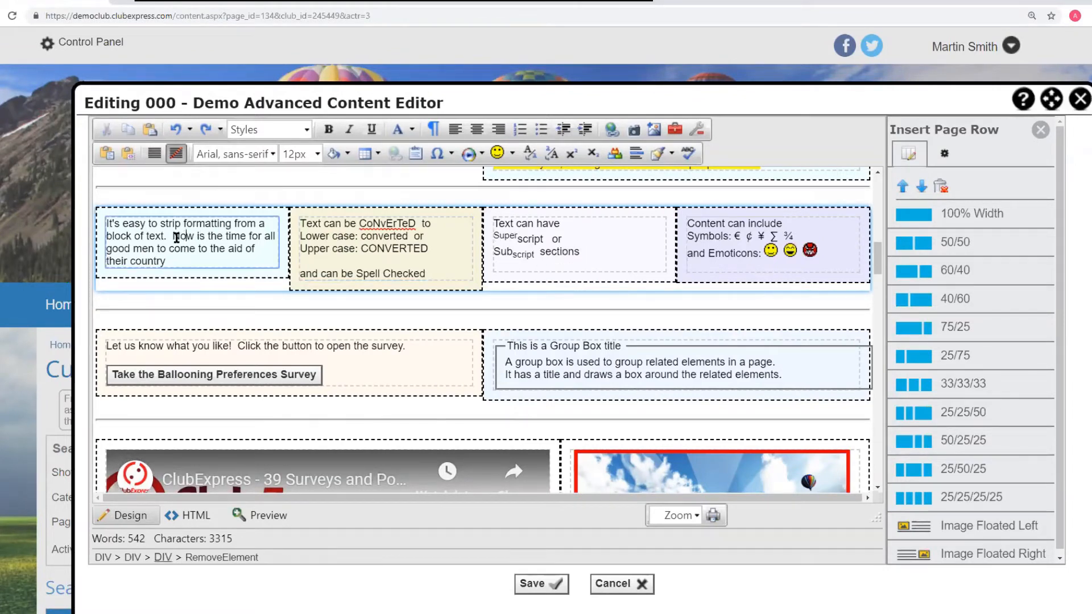
{"action": "left_click_drag", "start_coordinate": [173, 236], "coordinate": [247, 236]}
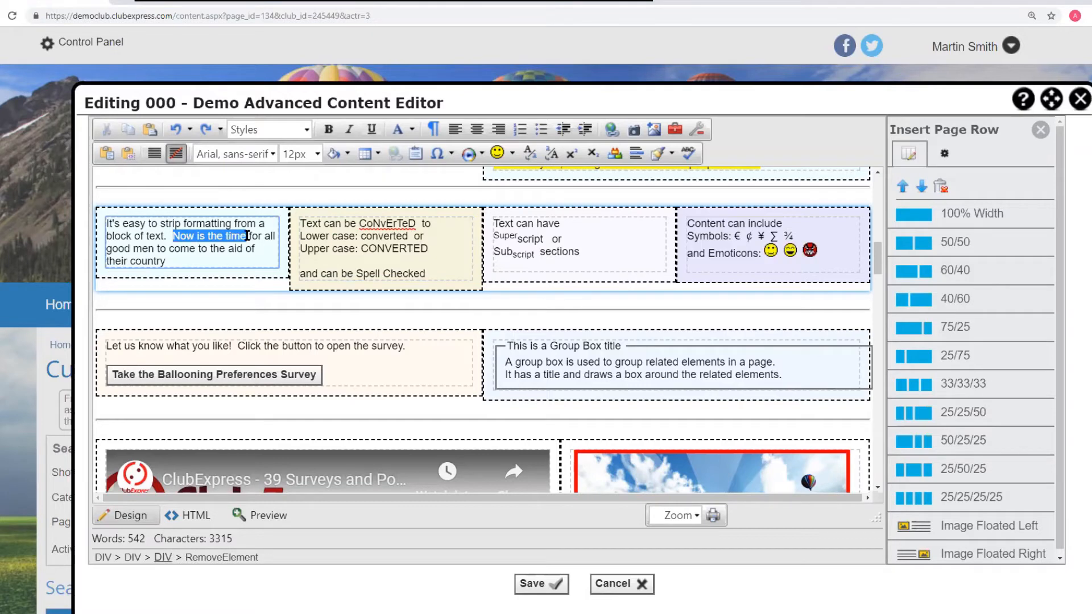
{"action": "left_click", "coordinate": [615, 155]}
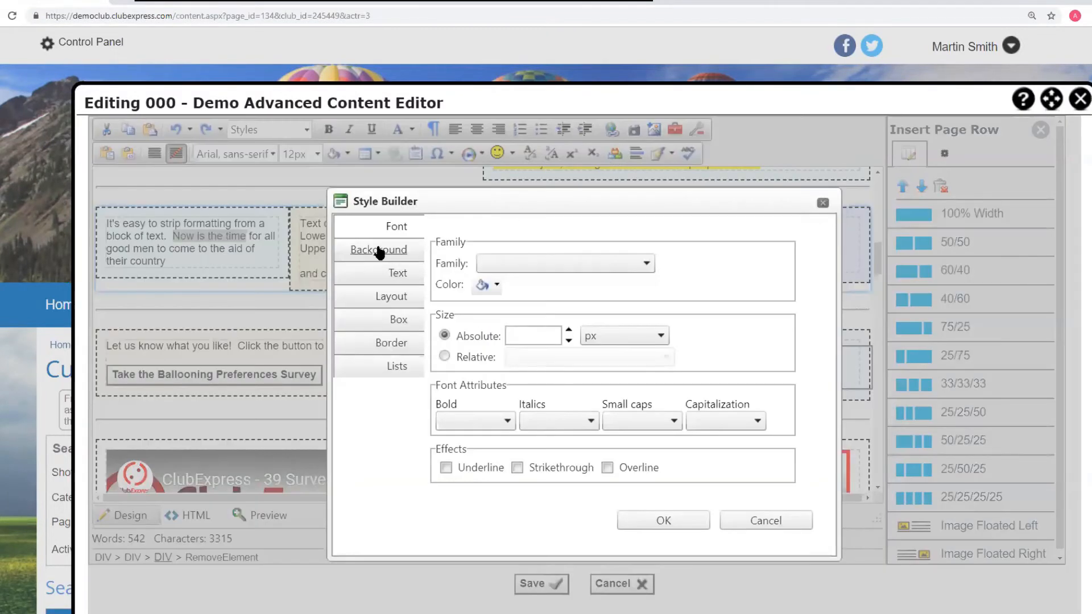
{"action": "left_click", "coordinate": [379, 252]}
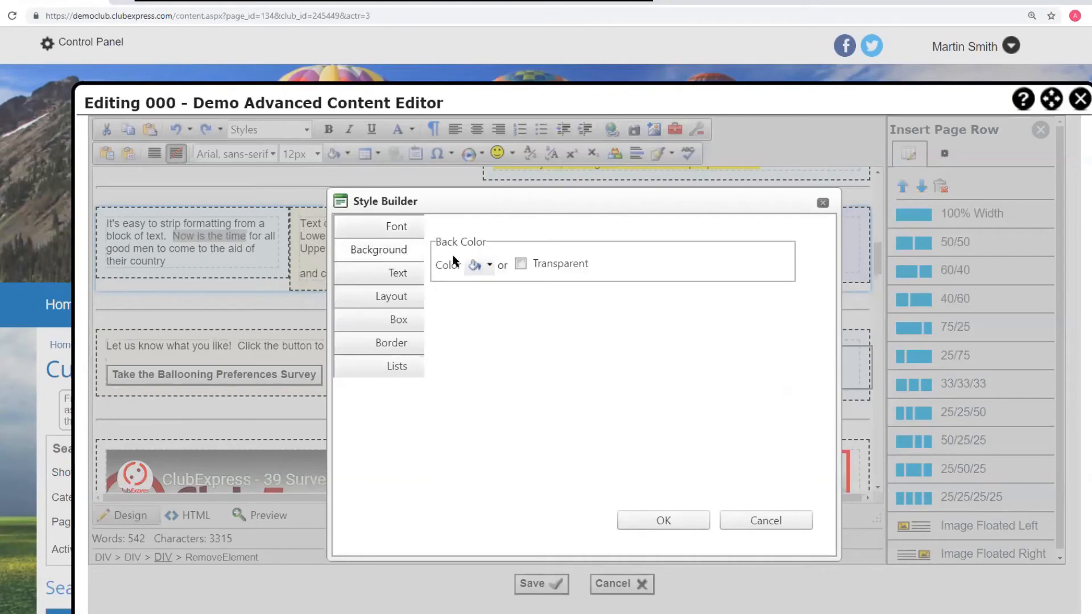
{"action": "left_click", "coordinate": [489, 265]}
{"action": "left_click", "coordinate": [512, 170]}
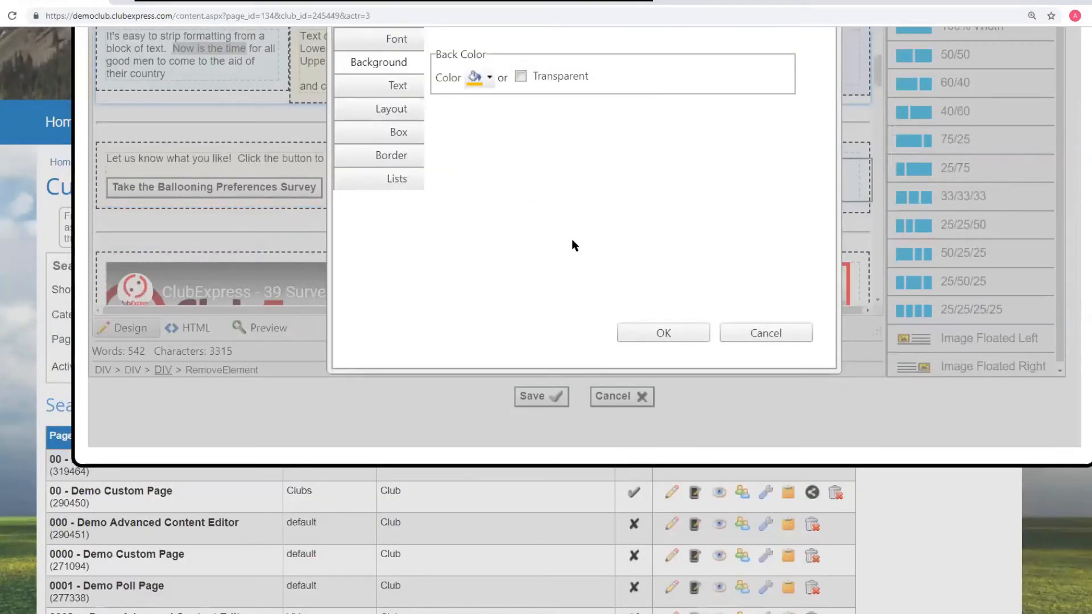
- Set the selected text's font colour to red in Style Builder and apply the style
{"action": "scroll", "coordinate": [558, 183], "scroll_direction": "up", "scroll_amount": 3}
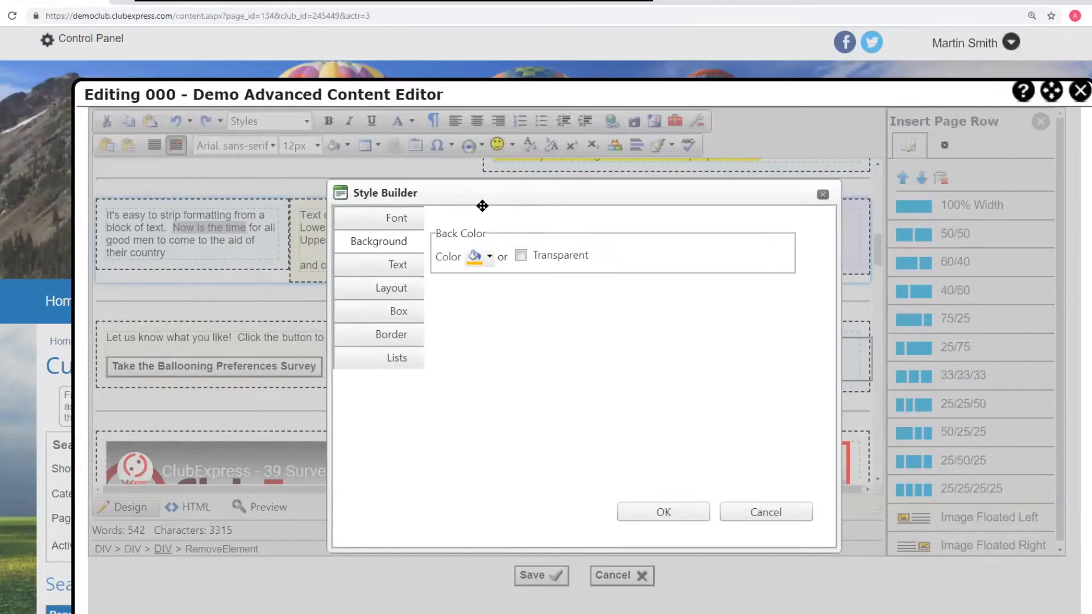
{"action": "left_click", "coordinate": [397, 217]}
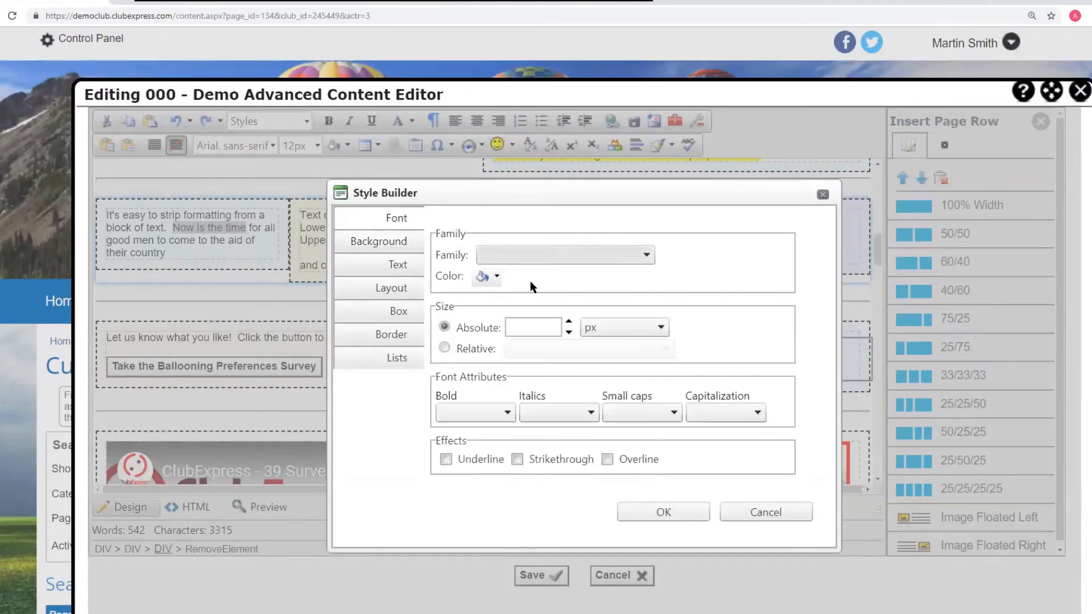
{"action": "left_click", "coordinate": [497, 278]}
{"action": "scroll", "coordinate": [496, 268], "scroll_direction": "down", "scroll_amount": 3}
{"action": "left_click", "coordinate": [505, 192]}
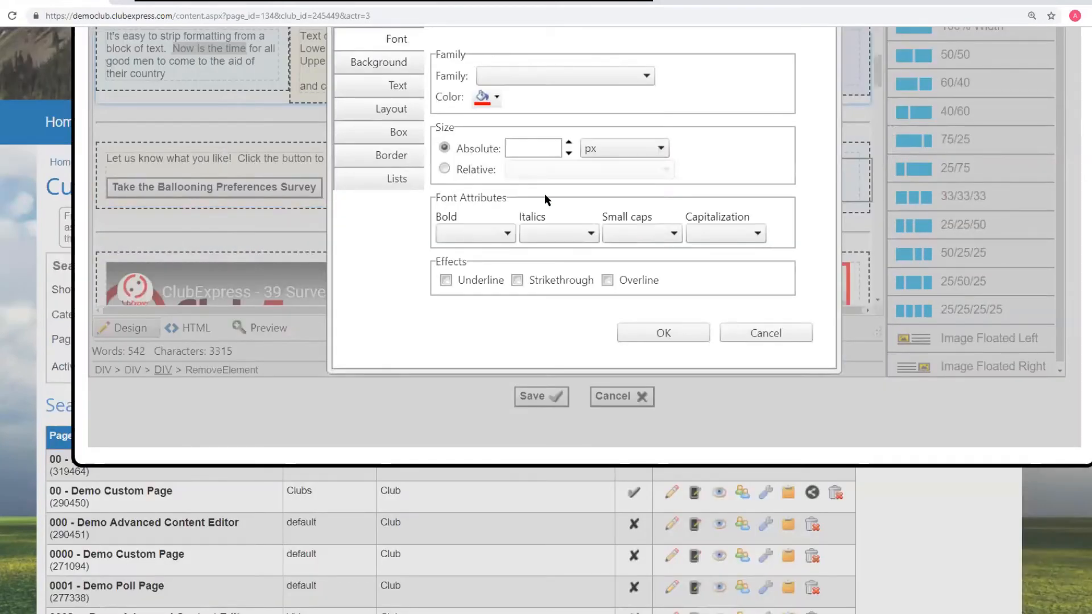
{"action": "scroll", "coordinate": [391, 254], "scroll_direction": "up", "scroll_amount": 3}
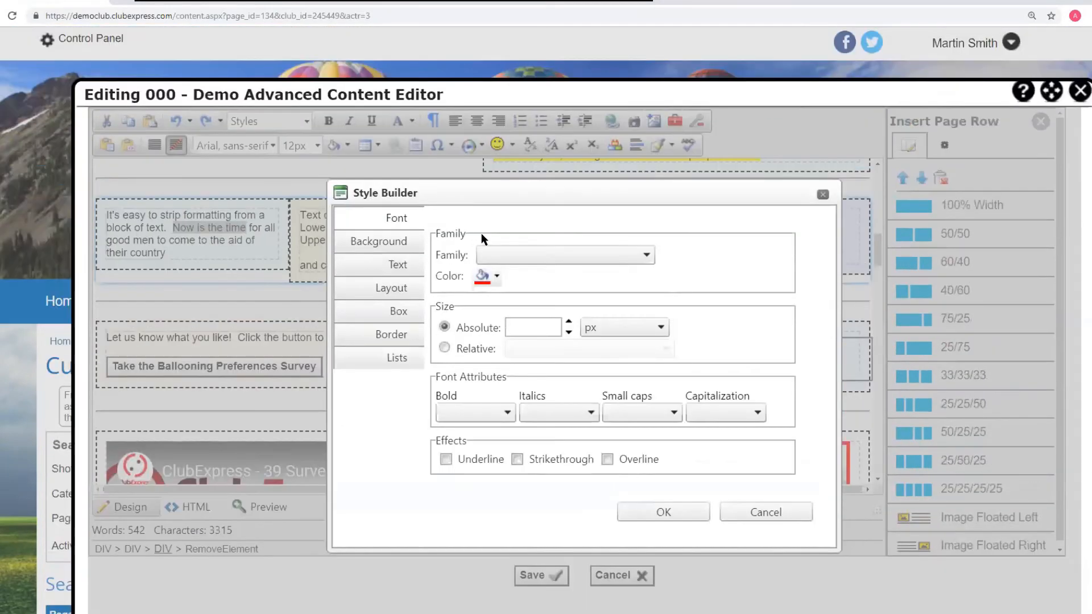
{"action": "left_click", "coordinate": [520, 264]}
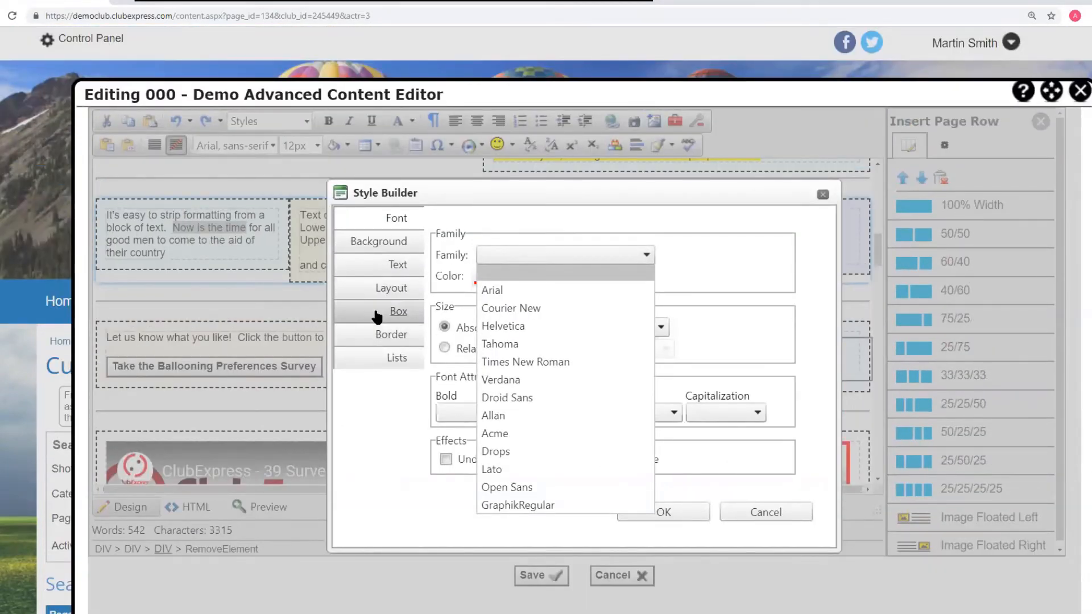
{"action": "left_click", "coordinate": [392, 370]}
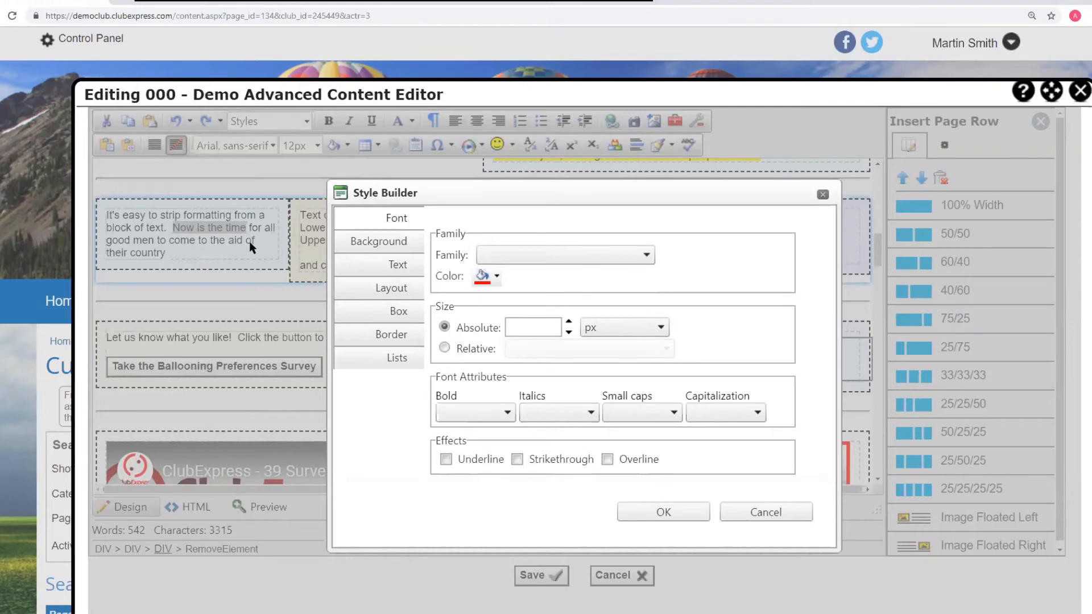
{"action": "left_click", "coordinate": [678, 511]}
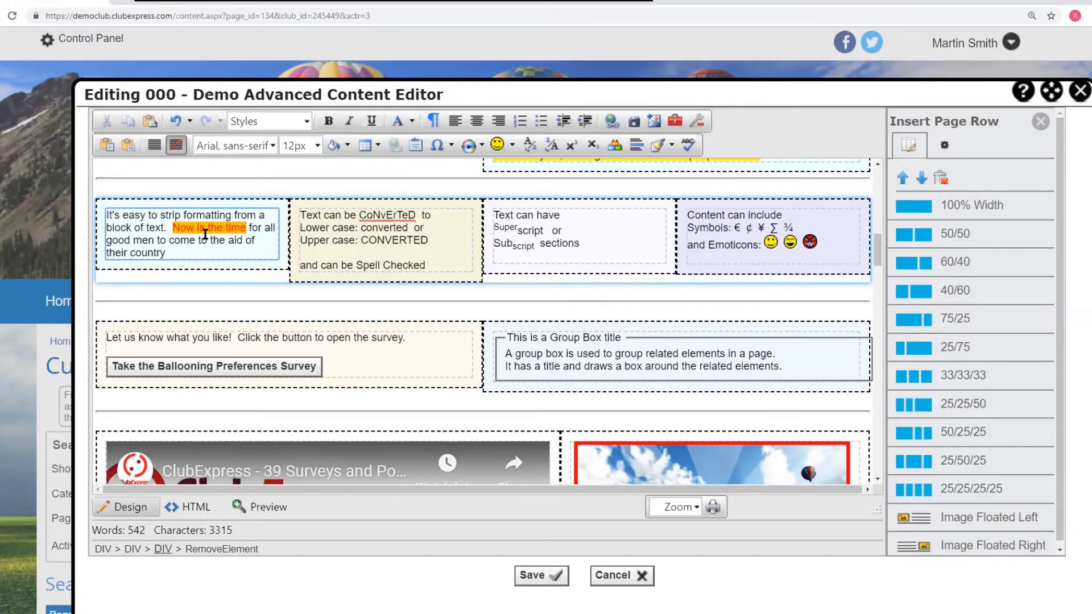
- Switch to the widget list and scroll through the page to review the existing poll and accordion widgets
{"action": "scroll", "coordinate": [205, 234], "scroll_direction": "down", "scroll_amount": 5}
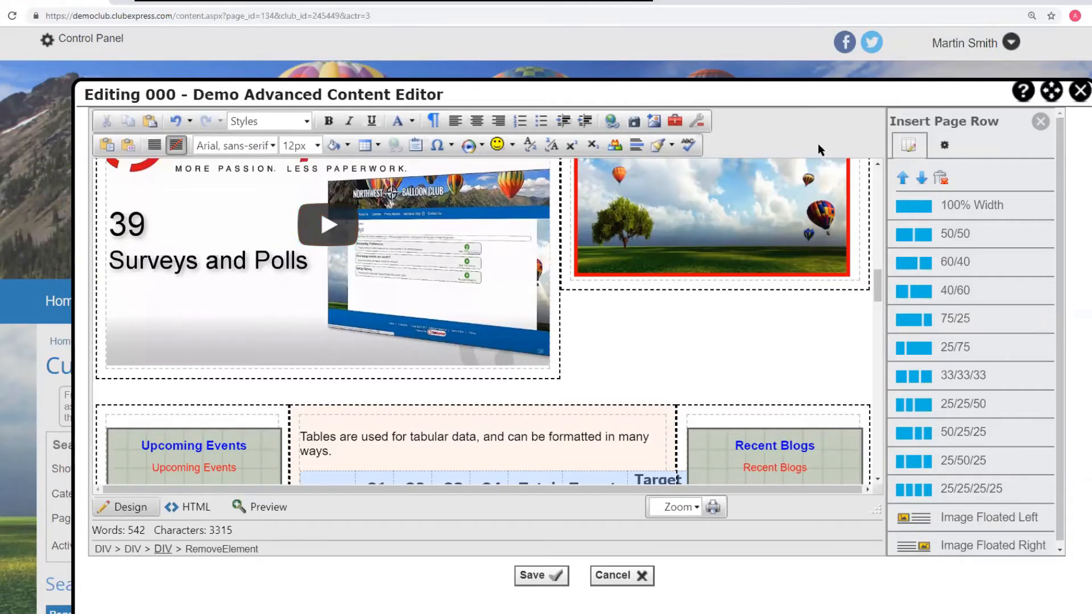
{"action": "left_click", "coordinate": [636, 337]}
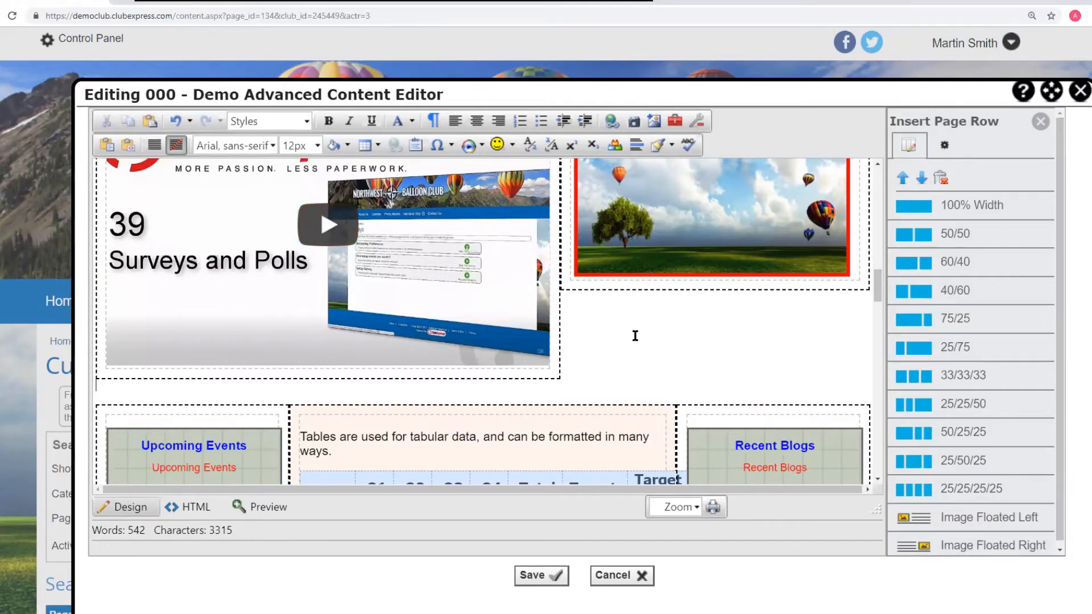
{"action": "scroll", "coordinate": [690, 262], "scroll_direction": "up", "scroll_amount": 5}
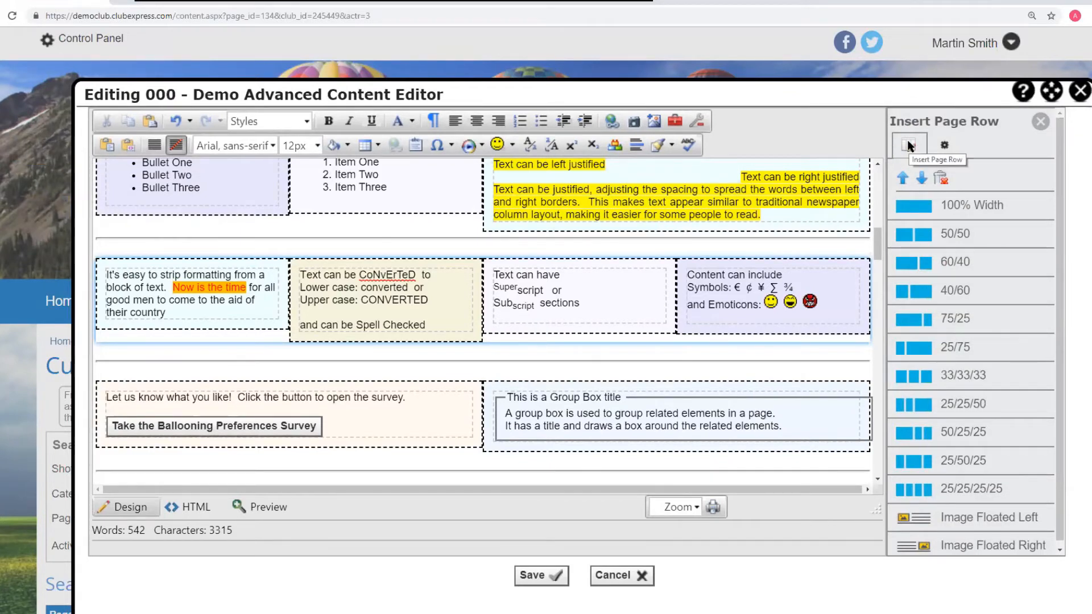
{"action": "left_click", "coordinate": [943, 145]}
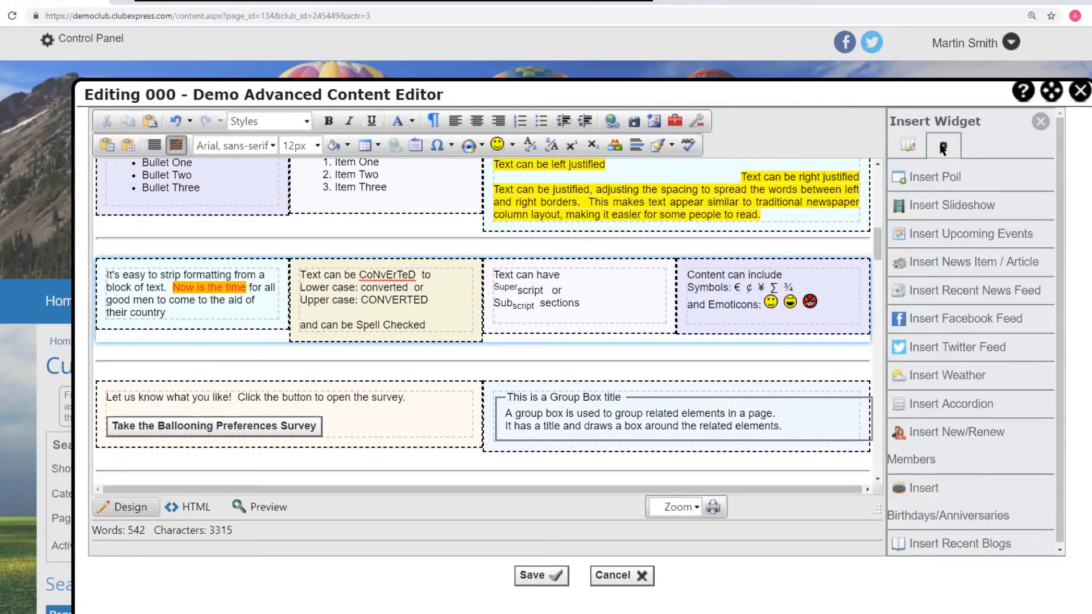
{"action": "scroll", "coordinate": [655, 196], "scroll_direction": "down", "scroll_amount": 10}
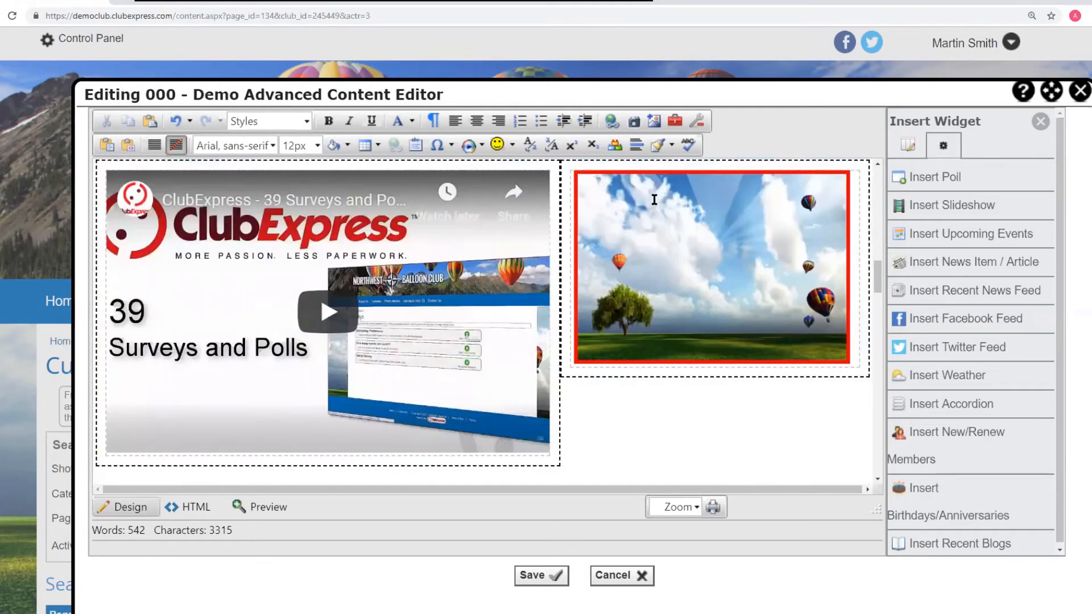
{"action": "scroll", "coordinate": [656, 197], "scroll_direction": "up", "scroll_amount": 3}
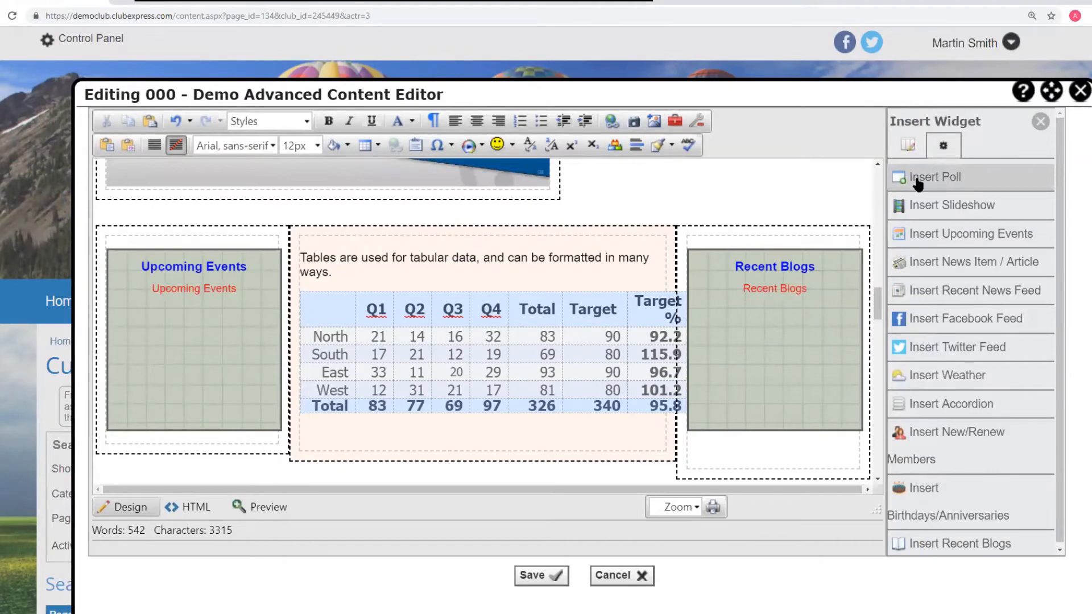
{"action": "scroll", "coordinate": [402, 277], "scroll_direction": "down", "scroll_amount": 5}
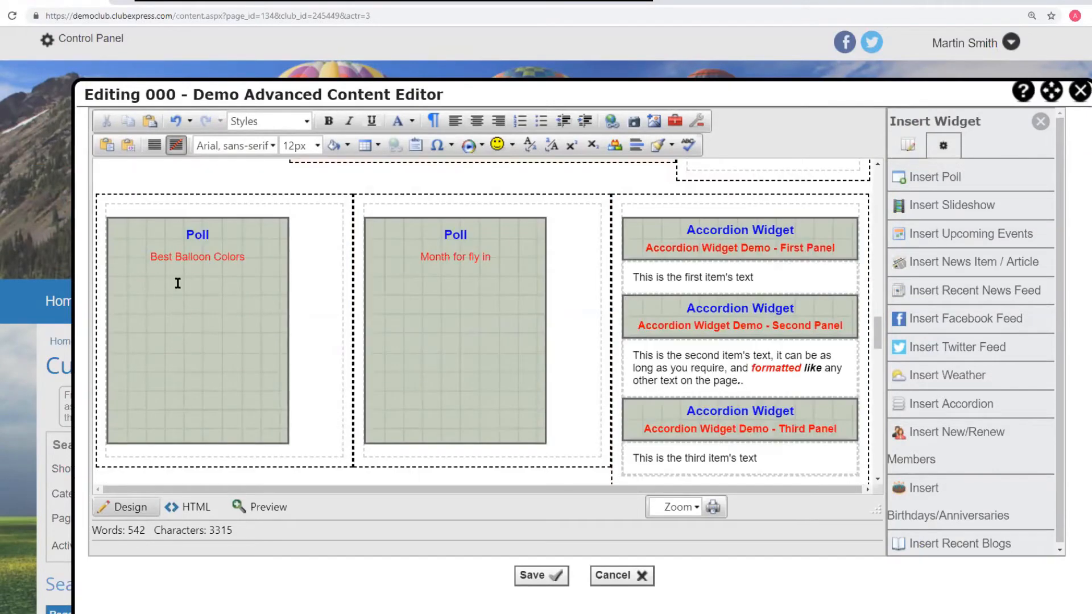
{"action": "left_click", "coordinate": [325, 281]}
{"action": "scroll", "coordinate": [343, 237], "scroll_direction": "up", "scroll_amount": 10}
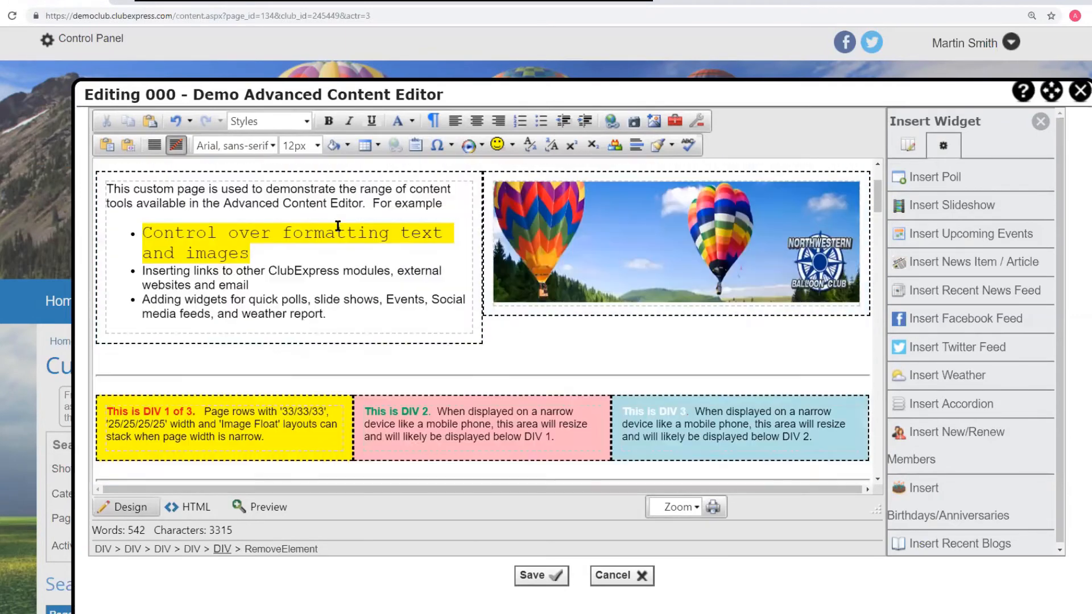
- Insert the Approve Member poll on a new line below the link in the top row's left cell, then delete it
{"action": "left_click", "coordinate": [312, 203]}
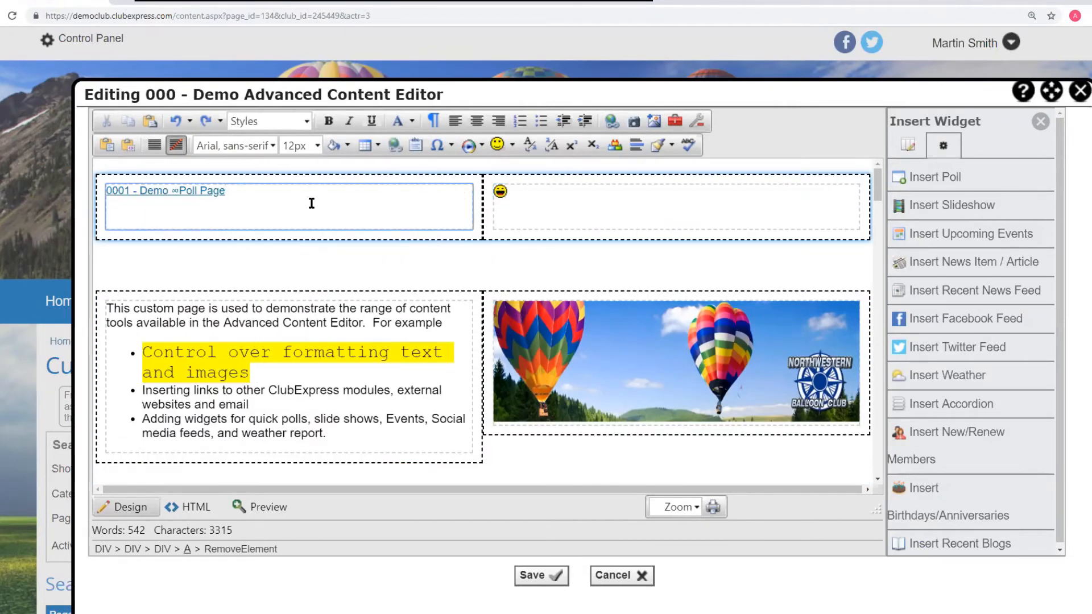
{"action": "key", "text": "Return"}
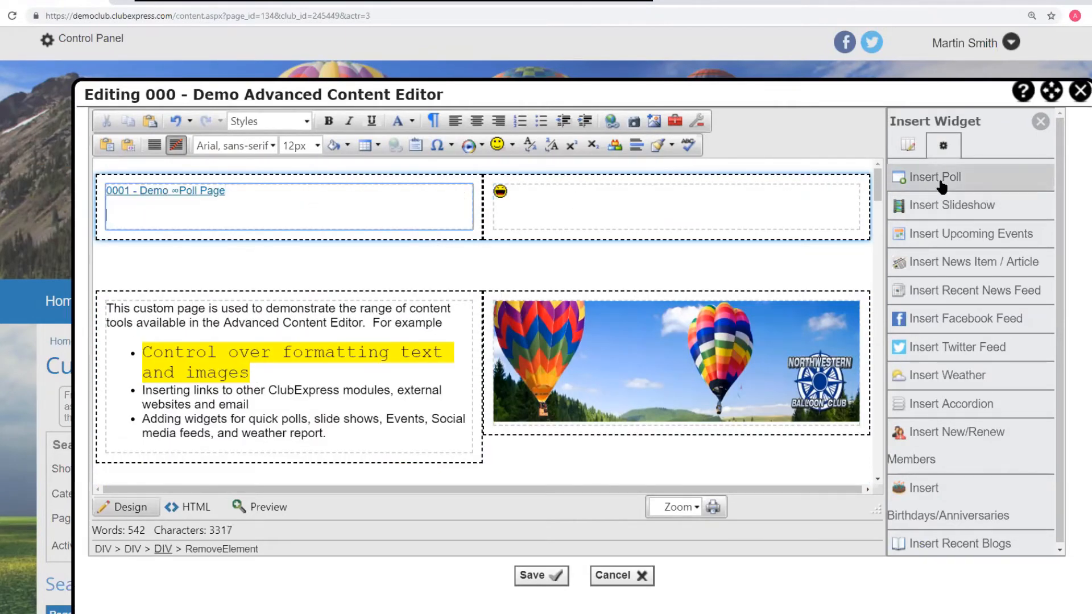
{"action": "left_click", "coordinate": [939, 179]}
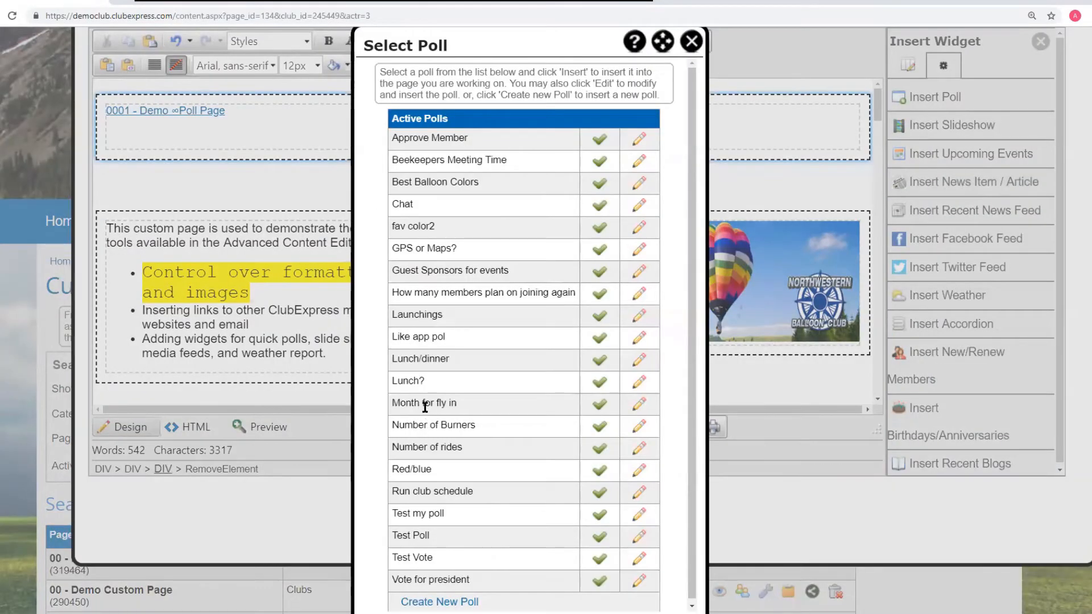
{"action": "left_click", "coordinate": [600, 141]}
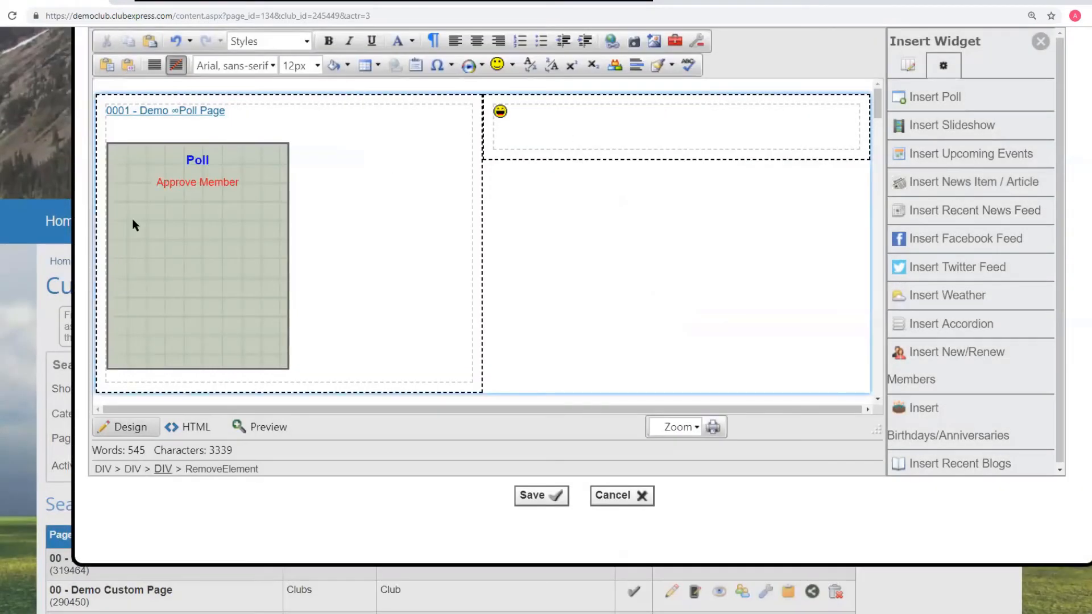
{"action": "right_click", "coordinate": [161, 215]}
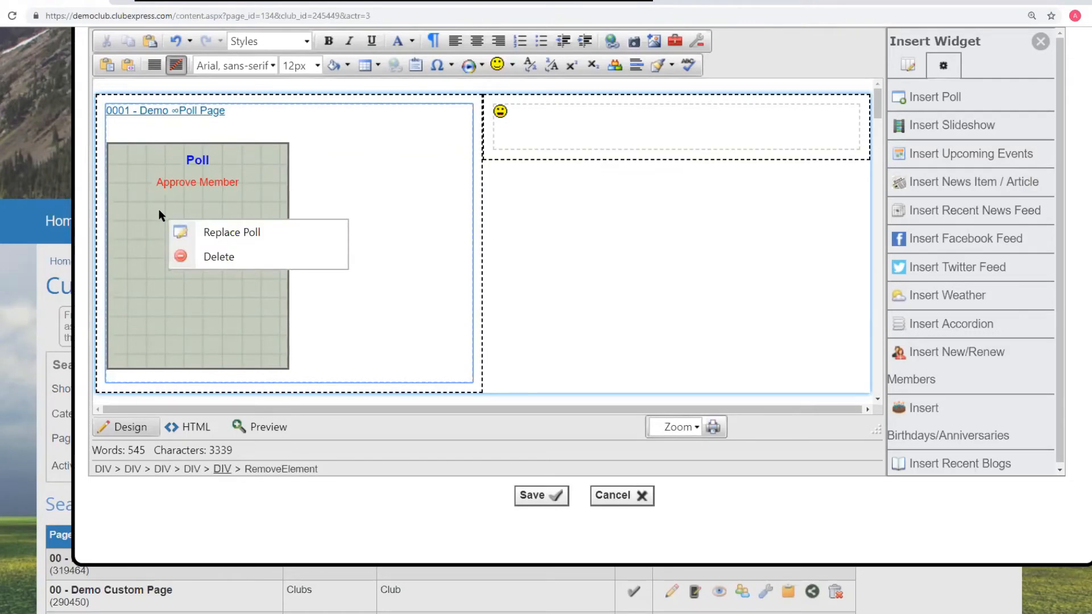
{"action": "left_click", "coordinate": [219, 257]}
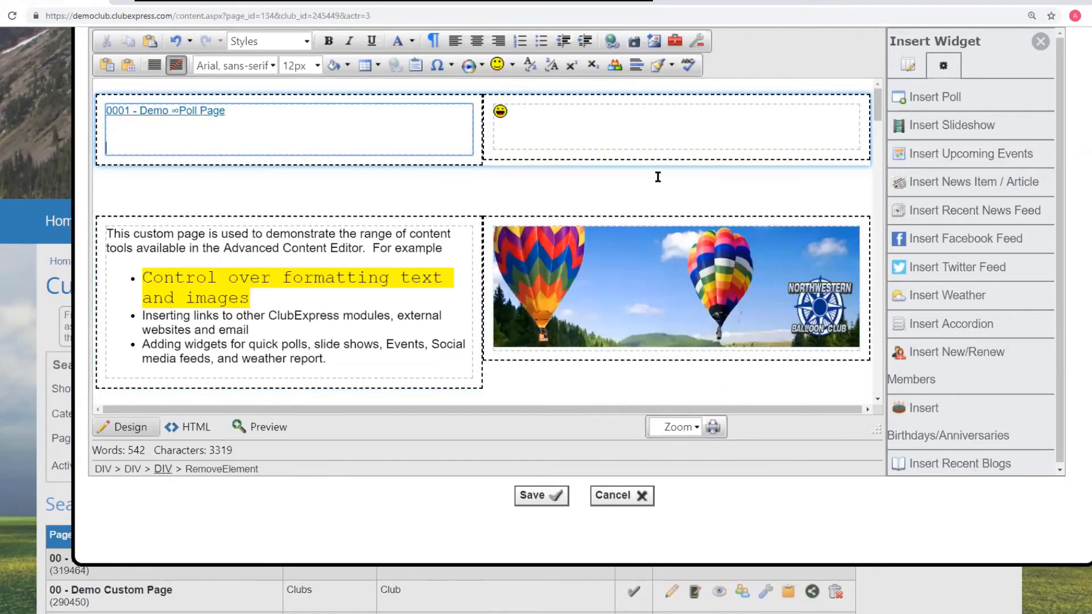
- Switch to the Spring Fly-In browser tab and navigate back twice to the Blogs Manager page
{"action": "scroll", "coordinate": [658, 176], "scroll_direction": "down", "scroll_amount": 10}
{"action": "scroll", "coordinate": [658, 177], "scroll_direction": "down", "scroll_amount": 10}
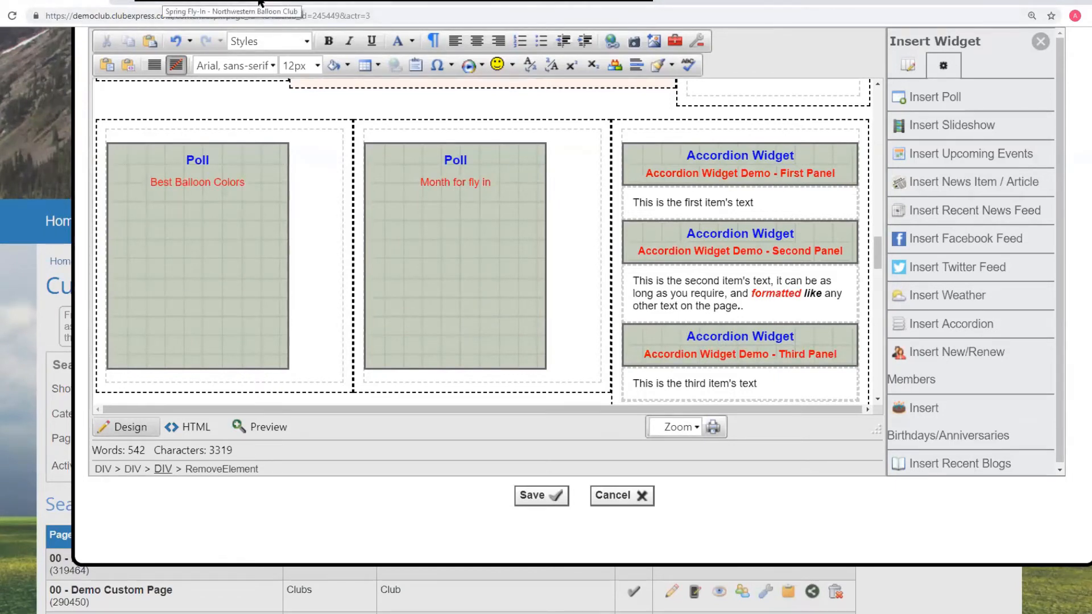
{"action": "left_click", "coordinate": [230, 3]}
{"action": "key", "text": "alt+Left"}
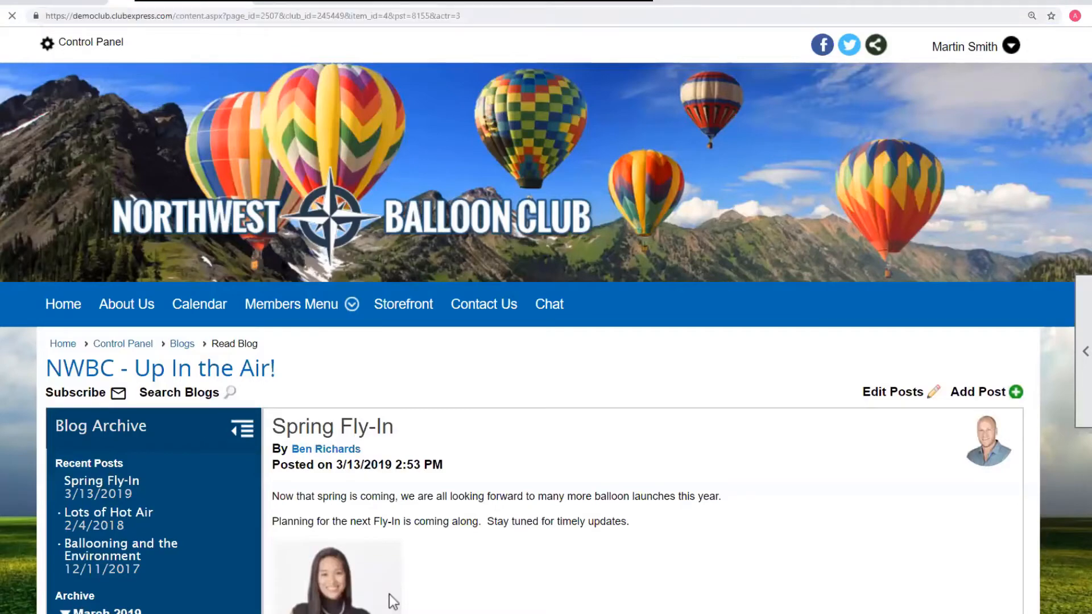
{"action": "key", "text": "alt+Left"}
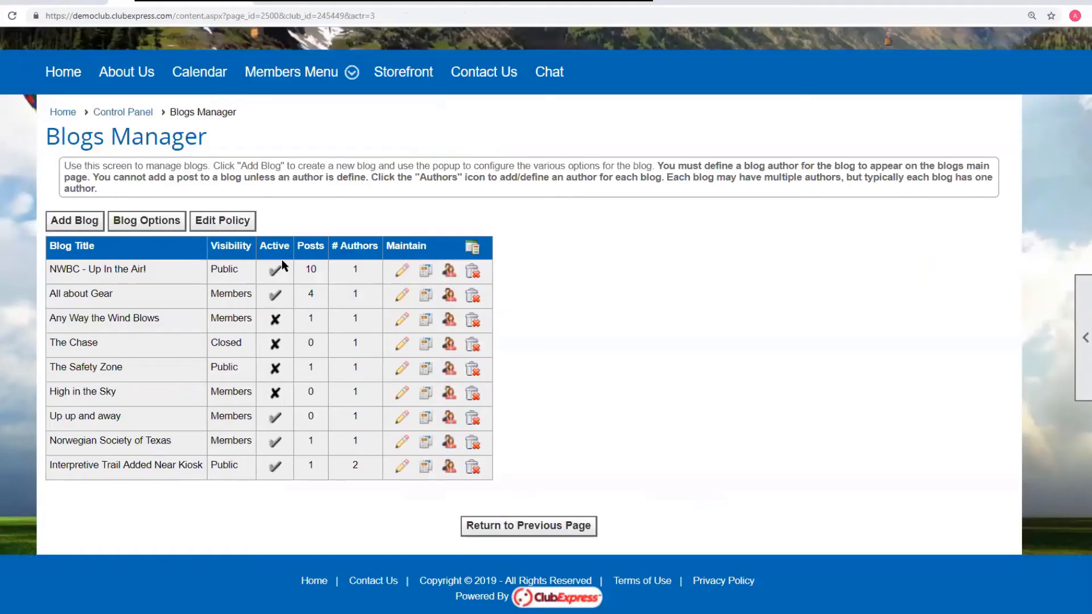
- Open the custom pages list from the Control Panel's Website section and view the 000 - Demo Advanced Content Editor page
{"action": "left_click", "coordinate": [123, 113]}
{"action": "scroll", "coordinate": [102, 317], "scroll_direction": "down", "scroll_amount": 4}
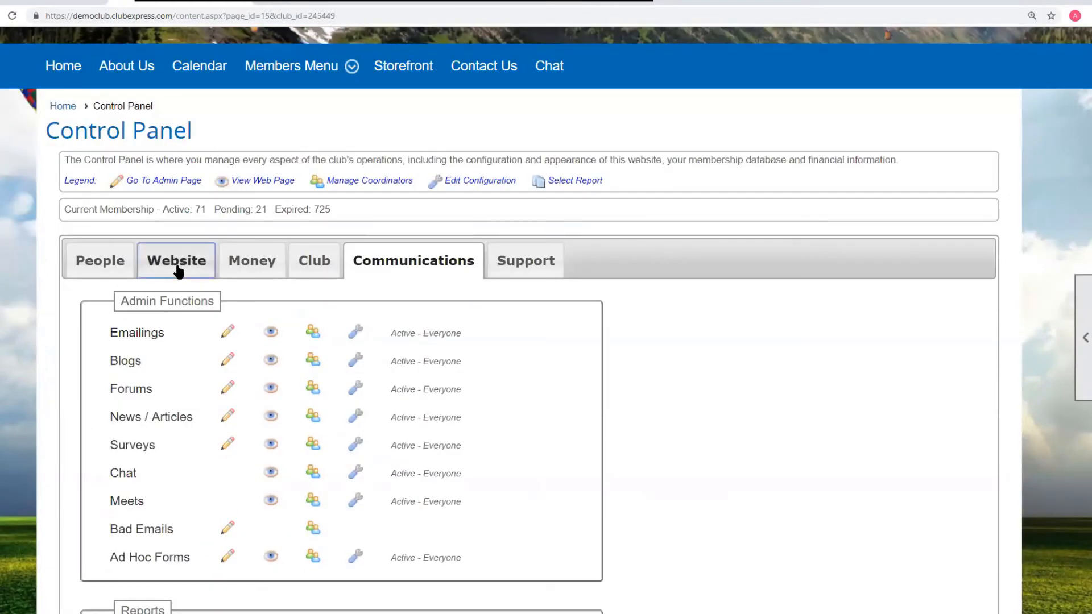
{"action": "left_click", "coordinate": [176, 267]}
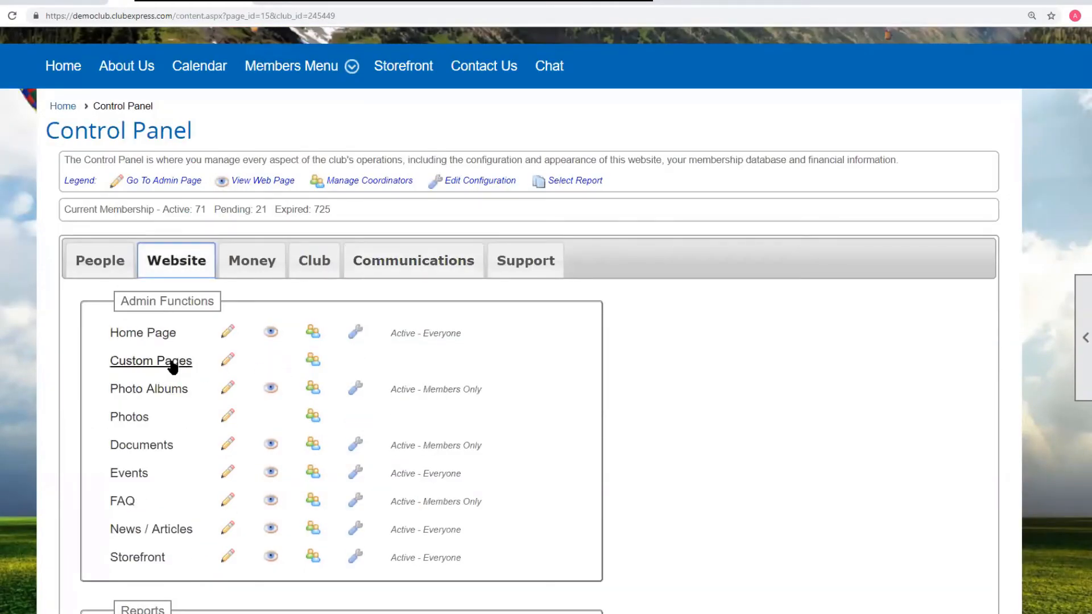
{"action": "left_click", "coordinate": [223, 361]}
{"action": "scroll", "coordinate": [270, 332], "scroll_direction": "down", "scroll_amount": 4}
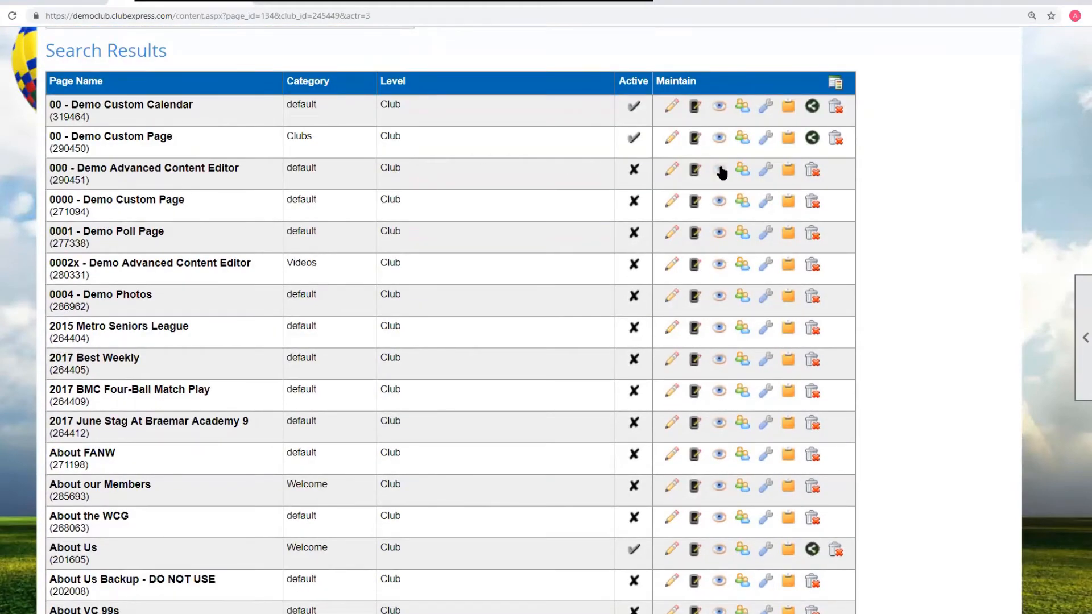
{"action": "left_click", "coordinate": [719, 169]}
- Scroll through the live page to review the formatted text, tables and poll widgets
{"action": "scroll", "coordinate": [484, 291], "scroll_direction": "down", "scroll_amount": 8}
{"action": "scroll", "coordinate": [483, 292], "scroll_direction": "down", "scroll_amount": 10}
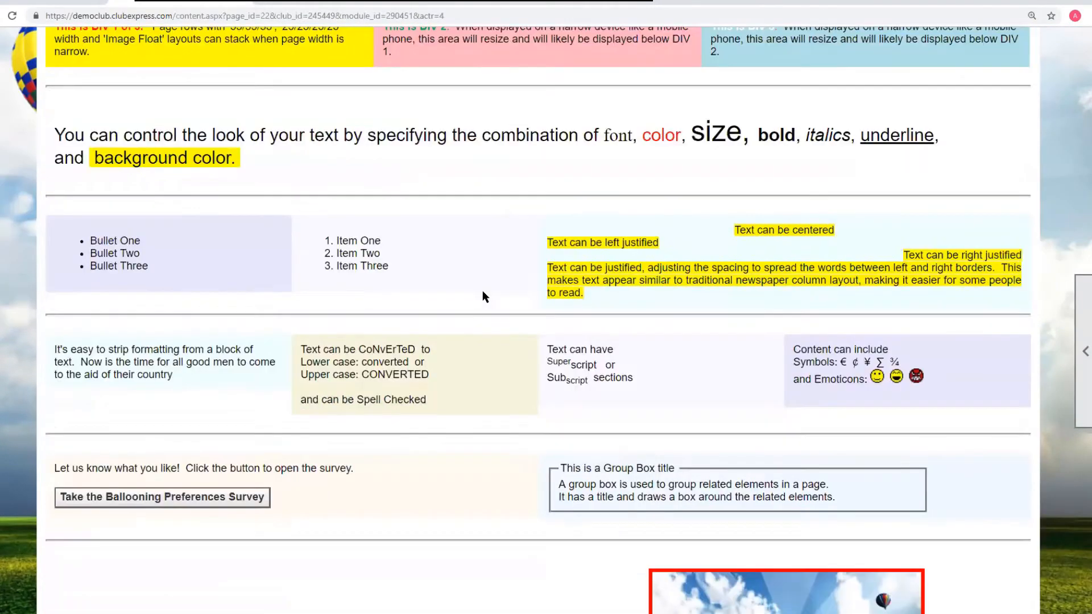
{"action": "scroll", "coordinate": [483, 292], "scroll_direction": "down", "scroll_amount": 5}
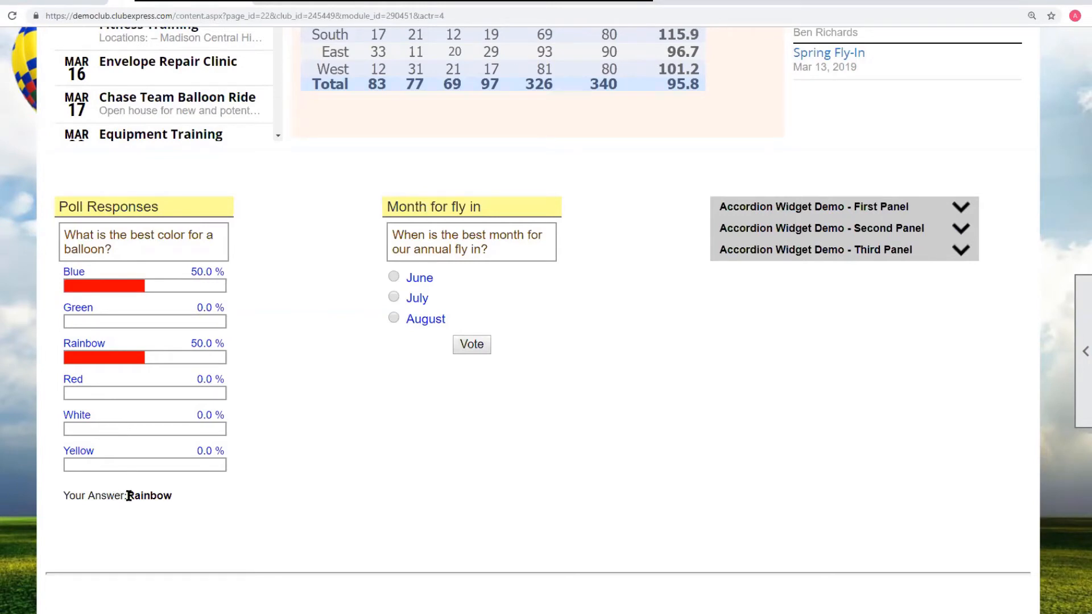
{"action": "left_click_drag", "start_coordinate": [129, 496], "coordinate": [174, 499]}
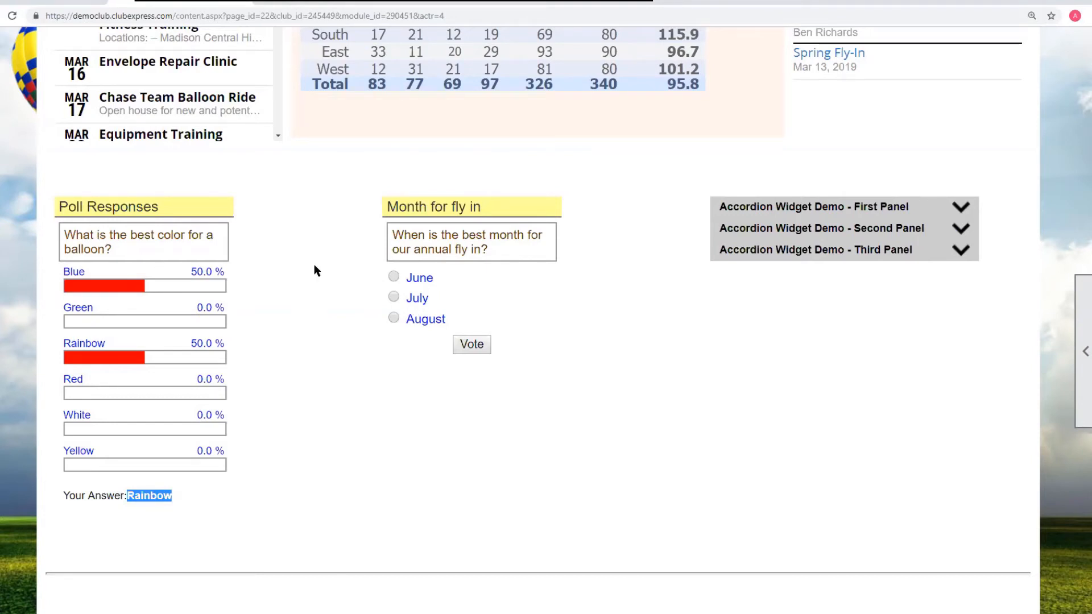
{"action": "scroll", "coordinate": [482, 288], "scroll_direction": "up", "scroll_amount": 2}
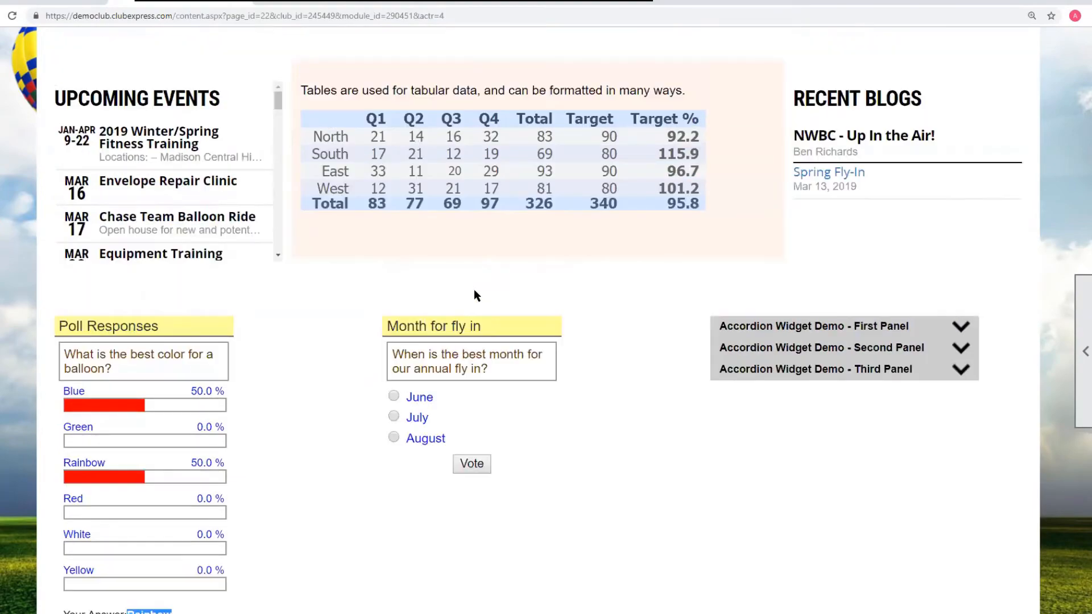
- Switch between the editor and live page tabs to compare widget placeholders with the live events, blogs, birthdays and weather widgets
{"action": "left_click", "coordinate": [23, 2]}
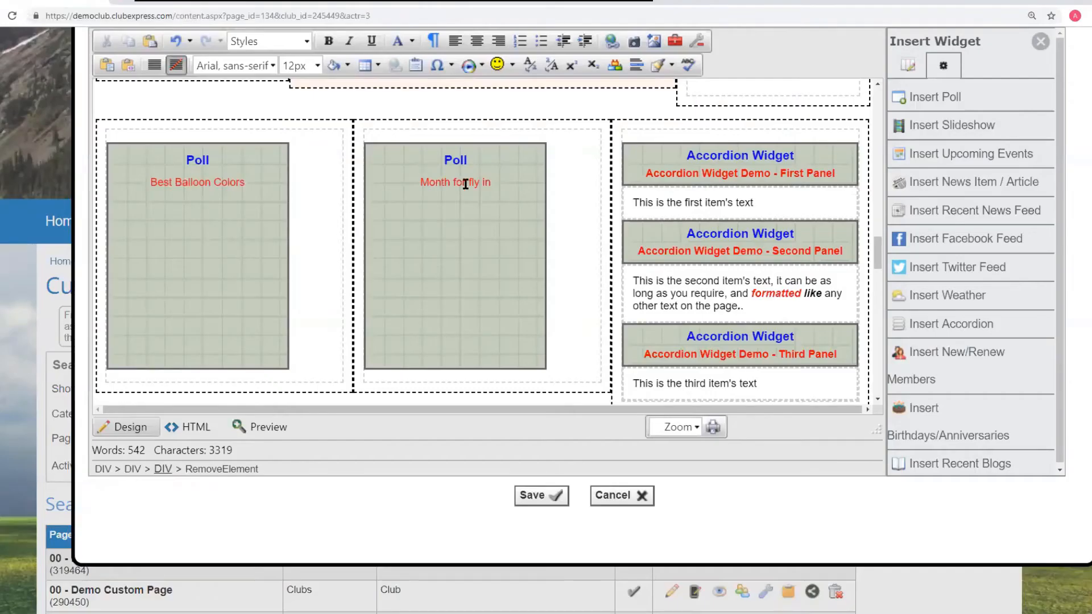
{"action": "scroll", "coordinate": [496, 190], "scroll_direction": "up", "scroll_amount": 1}
{"action": "scroll", "coordinate": [497, 190], "scroll_direction": "up", "scroll_amount": 5}
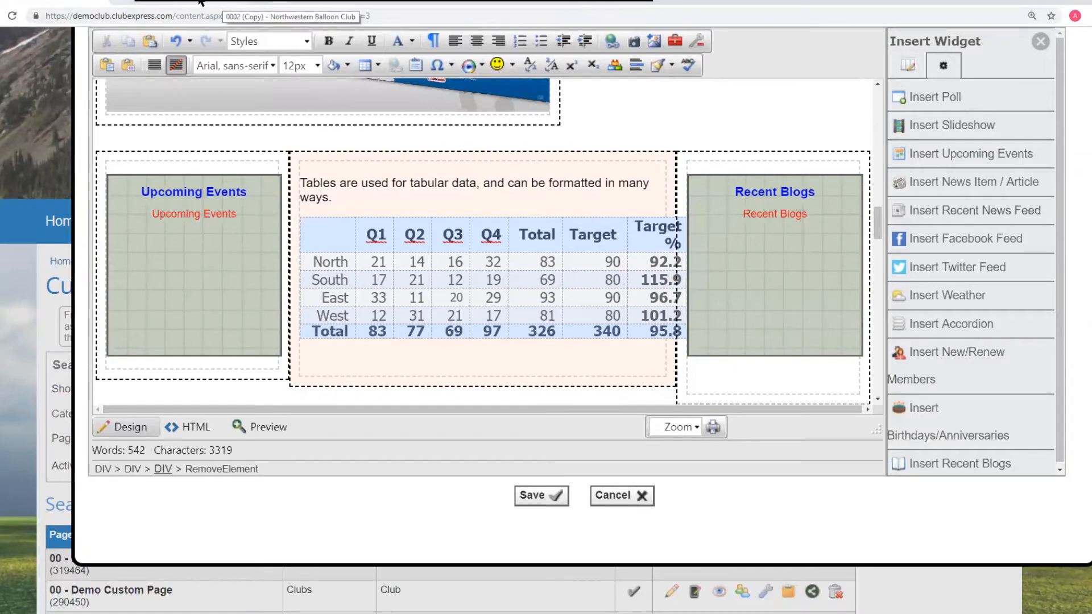
{"action": "left_click", "coordinate": [224, 3]}
{"action": "scroll", "coordinate": [641, 271], "scroll_direction": "up", "scroll_amount": 7}
{"action": "scroll", "coordinate": [920, 265], "scroll_direction": "down", "scroll_amount": 4}
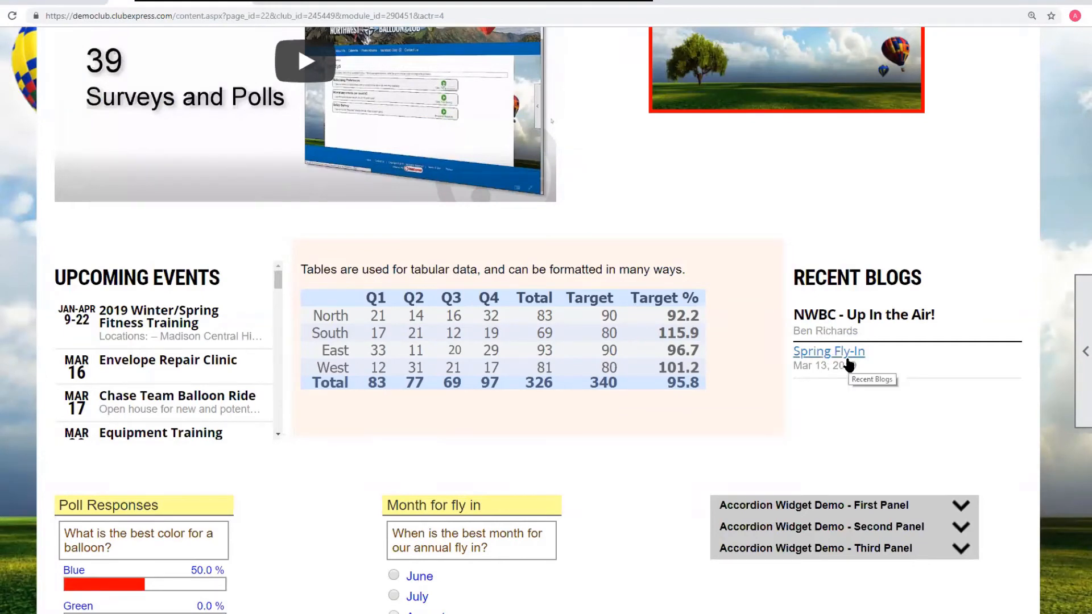
{"action": "scroll", "coordinate": [849, 364], "scroll_direction": "down", "scroll_amount": 12}
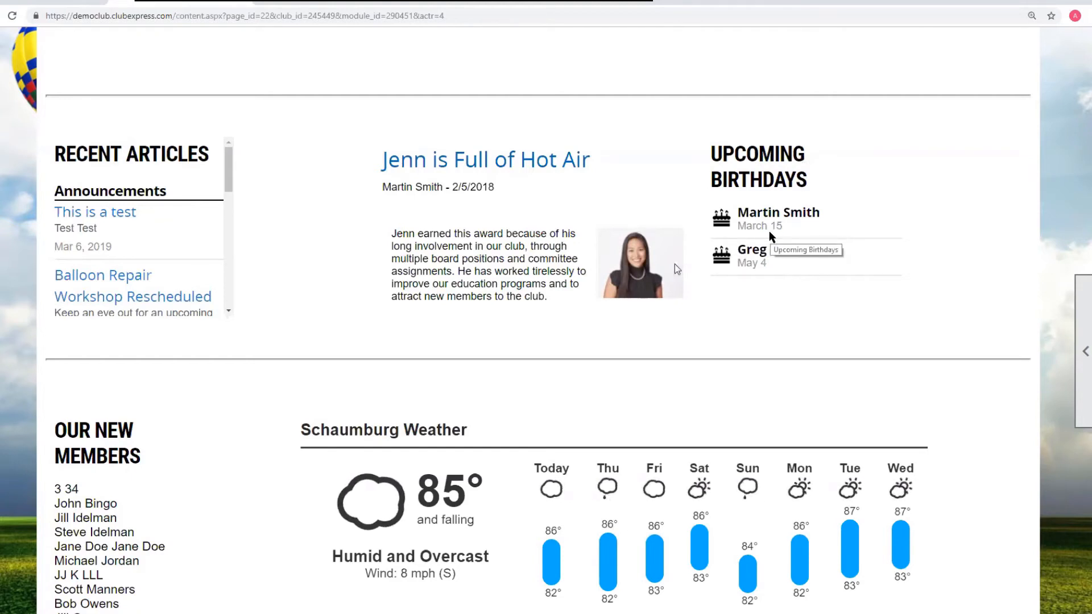
{"action": "scroll", "coordinate": [772, 236], "scroll_direction": "down", "scroll_amount": 2}
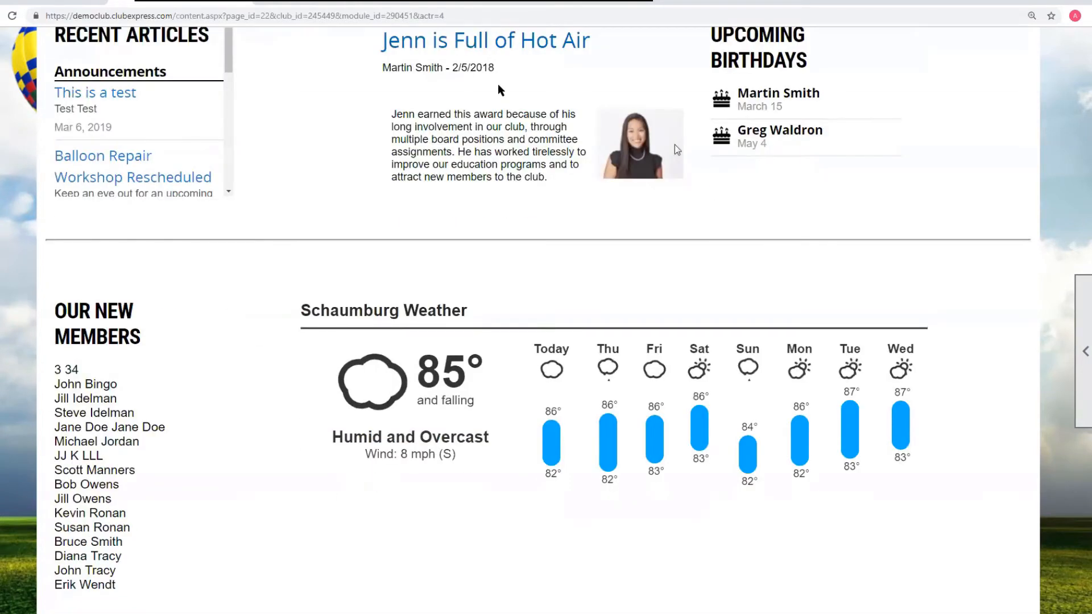
{"action": "scroll", "coordinate": [102, 201], "scroll_direction": "down", "scroll_amount": 3}
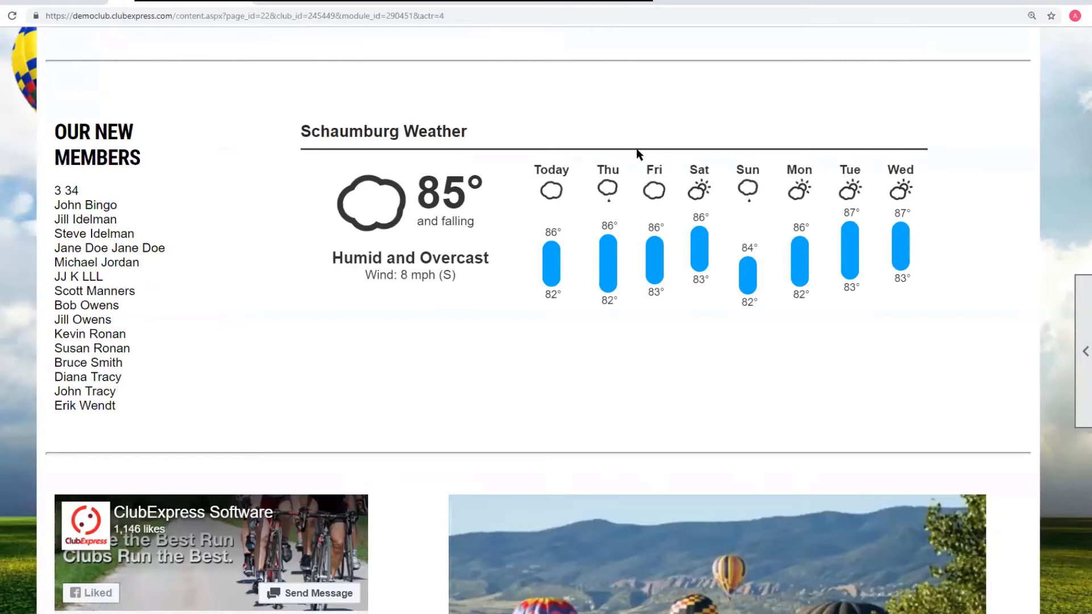
{"action": "scroll", "coordinate": [609, 302], "scroll_direction": "down", "scroll_amount": 7}
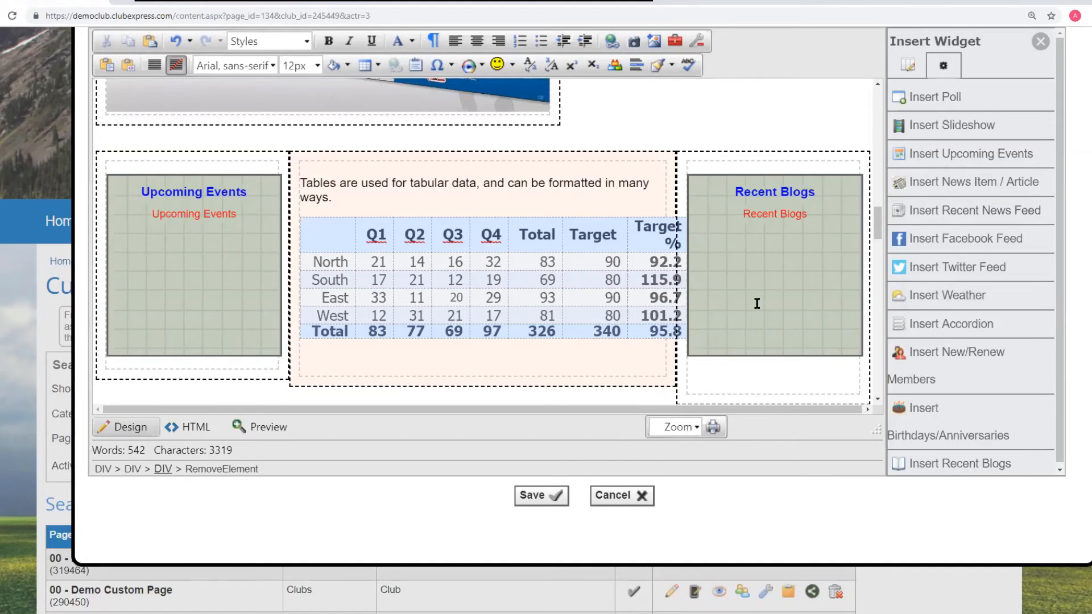
- Insert a weather widget titled Schaumburg below the Recent Blogs widget in the table row's right cell
{"action": "left_click", "coordinate": [754, 371]}
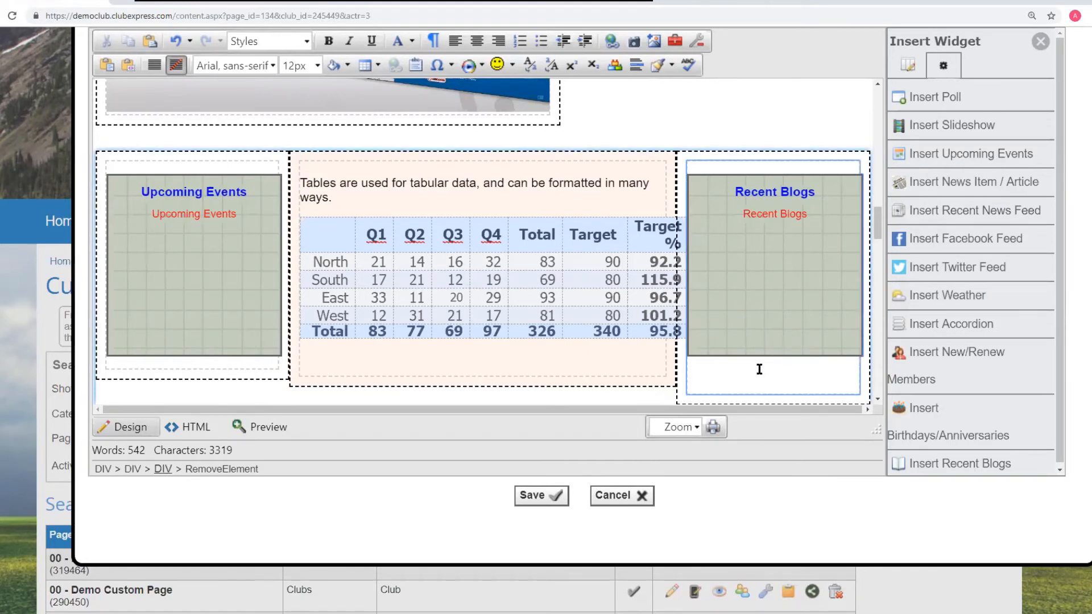
{"action": "left_click", "coordinate": [950, 300]}
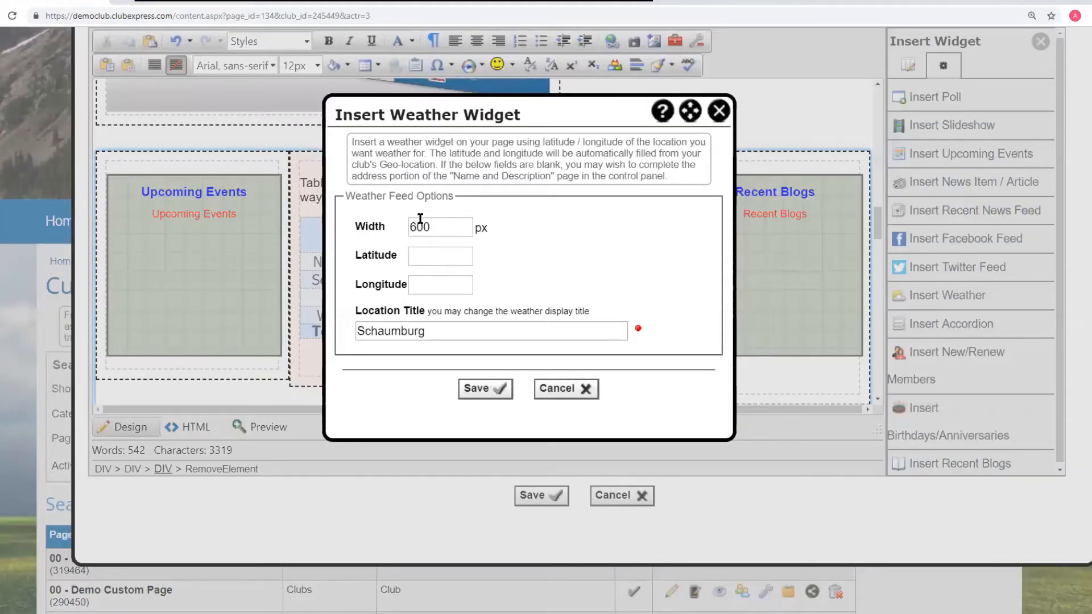
{"action": "left_click", "coordinate": [481, 392]}
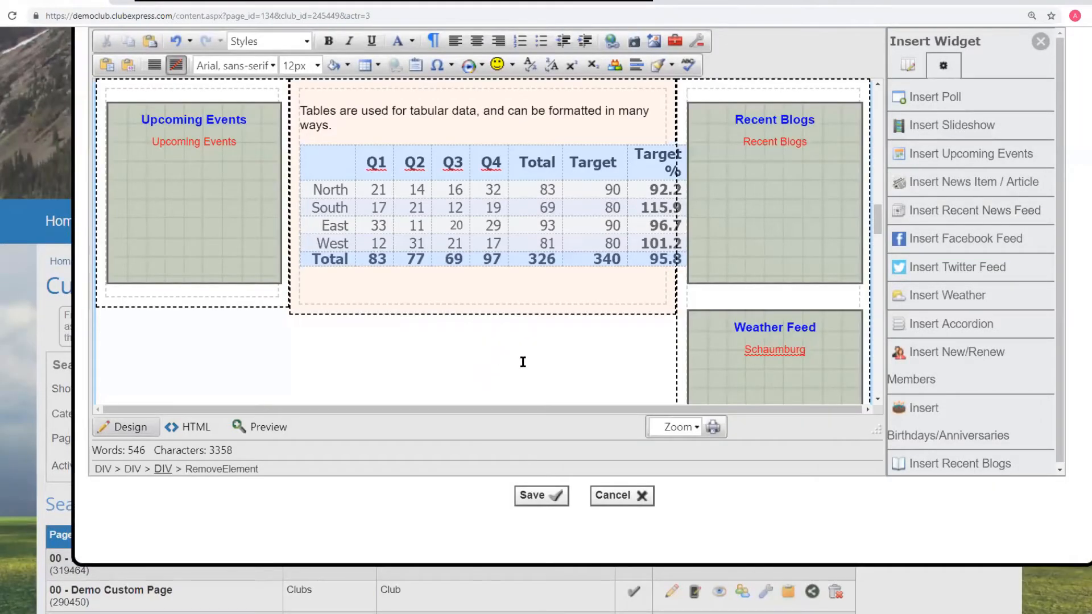
- Preview the edited page content and scroll back up
{"action": "left_click", "coordinate": [258, 427]}
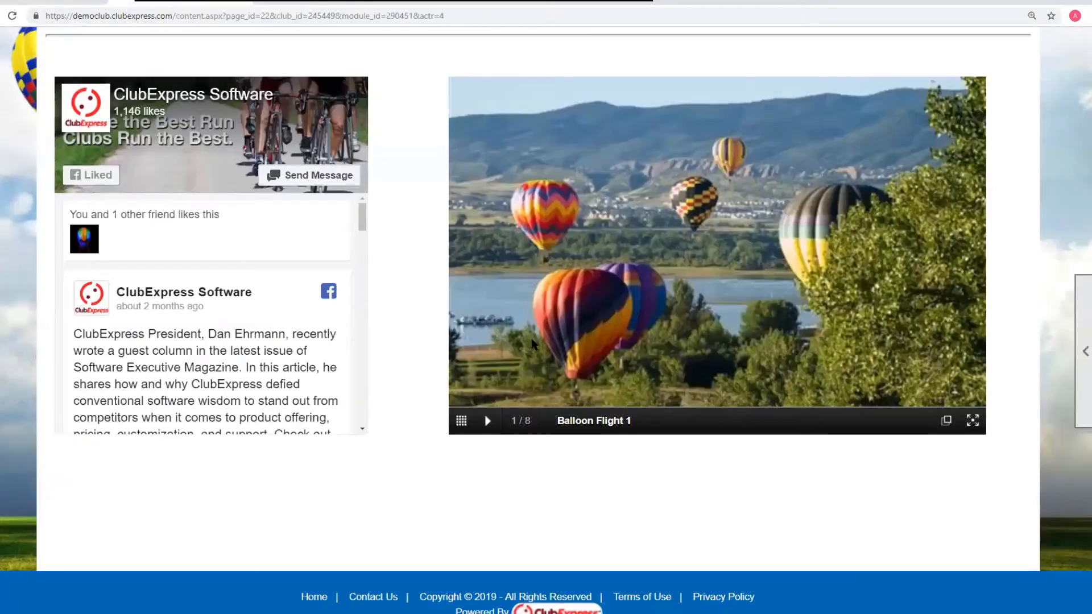
{"action": "scroll", "coordinate": [531, 344], "scroll_direction": "up", "scroll_amount": 5}
{"action": "scroll", "coordinate": [531, 344], "scroll_direction": "up", "scroll_amount": 3}
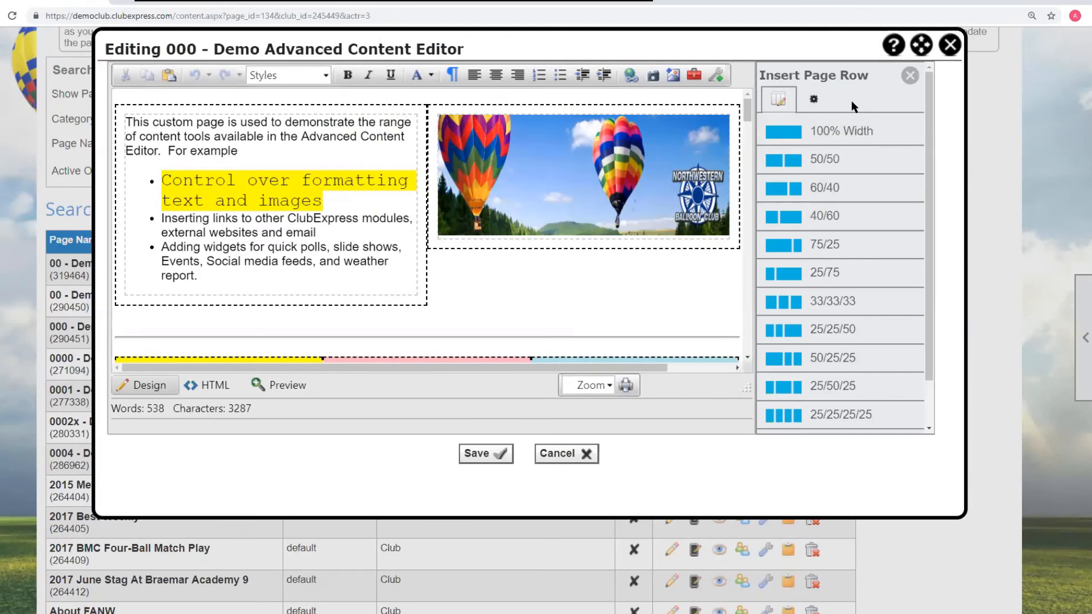
- Switch to the widget list, enlarge the editor window and refresh the Recent Blogs widget's data
{"action": "left_click", "coordinate": [821, 97]}
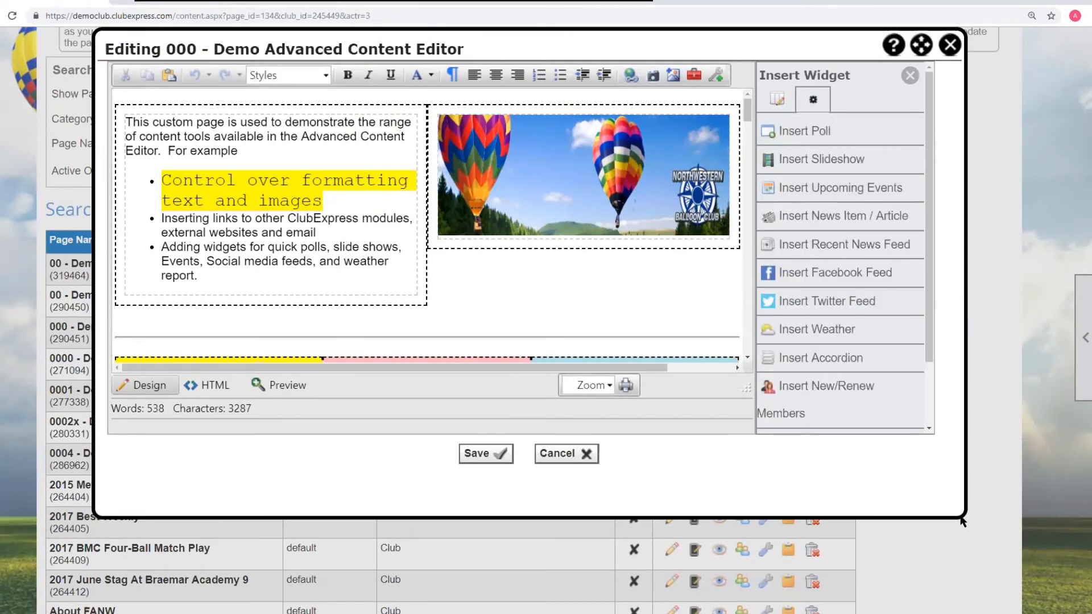
{"action": "left_click_drag", "start_coordinate": [957, 510], "coordinate": [1046, 594]}
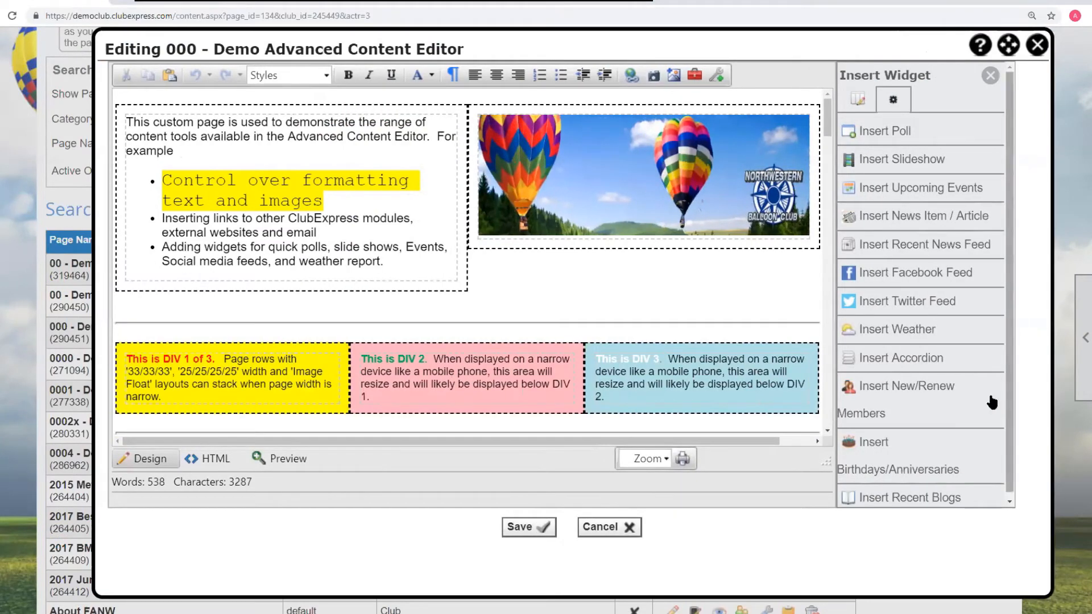
{"action": "scroll", "coordinate": [992, 402], "scroll_direction": "down", "scroll_amount": 1}
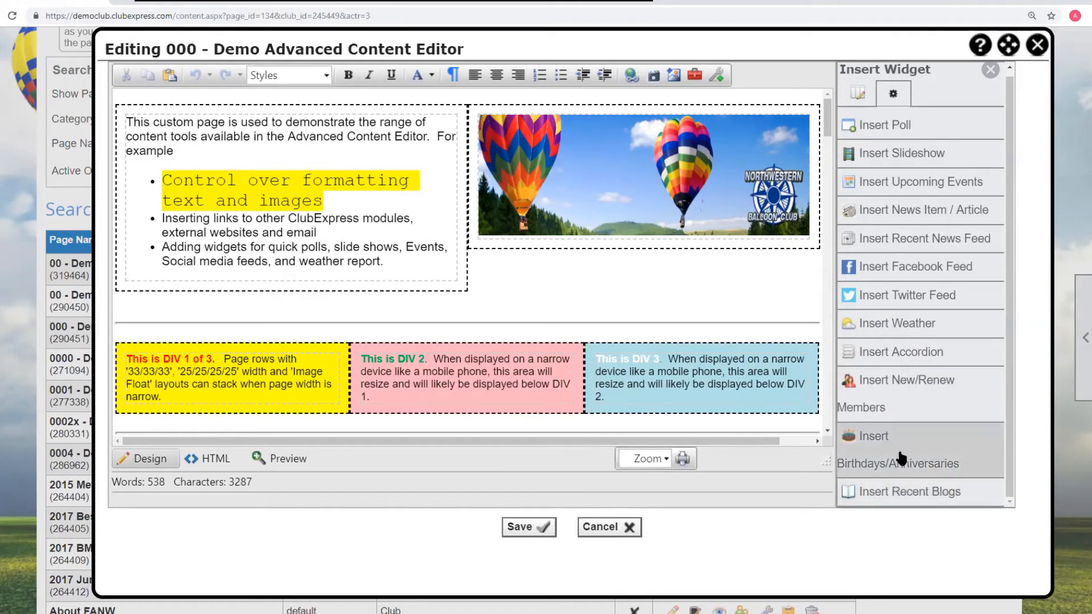
{"action": "scroll", "coordinate": [648, 322], "scroll_direction": "down", "scroll_amount": 10}
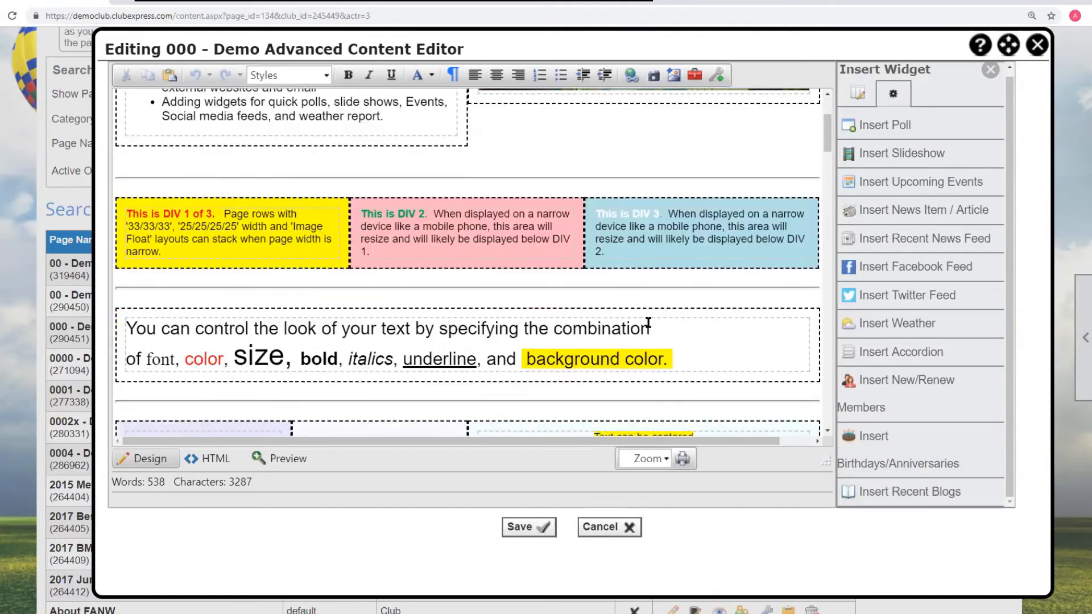
{"action": "scroll", "coordinate": [648, 323], "scroll_direction": "down", "scroll_amount": 4}
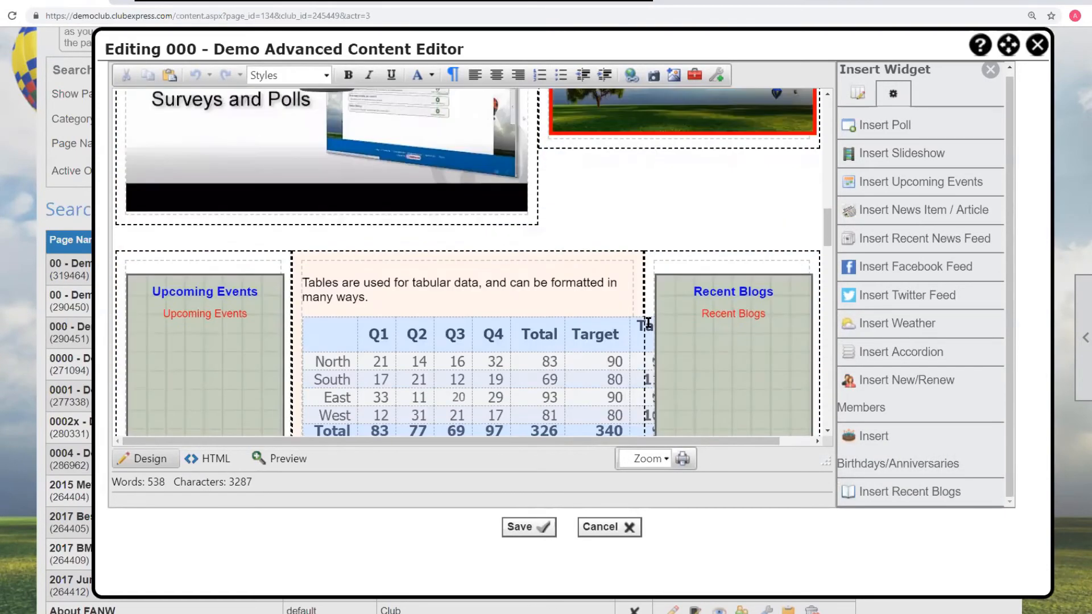
{"action": "scroll", "coordinate": [682, 290], "scroll_direction": "down", "scroll_amount": 2}
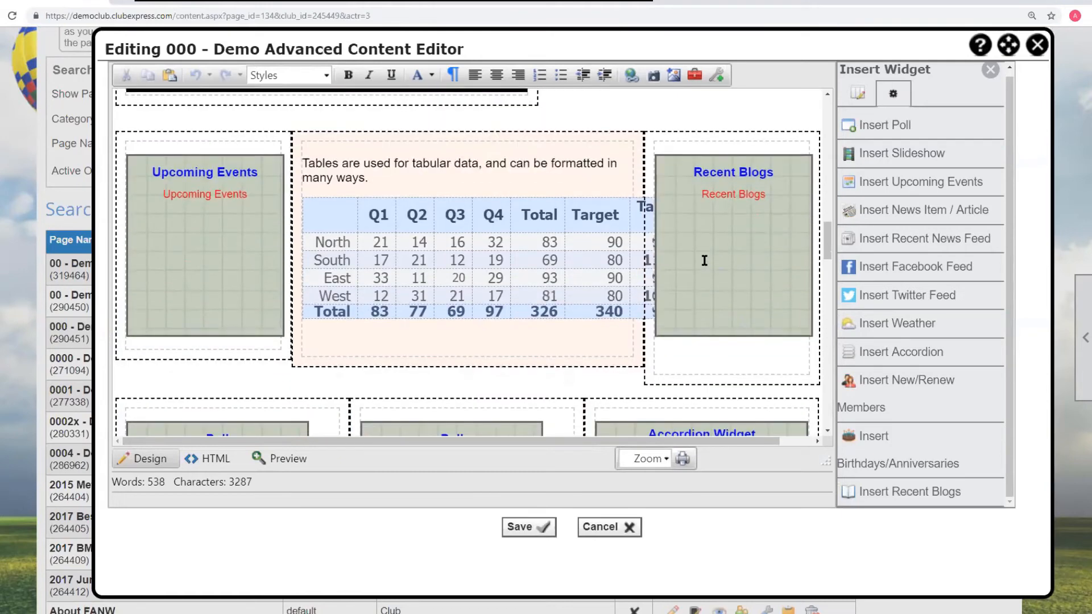
{"action": "right_click", "coordinate": [704, 260]}
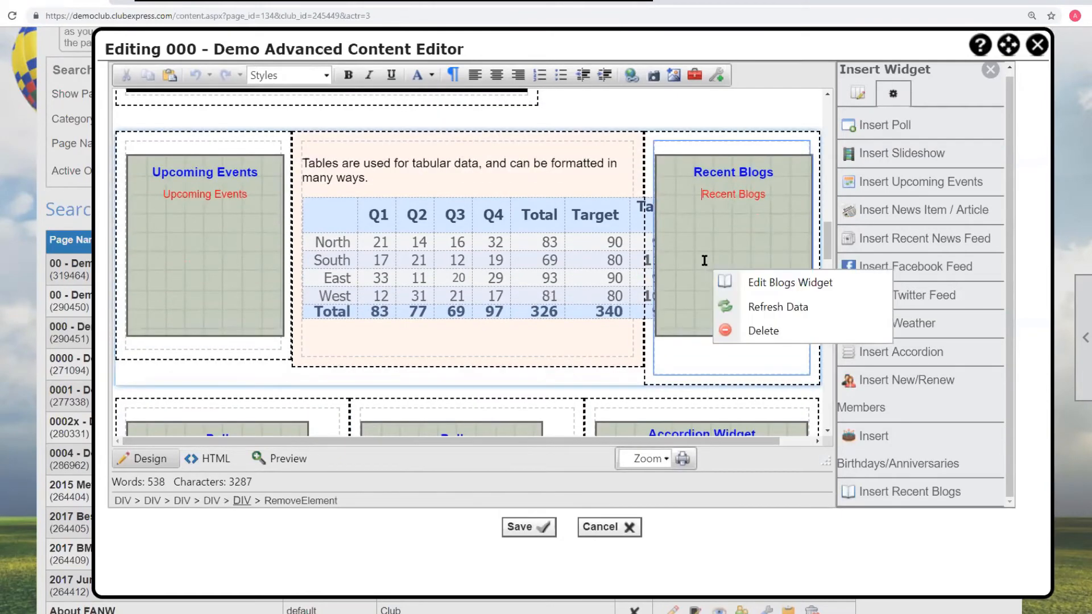
{"action": "left_click", "coordinate": [772, 308]}
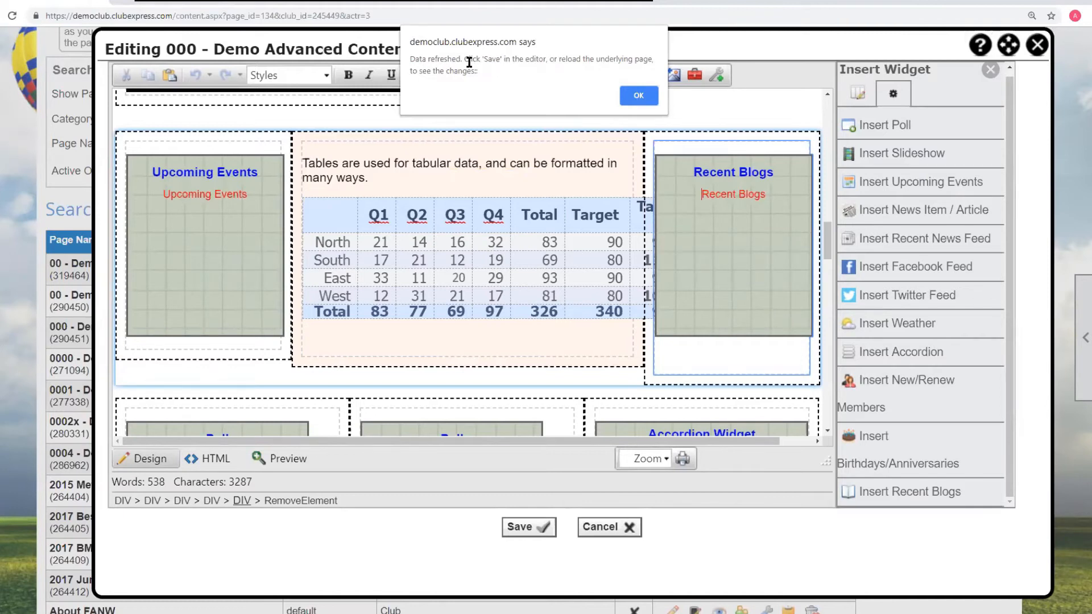
{"action": "left_click", "coordinate": [638, 97]}
- Open the settings of the New/Renew Members widget in the Welcome Members cell and cancel without changes
{"action": "scroll", "coordinate": [571, 268], "scroll_direction": "down", "scroll_amount": 3}
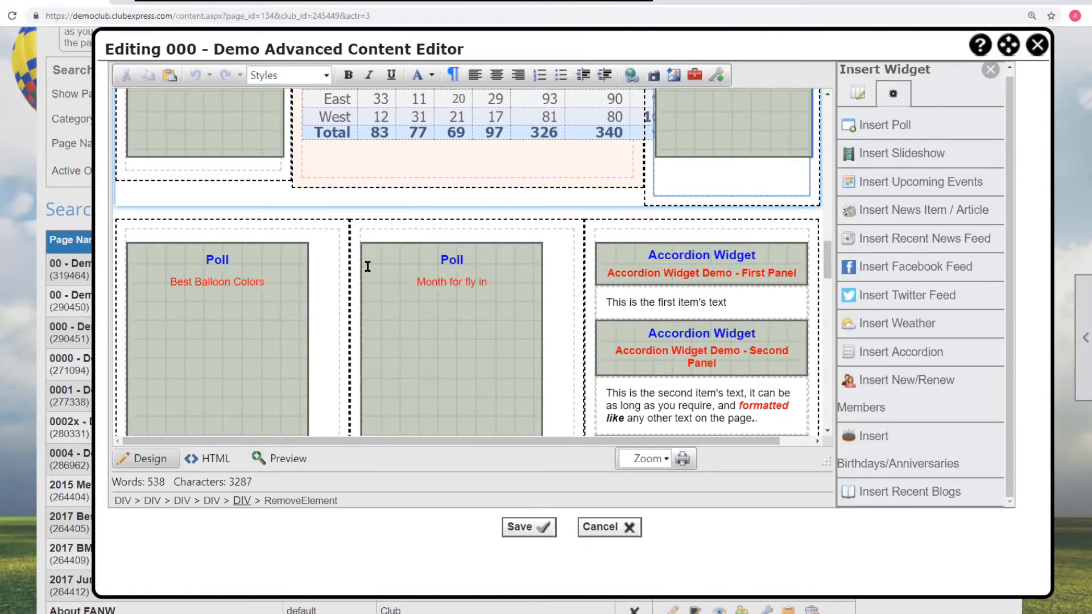
{"action": "scroll", "coordinate": [367, 267], "scroll_direction": "down", "scroll_amount": 10}
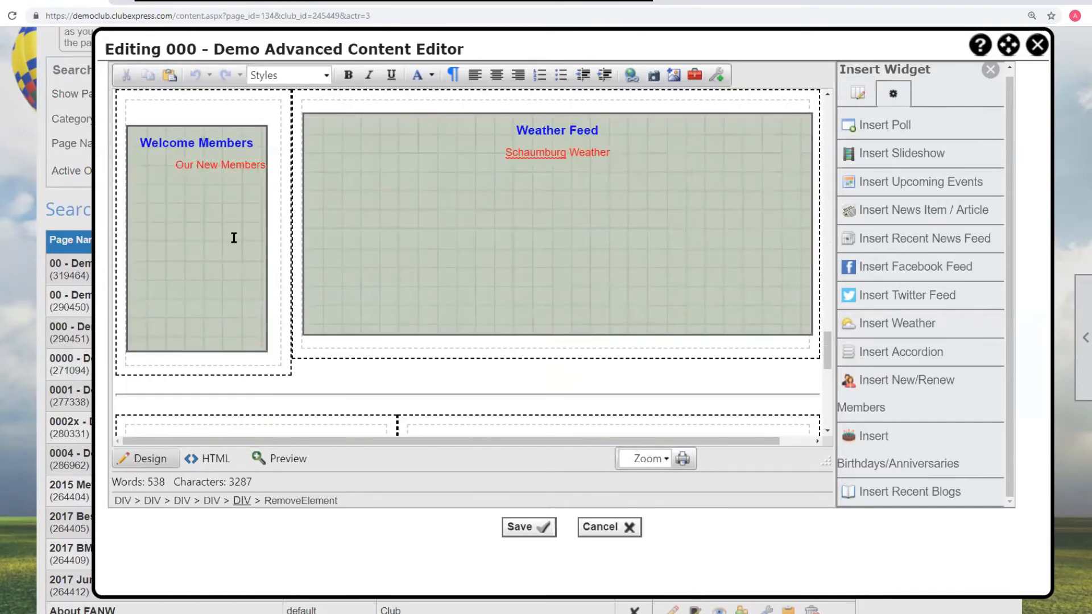
{"action": "right_click", "coordinate": [183, 212]}
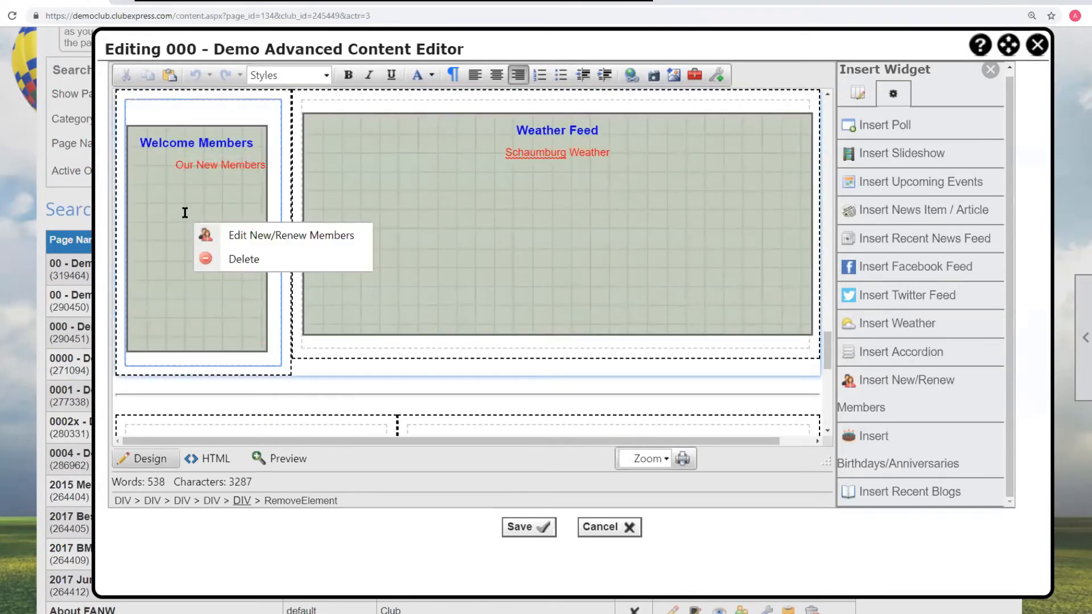
{"action": "left_click", "coordinate": [279, 236]}
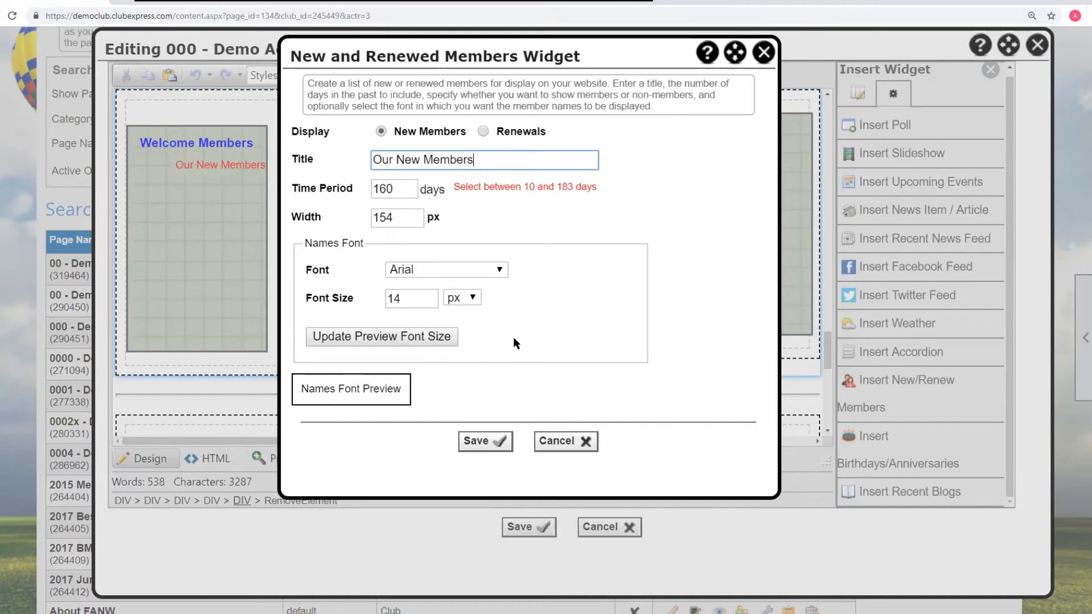
{"action": "left_click", "coordinate": [579, 444]}
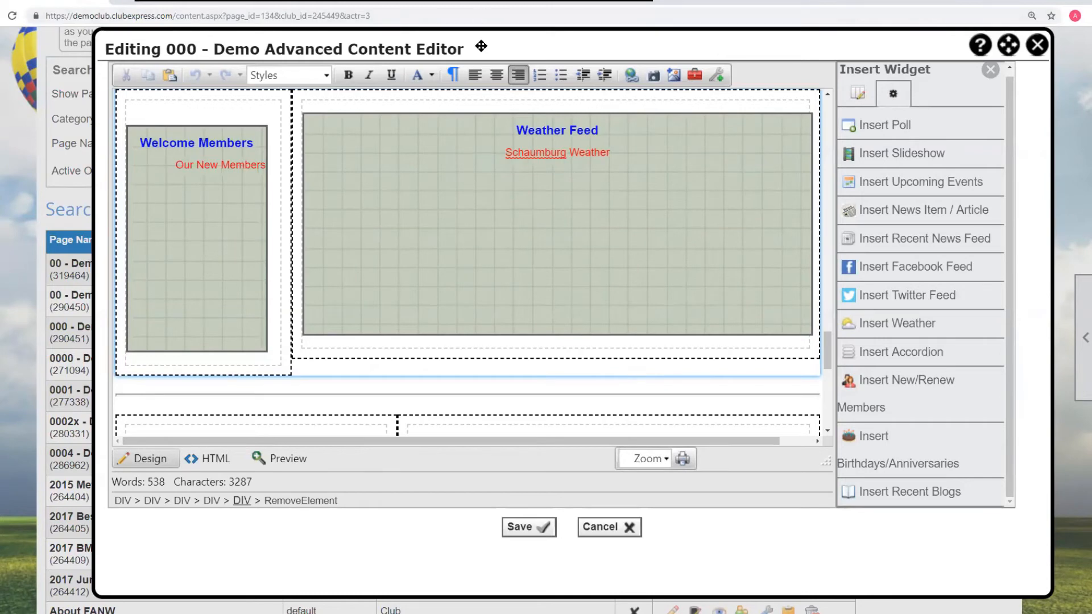
- Set the balloon banner image's width to 200 px in its image properties
{"action": "left_click_drag", "start_coordinate": [481, 46], "coordinate": [373, 44]}
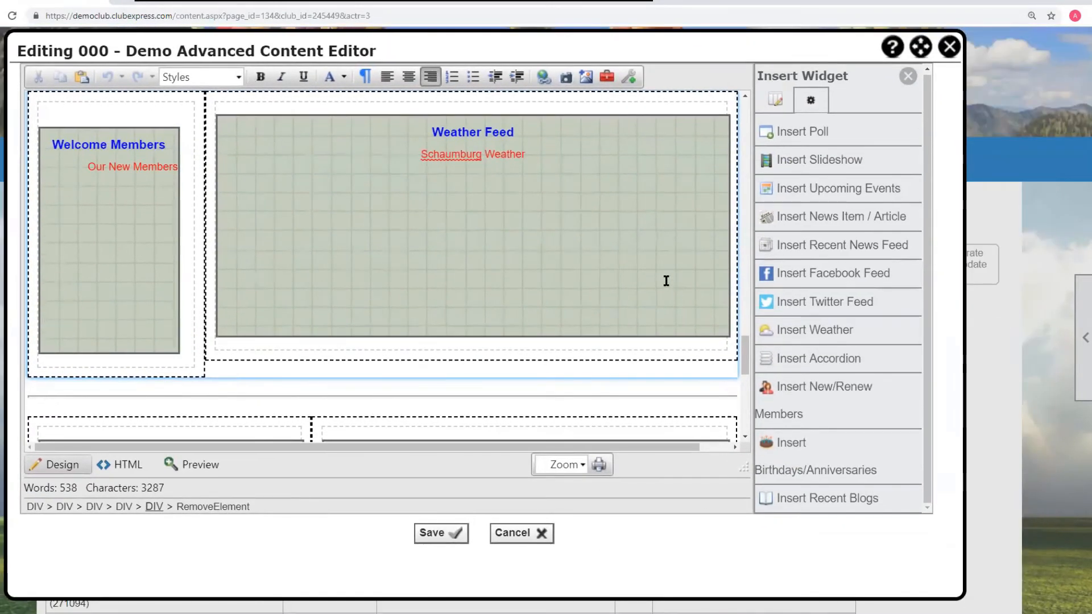
{"action": "left_click_drag", "start_coordinate": [744, 350], "coordinate": [734, 83]}
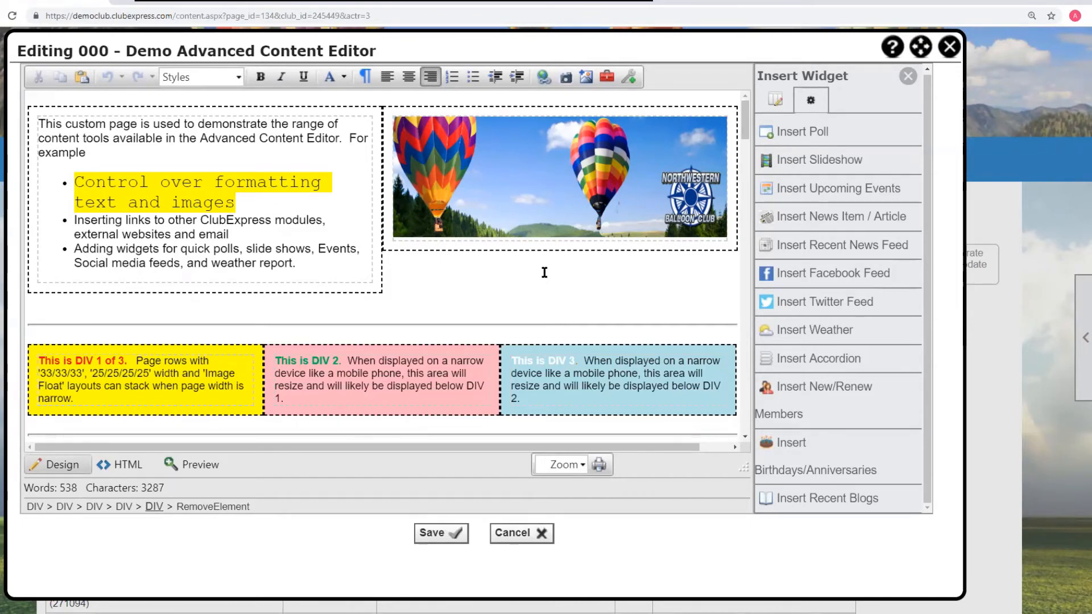
{"action": "left_click", "coordinate": [561, 225]}
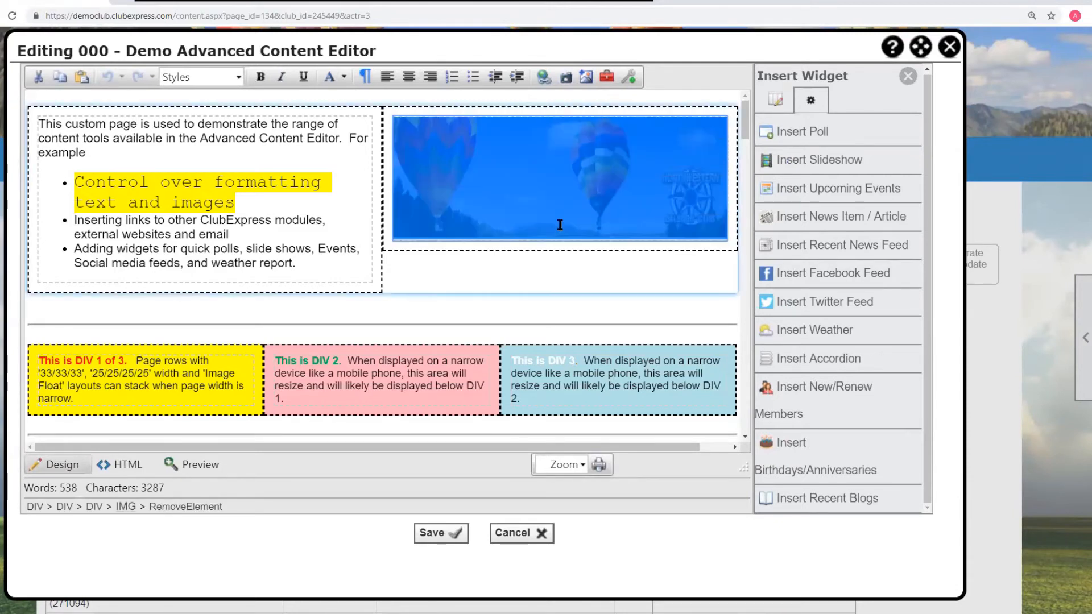
{"action": "right_click", "coordinate": [581, 202]}
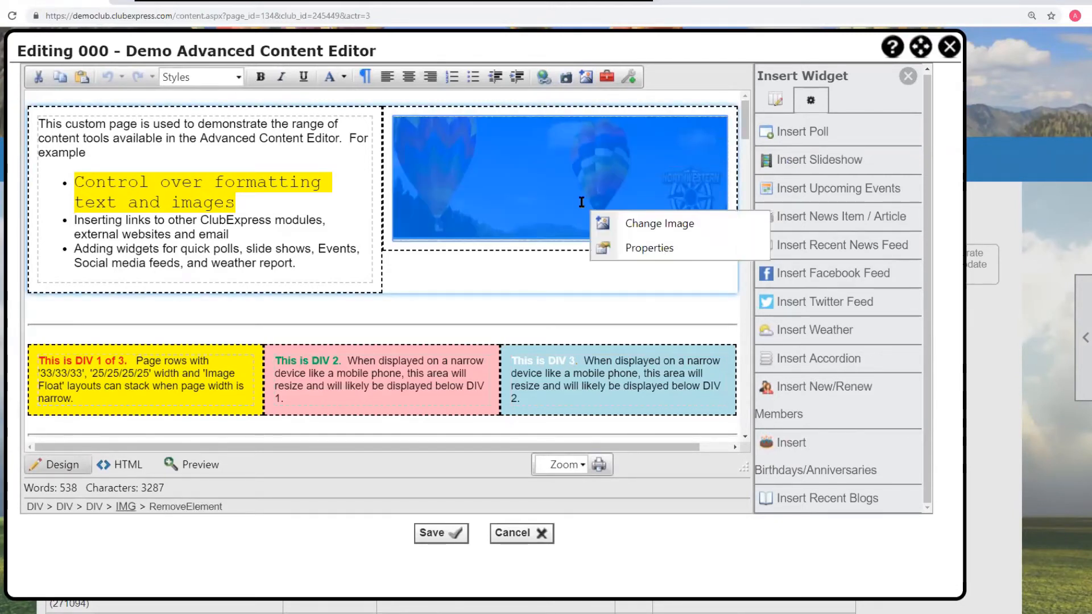
{"action": "left_click", "coordinate": [648, 250]}
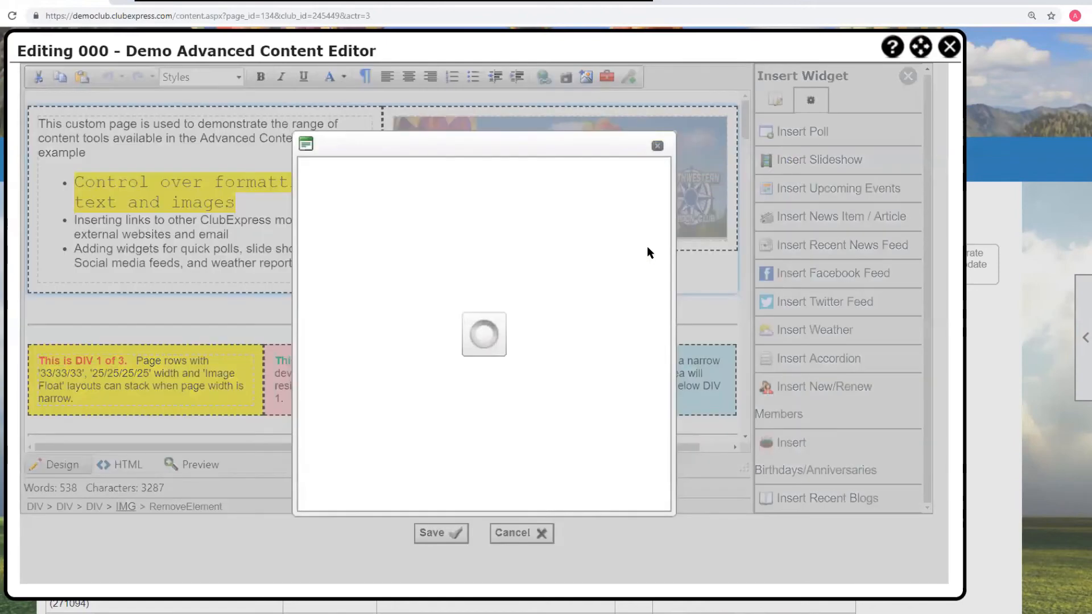
{"action": "left_click_drag", "start_coordinate": [448, 191], "coordinate": [405, 190]}
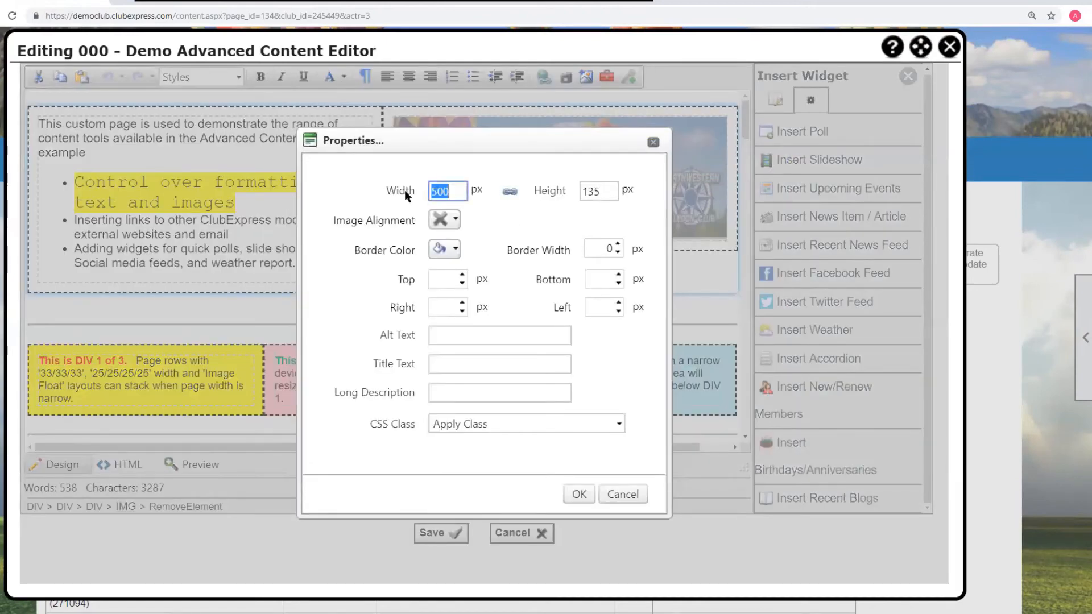
{"action": "type", "text": "200"}
{"action": "left_click", "coordinate": [579, 494]}
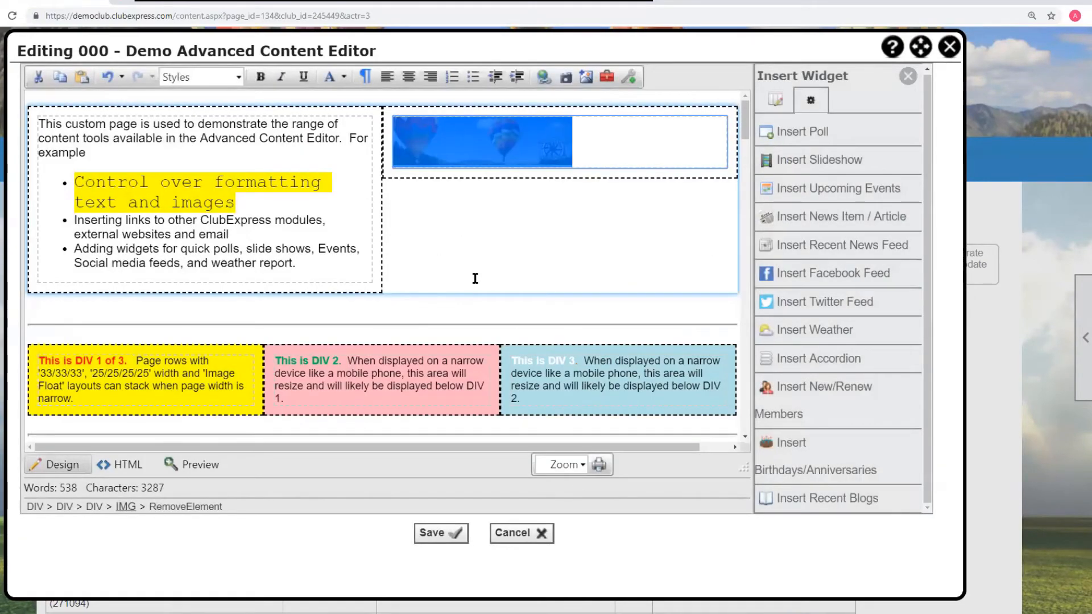
- Close the Advanced Content Editor window without saving
{"action": "left_click", "coordinate": [475, 278]}
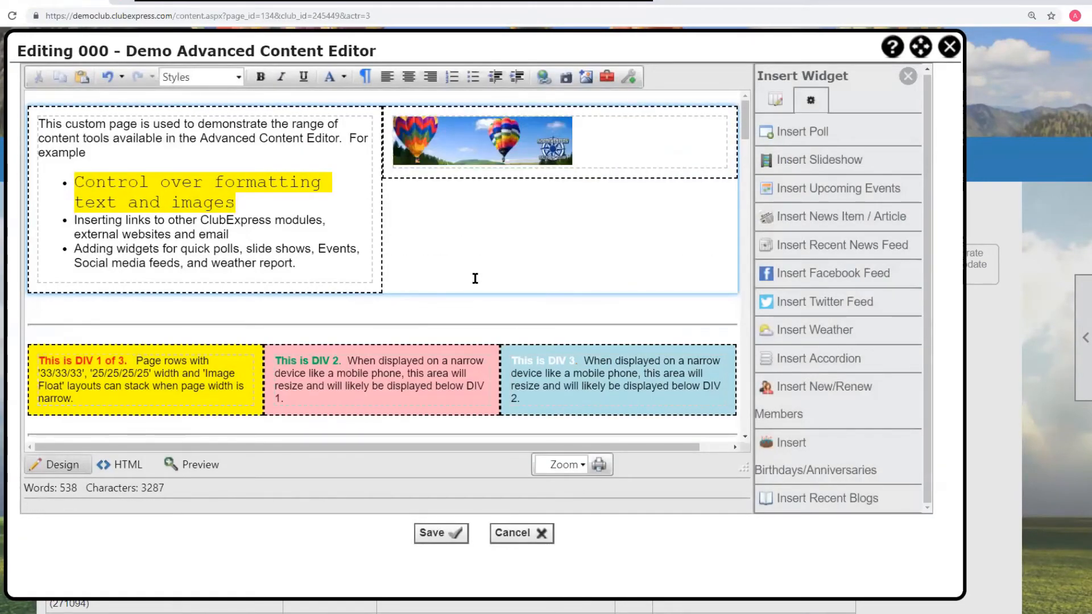
{"action": "scroll", "coordinate": [475, 279], "scroll_direction": "down", "scroll_amount": 15}
{"action": "scroll", "coordinate": [475, 273], "scroll_direction": "up", "scroll_amount": 5}
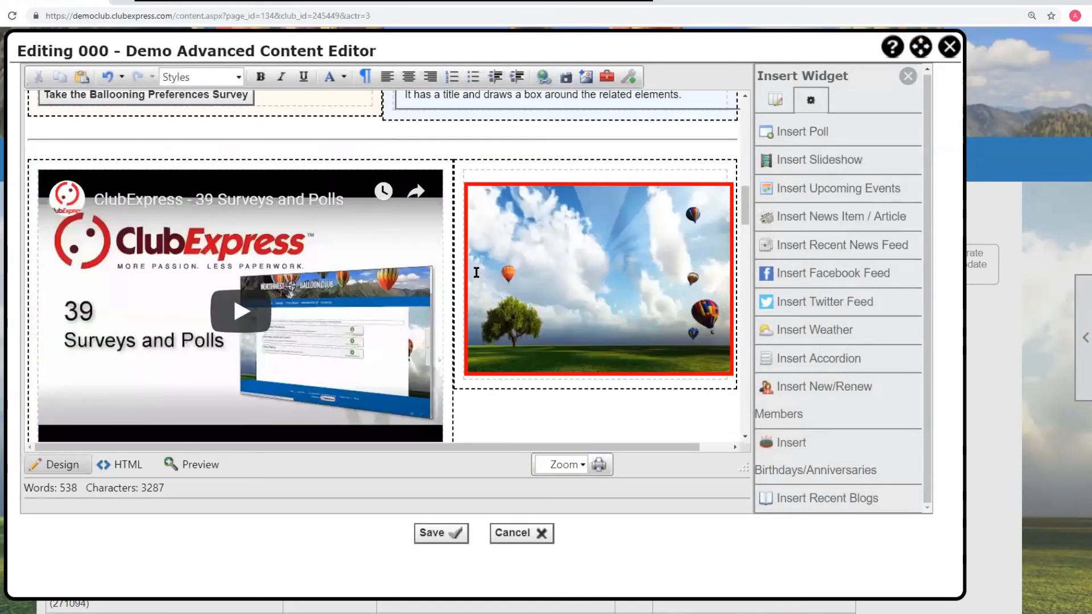
{"action": "left_click", "coordinate": [547, 241]}
{"action": "right_click", "coordinate": [548, 241]}
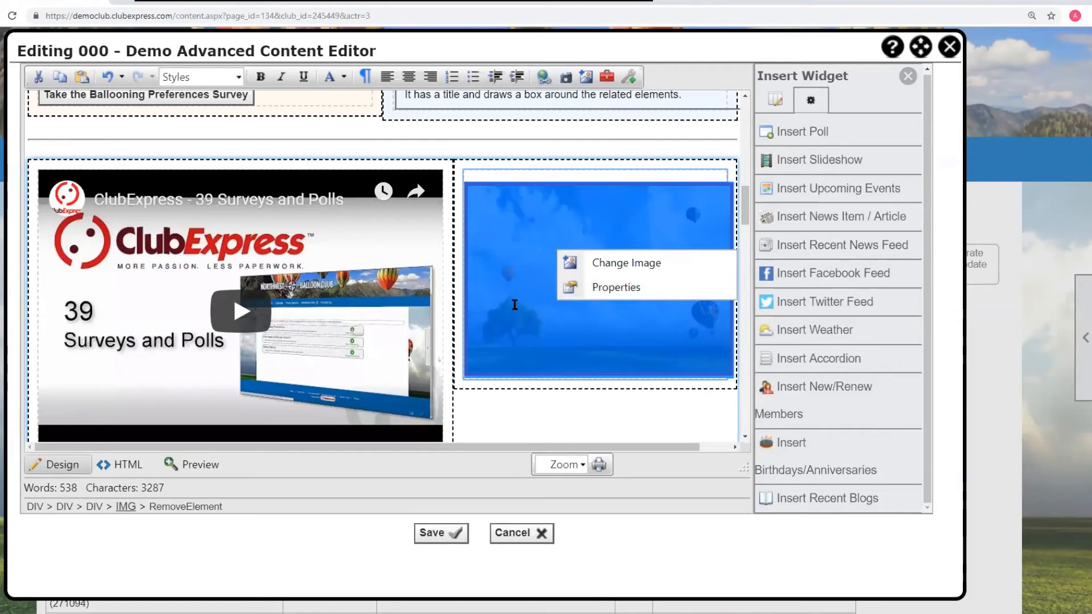
{"action": "left_click", "coordinate": [488, 144]}
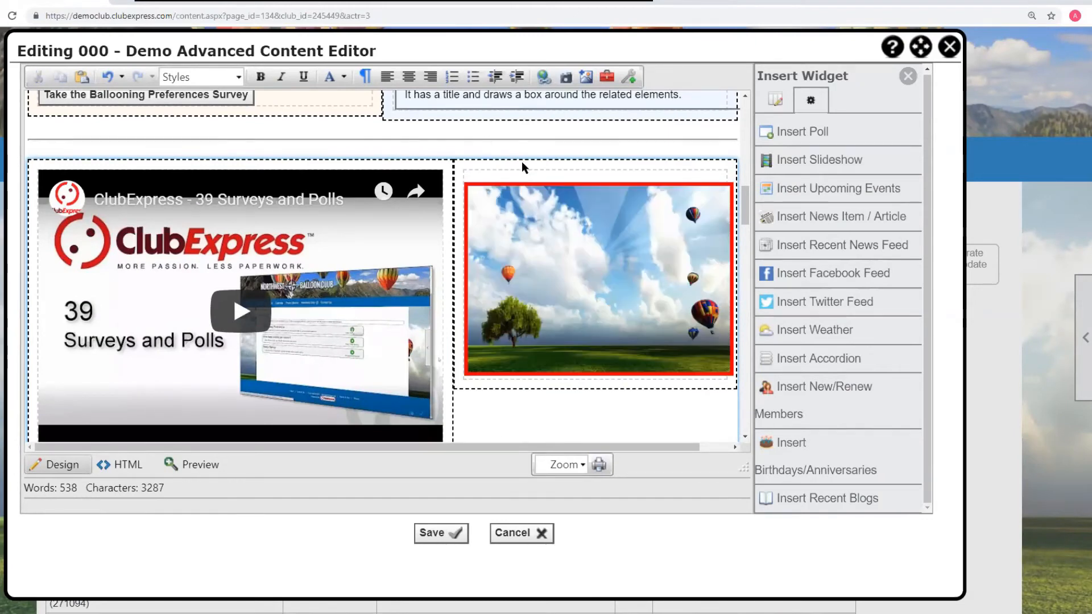
{"action": "left_click_drag", "start_coordinate": [480, 47], "coordinate": [466, 76]}
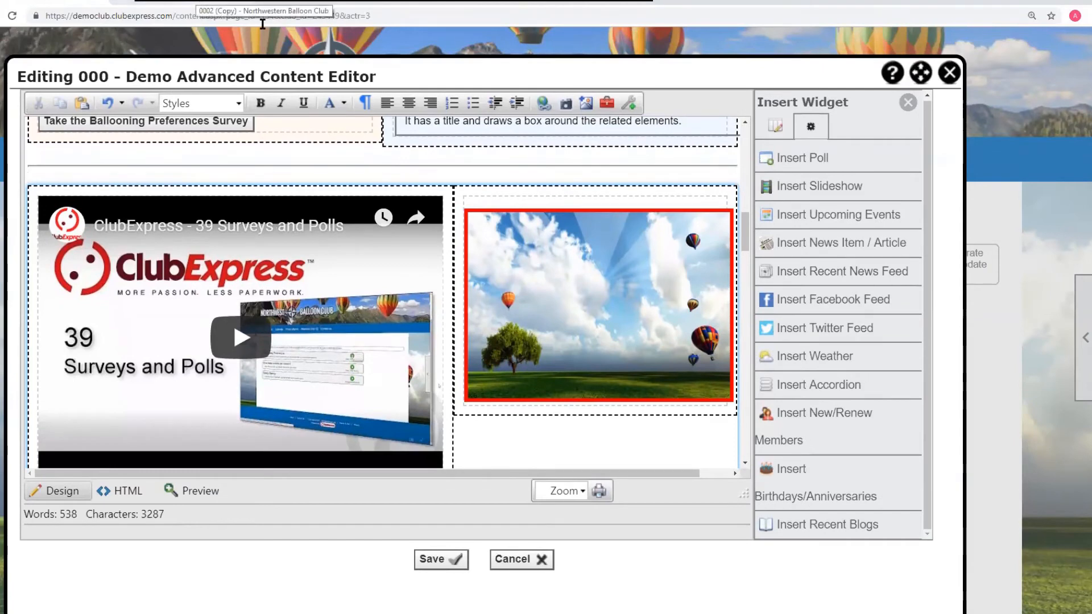
{"action": "left_click", "coordinate": [944, 79]}
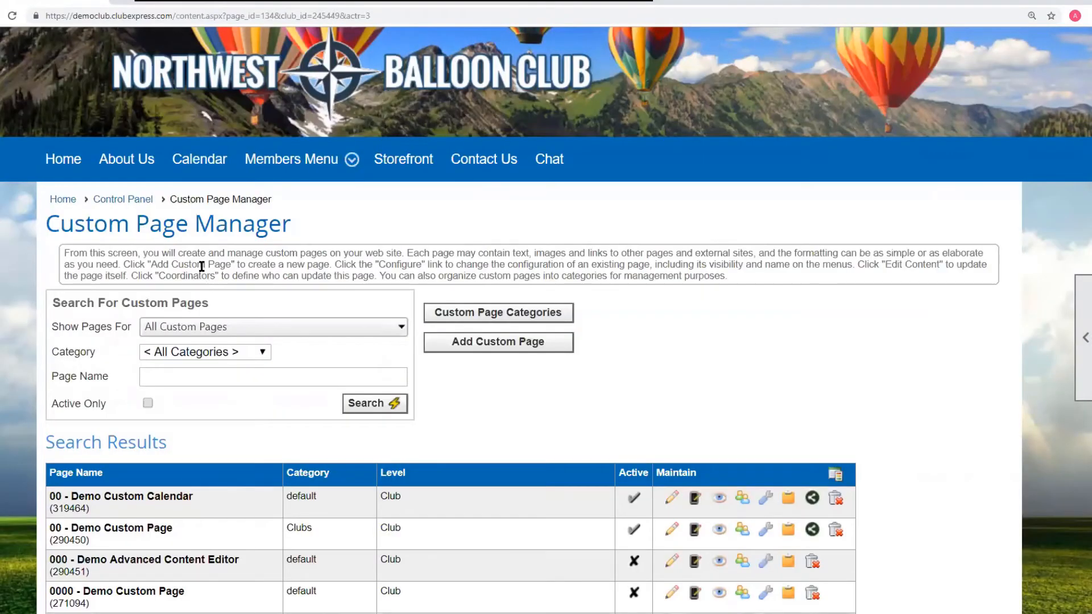
- Open the first draft email for editing from the Communications Emailings administration
{"action": "left_click", "coordinate": [134, 202]}
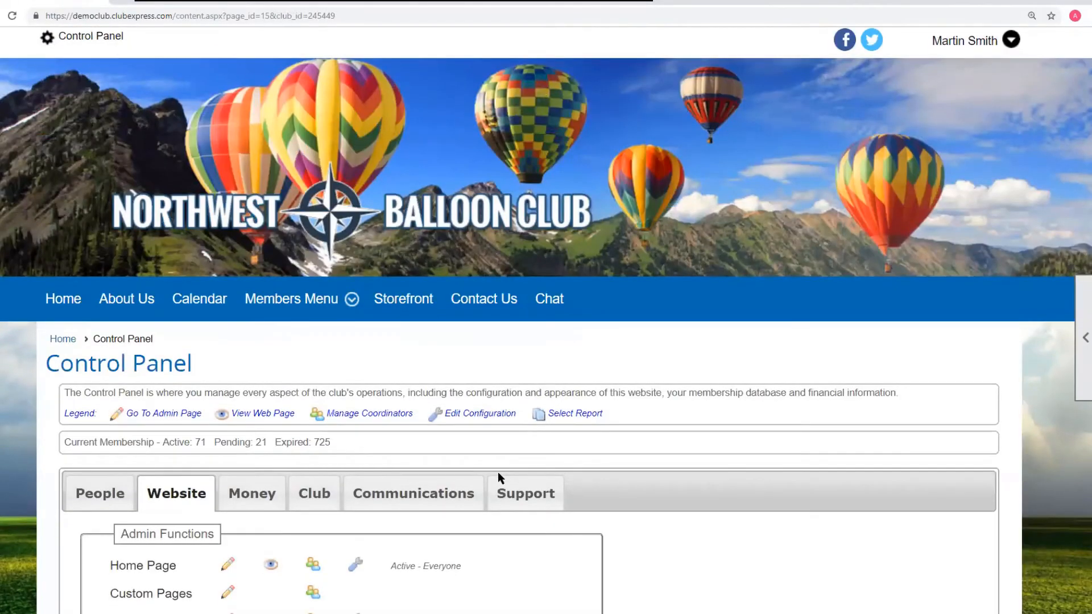
{"action": "scroll", "coordinate": [500, 476], "scroll_direction": "down", "scroll_amount": 4}
{"action": "left_click", "coordinate": [381, 262]}
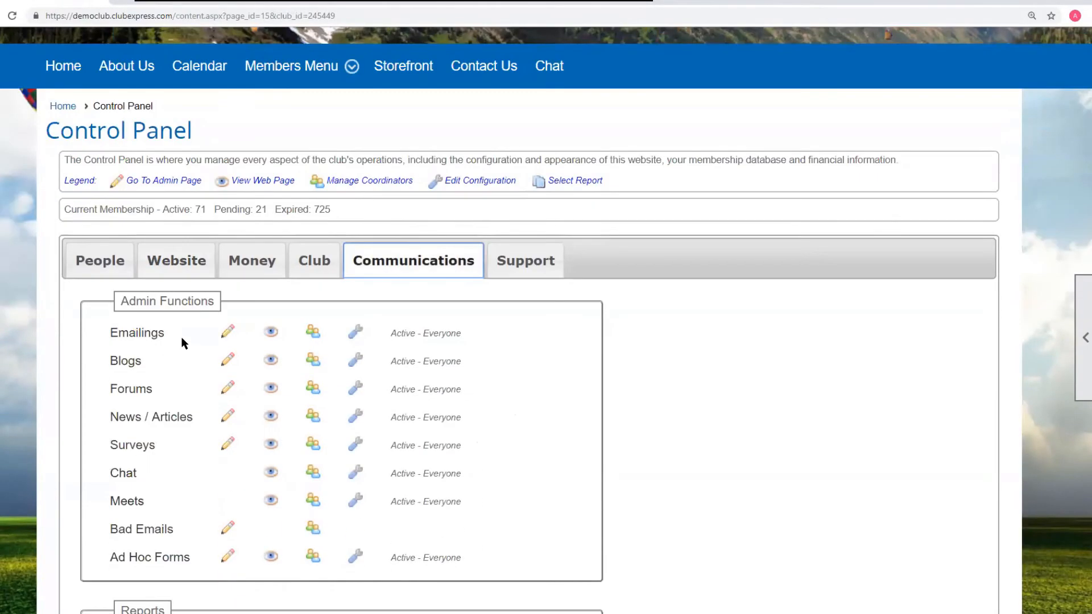
{"action": "left_click", "coordinate": [143, 335]}
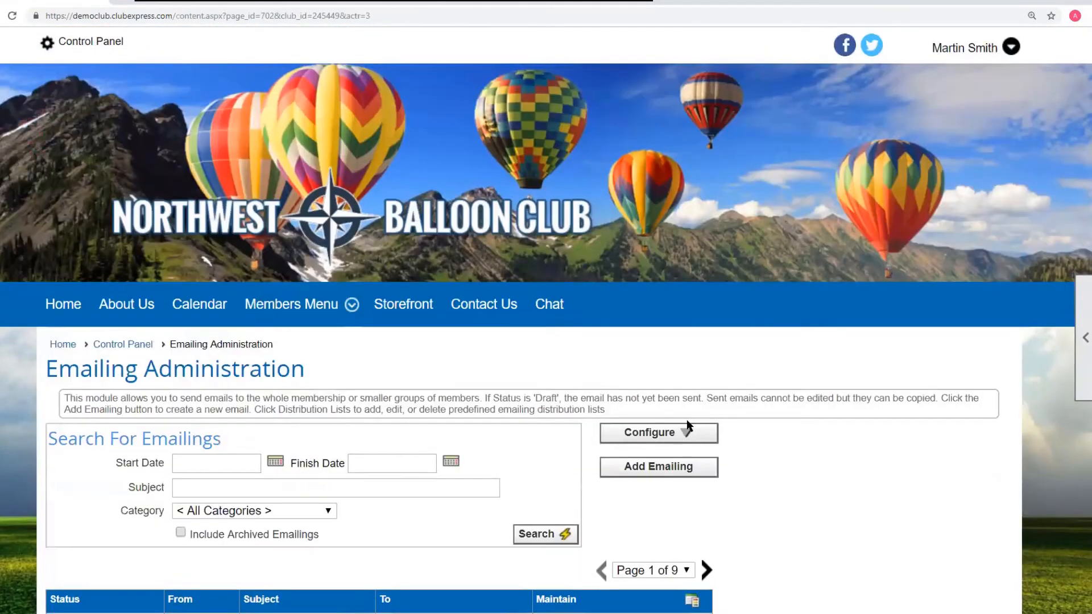
{"action": "scroll", "coordinate": [687, 419], "scroll_direction": "down", "scroll_amount": 5}
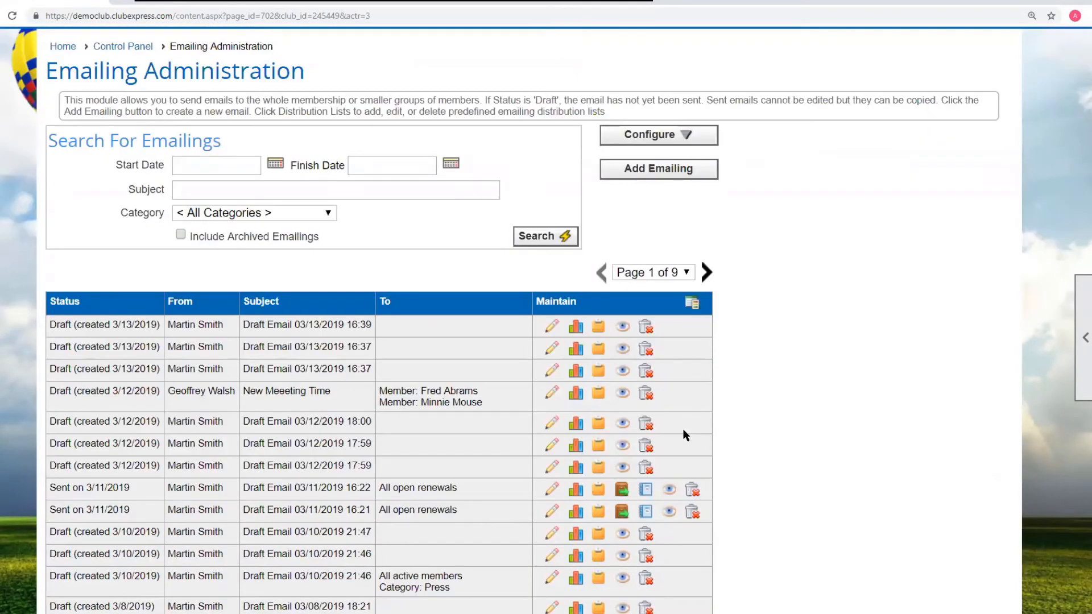
{"action": "left_click", "coordinate": [557, 333]}
- Add a 2 Column Text Right element to the email canvas
{"action": "scroll", "coordinate": [438, 341], "scroll_direction": "down", "scroll_amount": 6}
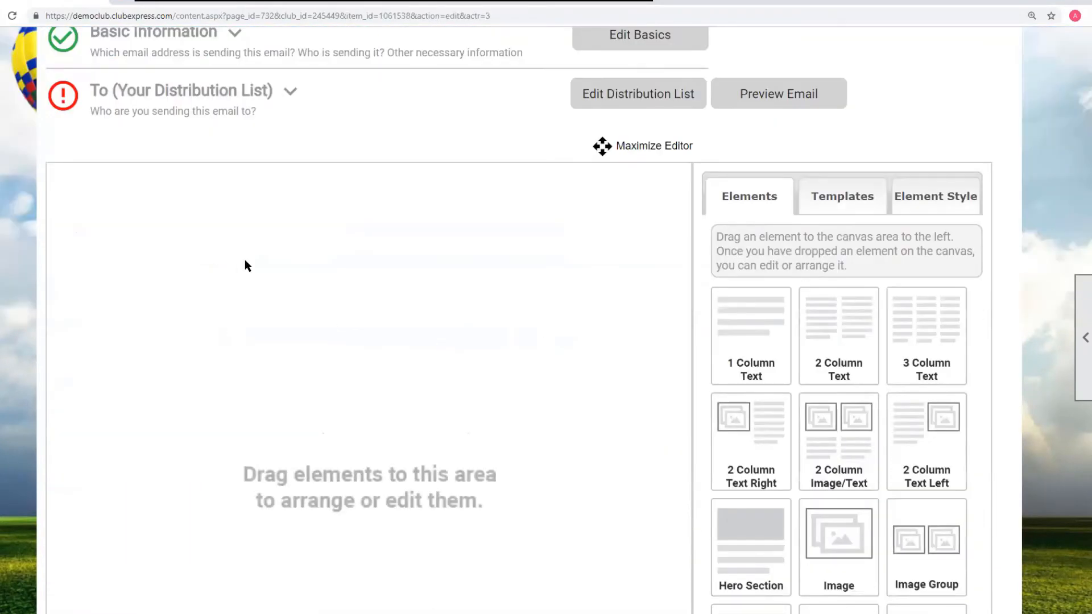
{"action": "left_click", "coordinate": [739, 199]}
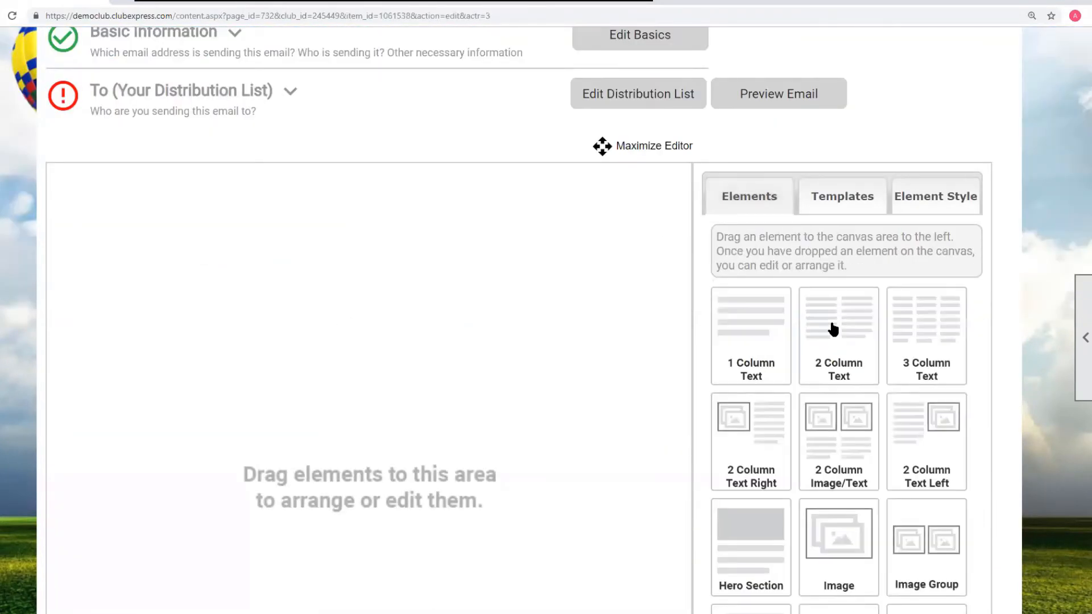
{"action": "mouse_move", "coordinate": [753, 421]}
{"action": "left_mouse_down"}
{"action": "mouse_move", "coordinate": [539, 383]}
{"action": "mouse_move", "coordinate": [107, 241]}
{"action": "left_mouse_up"}
- Insert the image balloon_back.jpg into the element's image placeholder from the web graphics library
{"action": "left_click", "coordinate": [359, 190]}
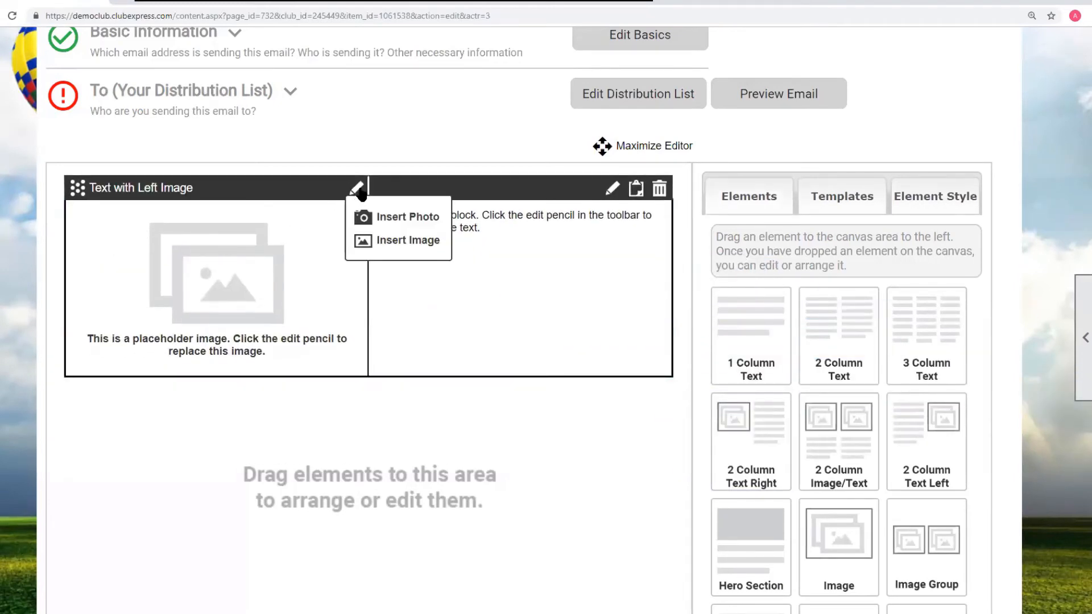
{"action": "left_click", "coordinate": [387, 242]}
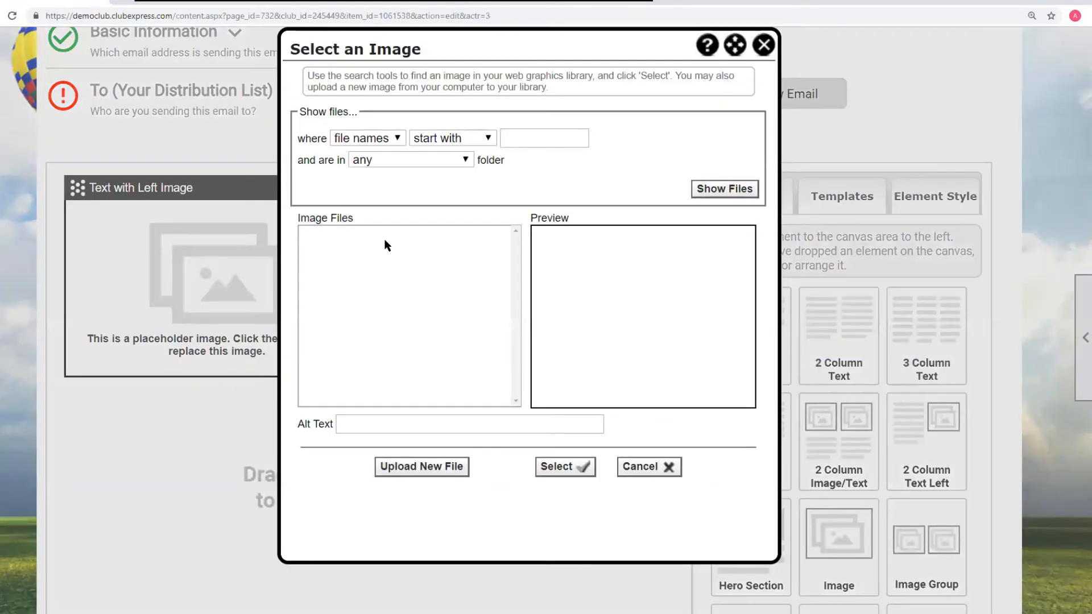
{"action": "left_click", "coordinate": [715, 192]}
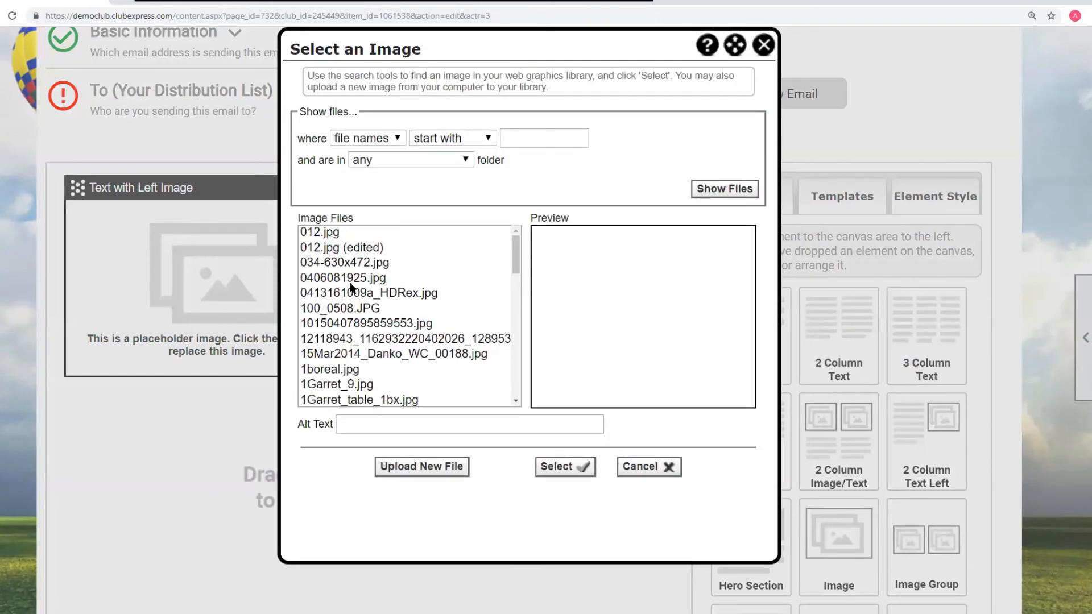
{"action": "scroll", "coordinate": [353, 285], "scroll_direction": "down", "scroll_amount": 2}
{"action": "scroll", "coordinate": [354, 286], "scroll_direction": "down", "scroll_amount": 6}
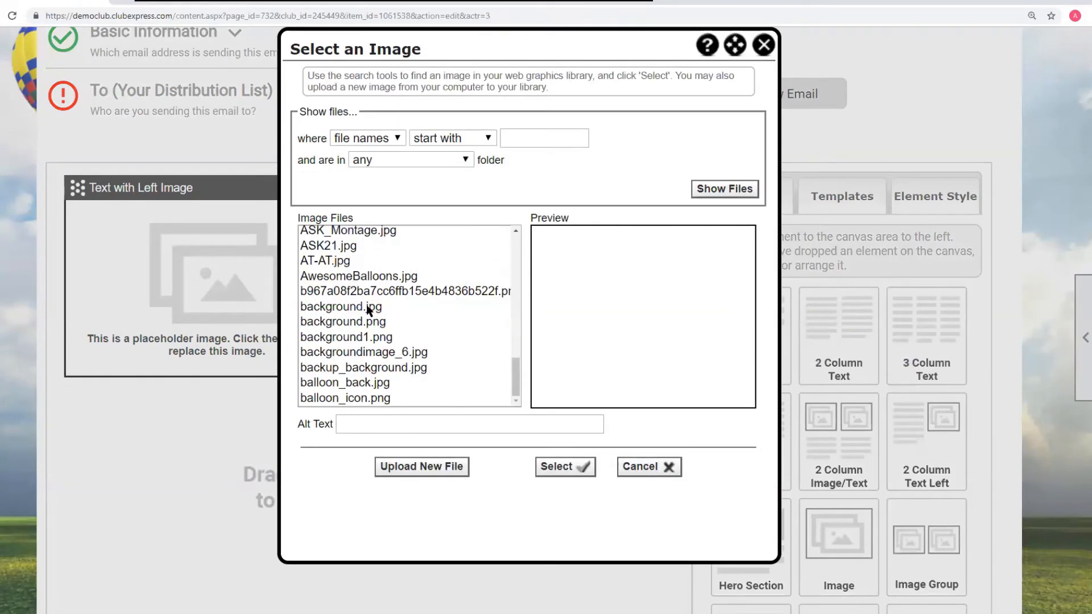
{"action": "scroll", "coordinate": [366, 308], "scroll_direction": "down", "scroll_amount": 4}
{"action": "left_click", "coordinate": [370, 144]}
{"action": "scroll", "coordinate": [367, 140], "scroll_direction": "up", "scroll_amount": 1}
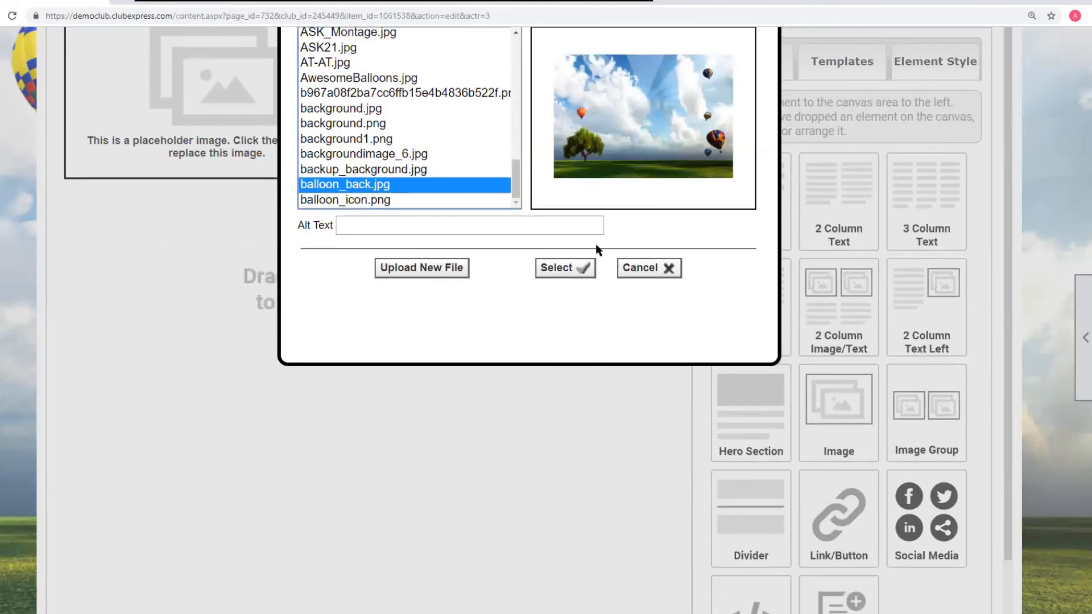
{"action": "left_click", "coordinate": [566, 268]}
- Resize the inserted balloon image smaller using its corner handle
{"action": "scroll", "coordinate": [470, 305], "scroll_direction": "up", "scroll_amount": 5}
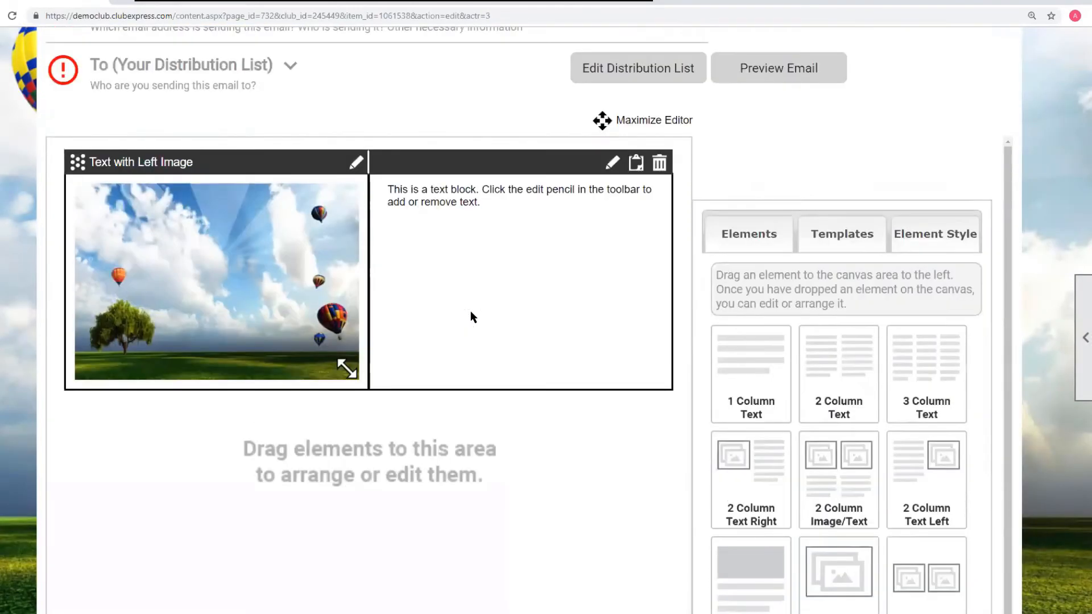
{"action": "left_click_drag", "start_coordinate": [345, 434], "coordinate": [266, 381]}
{"action": "right_click", "coordinate": [198, 312]}
{"action": "left_click", "coordinate": [294, 285]}
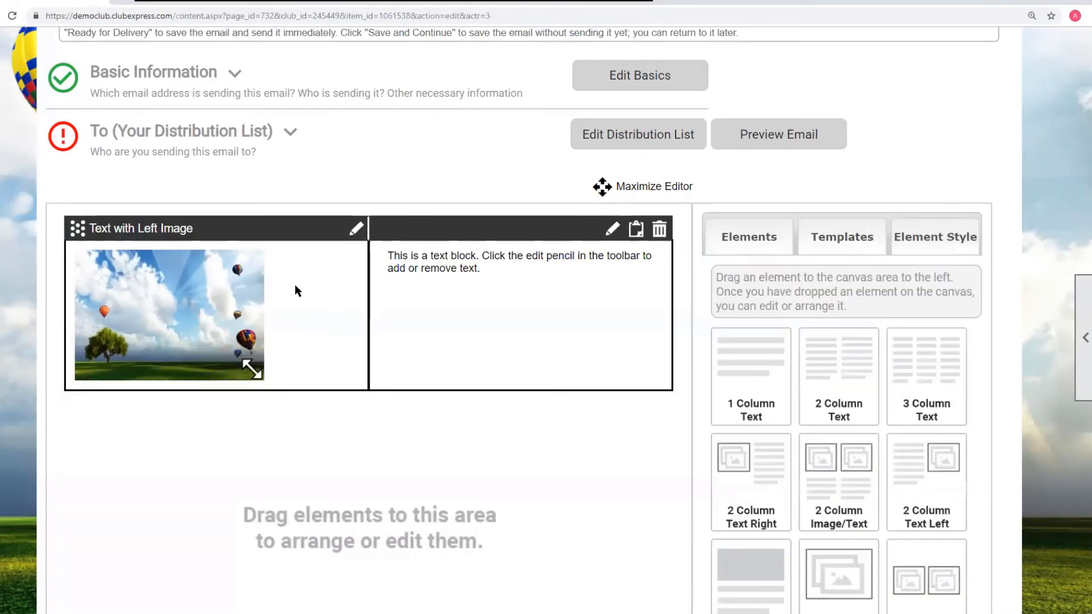
{"action": "left_click", "coordinate": [295, 284]}
{"action": "mouse_move", "coordinate": [251, 369]}
{"action": "left_mouse_down"}
{"action": "mouse_move", "coordinate": [288, 377]}
{"action": "mouse_move", "coordinate": [263, 370]}
{"action": "left_mouse_up"}
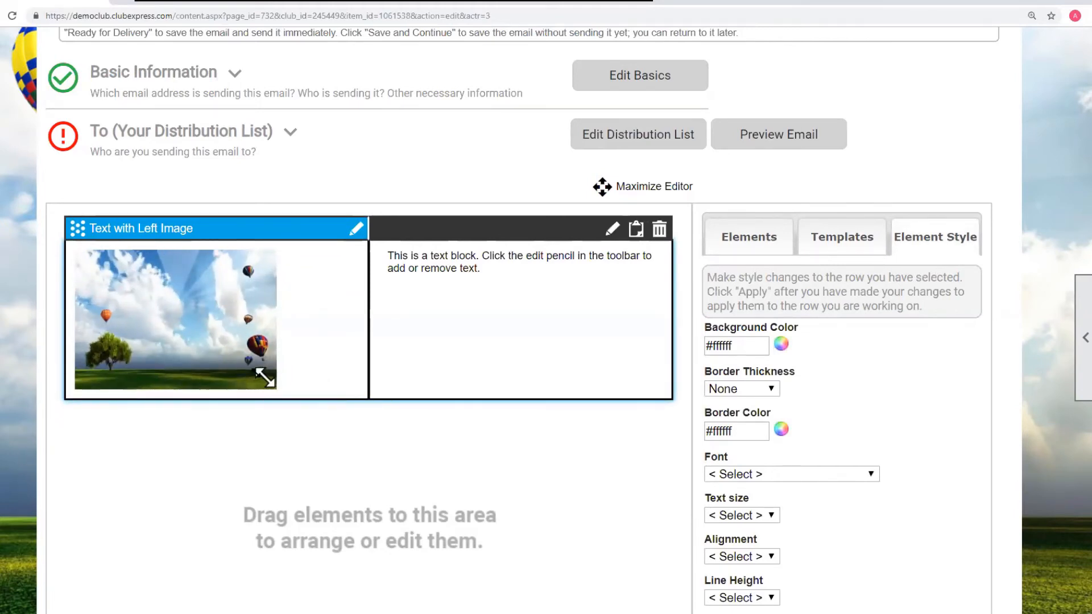
- Return to the Control Panel and open Custom Pages under the Website tab
{"action": "left_click", "coordinate": [59, 366]}
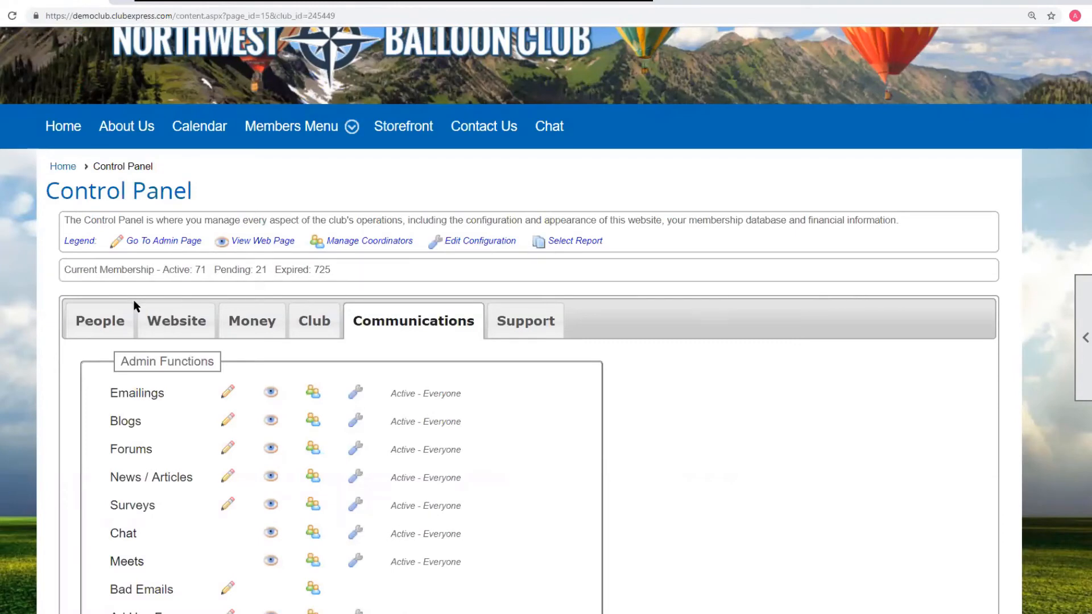
{"action": "left_click", "coordinate": [185, 325]}
{"action": "scroll", "coordinate": [812, 321], "scroll_direction": "down", "scroll_amount": 4}
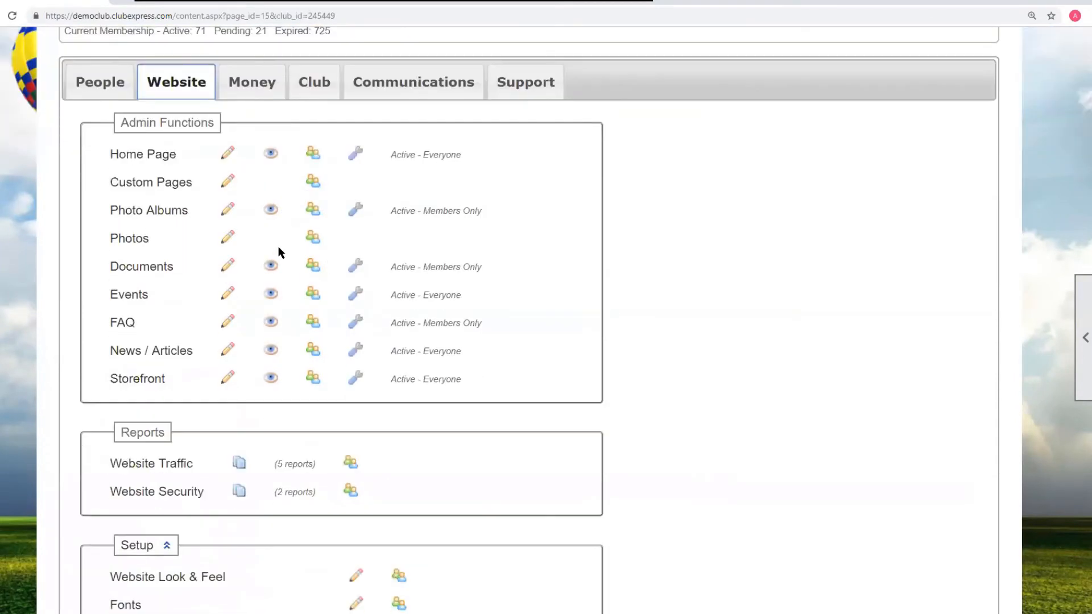
{"action": "left_click", "coordinate": [157, 183]}
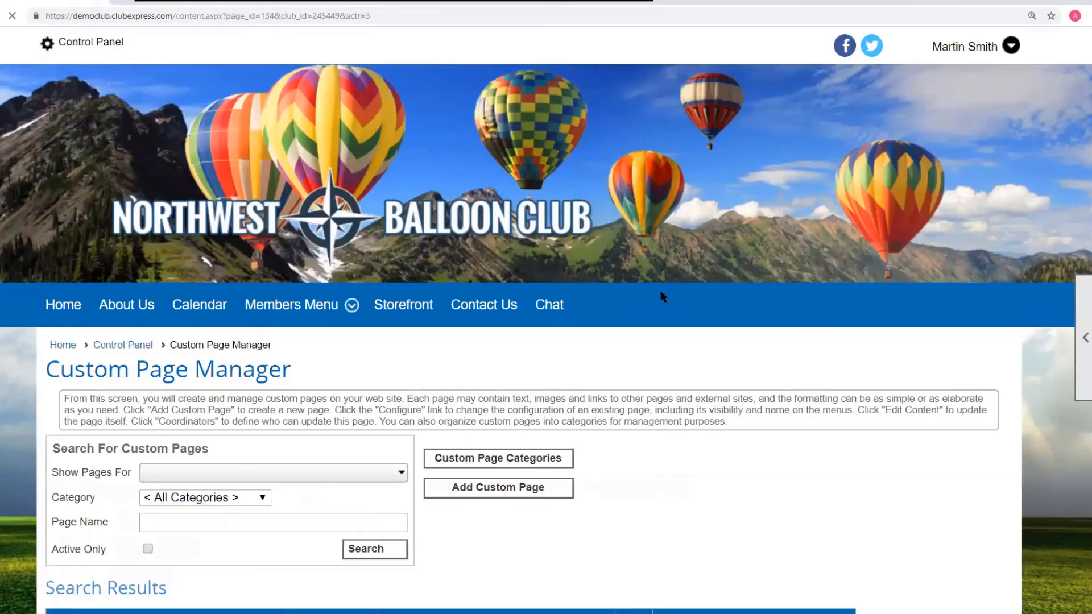
- Go back to the Control Panel's Website admin functions list
{"action": "scroll", "coordinate": [653, 292], "scroll_direction": "down", "scroll_amount": 2}
{"action": "scroll", "coordinate": [641, 299], "scroll_direction": "up", "scroll_amount": 2}
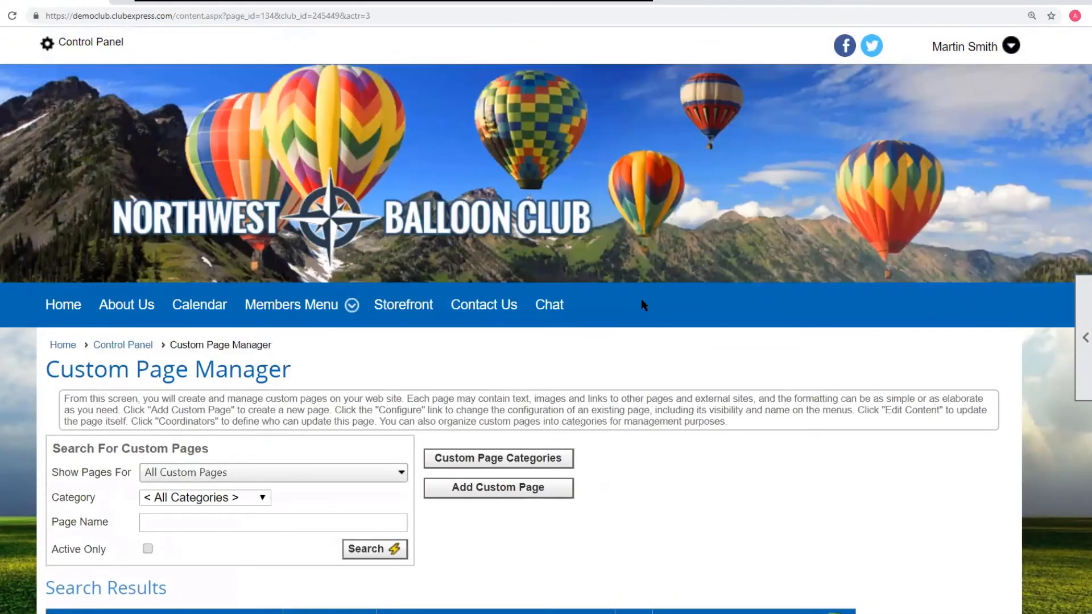
{"action": "key", "text": "alt+Left"}
{"action": "scroll", "coordinate": [718, 347], "scroll_direction": "down", "scroll_amount": 3}
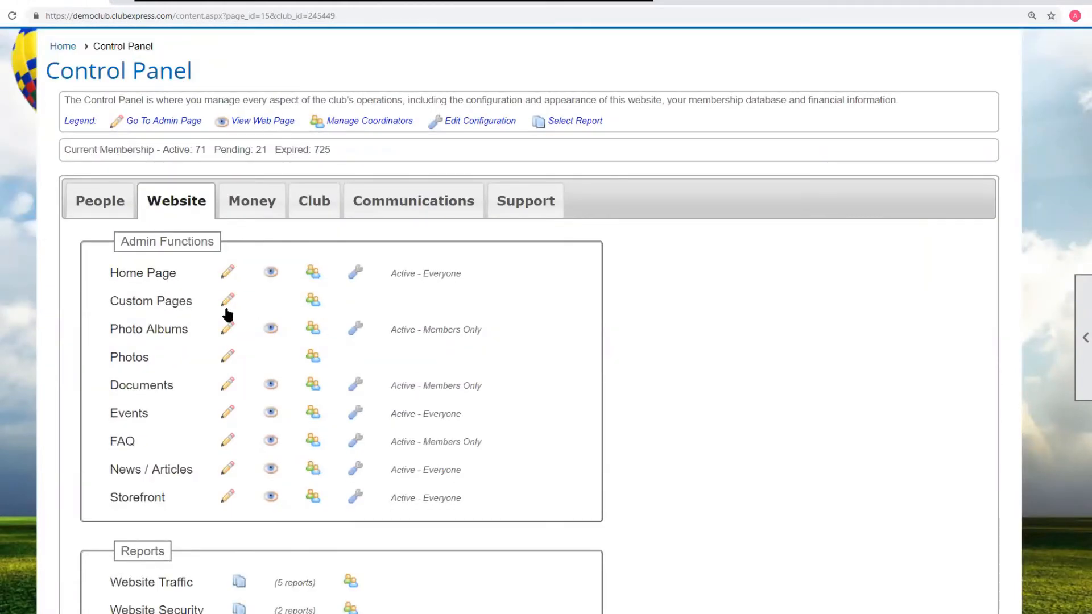
{"action": "scroll", "coordinate": [211, 298], "scroll_direction": "down", "scroll_amount": 8}
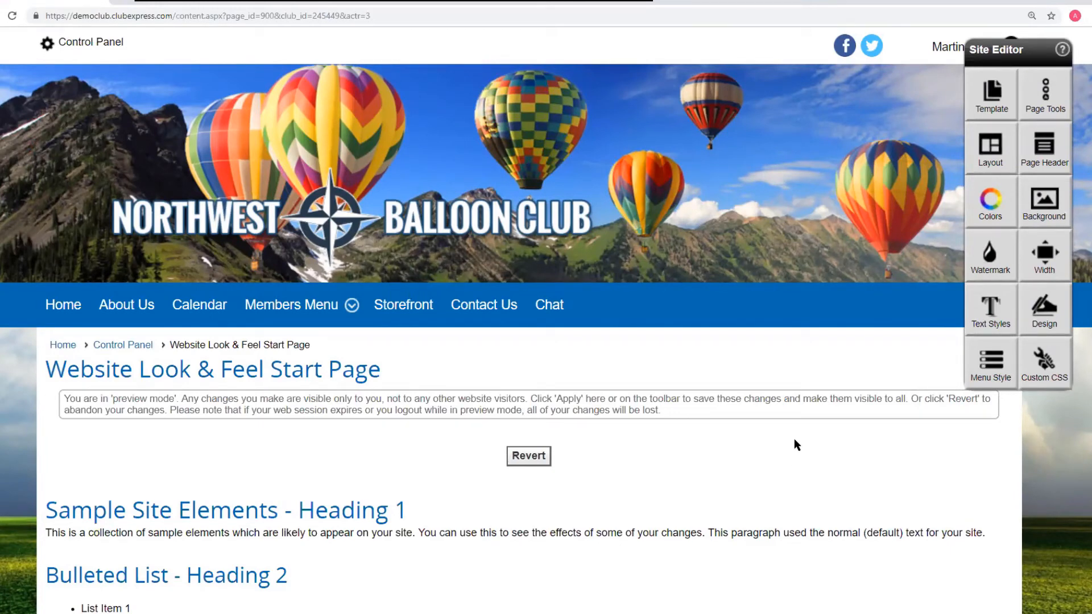
- Open the site Colors tool and pick the green Complementary color scheme
{"action": "left_click", "coordinate": [995, 210]}
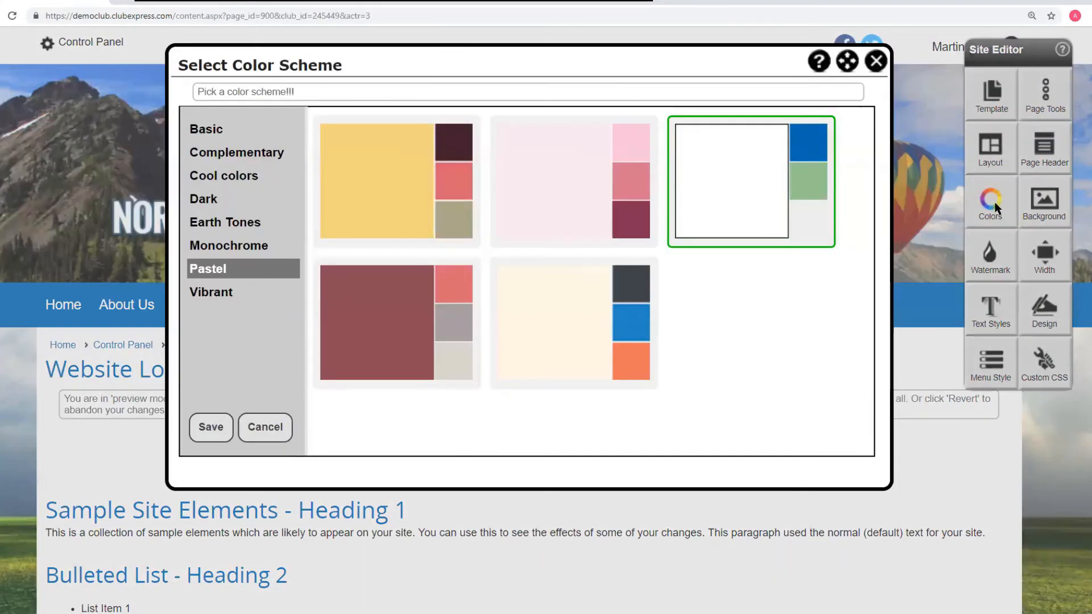
{"action": "left_click", "coordinate": [207, 131]}
{"action": "left_click", "coordinate": [208, 153]}
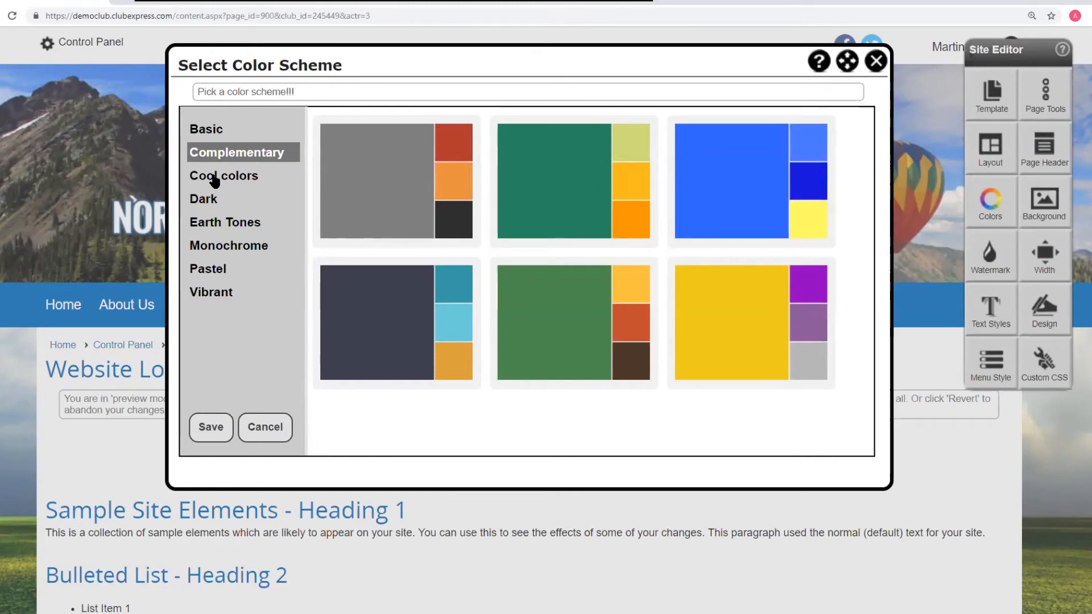
{"action": "left_click", "coordinate": [540, 206]}
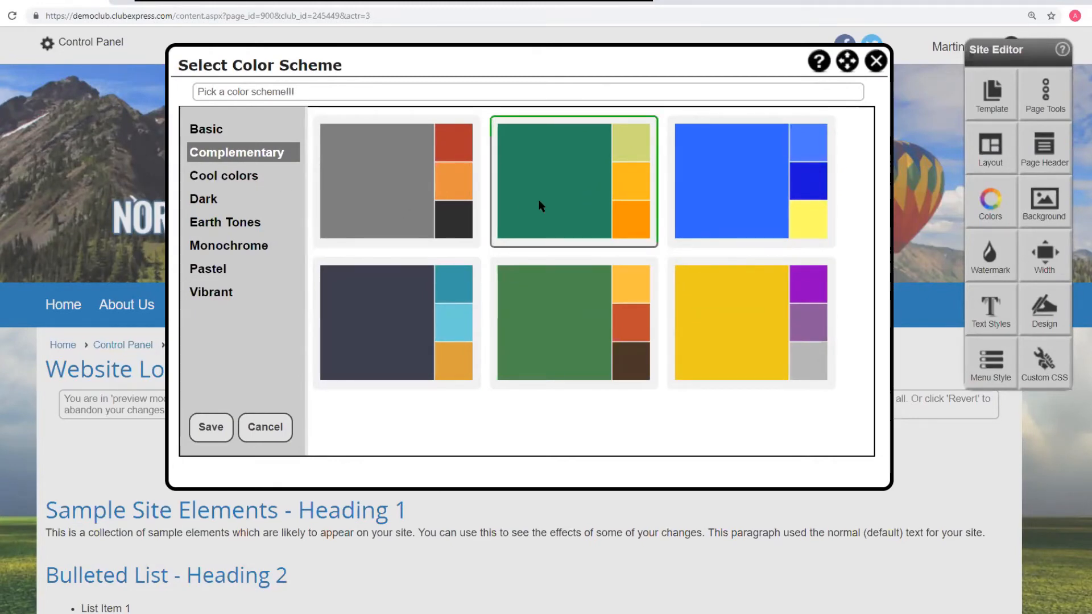
- Save the color scheme, then apply the red banner heading design from the Patterns design schemes
{"action": "left_click", "coordinate": [213, 429]}
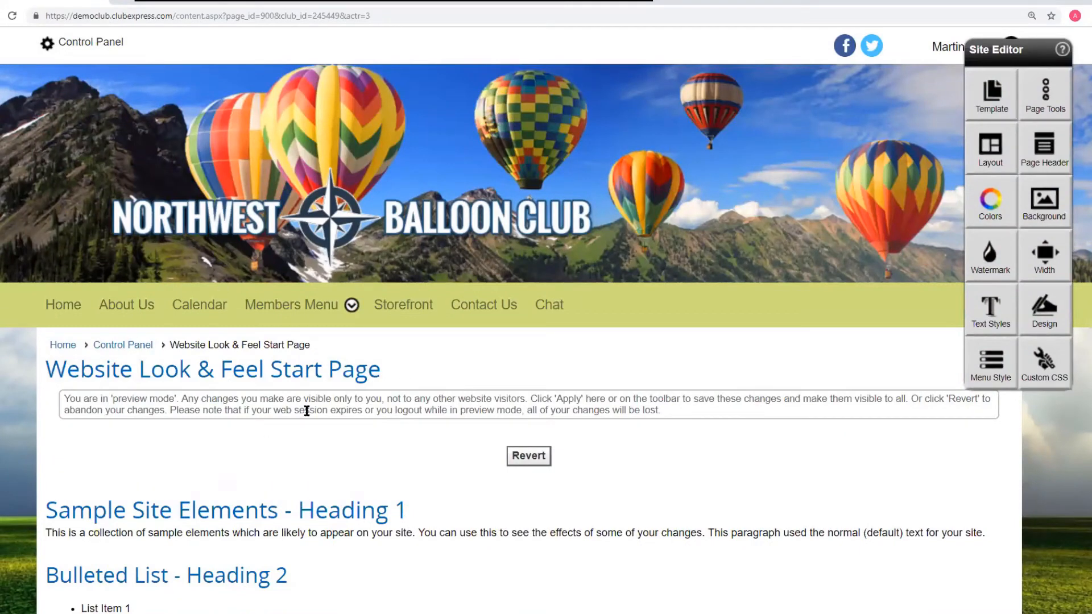
{"action": "left_click", "coordinate": [1039, 317]}
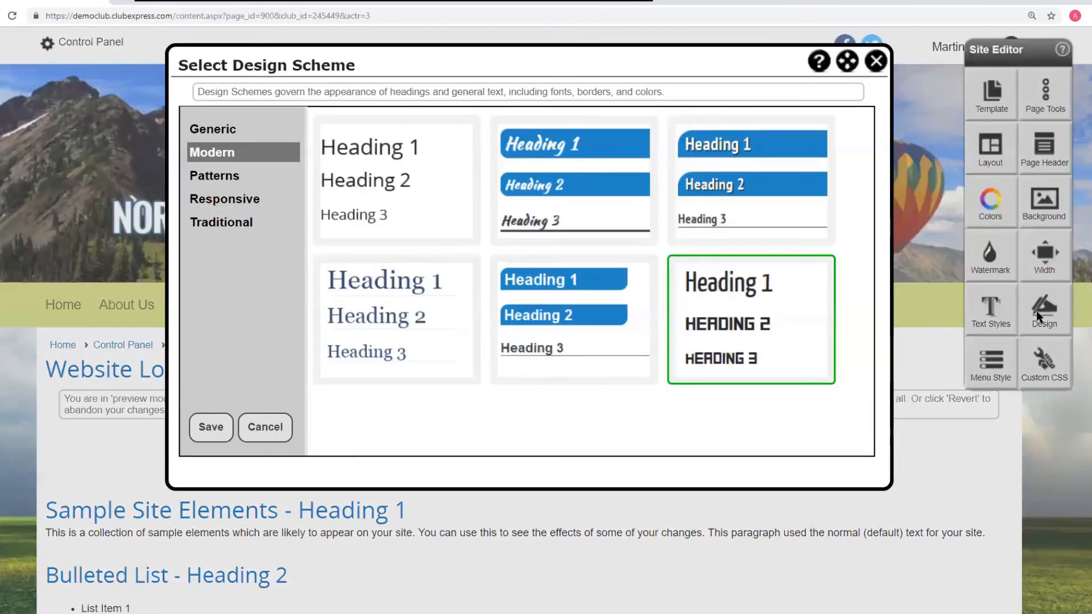
{"action": "left_click", "coordinate": [227, 179]}
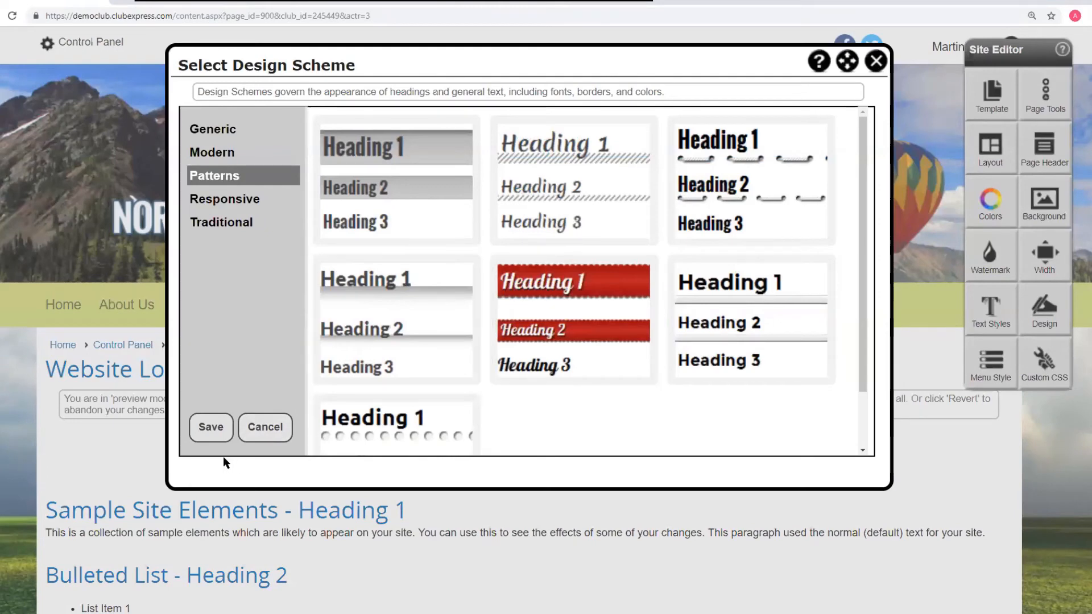
{"action": "left_click", "coordinate": [581, 305]}
{"action": "left_click", "coordinate": [210, 426]}
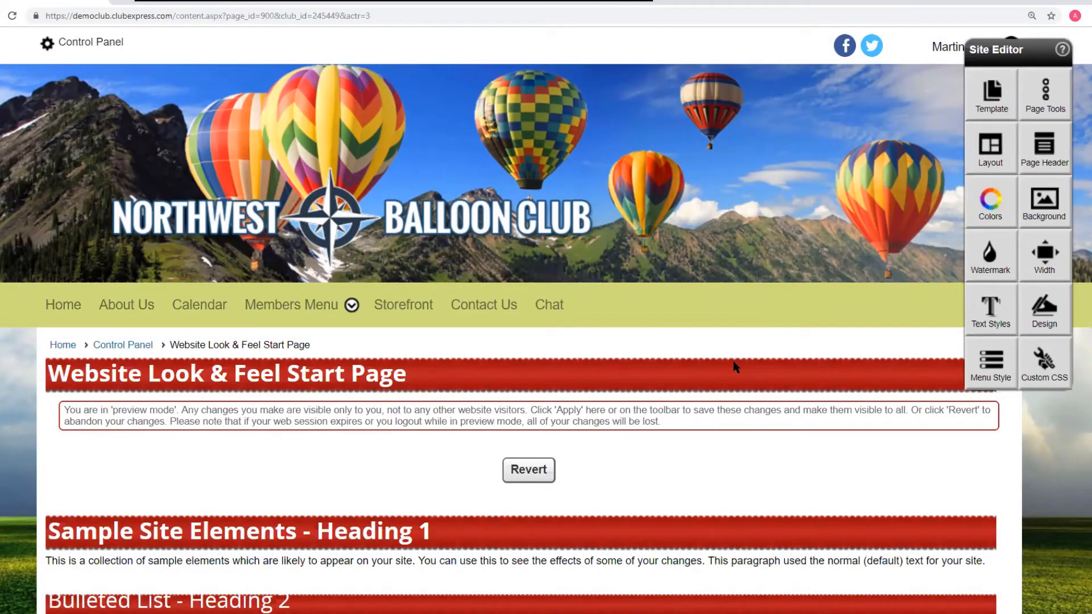
- Open the Custom CSS editor to review its styles, then close it
{"action": "left_click", "coordinate": [1062, 367]}
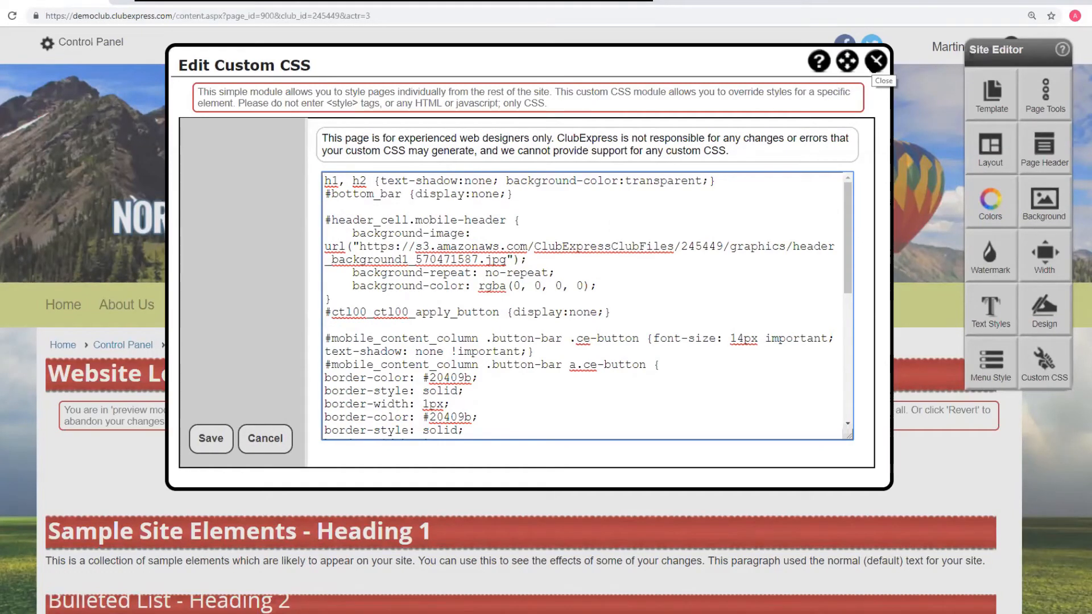
{"action": "left_click", "coordinate": [876, 61]}
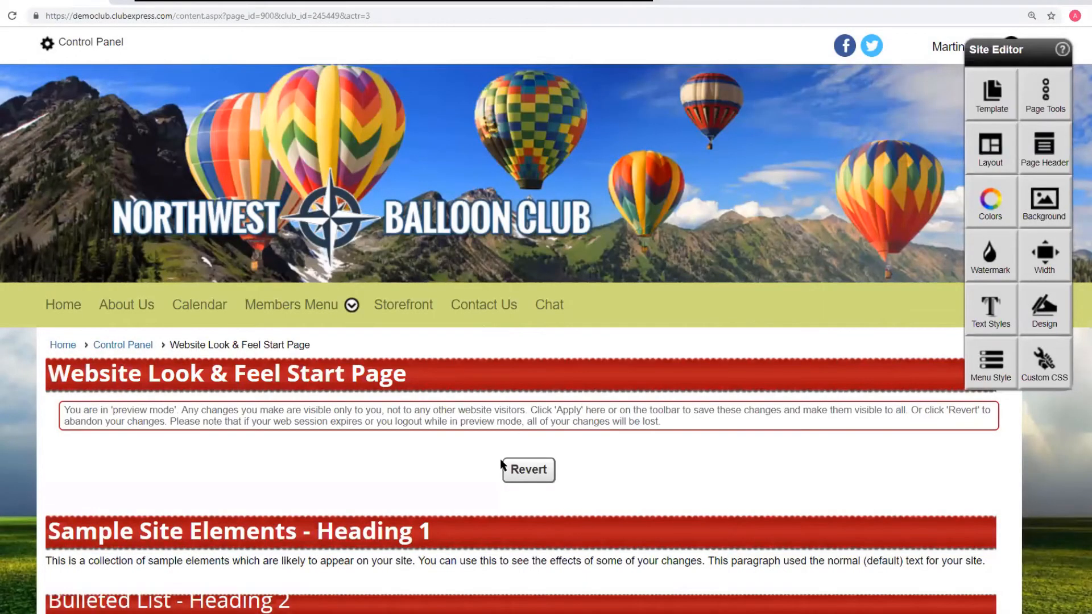
- Revert the website to its previous look-and-feel settings
{"action": "left_click", "coordinate": [535, 470]}
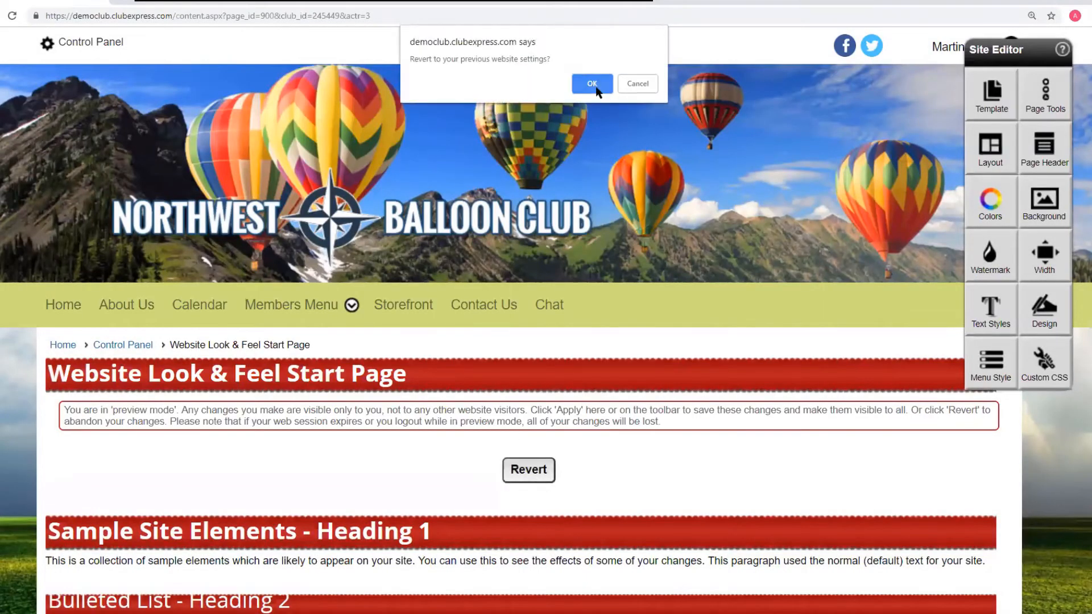
{"action": "left_click", "coordinate": [592, 84]}
- Open Custom Pages from the Control Panel and edit the content of 000 - Demo Advanced Content Editor
{"action": "left_click", "coordinate": [522, 370]}
{"action": "scroll", "coordinate": [514, 339], "scroll_direction": "down", "scroll_amount": 3}
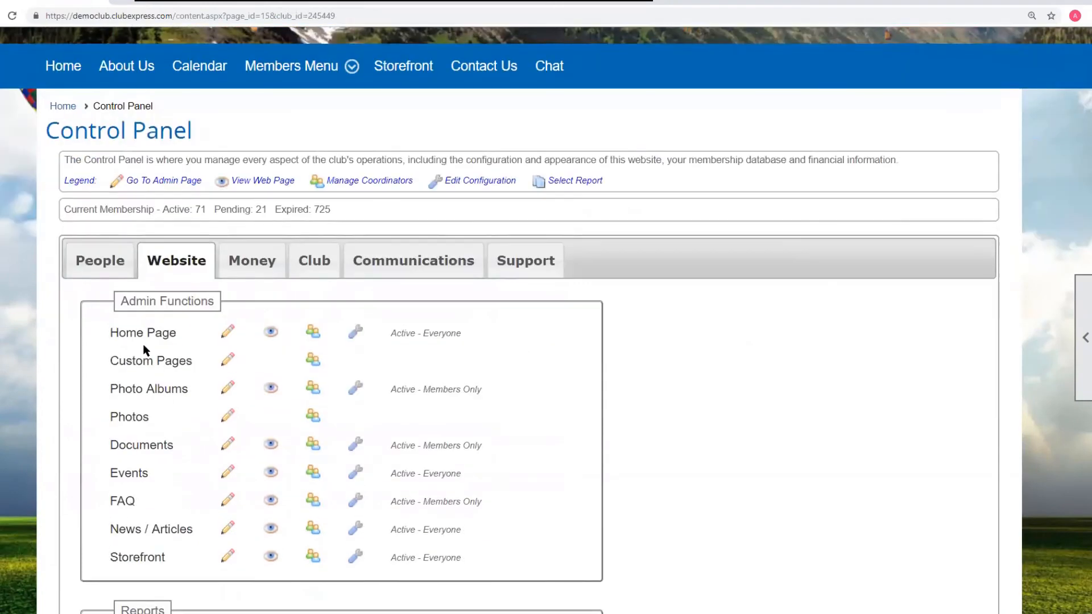
{"action": "left_click", "coordinate": [142, 364]}
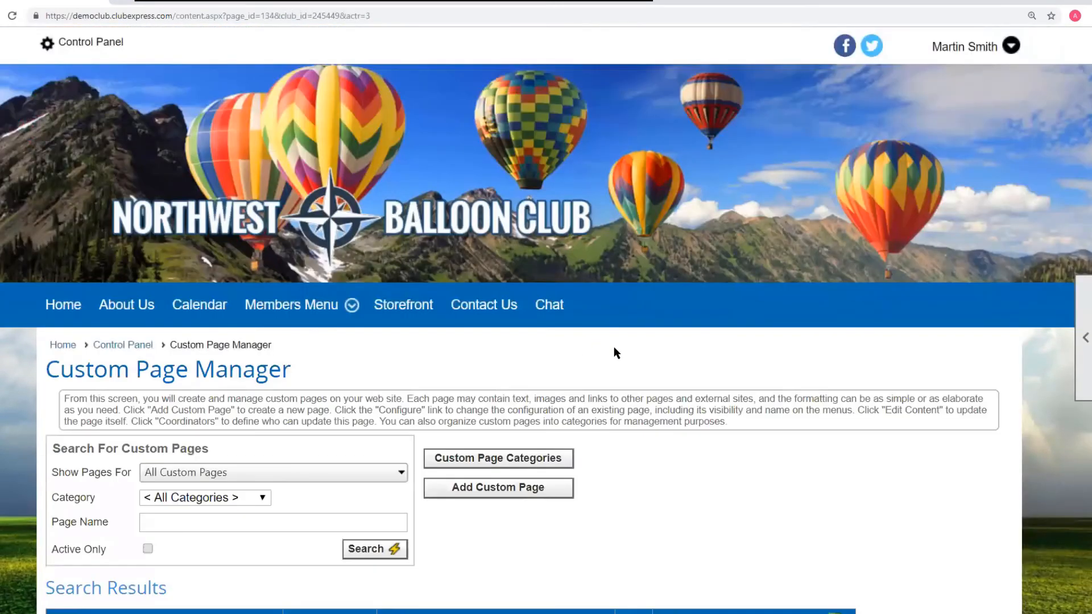
{"action": "scroll", "coordinate": [355, 364], "scroll_direction": "down", "scroll_amount": 4}
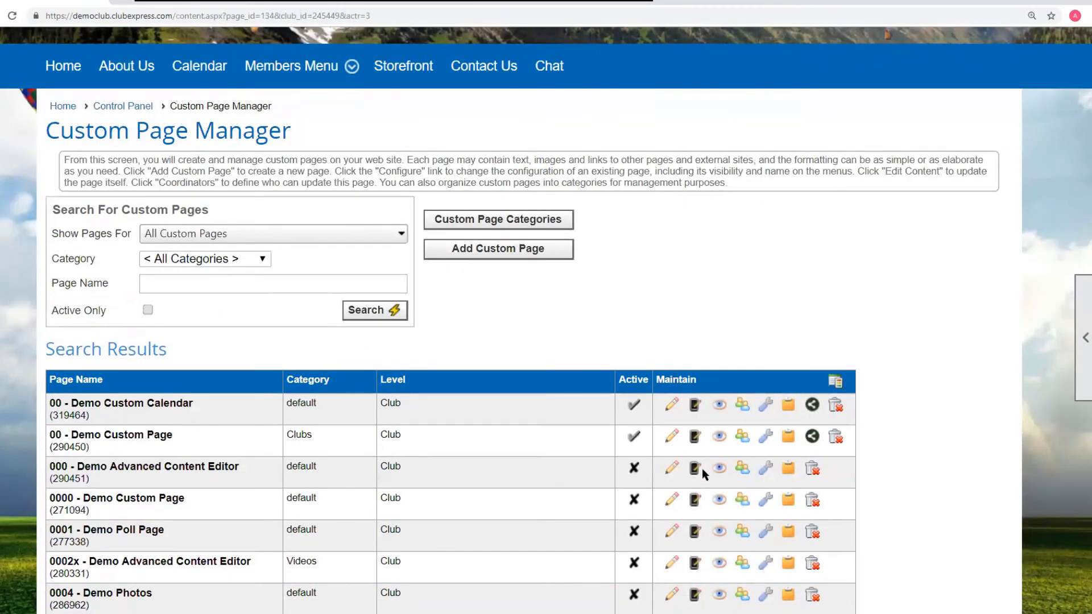
{"action": "left_click", "coordinate": [668, 475]}
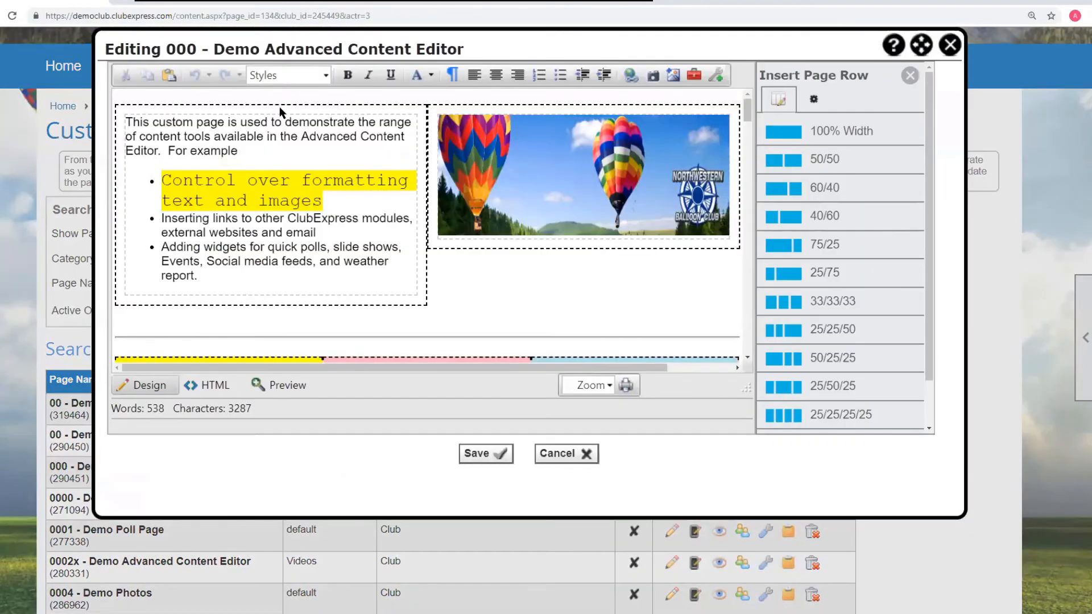
- Review the block styles in the Styles list and move the editor window higher on the page
{"action": "left_click", "coordinate": [325, 75]}
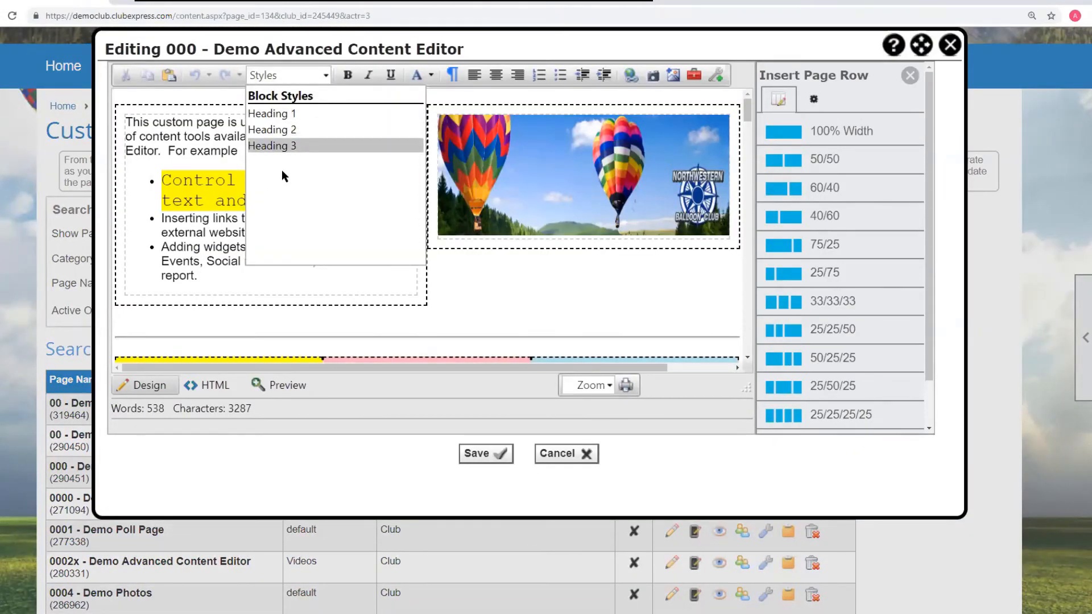
{"action": "left_click", "coordinate": [494, 265]}
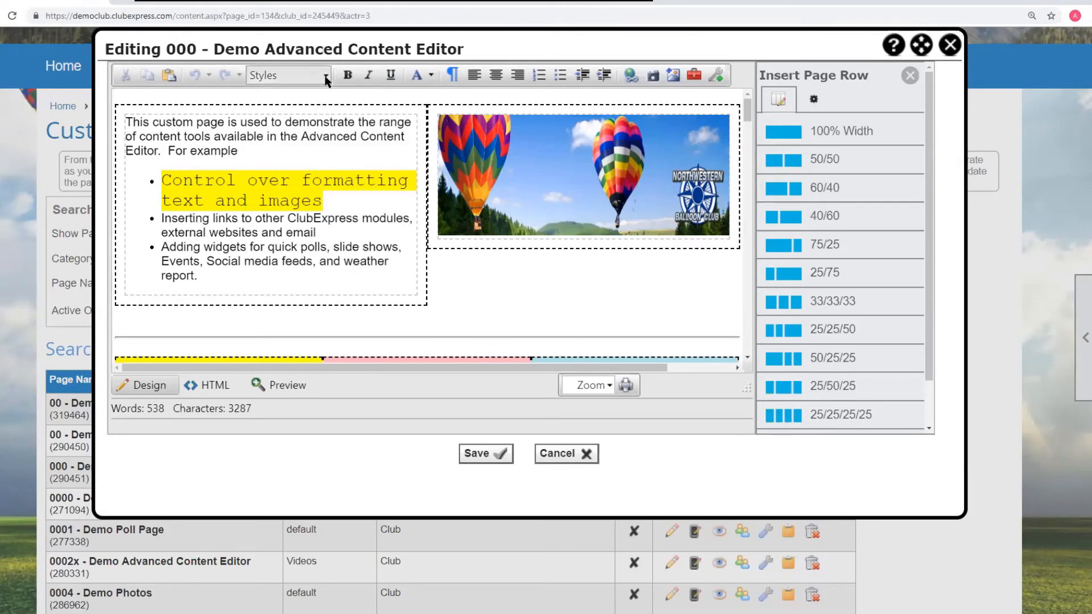
{"action": "scroll", "coordinate": [341, 108], "scroll_direction": "up", "scroll_amount": 2}
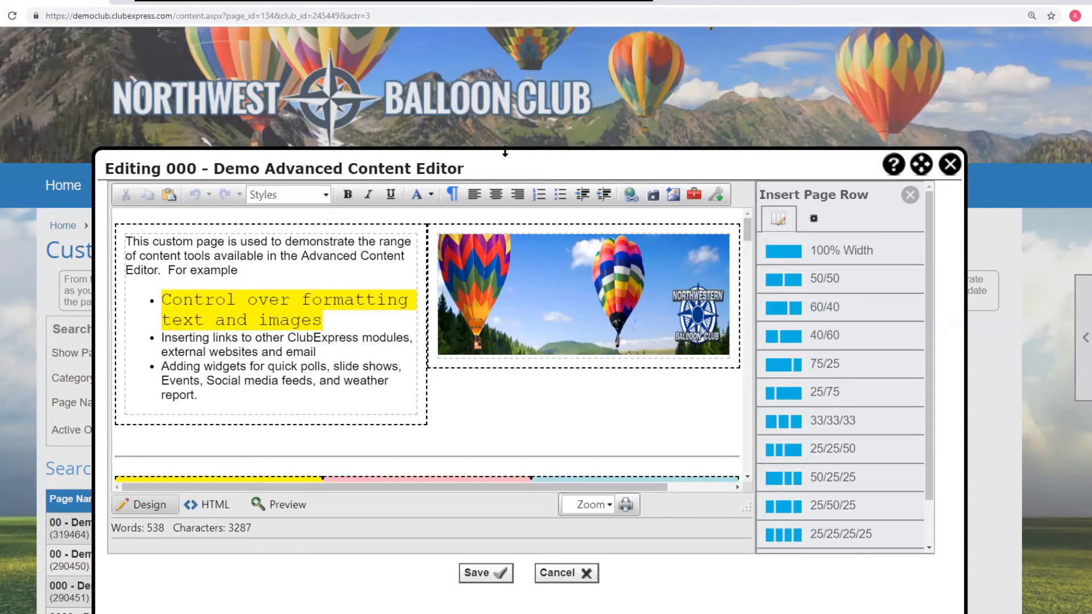
{"action": "left_click_drag", "start_coordinate": [498, 164], "coordinate": [488, 66]}
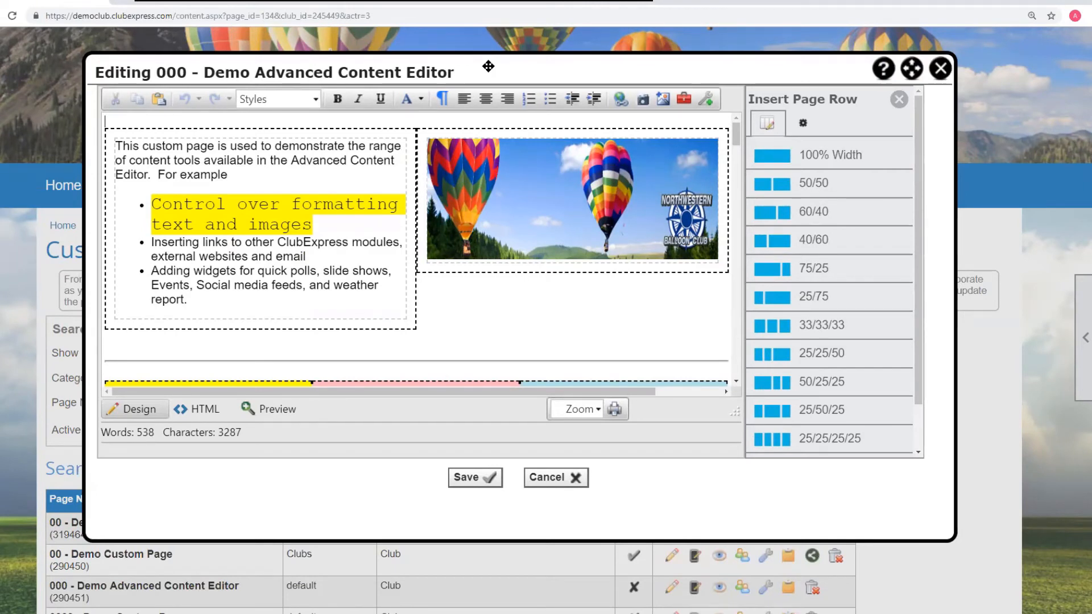
- Review the block Styles list and scroll through the page content in the editor
{"action": "left_click", "coordinate": [307, 101]}
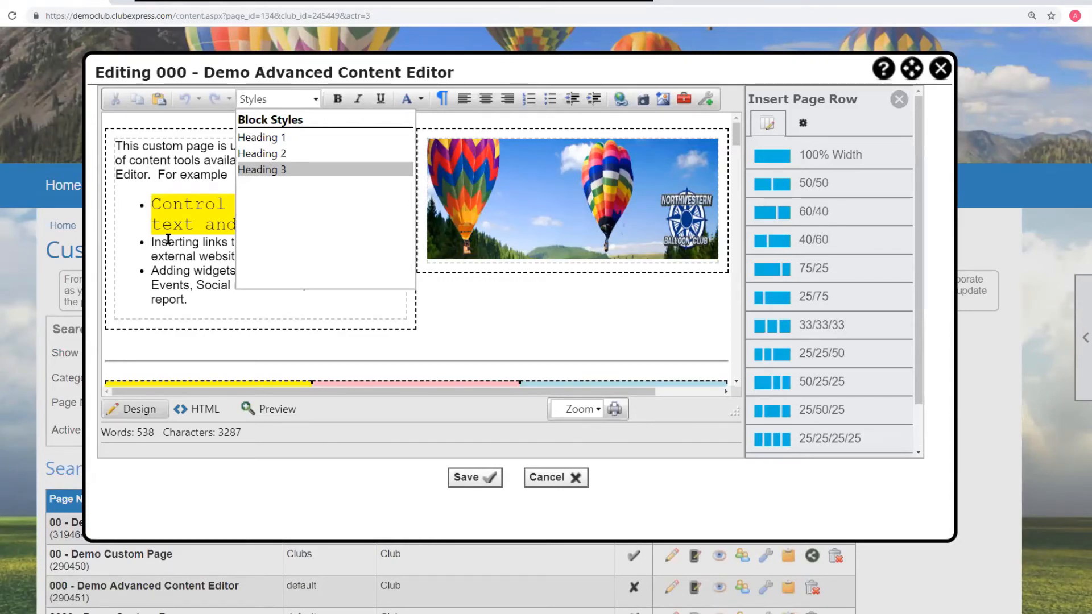
{"action": "left_click", "coordinate": [481, 303]}
{"action": "scroll", "coordinate": [267, 234], "scroll_direction": "down", "scroll_amount": 3}
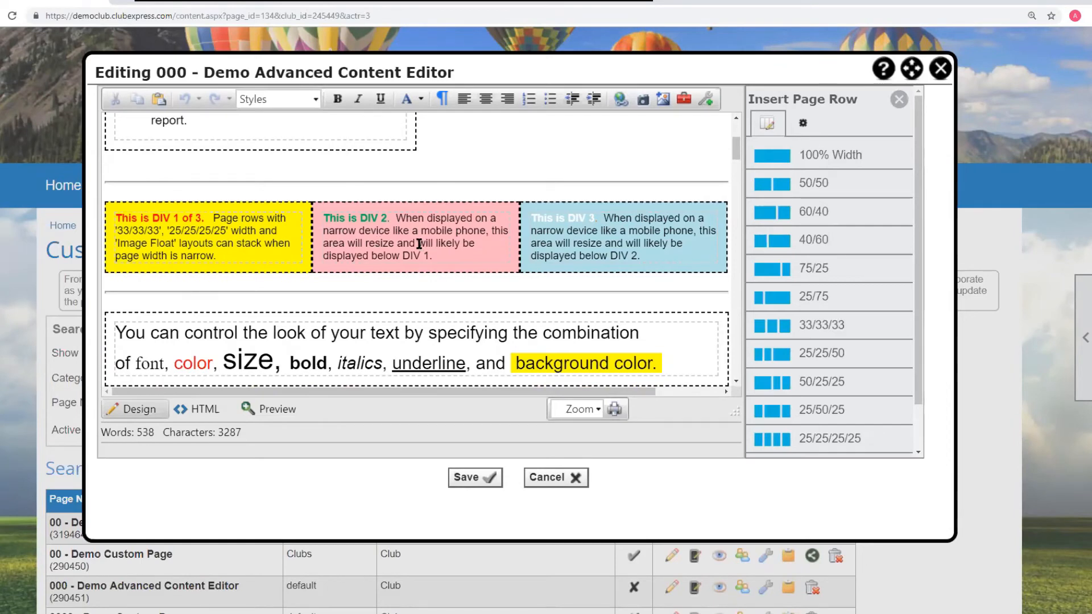
{"action": "scroll", "coordinate": [421, 246], "scroll_direction": "up", "scroll_amount": 3}
{"action": "scroll", "coordinate": [449, 221], "scroll_direction": "down", "scroll_amount": 2}
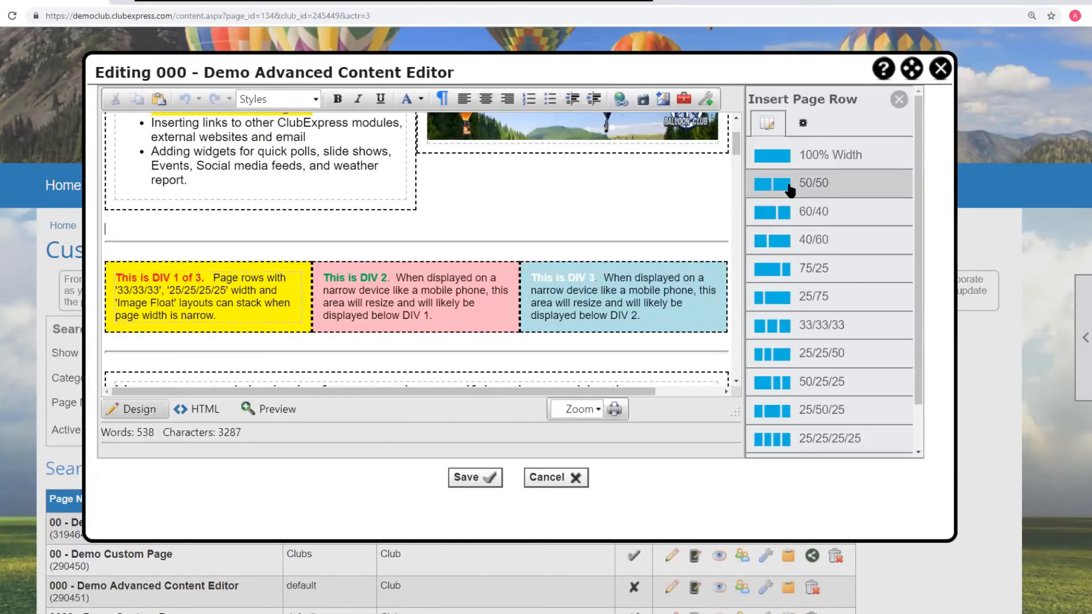
{"action": "scroll", "coordinate": [238, 138], "scroll_direction": "up", "scroll_amount": 2}
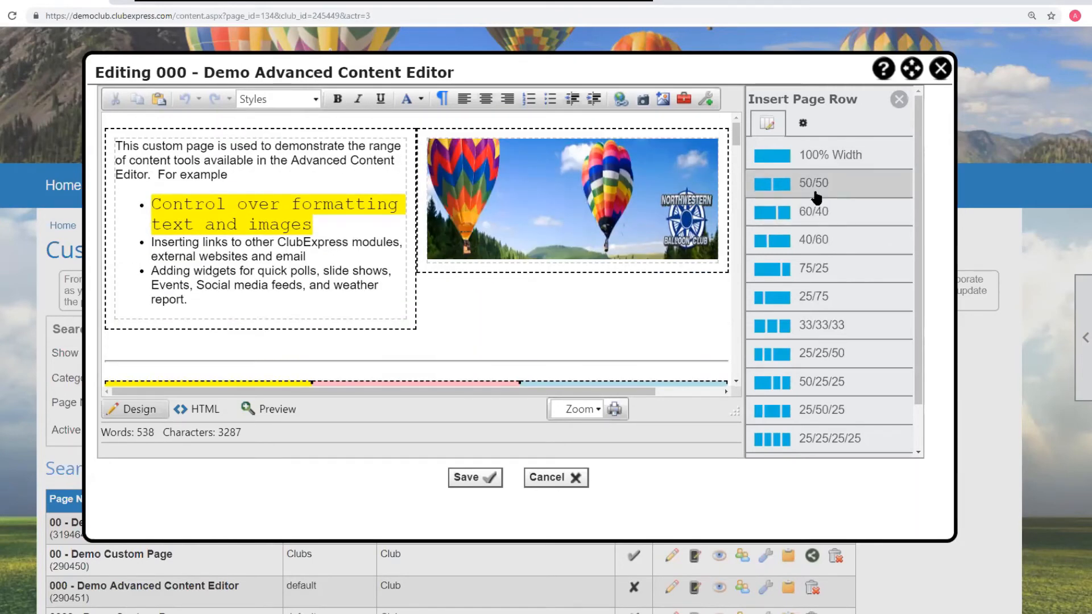
- Insert a 100% Width row at the top of the page and enter "This is on a colored background"
{"action": "left_click", "coordinate": [804, 153]}
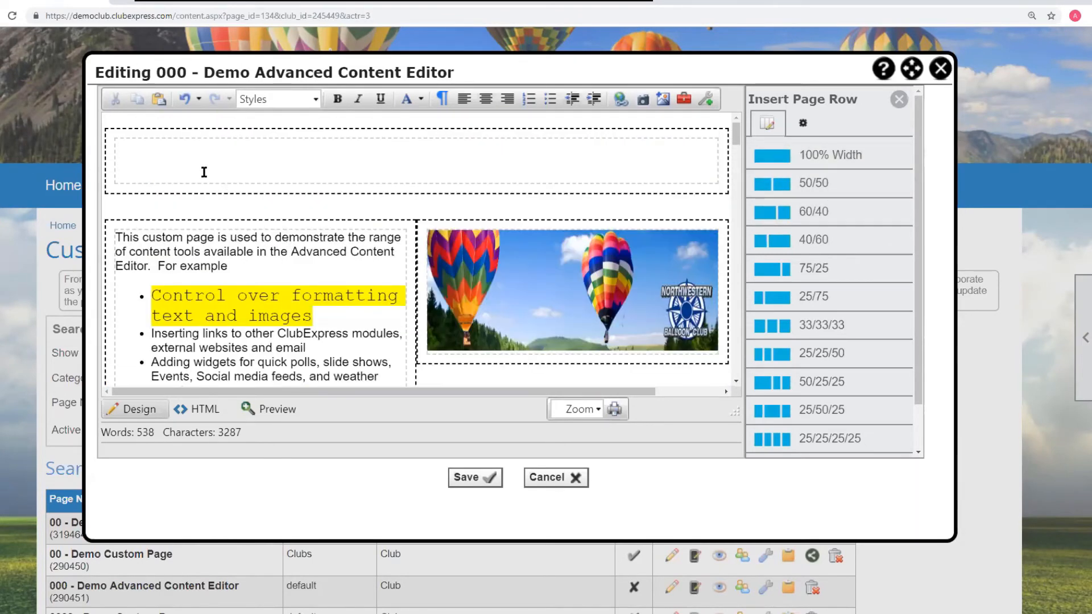
{"action": "left_click", "coordinate": [159, 145]}
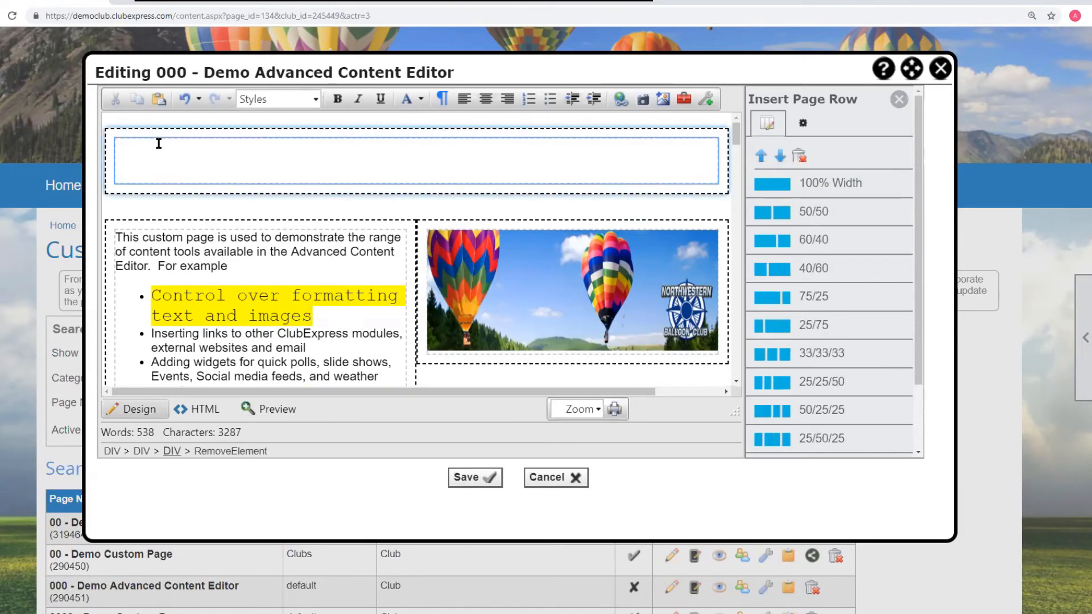
{"action": "type", "text": "This is ou"}
{"action": "type", "text": " a colored backgrou"}
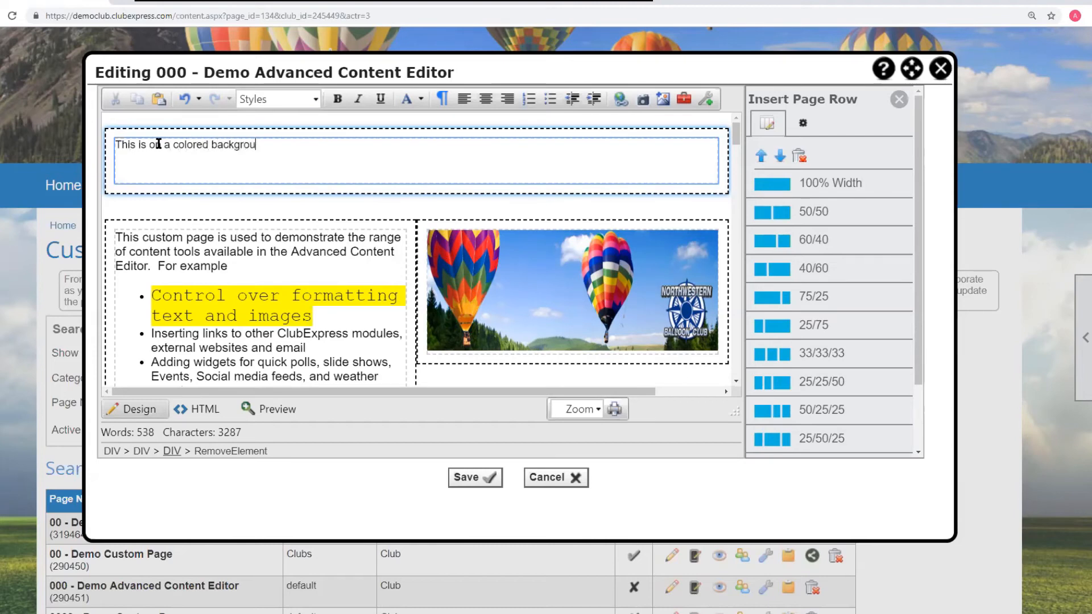
{"action": "type", "text": "nd"}
- In the HTML source, wrap the new row's text with added div tags on separate lines
{"action": "left_click", "coordinate": [196, 410]}
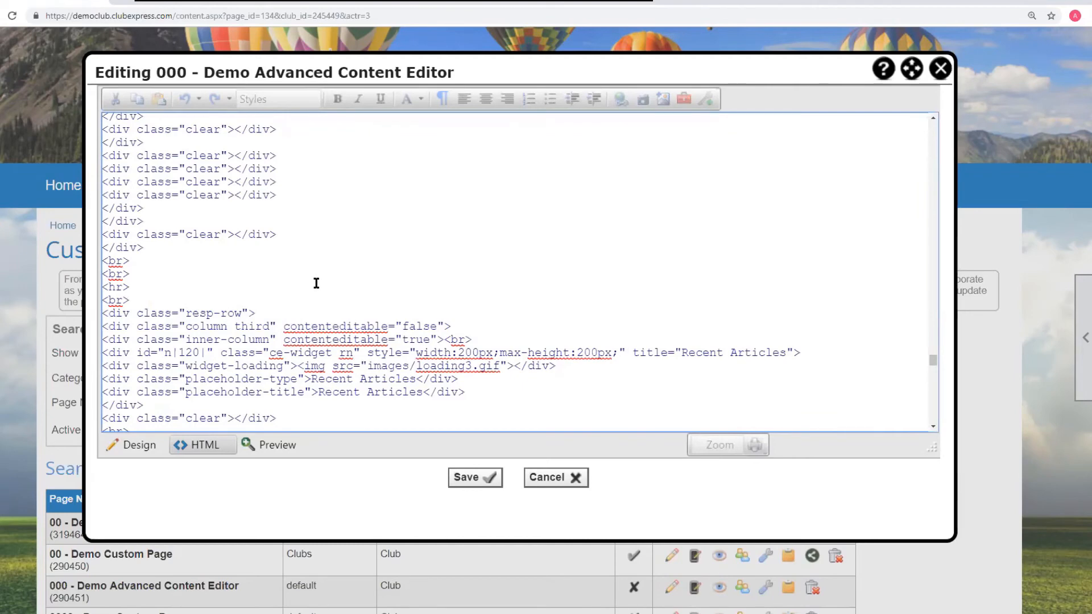
{"action": "scroll", "coordinate": [313, 283], "scroll_direction": "up", "scroll_amount": 15}
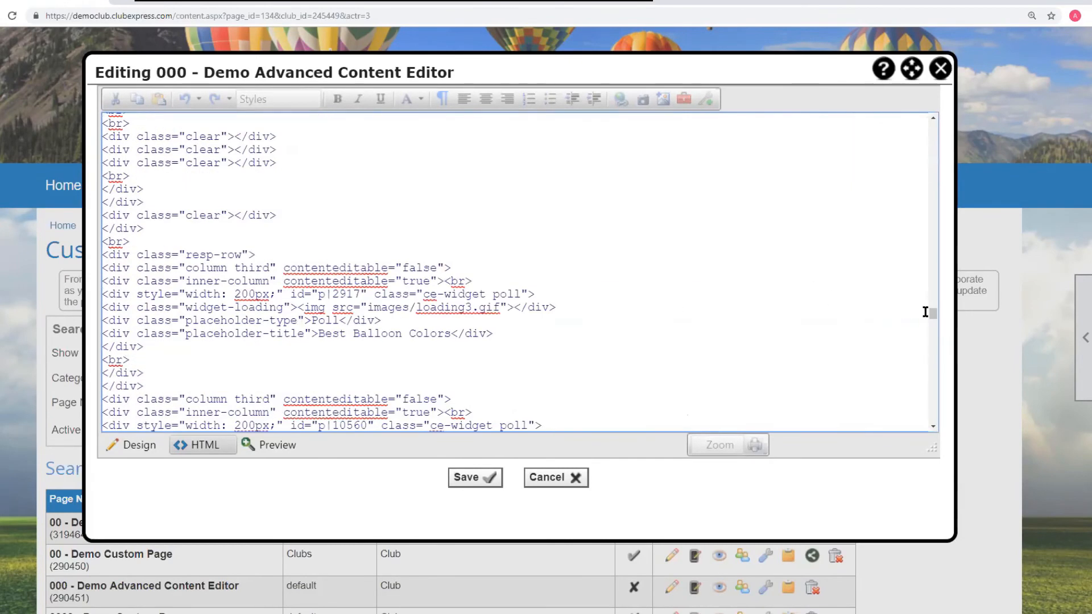
{"action": "left_click_drag", "start_coordinate": [929, 310], "coordinate": [495, 147]}
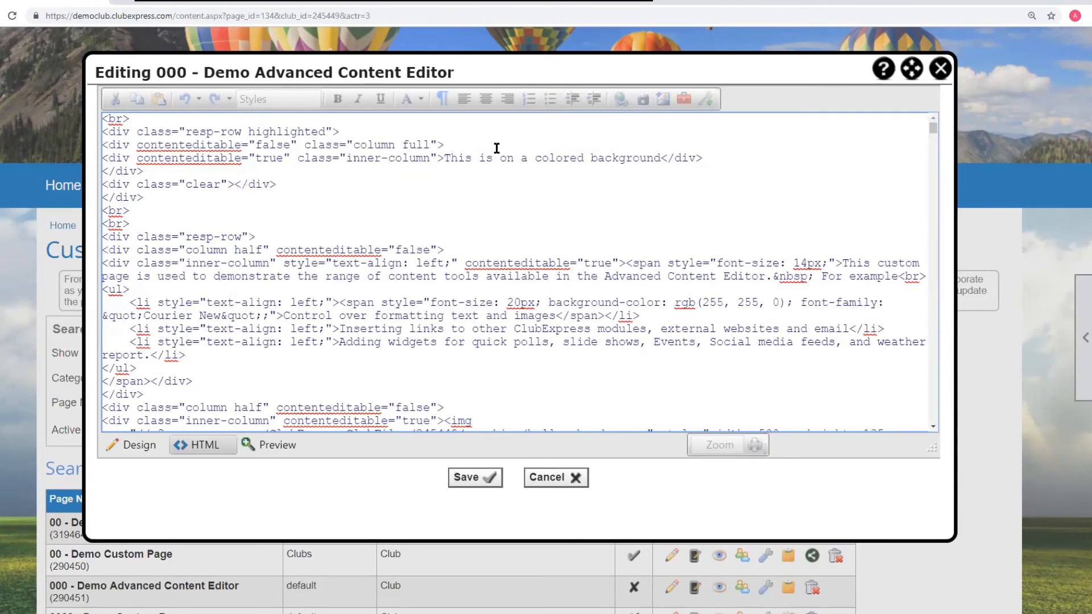
{"action": "left_click", "coordinate": [440, 158]}
{"action": "key", "text": "Return"}
{"action": "key", "text": "Return"}
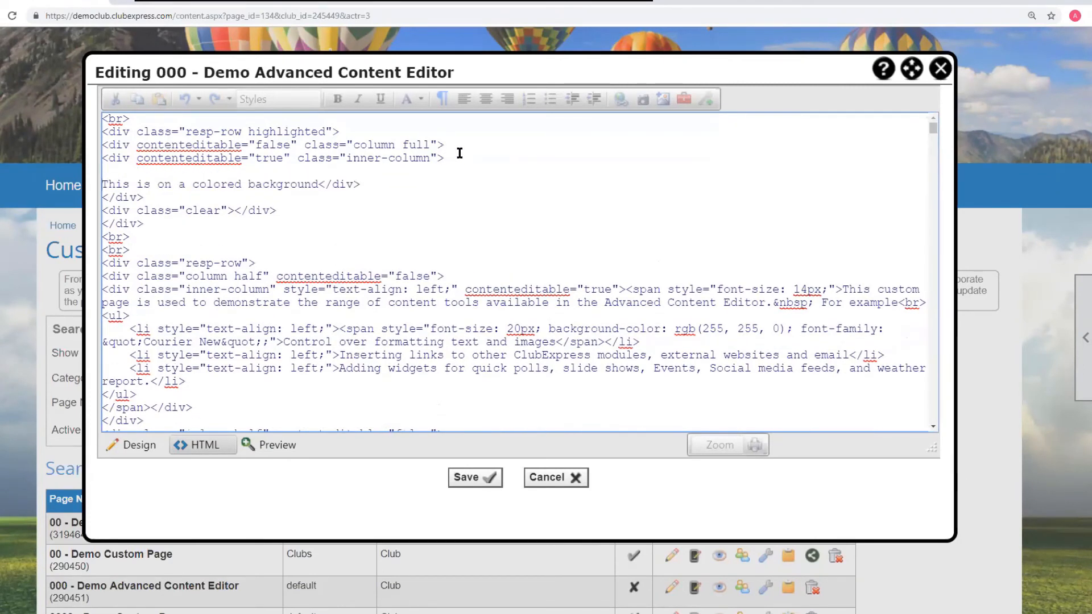
{"action": "left_click", "coordinate": [324, 183]}
{"action": "key", "text": "Return"}
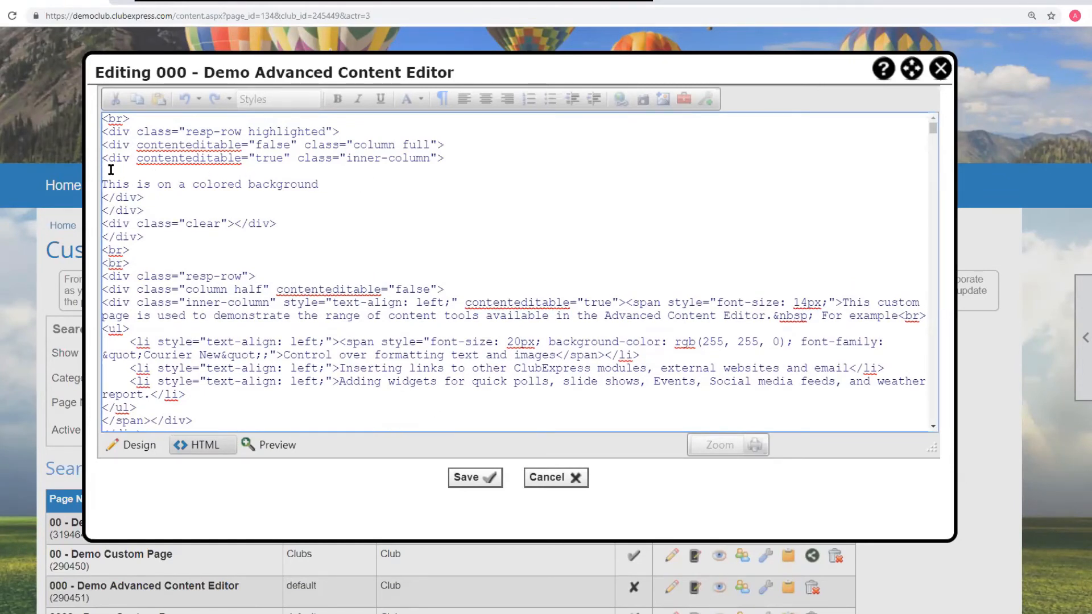
{"action": "type", "text": "<lib"}
{"action": "key", "text": "BackSpace"}
{"action": "type", "text": "v >"}
{"action": "left_click", "coordinate": [328, 181]}
{"action": "key", "text": "Return"}
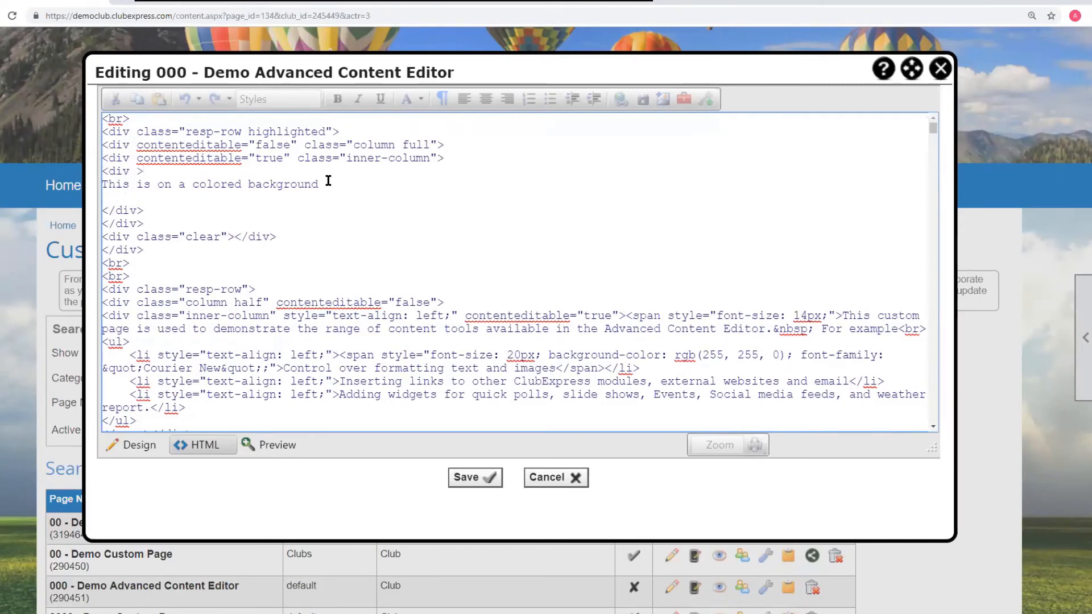
{"action": "type", "text": "<div>"}
- Give the new div the style "Background-color:red" and return to Design view
{"action": "left_click", "coordinate": [137, 171]}
{"action": "type", "text": "style= \"Background"}
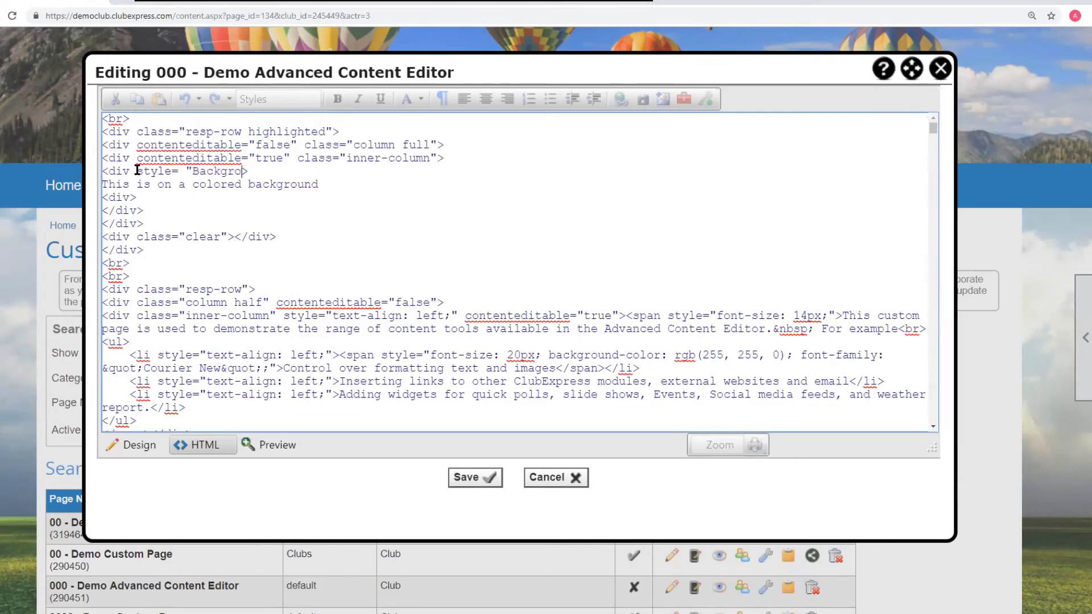
{"action": "type", "text": "-color:red\""}
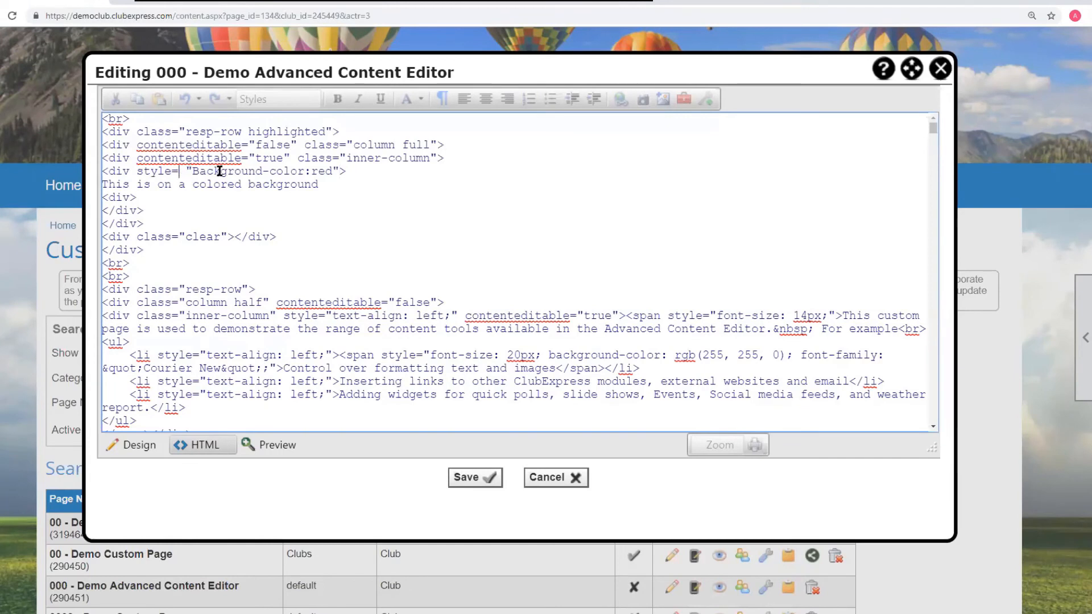
{"action": "key", "text": "BackSpace"}
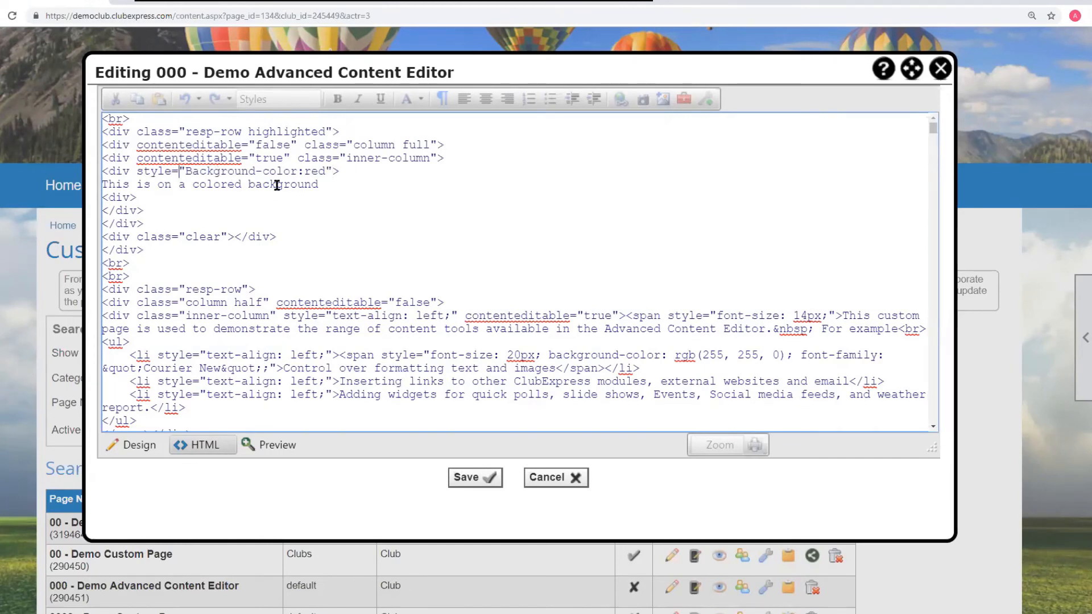
{"action": "left_click", "coordinate": [139, 445]}
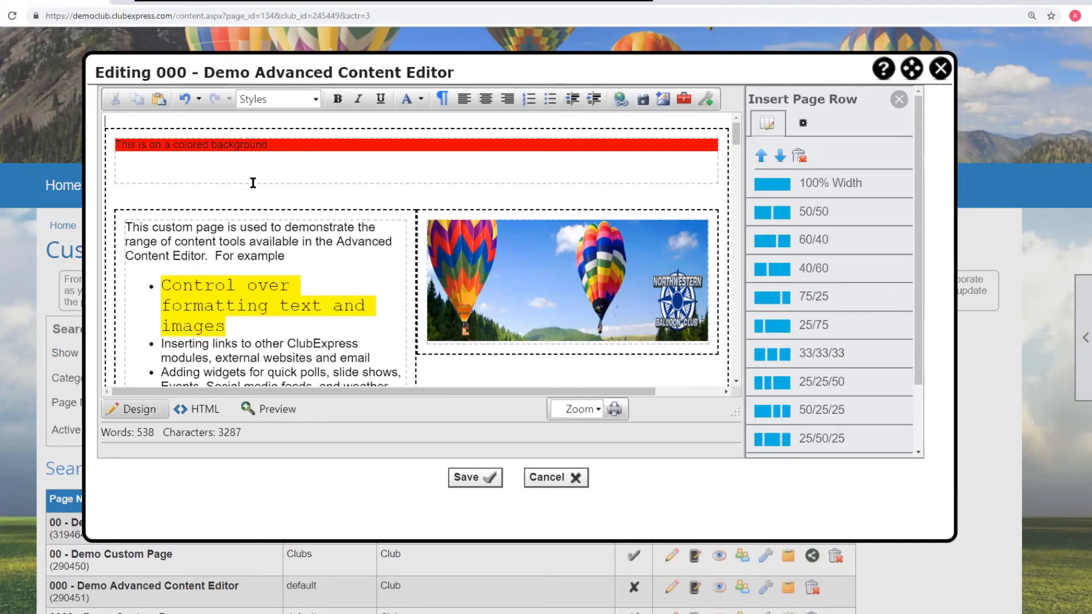
- In the HTML source, turn the div after the text into a closing </div> tag and return to Design view
{"action": "left_click", "coordinate": [201, 410]}
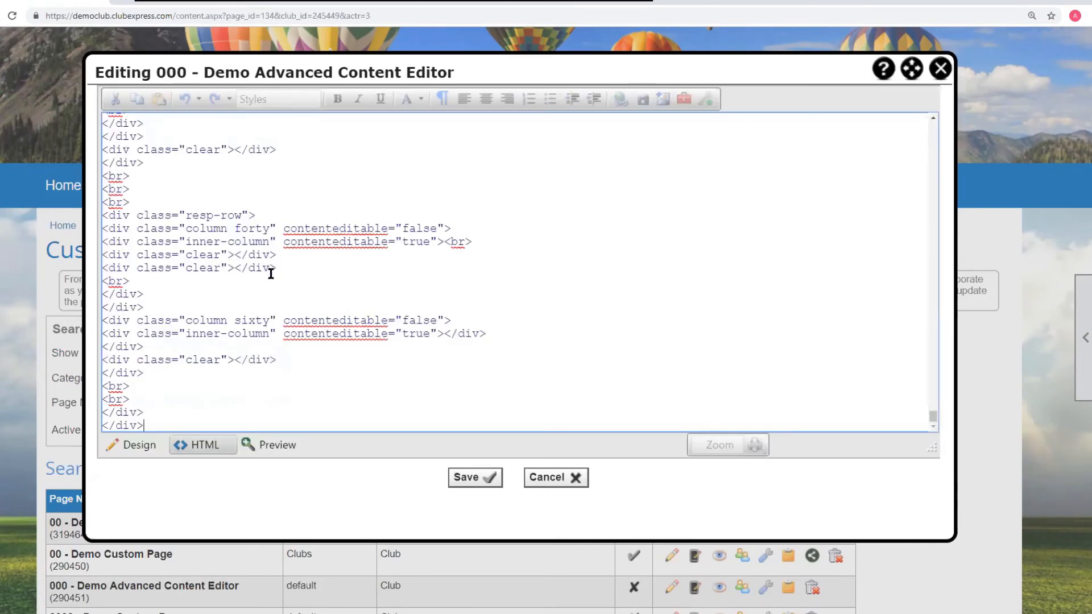
{"action": "scroll", "coordinate": [268, 261], "scroll_direction": "up", "scroll_amount": 10}
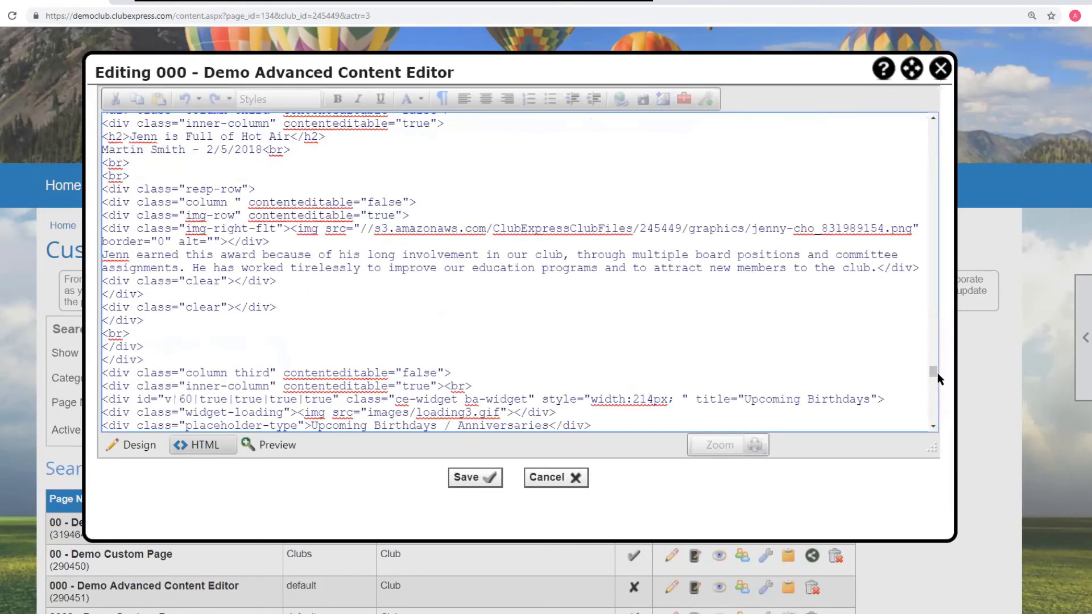
{"action": "left_click_drag", "start_coordinate": [932, 367], "coordinate": [931, 126]}
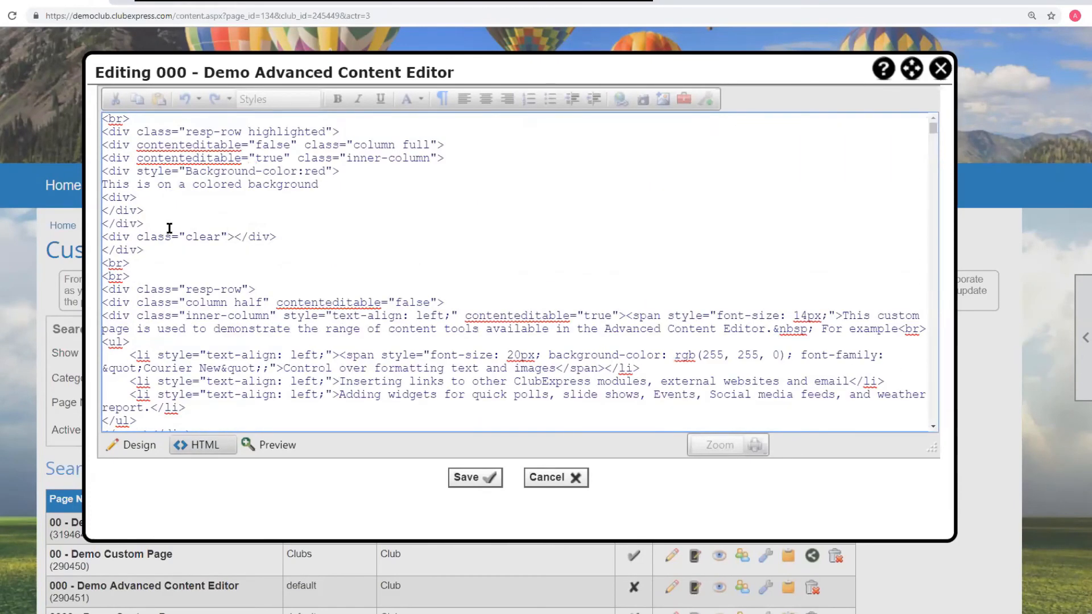
{"action": "left_click", "coordinate": [110, 198]}
{"action": "type", "text": "/"}
{"action": "left_click", "coordinate": [131, 445]}
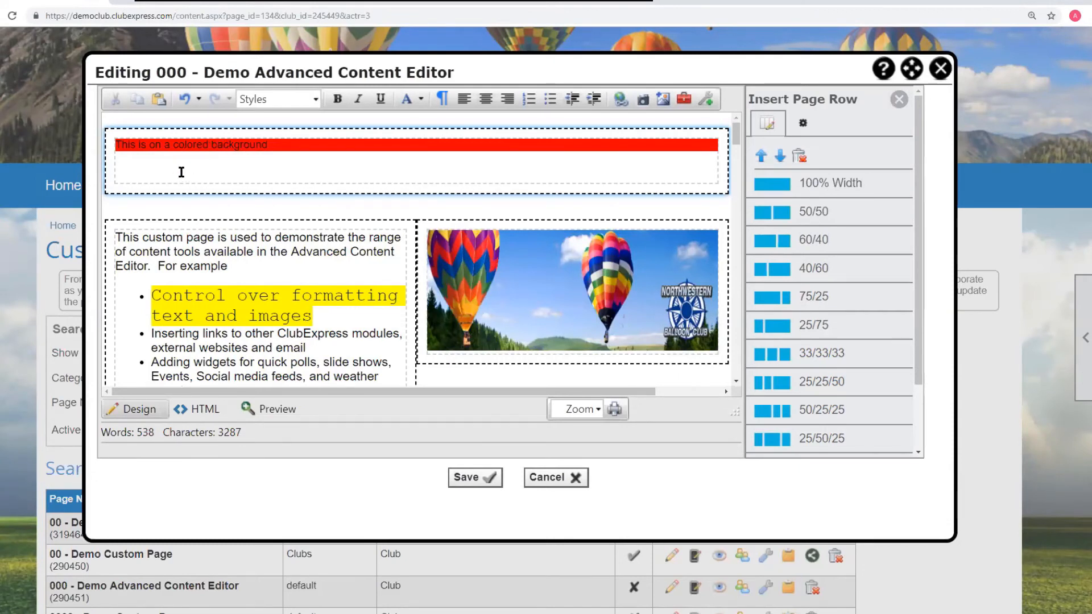
- Add four lines of placeholder text inside the colored block
{"action": "left_click", "coordinate": [277, 146]}
{"action": "key", "text": "Return"}
{"action": "type", "text": "dfsd"}
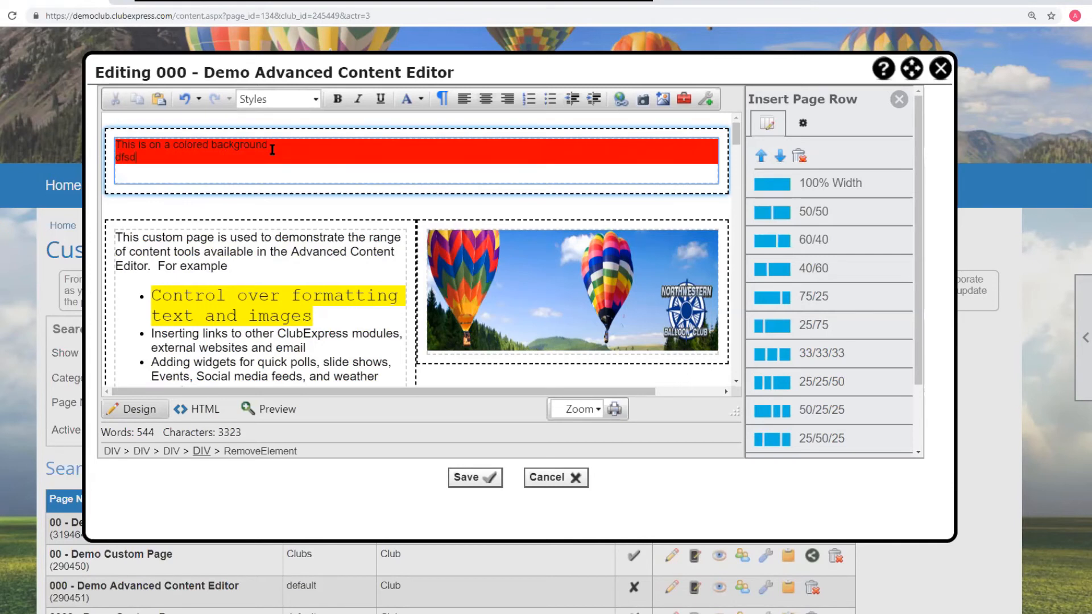
{"action": "type", "text": "s"}
{"action": "key", "text": "Return"}
{"action": "type", "text": "sfsdfsd"}
{"action": "key", "text": "Return"}
{"action": "type", "text": "sfgsdg"}
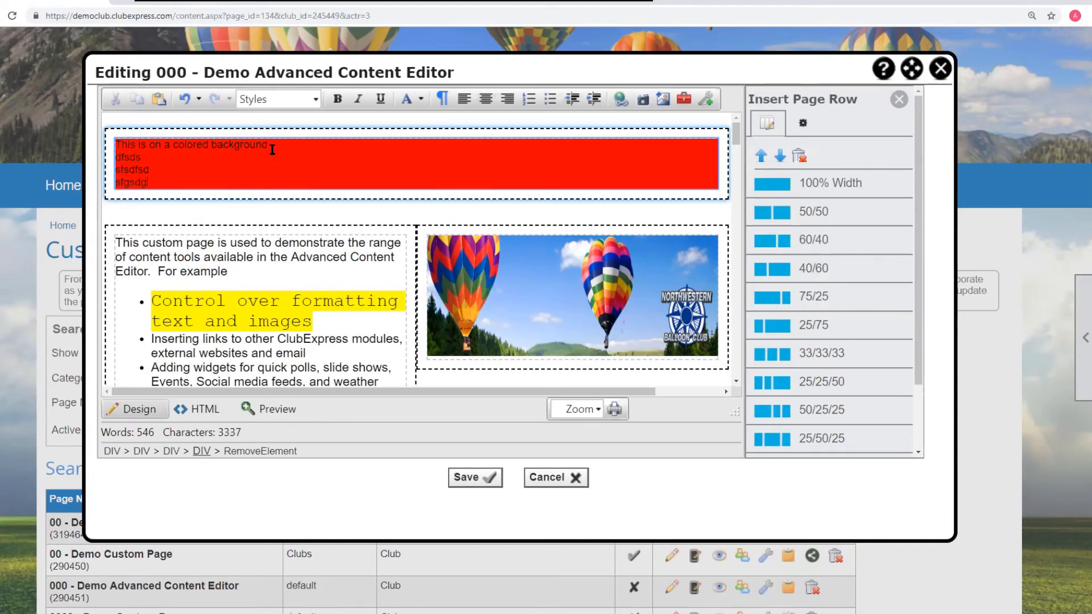
{"action": "type", "text": "s"}
{"action": "key", "text": "Return"}
{"action": "type", "text": "sgsdgdd"}
{"action": "key", "text": "Return"}
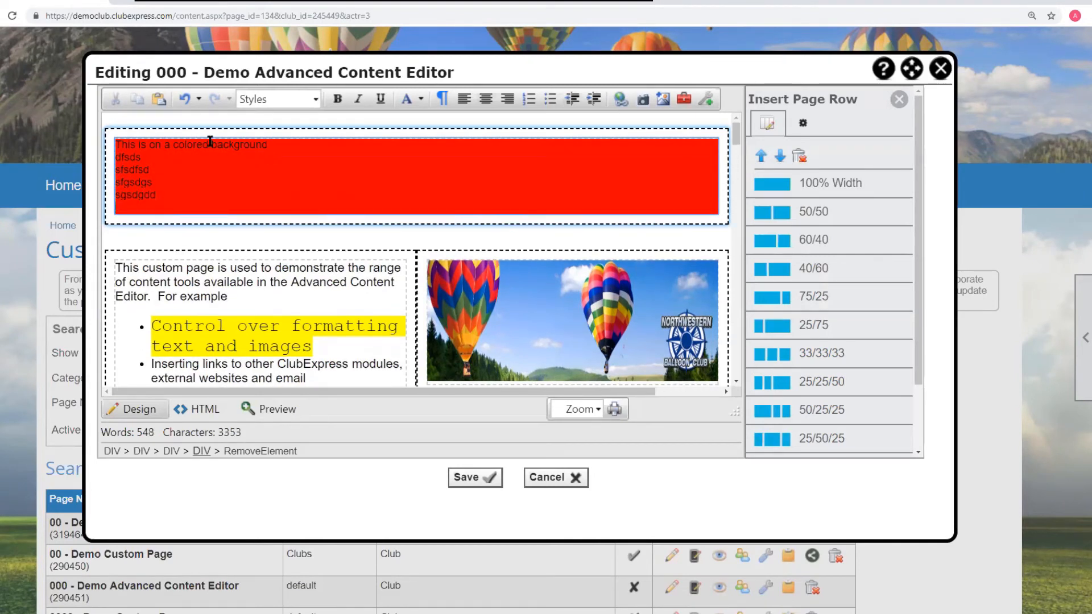
- Change the block's background color from the HTML source to lightblue and return to Design view
{"action": "scroll", "coordinate": [340, 227], "scroll_direction": "down", "scroll_amount": 5}
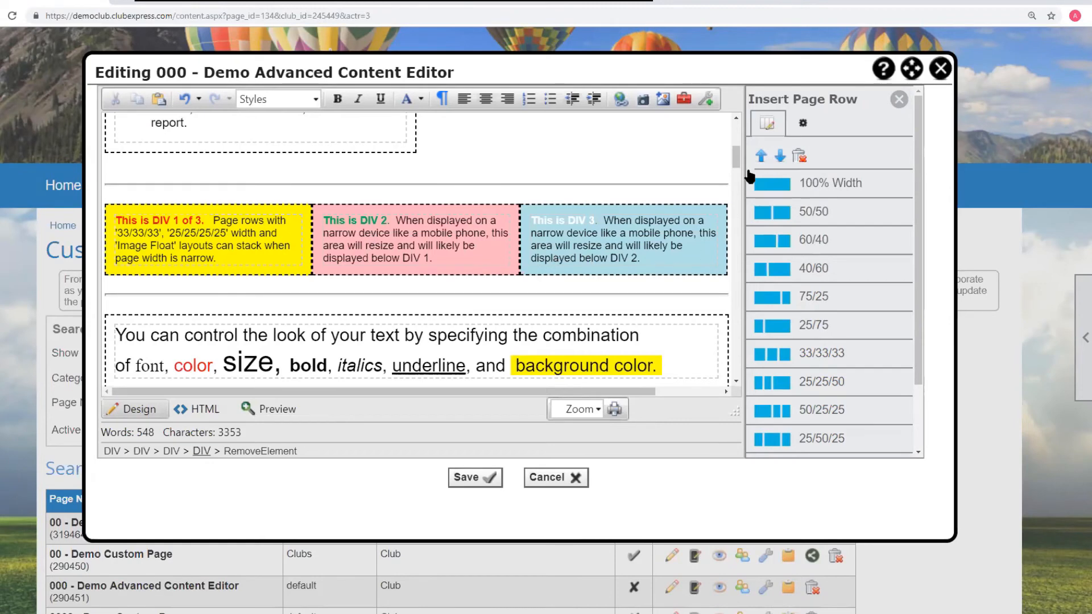
{"action": "left_click_drag", "start_coordinate": [733, 162], "coordinate": [736, 132]}
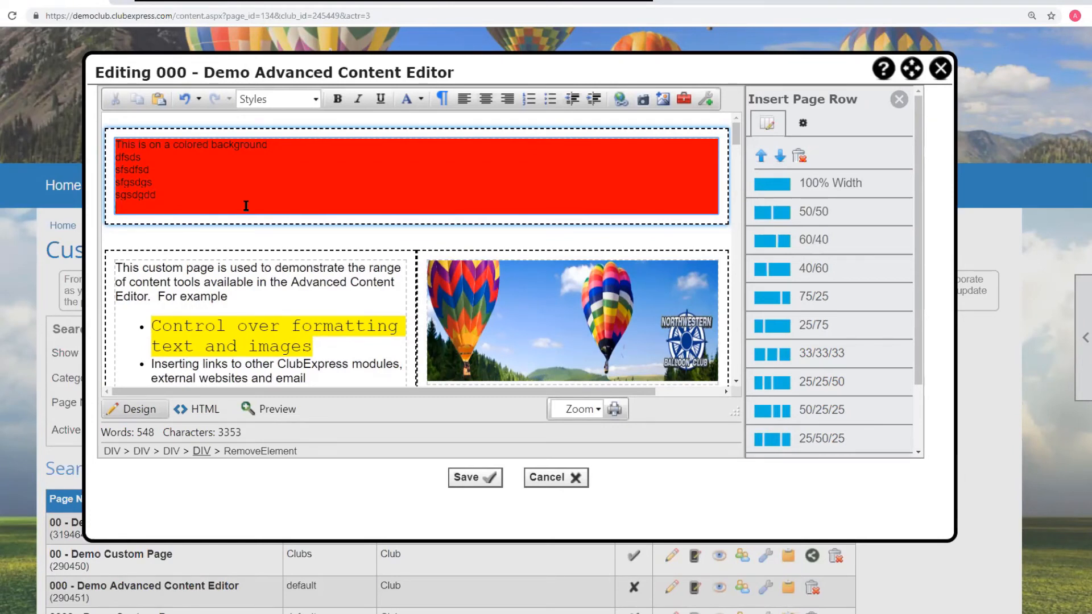
{"action": "left_click", "coordinate": [199, 409]}
{"action": "left_click_drag", "start_coordinate": [934, 417], "coordinate": [920, 96]}
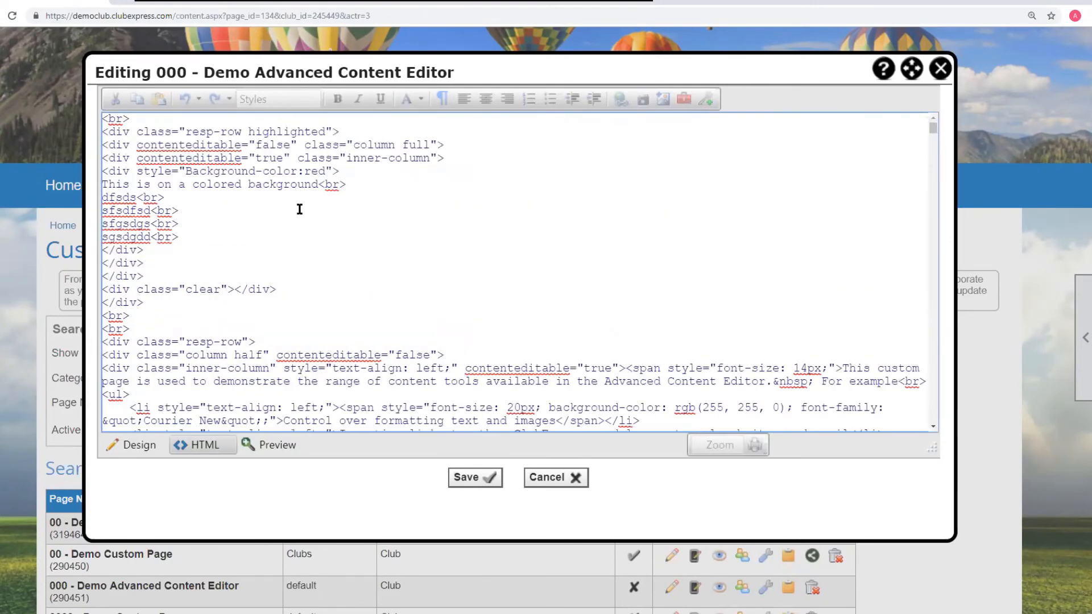
{"action": "left_click_drag", "start_coordinate": [305, 172], "coordinate": [325, 171]}
{"action": "type", "text": "lightblue"}
{"action": "left_click", "coordinate": [140, 445]}
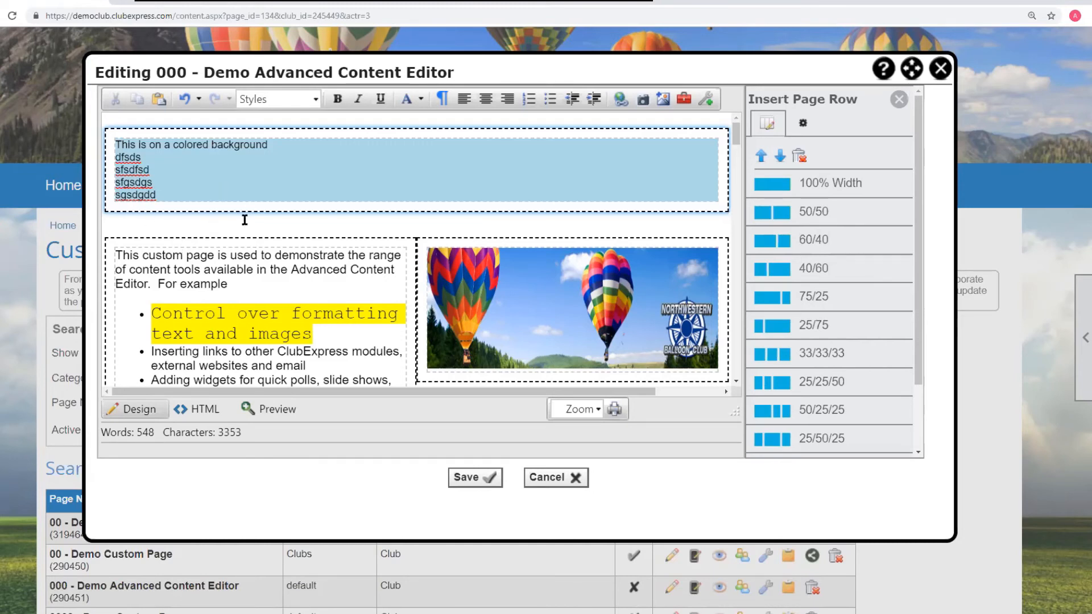
- Add a new custom page with page name and menu text 0000 and save it
{"action": "scroll", "coordinate": [319, 214], "scroll_direction": "up", "scroll_amount": 2}
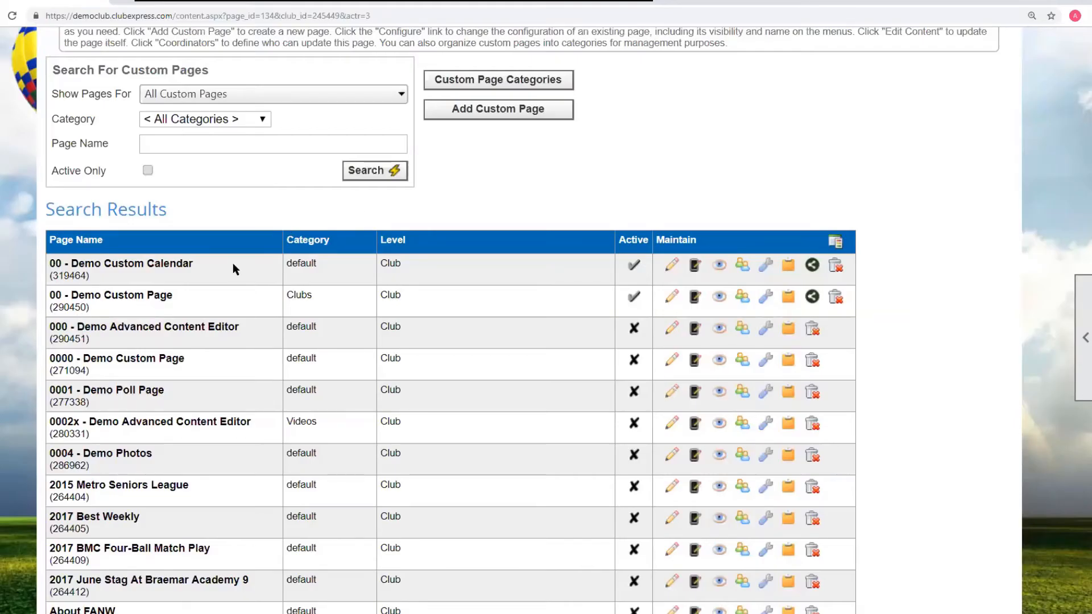
{"action": "left_click", "coordinate": [507, 110]}
{"action": "type", "text": "0000"}
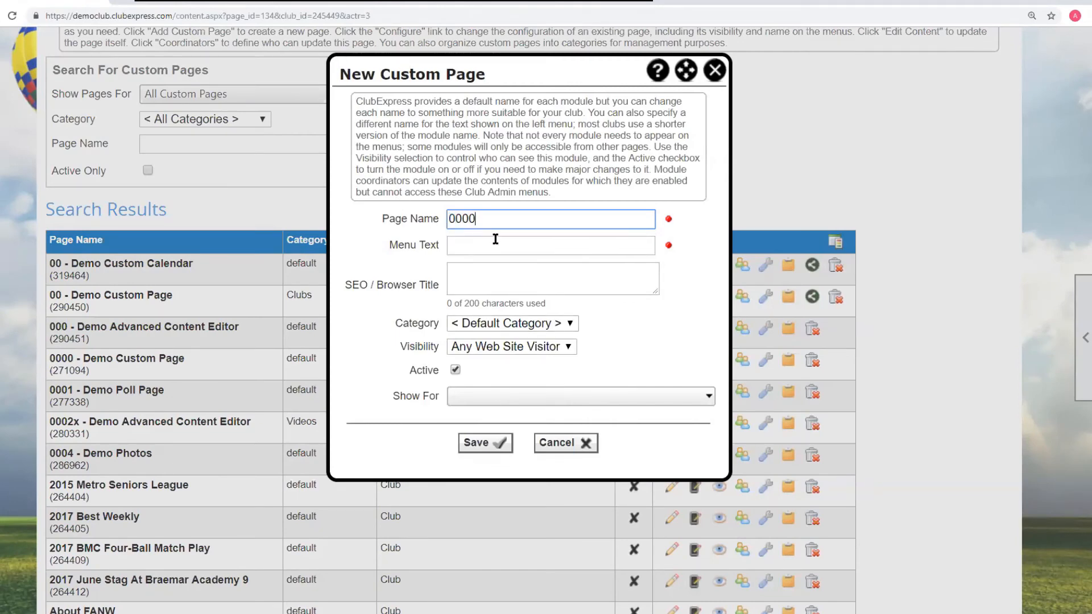
{"action": "left_click", "coordinate": [519, 277]}
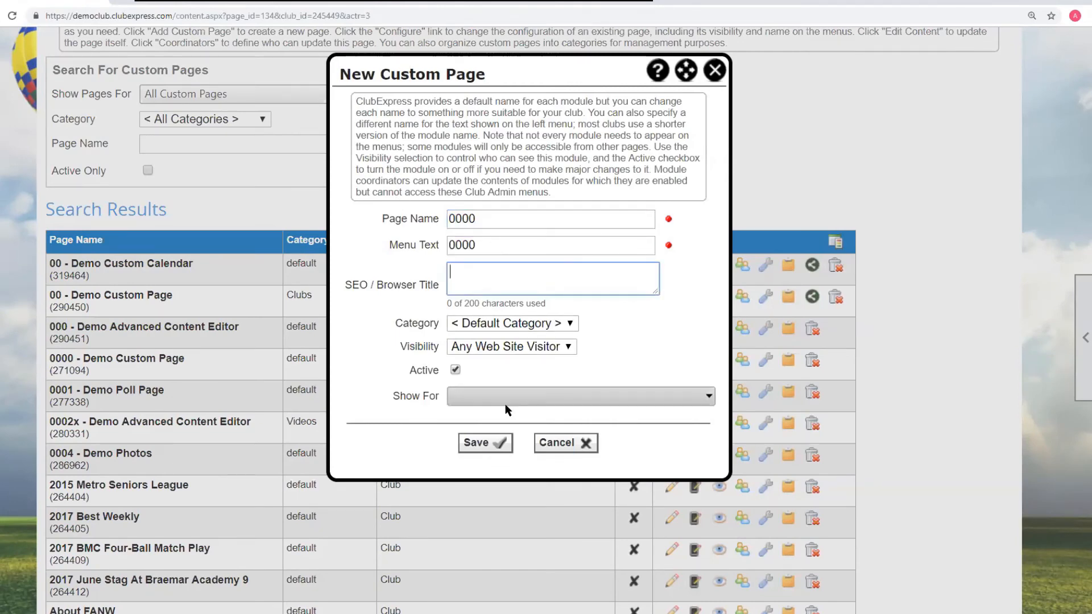
{"action": "left_click", "coordinate": [486, 443]}
{"action": "mouse_move", "coordinate": [342, 394]}
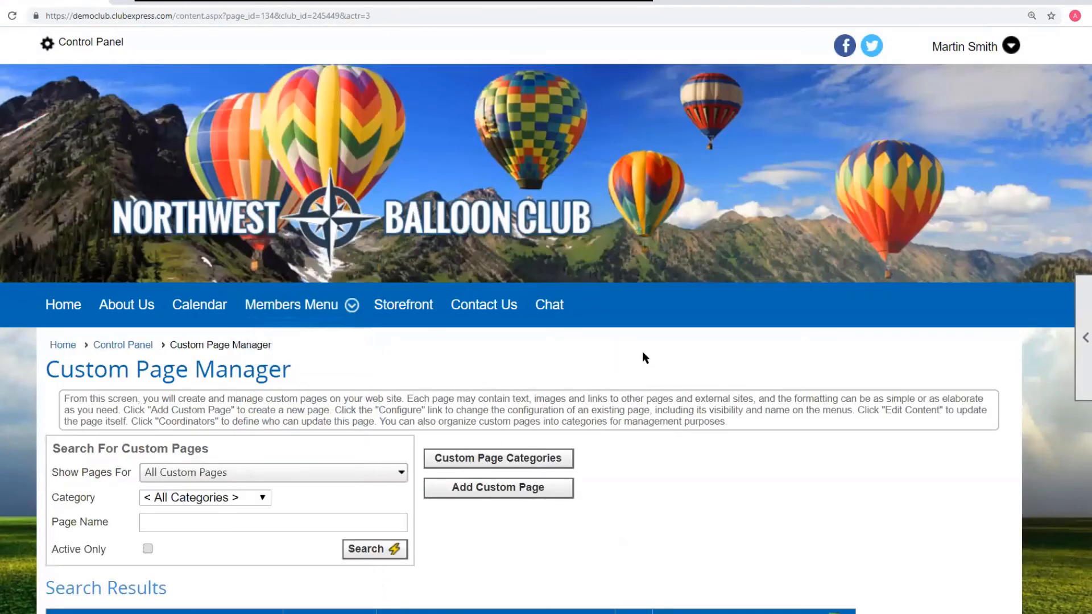
- Open the 0000 page's content for editing and place the cursor in its empty row
{"action": "scroll", "coordinate": [626, 358], "scroll_direction": "down", "scroll_amount": 5}
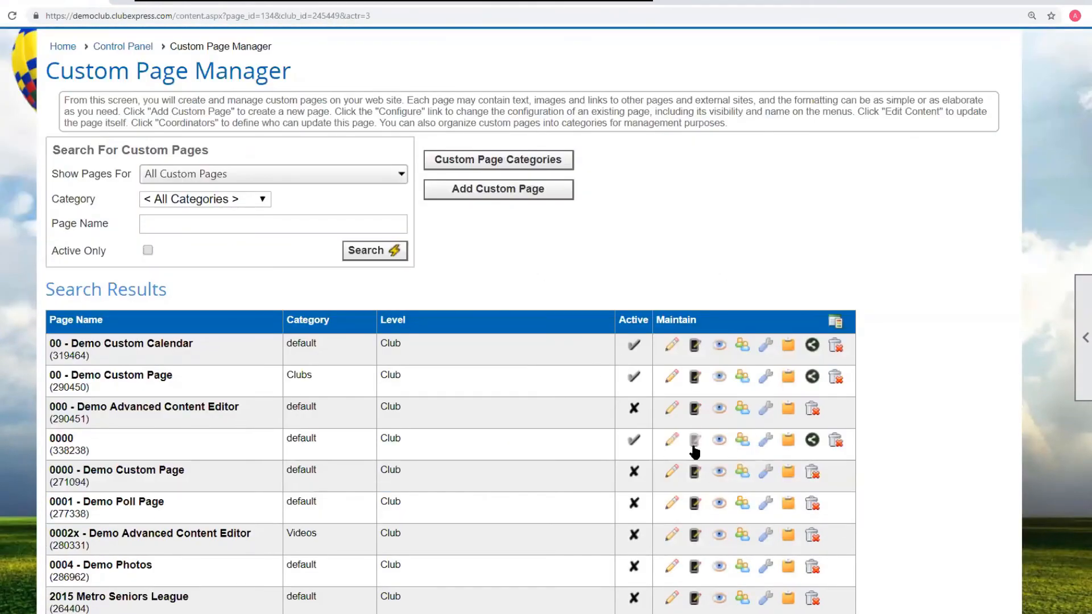
{"action": "left_click", "coordinate": [672, 441]}
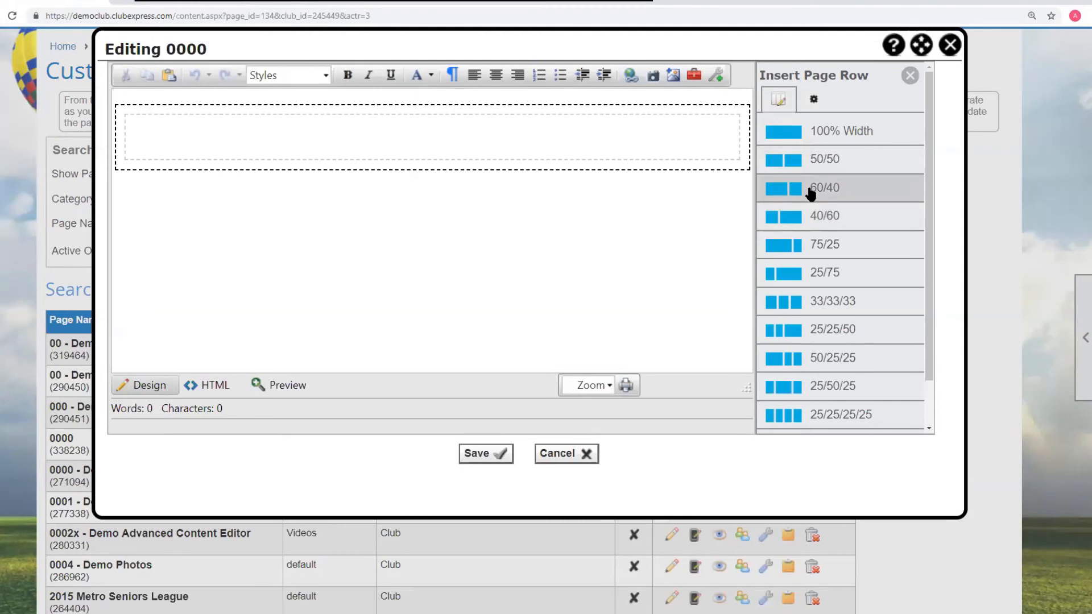
{"action": "left_click", "coordinate": [208, 135]}
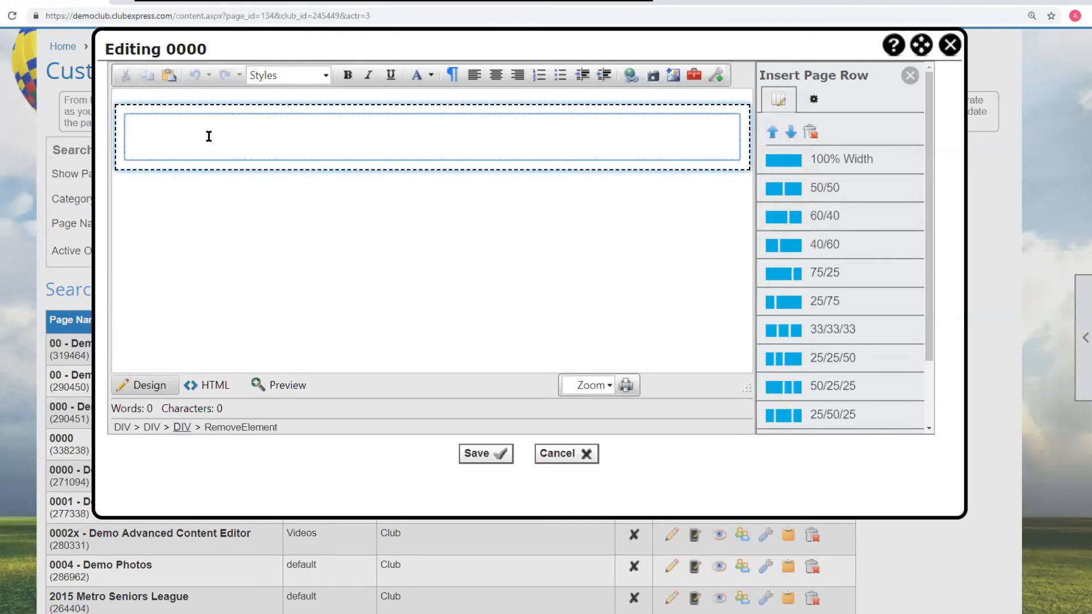
- Enter the text 'This is a link with a thumbnail' in the empty row
{"action": "type", "text": "This is a link with a thumbnail"}
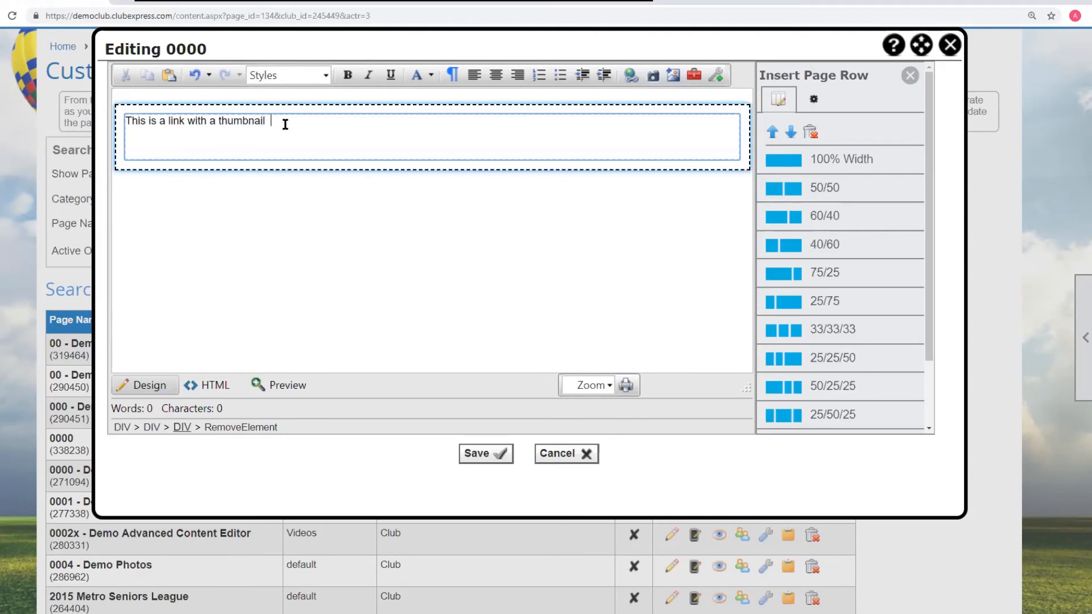
- Start building a link of type Custom Page pointing to the 0004 - Demo Photos page
{"action": "left_click", "coordinate": [630, 77]}
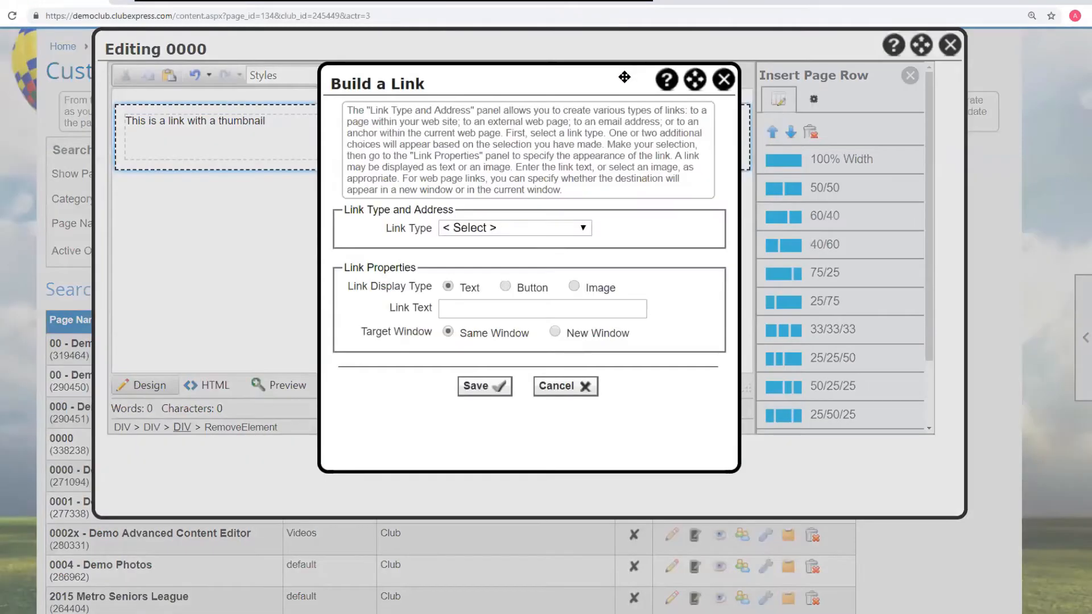
{"action": "left_click", "coordinate": [500, 230]}
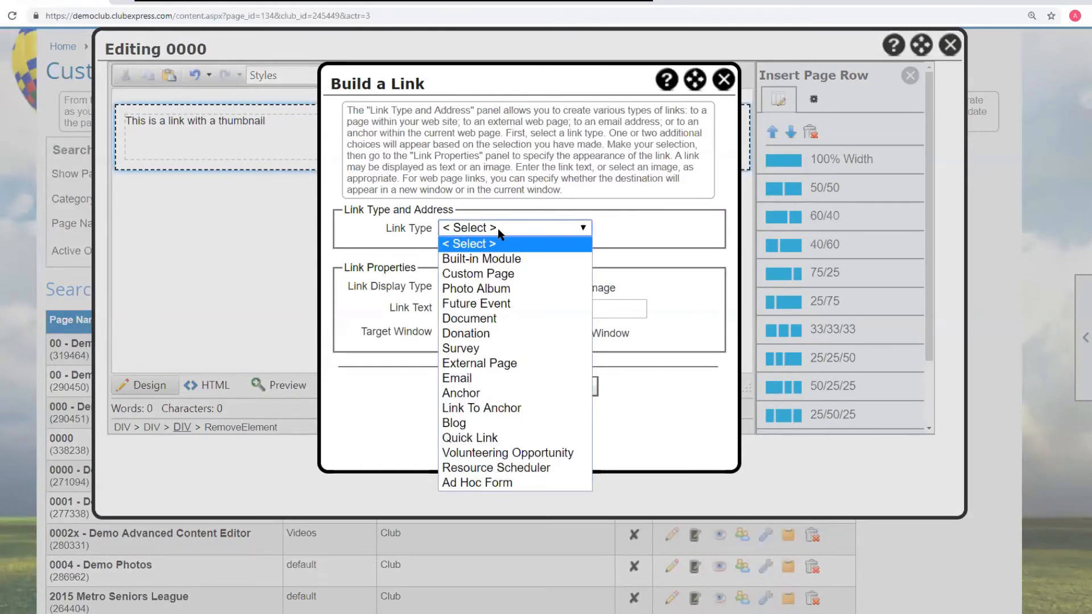
{"action": "left_click", "coordinate": [473, 274]}
{"action": "left_click", "coordinate": [470, 249]}
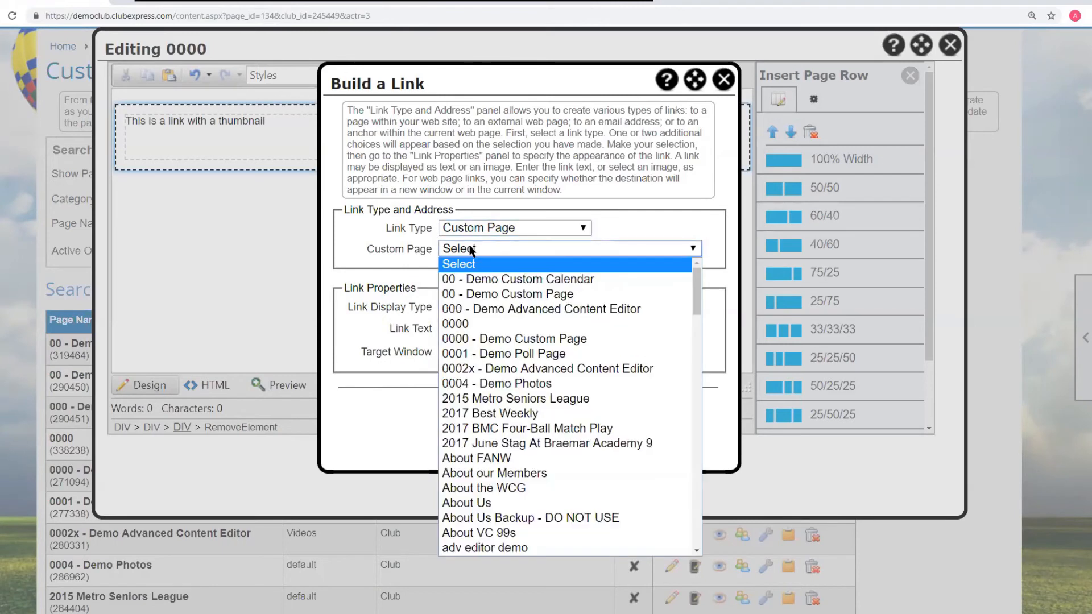
{"action": "left_click", "coordinate": [522, 385]}
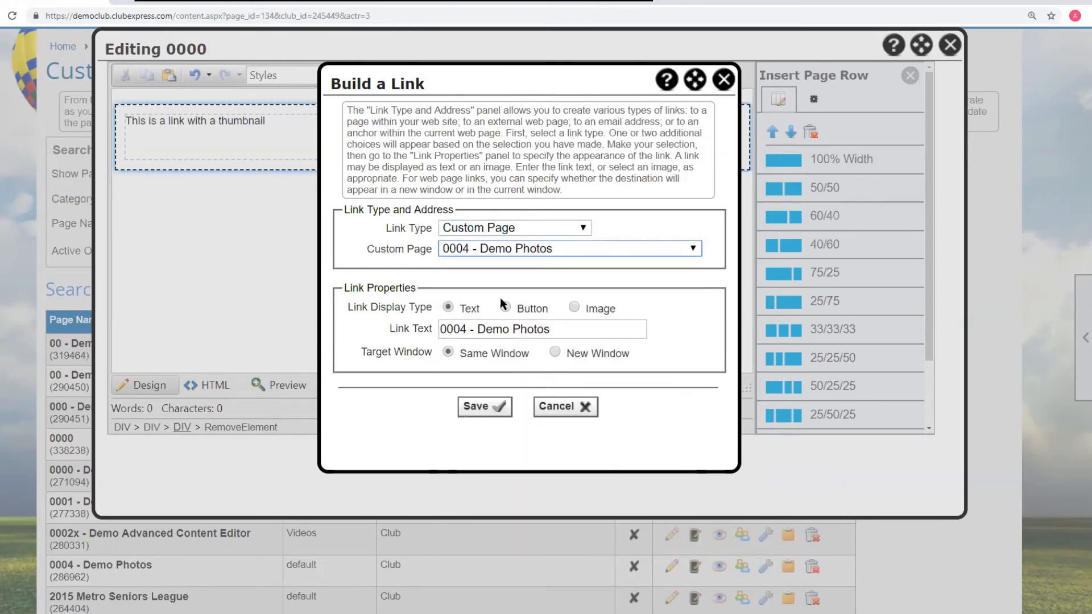
- Display the link as an image, choosing icon2.png from a file-name search for icon, and save the link
{"action": "left_click", "coordinate": [574, 307]}
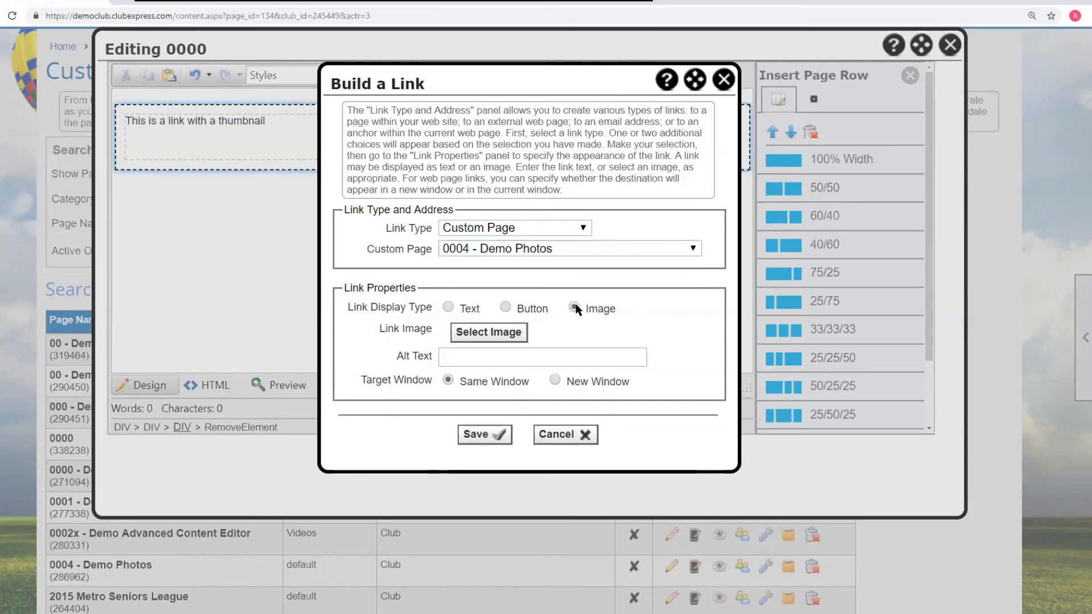
{"action": "left_click", "coordinate": [514, 337]}
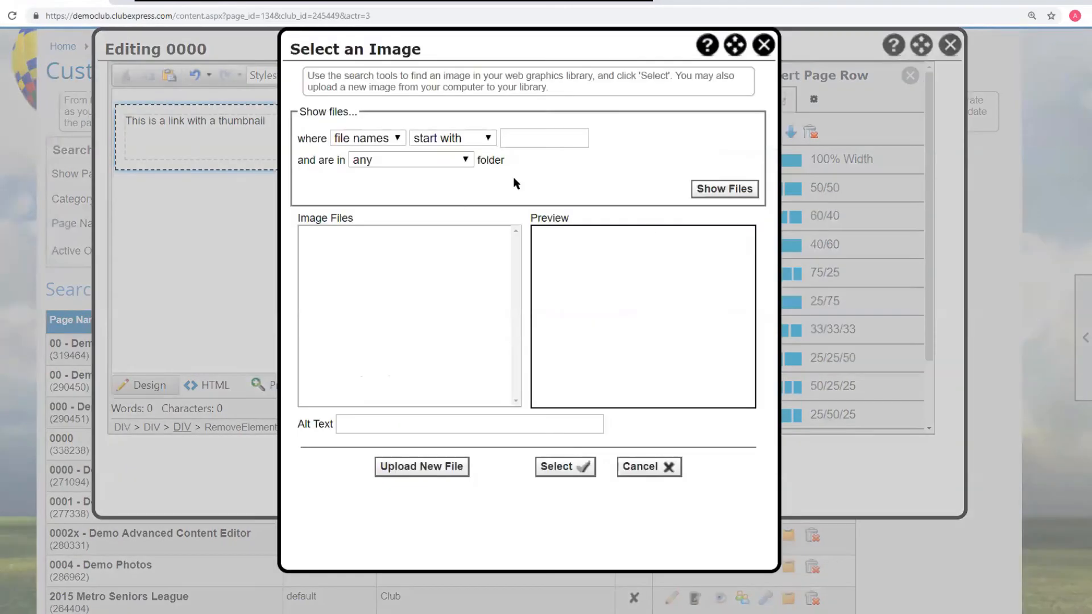
{"action": "left_click", "coordinate": [536, 141]}
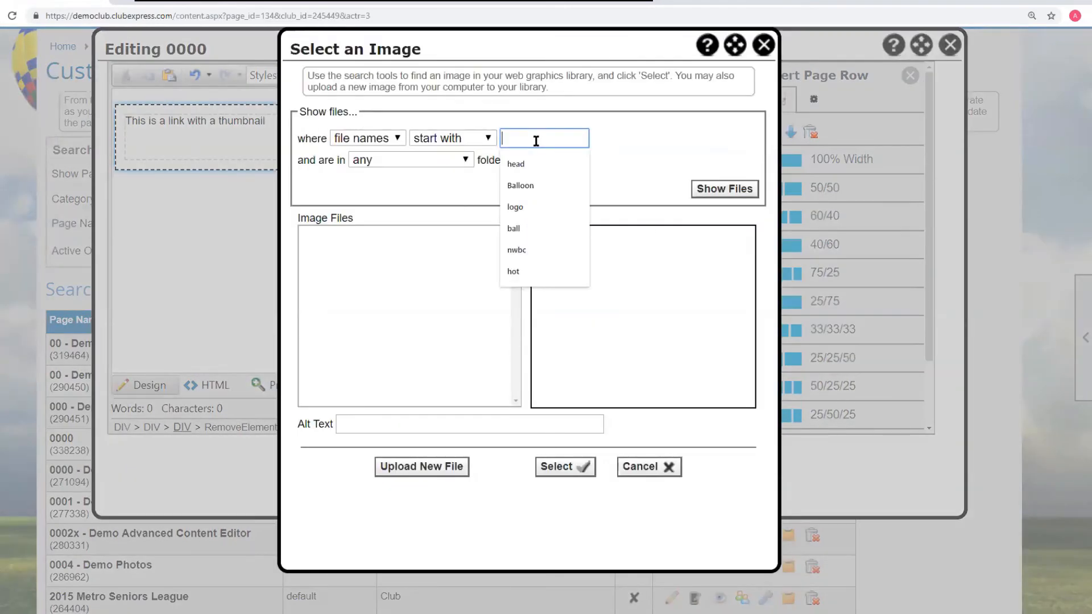
{"action": "type", "text": "ico"}
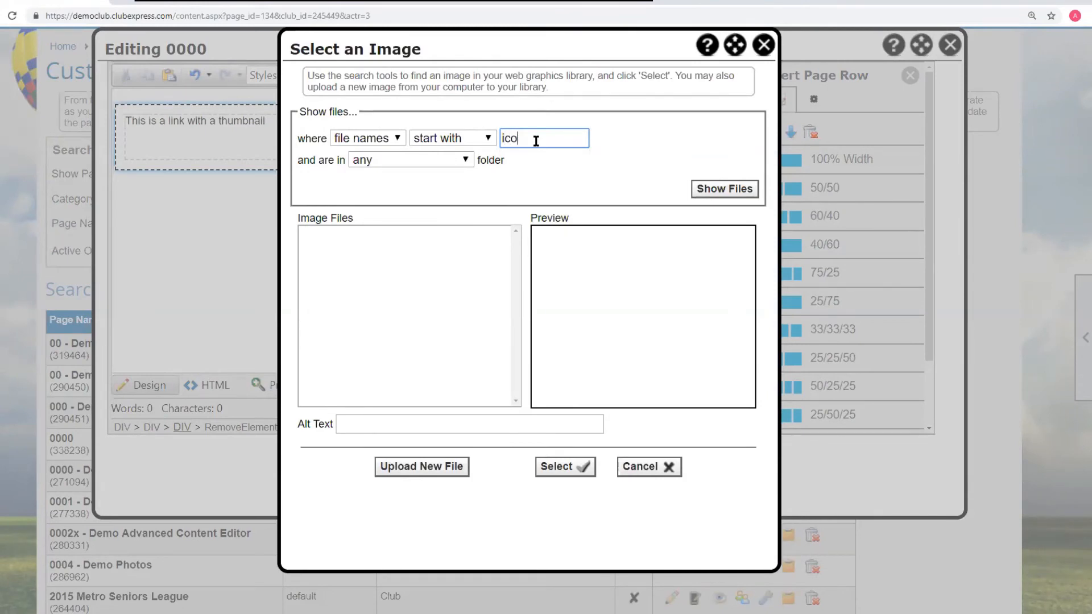
{"action": "type", "text": "n"}
{"action": "left_click", "coordinate": [707, 189]}
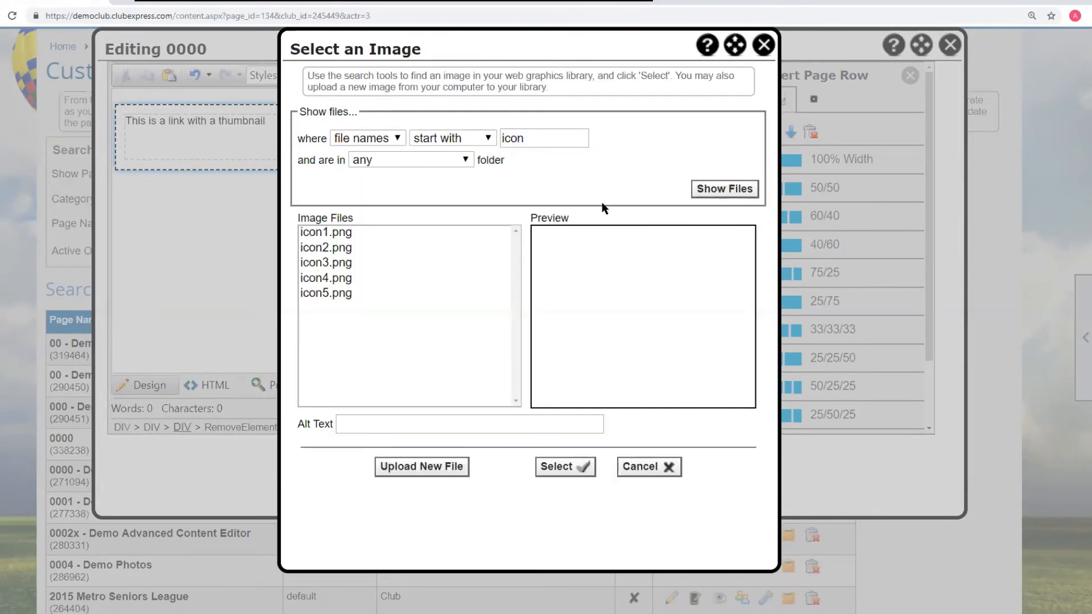
{"action": "left_click", "coordinate": [317, 247]}
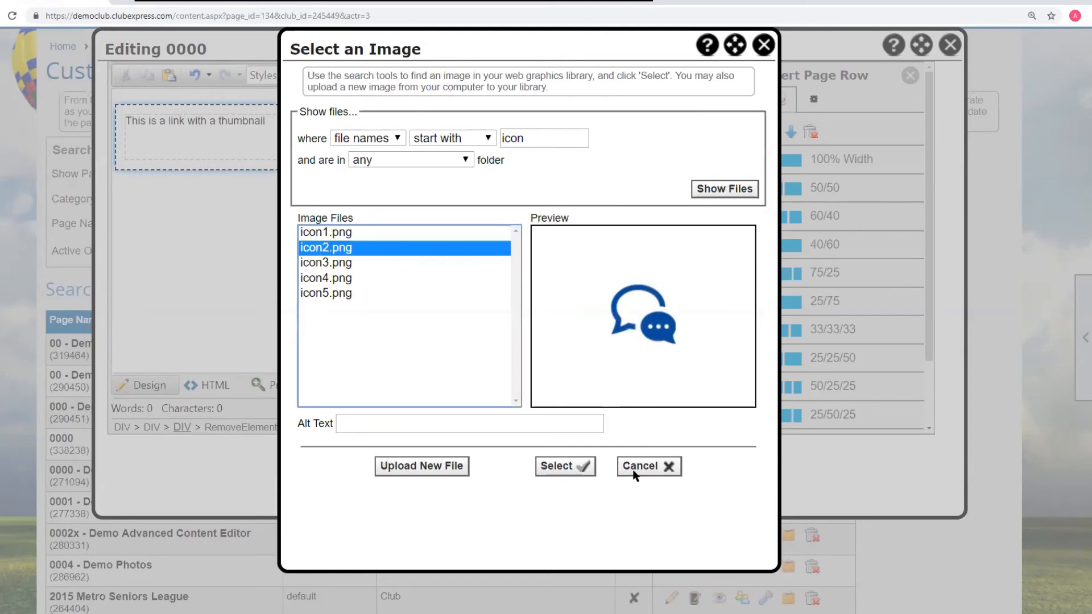
{"action": "left_click", "coordinate": [572, 475]}
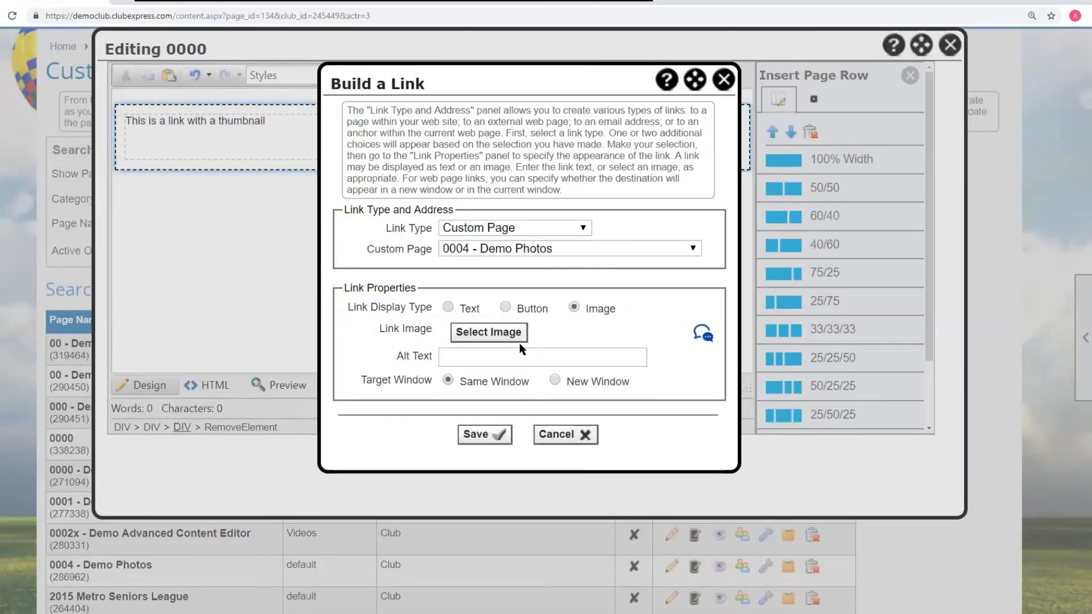
{"action": "left_click", "coordinate": [486, 435]}
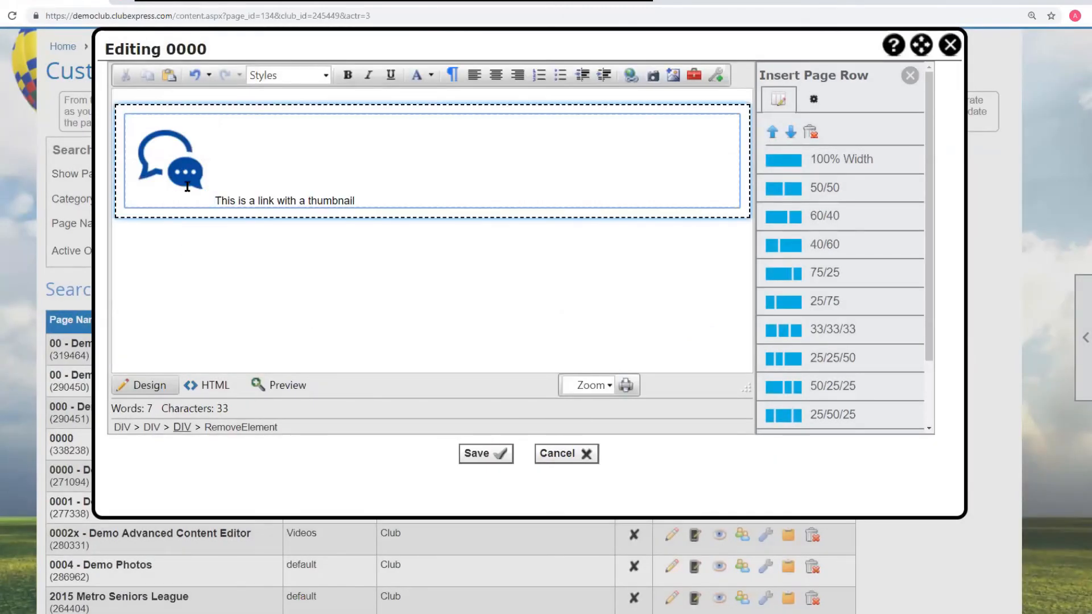
- Save the page content and open the 0000 page for viewing
{"action": "left_click", "coordinate": [503, 453]}
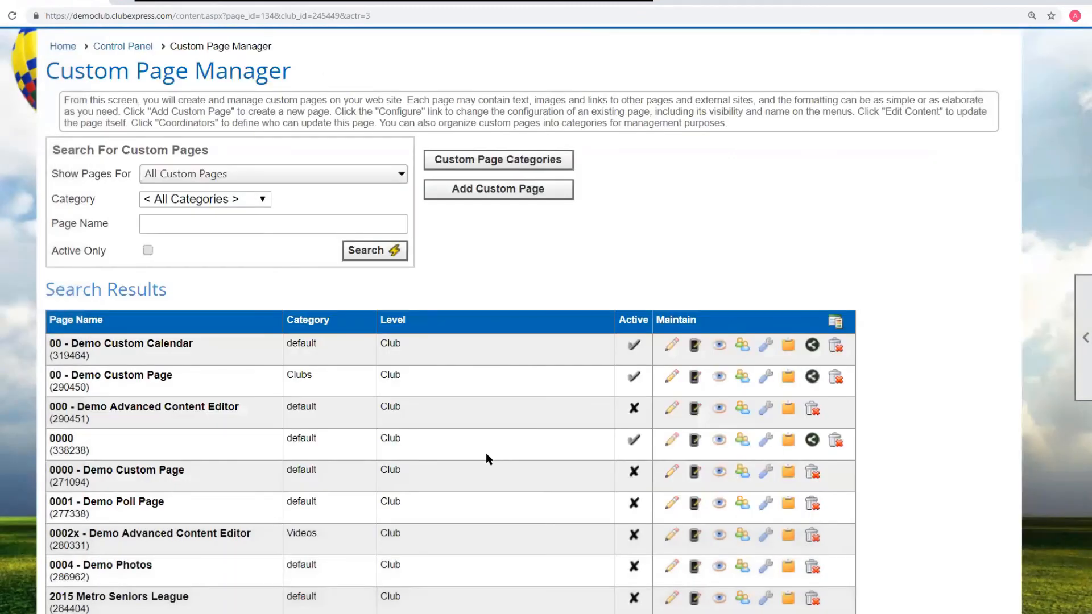
{"action": "left_click", "coordinate": [720, 442]}
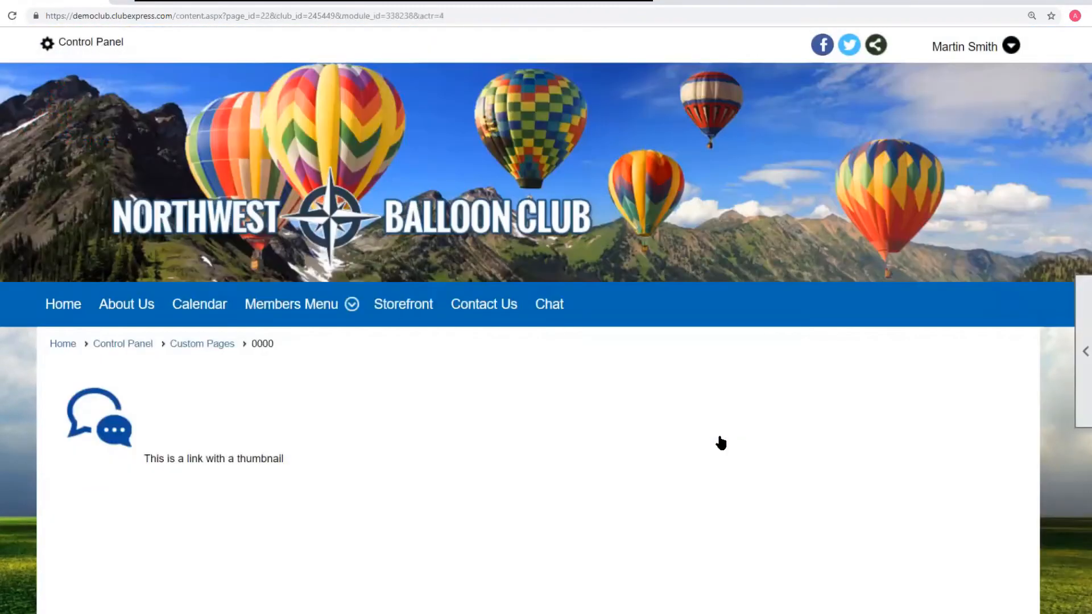
- Test the thumbnail link to the 0004 - Demo Photos page and go back to the Custom Page Manager
{"action": "scroll", "coordinate": [551, 426], "scroll_direction": "down", "scroll_amount": 3}
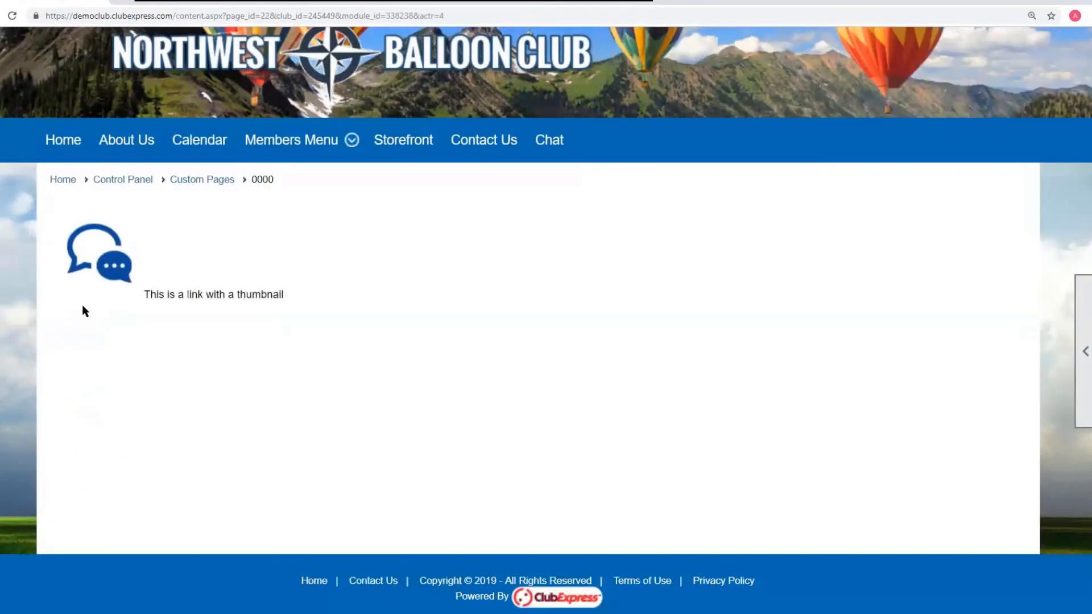
{"action": "left_click", "coordinate": [111, 263]}
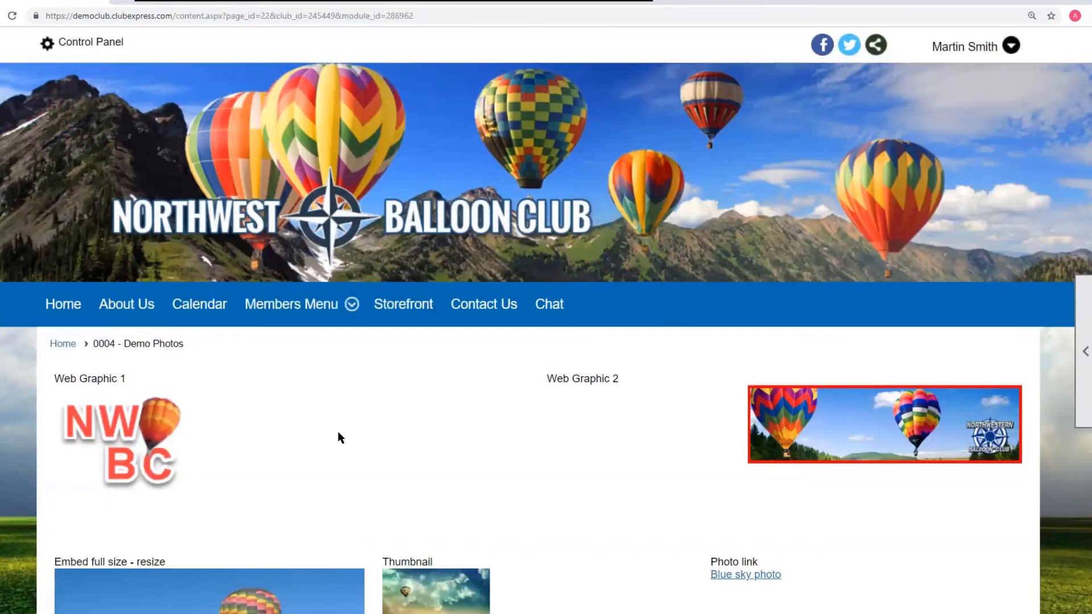
{"action": "scroll", "coordinate": [340, 437], "scroll_direction": "down", "scroll_amount": 5}
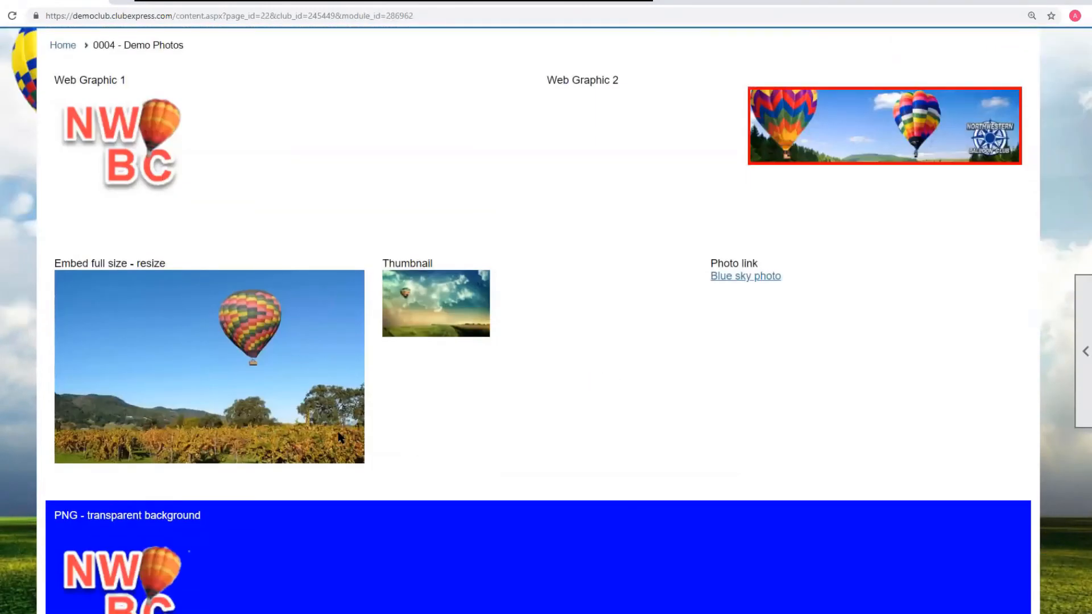
{"action": "key", "text": "alt+Left"}
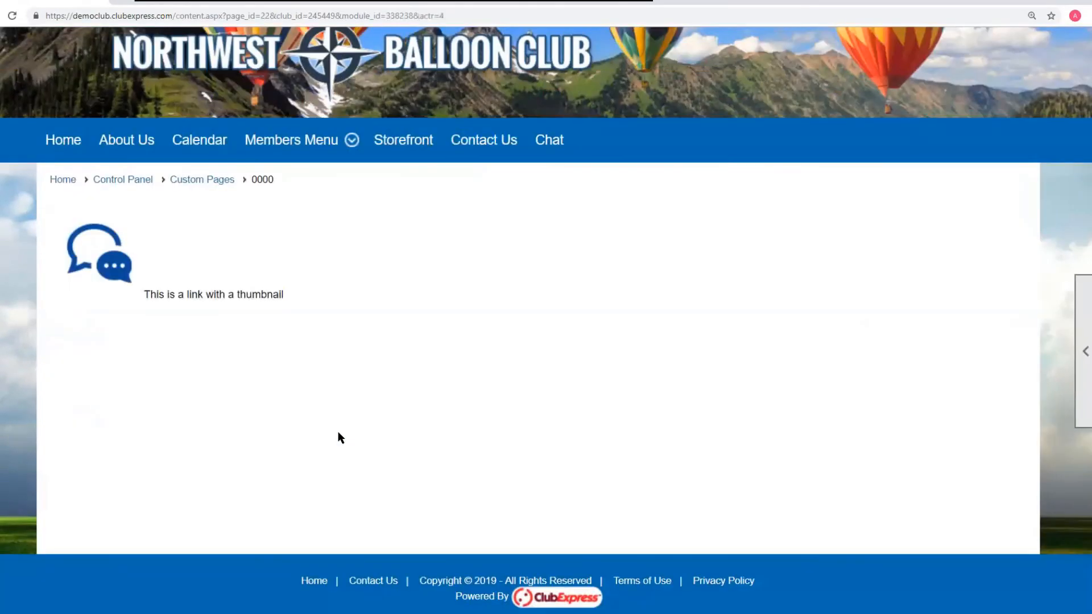
{"action": "key", "text": "alt+Left"}
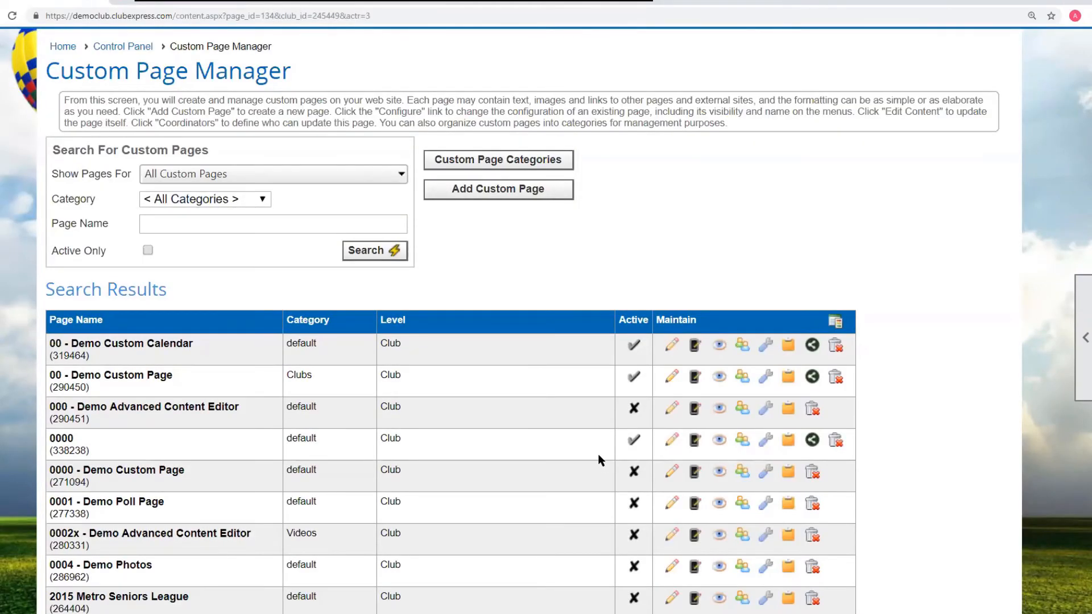
- Open Domain Names/Quick Links from the Control Panel's website setup section
{"action": "scroll", "coordinate": [593, 450], "scroll_direction": "down", "scroll_amount": 2}
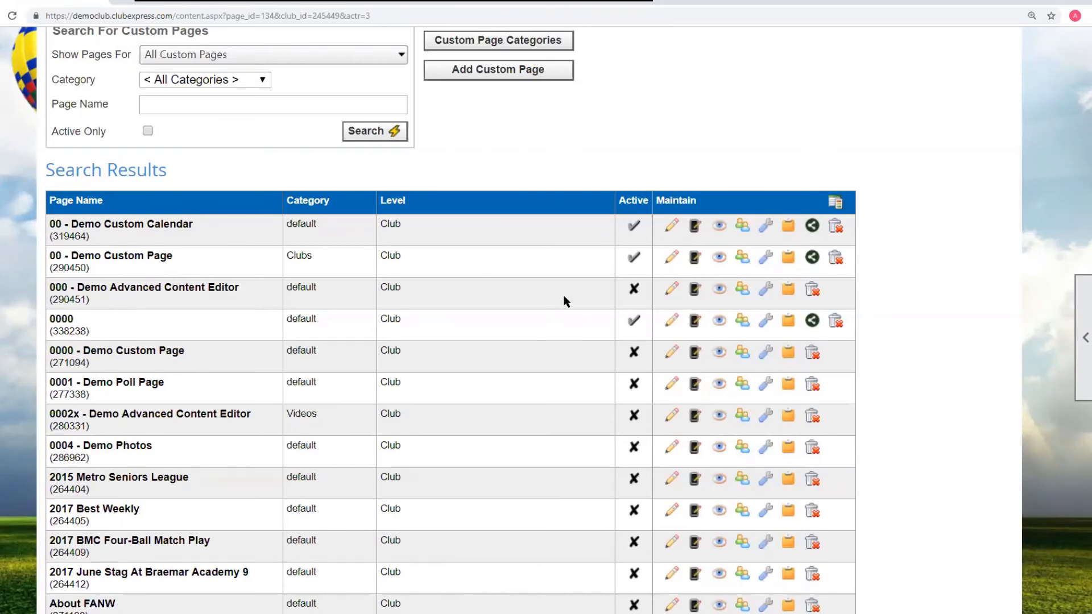
{"action": "scroll", "coordinate": [563, 300], "scroll_direction": "up", "scroll_amount": 6}
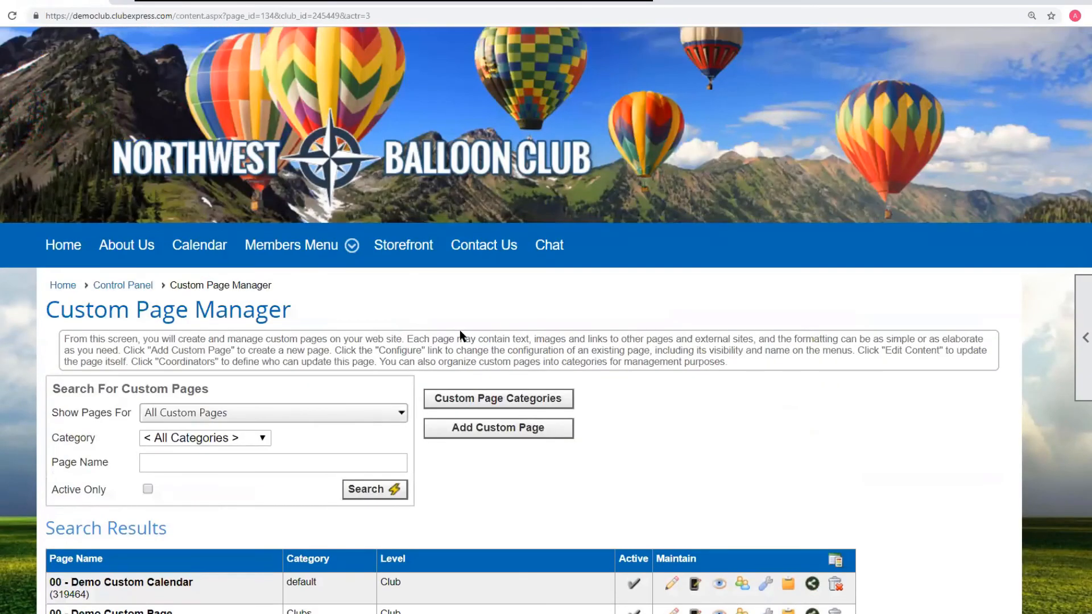
{"action": "left_click", "coordinate": [110, 287]}
{"action": "scroll", "coordinate": [568, 306], "scroll_direction": "down", "scroll_amount": 10}
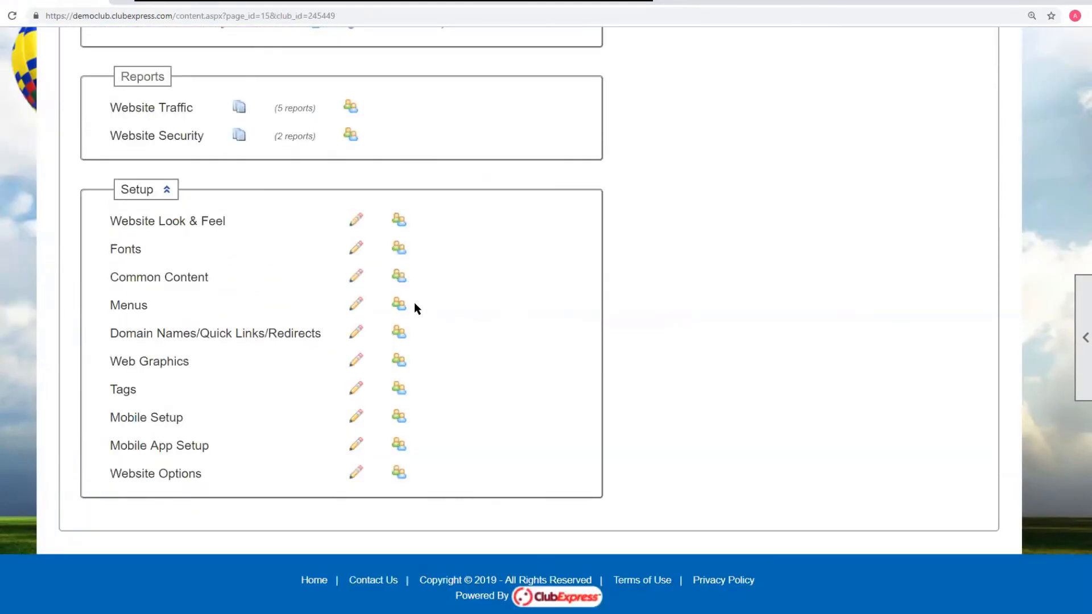
{"action": "scroll", "coordinate": [414, 308], "scroll_direction": "up", "scroll_amount": 7}
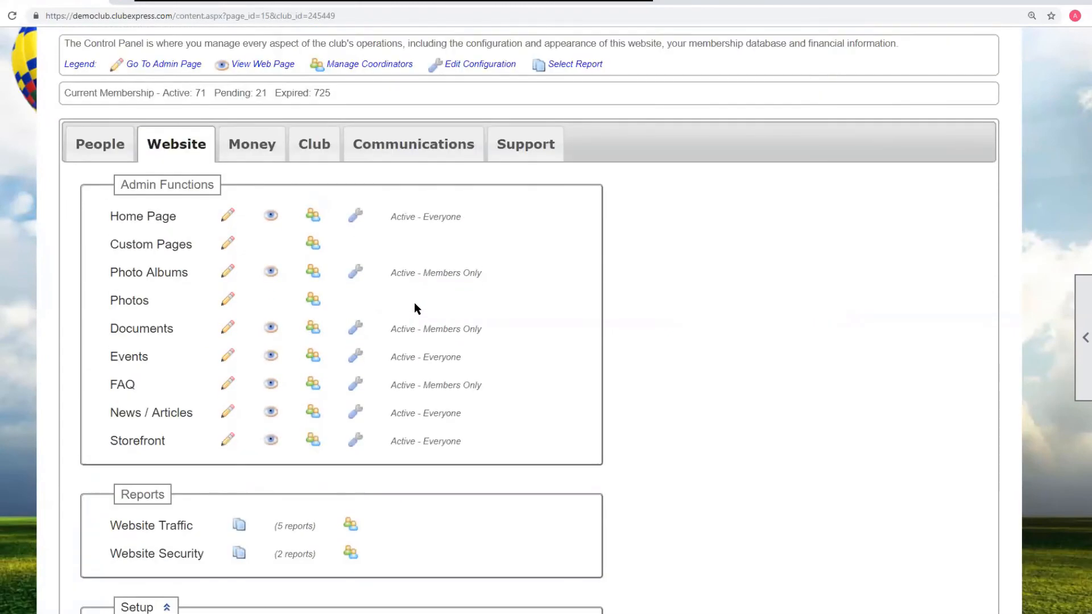
{"action": "scroll", "coordinate": [414, 307], "scroll_direction": "down", "scroll_amount": 7}
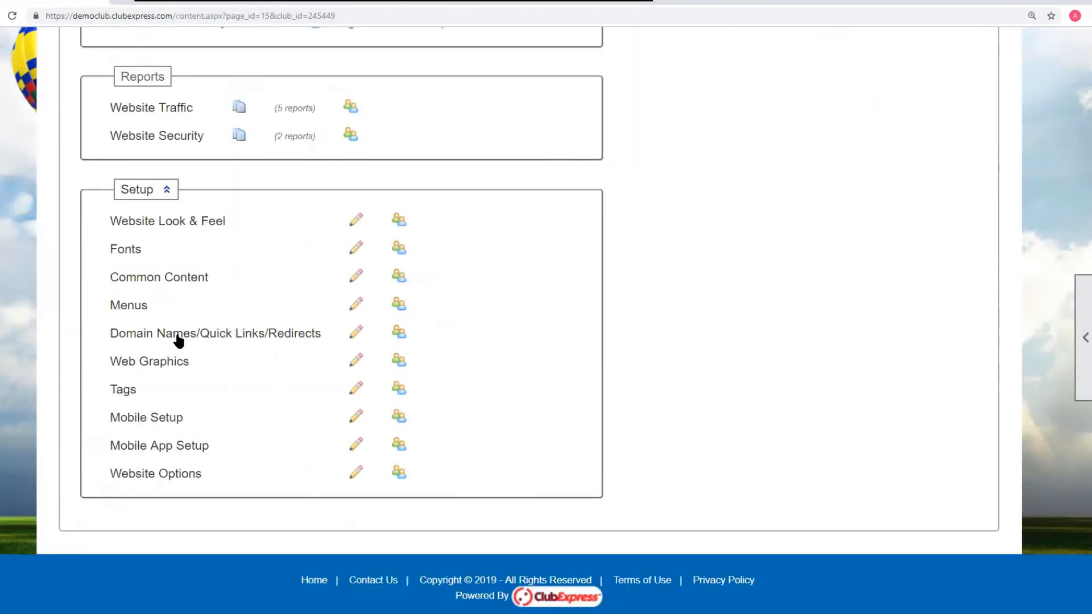
{"action": "left_click", "coordinate": [272, 335]}
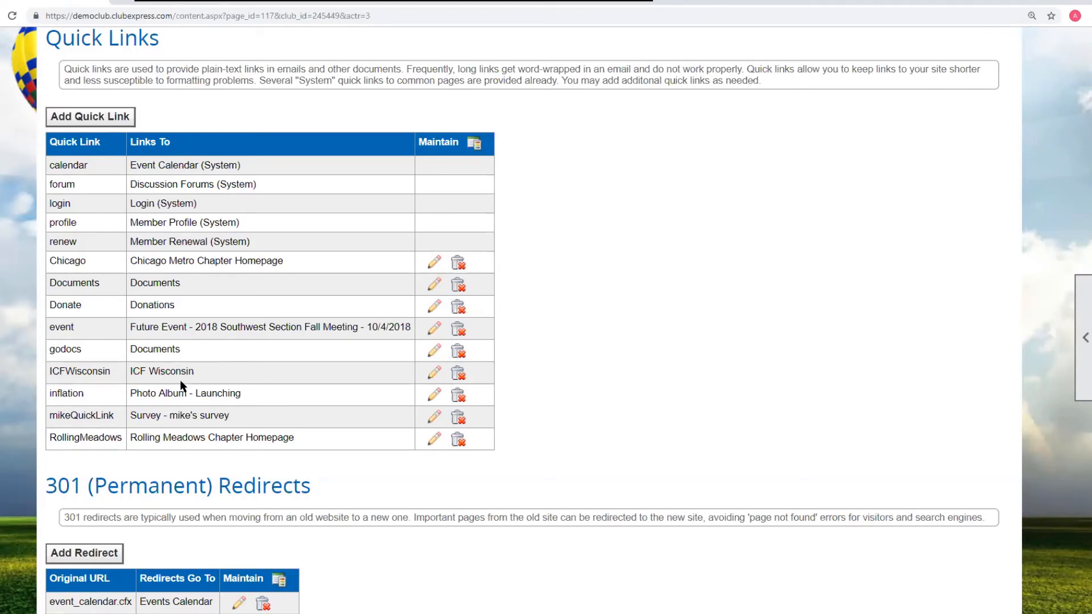
- Open a new quick link and its destination link-type choices, then cancel both dialogs
{"action": "left_click", "coordinate": [117, 117]}
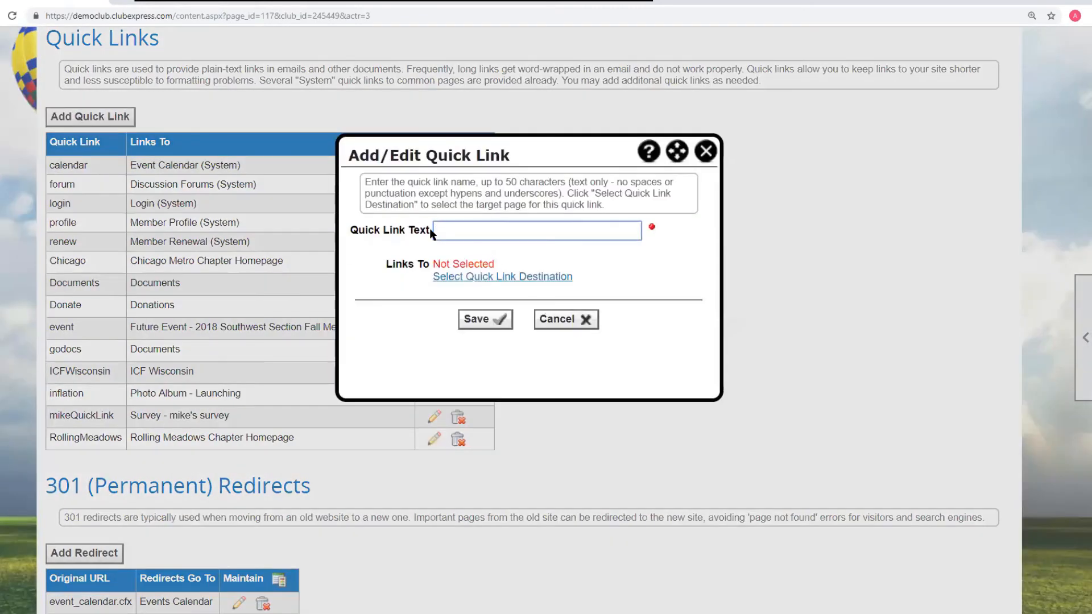
{"action": "left_click", "coordinate": [467, 279]}
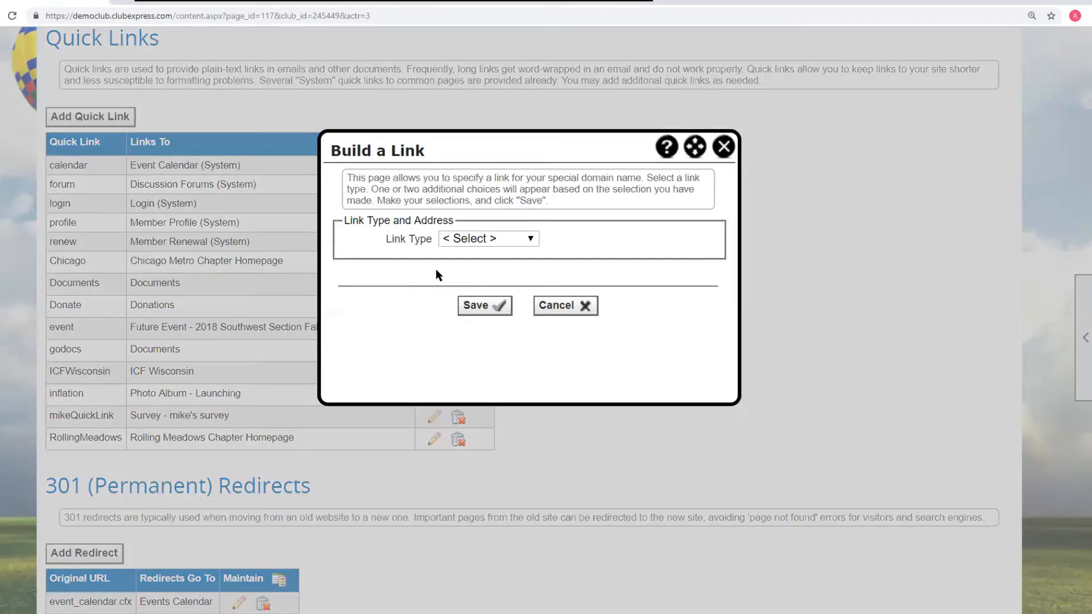
{"action": "left_click", "coordinate": [530, 239]}
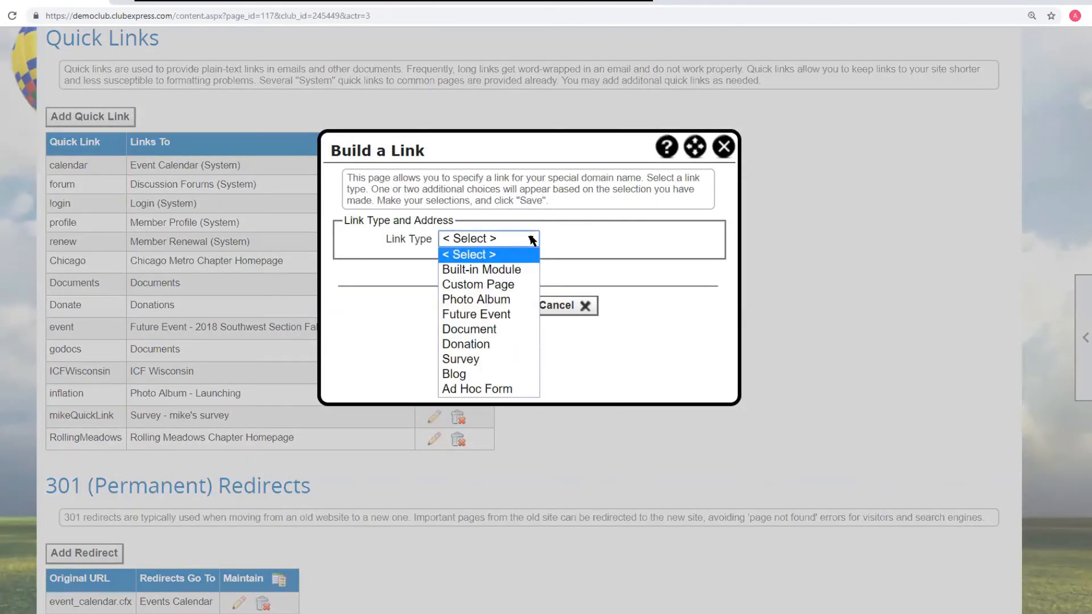
{"action": "left_click", "coordinate": [590, 273]}
{"action": "left_click", "coordinate": [569, 305]}
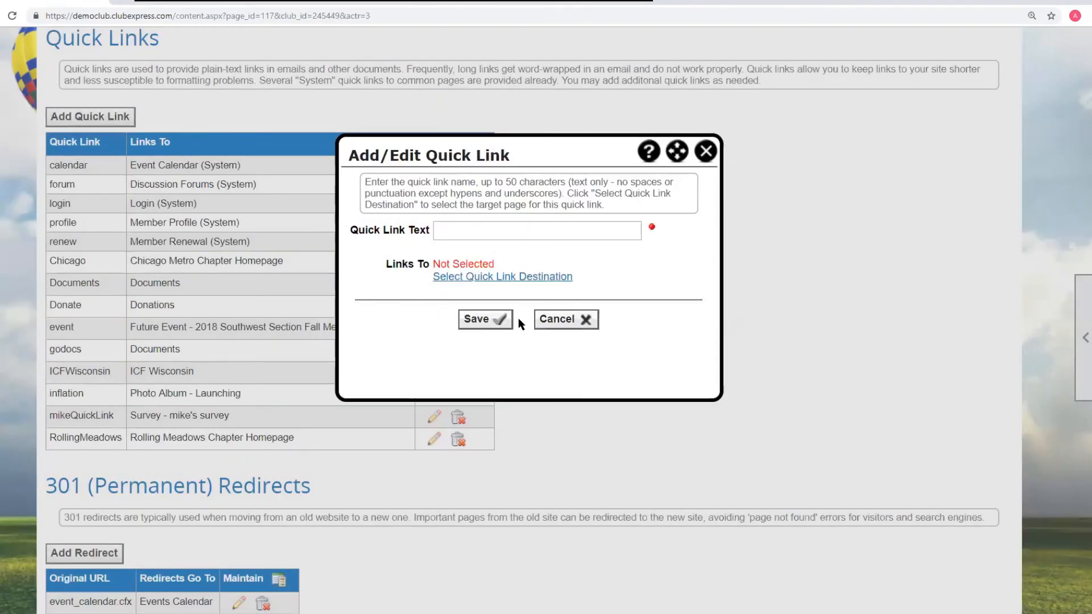
{"action": "left_click", "coordinate": [563, 320]}
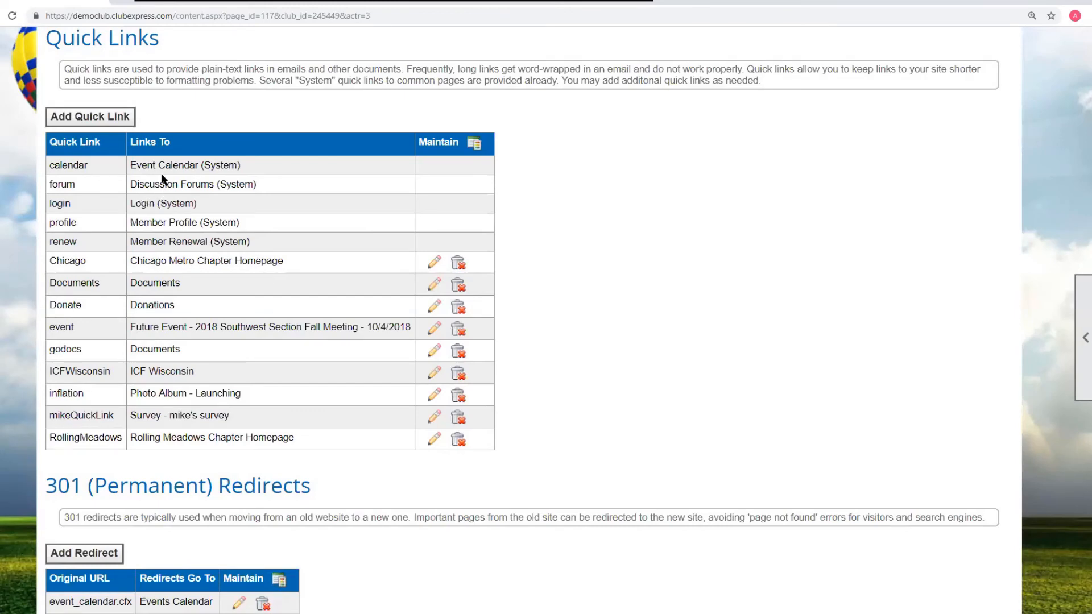
- Review the Domain Names and Quick Links sections and return to the Control Panel
{"action": "scroll", "coordinate": [327, 244], "scroll_direction": "up", "scroll_amount": 3}
{"action": "scroll", "coordinate": [323, 240], "scroll_direction": "up", "scroll_amount": 4}
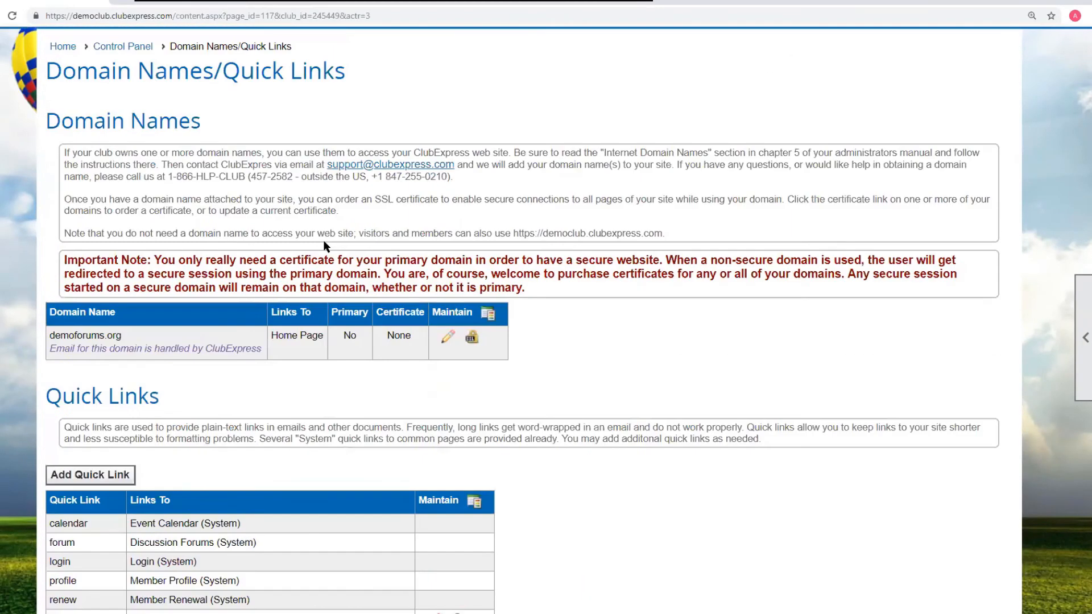
{"action": "scroll", "coordinate": [247, 265], "scroll_direction": "down", "scroll_amount": 7}
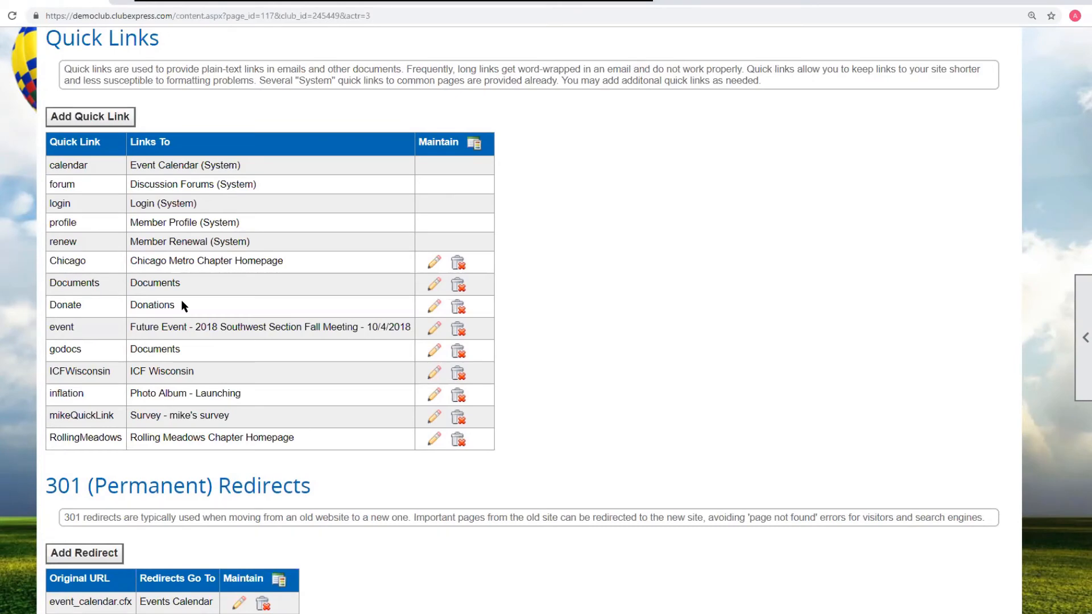
{"action": "scroll", "coordinate": [181, 299], "scroll_direction": "down", "scroll_amount": 3}
{"action": "scroll", "coordinate": [468, 410], "scroll_direction": "up", "scroll_amount": 8}
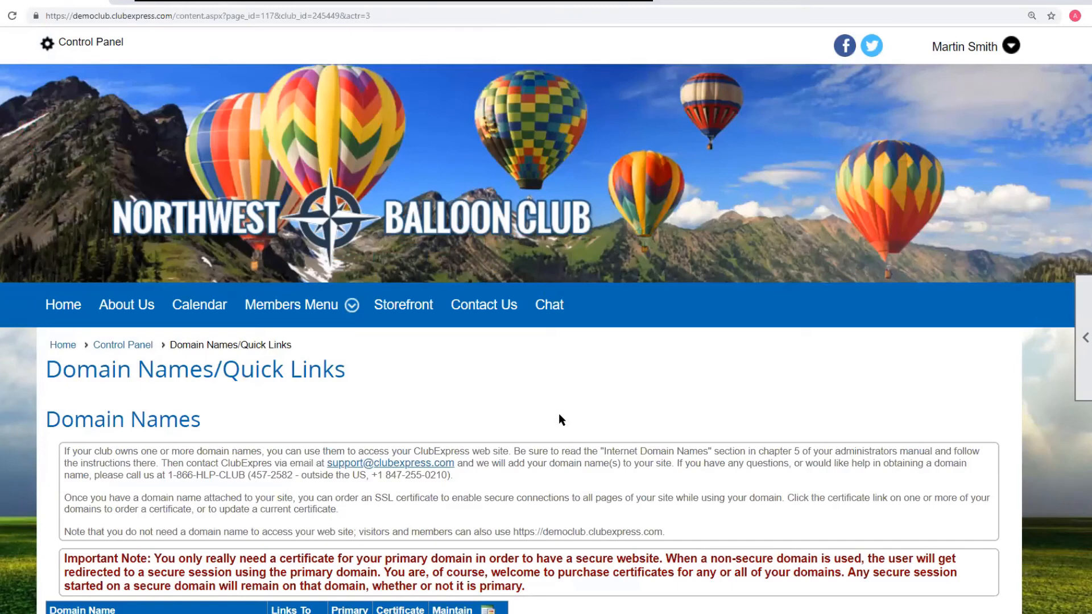
{"action": "key", "text": "alt+Left"}
{"action": "scroll", "coordinate": [561, 419], "scroll_direction": "up", "scroll_amount": 3}
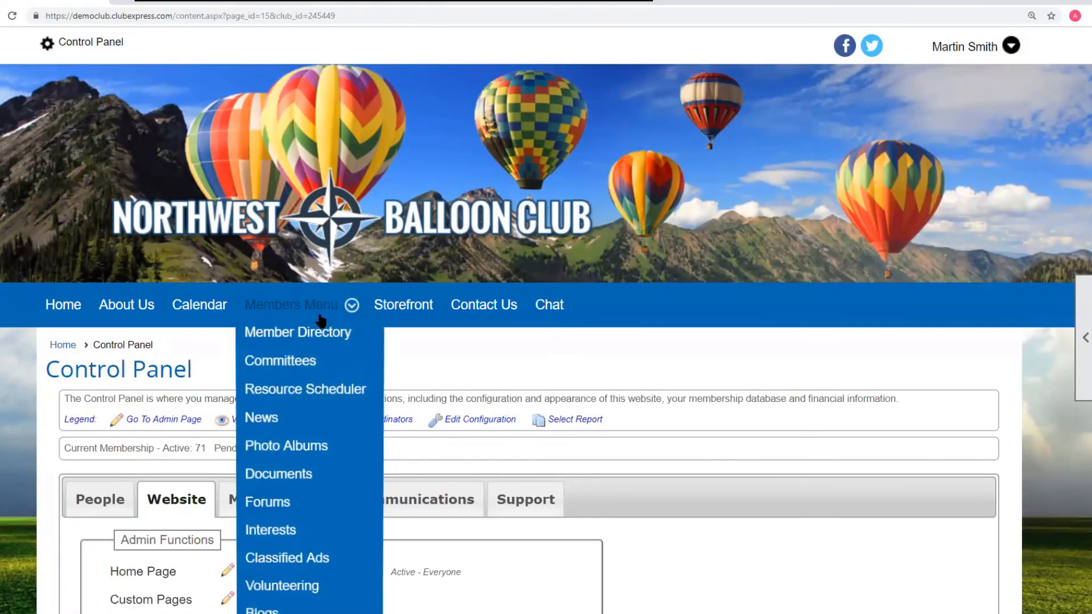
- Open the Calendar page from the site menu, then go back to the Custom Page Manager
{"action": "left_click", "coordinate": [188, 306]}
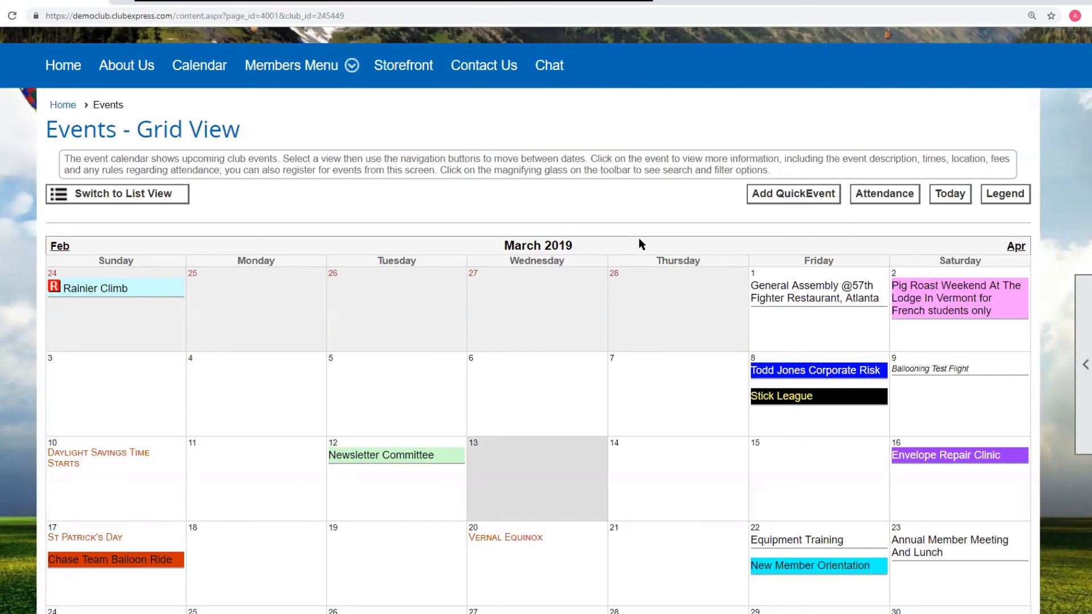
{"action": "key", "text": "alt+Left"}
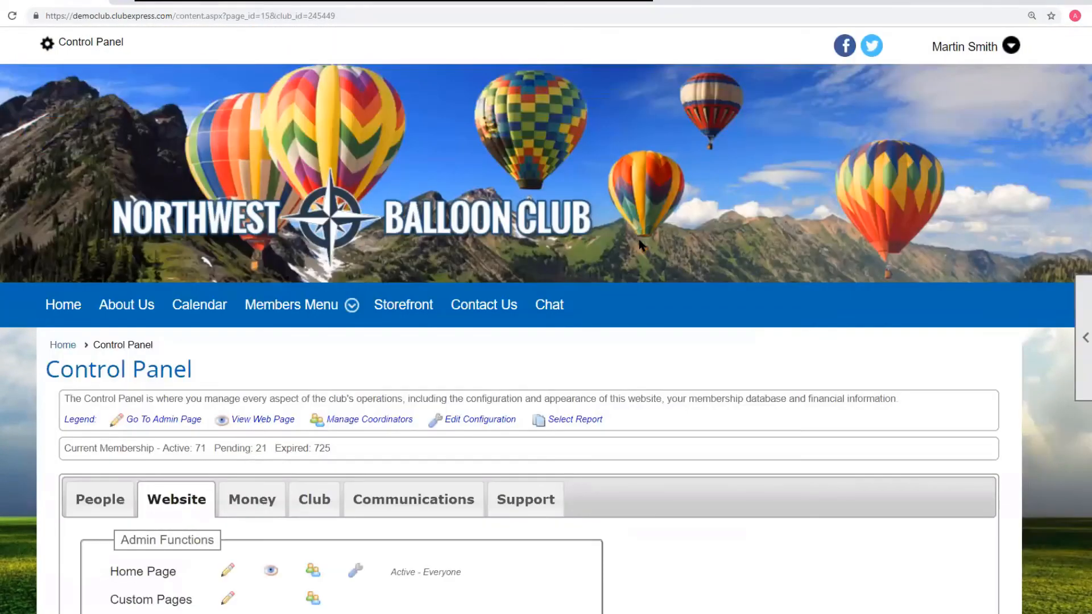
{"action": "key", "text": "alt+Left"}
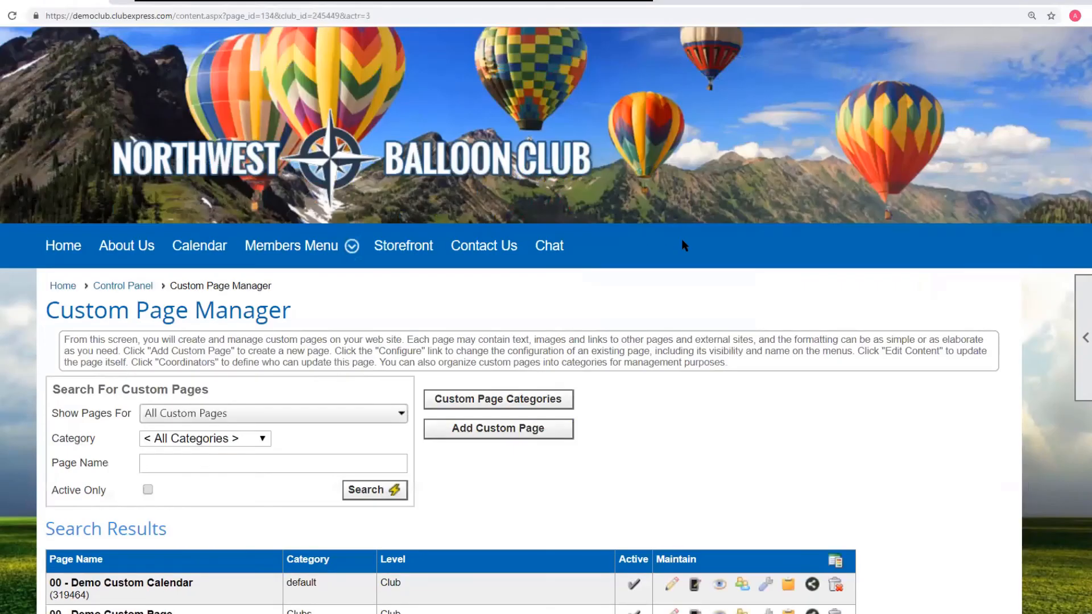
- Return to the Control Panel, open Menus, and review the menus, sub-menus and external menu links
{"action": "scroll", "coordinate": [683, 241], "scroll_direction": "down", "scroll_amount": 2}
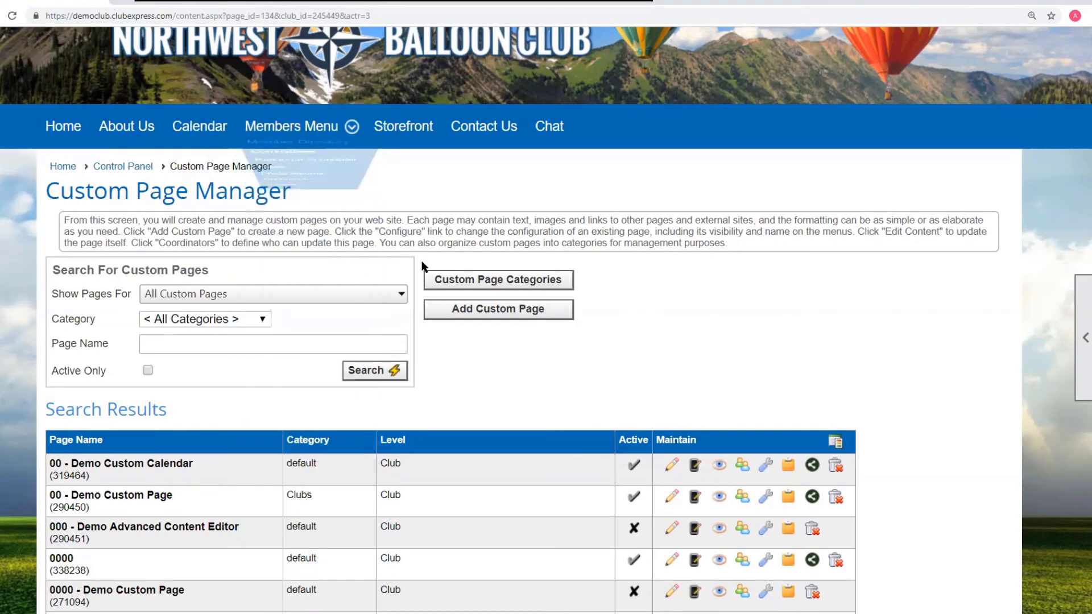
{"action": "left_click", "coordinate": [125, 168]}
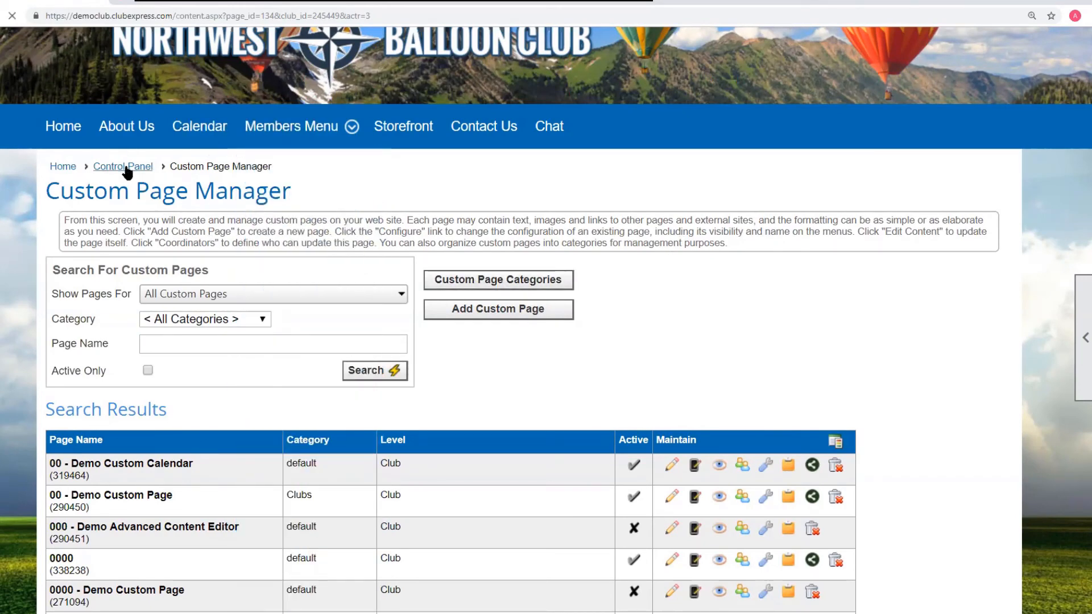
{"action": "scroll", "coordinate": [291, 366], "scroll_direction": "down", "scroll_amount": 5}
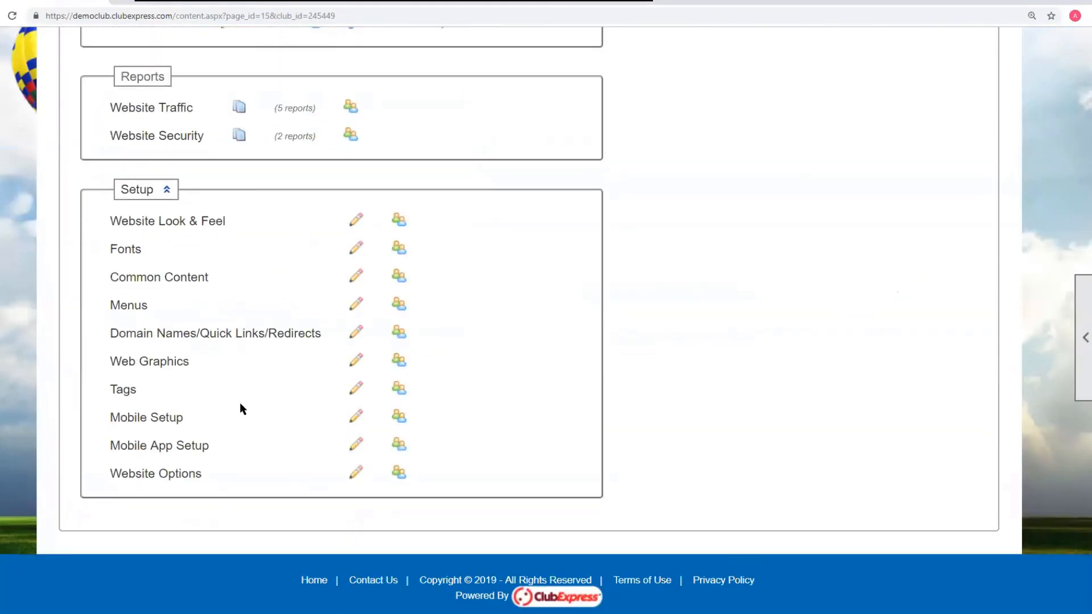
{"action": "left_click", "coordinate": [136, 306]}
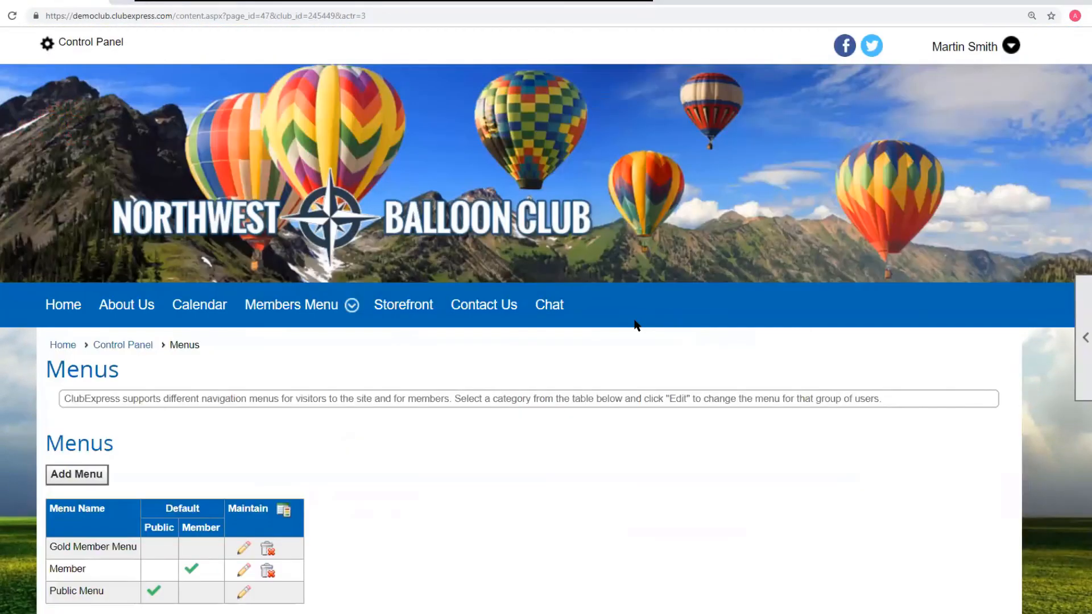
{"action": "scroll", "coordinate": [630, 322], "scroll_direction": "down", "scroll_amount": 6}
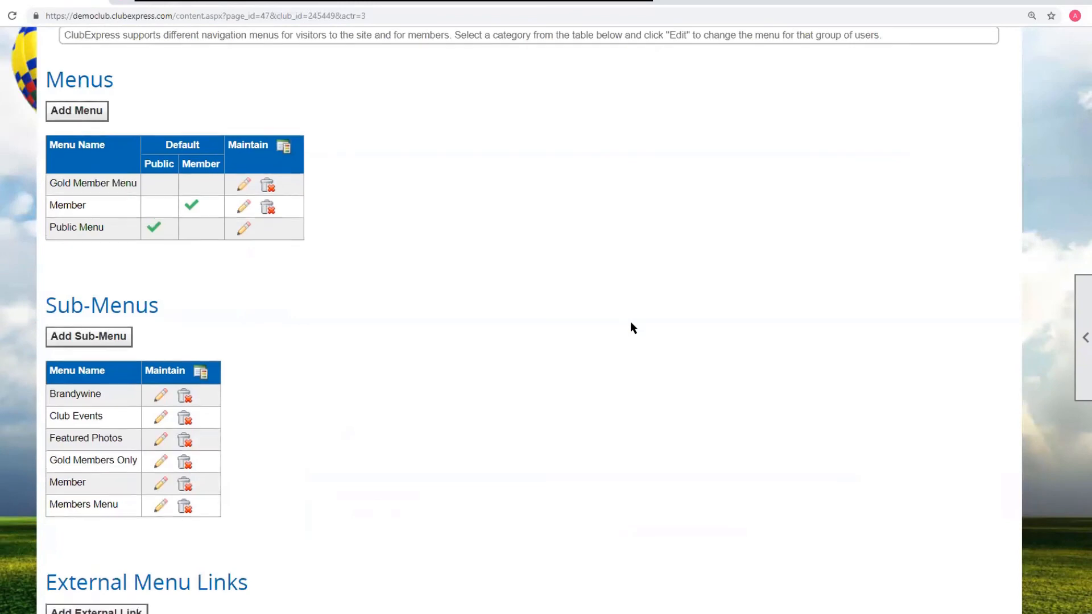
{"action": "scroll", "coordinate": [631, 328], "scroll_direction": "down", "scroll_amount": 2}
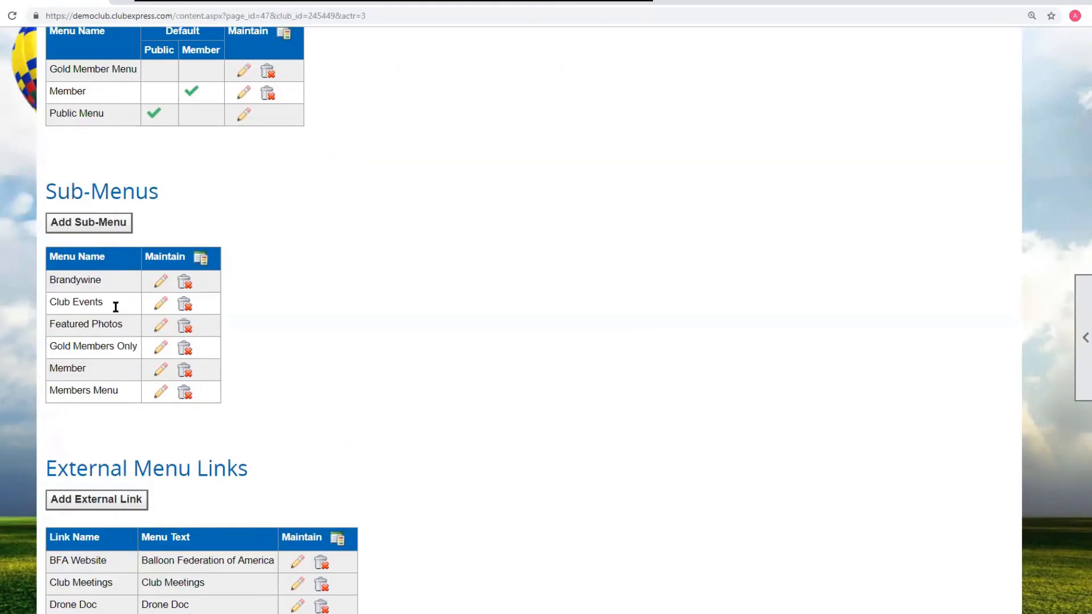
{"action": "scroll", "coordinate": [462, 331], "scroll_direction": "up", "scroll_amount": 7}
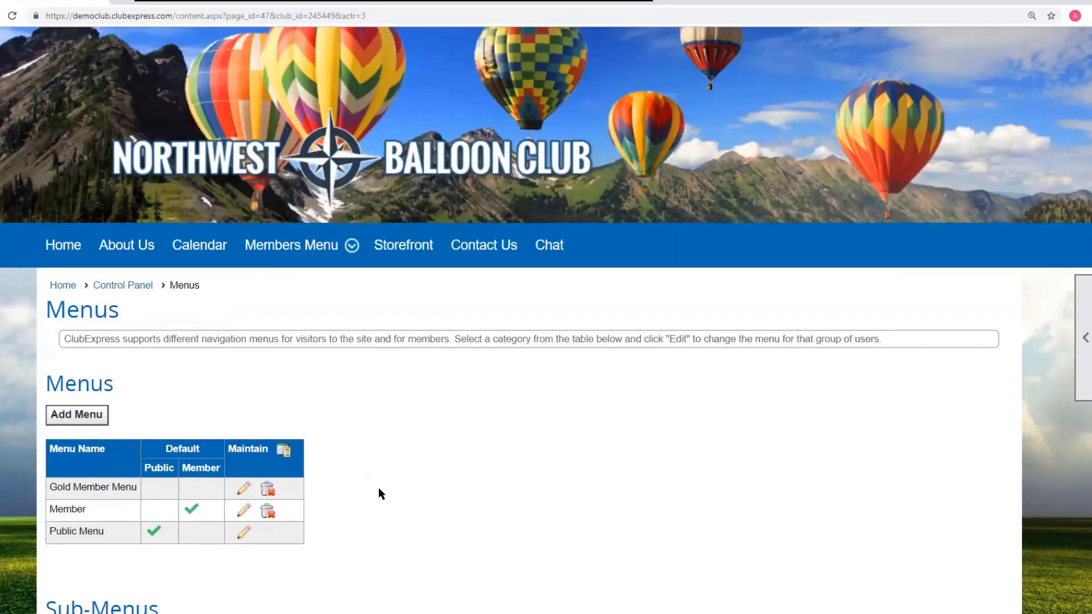
- Add the Club Events sub-menu to the Member menu, filtering the available items by sub-menus, and save
{"action": "left_click", "coordinate": [245, 514]}
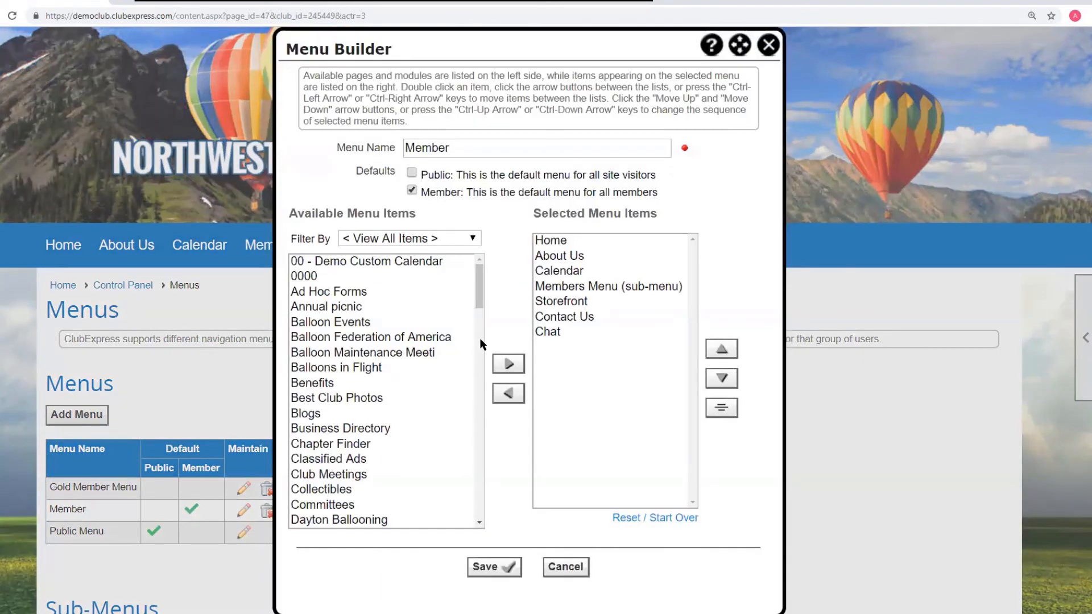
{"action": "left_click", "coordinate": [420, 240]}
{"action": "left_click", "coordinate": [385, 344]}
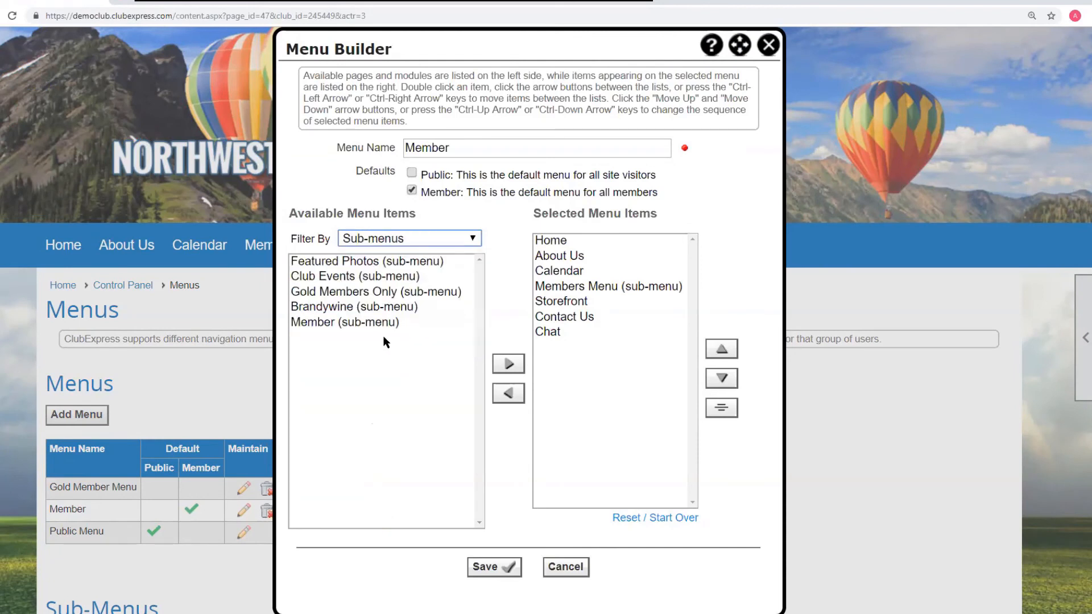
{"action": "left_click", "coordinate": [334, 277]}
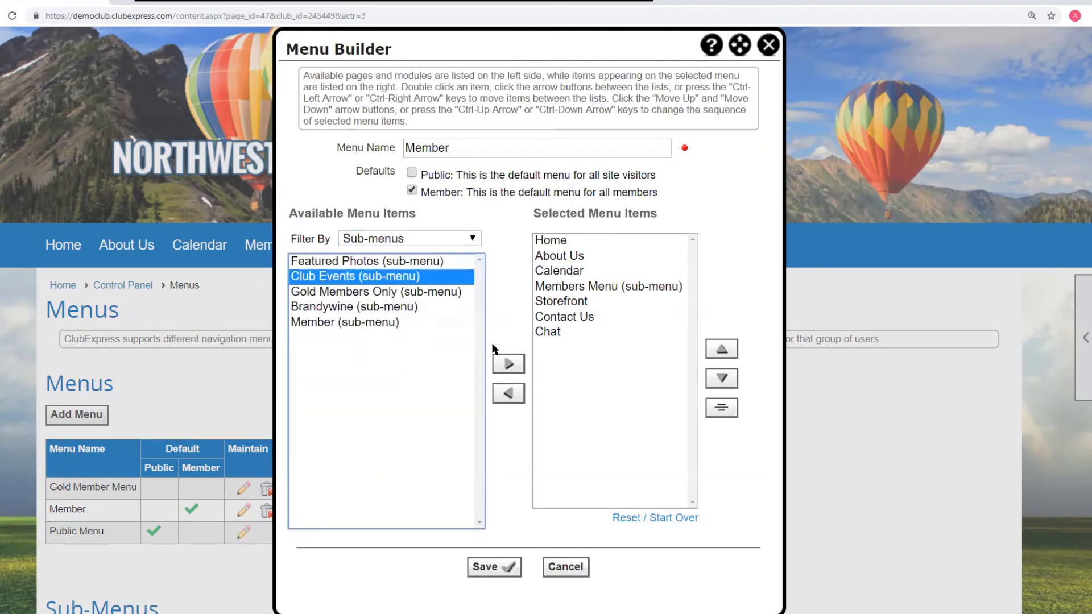
{"action": "left_click", "coordinate": [501, 364]}
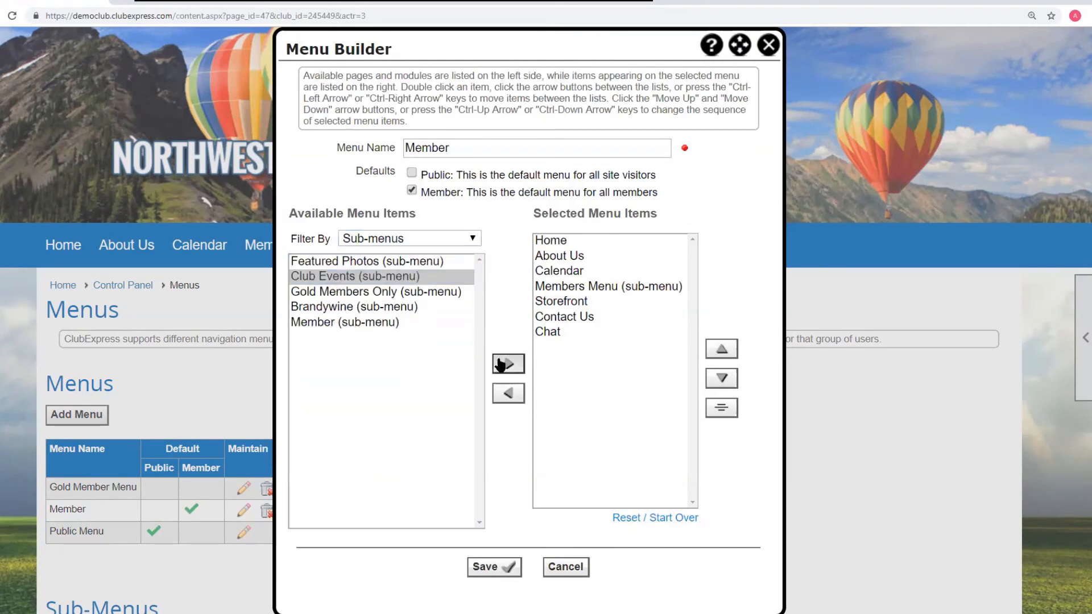
{"action": "left_click", "coordinate": [504, 567]}
- Try the Club Meetings, Tech Events and Calendar items of the new Club Events menu
{"action": "mouse_move", "coordinate": [612, 249]}
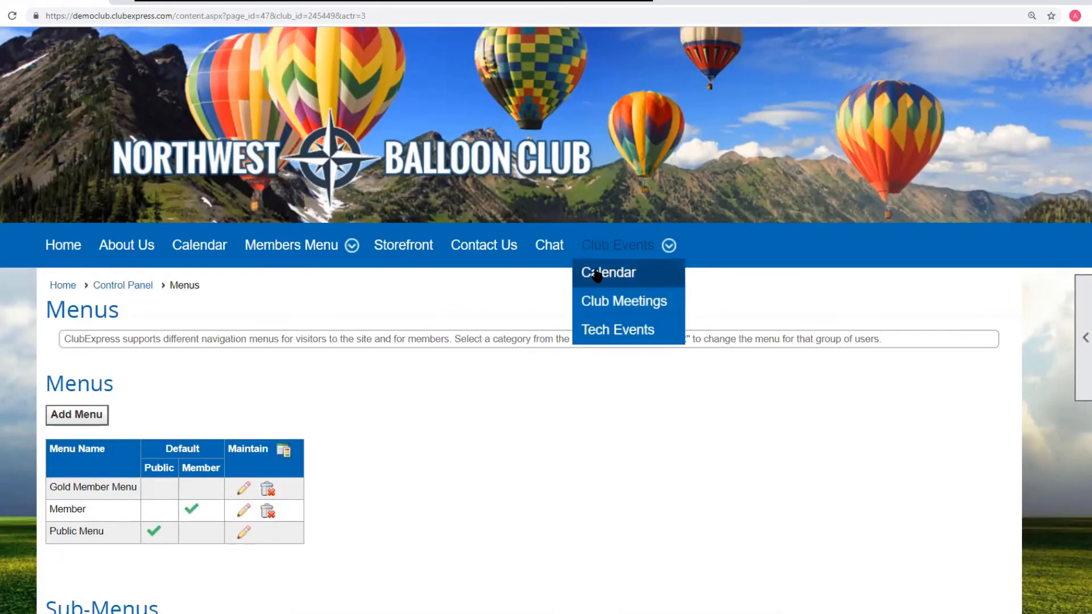
{"action": "left_click", "coordinate": [619, 306]}
{"action": "scroll", "coordinate": [625, 321], "scroll_direction": "down", "scroll_amount": 6}
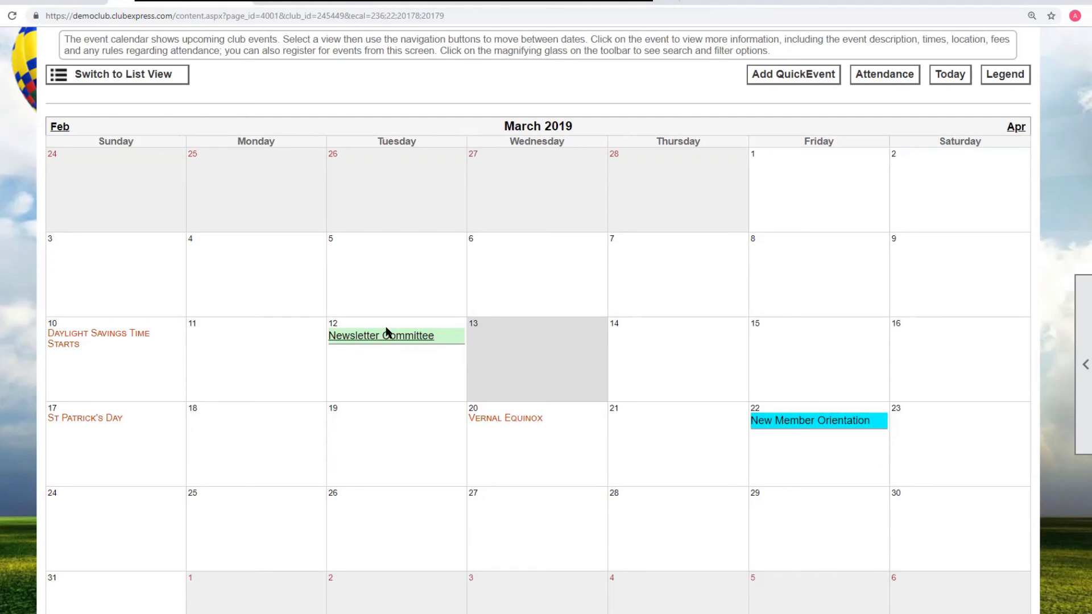
{"action": "scroll", "coordinate": [452, 290], "scroll_direction": "up", "scroll_amount": 3}
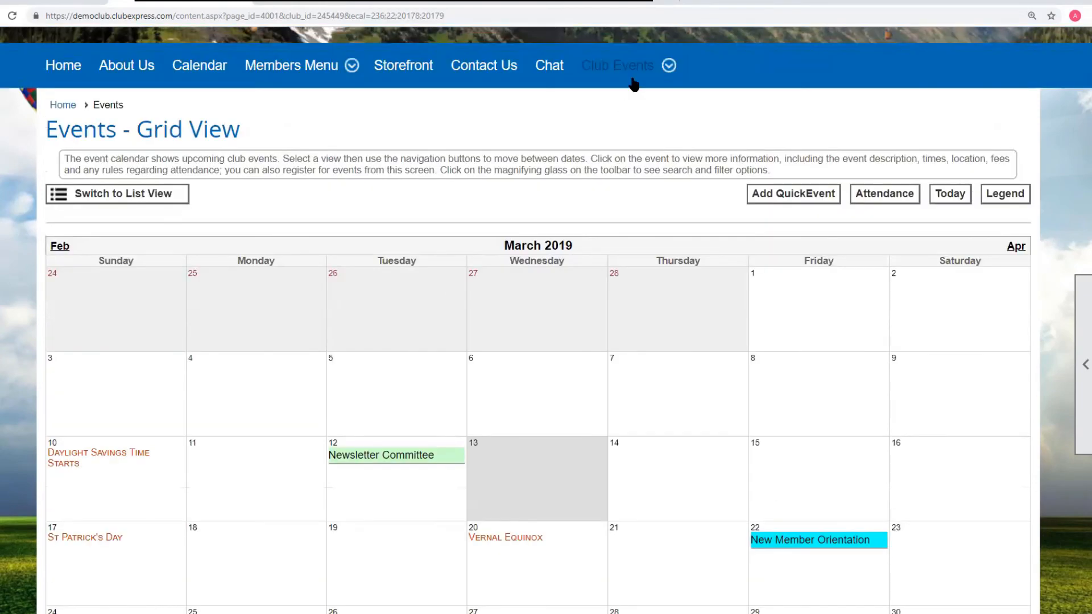
{"action": "mouse_move", "coordinate": [622, 83]}
{"action": "left_click", "coordinate": [601, 150]}
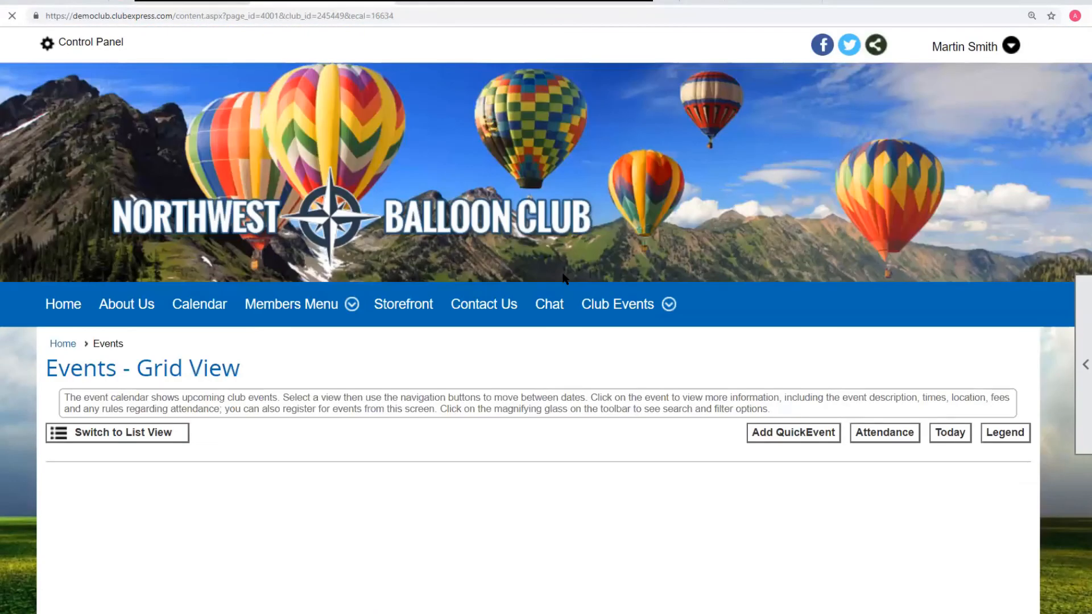
{"action": "scroll", "coordinate": [514, 286], "scroll_direction": "down", "scroll_amount": 5}
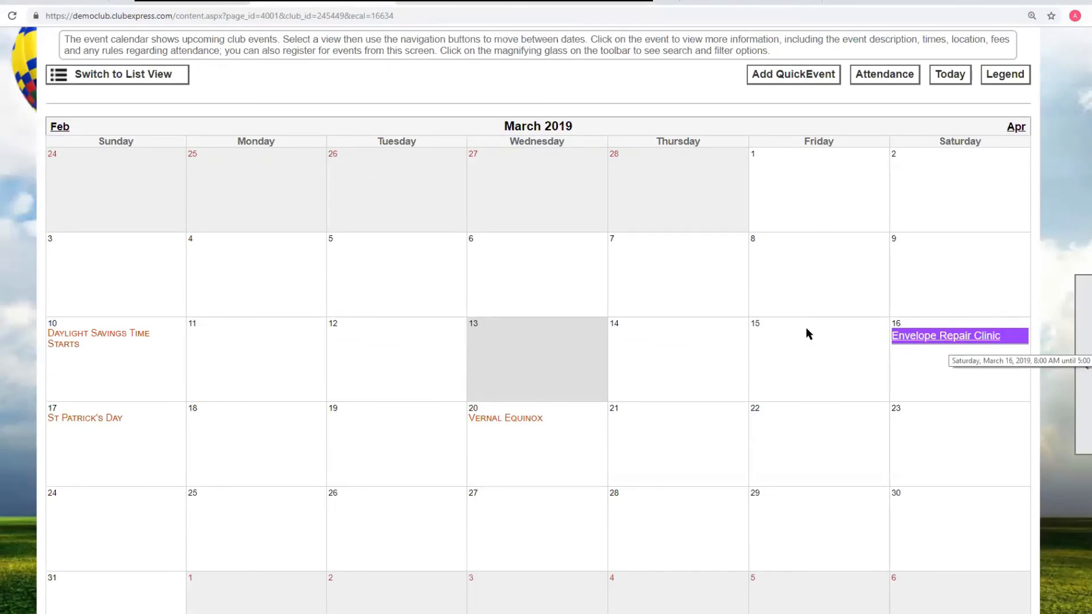
{"action": "scroll", "coordinate": [688, 319], "scroll_direction": "up", "scroll_amount": 4}
{"action": "mouse_move", "coordinate": [646, 206]}
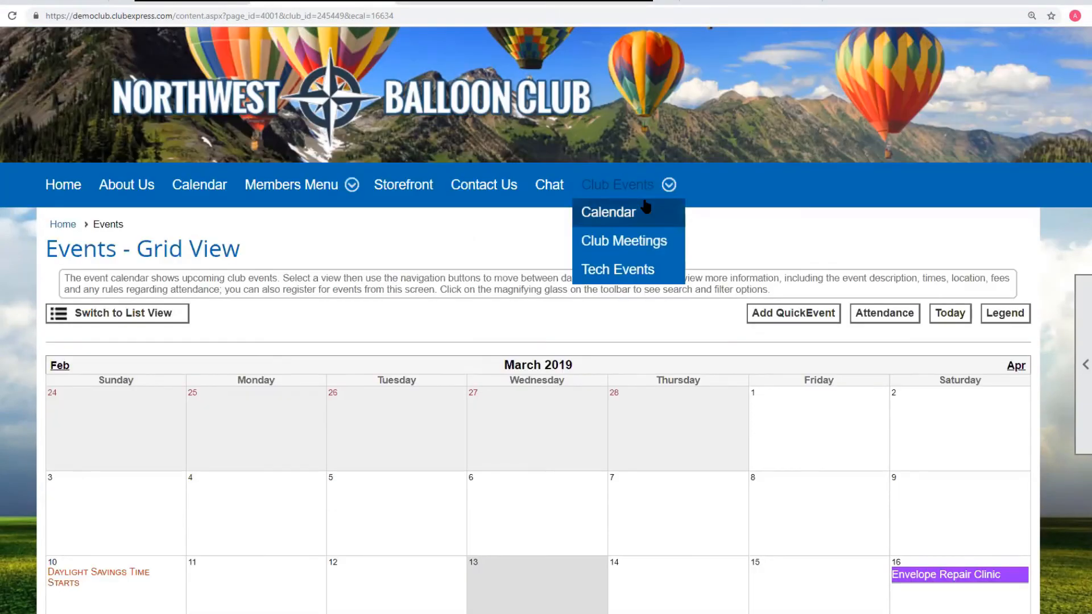
{"action": "left_click", "coordinate": [615, 218]}
{"action": "scroll", "coordinate": [567, 374], "scroll_direction": "down", "scroll_amount": 5}
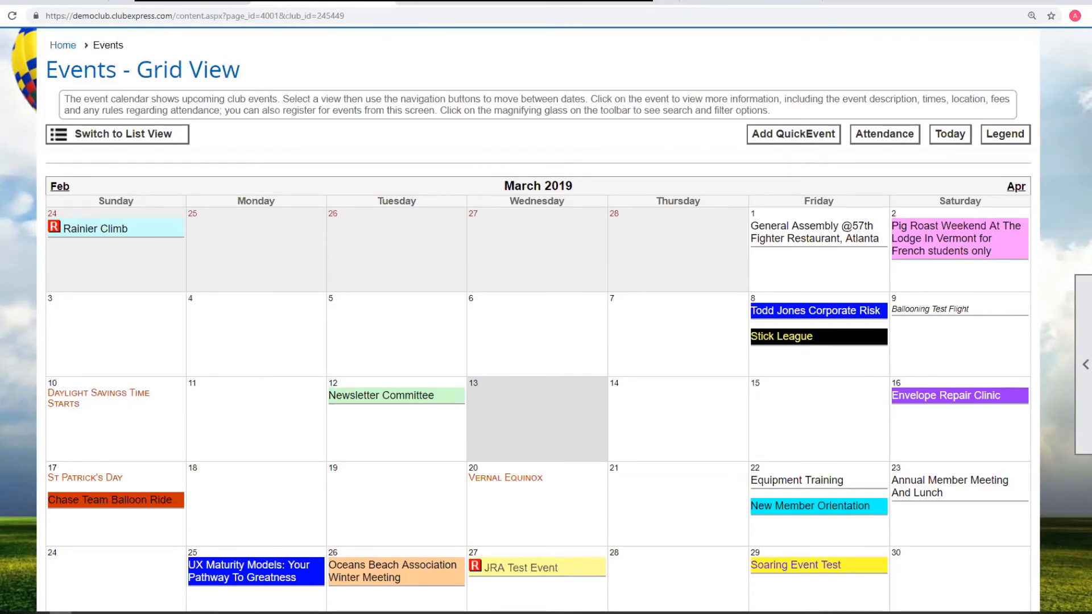
- Go back to the Menus page and view the home page with the new Club Events menu
{"action": "key", "text": "alt+Left"}
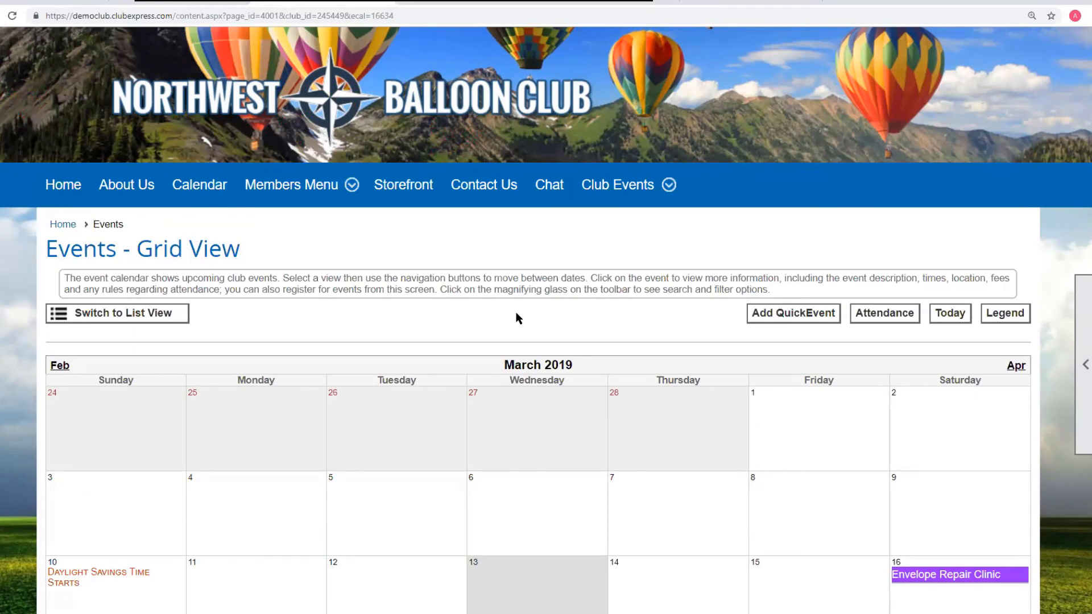
{"action": "left_click", "coordinate": [35, 4]}
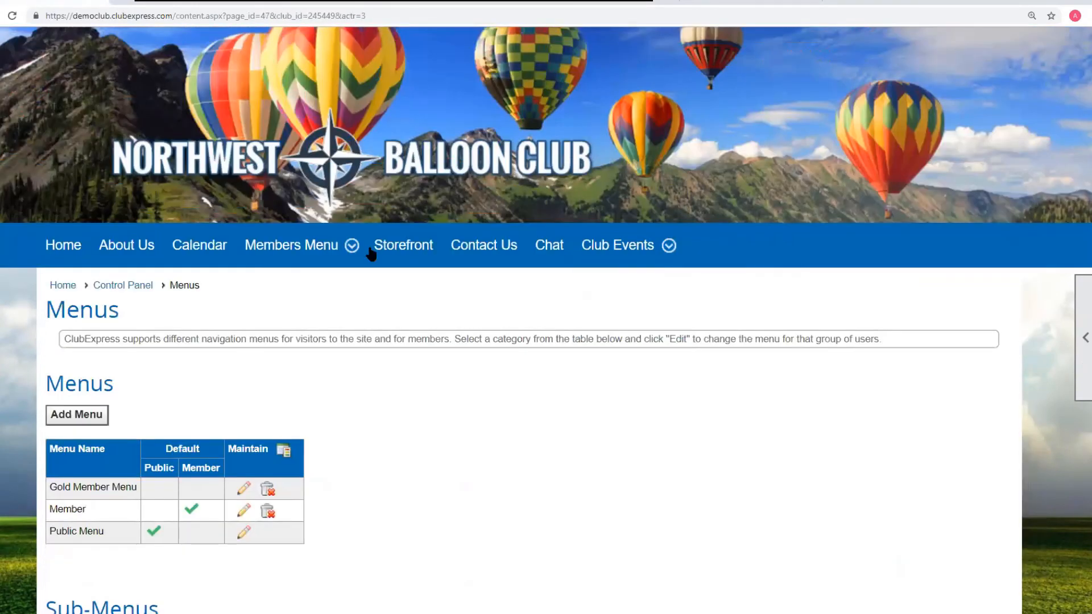
{"action": "left_click", "coordinate": [67, 289]}
{"action": "scroll", "coordinate": [738, 279], "scroll_direction": "down", "scroll_amount": 3}
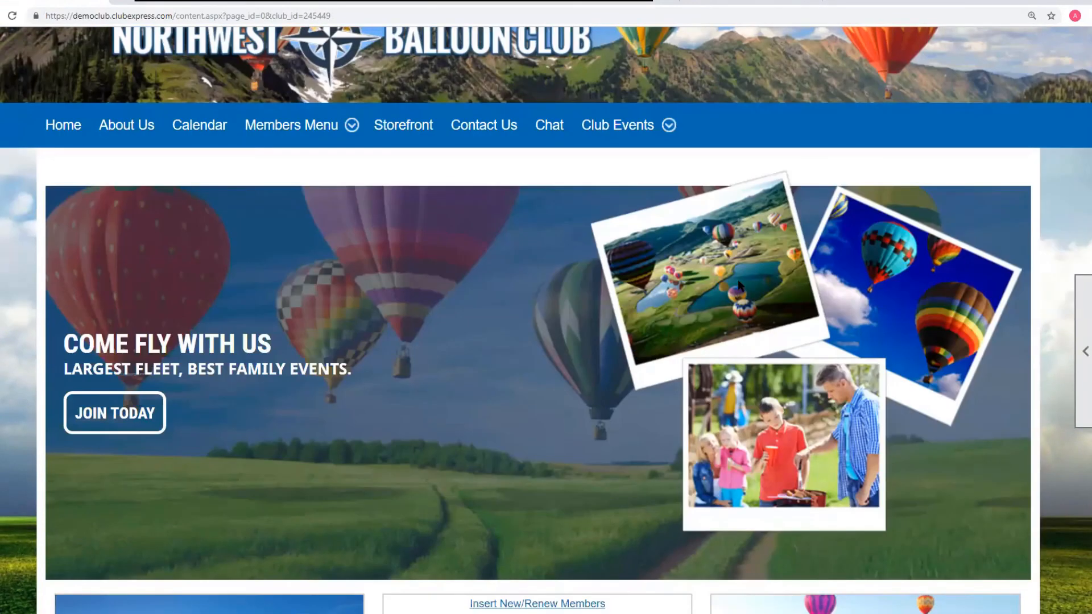
{"action": "scroll", "coordinate": [667, 281], "scroll_direction": "up", "scroll_amount": 2}
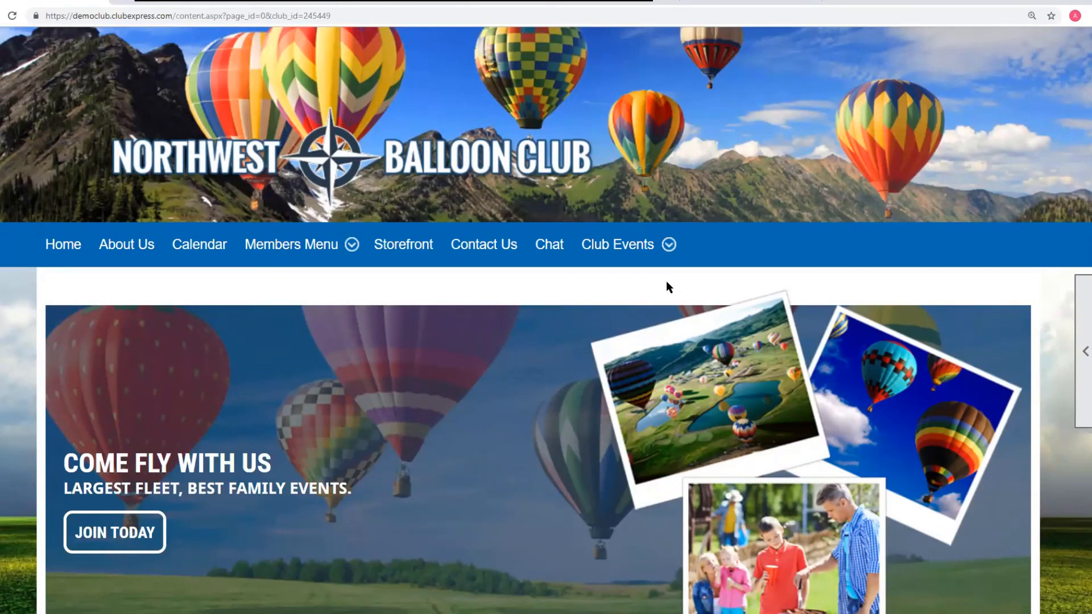
{"action": "scroll", "coordinate": [79, 108], "scroll_direction": "up", "scroll_amount": 1}
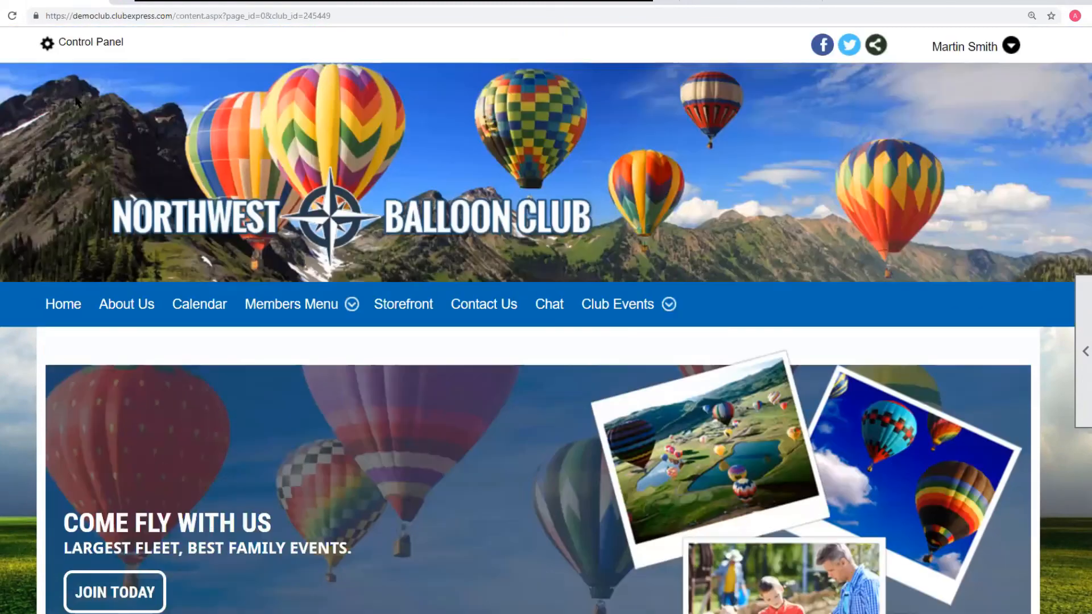
- Open the content of the 000 - Demo Advanced Content Editor custom page for editing and enlarge the editor dialog
{"action": "left_click", "coordinate": [83, 48]}
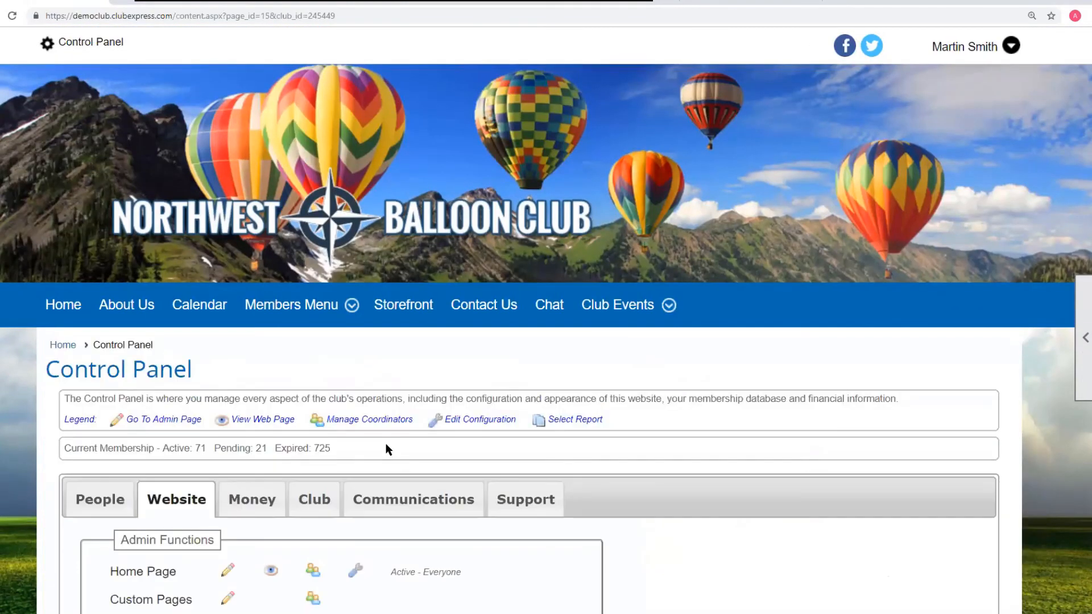
{"action": "scroll", "coordinate": [385, 447], "scroll_direction": "down", "scroll_amount": 5}
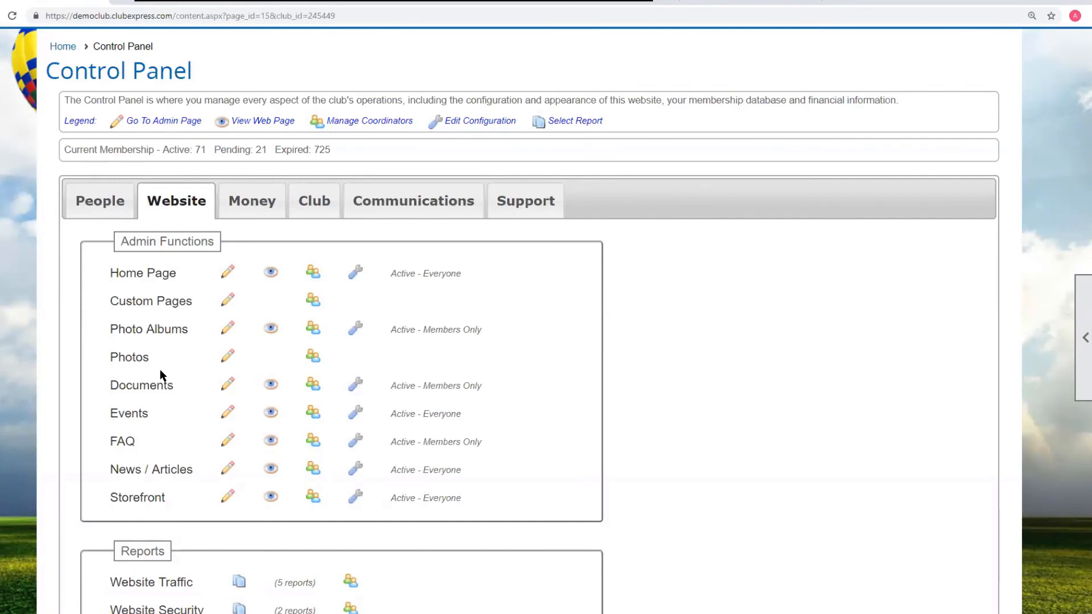
{"action": "left_click", "coordinate": [164, 306]}
{"action": "scroll", "coordinate": [490, 438], "scroll_direction": "down", "scroll_amount": 5}
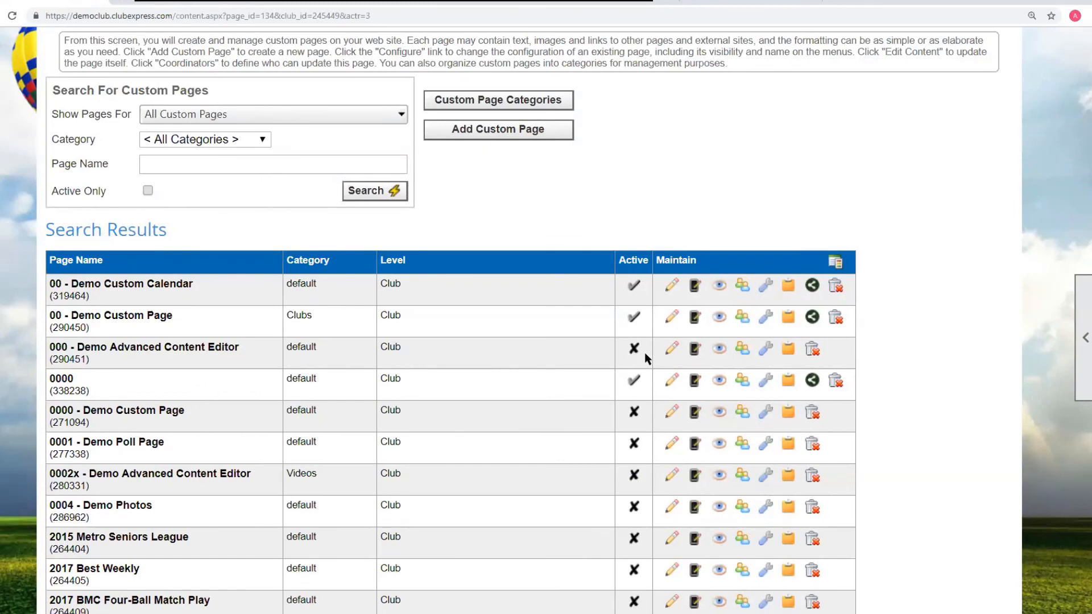
{"action": "left_click", "coordinate": [672, 348]}
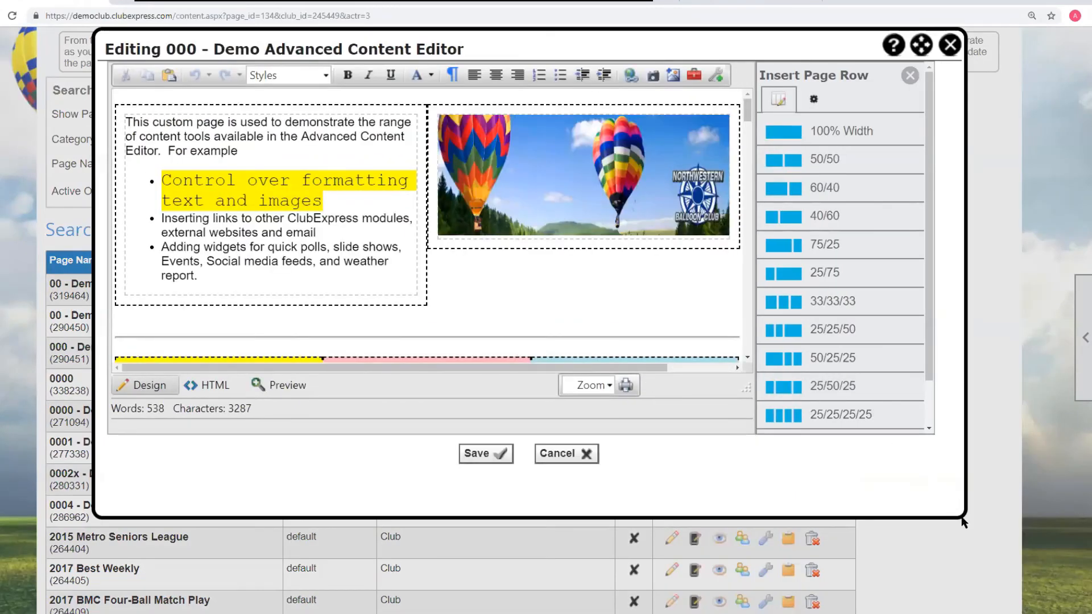
{"action": "left_click_drag", "start_coordinate": [963, 522], "coordinate": [1032, 583]}
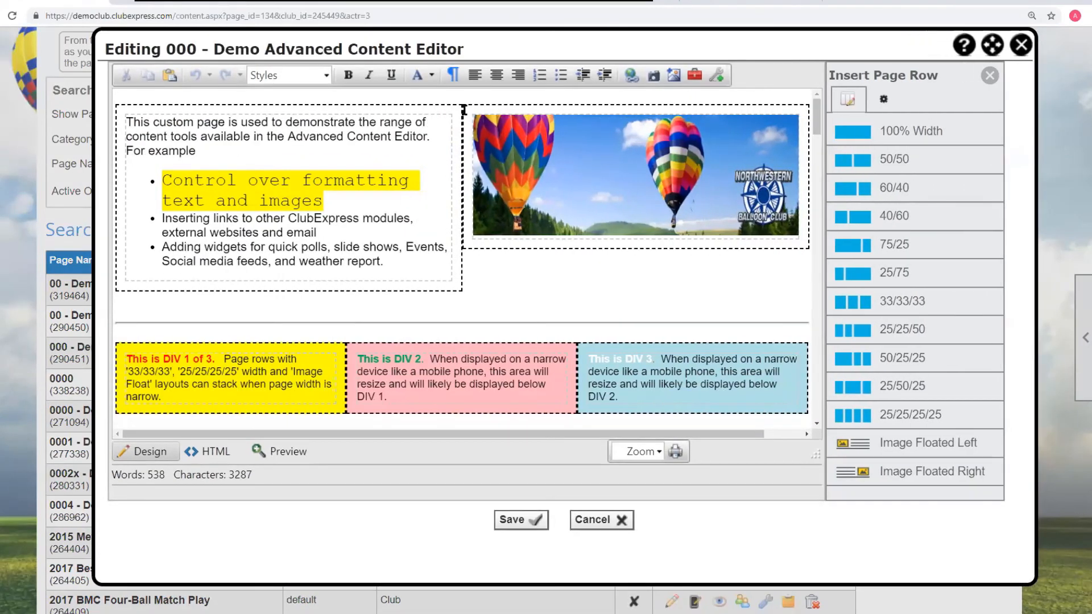
{"action": "left_click_drag", "start_coordinate": [477, 44], "coordinate": [420, 50]}
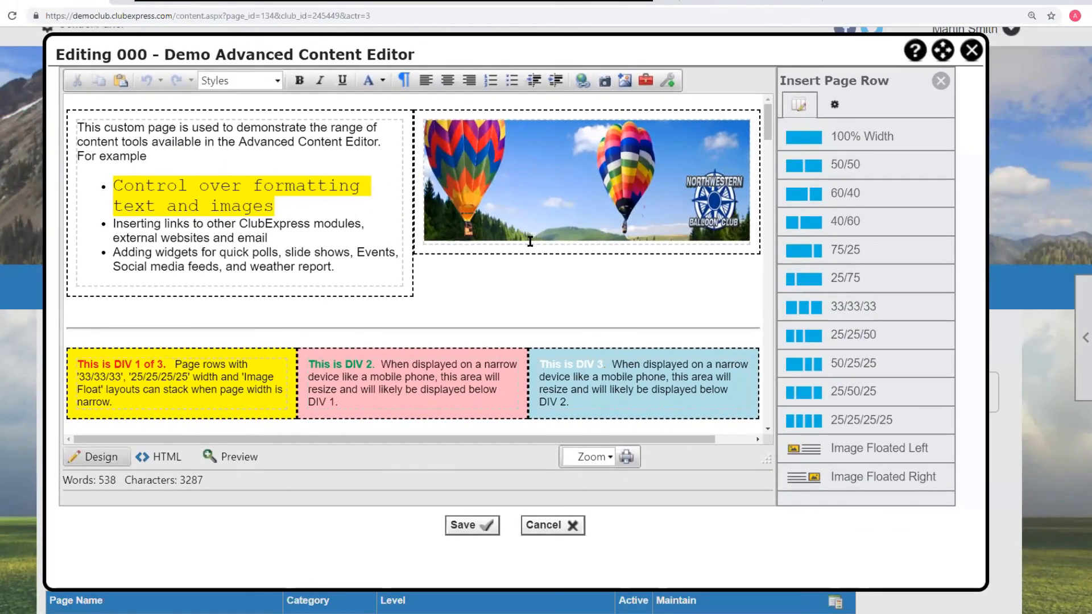
- Delete the horizontal rule and blank line above the three-coloured DIV row
{"action": "scroll", "coordinate": [529, 241], "scroll_direction": "down", "scroll_amount": 3}
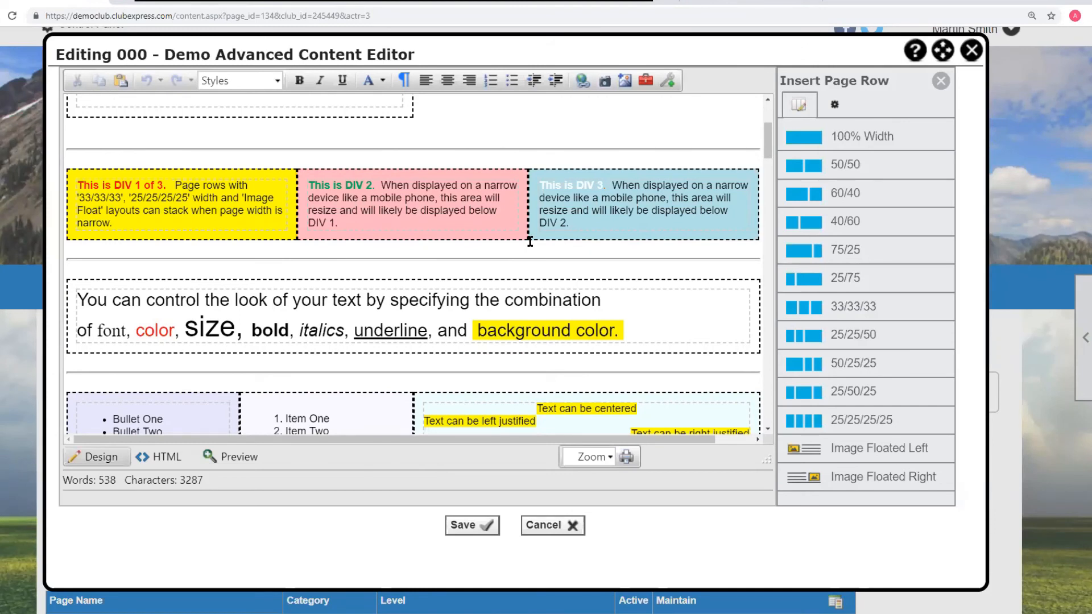
{"action": "left_click", "coordinate": [74, 137]}
{"action": "key", "text": "Delete"}
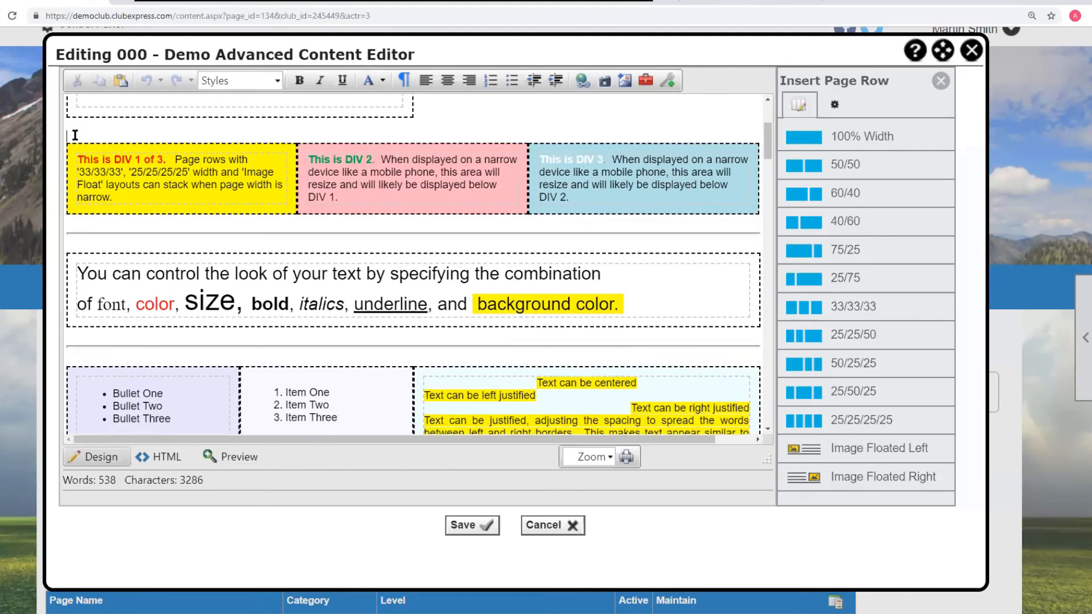
{"action": "key", "text": "Delete"}
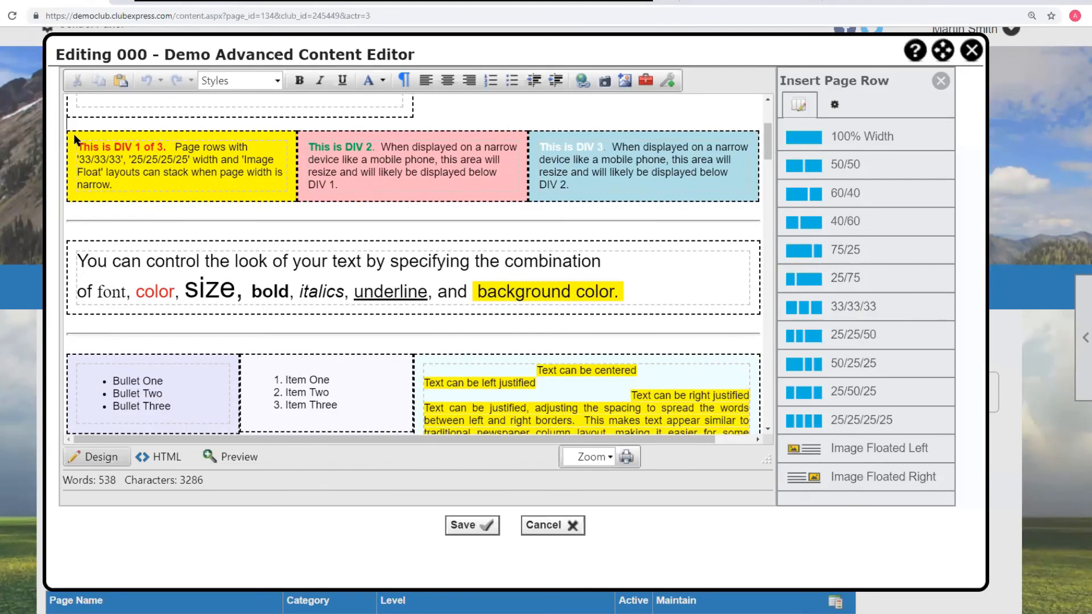
- Delete the remaining blank line above the three-coloured DIV row
{"action": "key", "text": "Delete"}
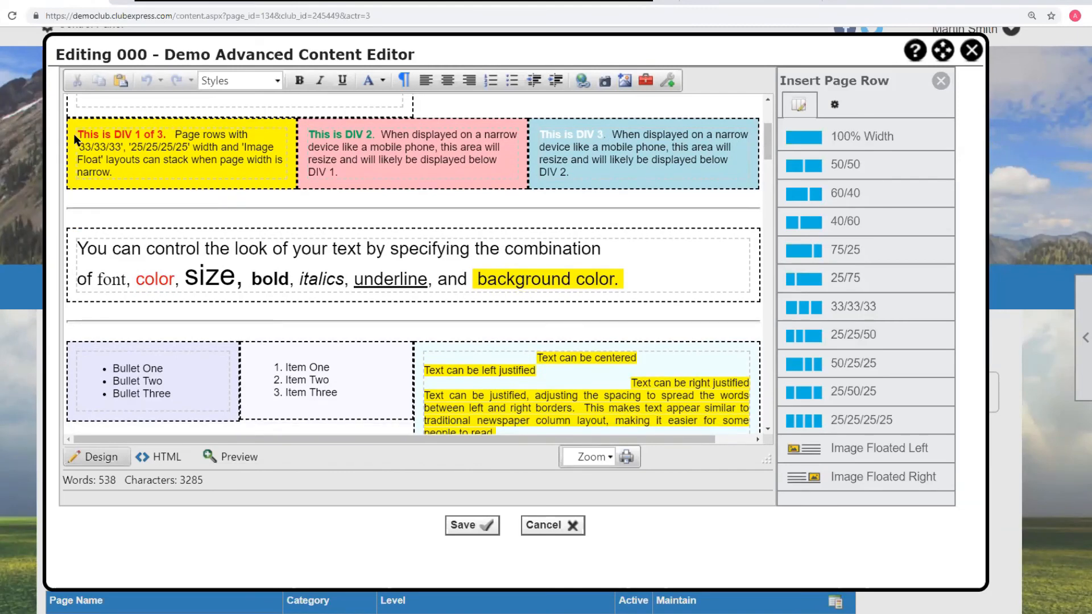
- Review the page's HTML source code and scroll through the content in the design view
{"action": "scroll", "coordinate": [74, 134], "scroll_direction": "up", "scroll_amount": 3}
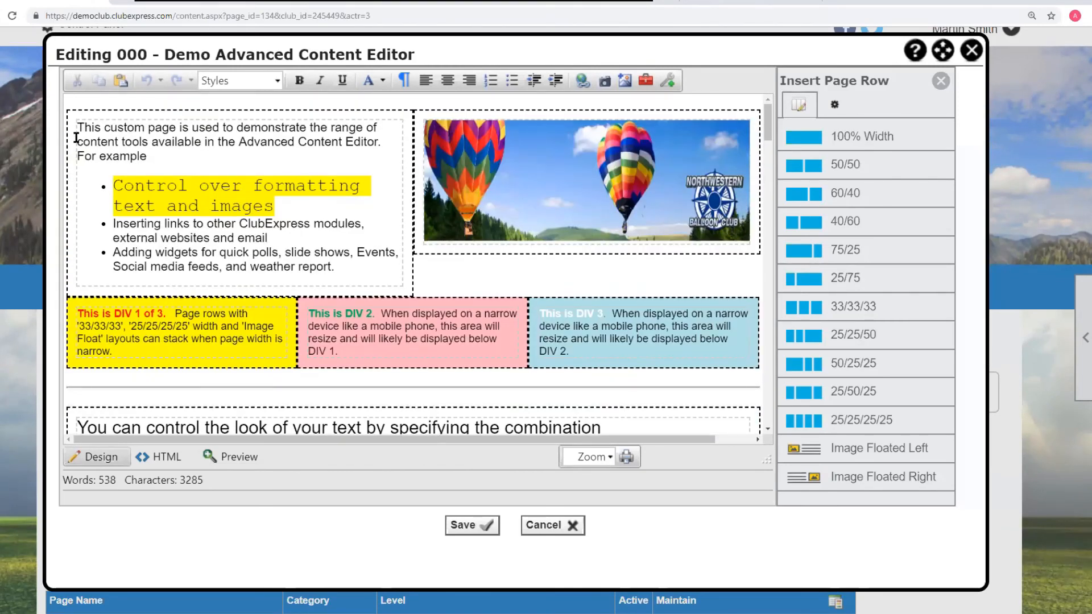
{"action": "left_click", "coordinate": [76, 136]}
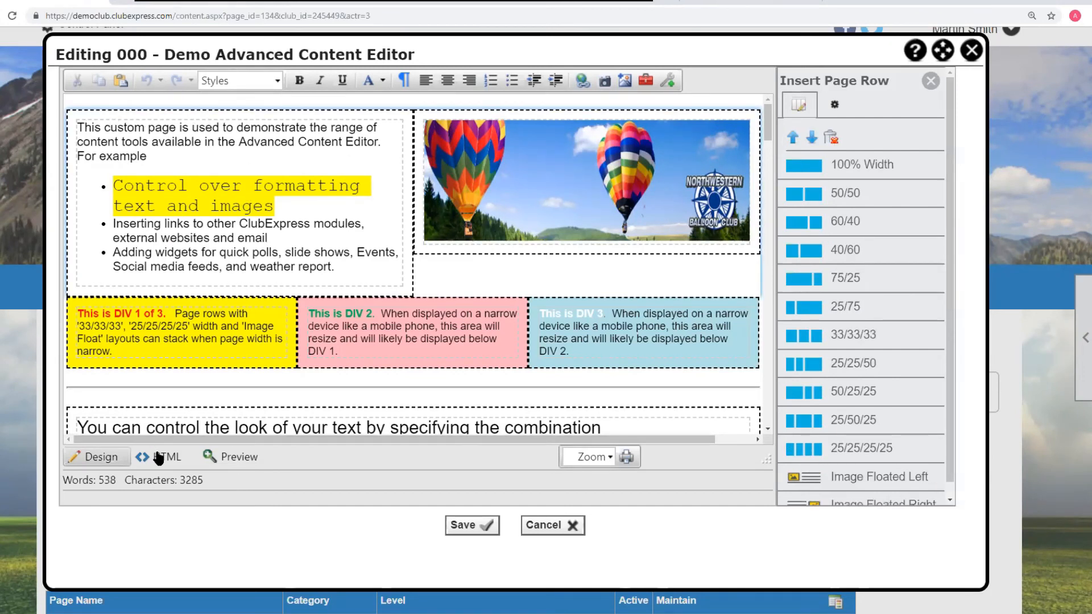
{"action": "left_click", "coordinate": [125, 131]}
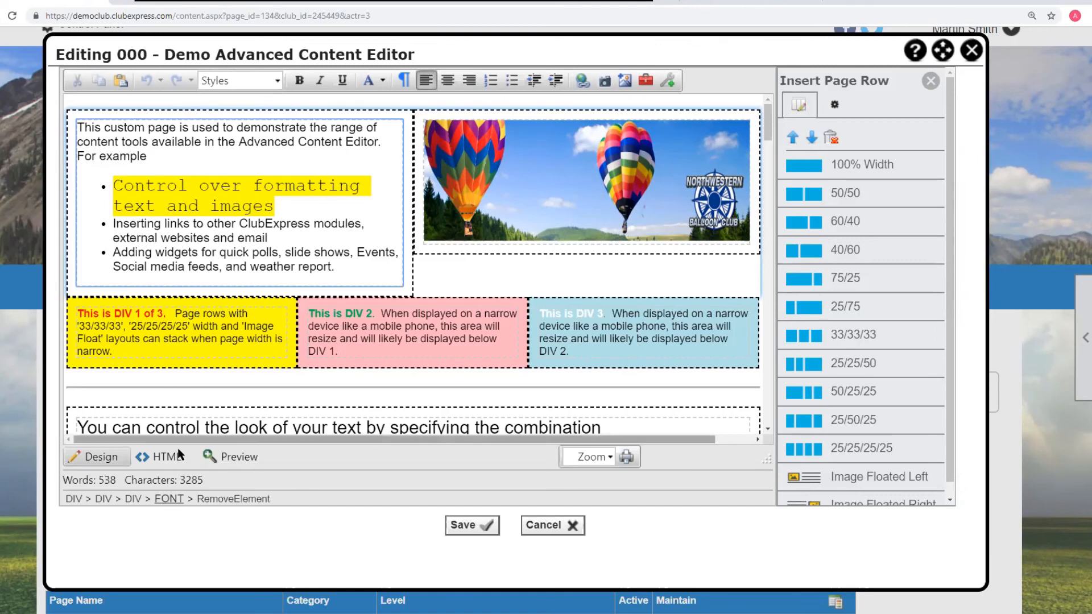
{"action": "left_click", "coordinate": [166, 458]}
{"action": "scroll", "coordinate": [264, 300], "scroll_direction": "up", "scroll_amount": 10}
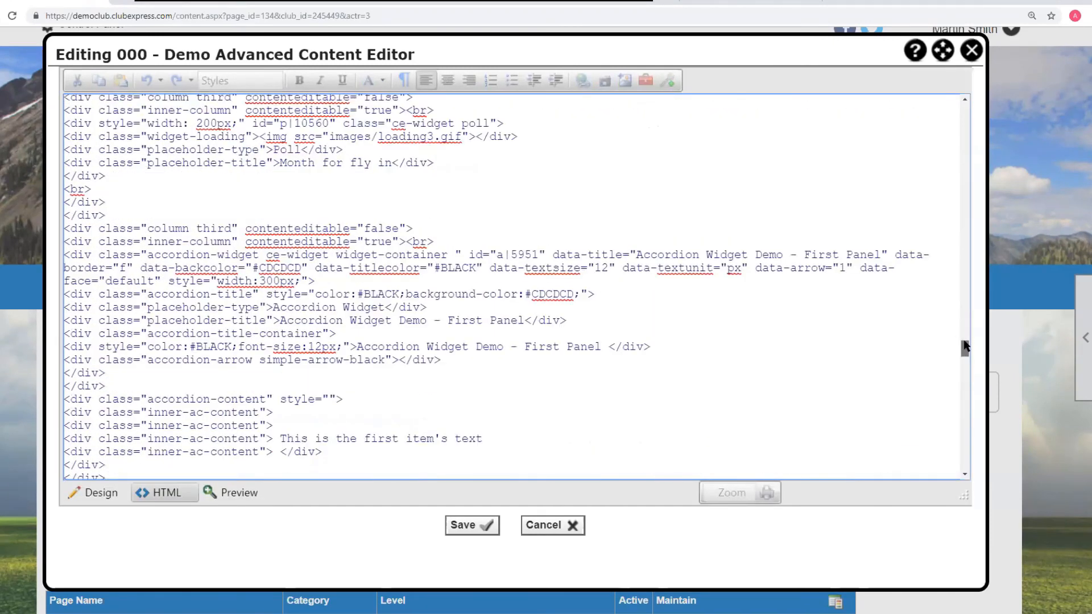
{"action": "left_click_drag", "start_coordinate": [964, 347], "coordinate": [954, 92]}
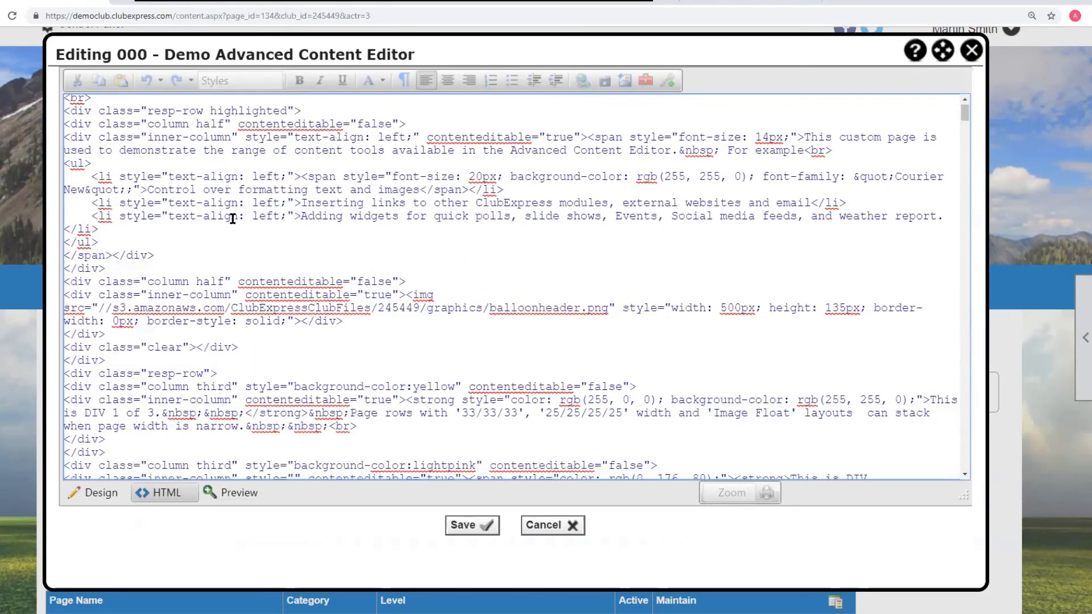
{"action": "scroll", "coordinate": [205, 270], "scroll_direction": "down", "scroll_amount": 10}
{"action": "scroll", "coordinate": [99, 355], "scroll_direction": "down", "scroll_amount": 4}
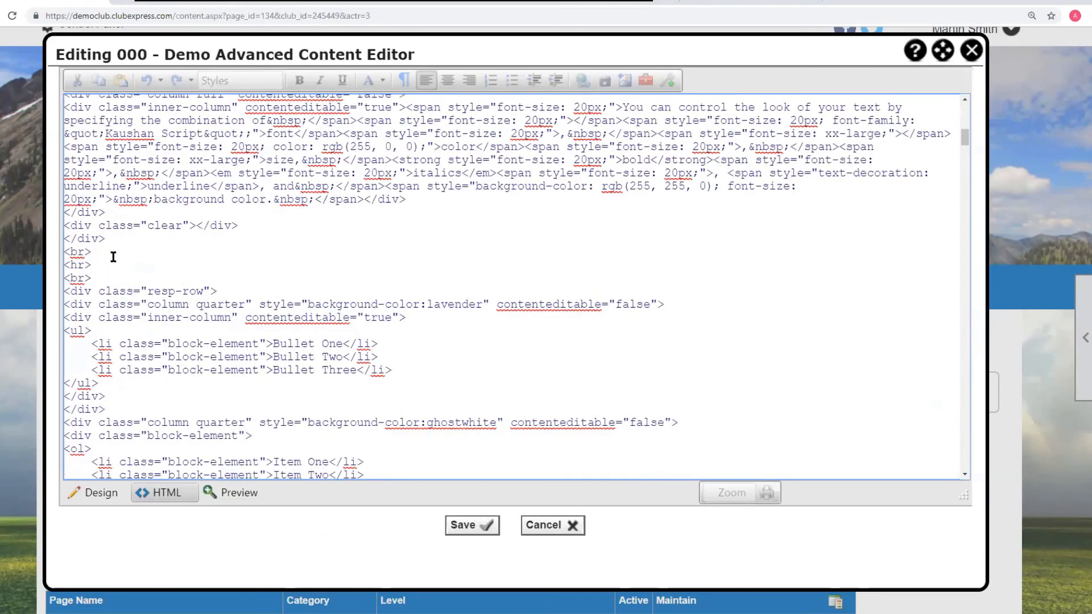
{"action": "scroll", "coordinate": [385, 231], "scroll_direction": "down", "scroll_amount": 3}
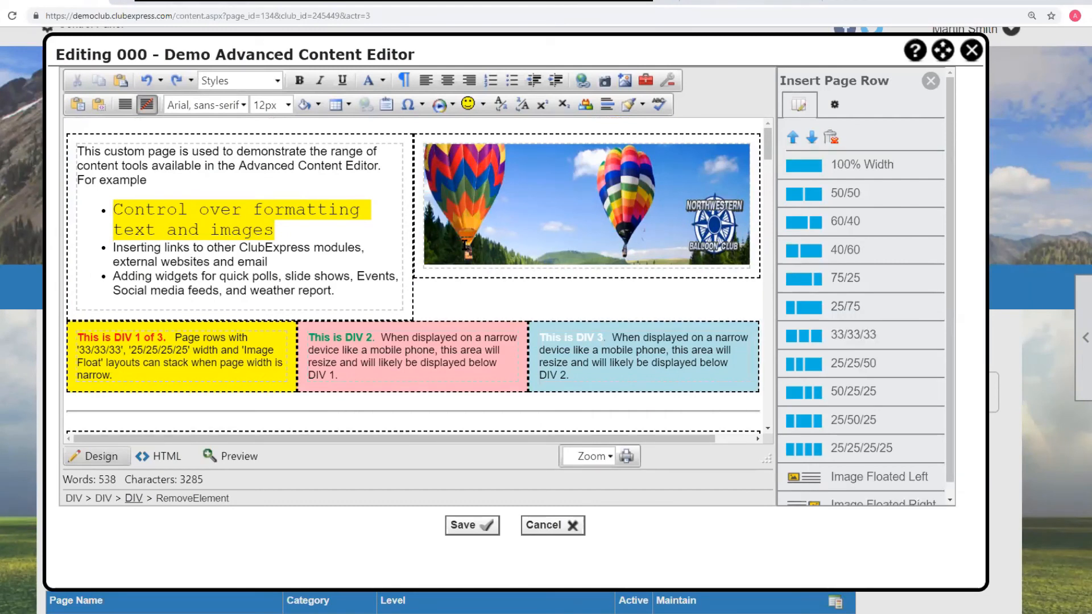
{"action": "scroll", "coordinate": [619, 267], "scroll_direction": "down", "scroll_amount": 5}
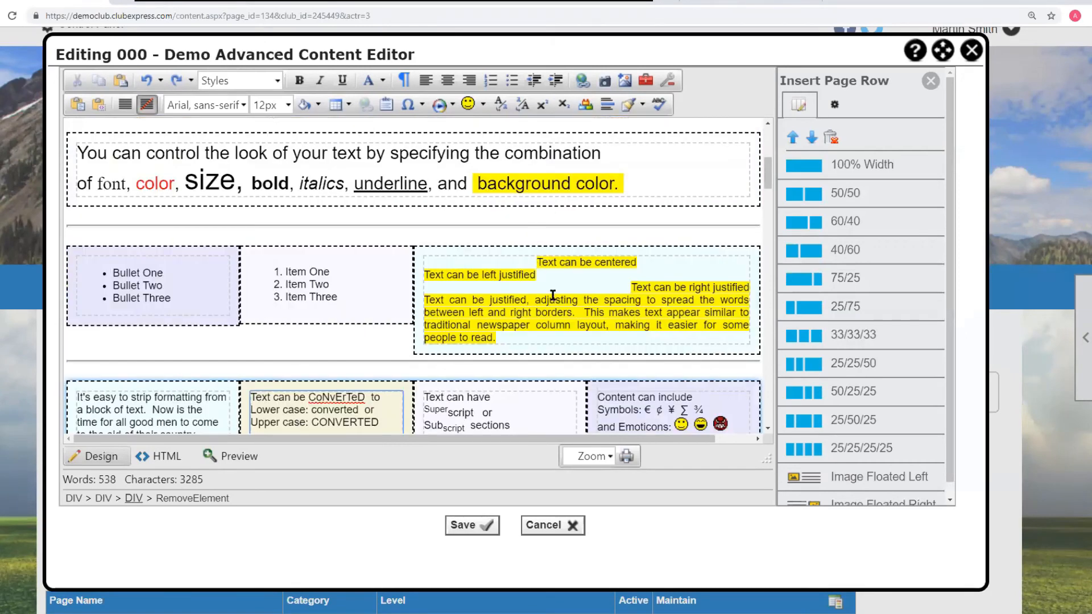
{"action": "scroll", "coordinate": [618, 267], "scroll_direction": "down", "scroll_amount": 5}
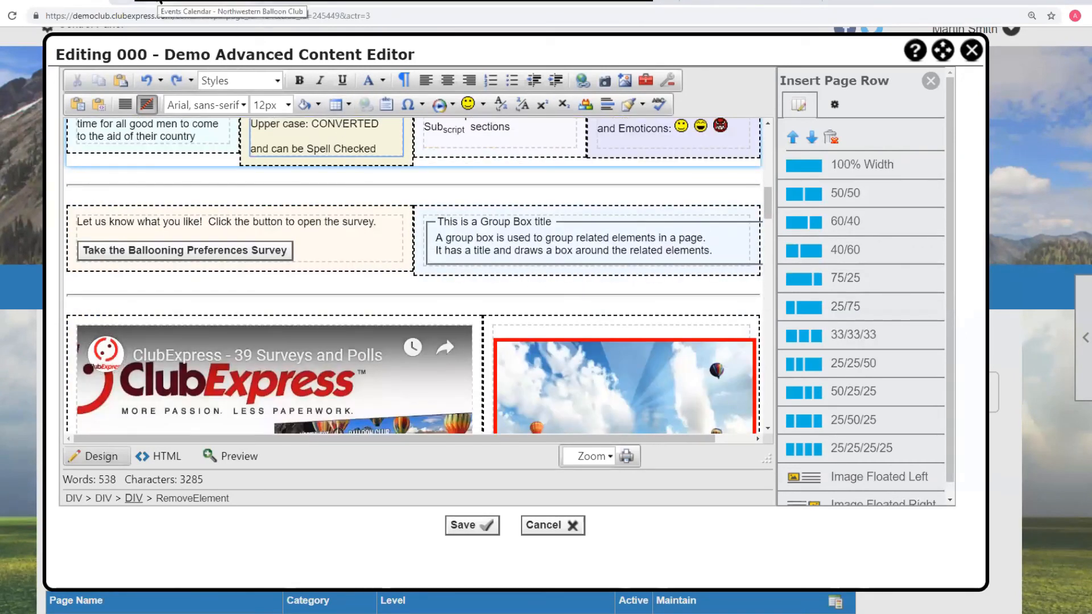
- Go to Custom Pages from the Control Panel and view the live 000 - Demo Advanced Content Editor page
{"action": "left_click", "coordinate": [159, 2]}
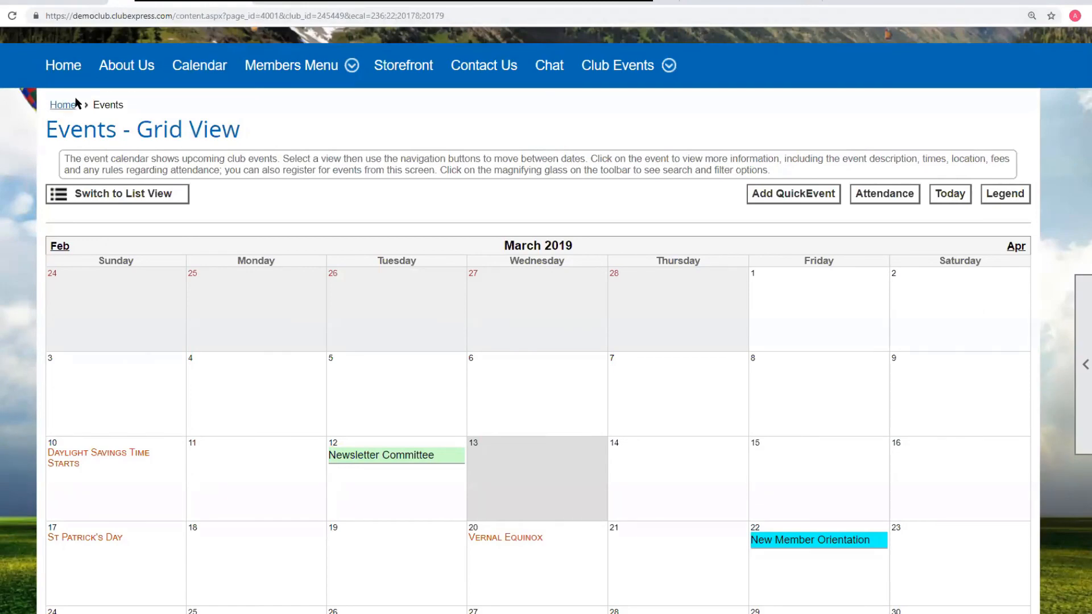
{"action": "scroll", "coordinate": [101, 133], "scroll_direction": "up", "scroll_amount": 5}
{"action": "left_click", "coordinate": [80, 43]}
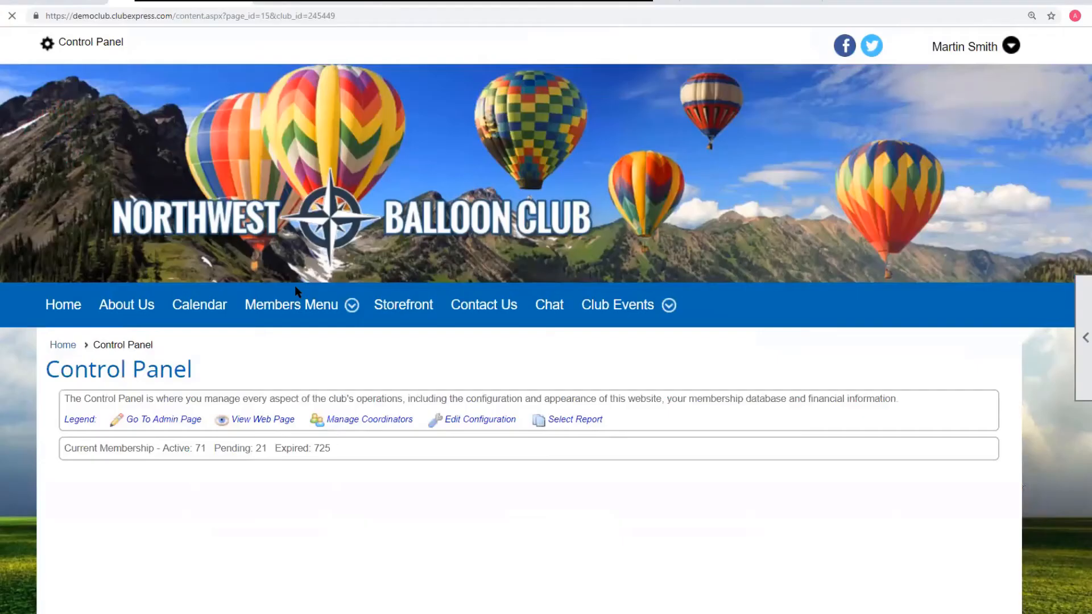
{"action": "mouse_move", "coordinate": [291, 305]}
{"action": "scroll", "coordinate": [510, 353], "scroll_direction": "down", "scroll_amount": 10}
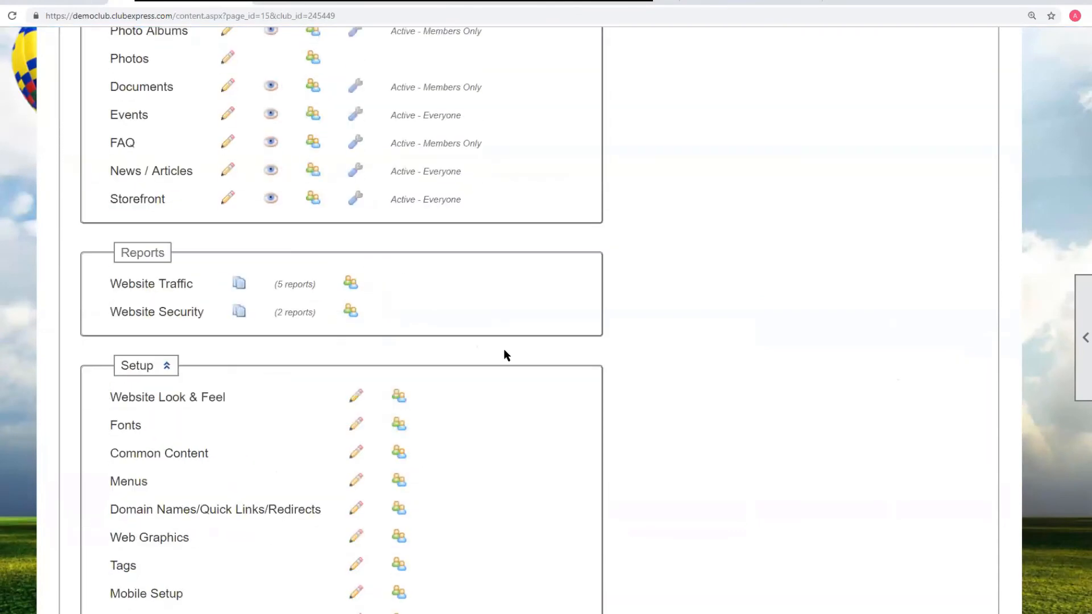
{"action": "scroll", "coordinate": [500, 351], "scroll_direction": "up", "scroll_amount": 7}
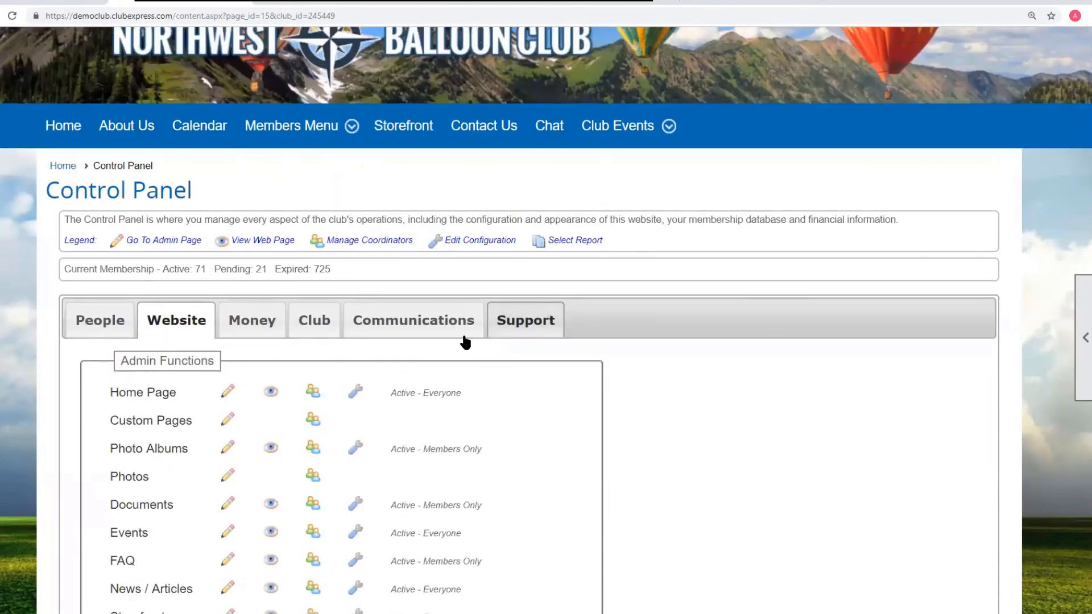
{"action": "left_click", "coordinate": [151, 421]}
{"action": "scroll", "coordinate": [616, 389], "scroll_direction": "down", "scroll_amount": 6}
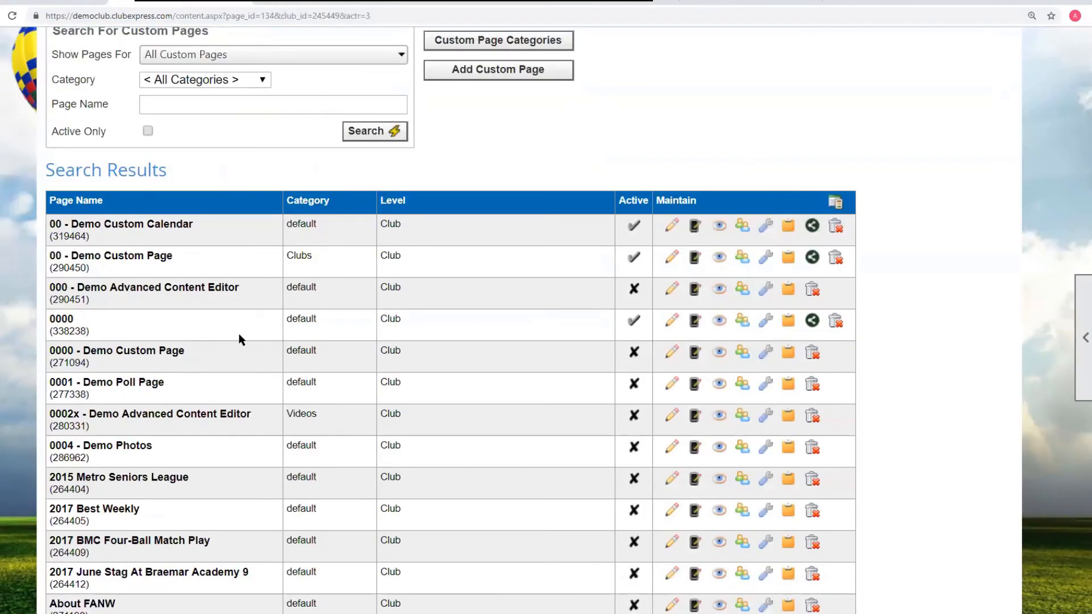
{"action": "left_click", "coordinate": [724, 289]}
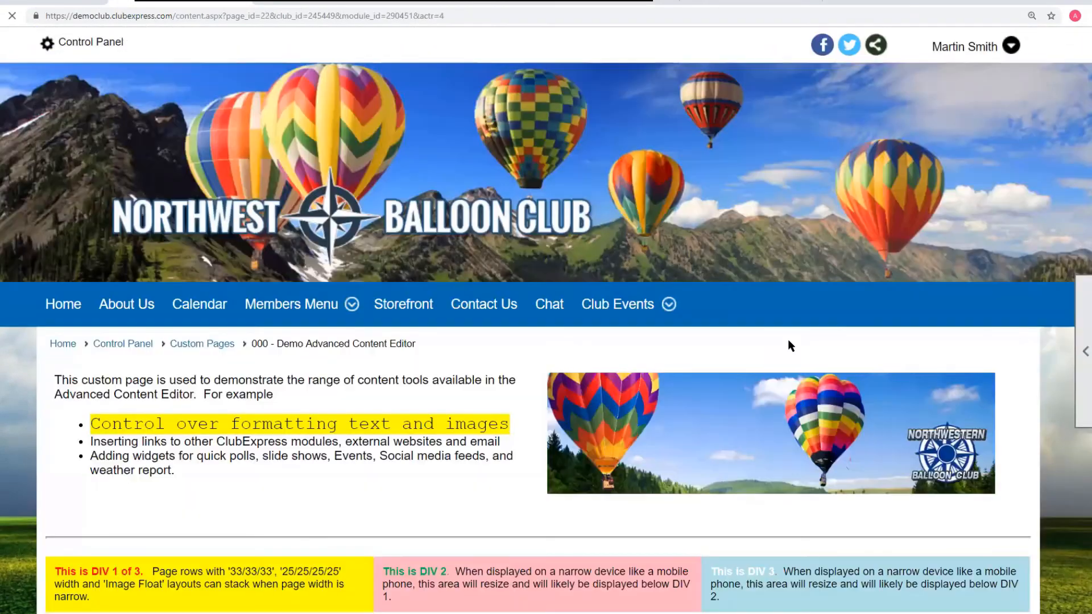
- Expand and collapse the three accordion widget panels on the live page
{"action": "scroll", "coordinate": [726, 293], "scroll_direction": "down", "scroll_amount": 20}
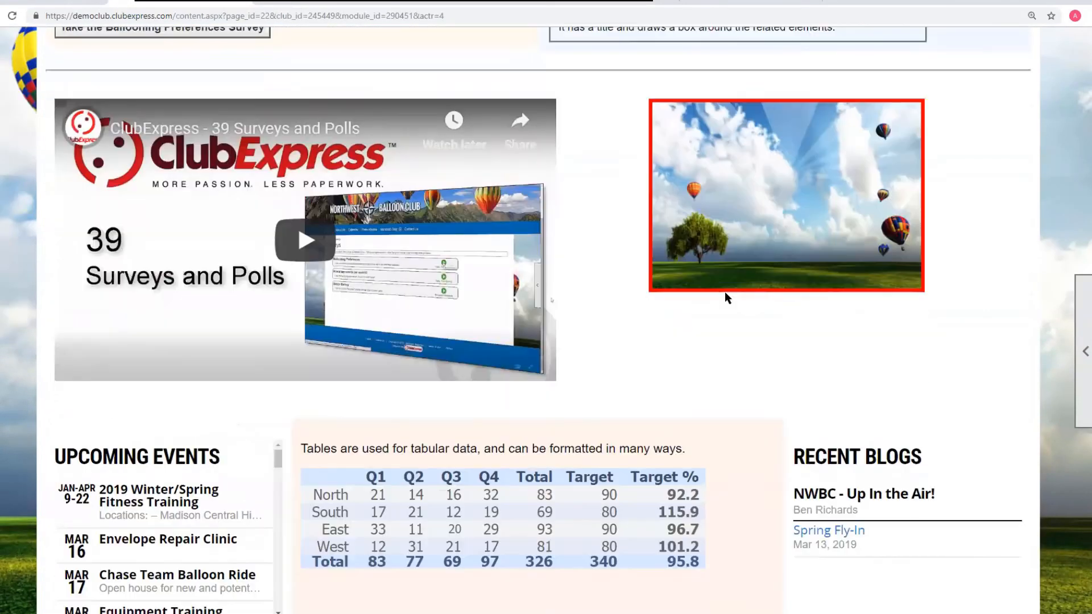
{"action": "scroll", "coordinate": [725, 291], "scroll_direction": "down", "scroll_amount": 5}
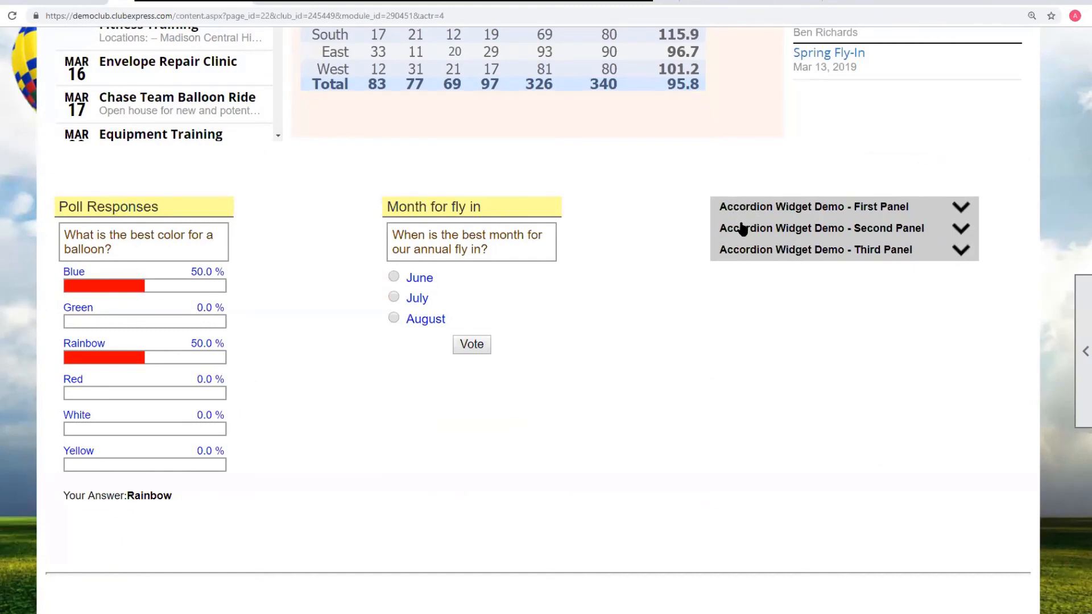
{"action": "left_click", "coordinate": [961, 212]}
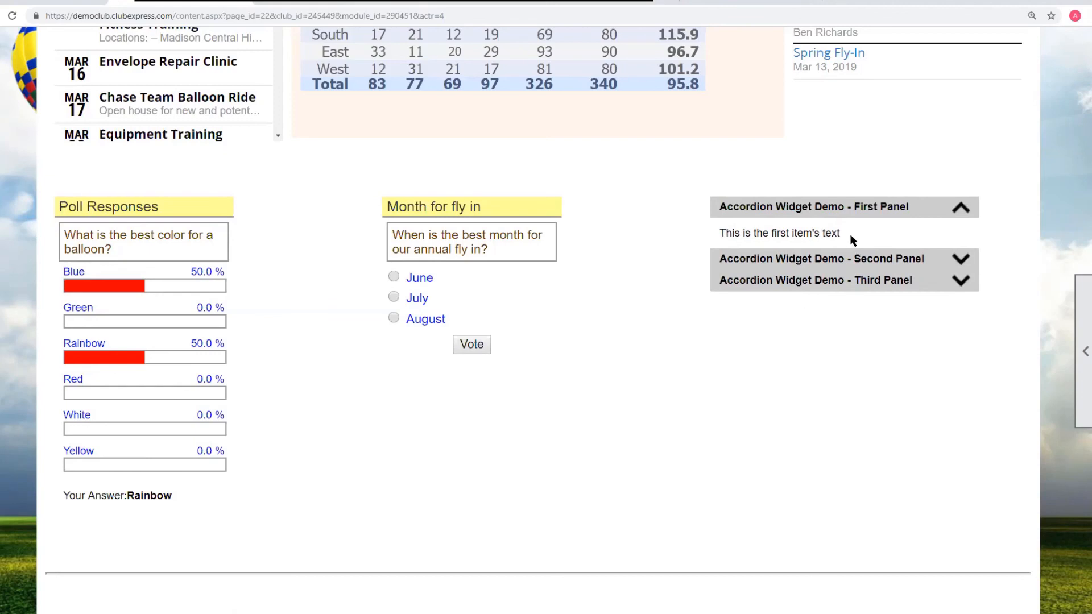
{"action": "left_click", "coordinate": [961, 260]}
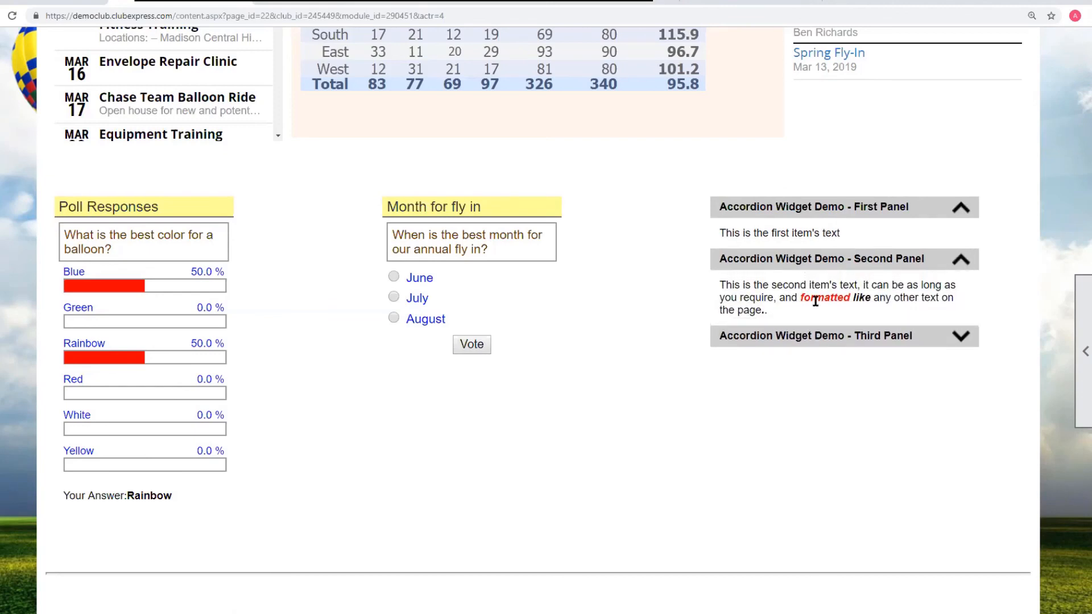
{"action": "left_click", "coordinate": [961, 337]}
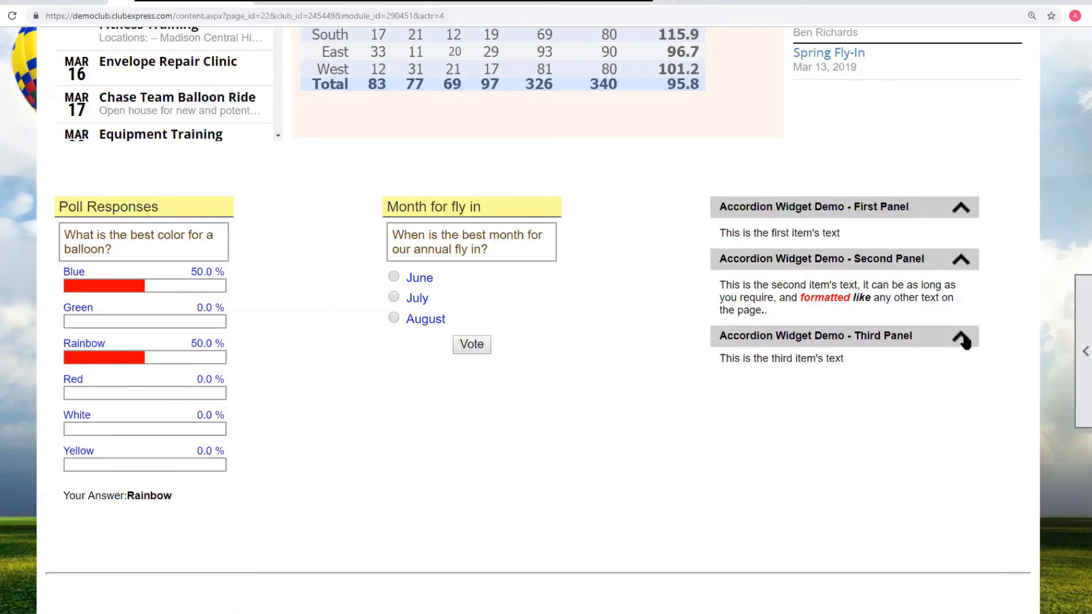
{"action": "left_click", "coordinate": [962, 261]}
{"action": "left_click", "coordinate": [962, 209]}
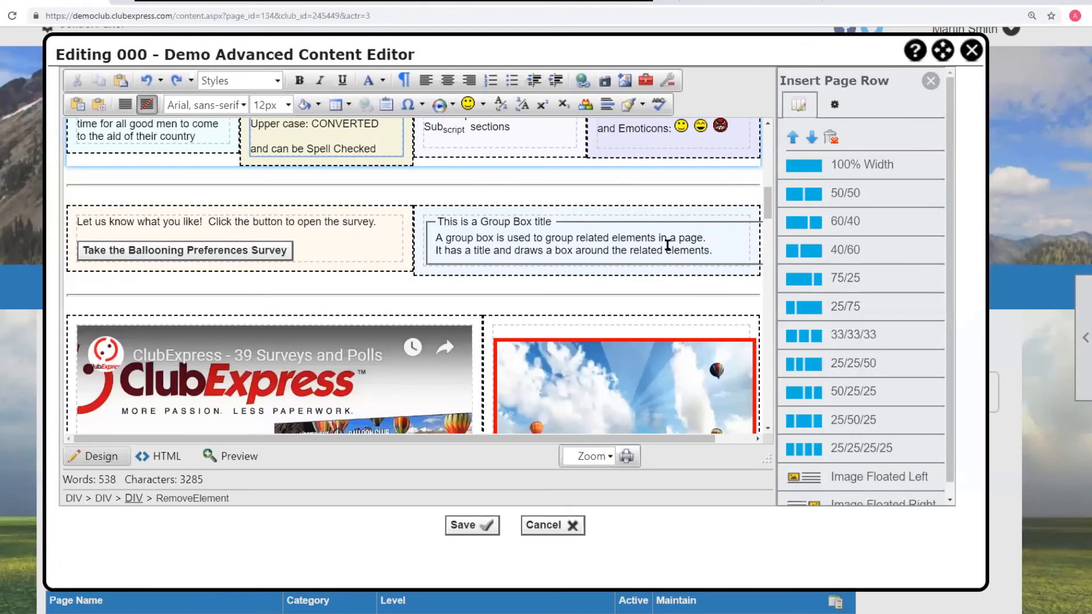
- Edit the first accordion panel, setting its title background to custom colour #f81212, and save the panel
{"action": "scroll", "coordinate": [665, 241], "scroll_direction": "down", "scroll_amount": 5}
{"action": "scroll", "coordinate": [665, 241], "scroll_direction": "down", "scroll_amount": 5}
{"action": "scroll", "coordinate": [665, 244], "scroll_direction": "up", "scroll_amount": 3}
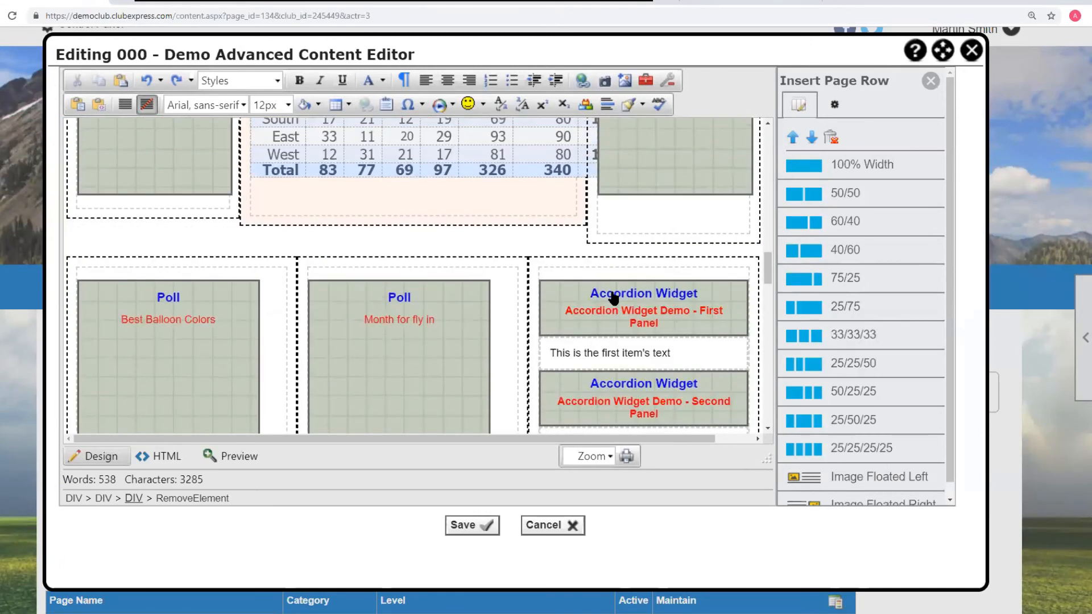
{"action": "left_click", "coordinate": [613, 297]}
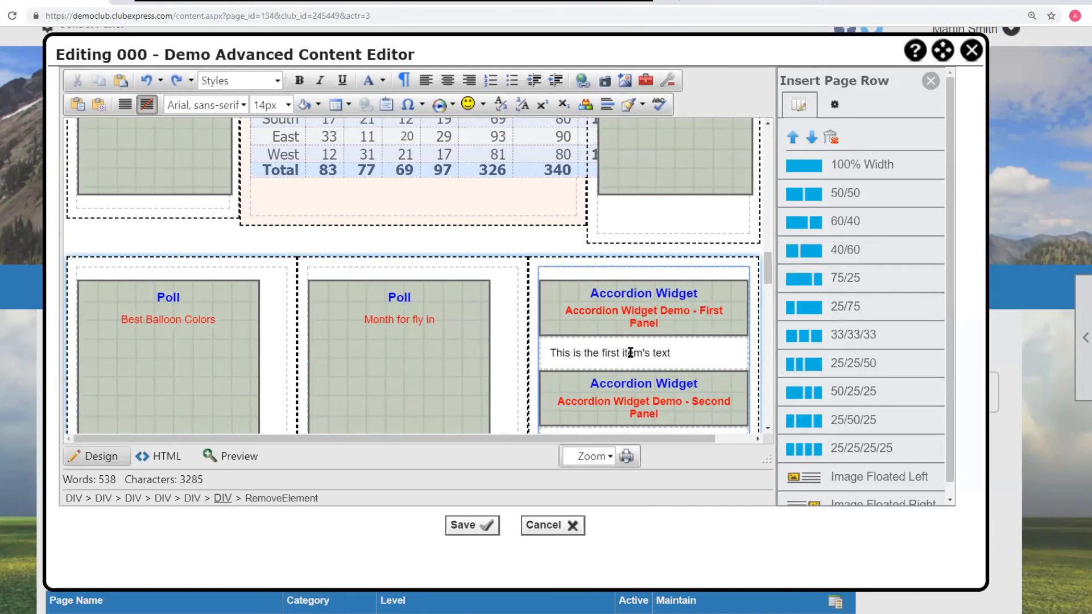
{"action": "scroll", "coordinate": [630, 353], "scroll_direction": "down", "scroll_amount": 2}
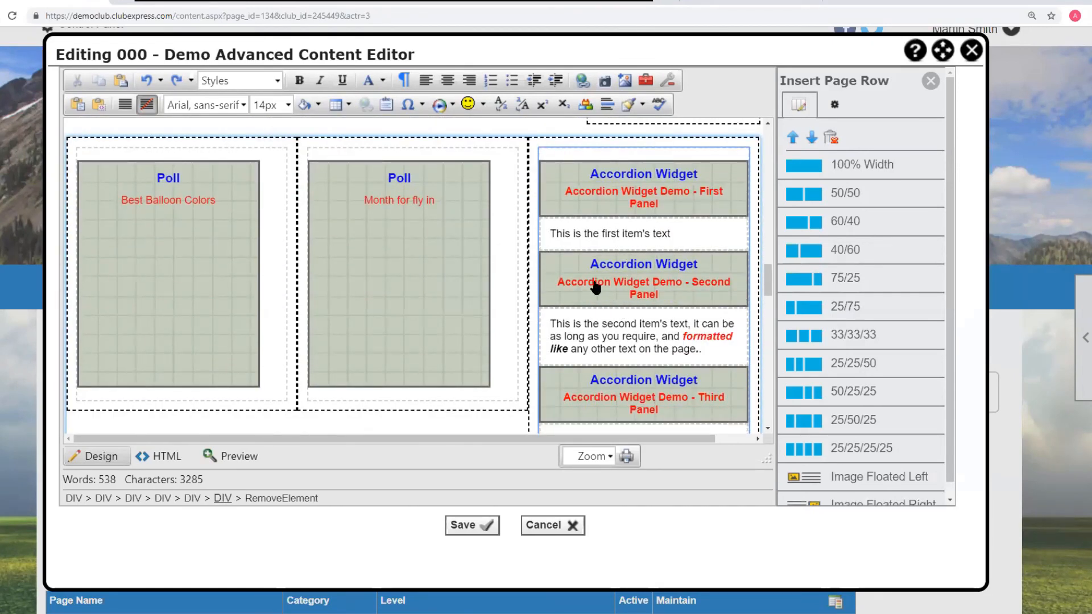
{"action": "right_click", "coordinate": [675, 198]}
{"action": "left_click", "coordinate": [734, 216]}
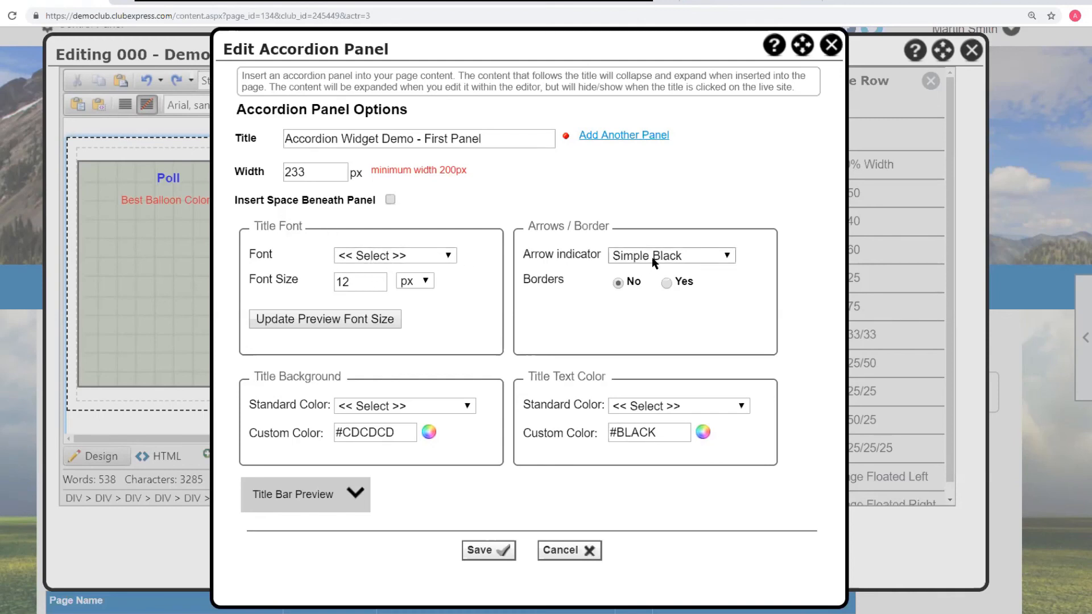
{"action": "left_click", "coordinate": [679, 261]}
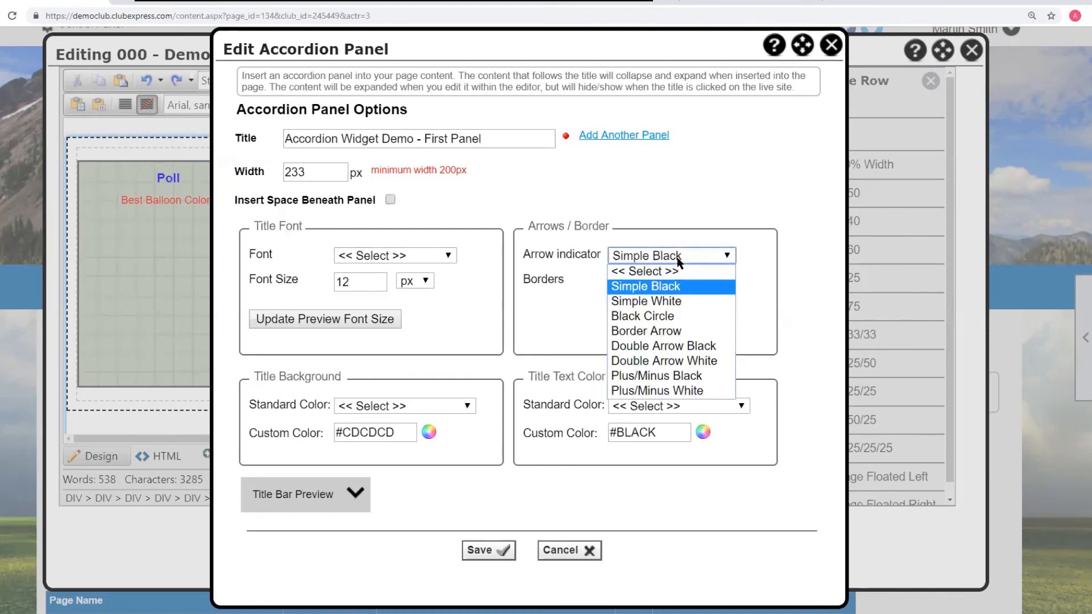
{"action": "left_click", "coordinate": [679, 262]}
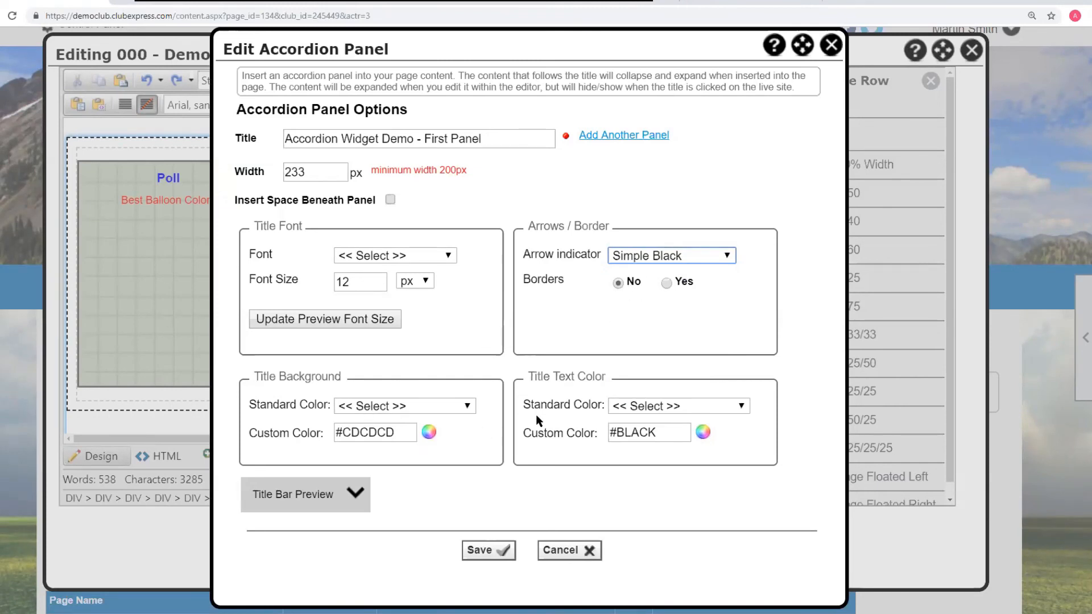
{"action": "left_click", "coordinate": [429, 433]}
{"action": "left_click_drag", "start_coordinate": [499, 332], "coordinate": [490, 335]}
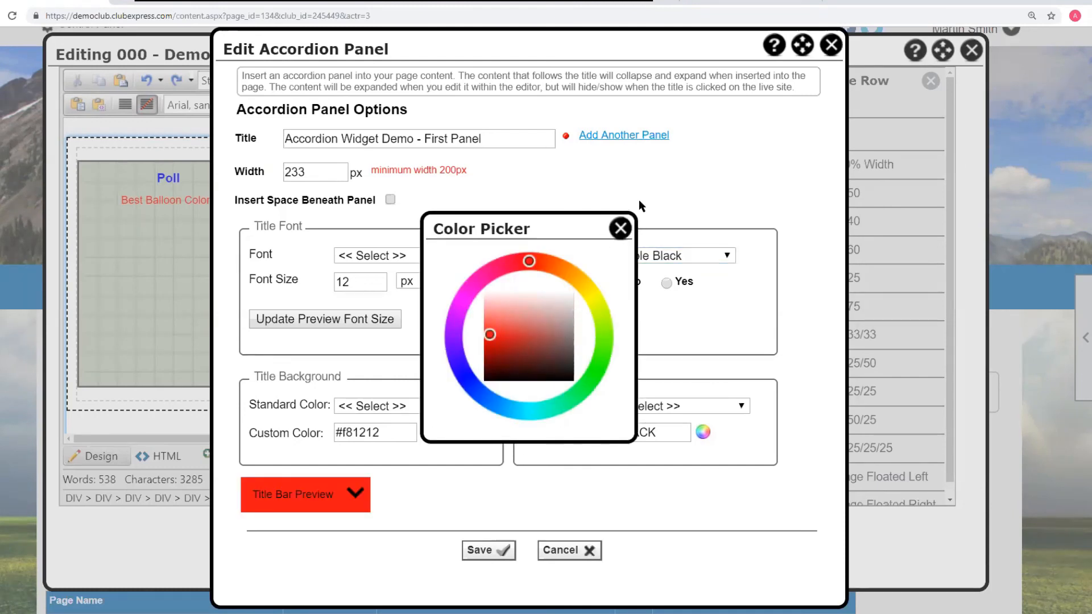
{"action": "left_click", "coordinate": [620, 228]}
{"action": "left_click", "coordinate": [482, 550]}
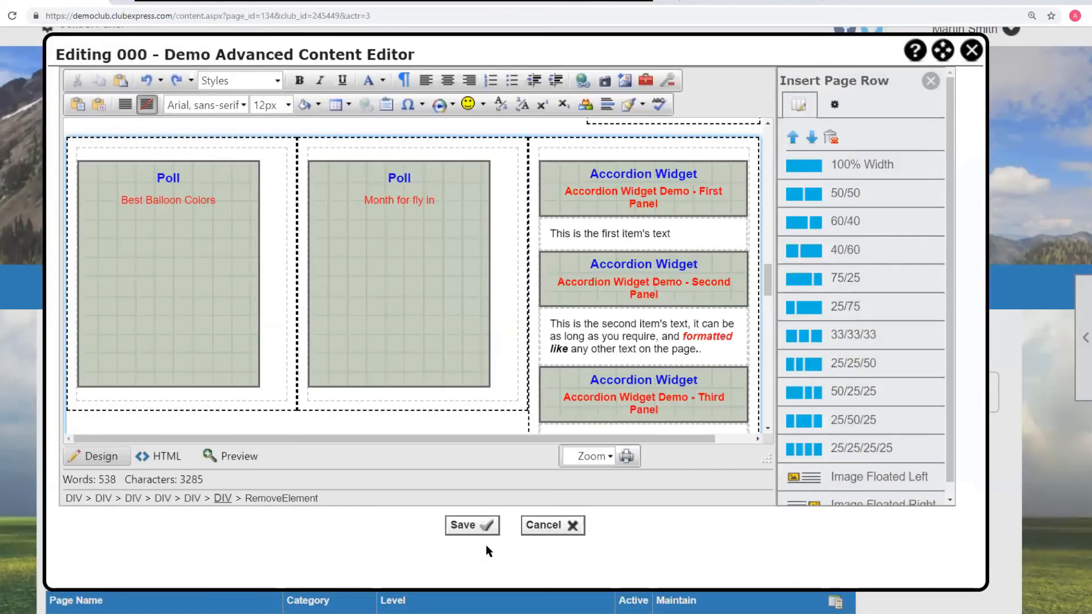
- Preview the edited content inside the editor and return to the design view
{"action": "scroll", "coordinate": [633, 317], "scroll_direction": "down", "scroll_amount": 3}
{"action": "scroll", "coordinate": [568, 341], "scroll_direction": "up", "scroll_amount": 1}
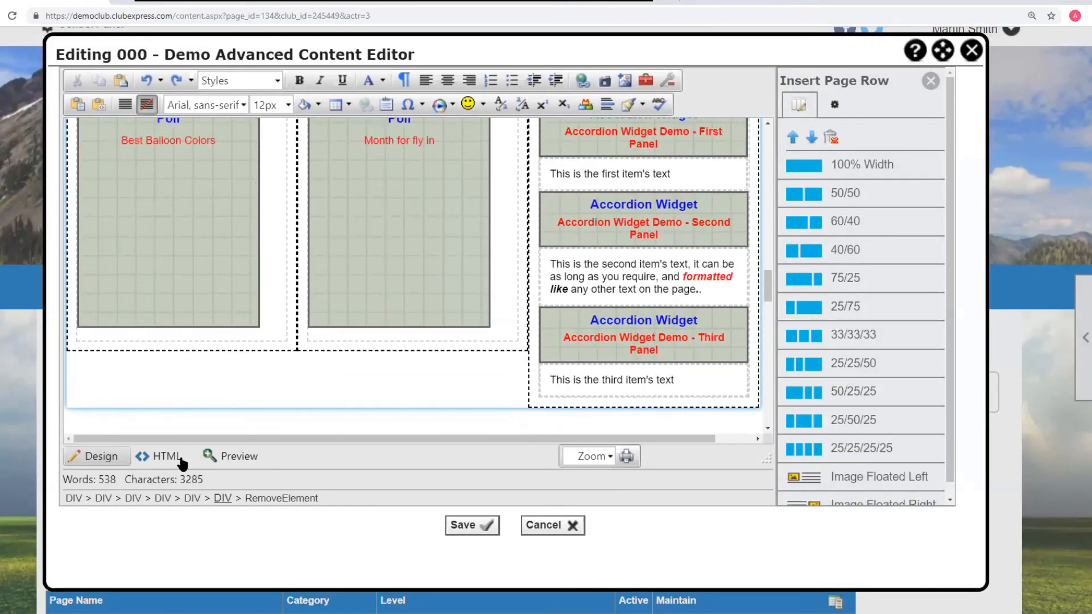
{"action": "left_click", "coordinate": [232, 457]}
{"action": "scroll", "coordinate": [758, 316], "scroll_direction": "down", "scroll_amount": 10}
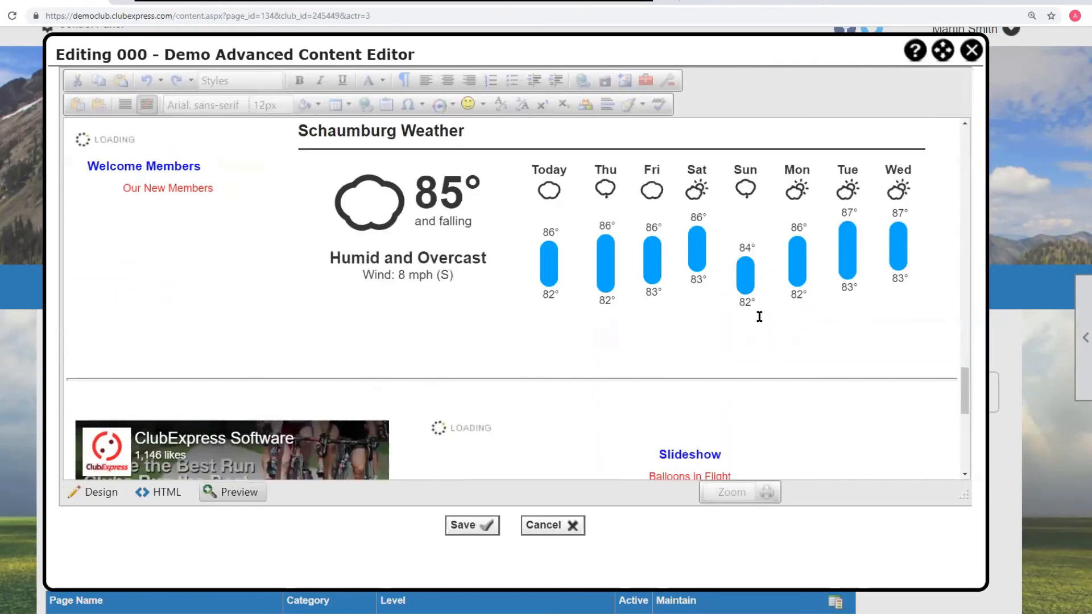
{"action": "scroll", "coordinate": [758, 315], "scroll_direction": "up", "scroll_amount": 10}
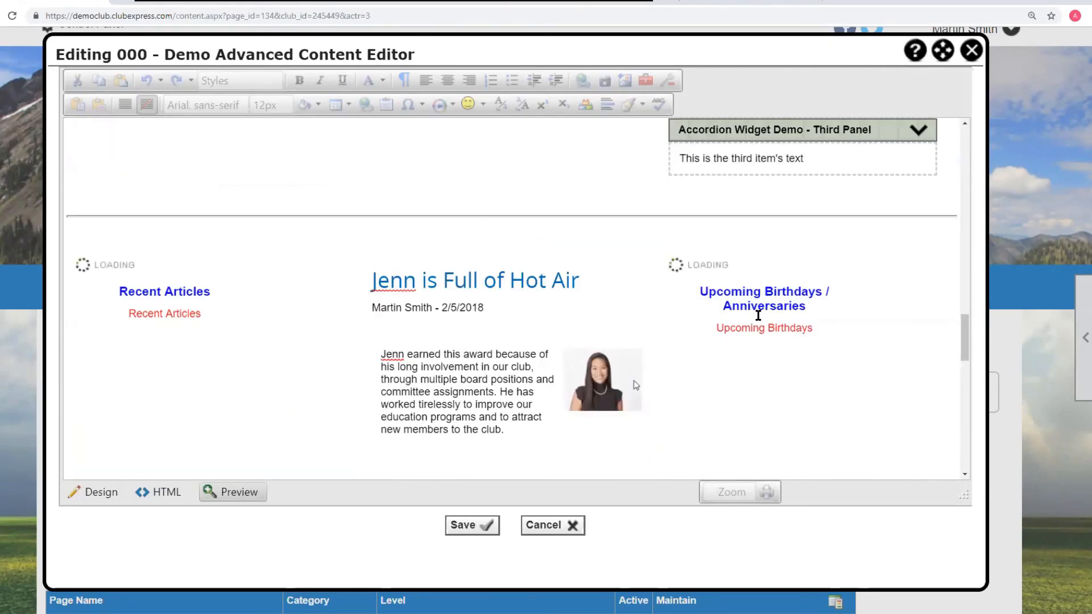
{"action": "scroll", "coordinate": [758, 316], "scroll_direction": "down", "scroll_amount": 1}
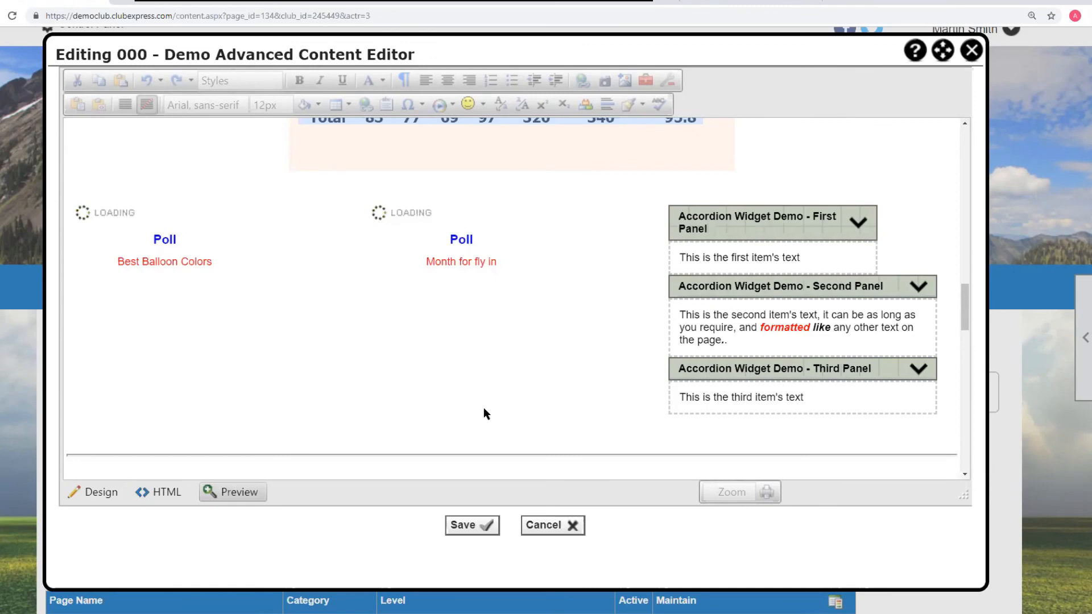
{"action": "left_click", "coordinate": [113, 492]}
{"action": "scroll", "coordinate": [687, 285], "scroll_direction": "down", "scroll_amount": 3}
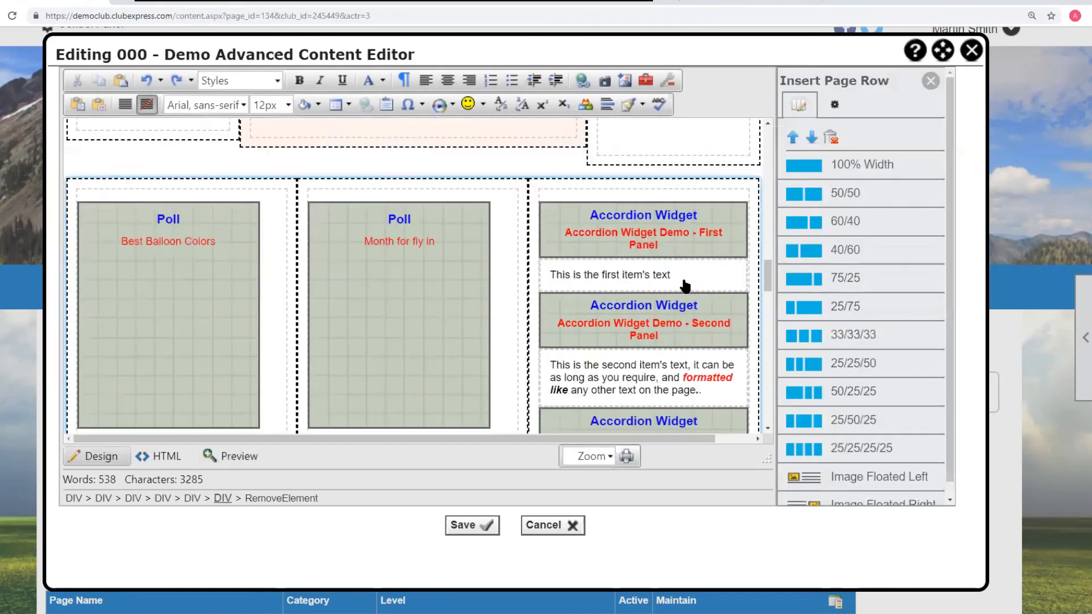
- Open the settings of the third accordion panel in the editor for editing
{"action": "left_click_drag", "start_coordinate": [672, 222], "coordinate": [652, 222]}
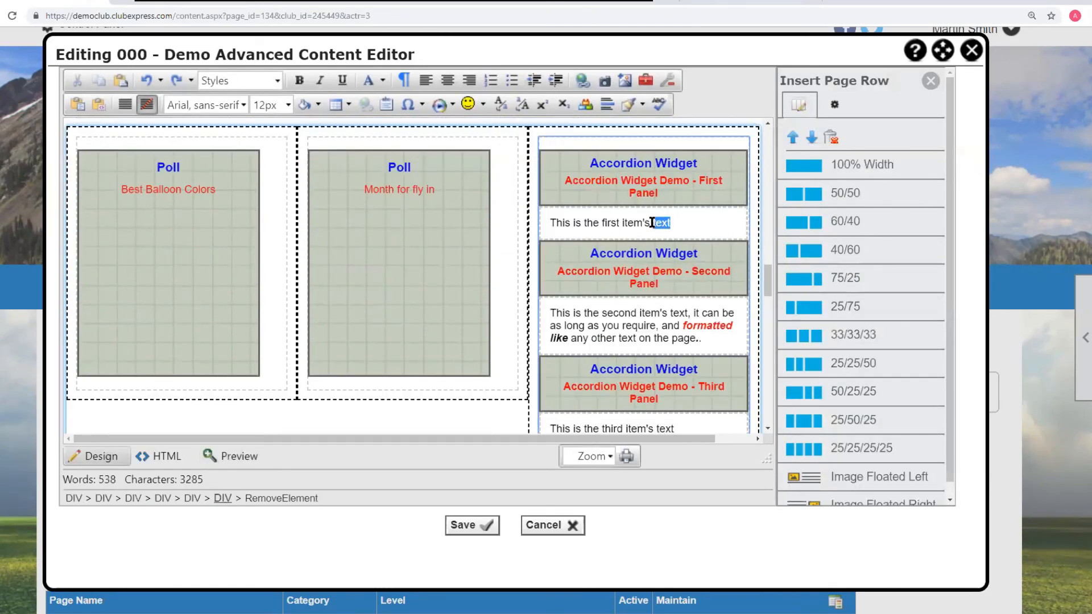
{"action": "scroll", "coordinate": [641, 319], "scroll_direction": "down", "scroll_amount": 1}
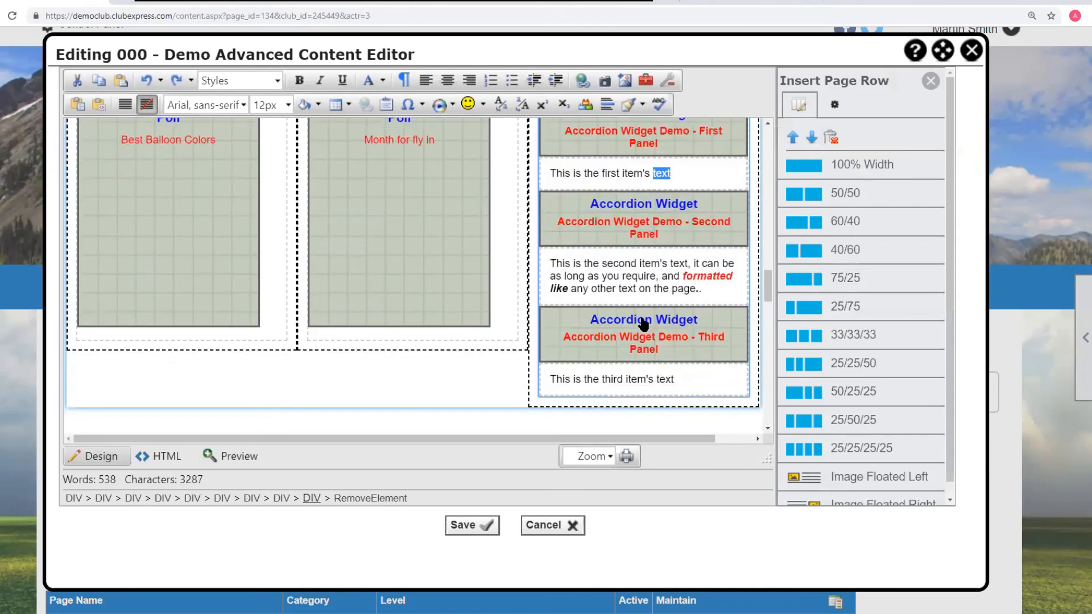
{"action": "left_click", "coordinate": [644, 316]}
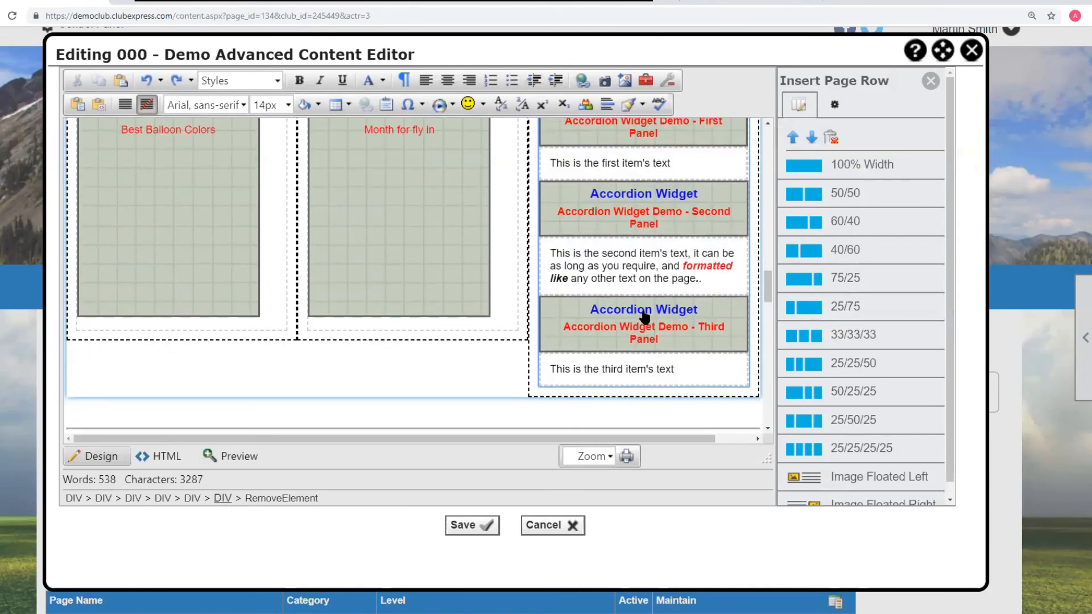
{"action": "right_click", "coordinate": [644, 316]}
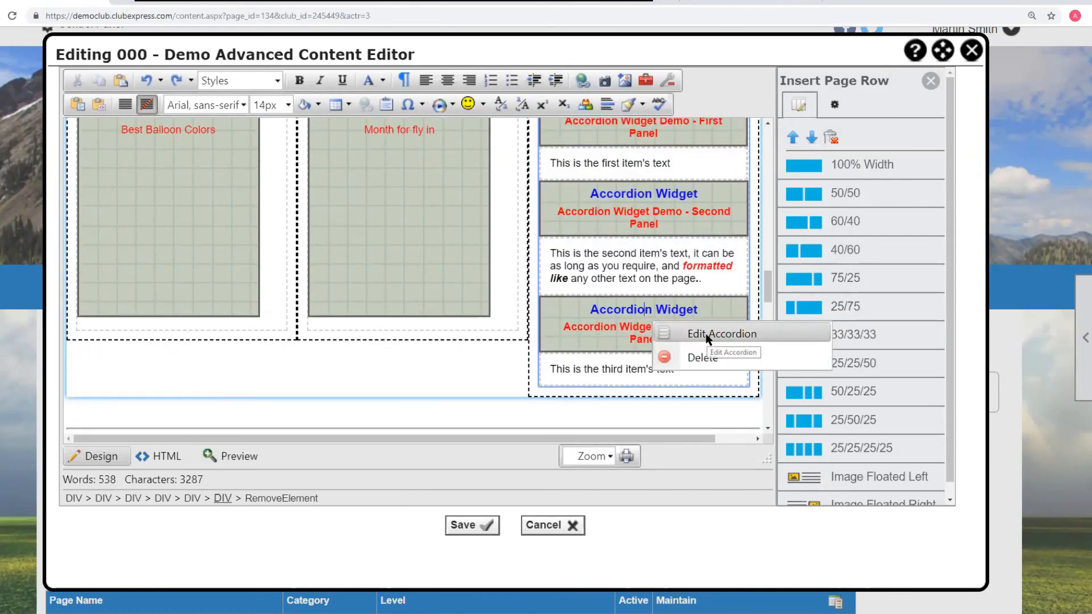
{"action": "left_click", "coordinate": [722, 334]}
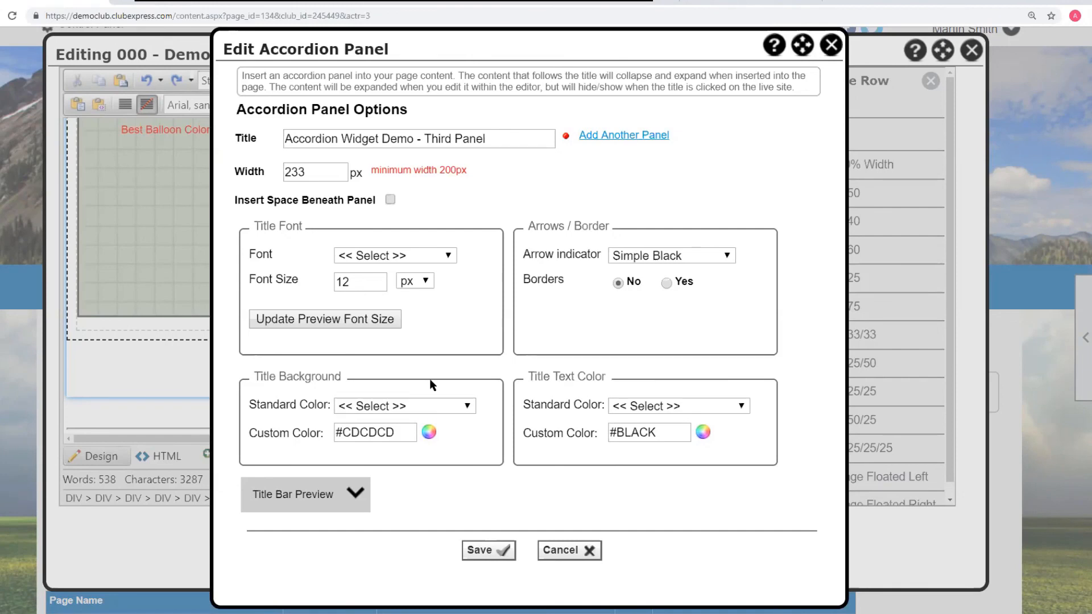
- Tick Insert Space Beneath Panel and read the help page on inserting accordion panels
{"action": "left_click", "coordinate": [391, 200]}
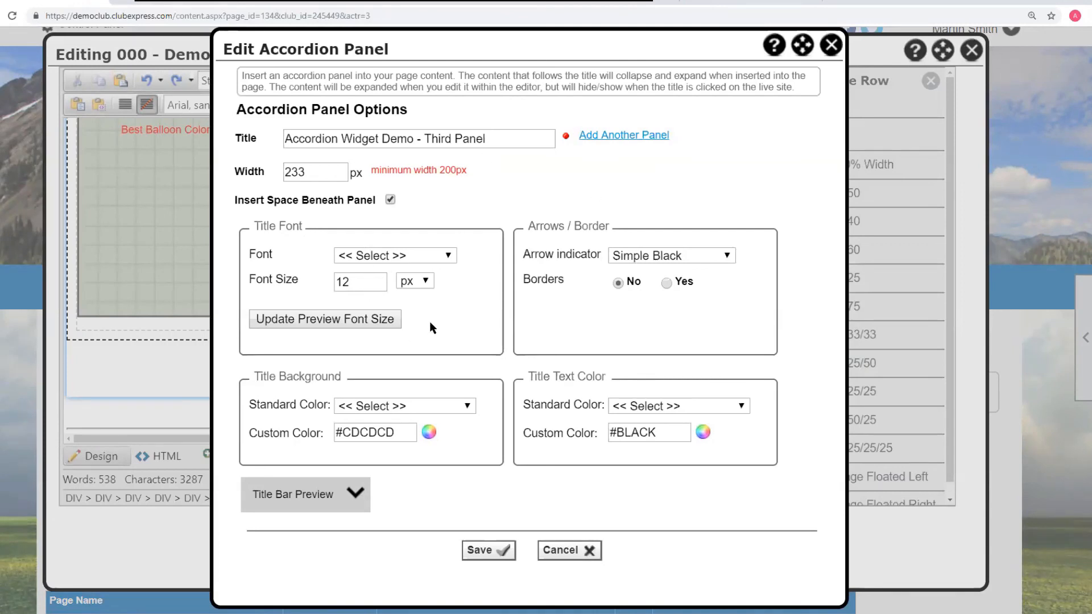
{"action": "left_click", "coordinate": [776, 50]}
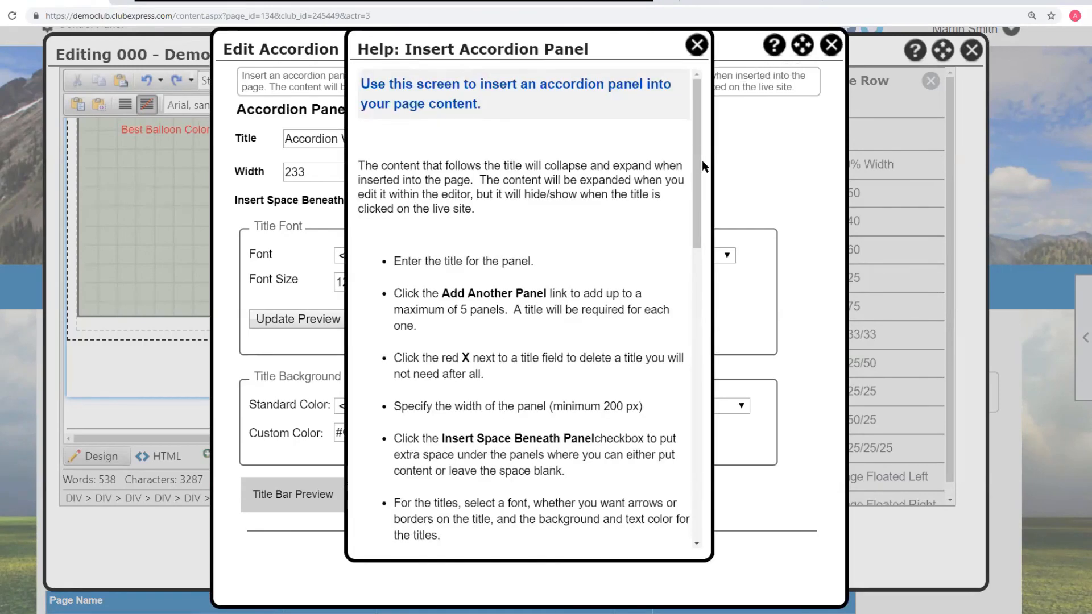
{"action": "left_click_drag", "start_coordinate": [700, 161], "coordinate": [677, 127]}
{"action": "left_click", "coordinate": [696, 45]}
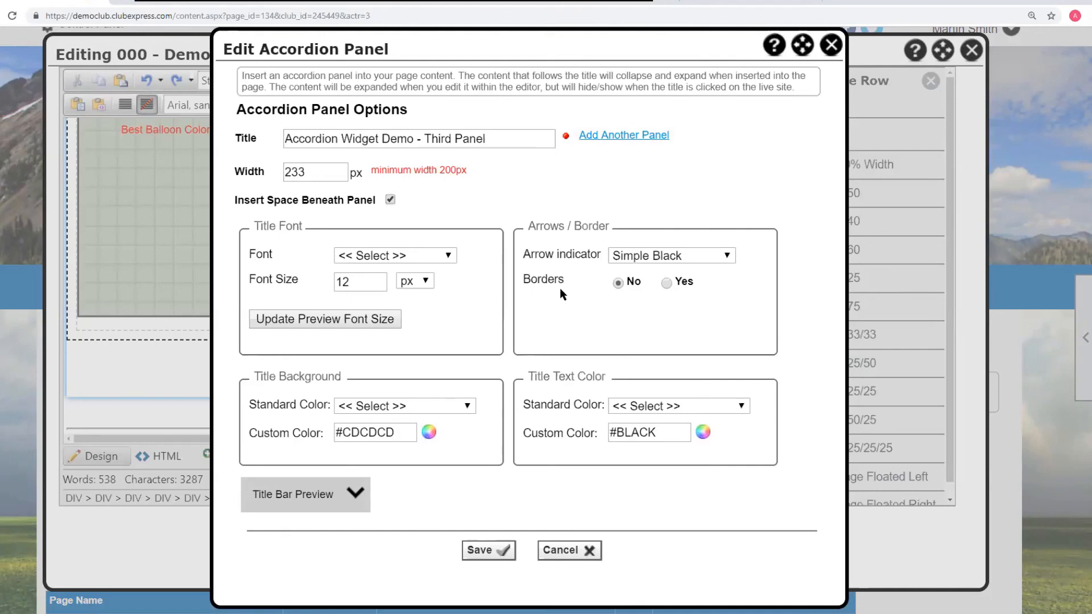
- Review the arrow indicator options and close the accordion panel dialog without saving
{"action": "left_click", "coordinate": [728, 256]}
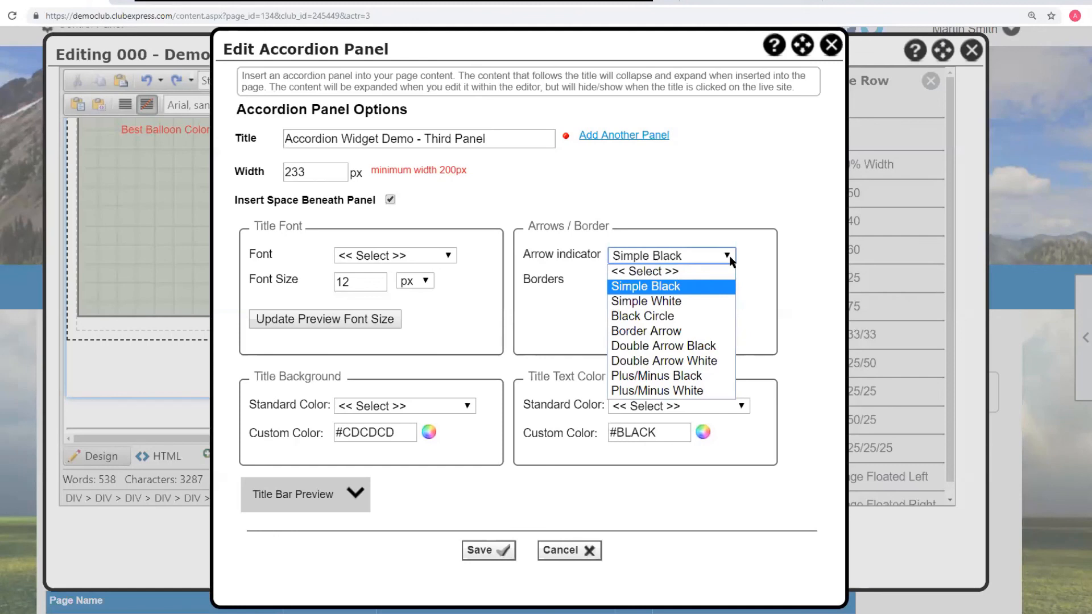
{"action": "left_click", "coordinate": [790, 244]}
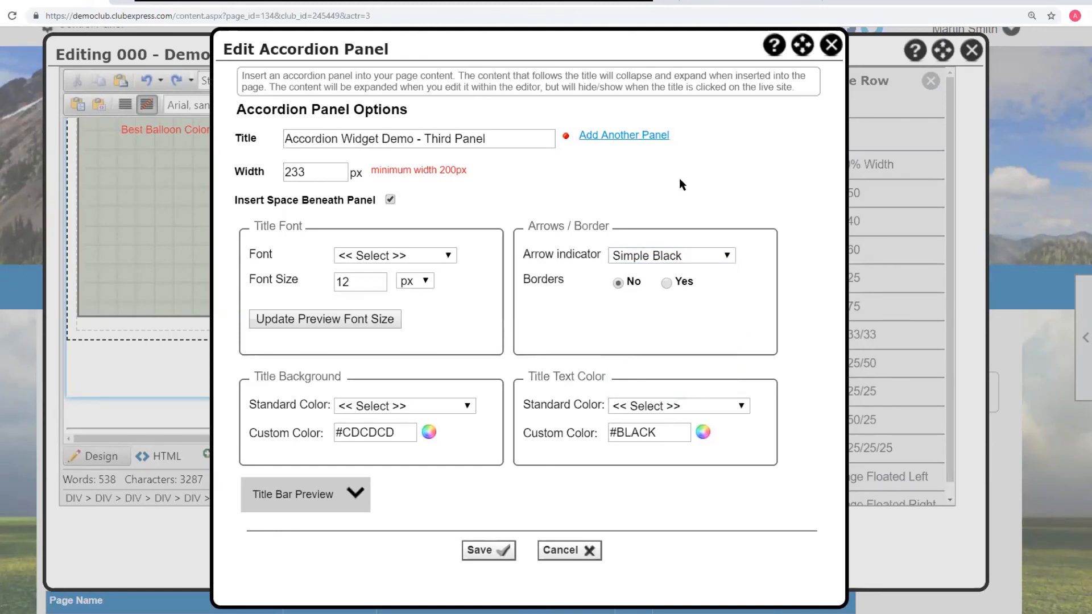
{"action": "left_click", "coordinate": [831, 44]}
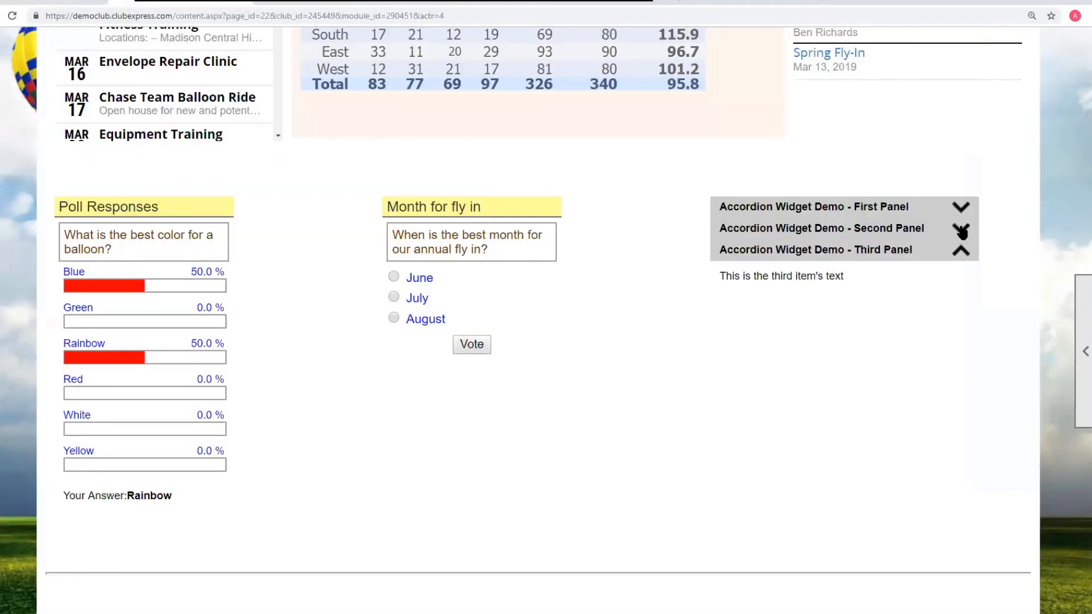
- Toggle the second accordion panel on the live page
{"action": "left_click", "coordinate": [961, 231]}
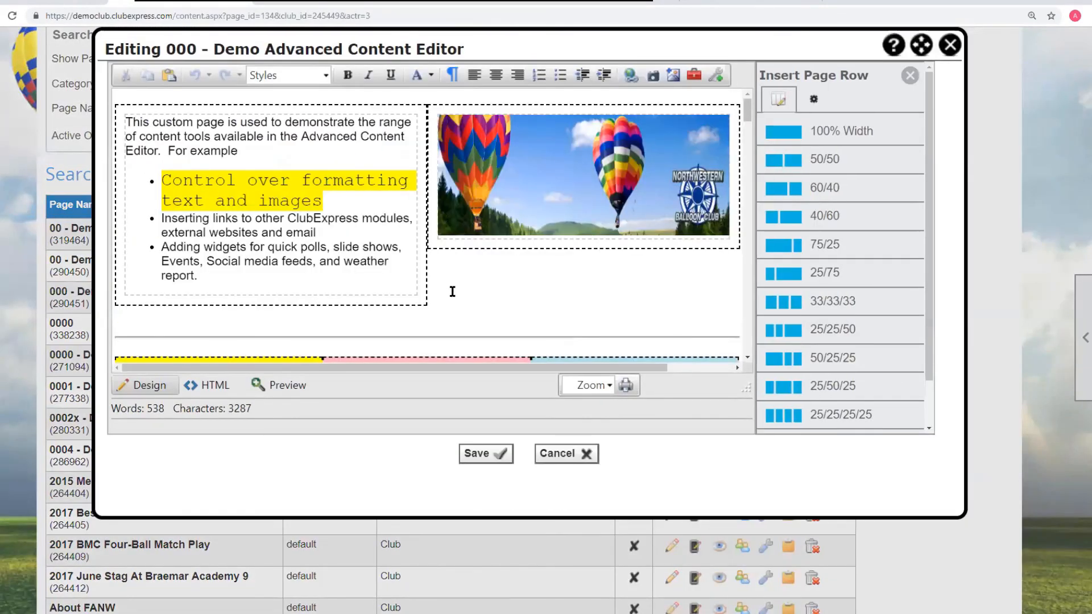
- Add a blank line after the bulleted list ending with 'report.' in the first content box
{"action": "left_click", "coordinate": [412, 280]}
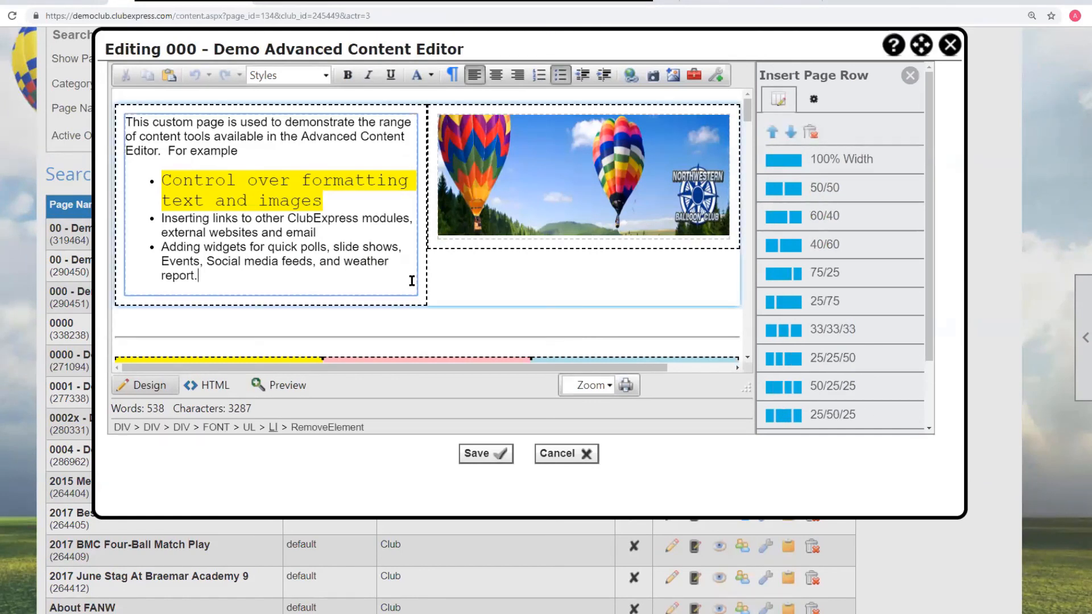
{"action": "key", "text": "Return"}
{"action": "key", "text": "Return"}
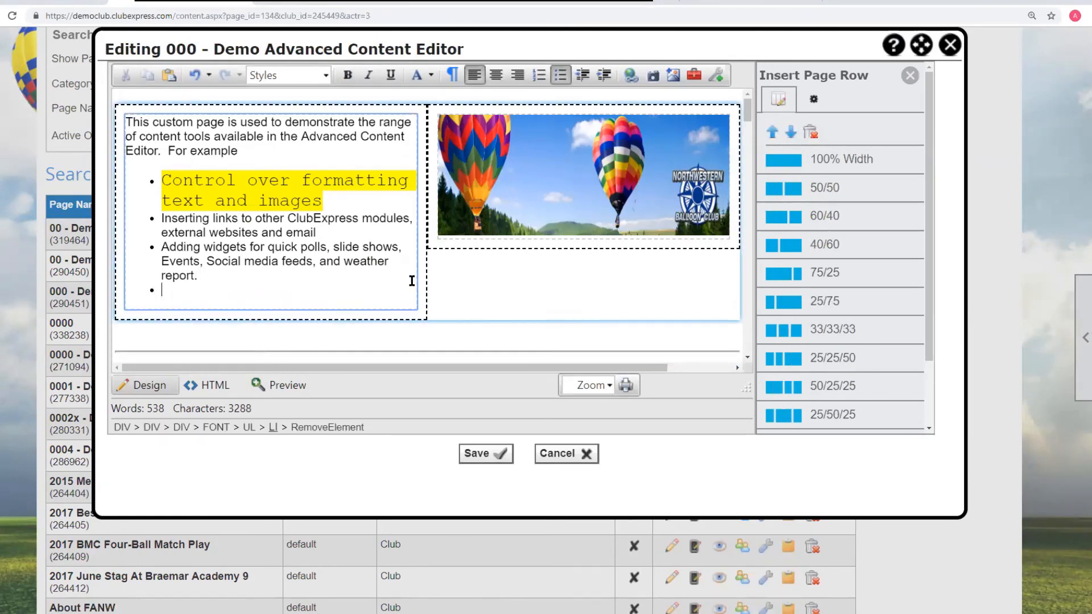
- Insert an accordion widget with panel titles 'panel 1' and 'this is the second panel'
{"action": "left_click", "coordinate": [815, 101]}
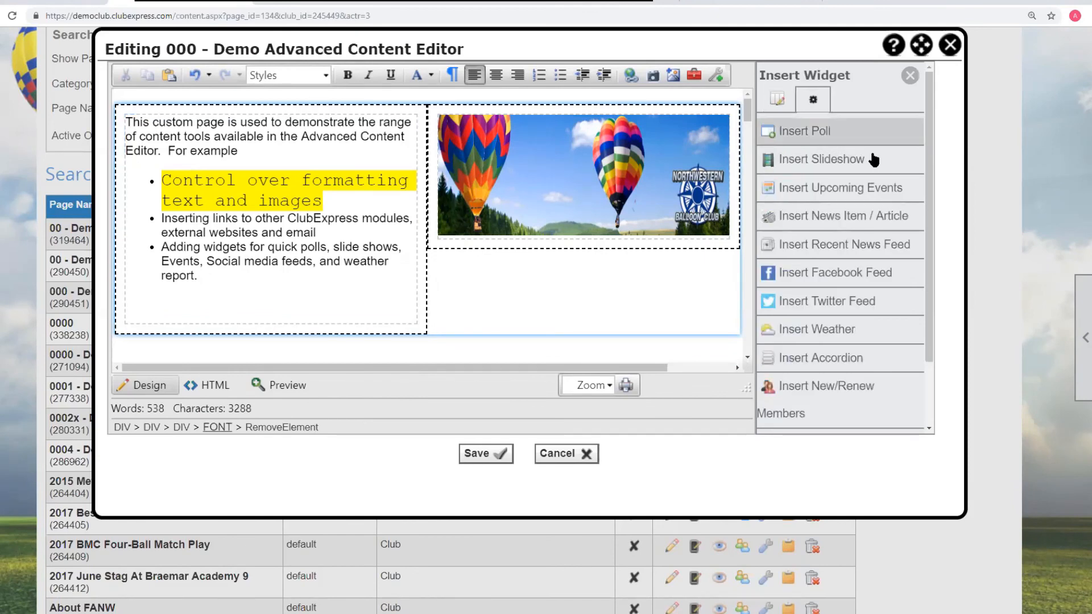
{"action": "left_click", "coordinate": [832, 358]}
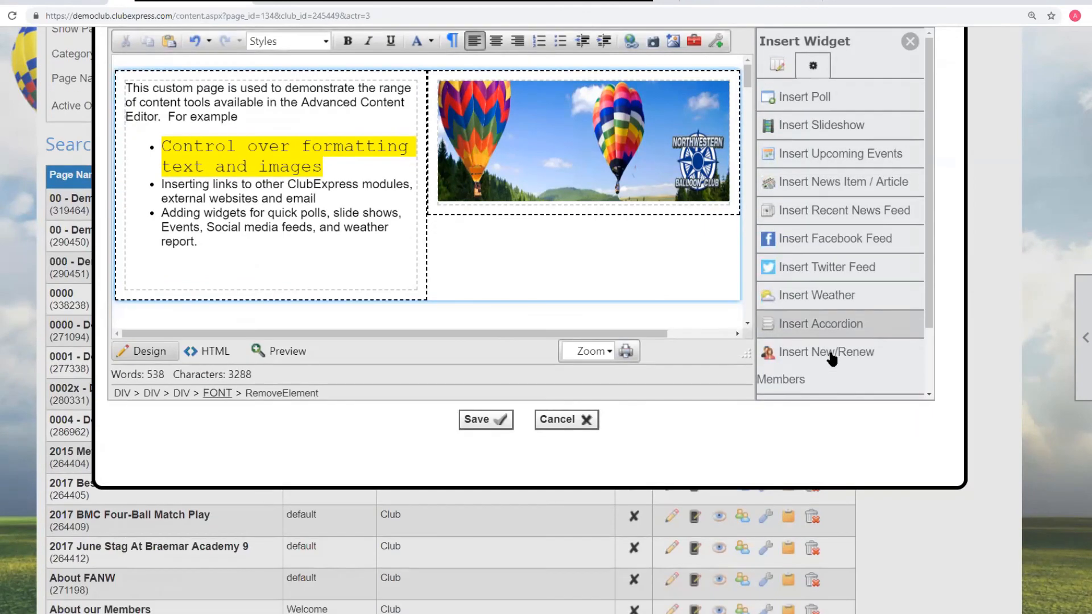
{"action": "left_click", "coordinate": [326, 141]}
{"action": "type", "text": "panel 1"}
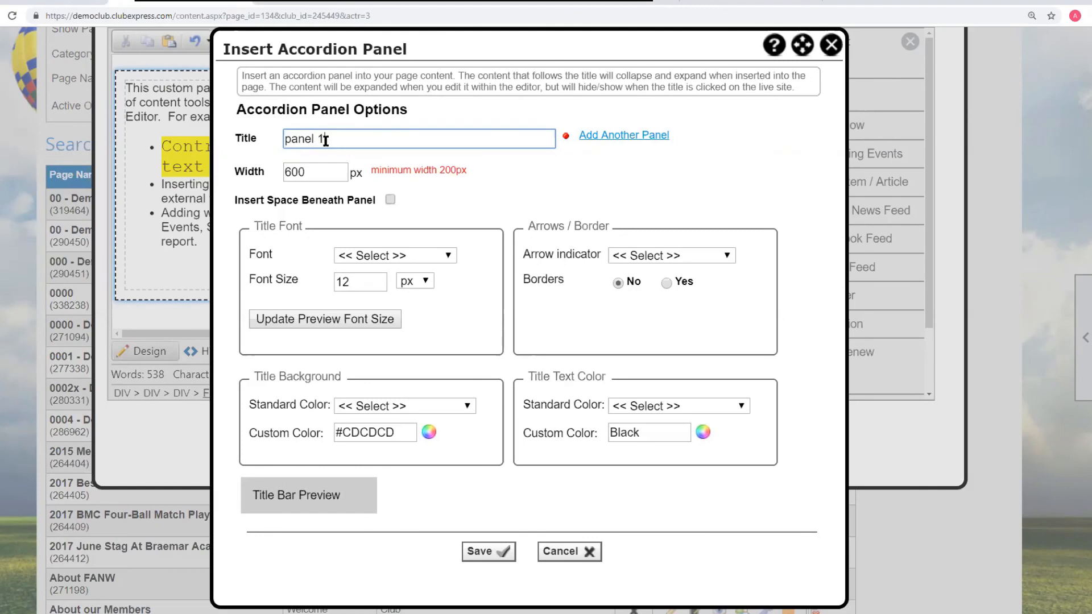
{"action": "left_click", "coordinate": [604, 136]}
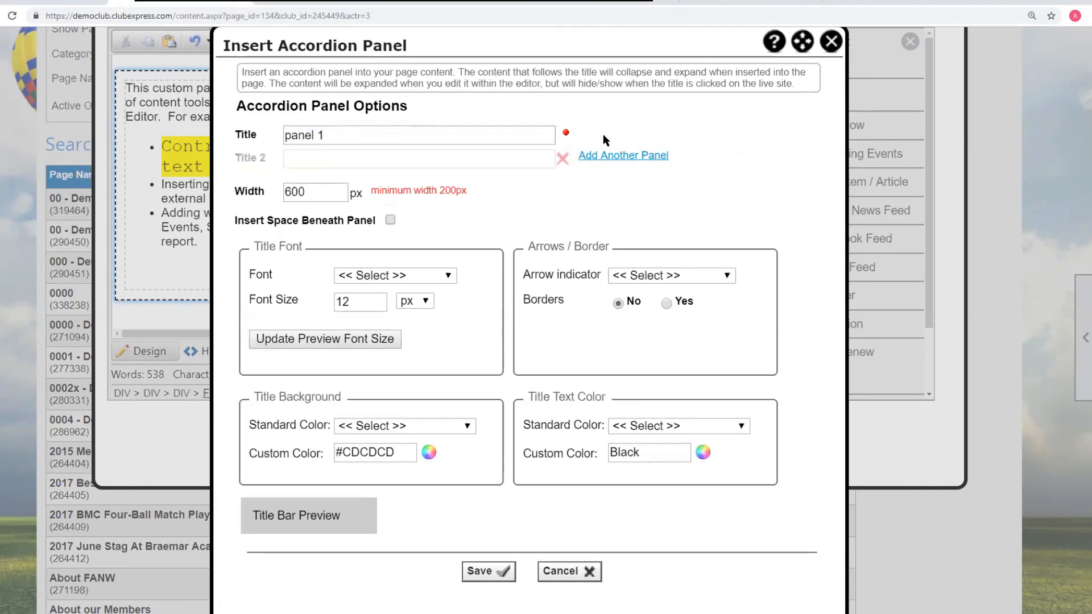
{"action": "left_click", "coordinate": [331, 157]}
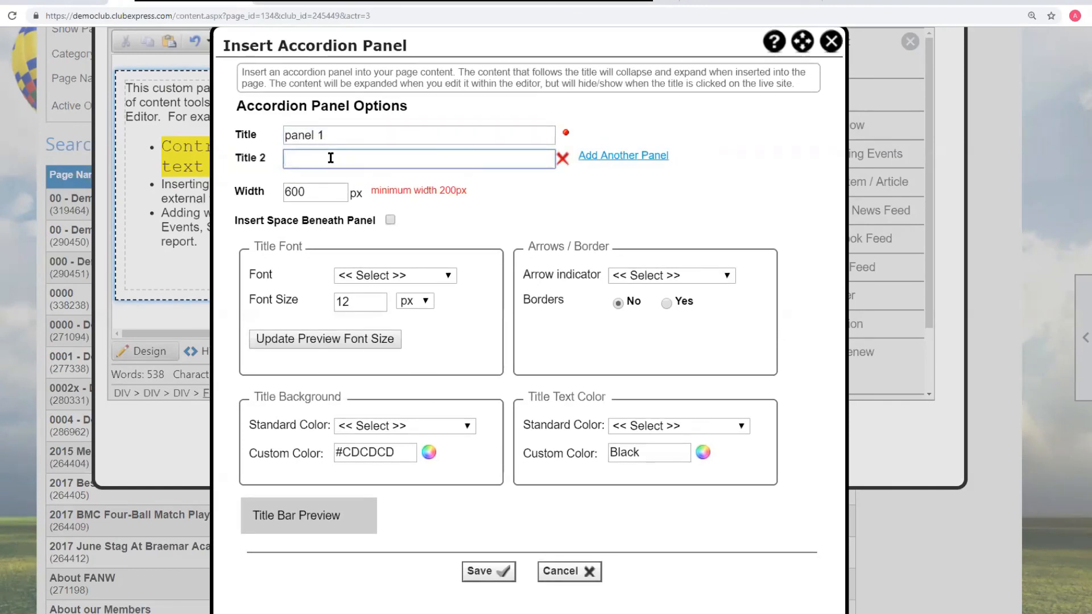
{"action": "type", "text": "this is the sco"}
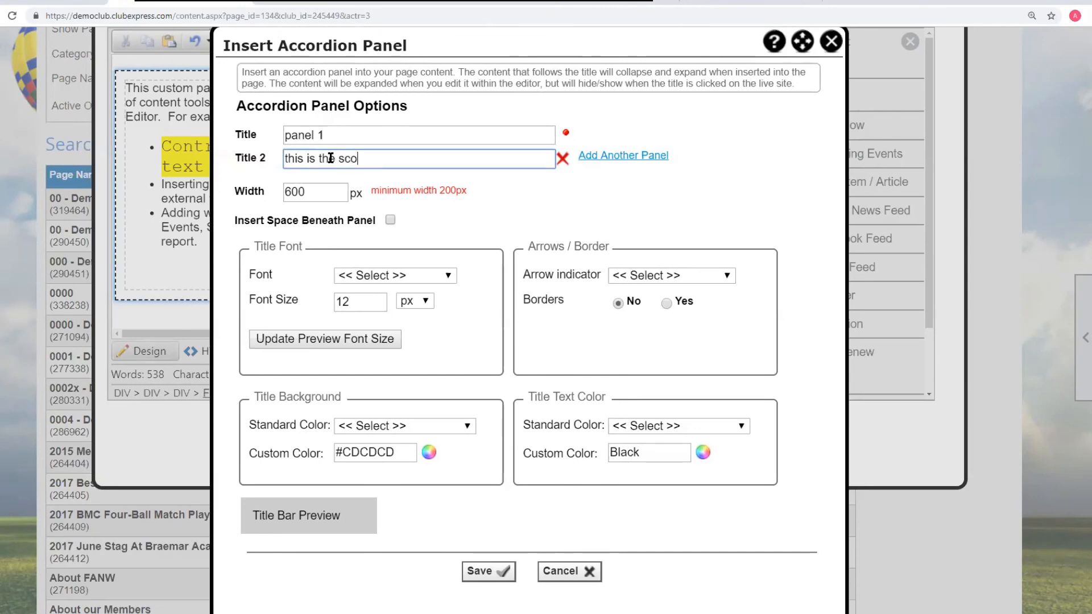
{"action": "key", "text": "BackSpace"}
{"action": "key", "text": "BackSpace"}
{"action": "type", "text": "econd panel"}
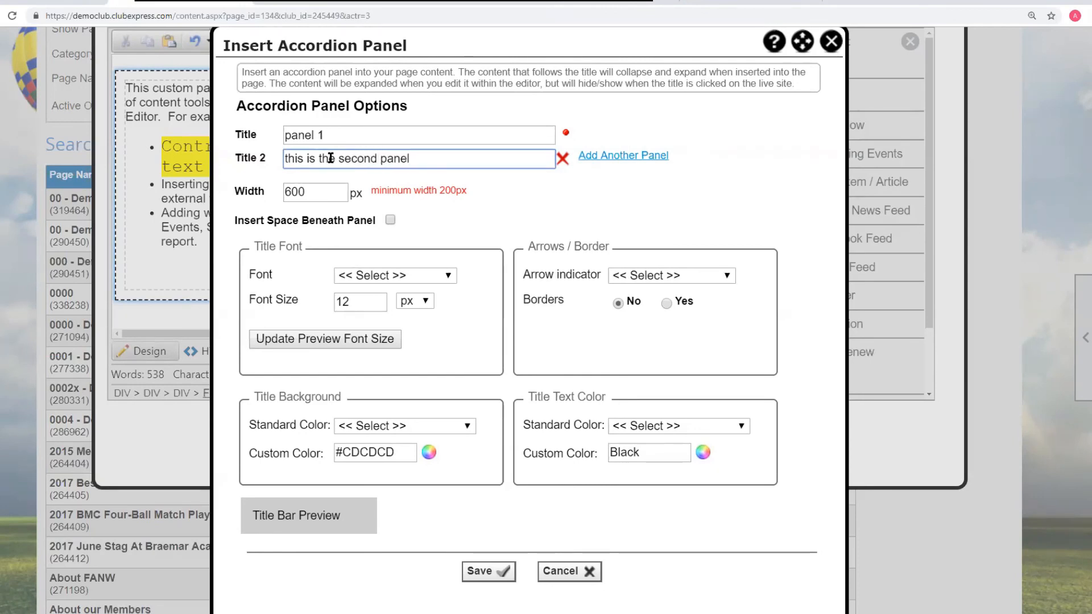
- Add a third accordion panel titled 'and the third' and save the accordion
{"action": "left_click", "coordinate": [620, 156]}
{"action": "left_click", "coordinate": [359, 183]}
{"action": "type", "text": "and the"}
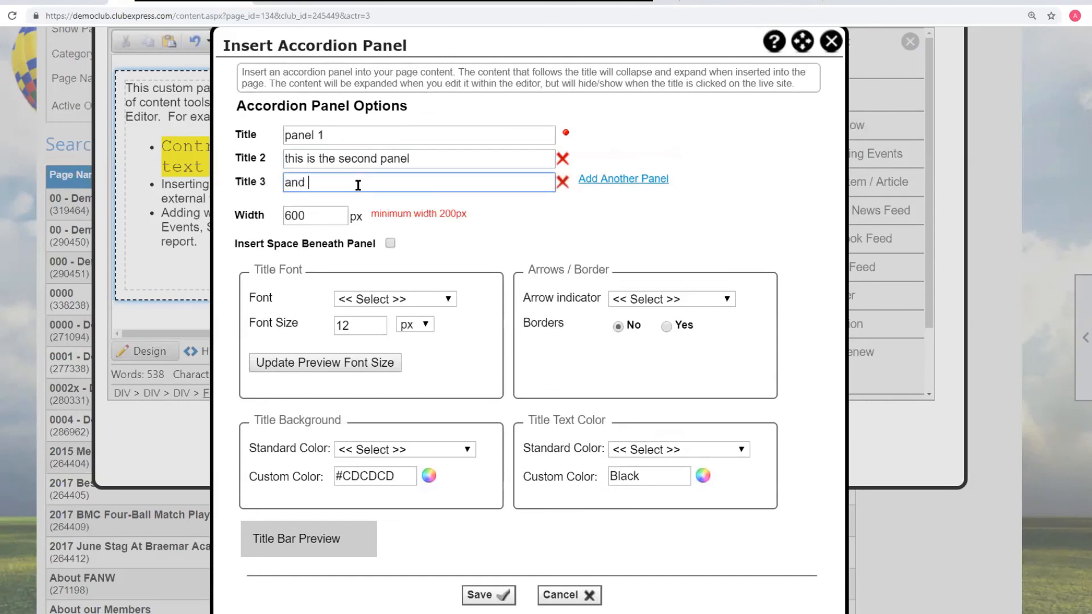
{"action": "type", "text": "d"}
{"action": "left_click", "coordinate": [500, 596]}
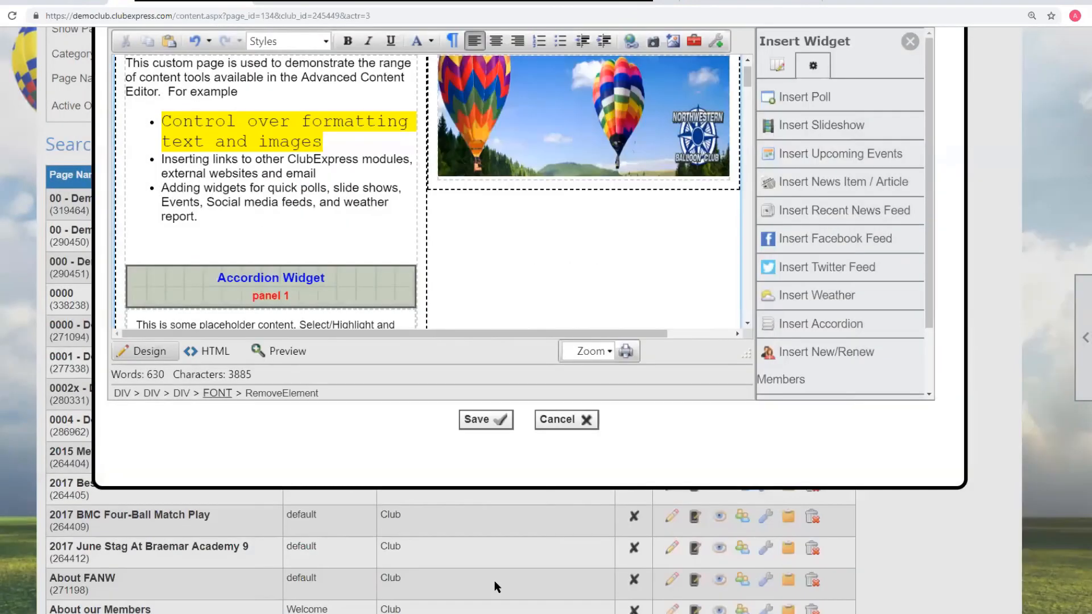
- Review the inserted accordion panels, then cancel editing and discard all page changes
{"action": "scroll", "coordinate": [338, 250], "scroll_direction": "down", "scroll_amount": 5}
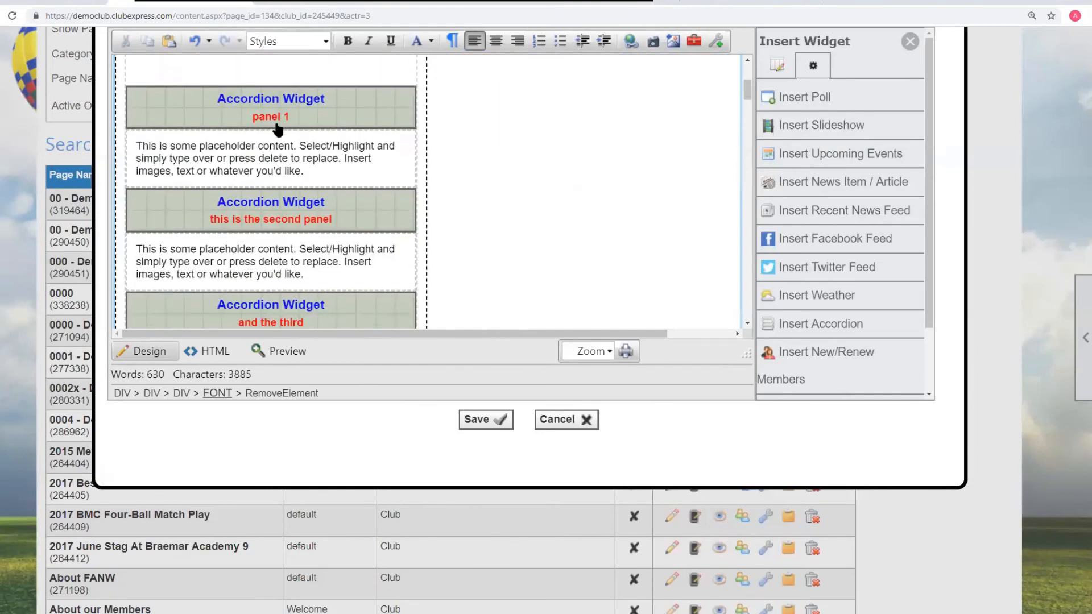
{"action": "scroll", "coordinate": [267, 256], "scroll_direction": "down", "scroll_amount": 3}
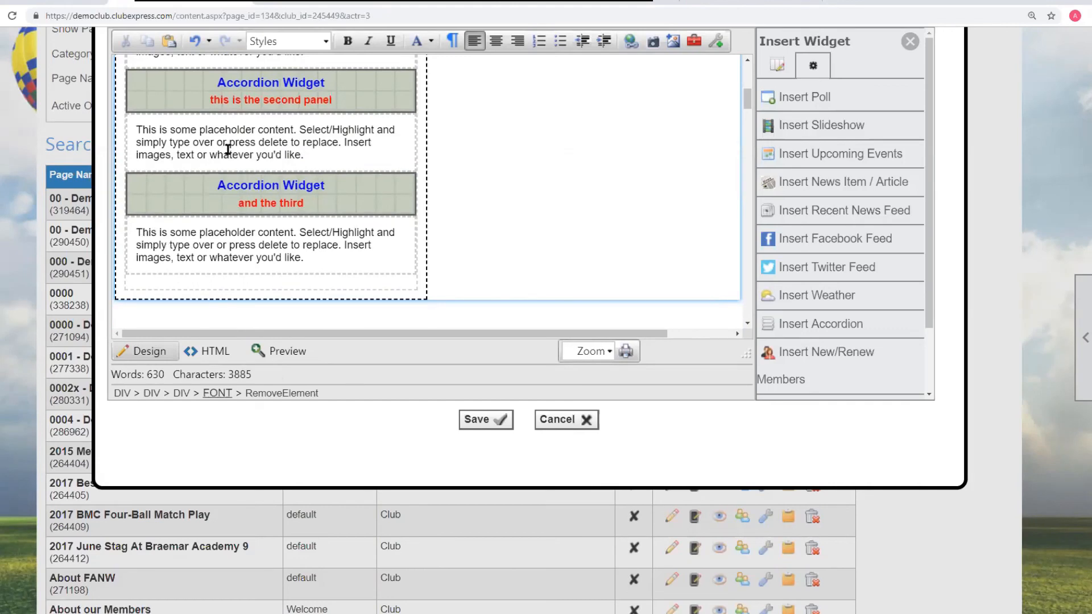
{"action": "scroll", "coordinate": [231, 151], "scroll_direction": "up", "scroll_amount": 4}
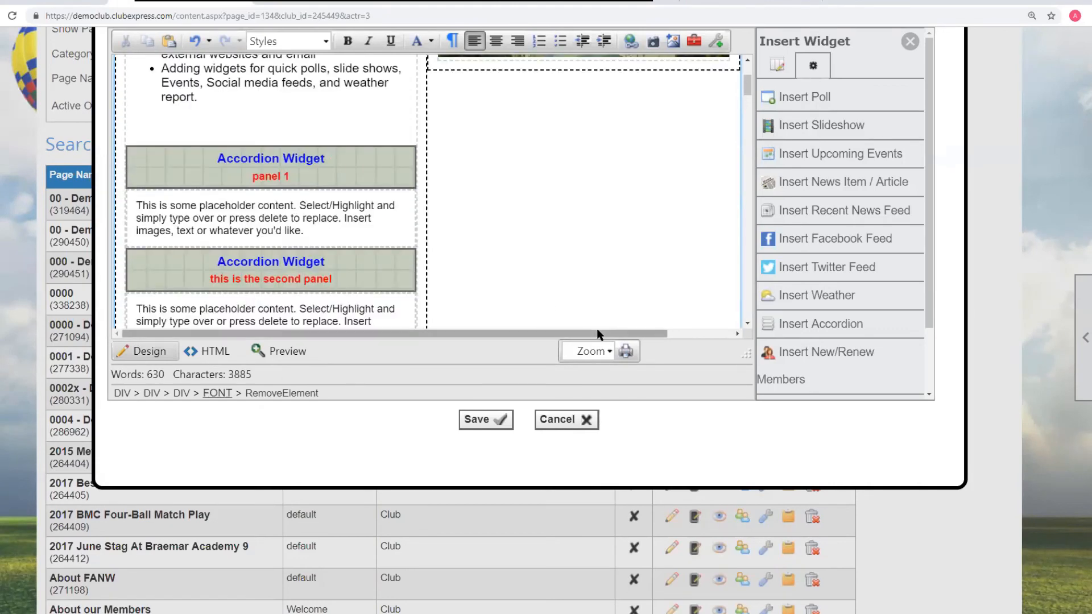
{"action": "left_click", "coordinate": [570, 419]}
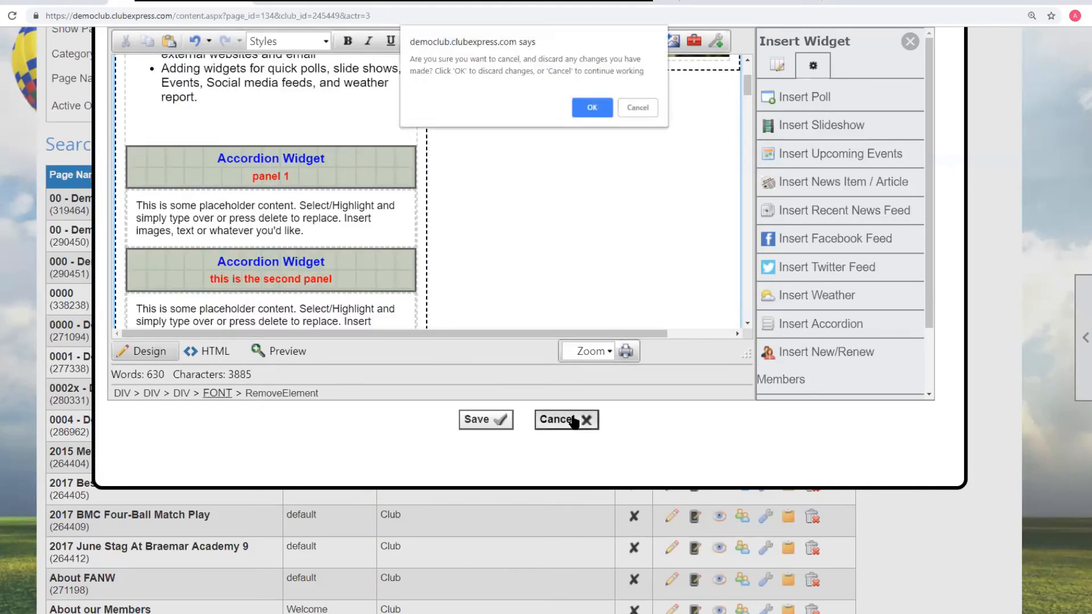
{"action": "left_click", "coordinate": [592, 107]}
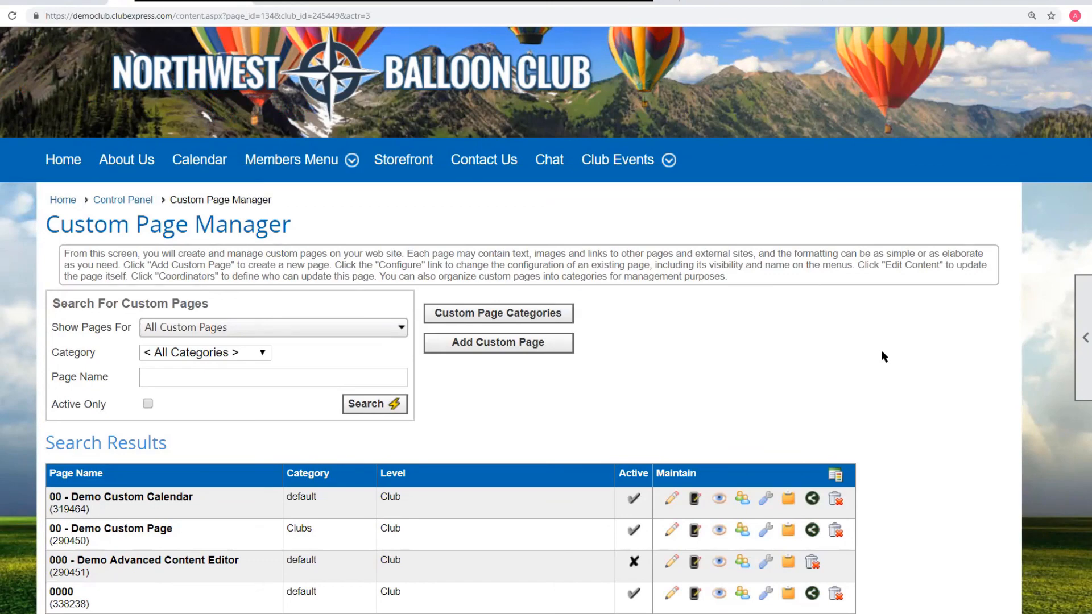
- Reopen the 000 - Demo Advanced Content Editor page in the content editor
{"action": "scroll", "coordinate": [882, 351], "scroll_direction": "down", "scroll_amount": 3}
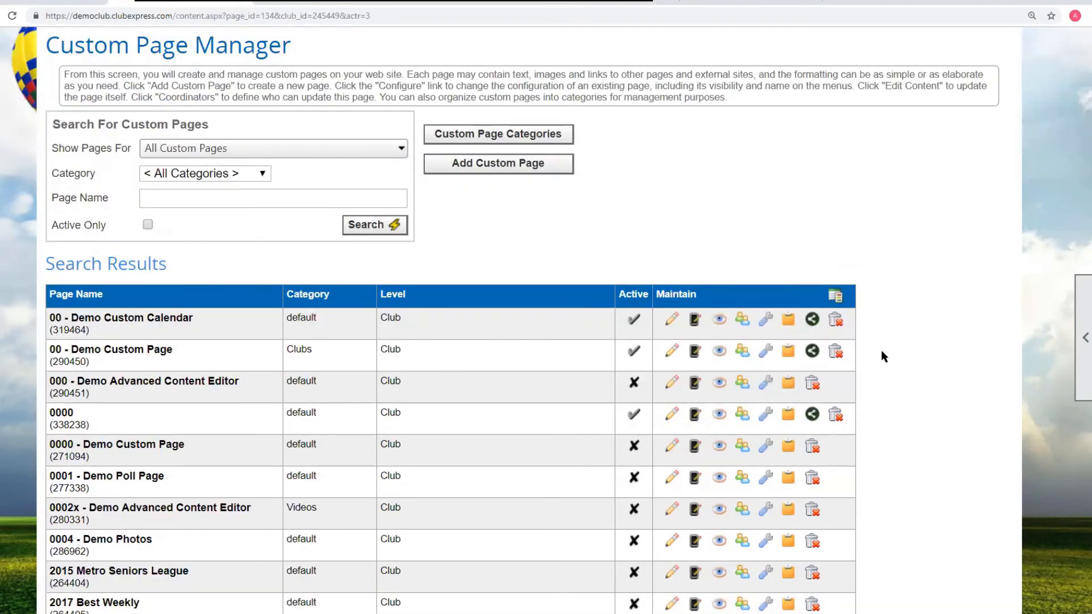
{"action": "scroll", "coordinate": [882, 350], "scroll_direction": "down", "scroll_amount": 2}
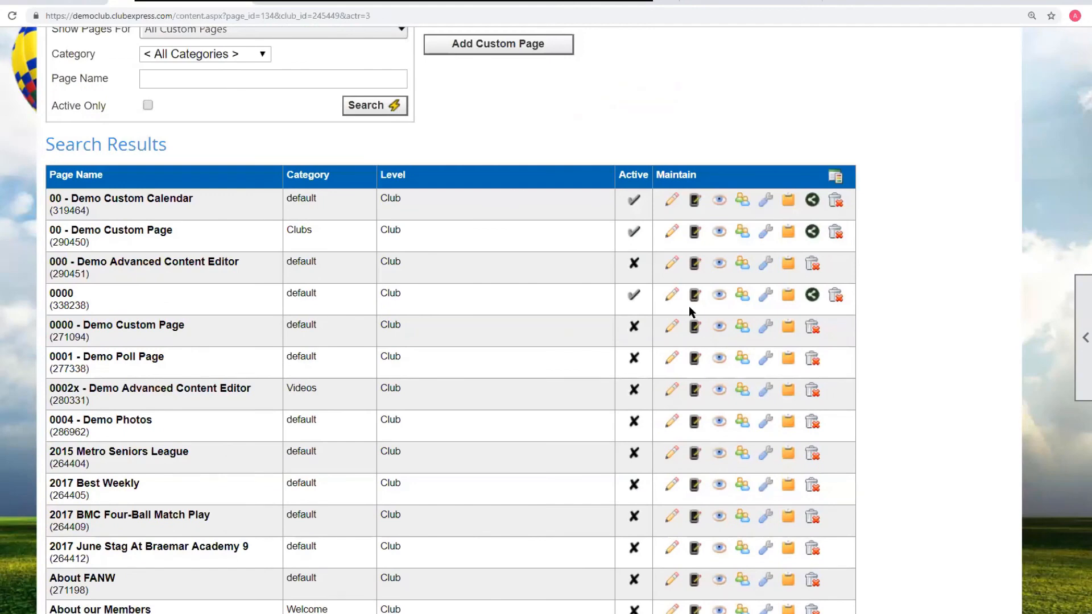
{"action": "left_click", "coordinate": [671, 265]}
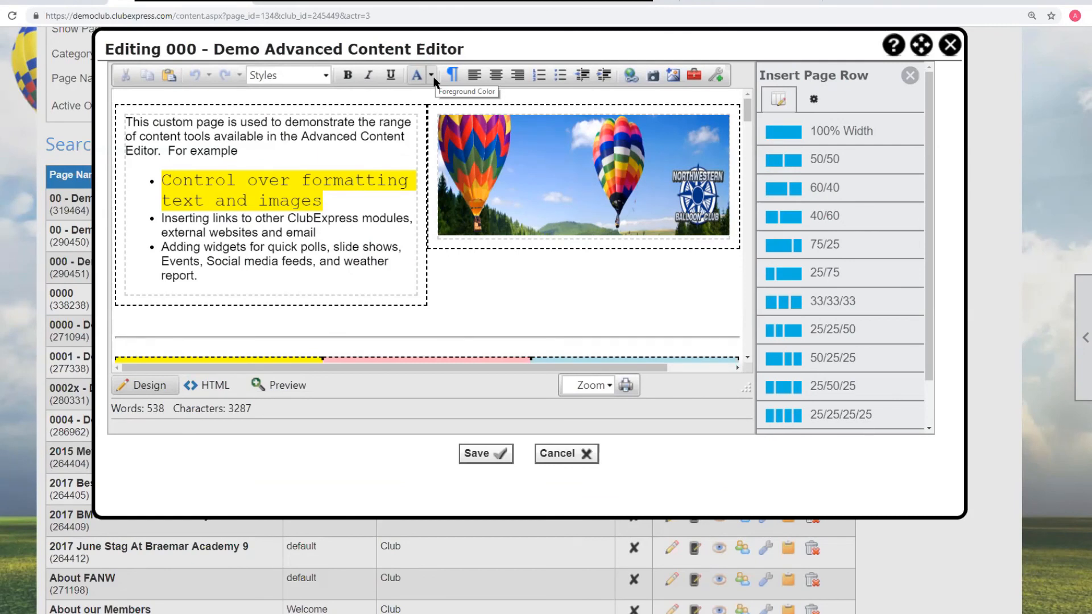
- Add a new blank paragraph after the bulleted list ending with 'report.'
{"action": "left_click", "coordinate": [221, 277]}
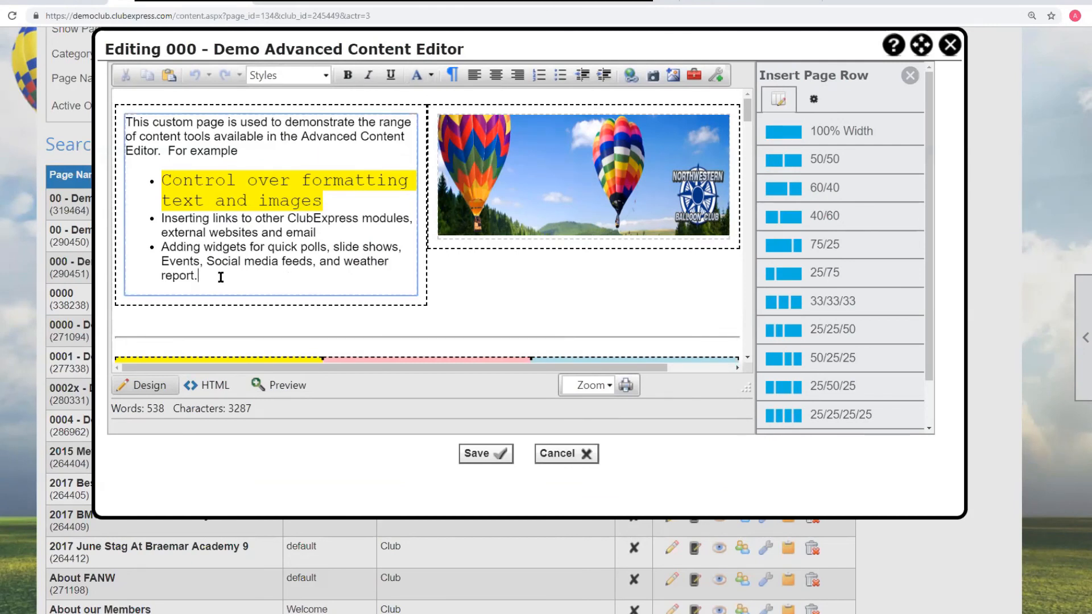
{"action": "left_click", "coordinate": [273, 277]}
{"action": "key", "text": "Return"}
{"action": "key", "text": "Return"}
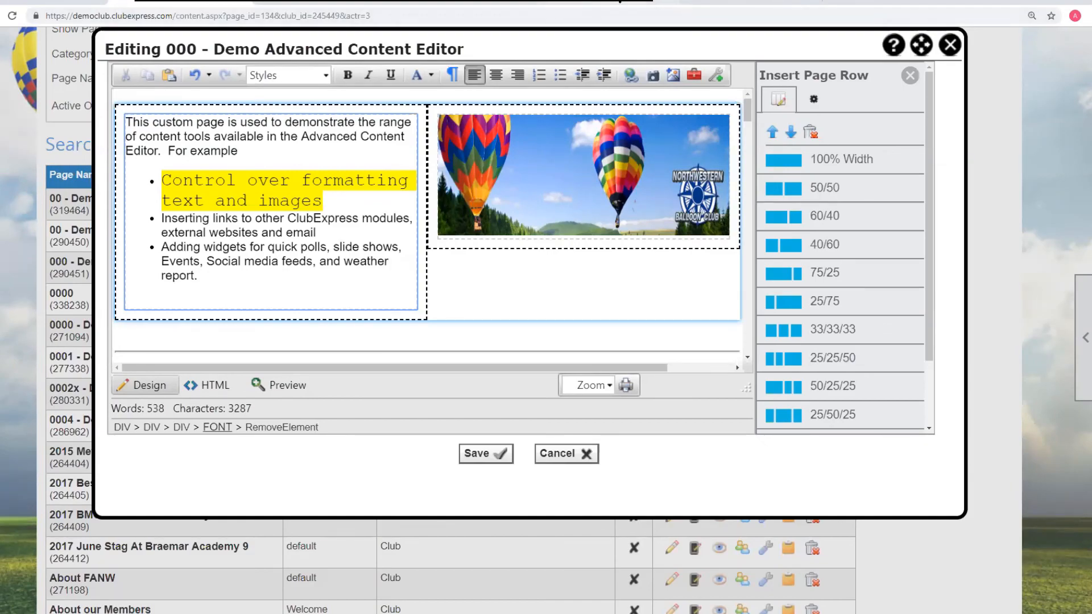
- In another browser tab, search Google for 'stubing austria' and select the word 'Stübing' from the results to copy
{"action": "left_click", "coordinate": [623, 4]}
{"action": "left_click", "coordinate": [307, 15]}
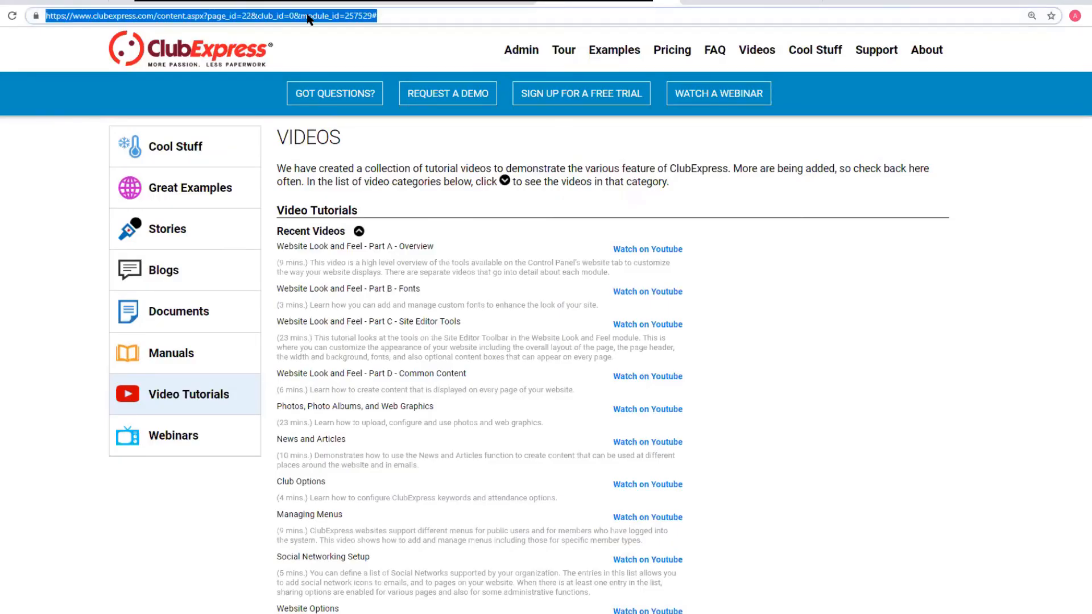
{"action": "type", "text": "stubing austr"}
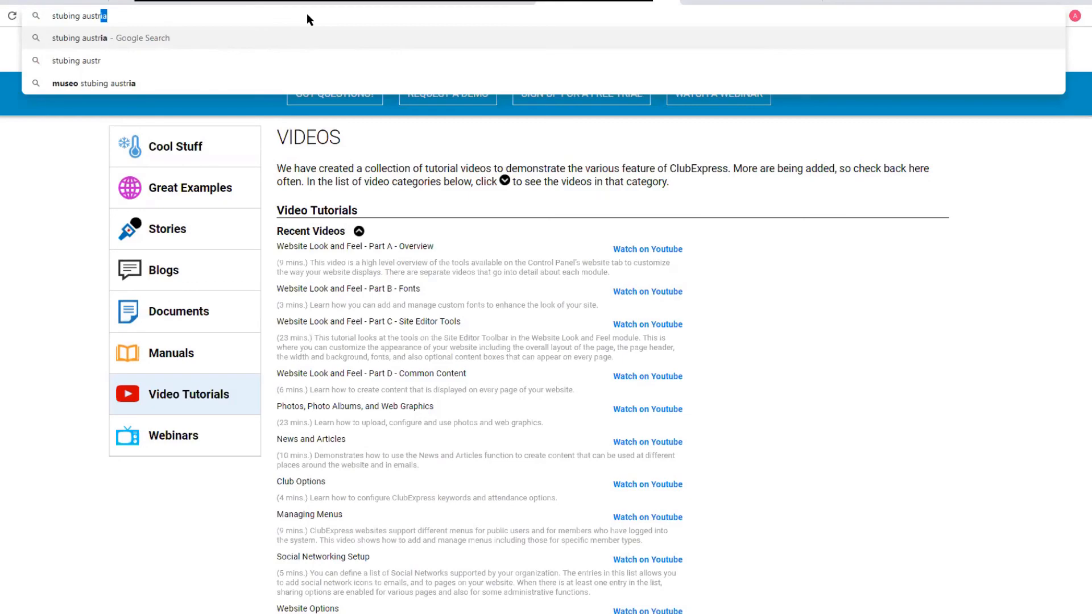
{"action": "key", "text": "Return"}
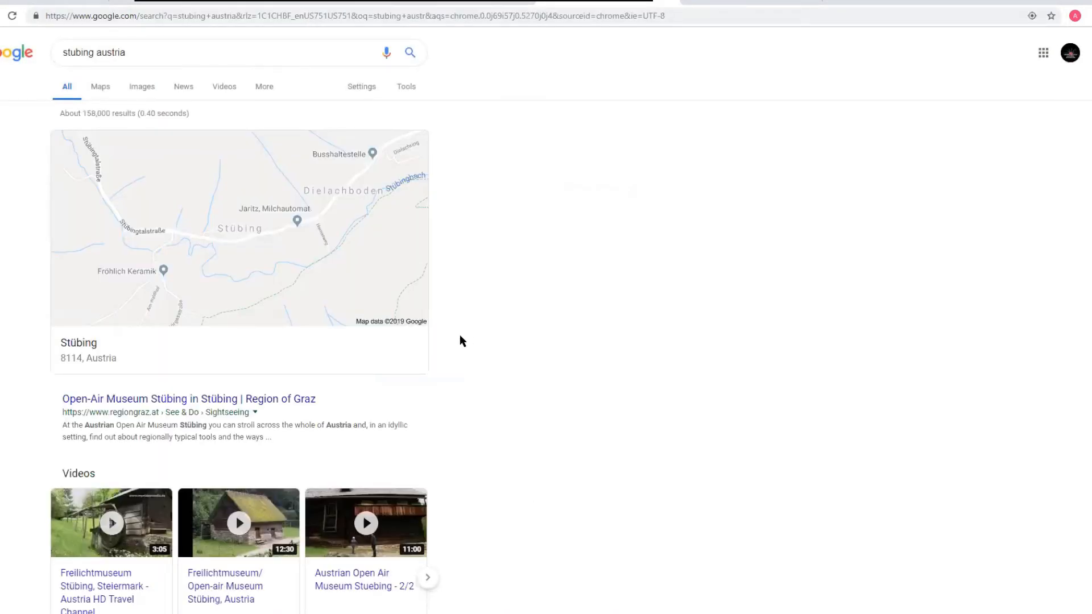
{"action": "scroll", "coordinate": [461, 335], "scroll_direction": "down", "scroll_amount": 2}
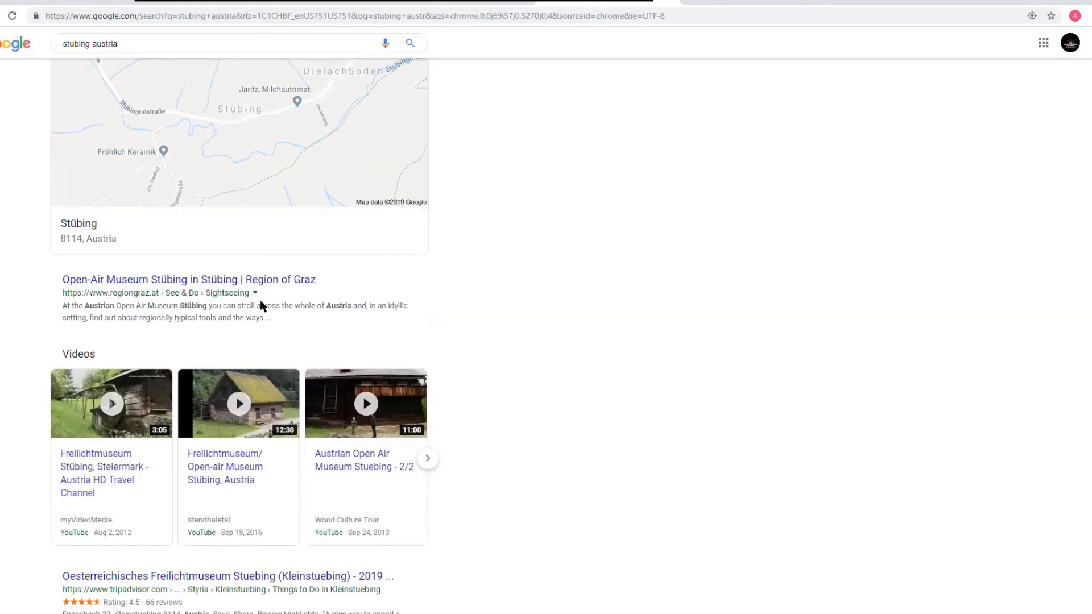
{"action": "left_click_drag", "start_coordinate": [209, 306], "coordinate": [180, 306]}
{"action": "key", "text": "ctrl+c"}
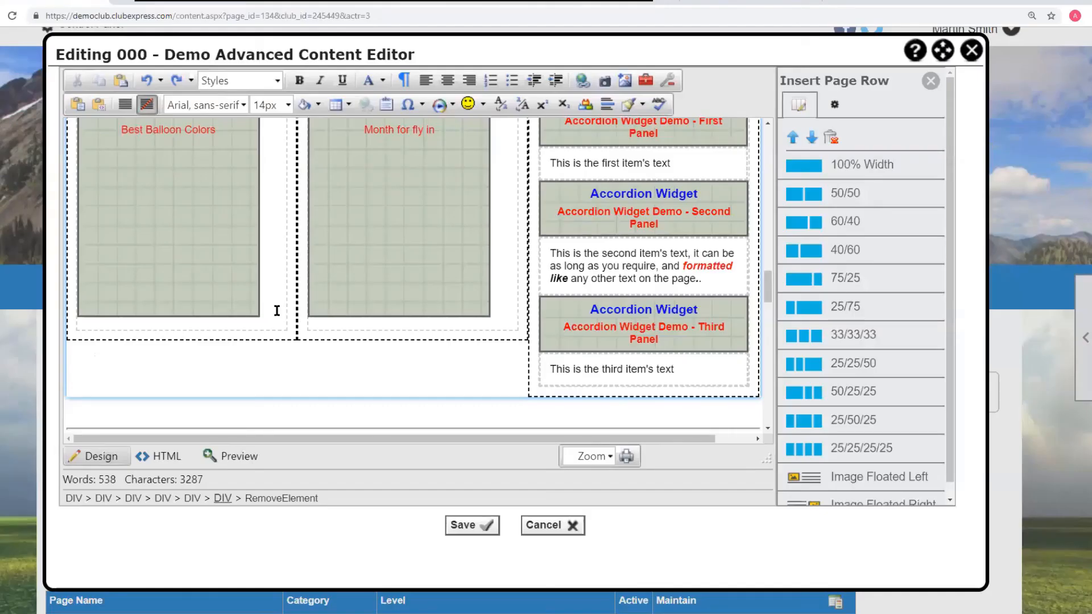
- Paste the copied word after 'For example' in the editor's first paragraph
{"action": "scroll", "coordinate": [334, 219], "scroll_direction": "up", "scroll_amount": 5}
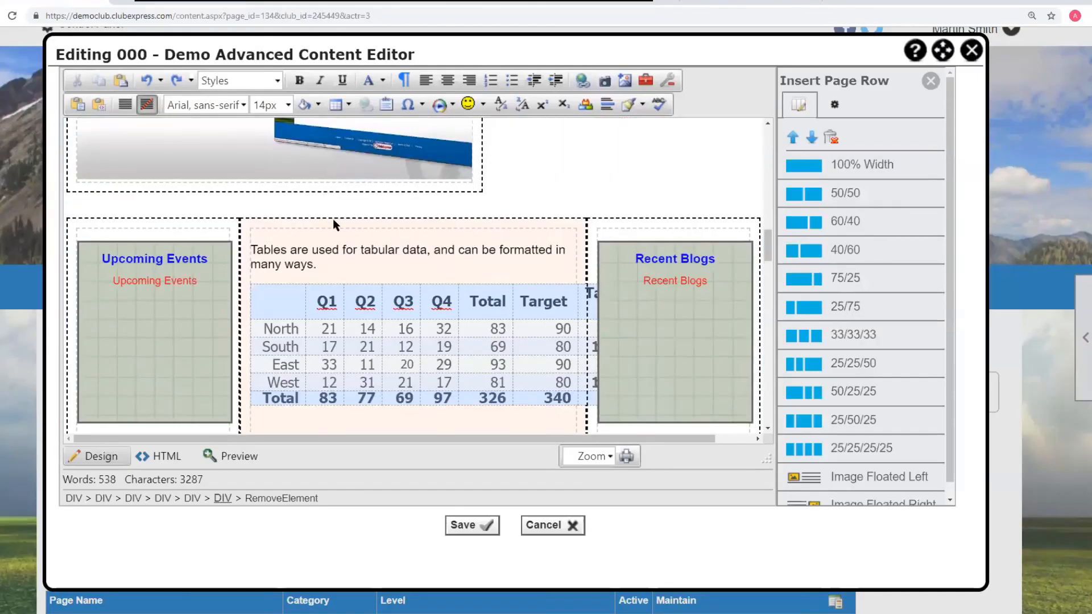
{"action": "scroll", "coordinate": [332, 216], "scroll_direction": "up", "scroll_amount": 6}
{"action": "left_click", "coordinate": [181, 181]}
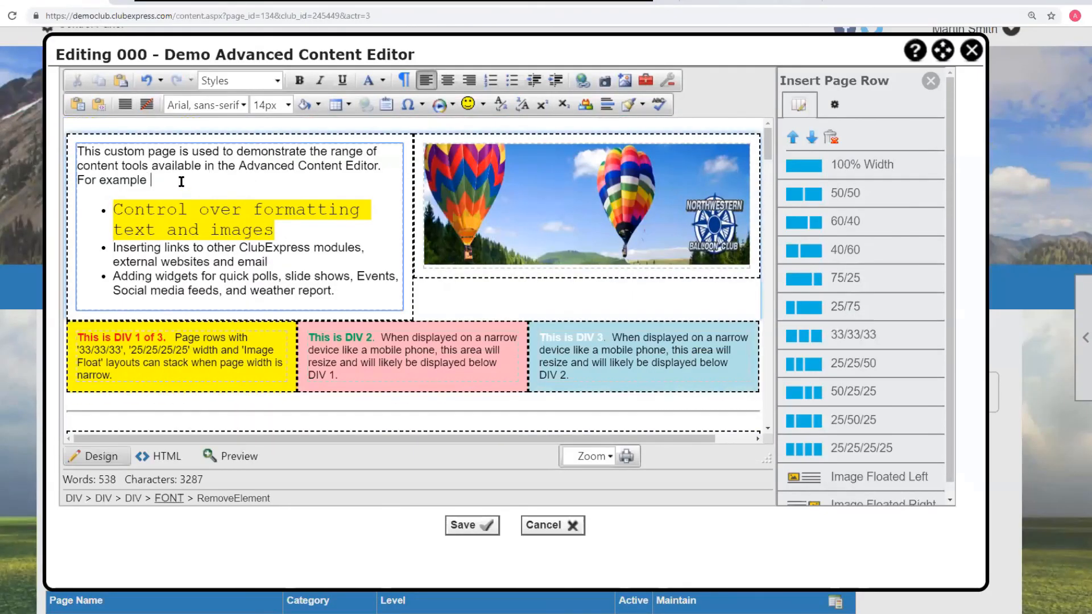
{"action": "key", "text": "ctrl+v"}
- Remove the pasted formatting from the word 'Stübing' so it matches the surrounding text
{"action": "left_click_drag", "start_coordinate": [198, 180], "coordinate": [152, 181]}
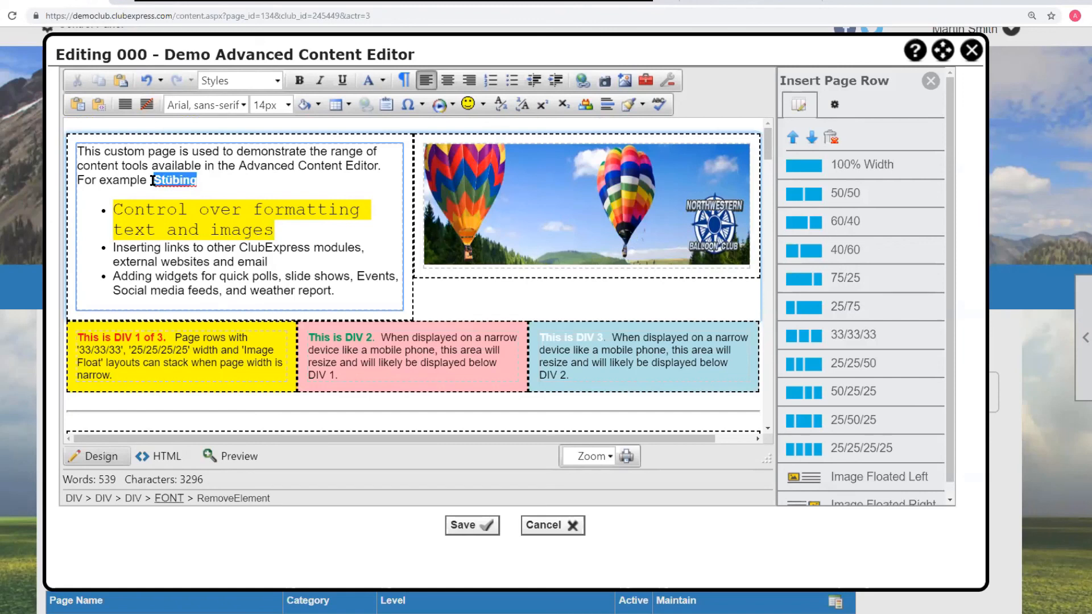
{"action": "left_click", "coordinate": [630, 106]}
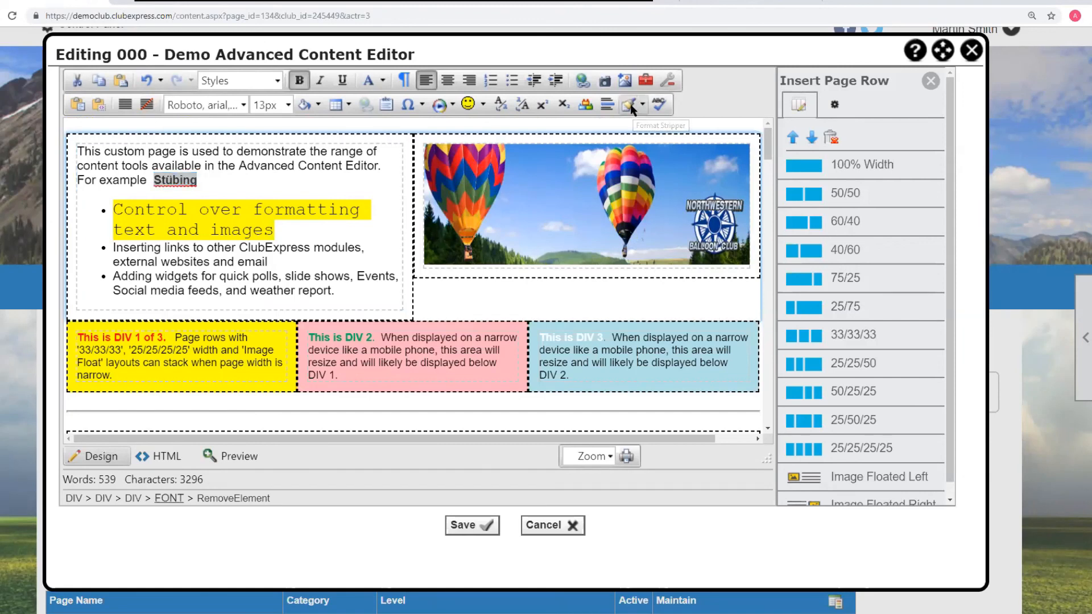
{"action": "left_click", "coordinate": [350, 179]}
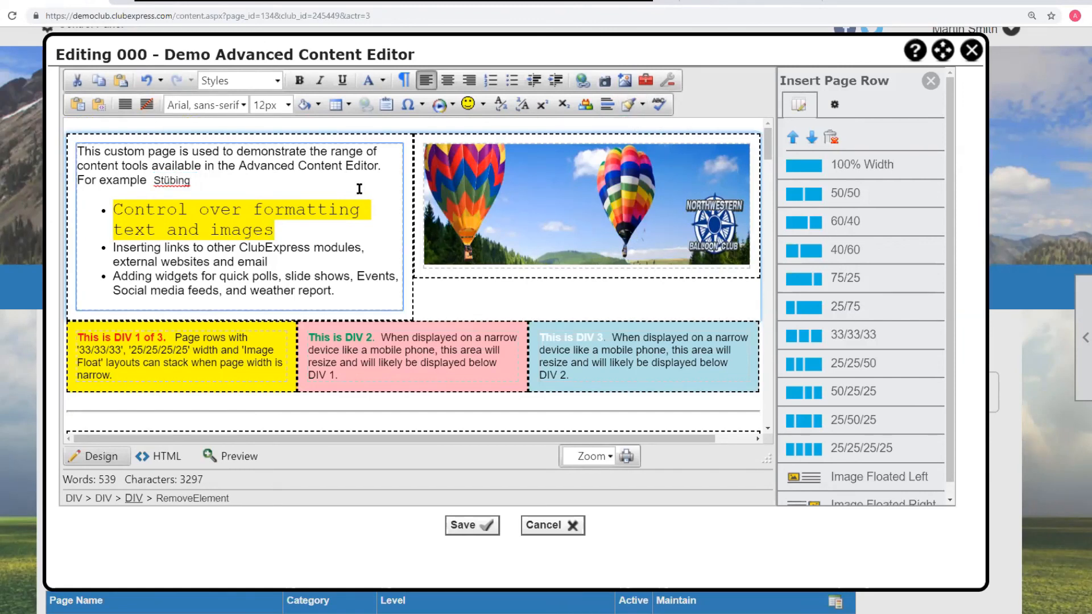